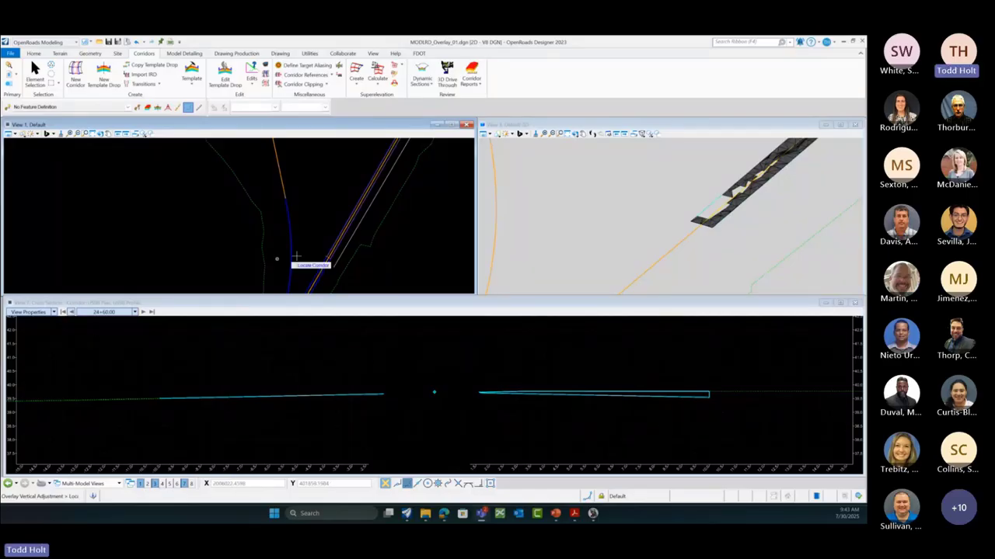
Step: Scroll the plan view to locate a corridor, then glance at the recent files page and return
scroll(342, 228, "down", 1)
scroll(392, 229, "down", 2)
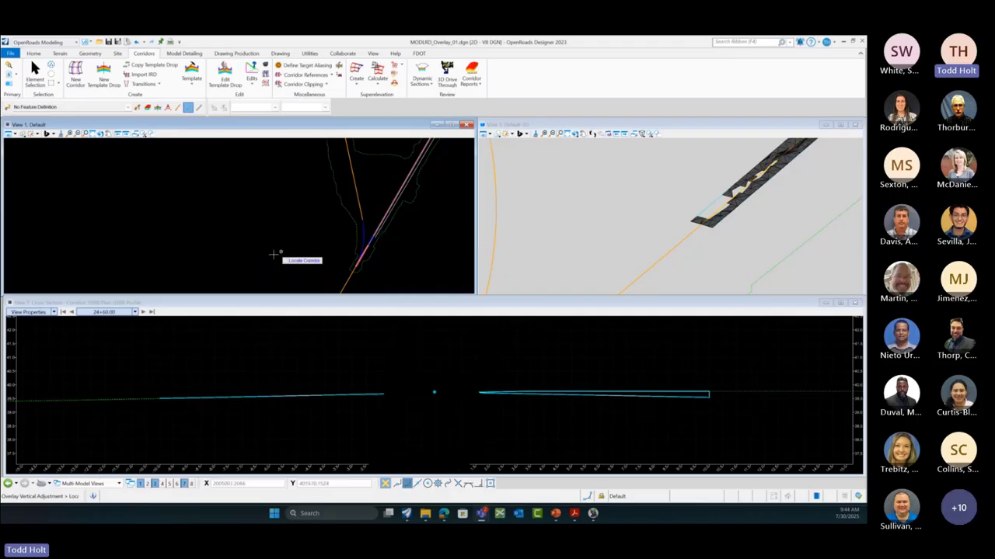
scroll(273, 254, "down", 1)
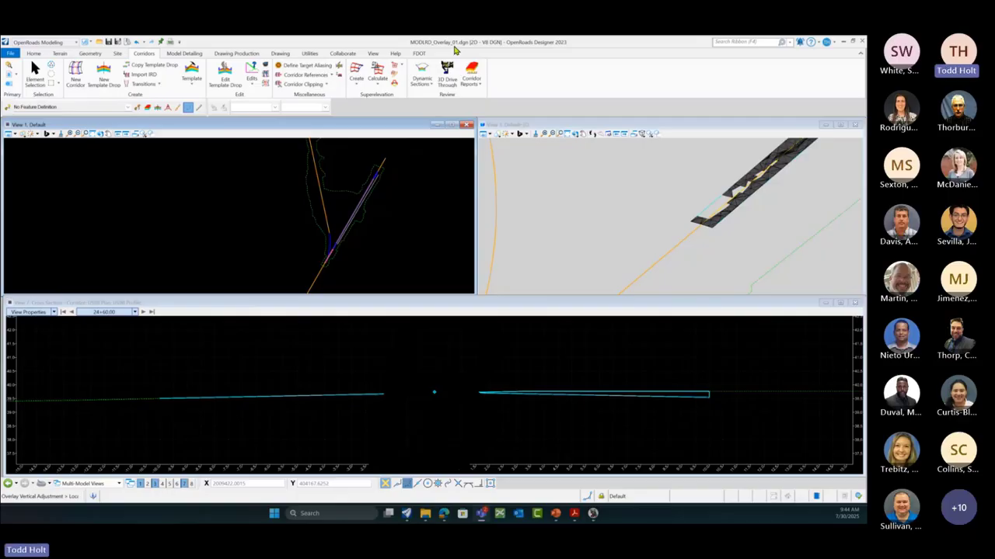
left_click(447, 74)
scroll(252, 252, "down", 1)
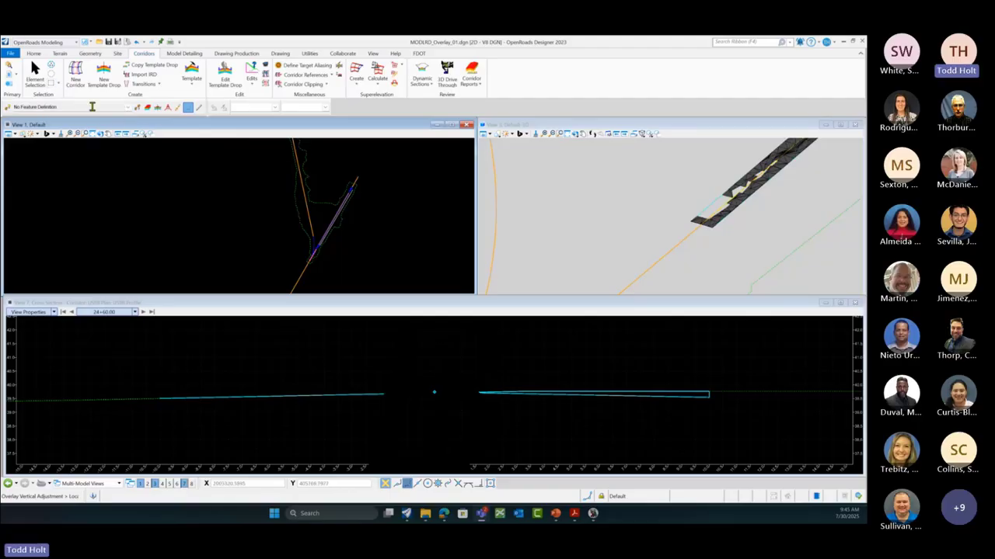
left_click(35, 76)
left_click(10, 53)
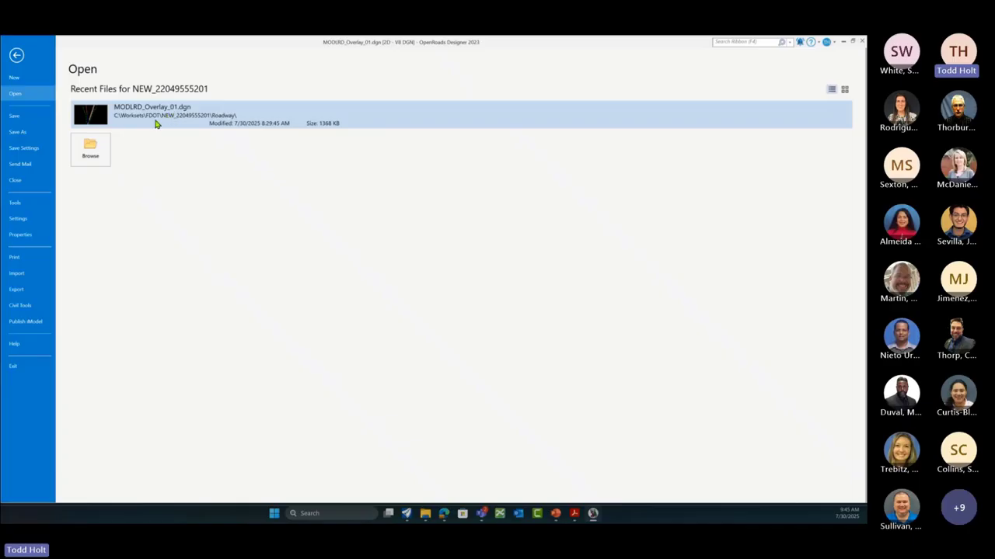
left_click(17, 56)
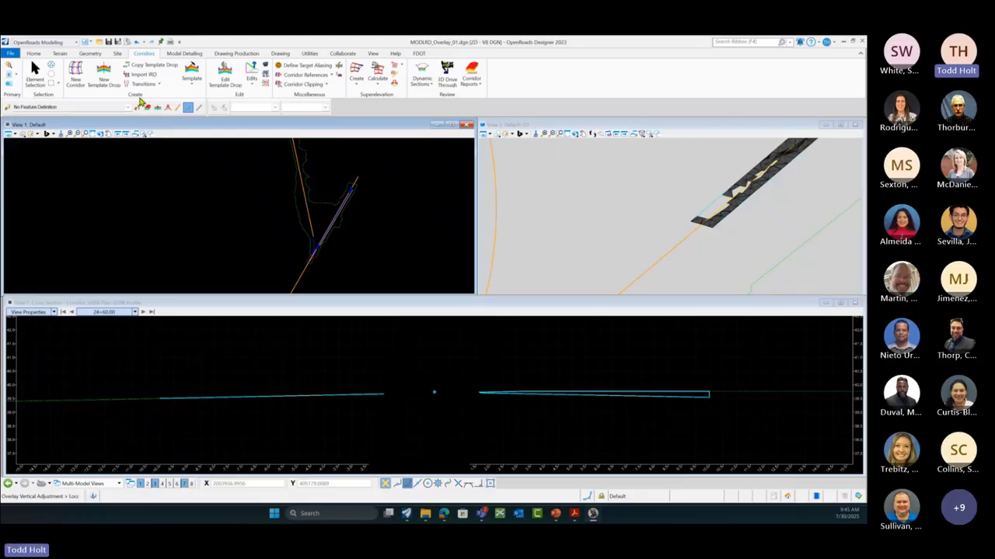
Step: Open an enlarged Create Template editor and preview Milling Only, Overlay-Overbuild Only and Simple Pavement
left_click(193, 86)
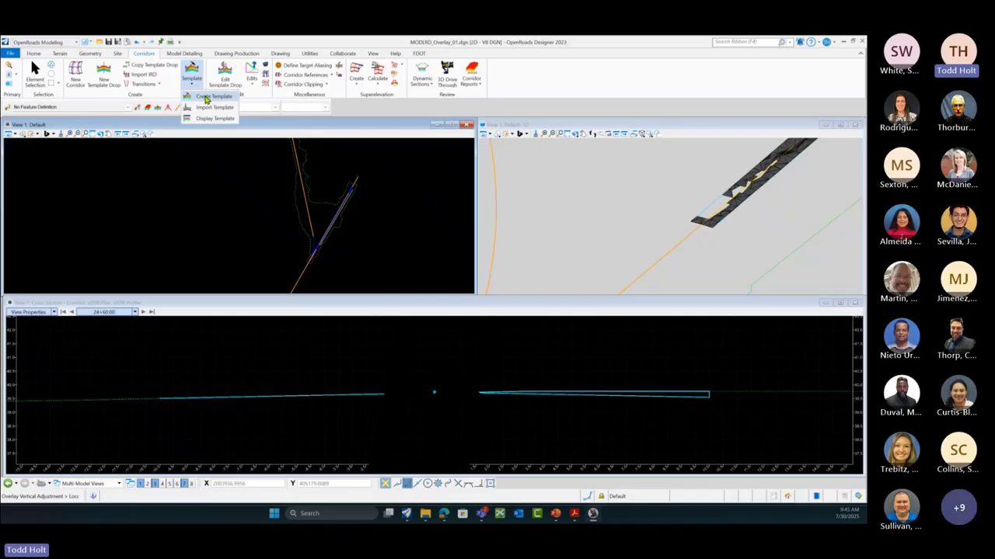
left_click(206, 99)
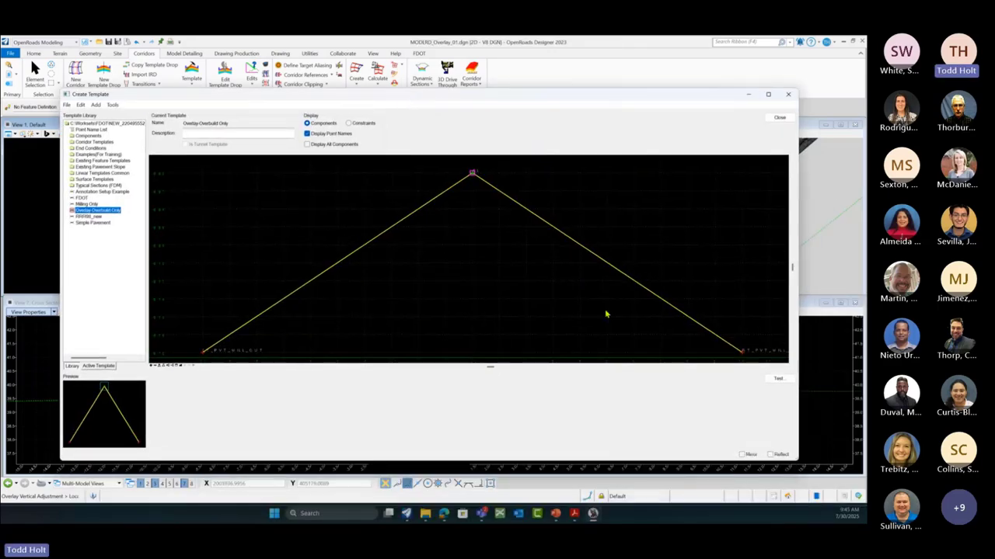
left_click_drag(798, 461, 856, 466)
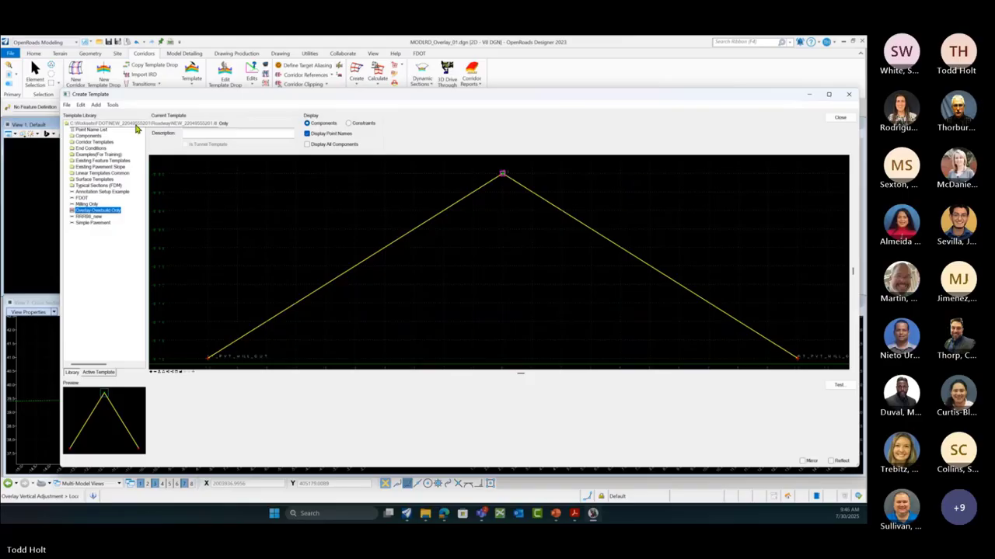
left_click(87, 204)
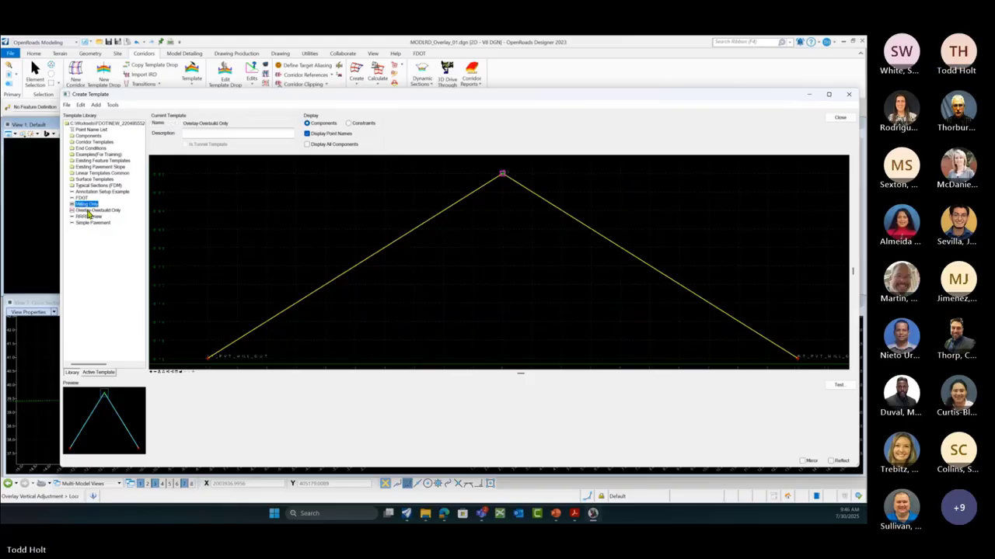
left_click(89, 211)
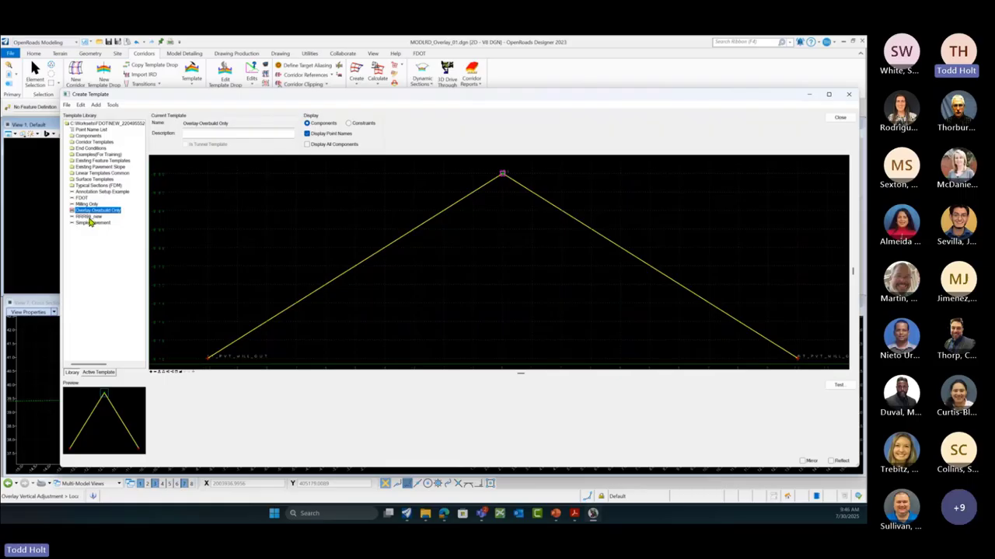
left_click(89, 216)
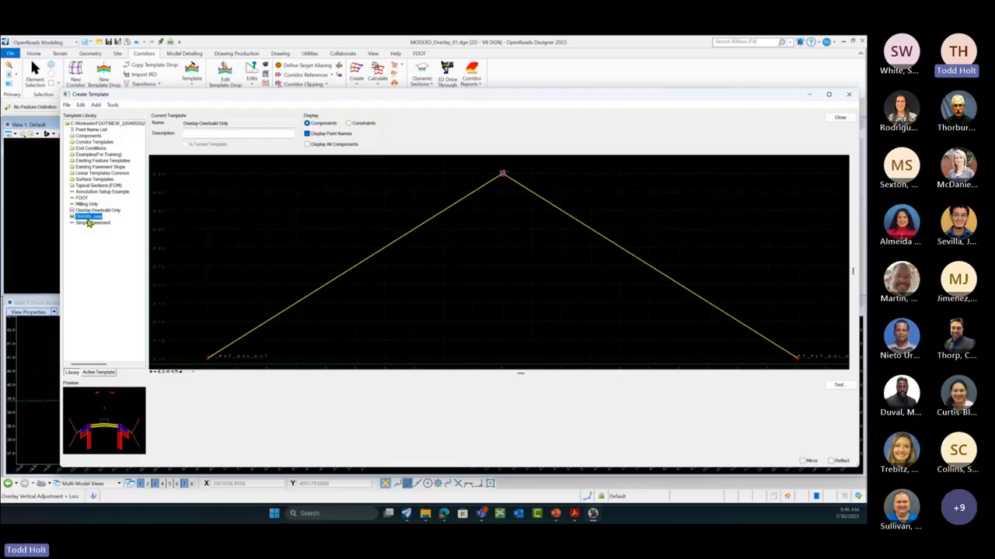
left_click(95, 224)
Step: Go back to the Milling Only template and rename it, then select the library root
left_click(87, 204)
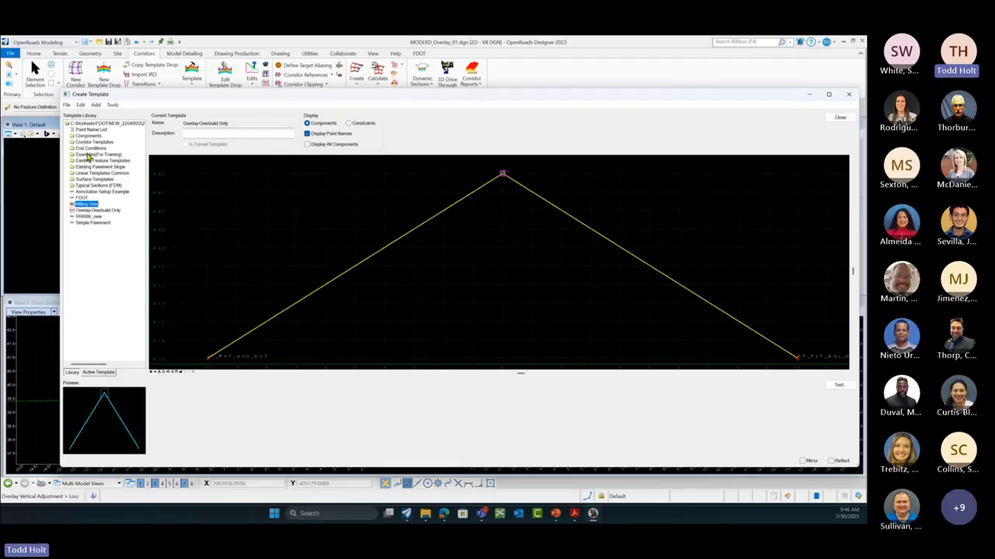
left_click(86, 206)
scroll(428, 251, "down", 1)
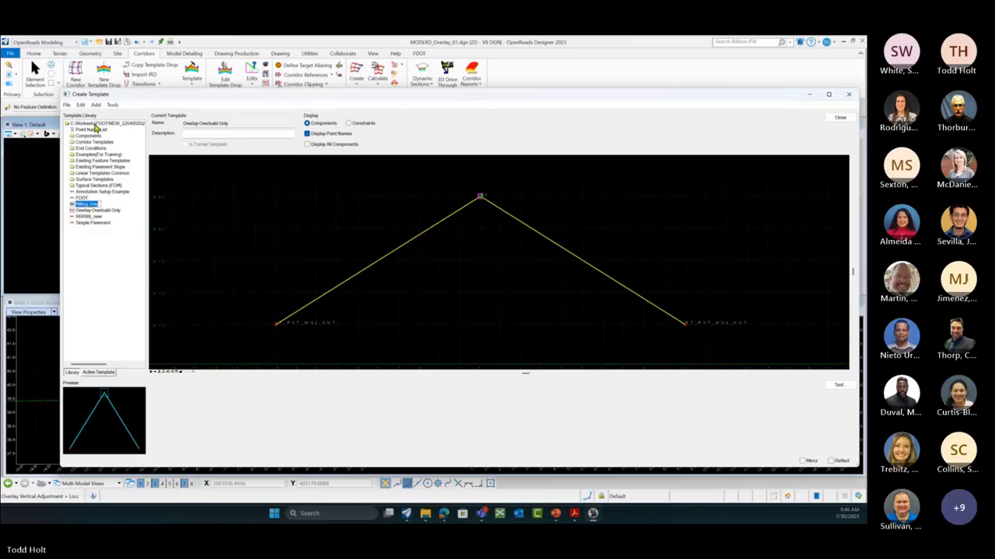
left_click(95, 125)
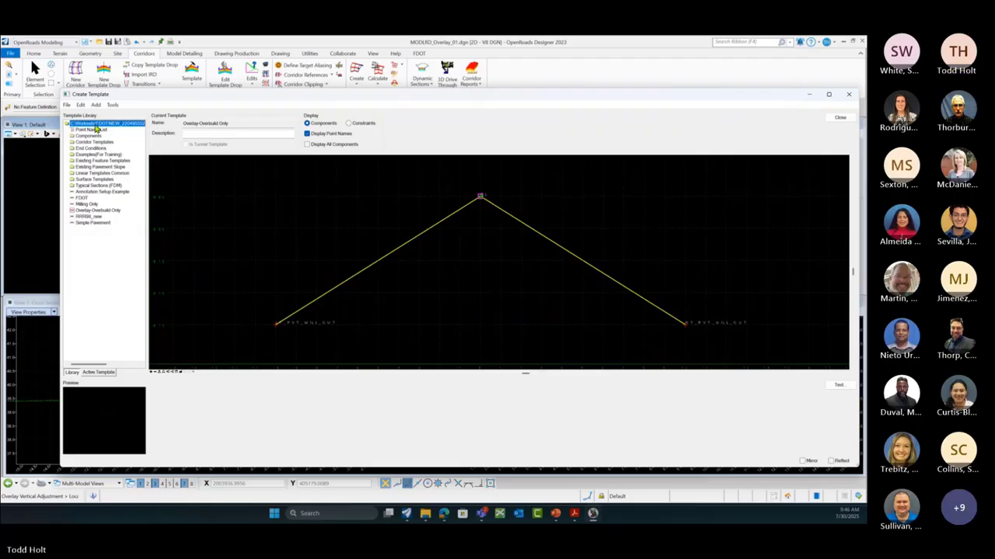
Step: Add a new template 'Demo Overlay Only' under the library root and open it for editing
right_click(97, 126)
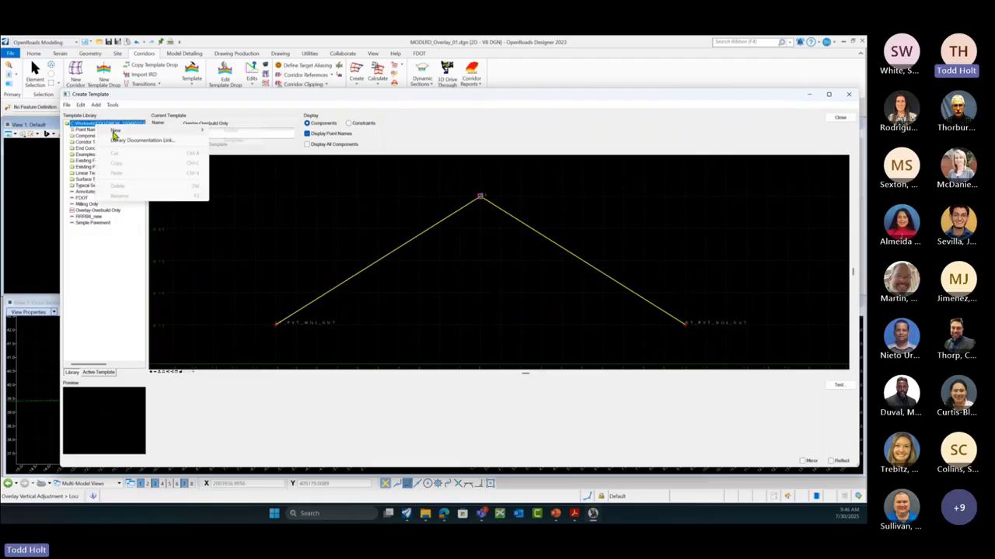
mouse_move(114, 133)
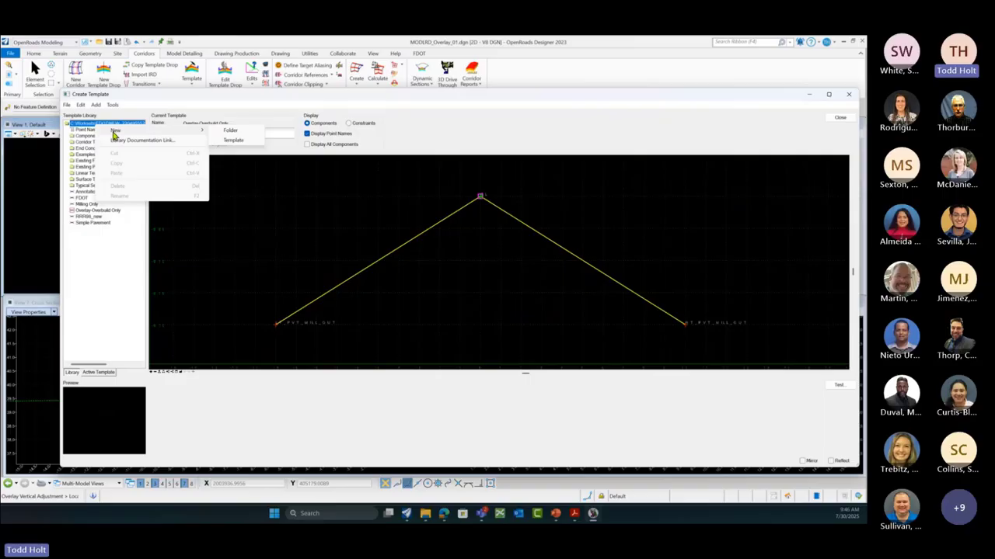
left_click(233, 141)
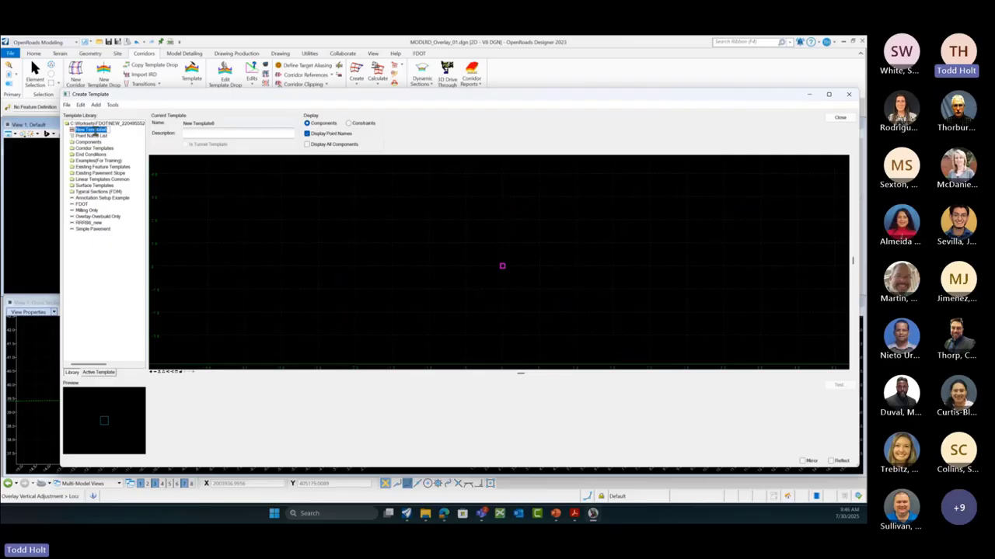
type("Demo")
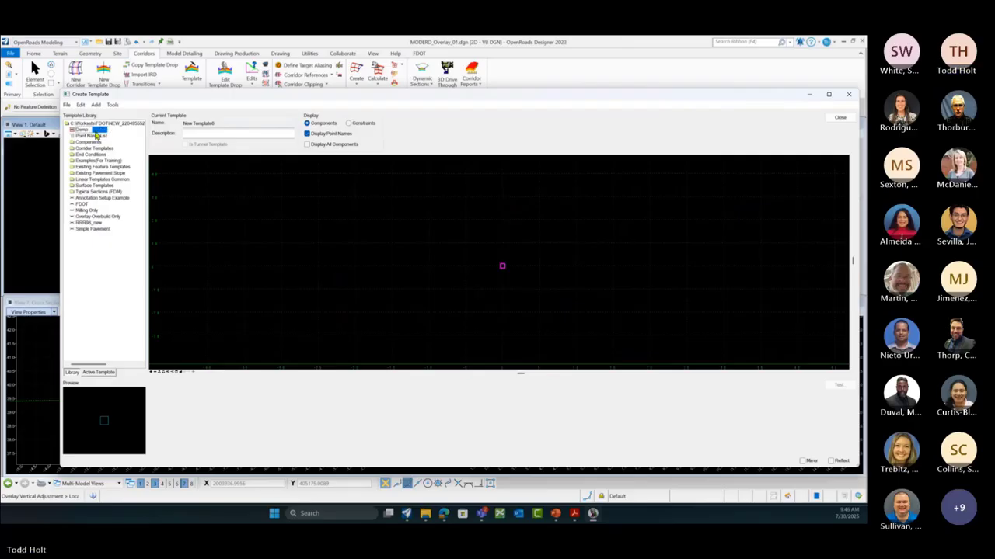
type(" Overlay")
type("On")
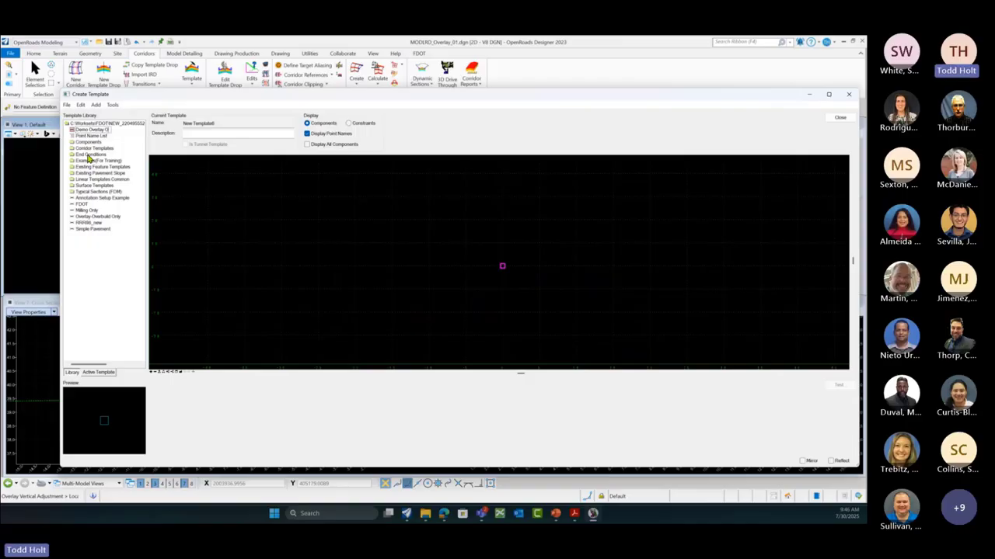
type("ly")
left_click(107, 130)
Step: Load the FDOT preference set into Template Options (LT_/RT_ affixes, 0.1000 steps) and accept
left_click(113, 105)
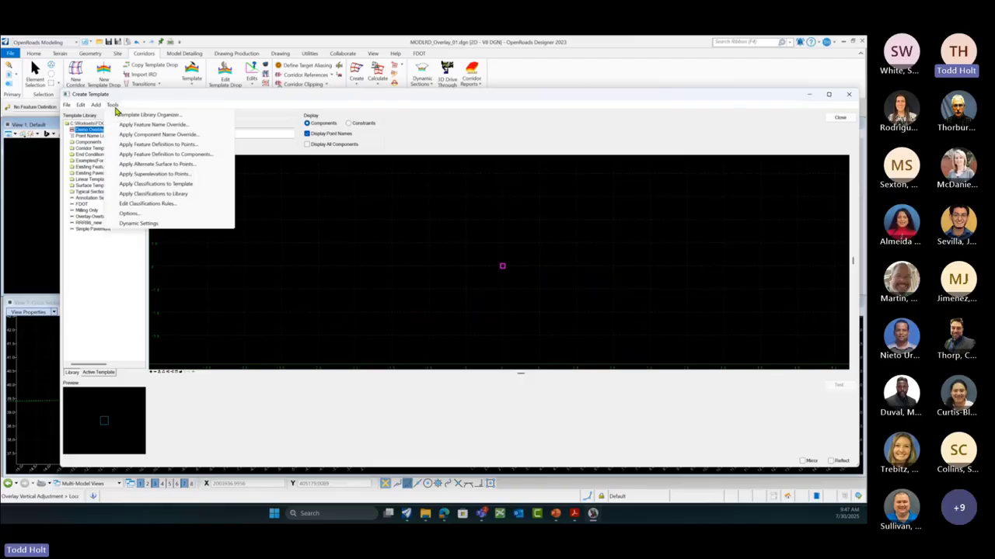
left_click(134, 218)
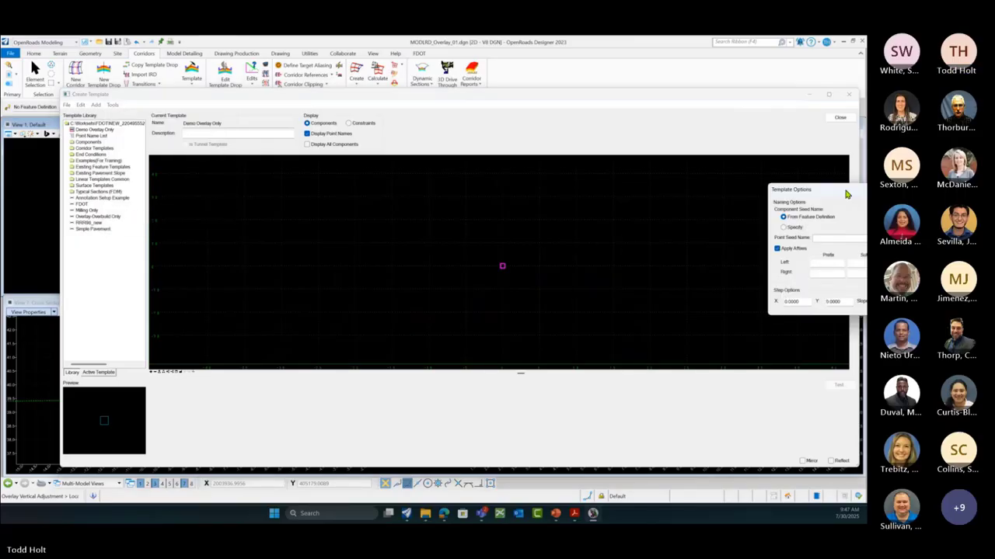
left_click_drag(845, 194, 373, 134)
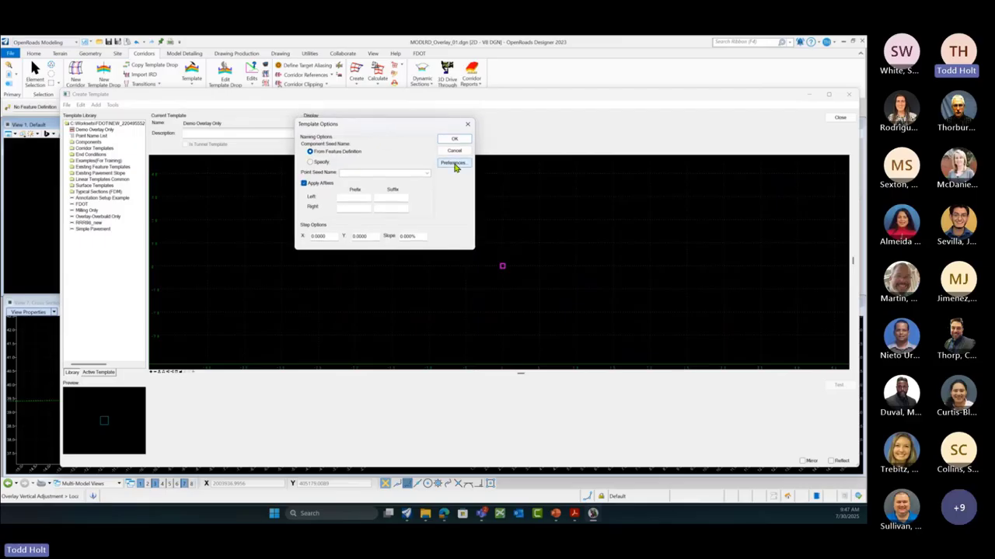
left_click(454, 163)
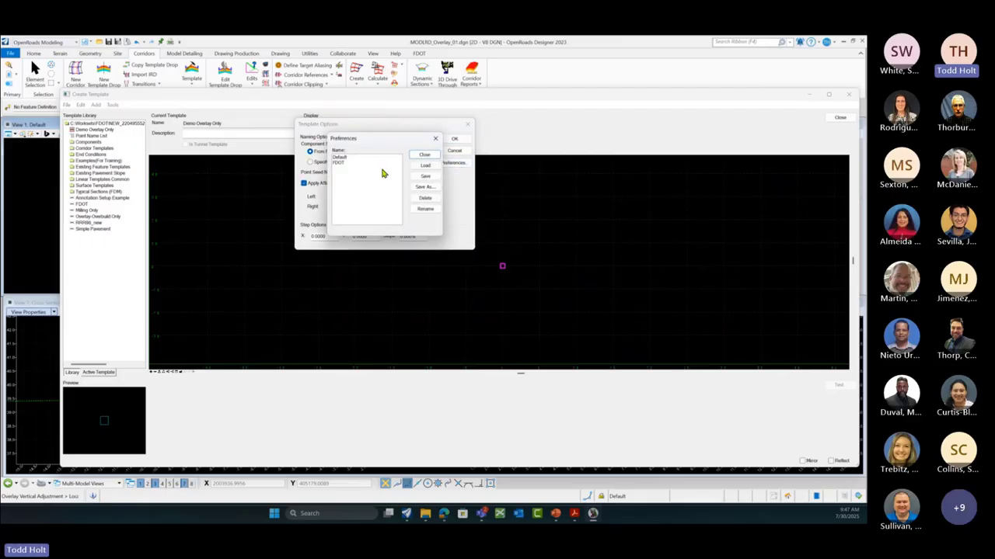
left_click(343, 162)
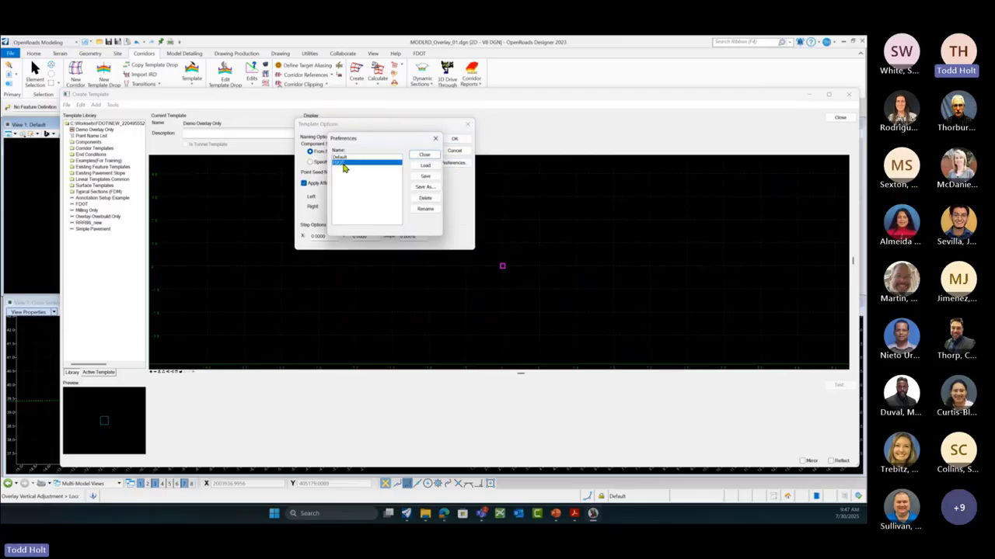
left_click(427, 166)
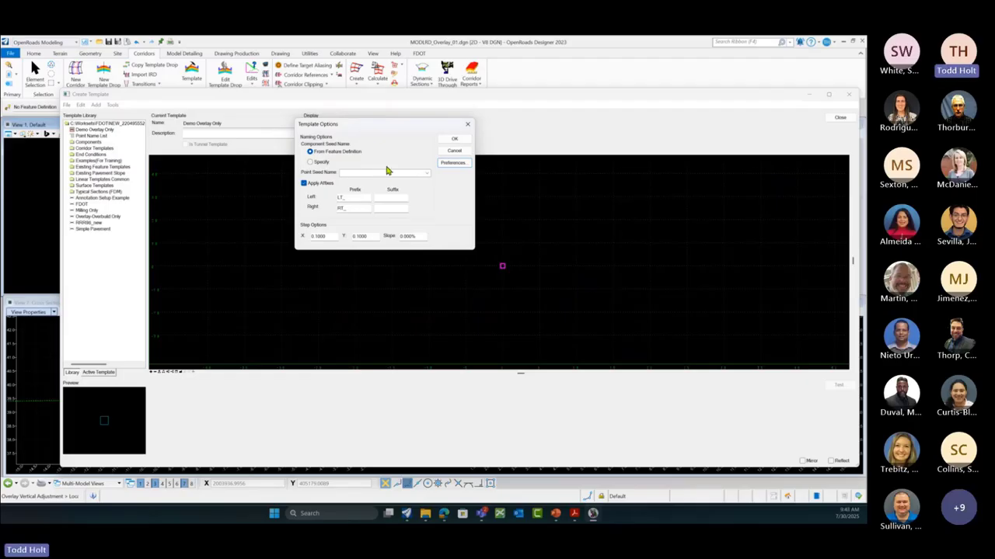
left_click(454, 141)
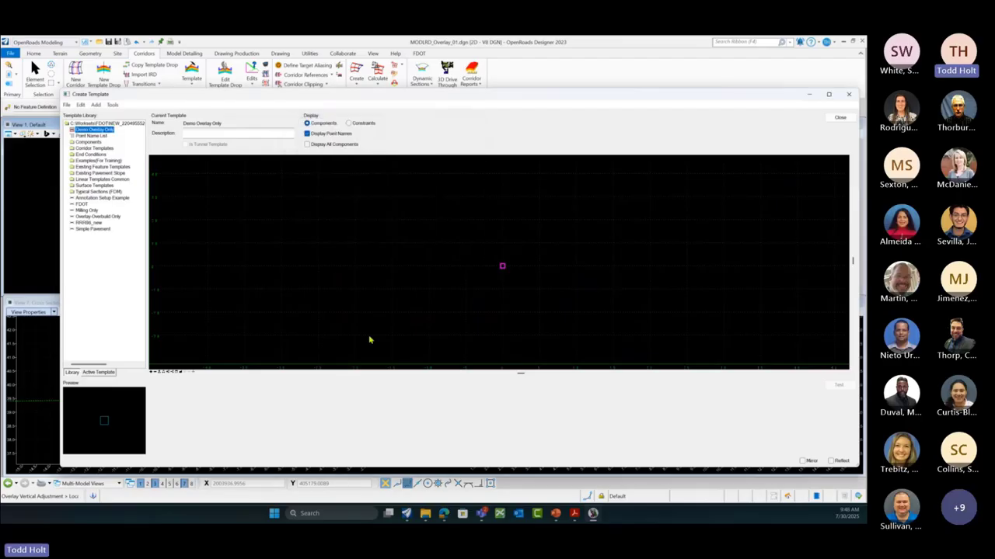
Step: In Dynamic Settings, choose PVT_OLAY_OUT as the next point name
left_click(194, 373)
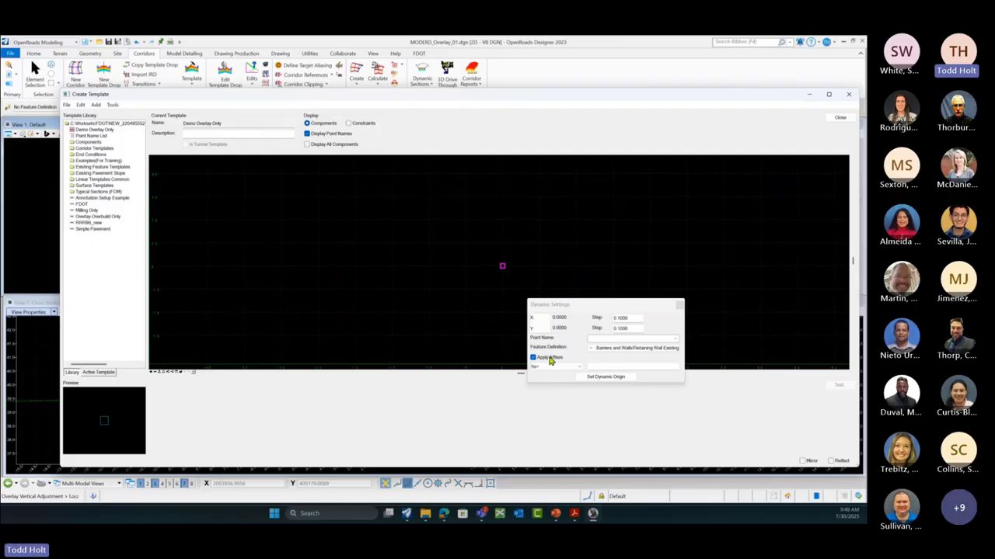
left_click(675, 343)
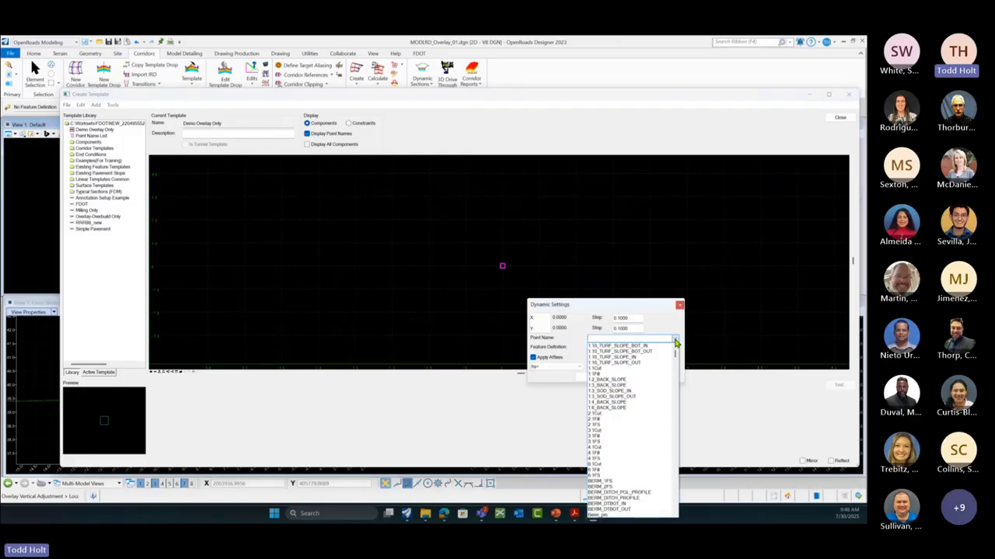
left_click_drag(675, 351, 688, 461)
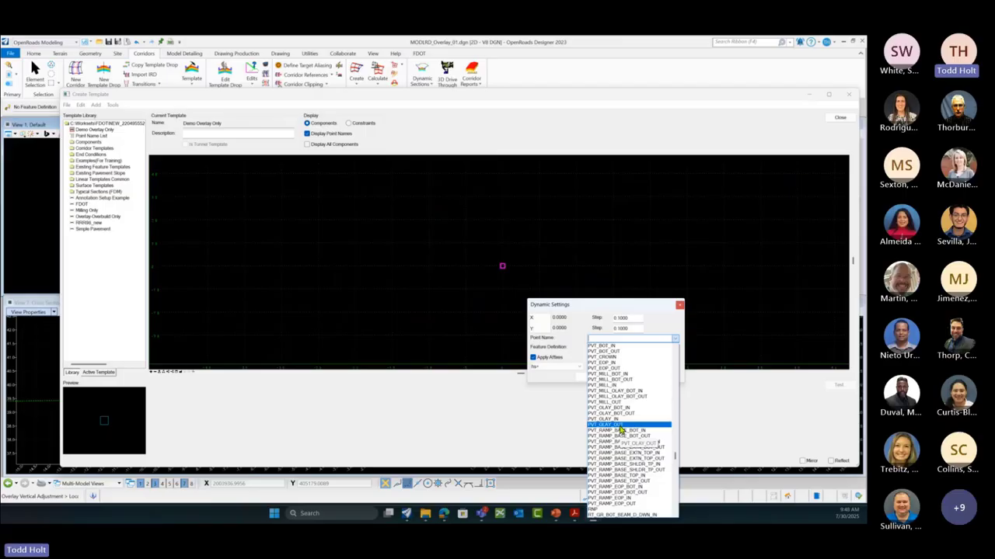
left_click(603, 426)
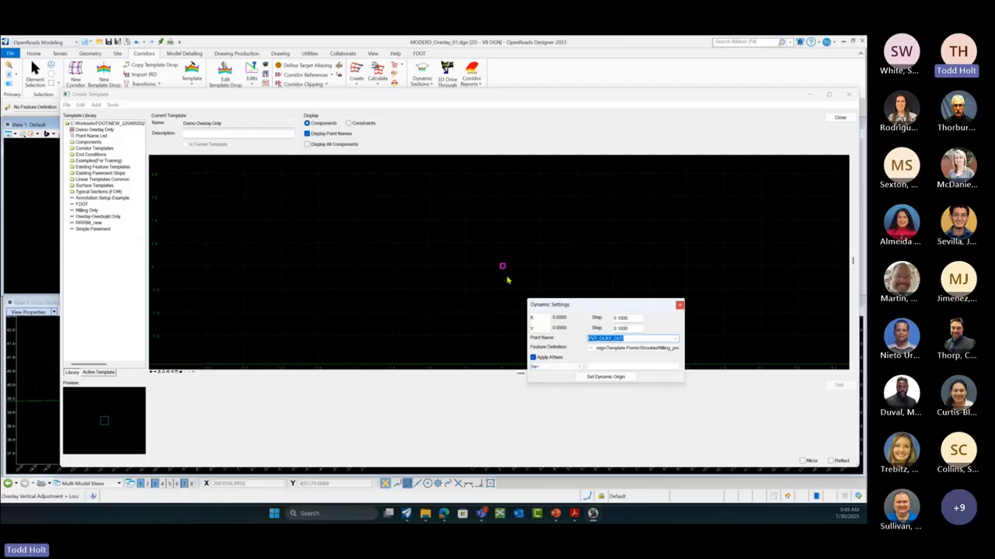
Step: Key in the point offset 10,2
left_click(604, 367)
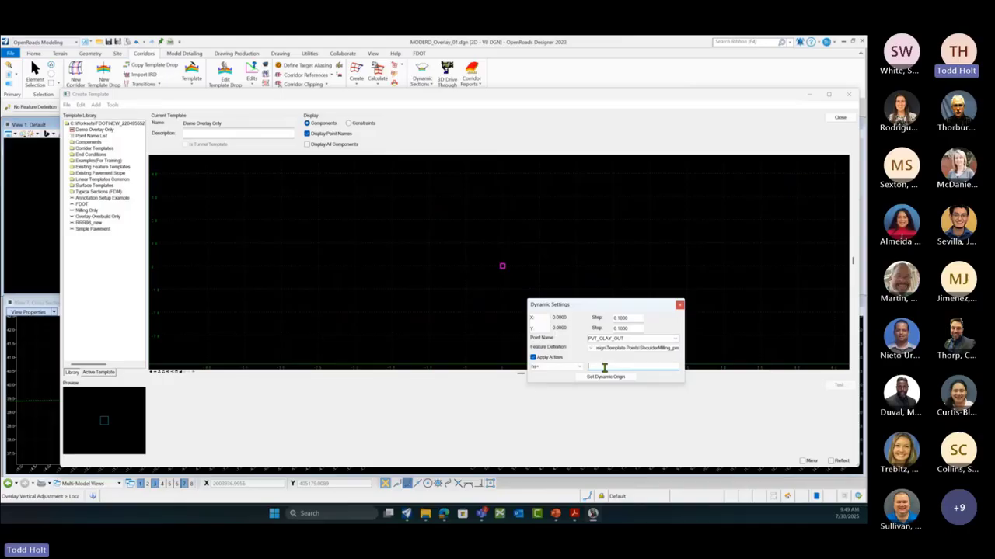
type("10")
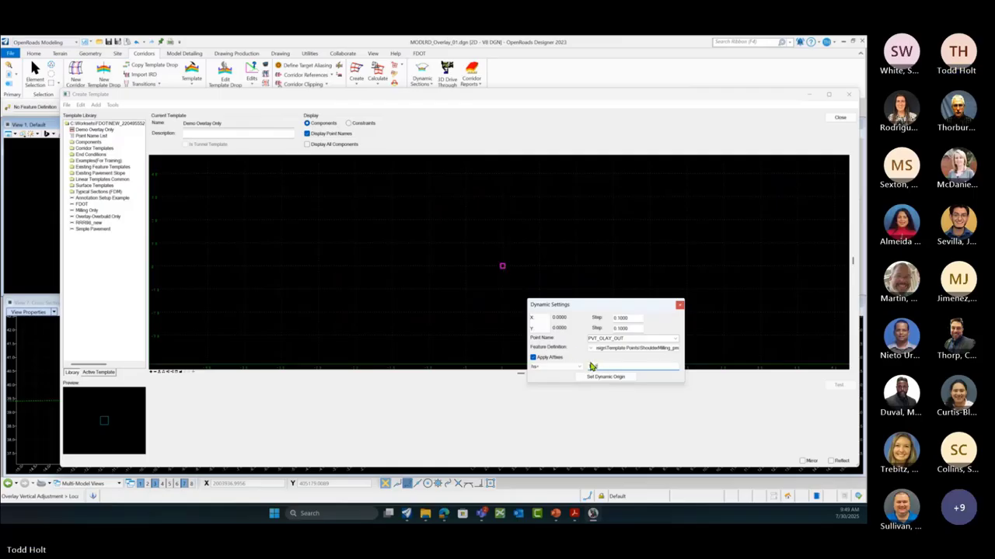
type("2")
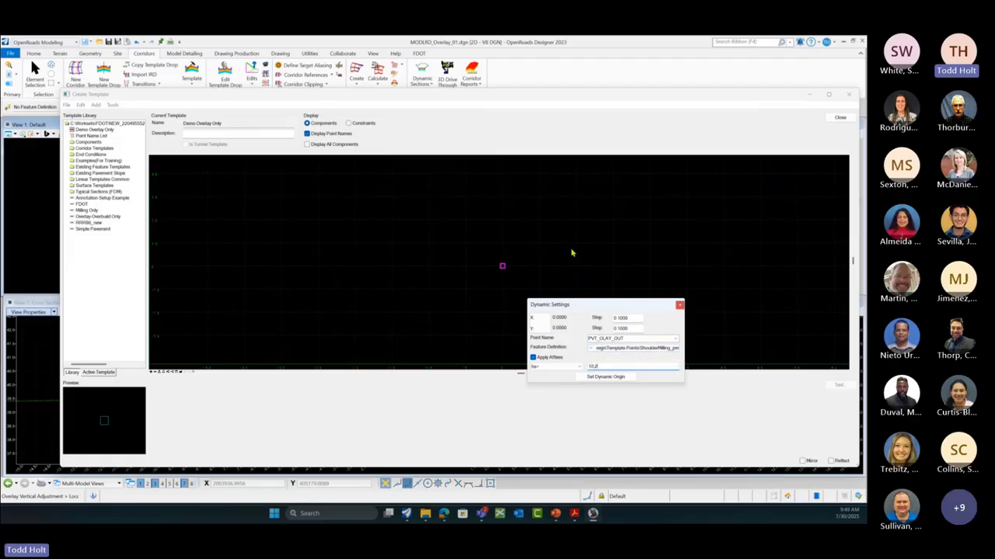
Step: Add a new Overlay/Stripping component to the template and name it Overlay
right_click(571, 252)
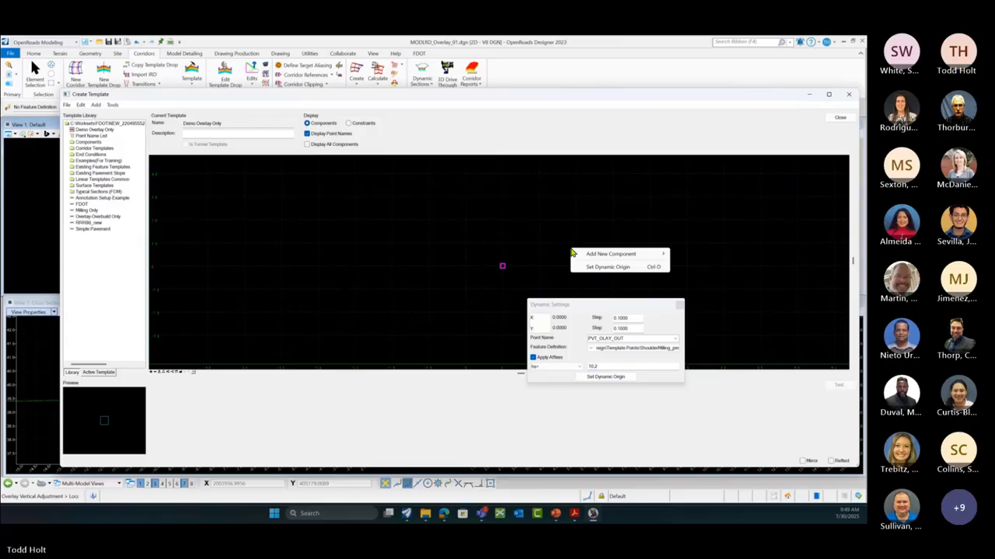
mouse_move(592, 257)
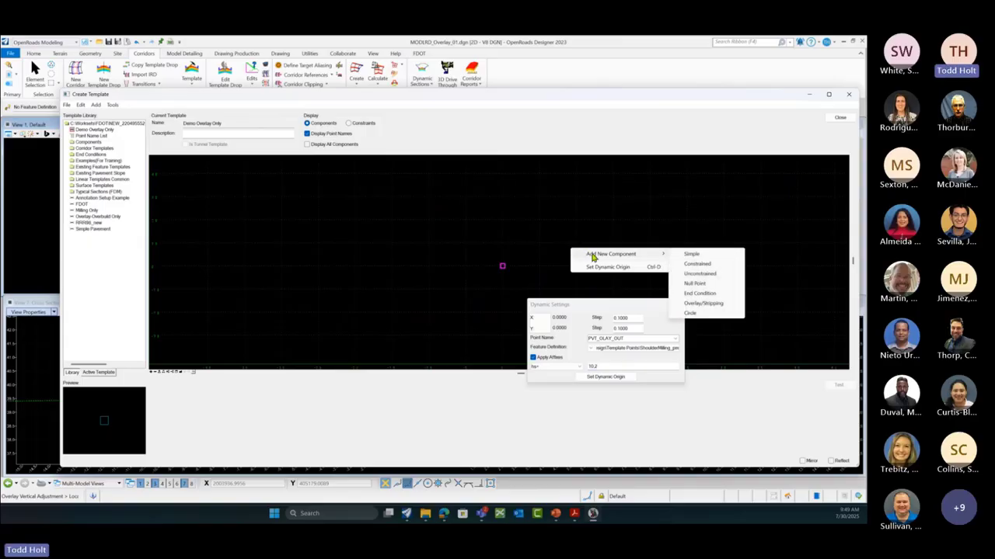
left_click(708, 308)
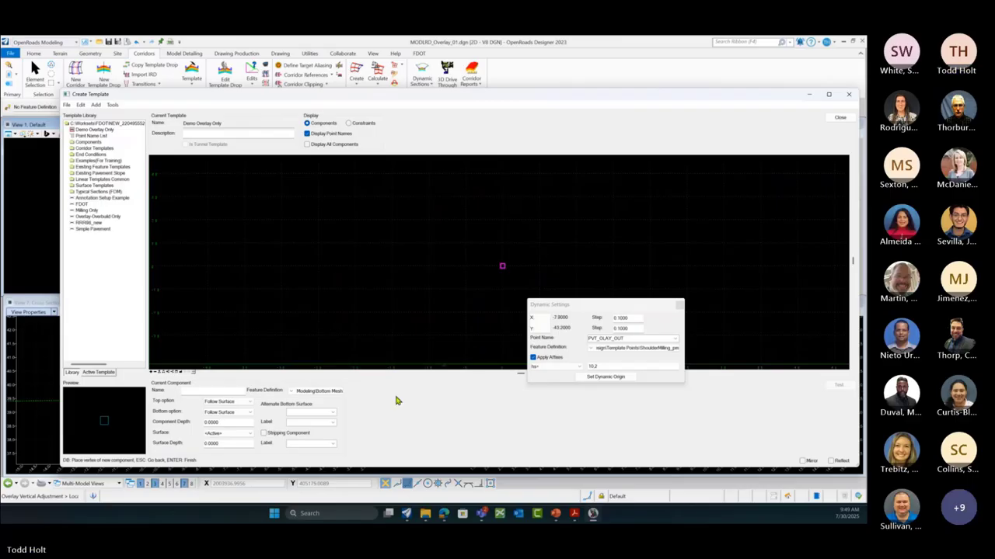
left_click(188, 392)
type("Overlay-Ov")
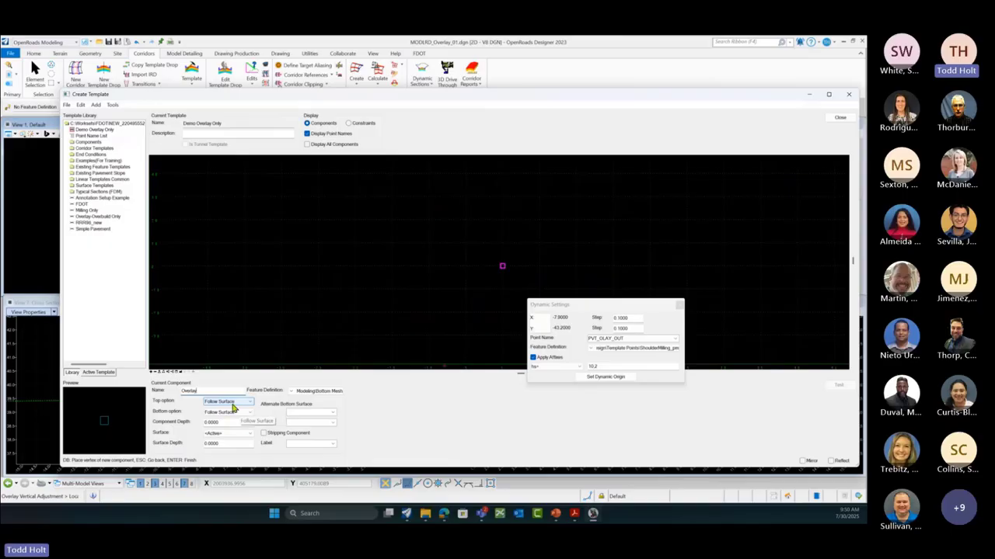
Step: Set the Overlay component's Top option to Follow Component and Bottom option to Follow Surface
left_click(243, 413)
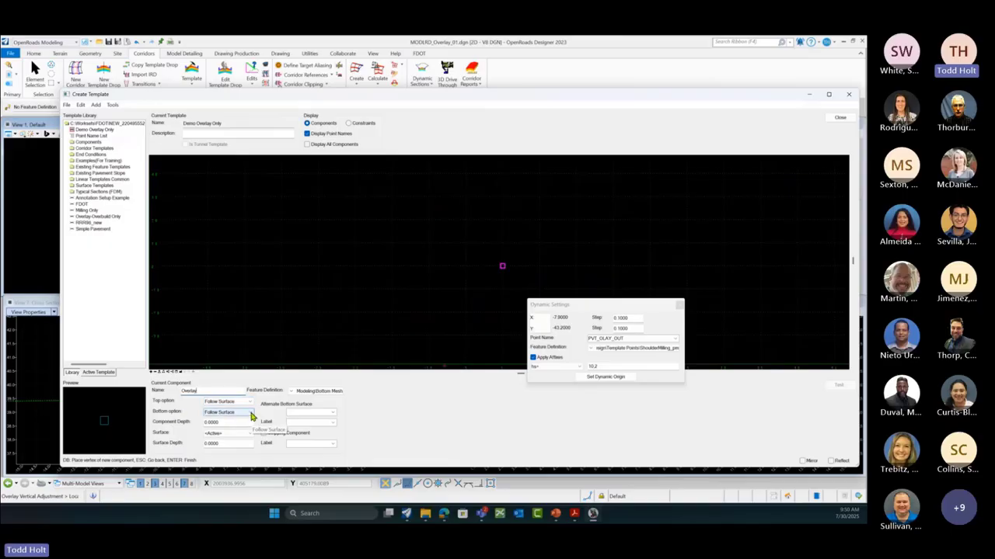
left_click(249, 413)
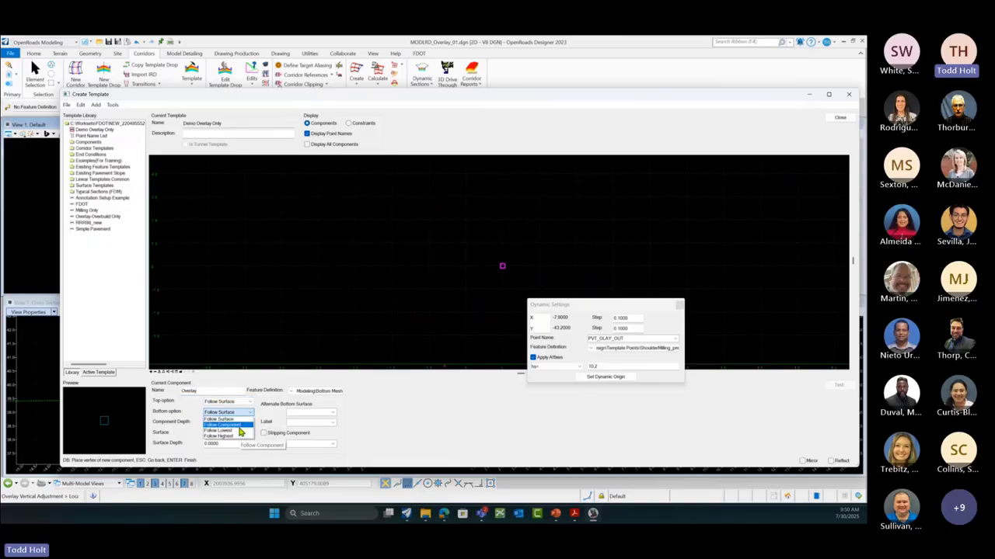
left_click(233, 426)
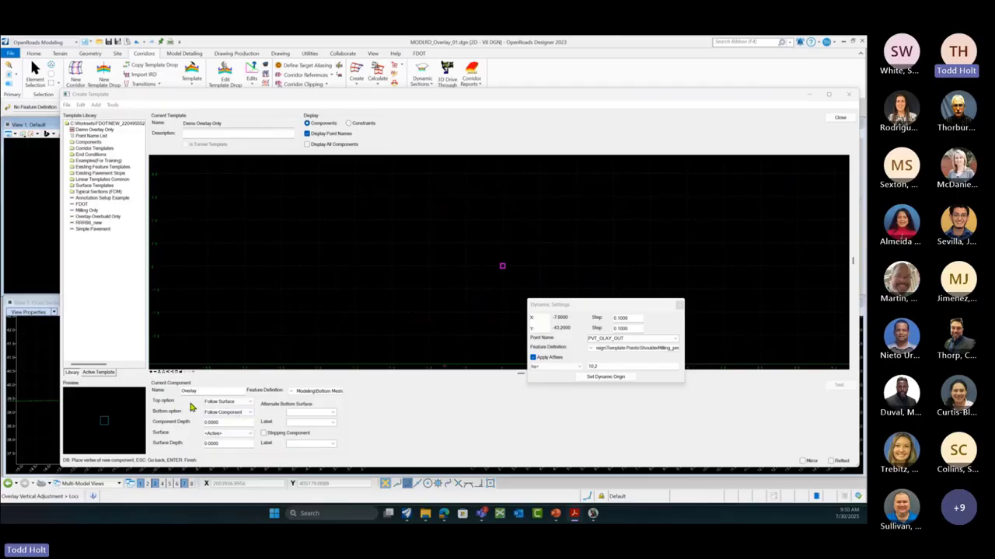
left_click(249, 403)
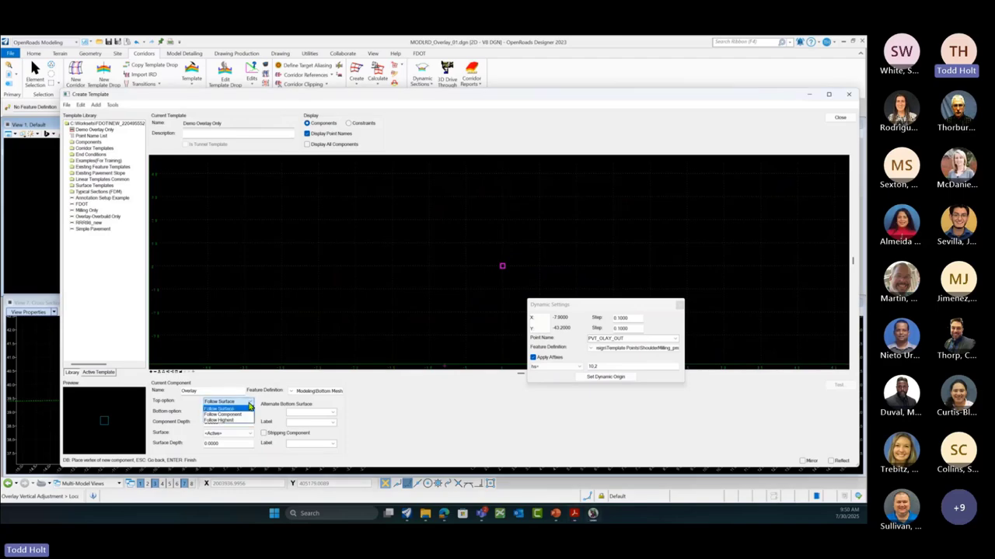
left_click(241, 415)
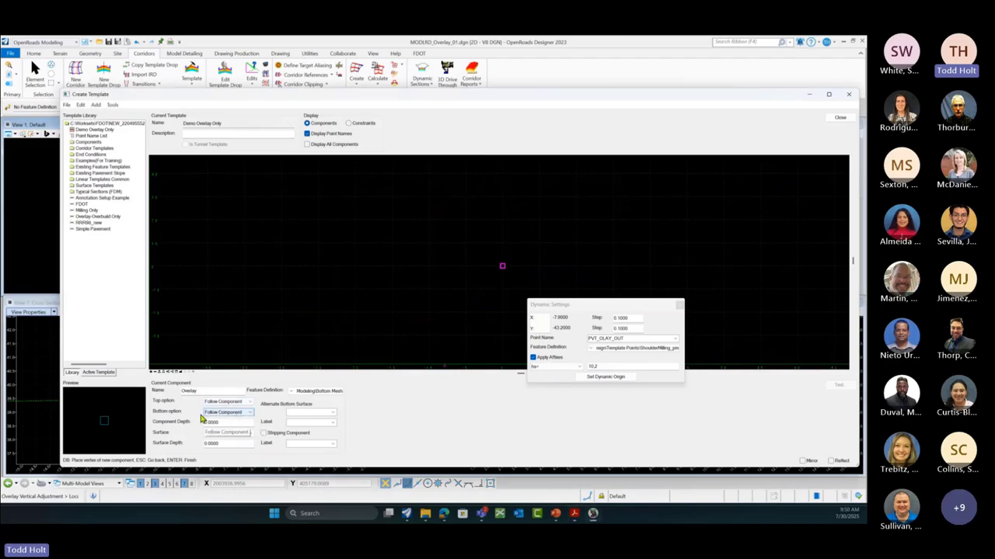
left_click(250, 414)
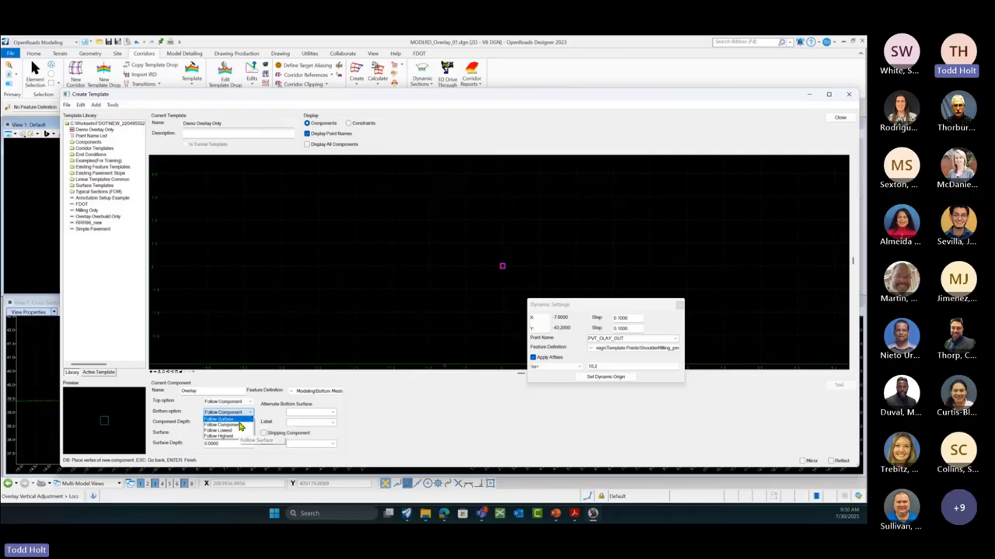
left_click(228, 420)
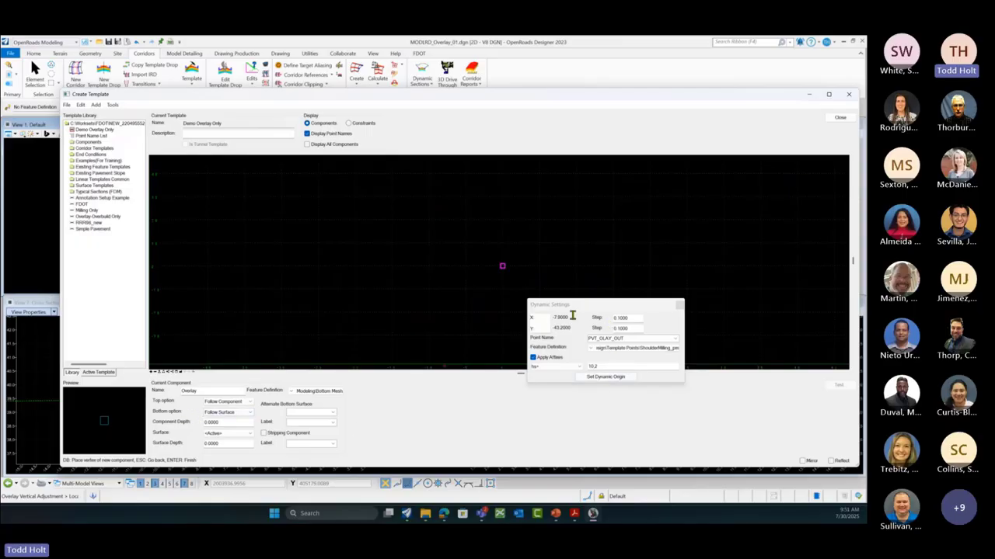
Step: Place the PVT_OLAY_OUT point at the 10,2 offset and browse the point name list
left_click(603, 366)
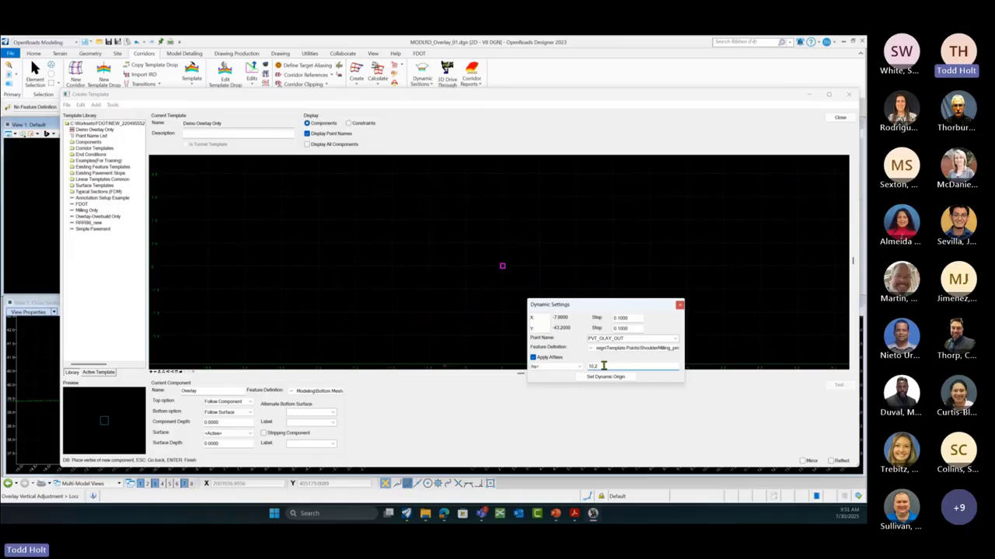
key("Return")
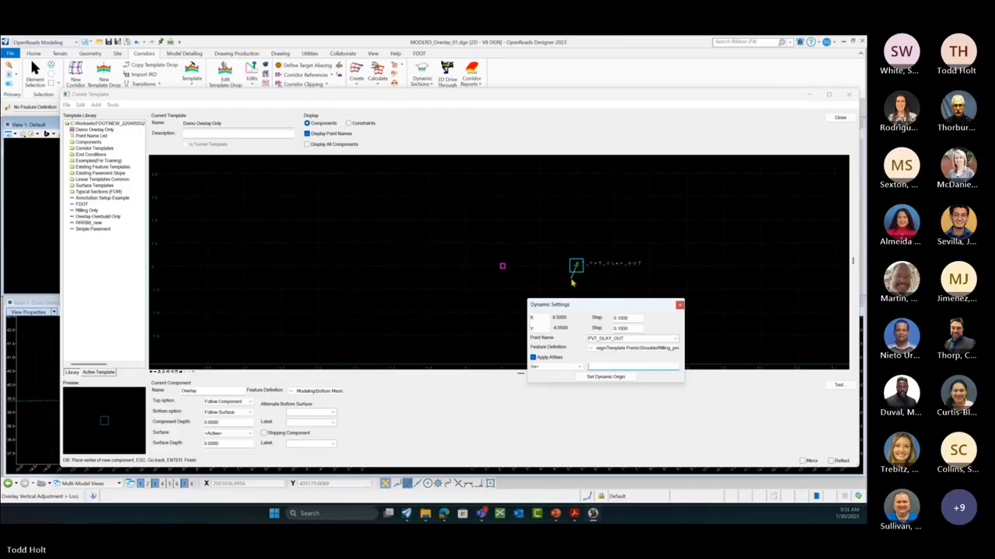
left_click(675, 342)
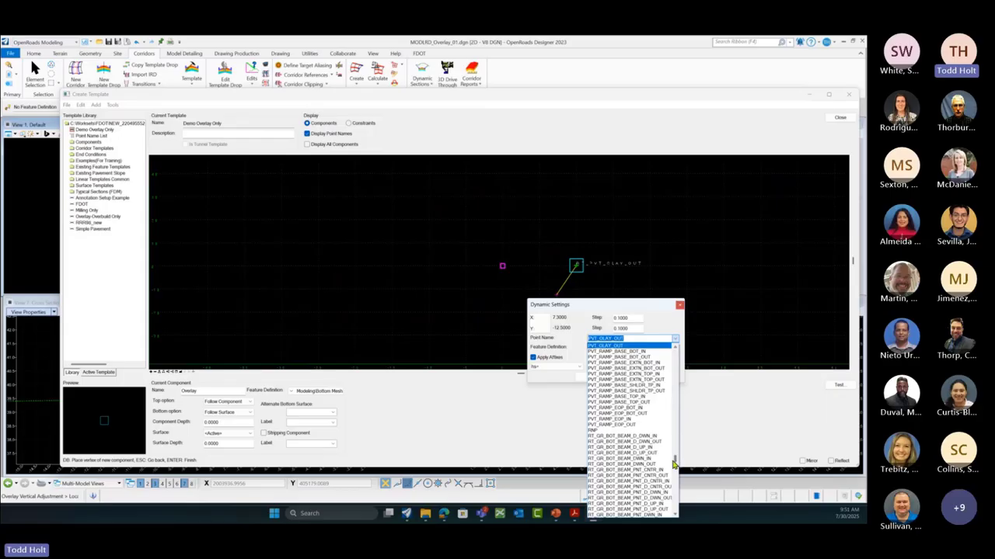
left_click_drag(674, 459, 680, 362)
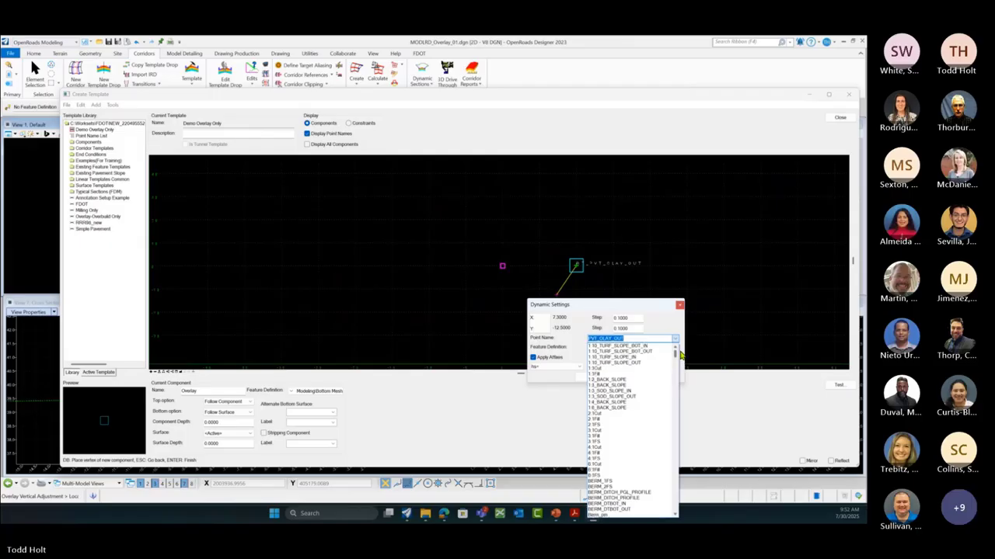
left_click_drag(681, 355, 674, 471)
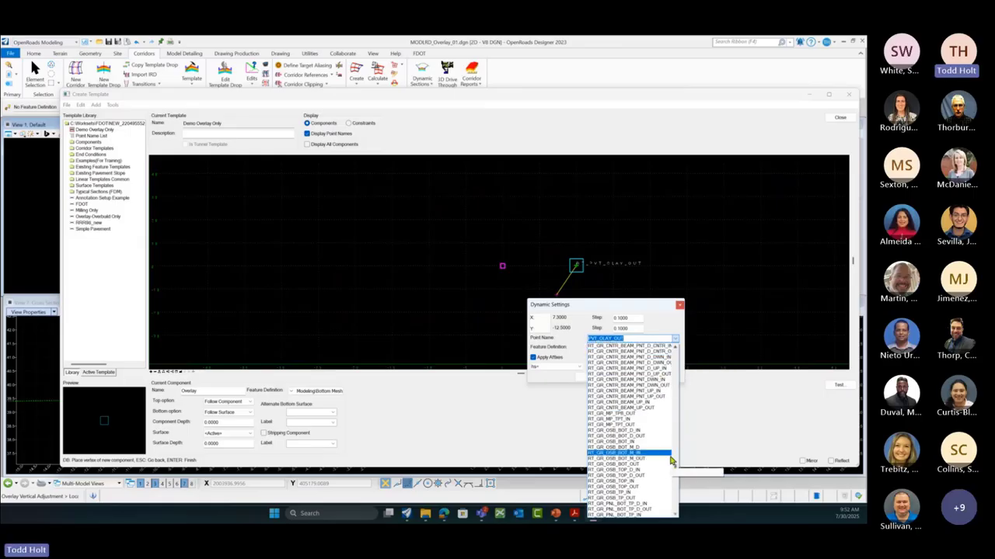
left_click_drag(675, 469, 676, 509)
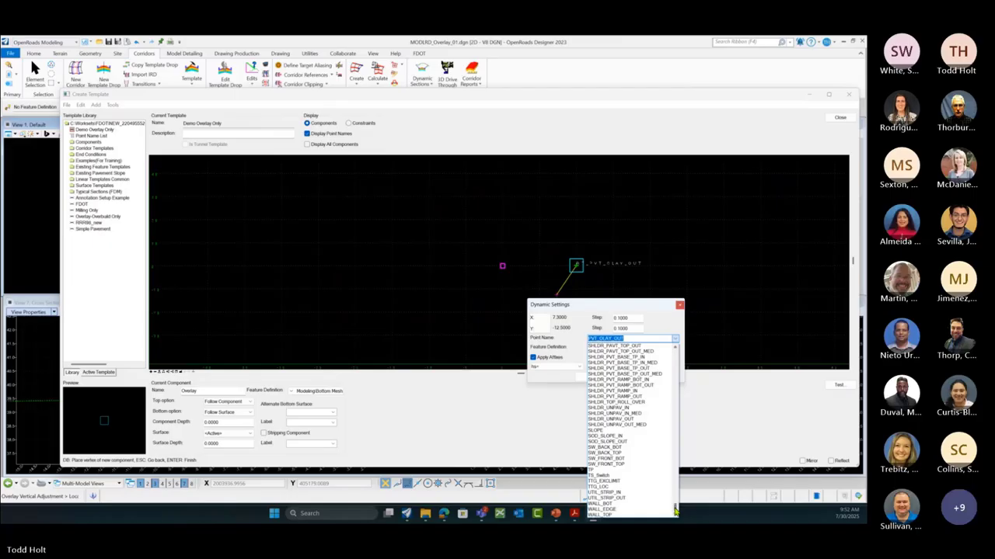
left_click_drag(676, 510, 685, 356)
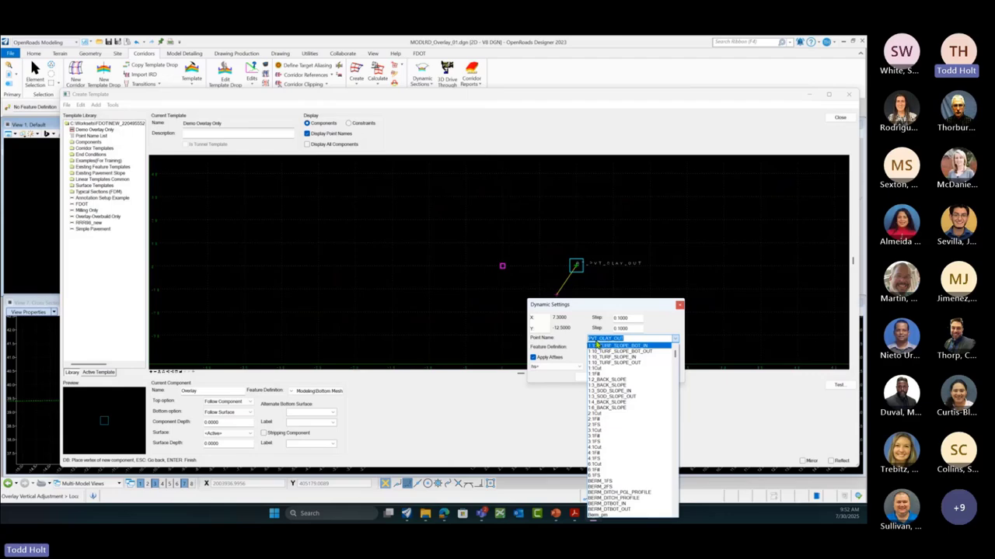
left_click(625, 340)
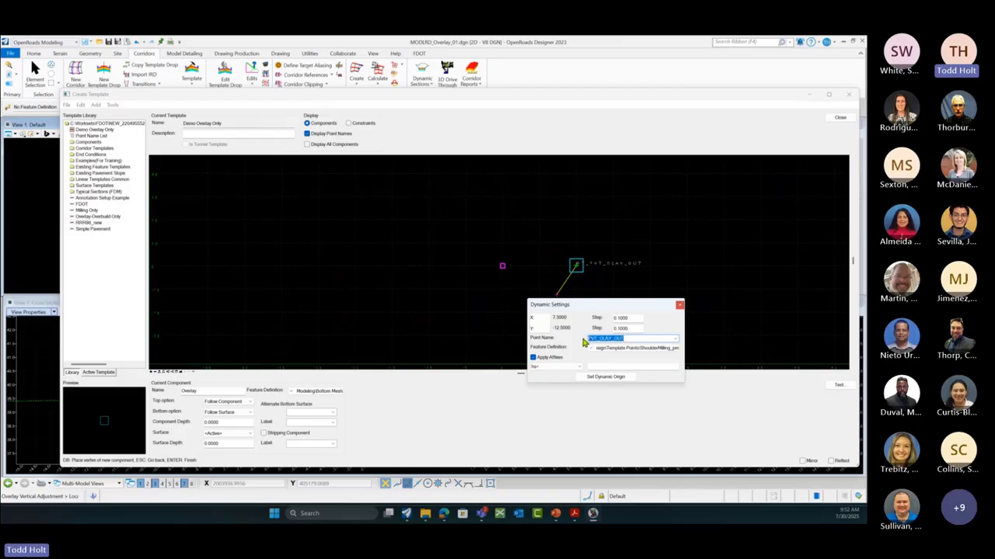
Step: Clear the point name field to enter CL as the next point
type("s")
key("BackSpace")
key("Caps_Lock")
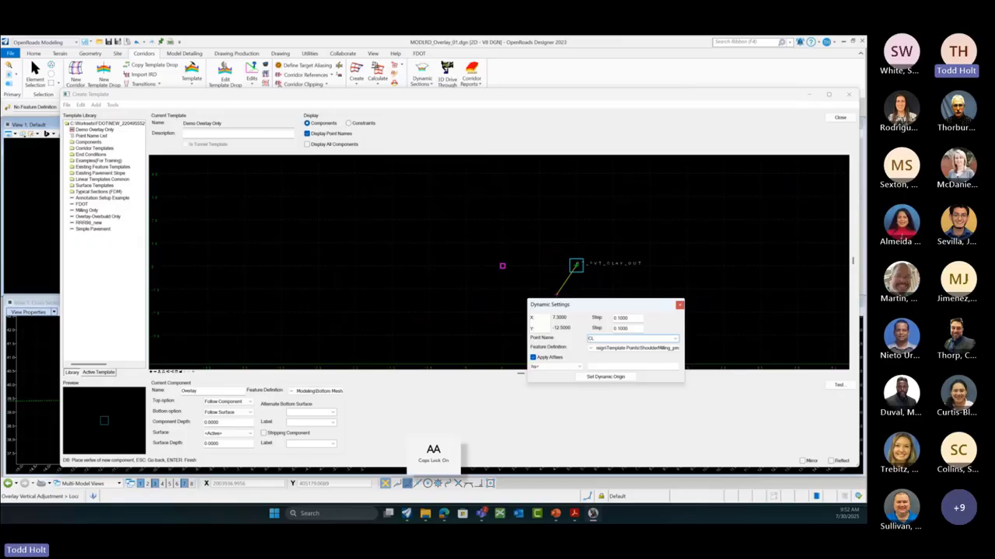
Step: Switch to xy= entry and place the CL point at the origin 0
left_click(581, 370)
left_click(546, 379)
left_click(597, 366)
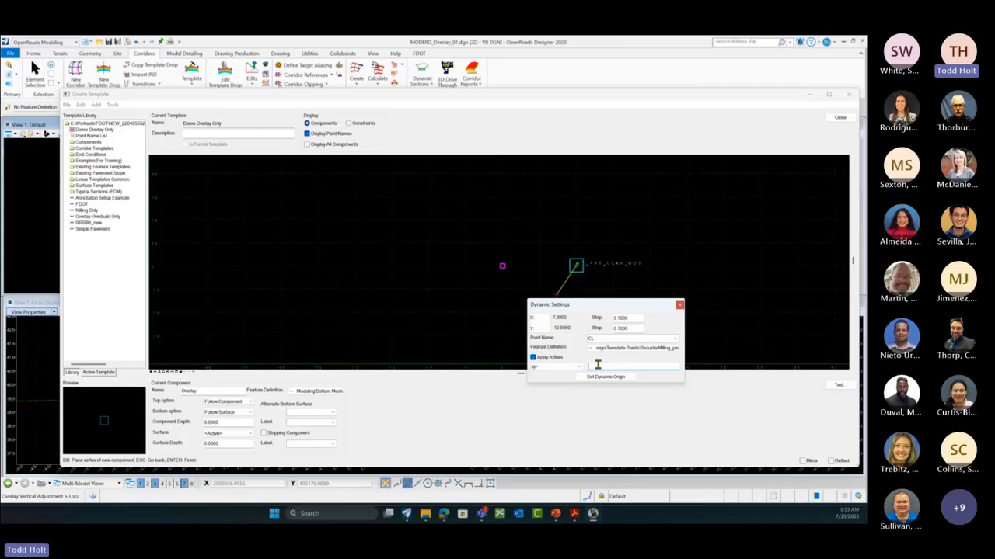
type("0")
key("Return")
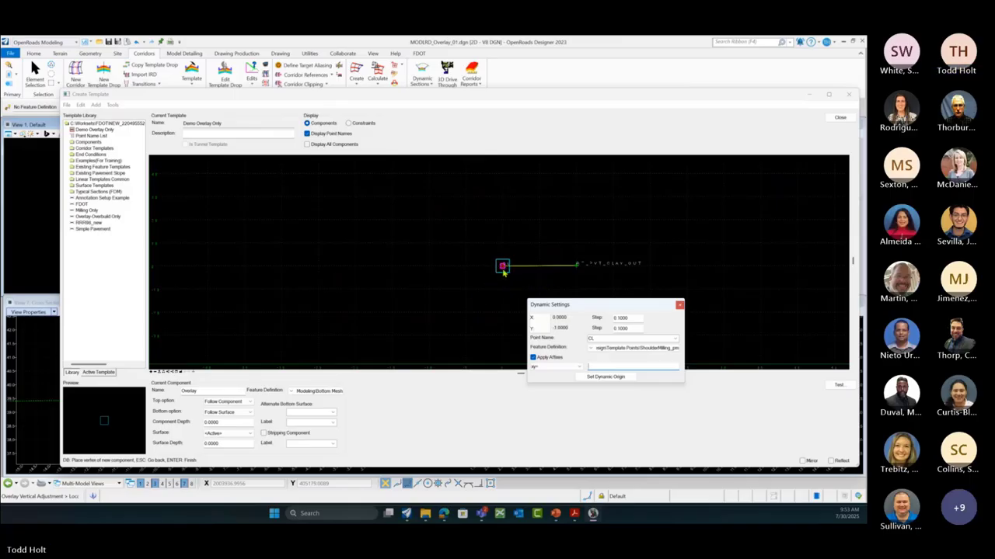
Step: Switch back to hs= entry and place a PVT_OLAY_OUT point at -10,2
left_click(579, 368)
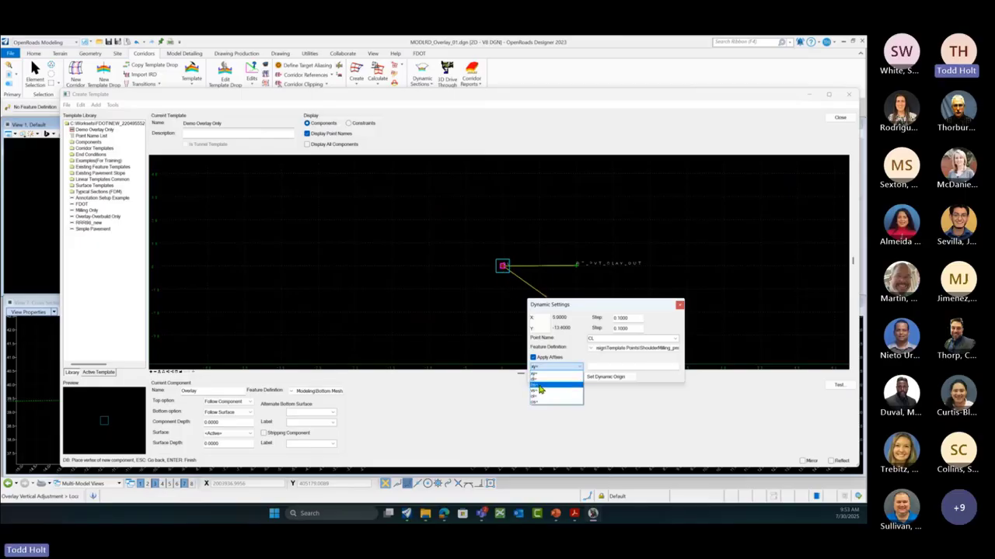
left_click(540, 387)
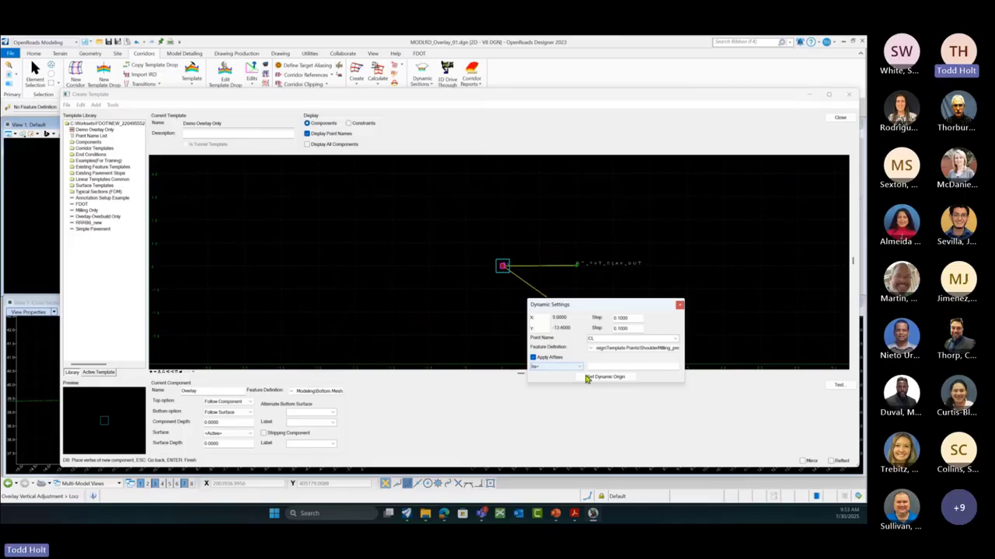
left_click(675, 342)
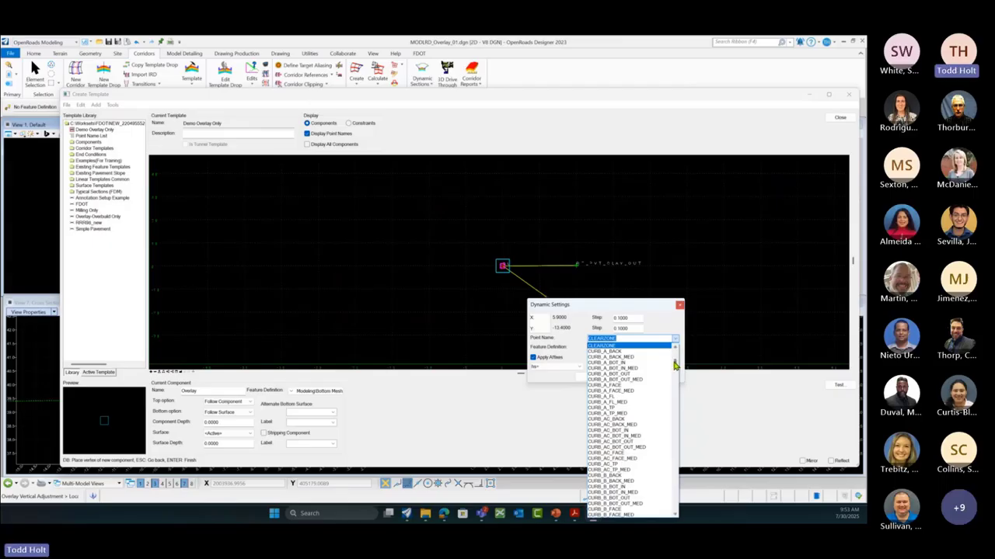
left_click_drag(675, 365, 675, 460)
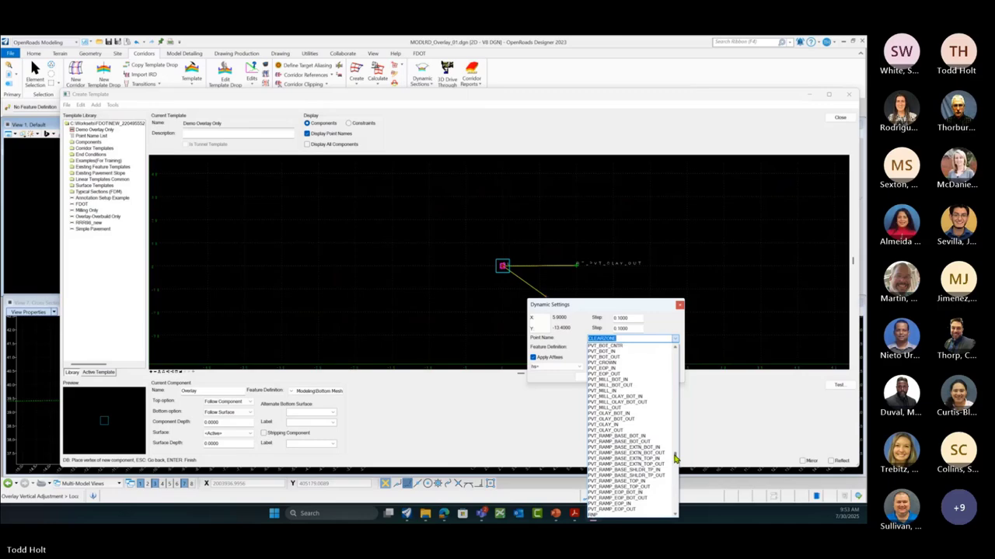
left_click(598, 432)
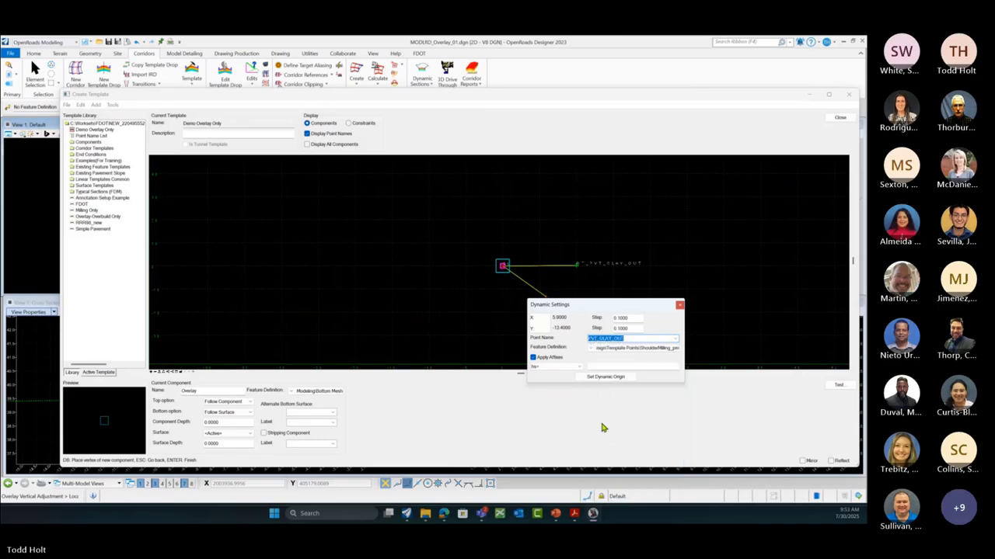
left_click(595, 368)
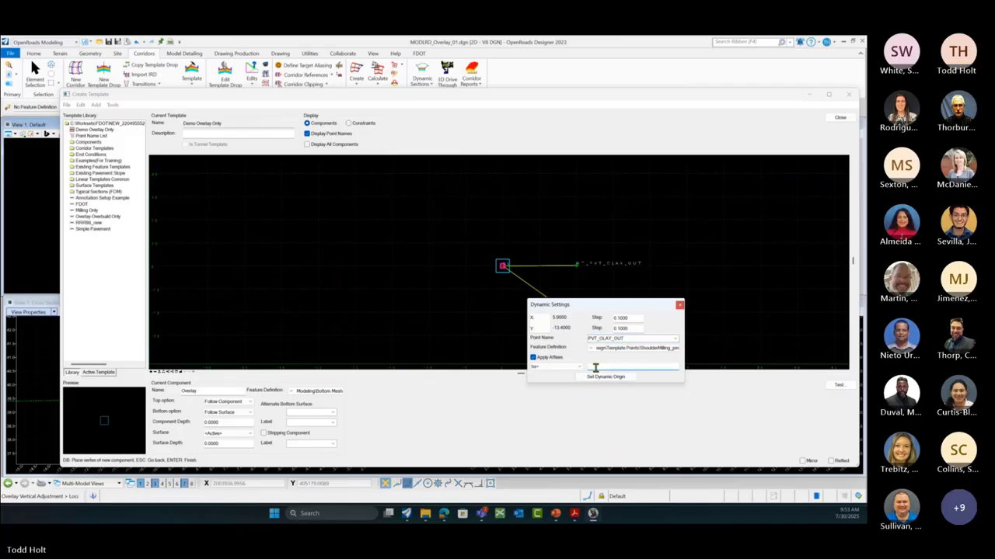
type("-10")
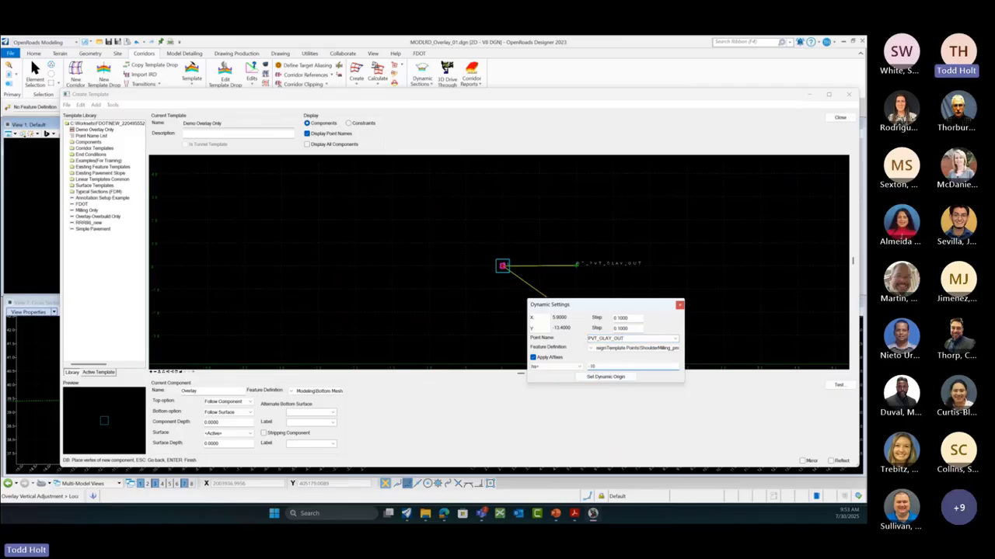
type(",")
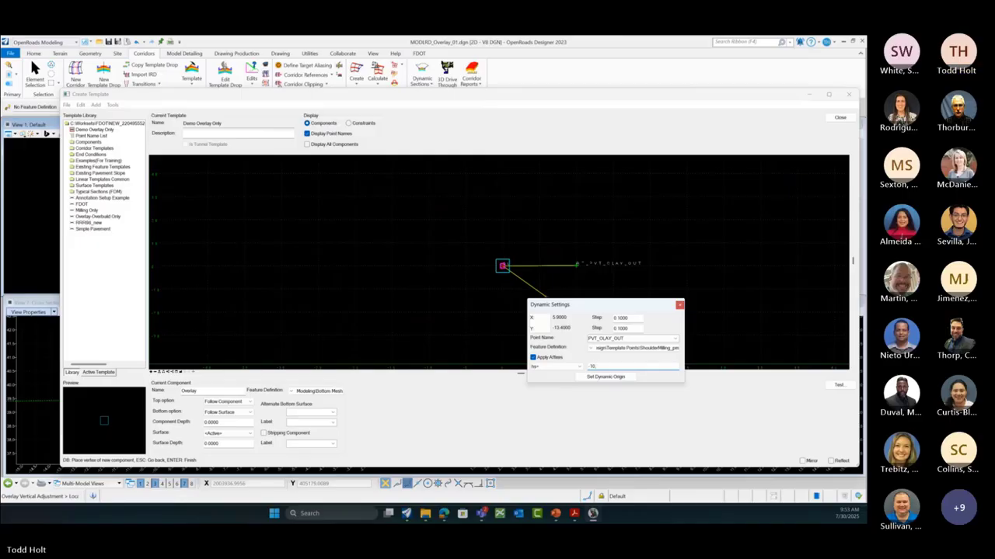
type("2")
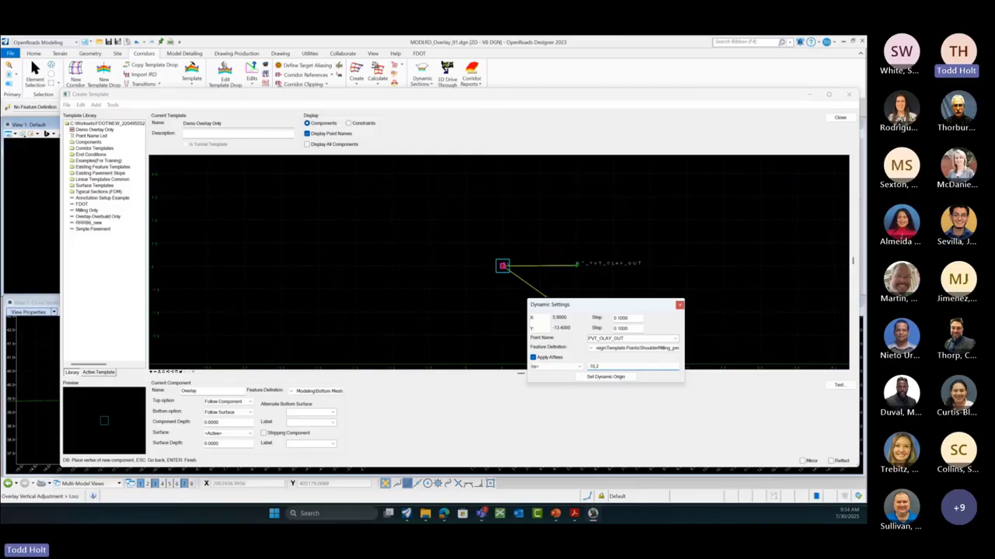
key("Return")
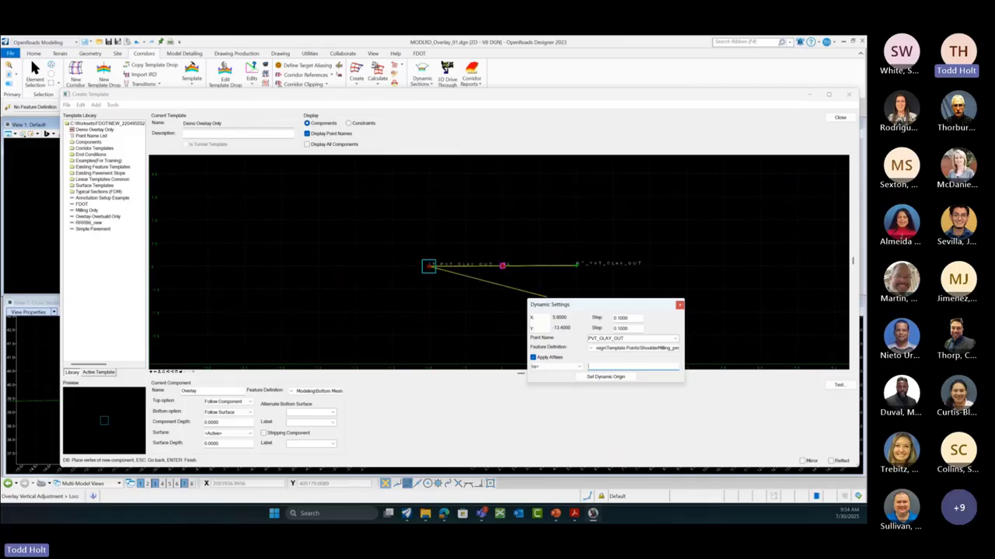
Step: Finish the Overlay component and close Dynamic Settings
right_click(438, 285)
left_click(459, 286)
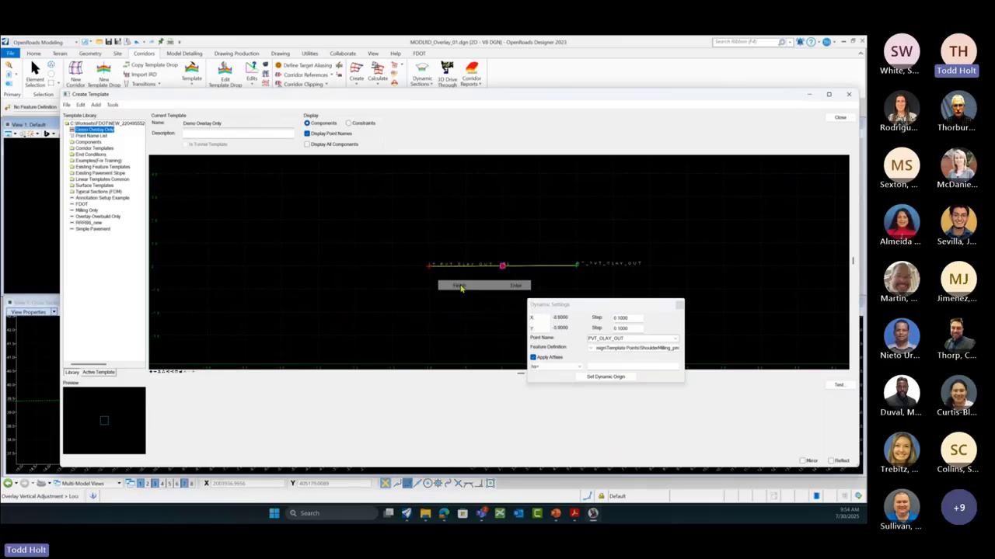
left_click(678, 304)
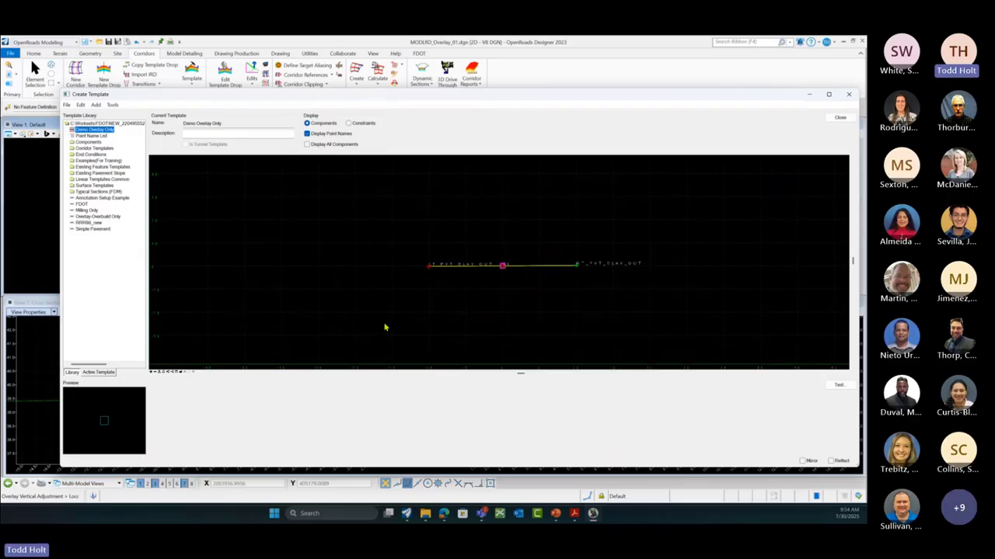
left_click(180, 373)
Step: Fit the view and delete both constraints on the CL centre point and left end point
left_click(181, 373)
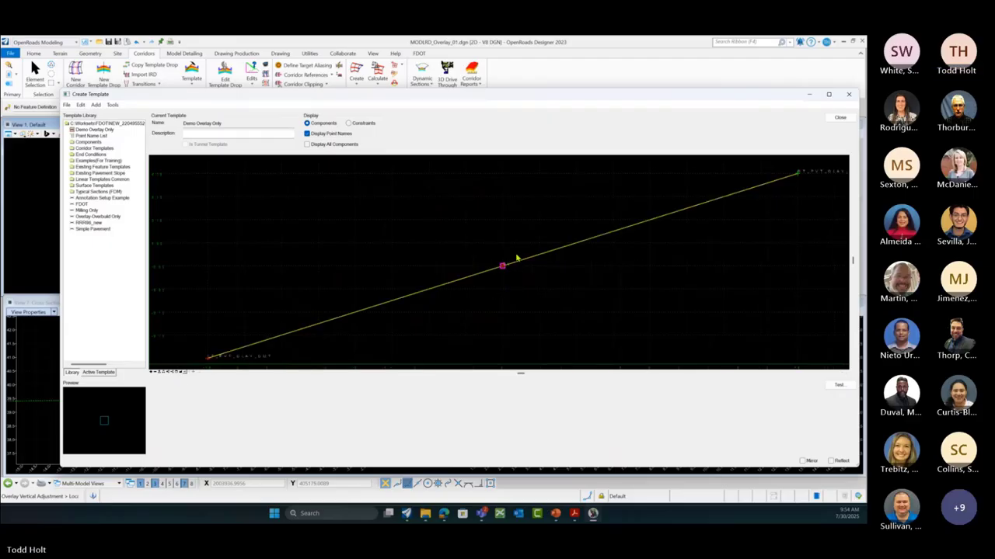
scroll(517, 257, "down", 1)
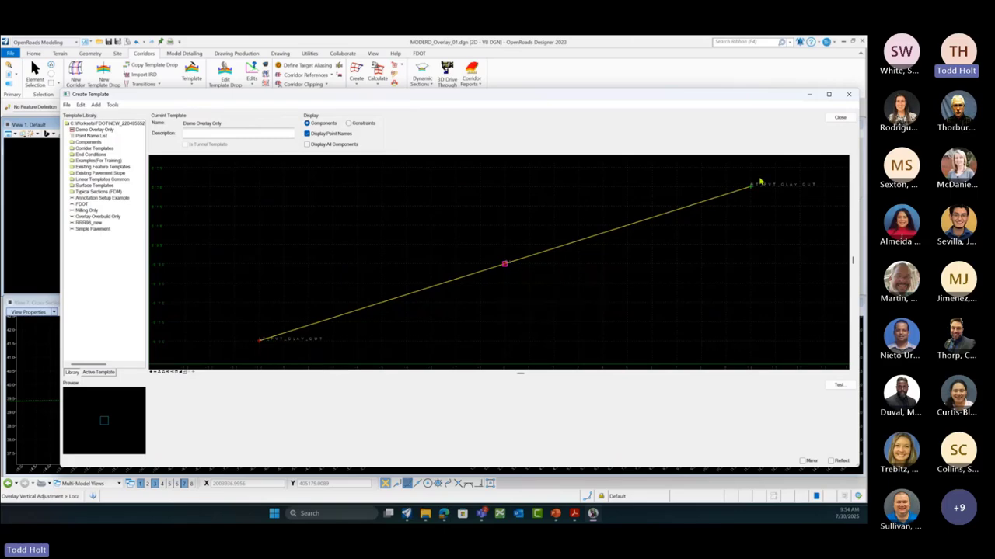
mouse_move(749, 192)
mouse_move(505, 267)
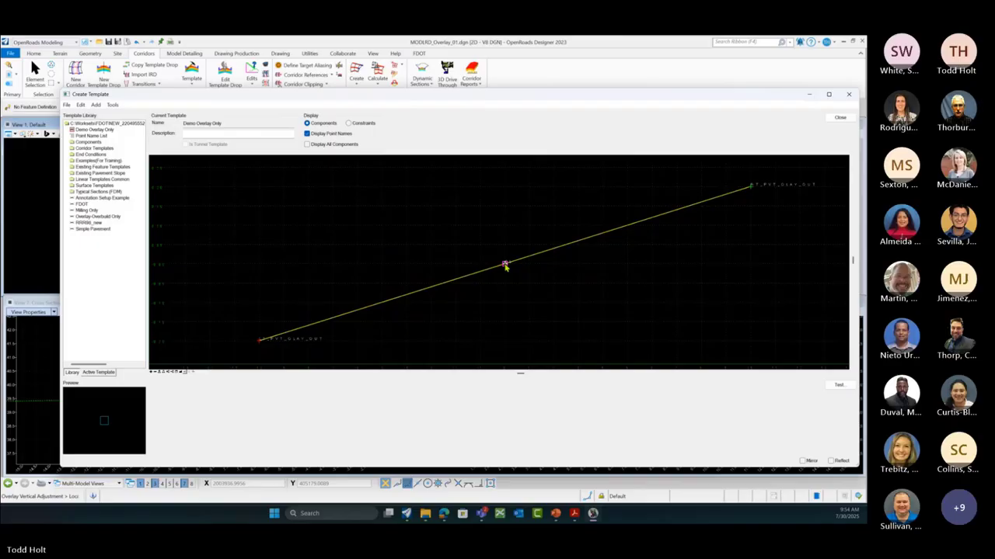
right_click(505, 266)
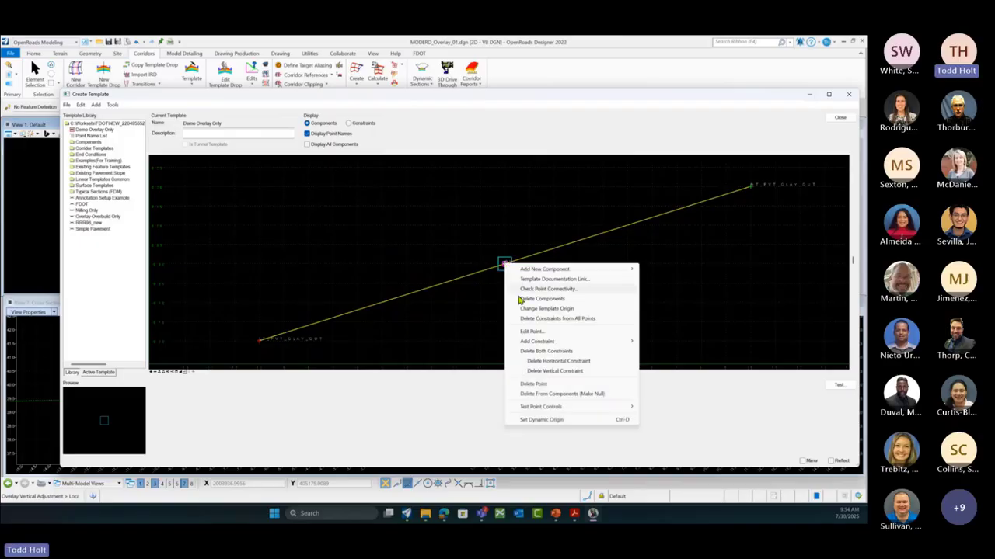
left_click(547, 354)
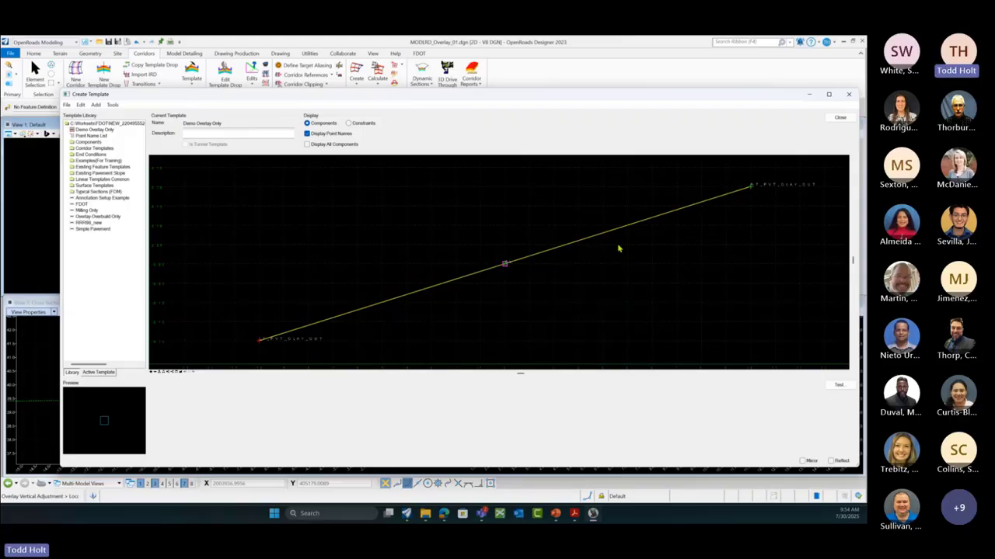
right_click(261, 344)
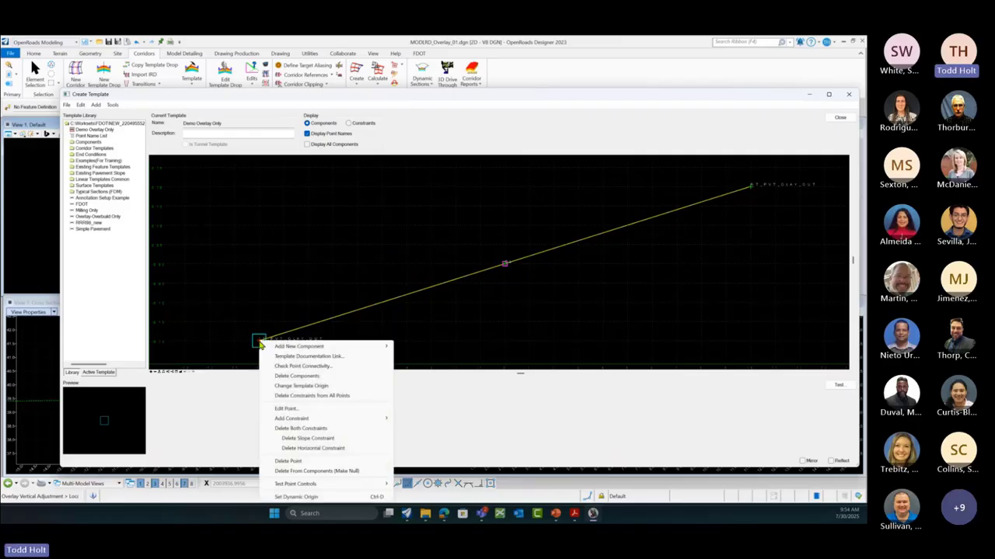
left_click(300, 429)
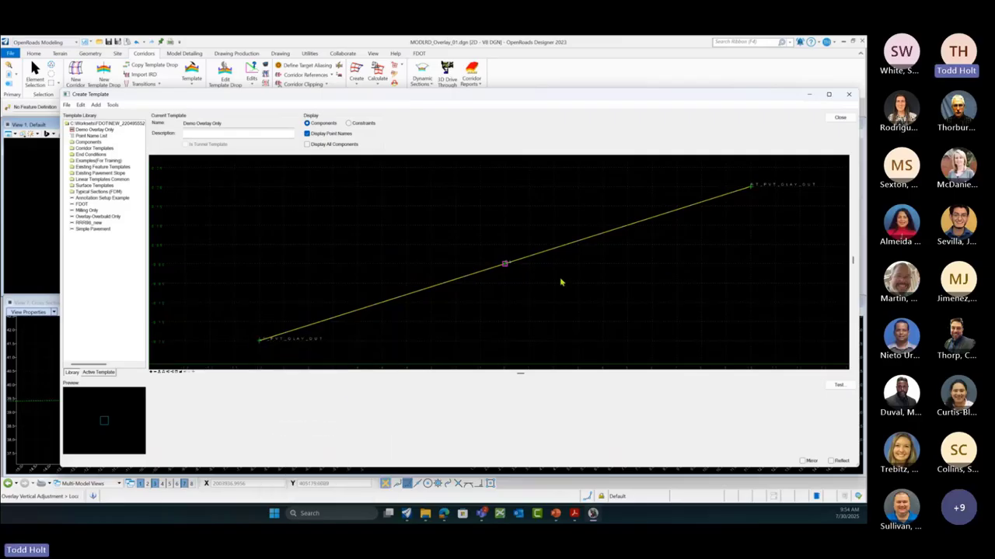
mouse_move(505, 267)
Step: Add a horizontal constraint on the right end point with CL as its parent
right_click(751, 189)
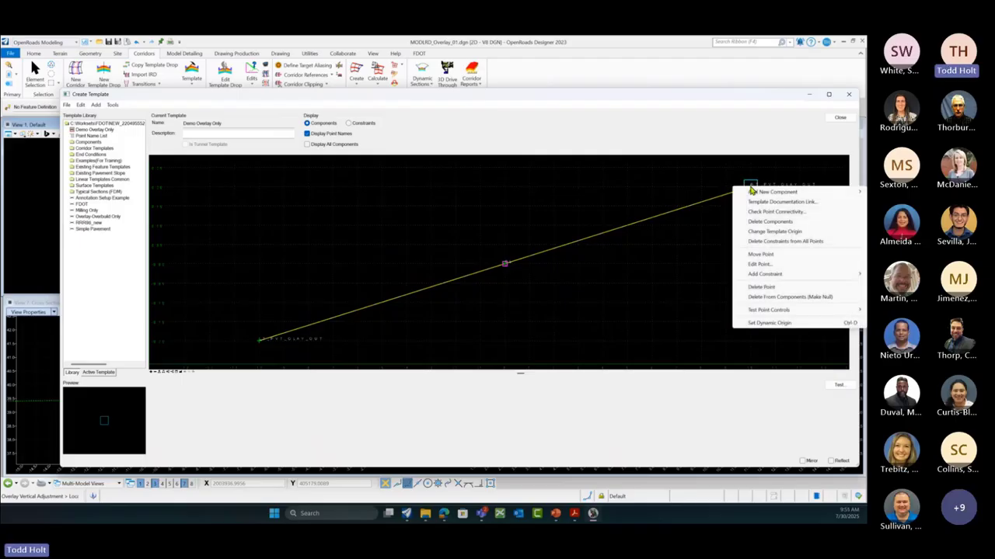
mouse_move(772, 277)
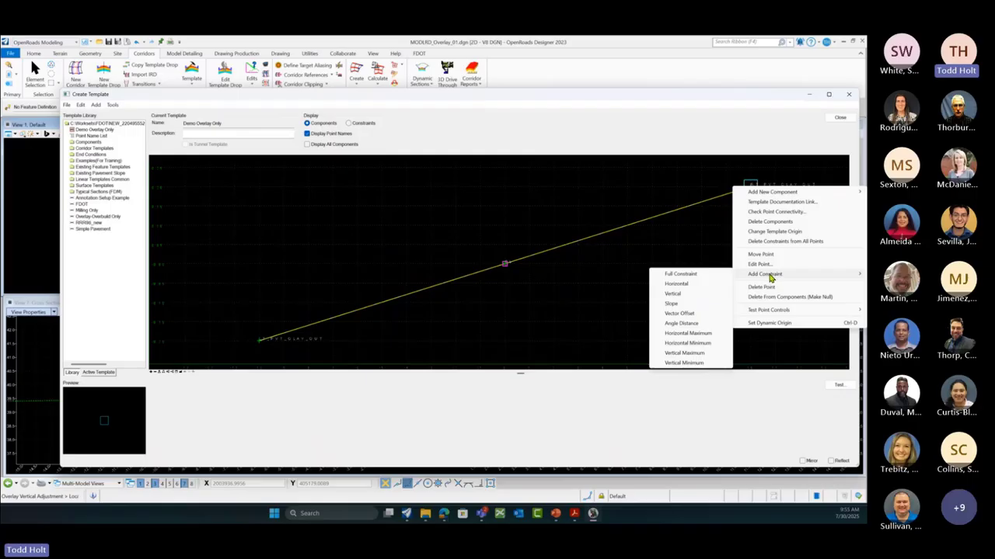
left_click(676, 284)
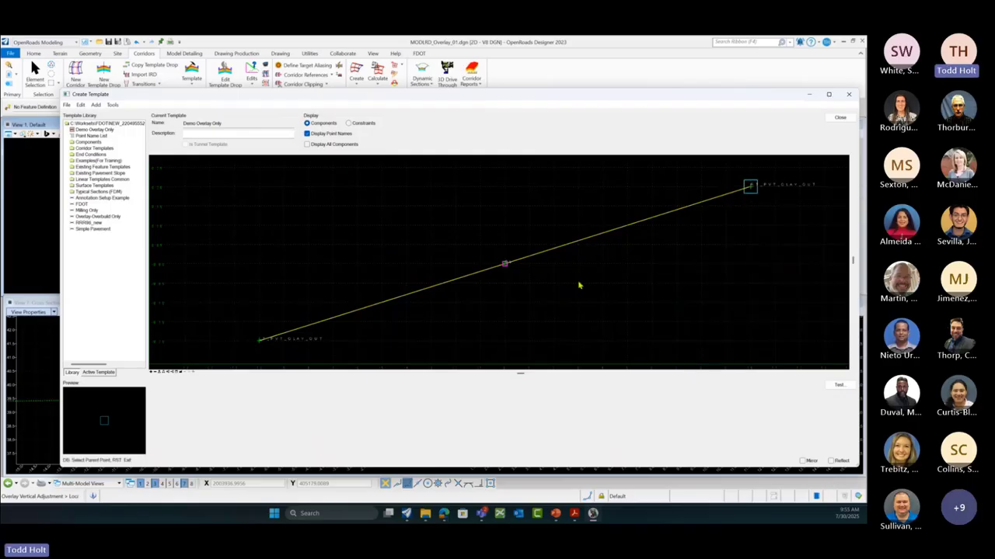
left_click(505, 266)
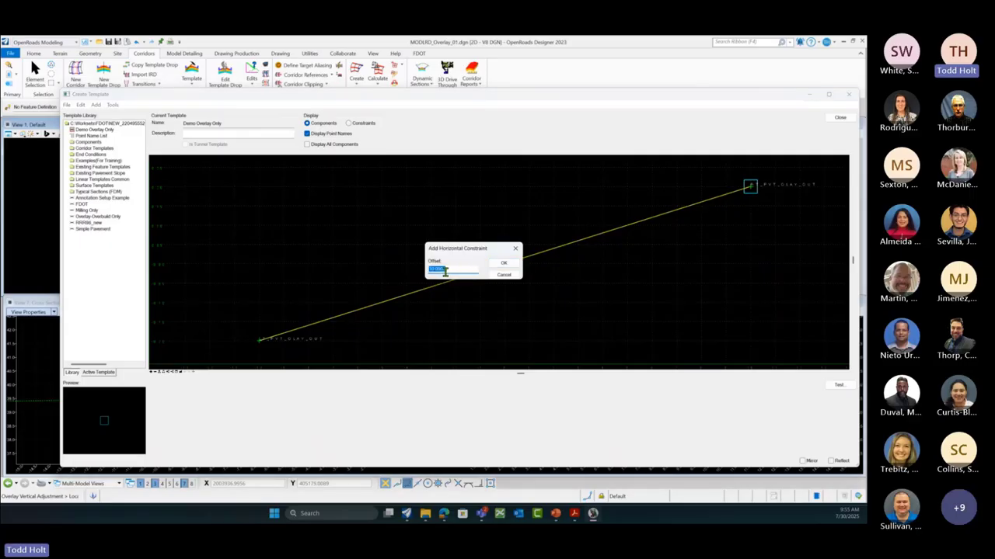
left_click(505, 264)
mouse_move(750, 190)
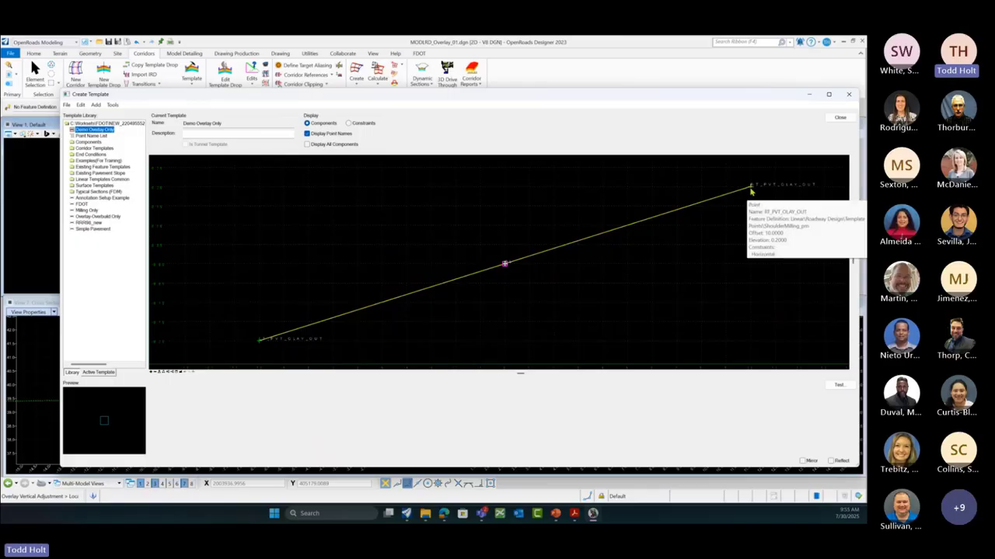
Step: Add a -2% slope constraint on the right end point relative to CL
right_click(751, 190)
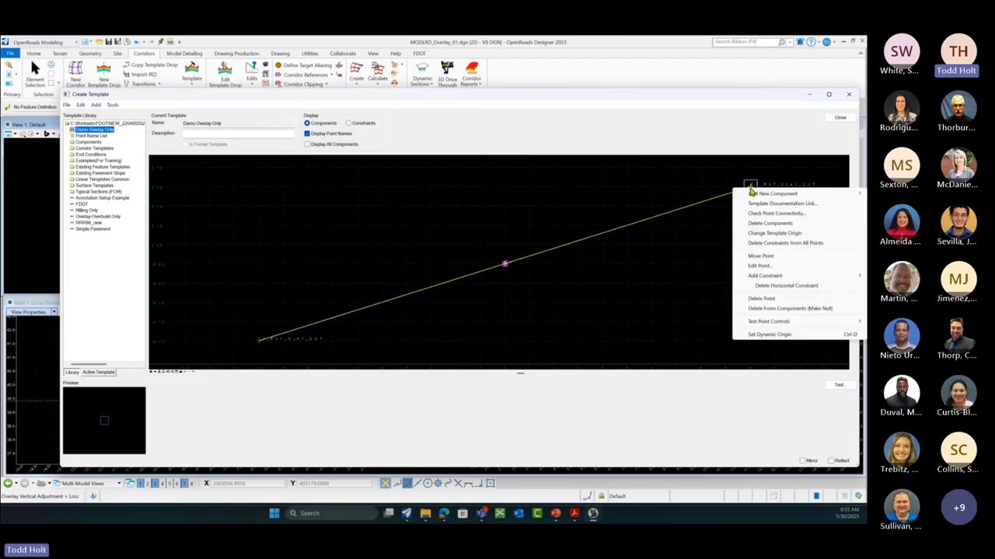
mouse_move(763, 275)
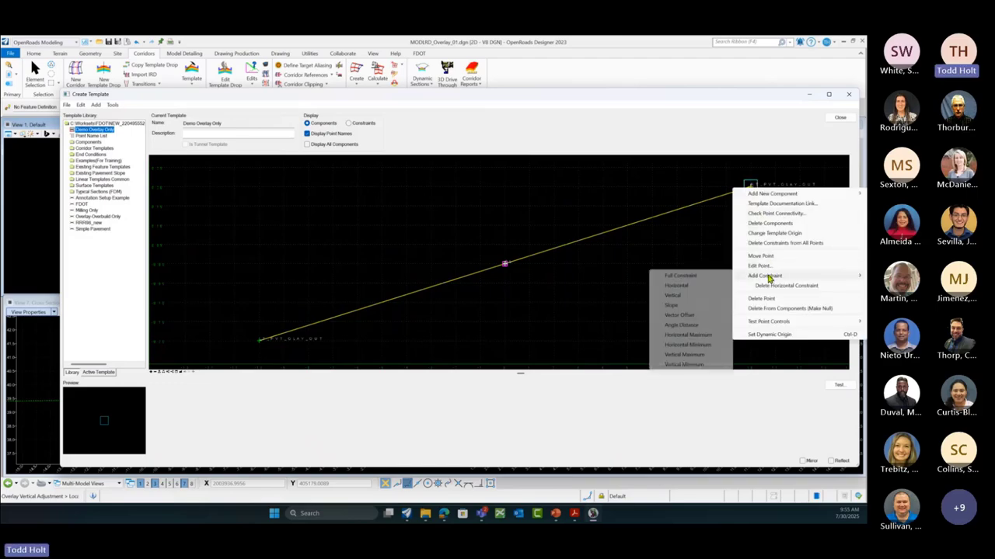
left_click(676, 306)
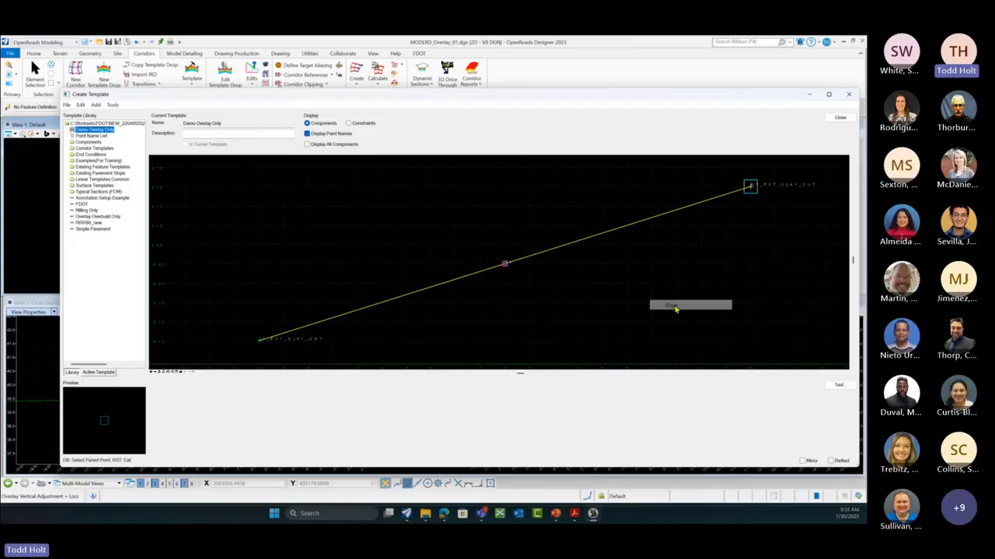
left_click(505, 266)
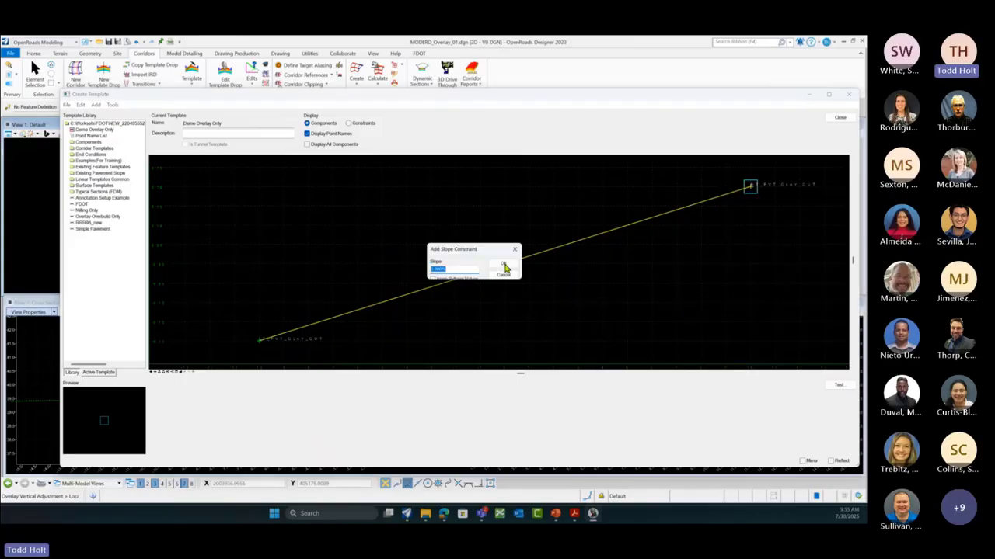
left_click(460, 270)
type("-")
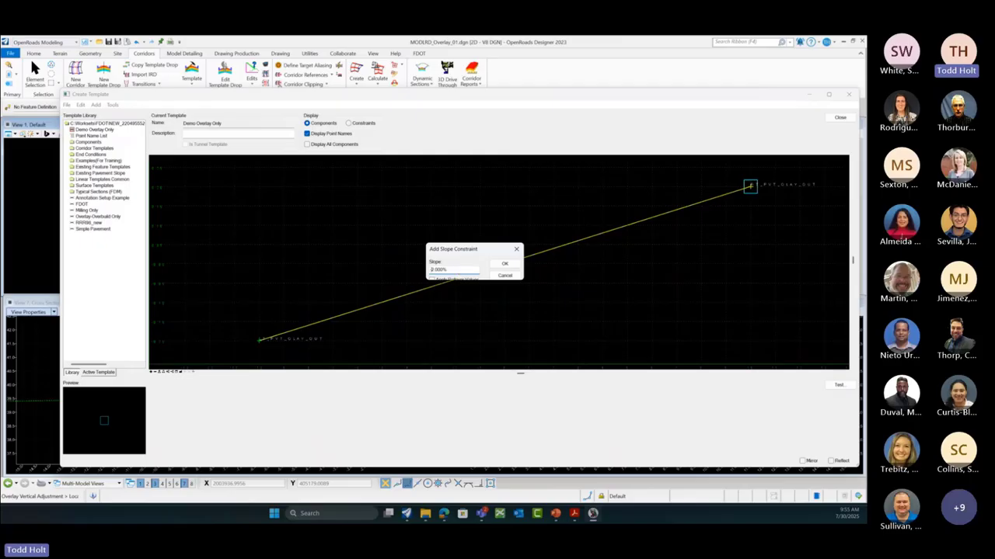
left_click(505, 266)
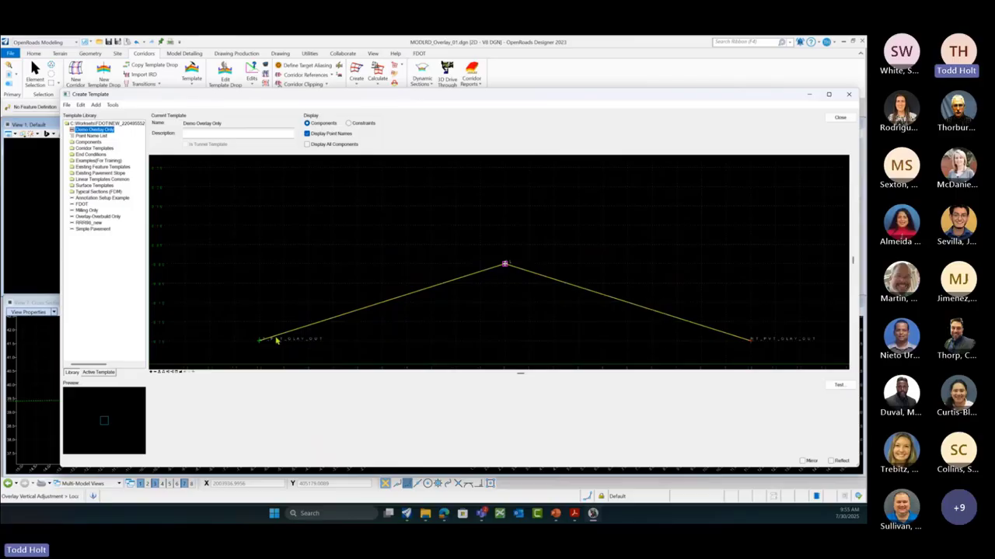
mouse_move(261, 343)
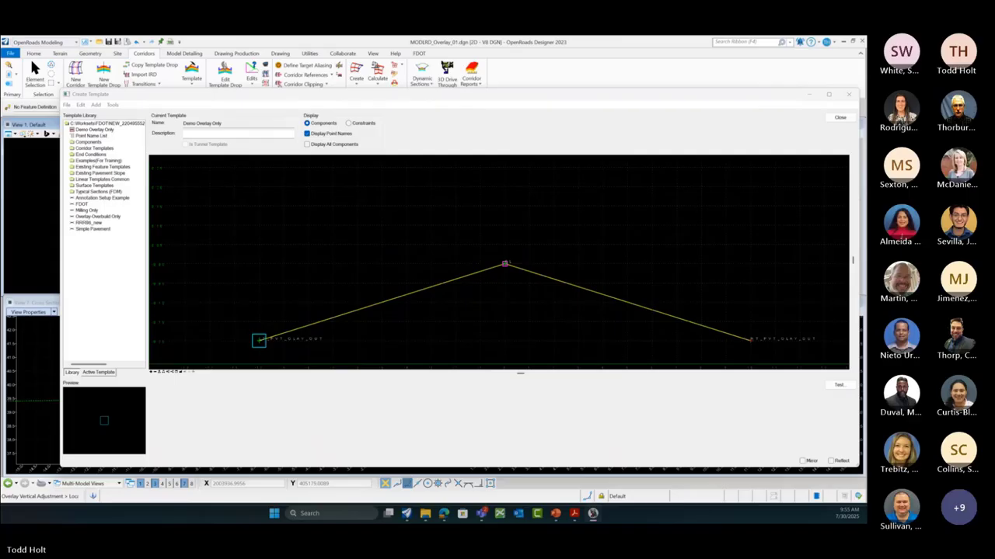
Step: Constrain LT_PVT_OLAY_OUT to CL with a -10 horizontal and a 2% slope constraint, then apply
double_click(259, 340)
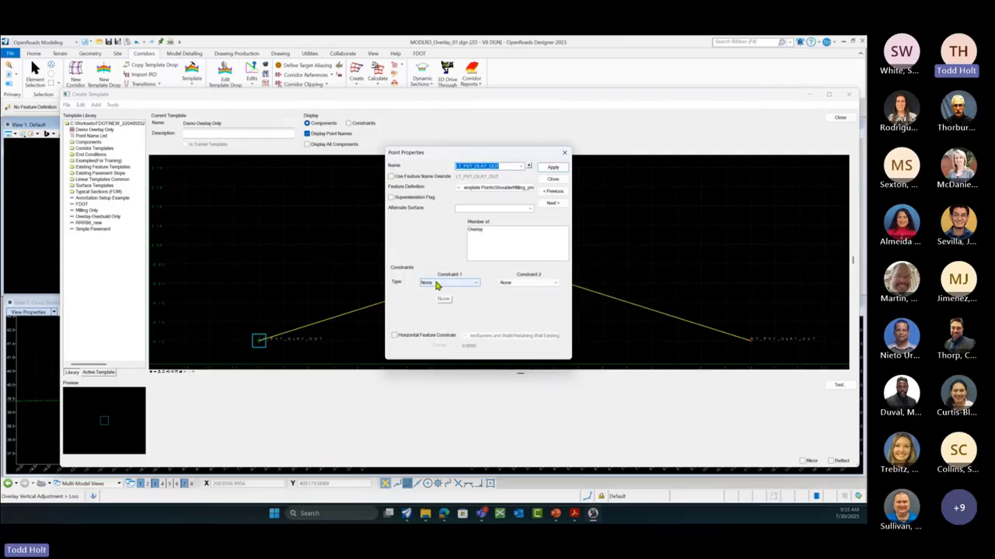
left_click(477, 286)
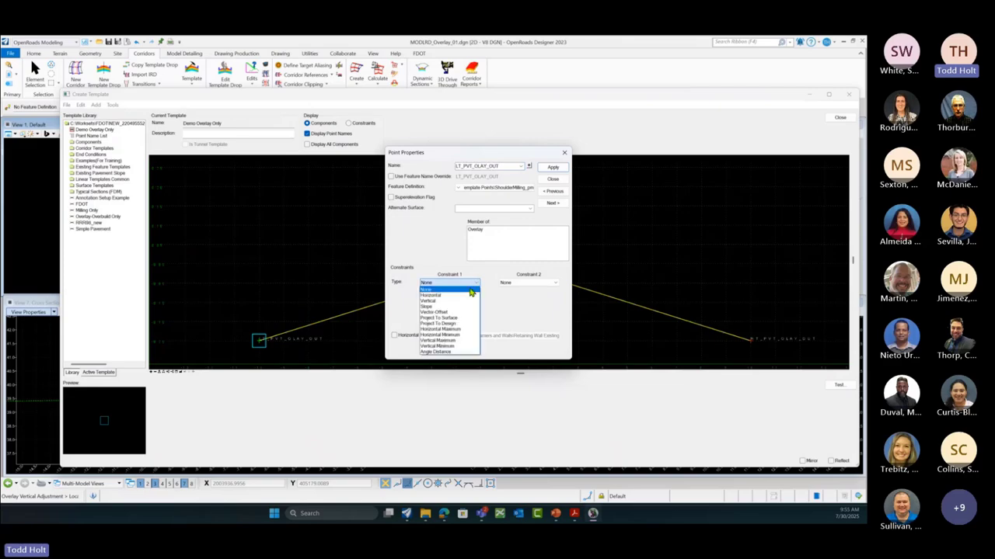
left_click(454, 298)
left_click(557, 286)
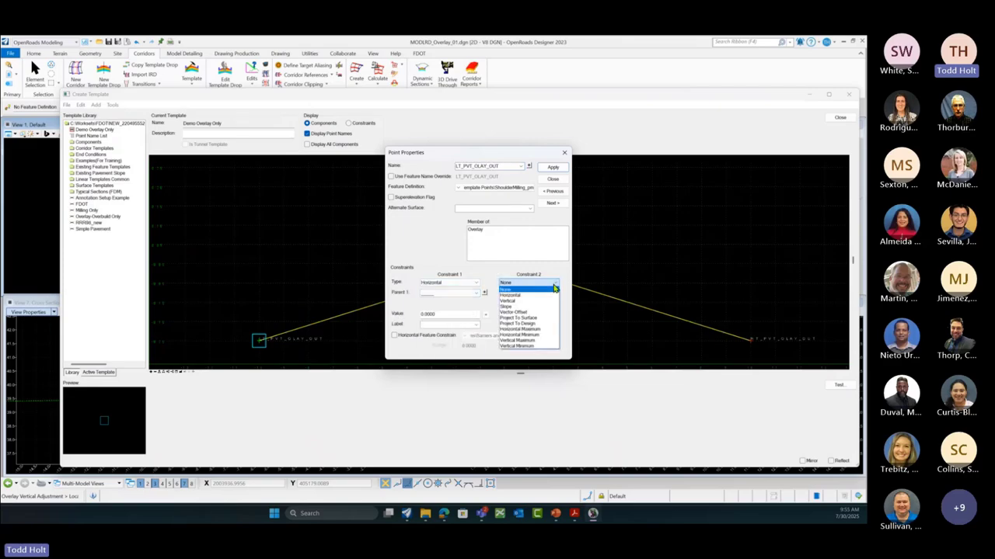
left_click(512, 307)
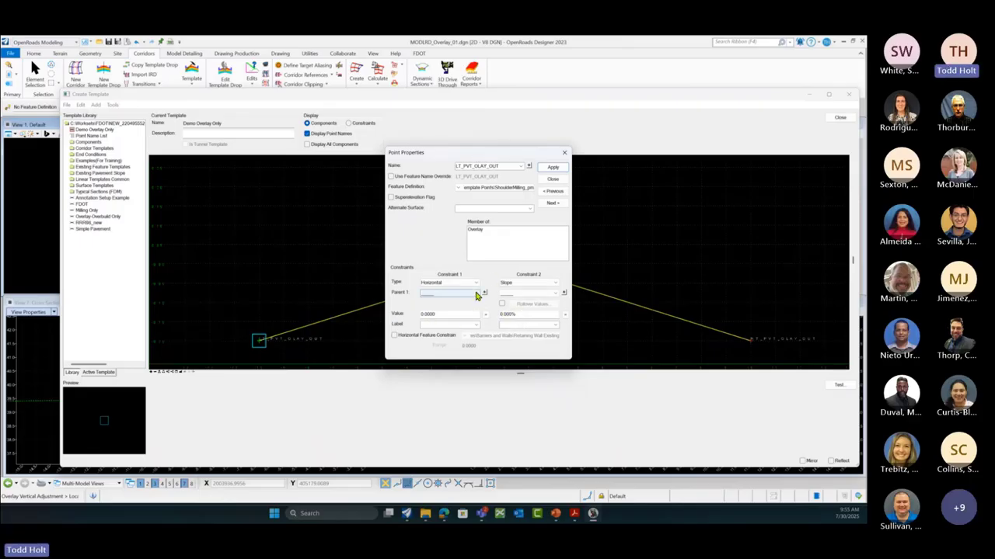
left_click(476, 293)
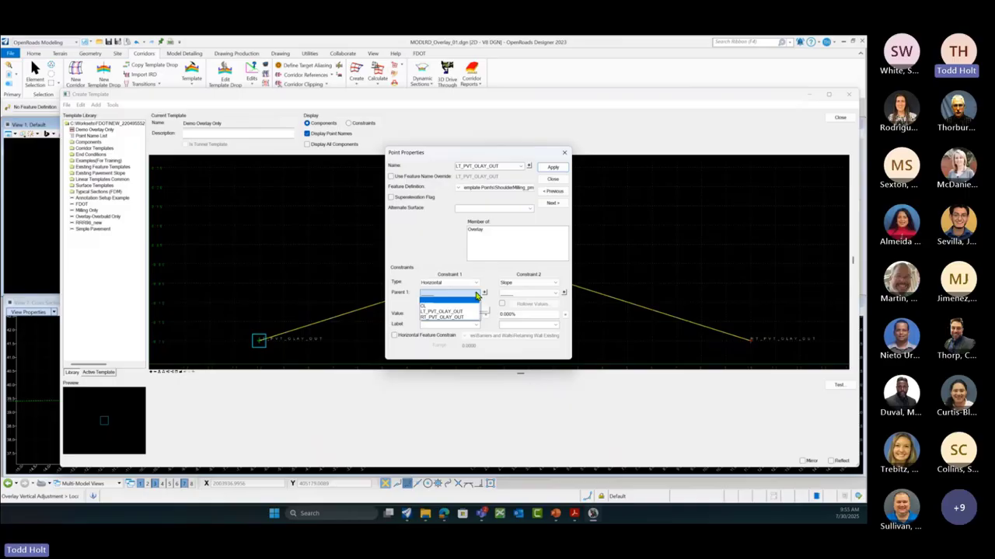
left_click(436, 305)
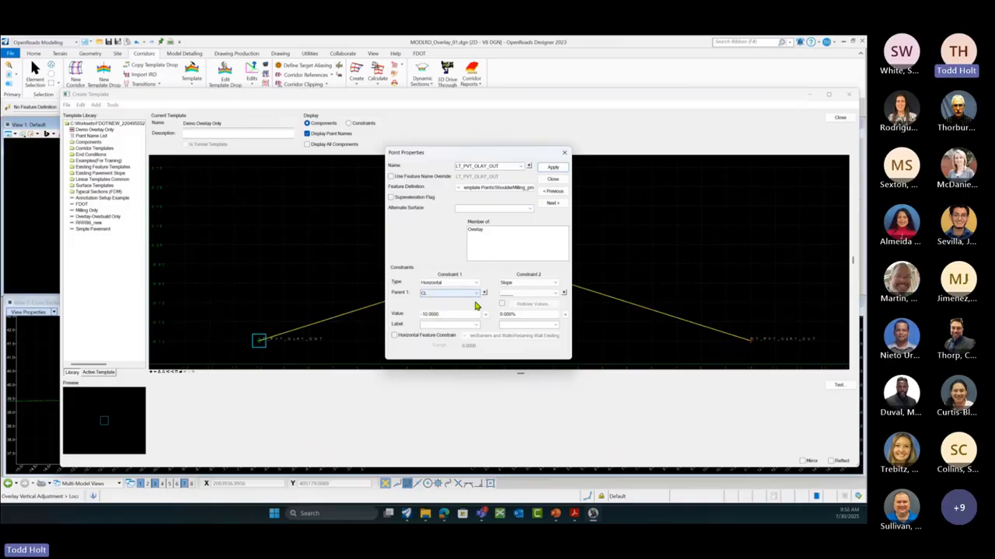
left_click(561, 294)
left_click(519, 309)
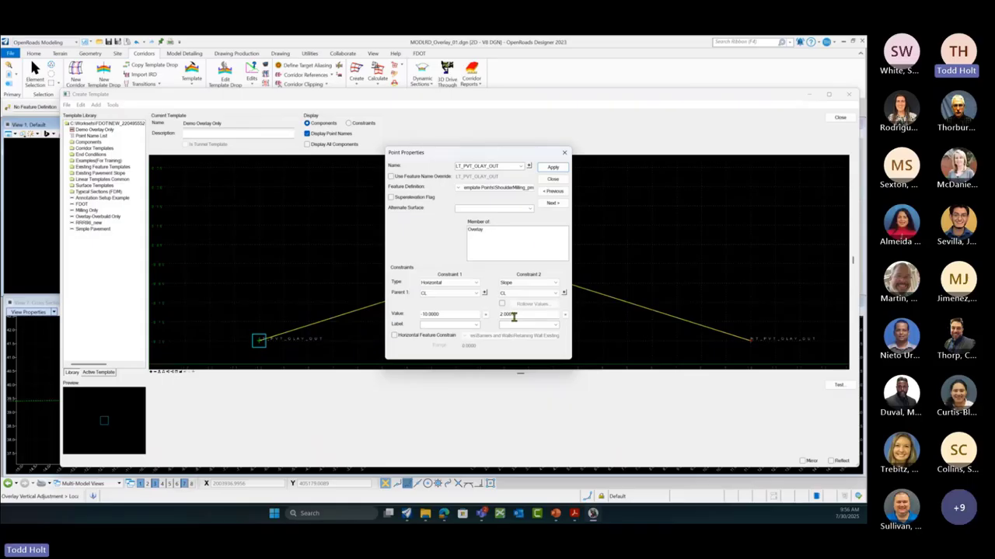
left_click(551, 168)
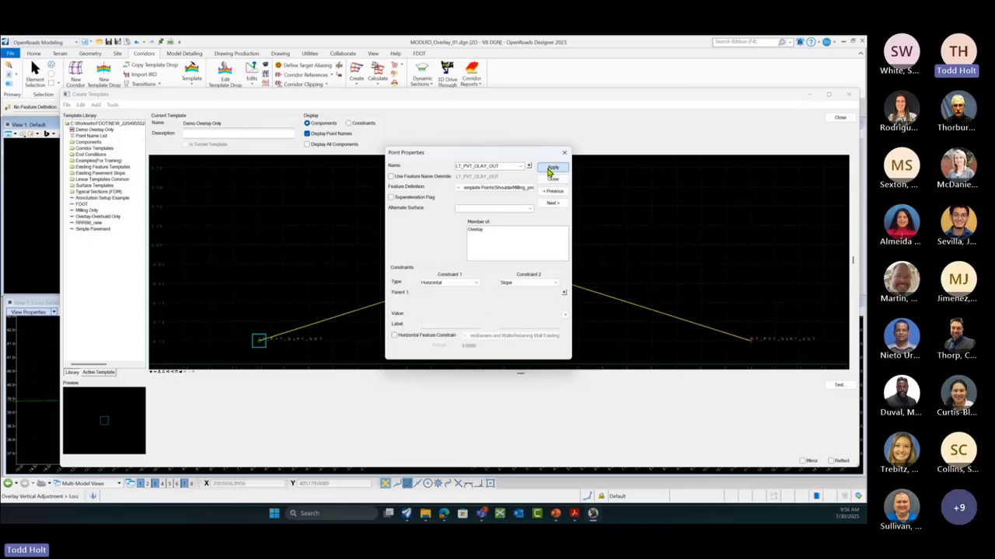
left_click(553, 178)
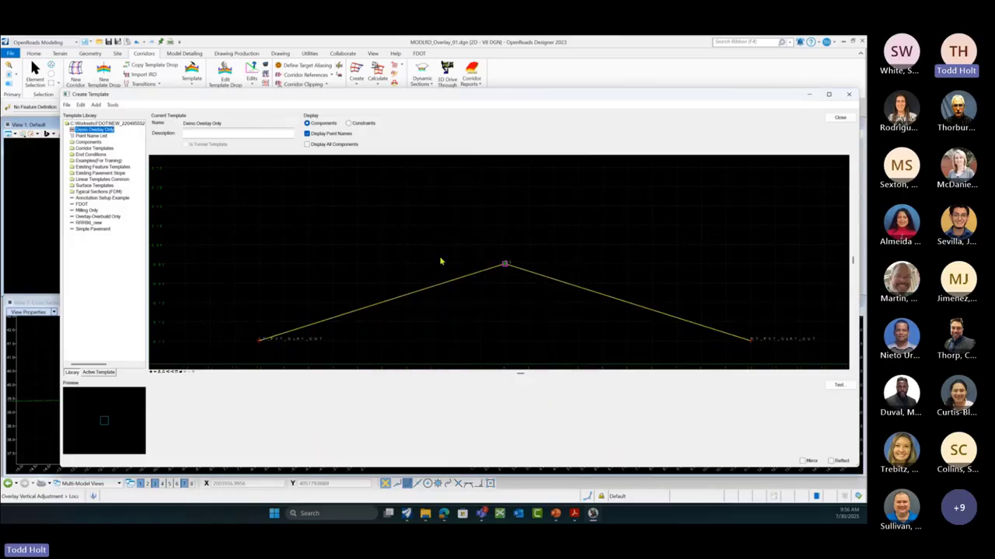
scroll(457, 246, "down", 2)
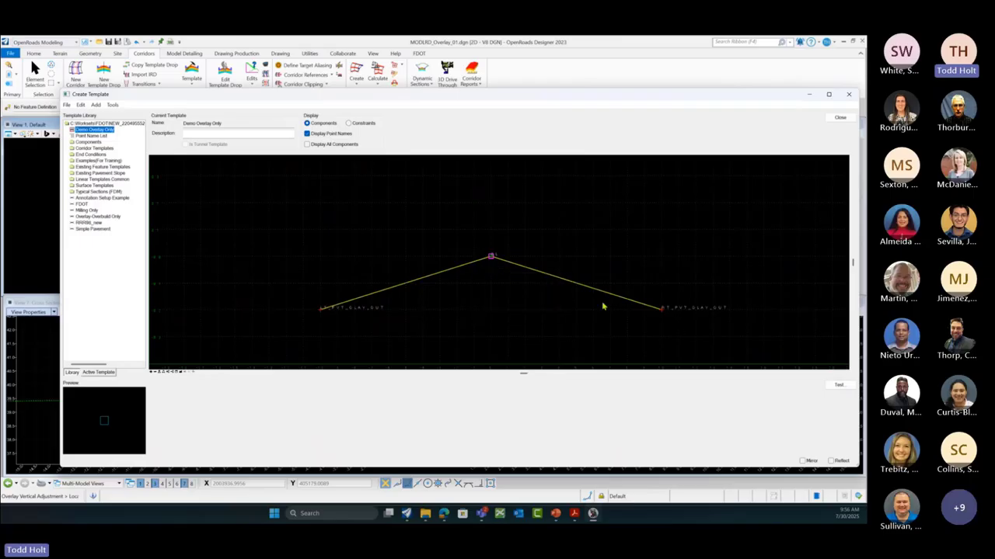
mouse_move(660, 311)
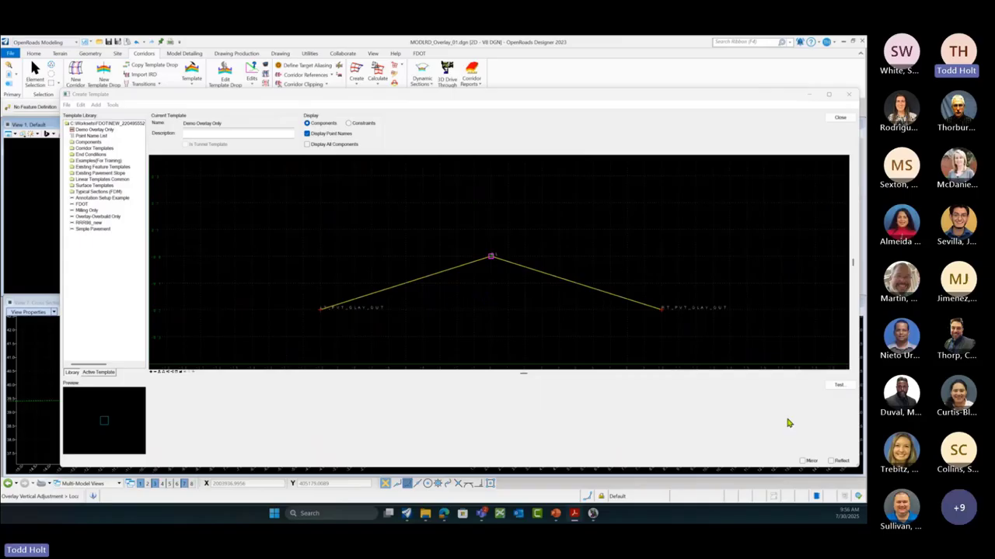
Step: Start an end-condition test of Demo Overlay Only and zoom to its crowned line at CL
left_click(846, 390)
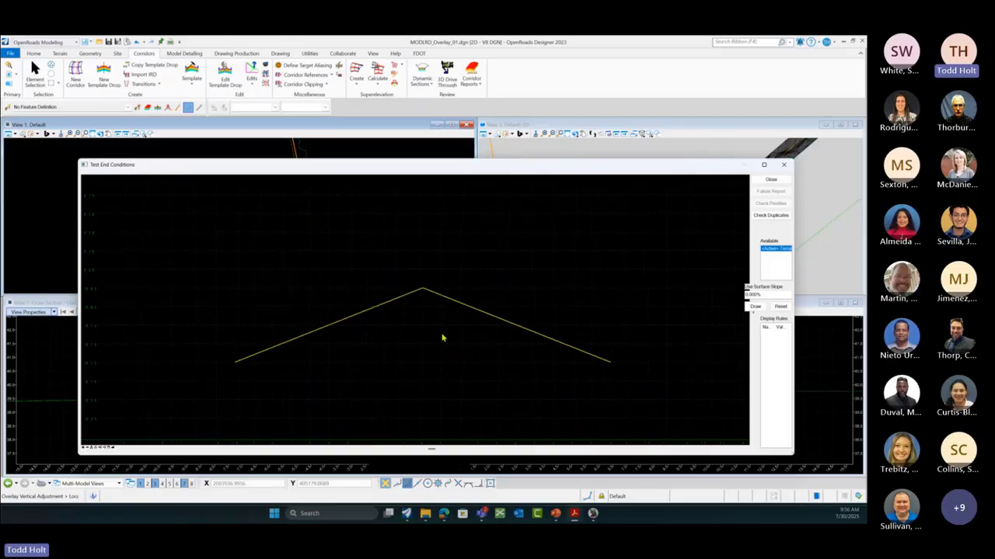
scroll(442, 335, "up", 2, "shift")
scroll(579, 300, "down", 2)
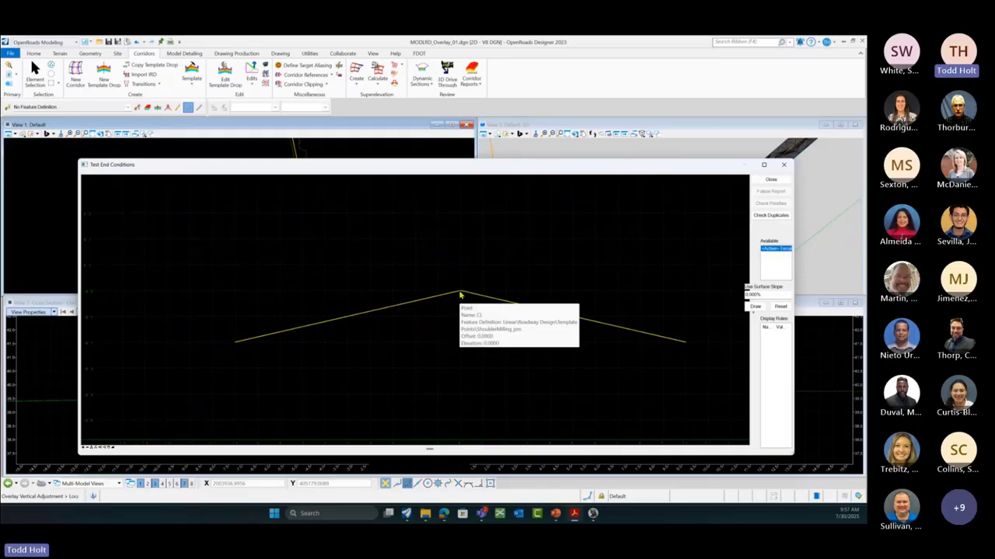
mouse_move(251, 343)
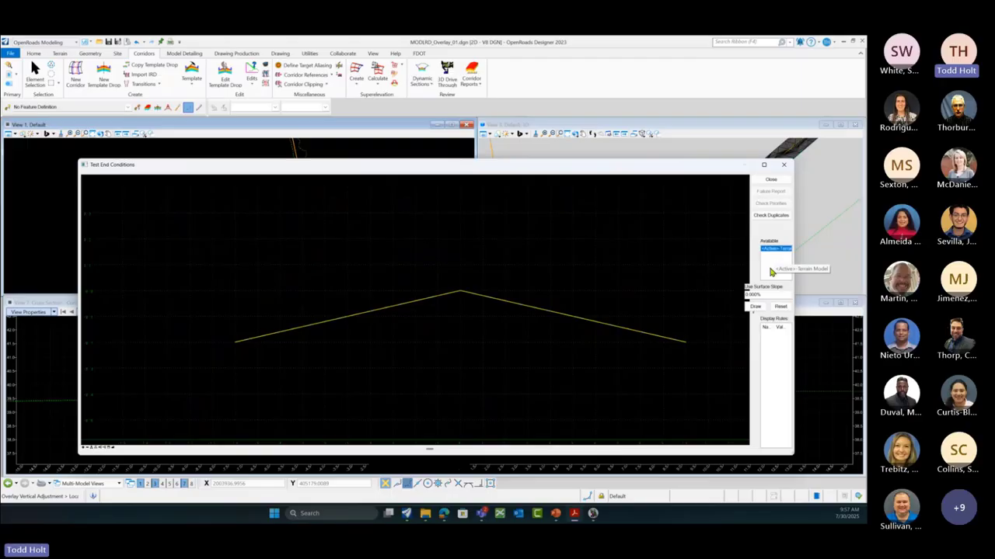
Step: Draw a test surface, redraw it at a 3% surface slope, then reset the preview
left_click(757, 309)
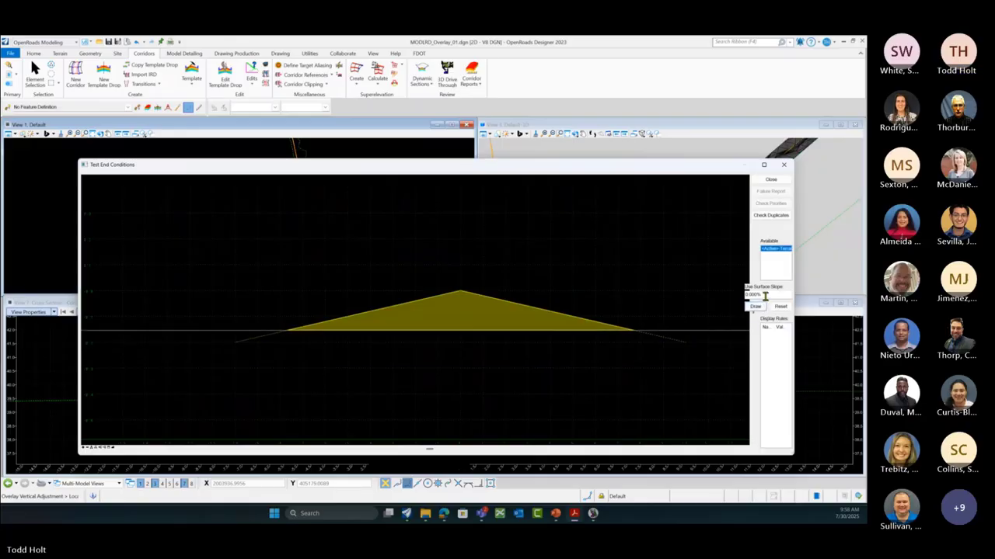
left_click_drag(765, 295, 742, 295)
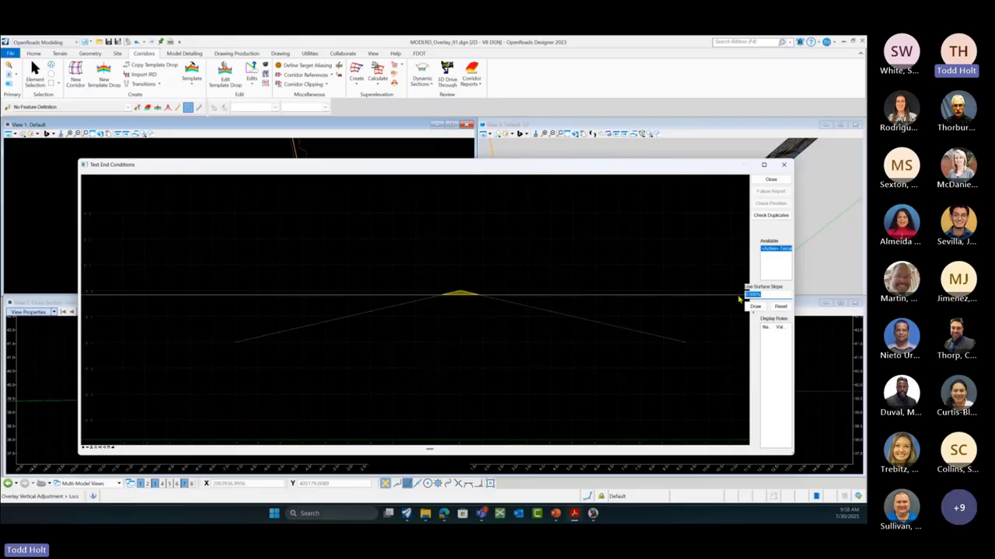
type("3")
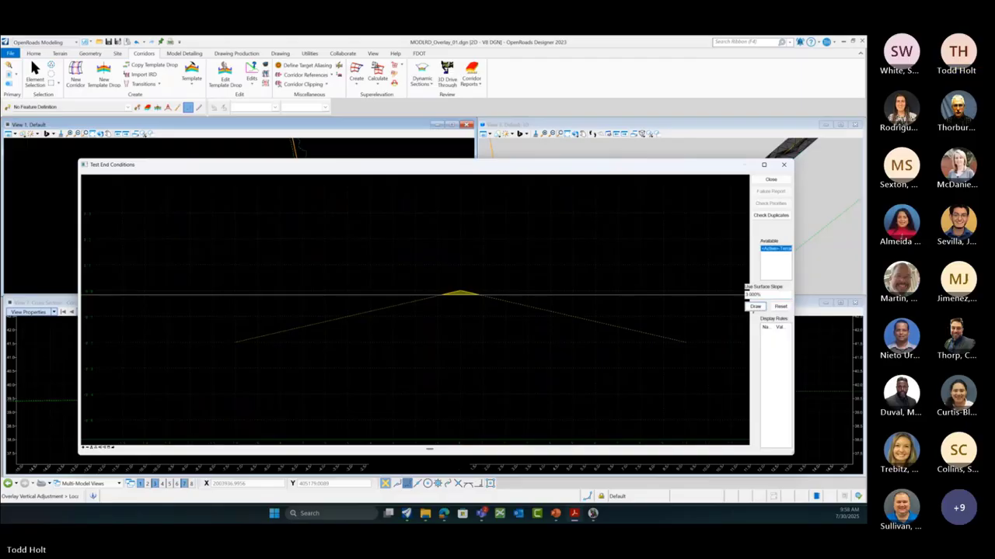
left_click(755, 307)
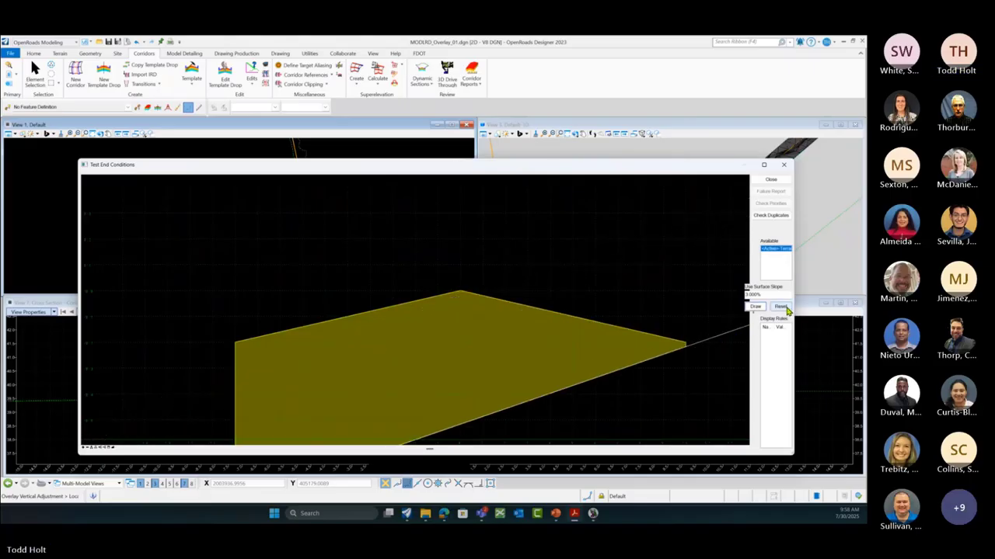
left_click(781, 307)
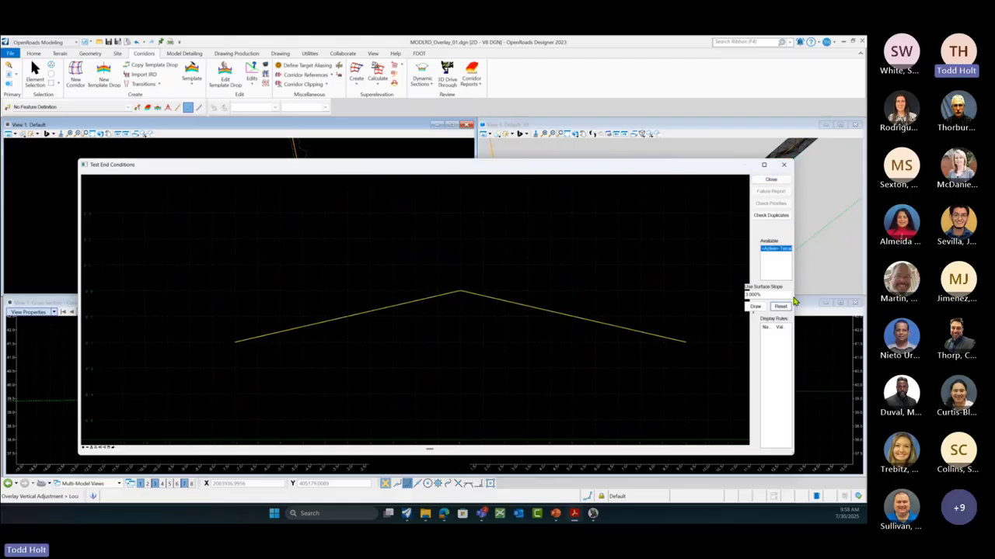
Step: Close the end-condition test, save the template library, and close the template editor
left_click(771, 181)
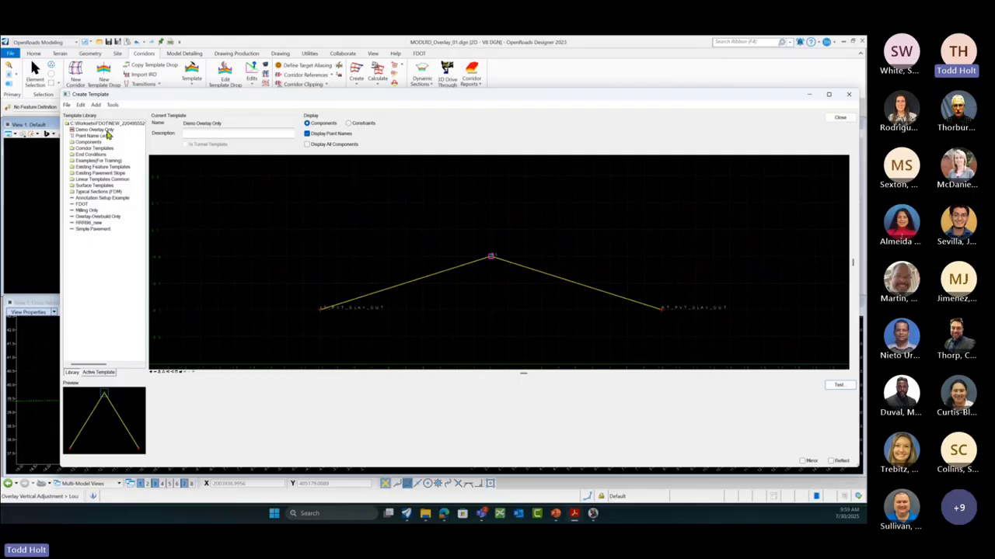
left_click(87, 218)
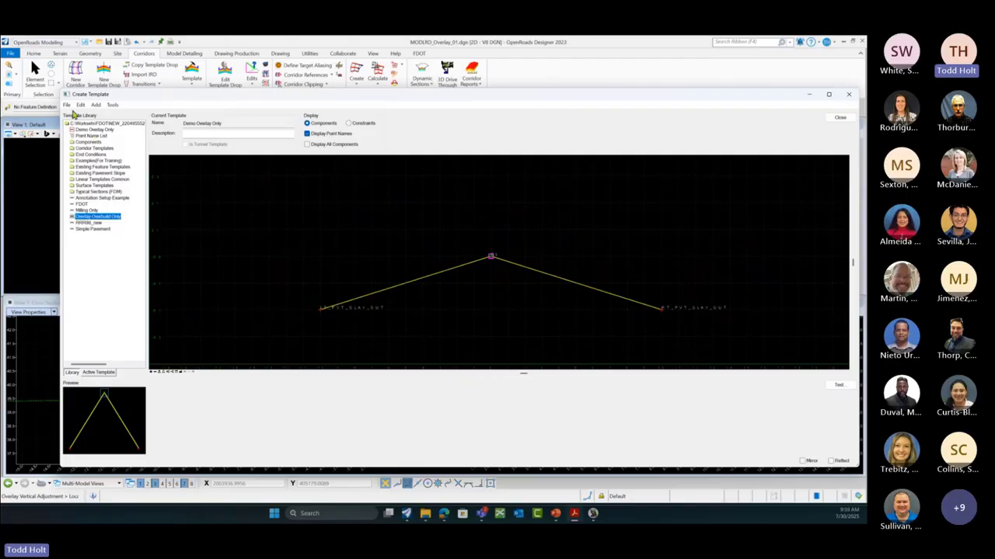
left_click(67, 104)
left_click(81, 134)
left_click(839, 119)
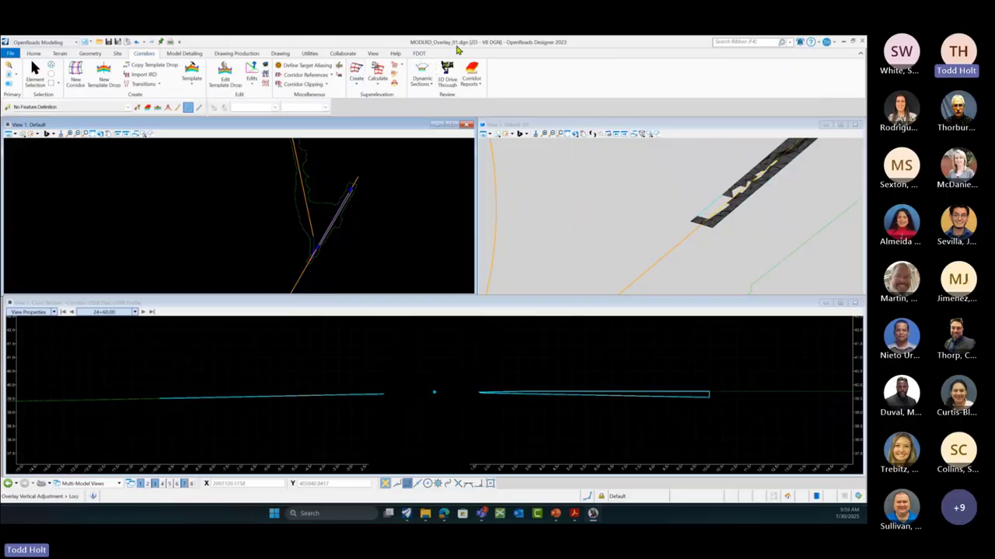
Step: Zoom into the plan view and select the corridor's template drop
scroll(316, 247, "up", 1)
scroll(316, 247, "up", 4)
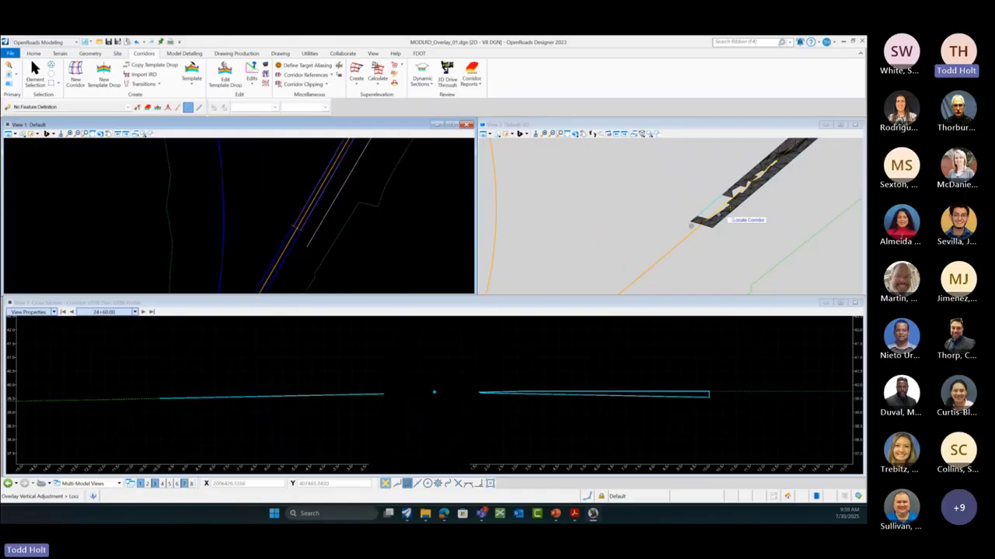
scroll(718, 223, "up", 1)
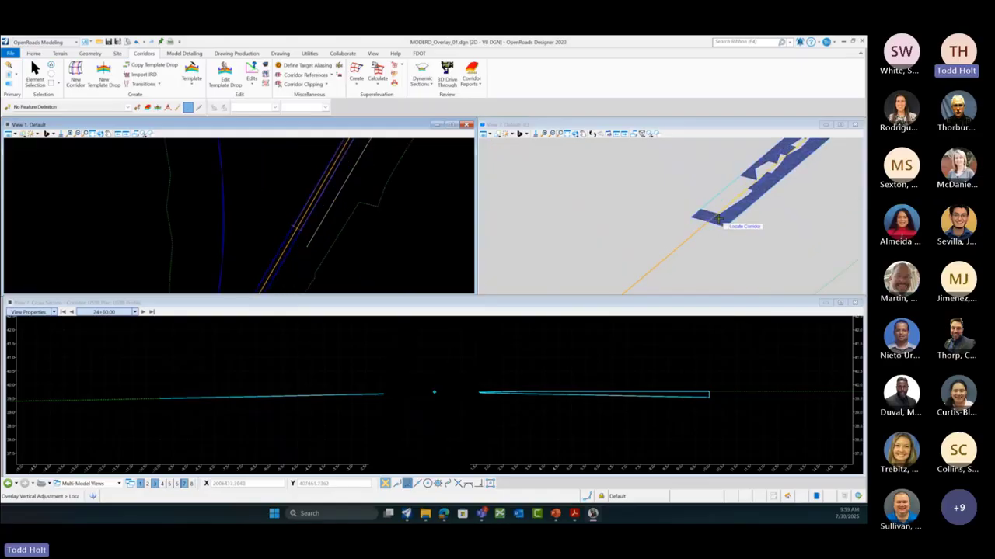
scroll(719, 217, "up", 2)
scroll(327, 223, "up", 1)
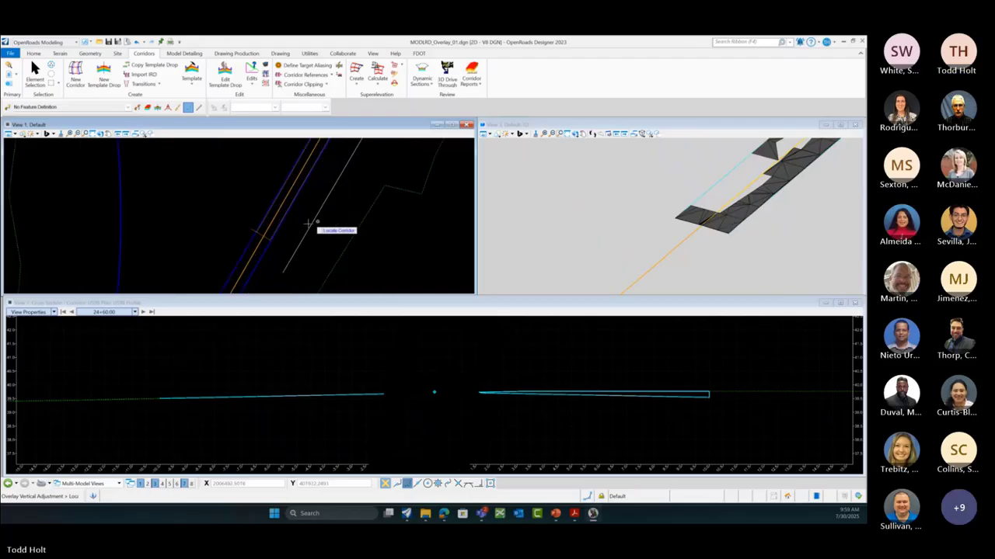
left_click(35, 77)
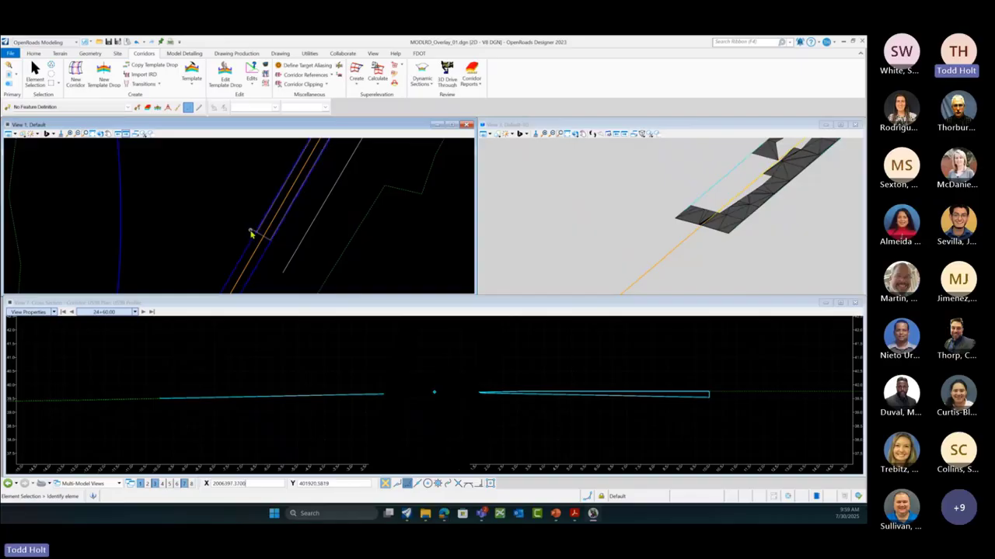
left_click(252, 234)
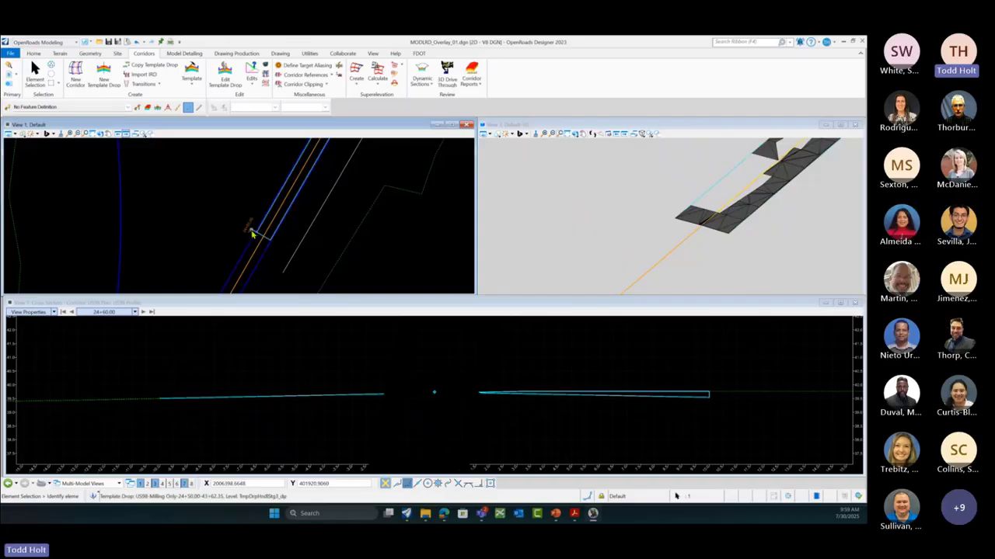
Step: Zoom and pan along the US98 Milling Only template drop from 24+50.00 to 42+62.35
scroll(252, 234, "up", 2)
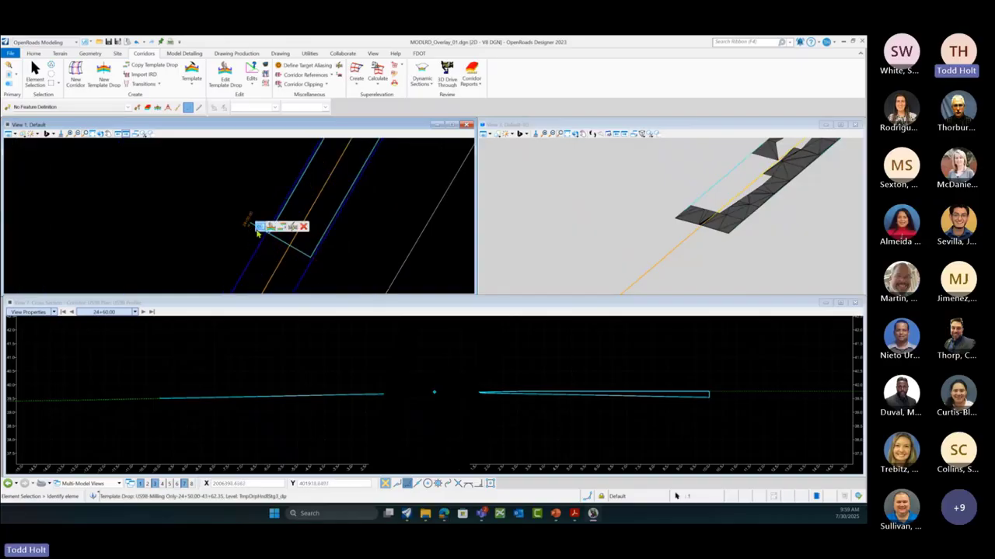
mouse_move(261, 232)
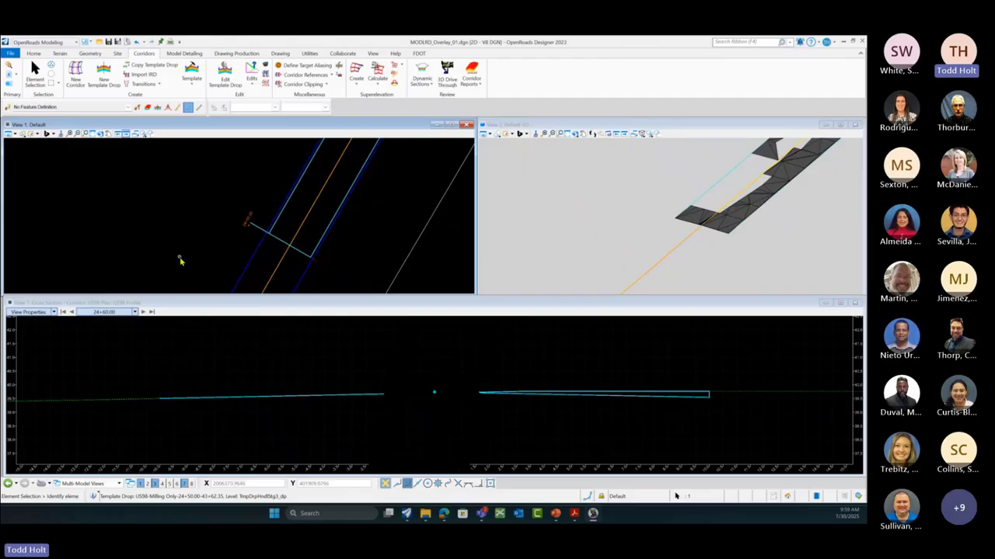
scroll(180, 261, "down", 5)
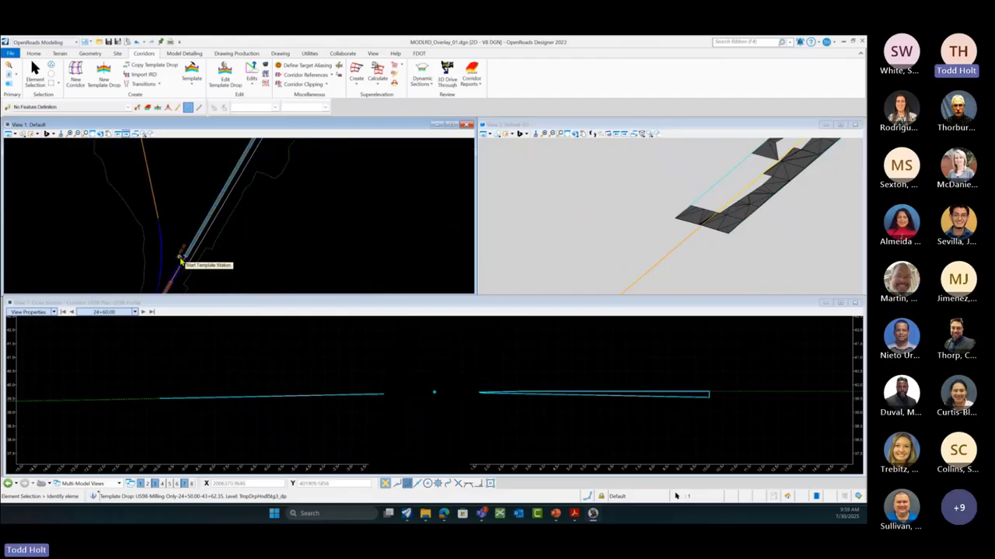
scroll(236, 184, "up", 3)
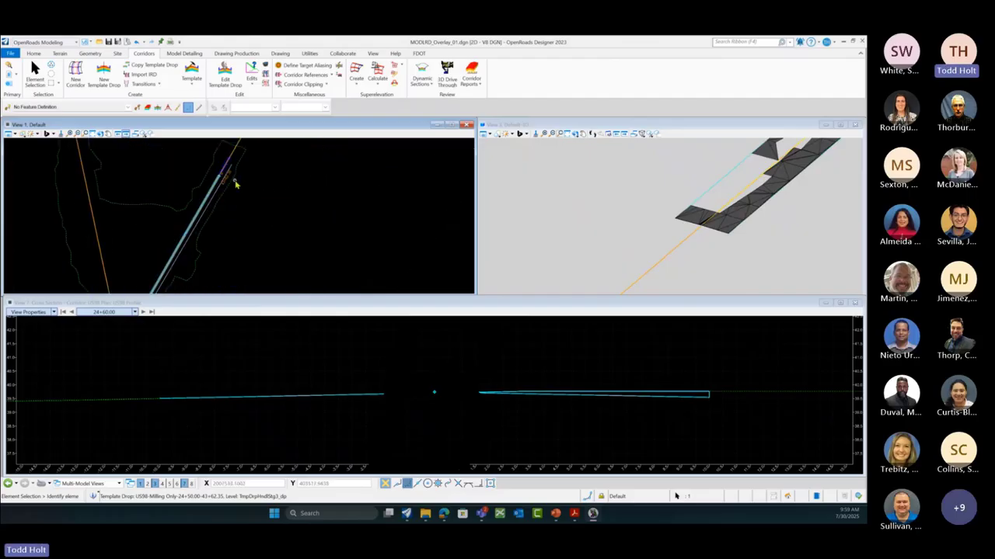
scroll(232, 183, "up", 1)
scroll(228, 183, "up", 2)
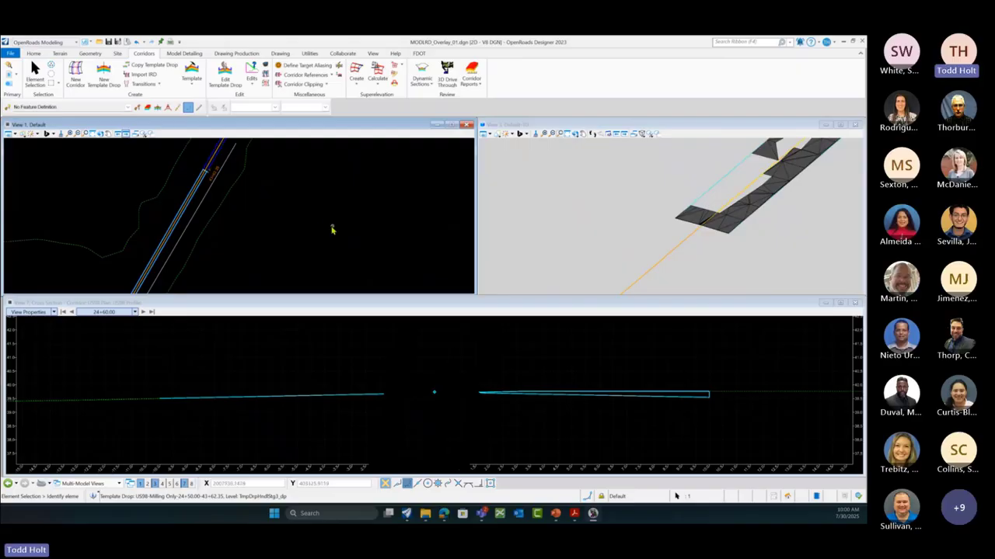
middle_click_drag(337, 222, 372, 199)
scroll(373, 200, "down", 2)
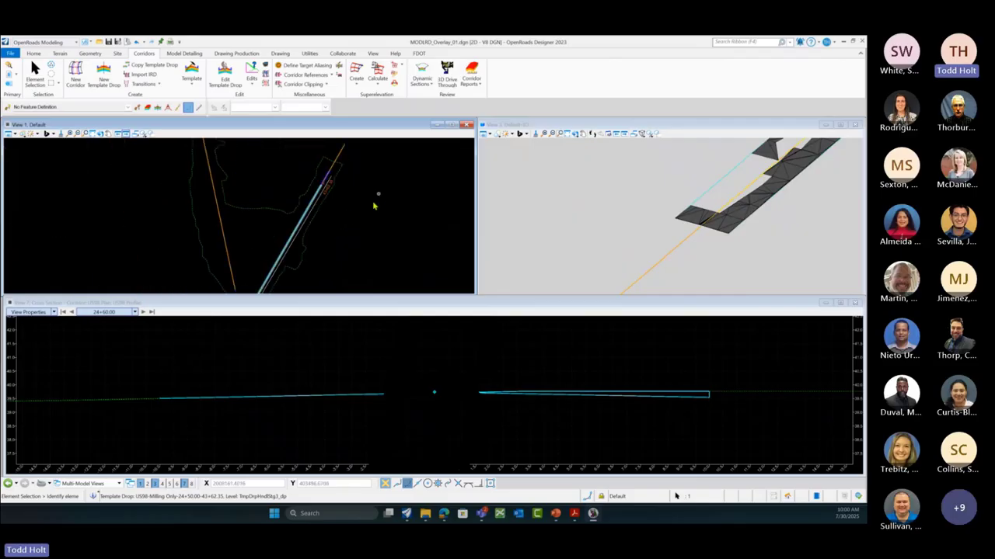
scroll(338, 221, "down", 1)
scroll(303, 264, "up", 3)
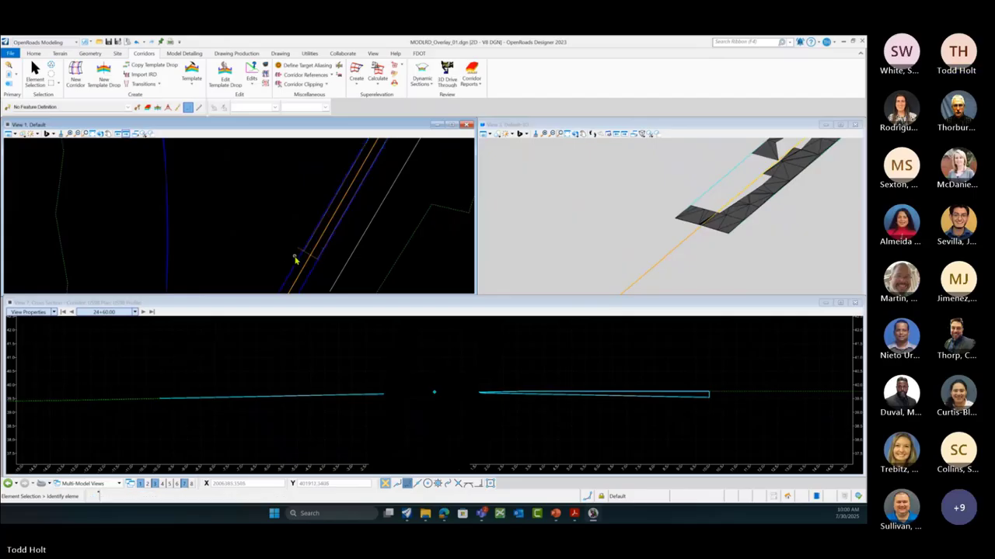
scroll(295, 257, "up", 4)
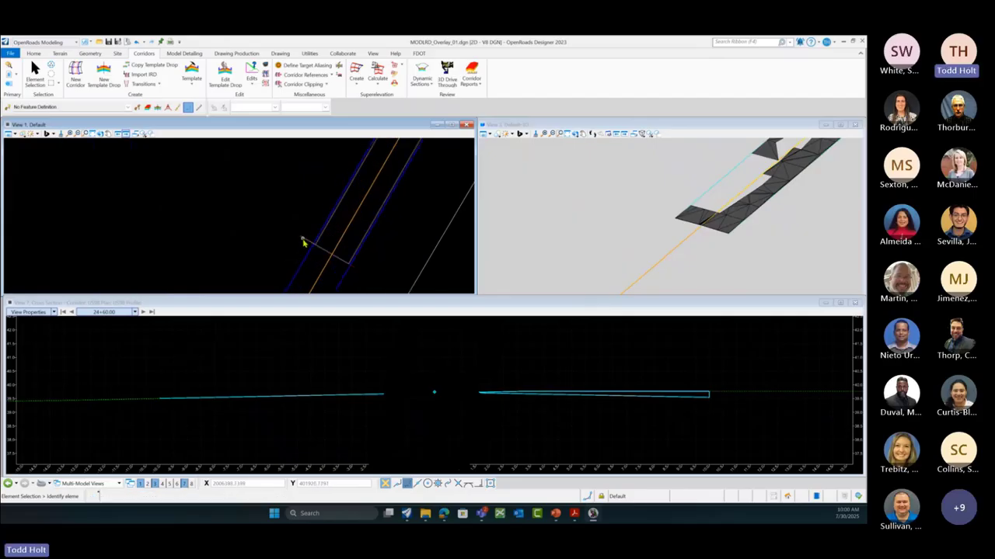
Step: Switch the US98 template drop from Milling Only to Demo Overlay Only and reprocess the corridor
mouse_move(308, 241)
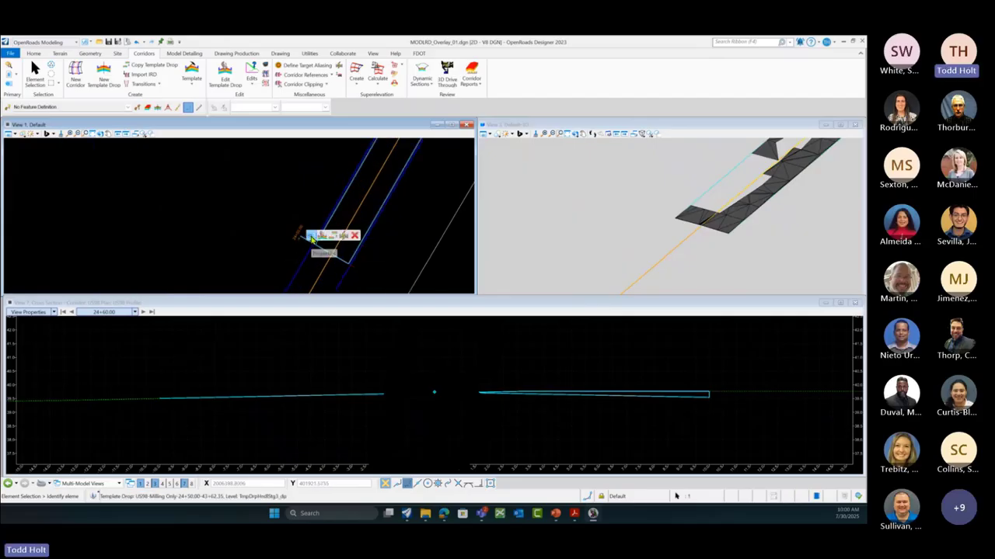
left_click(310, 238)
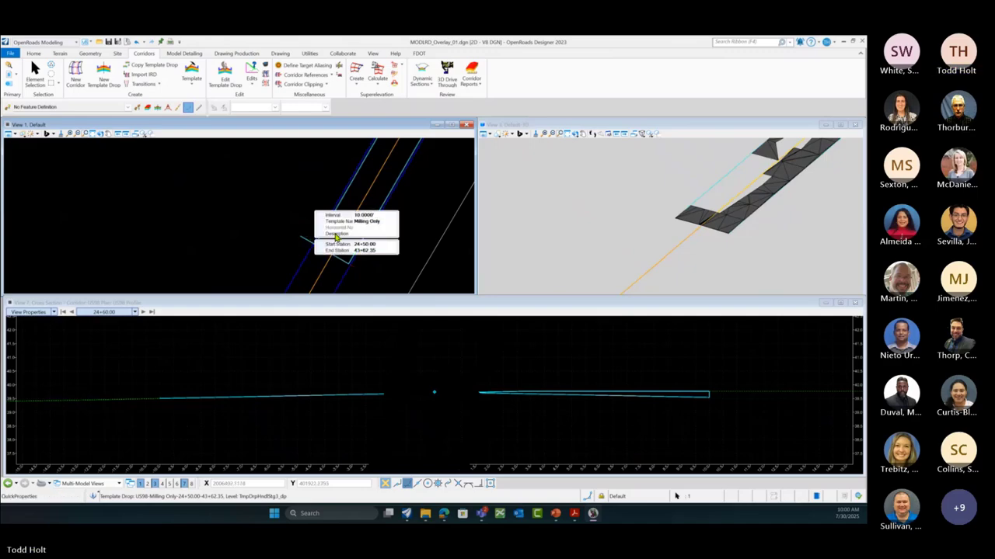
left_click(394, 224)
left_click(393, 225)
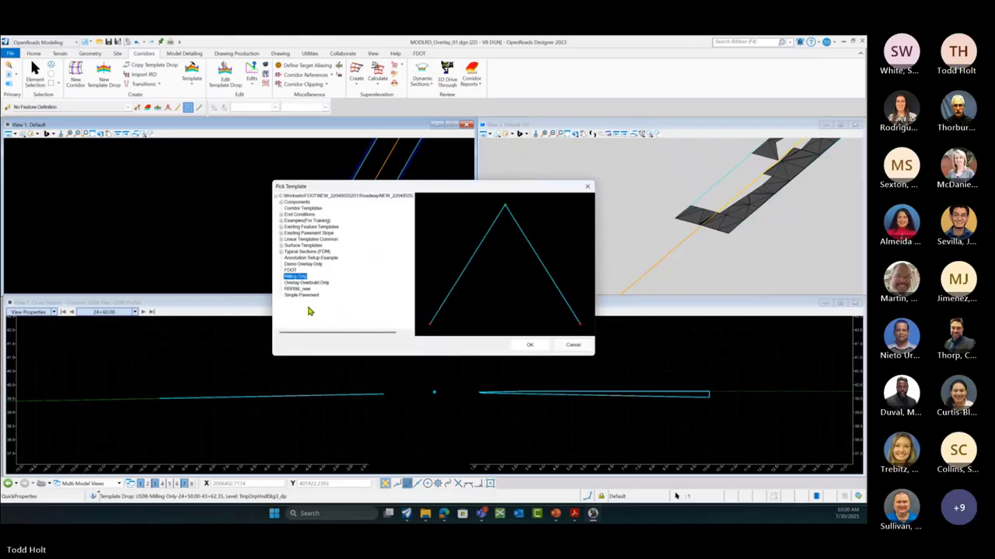
left_click(304, 265)
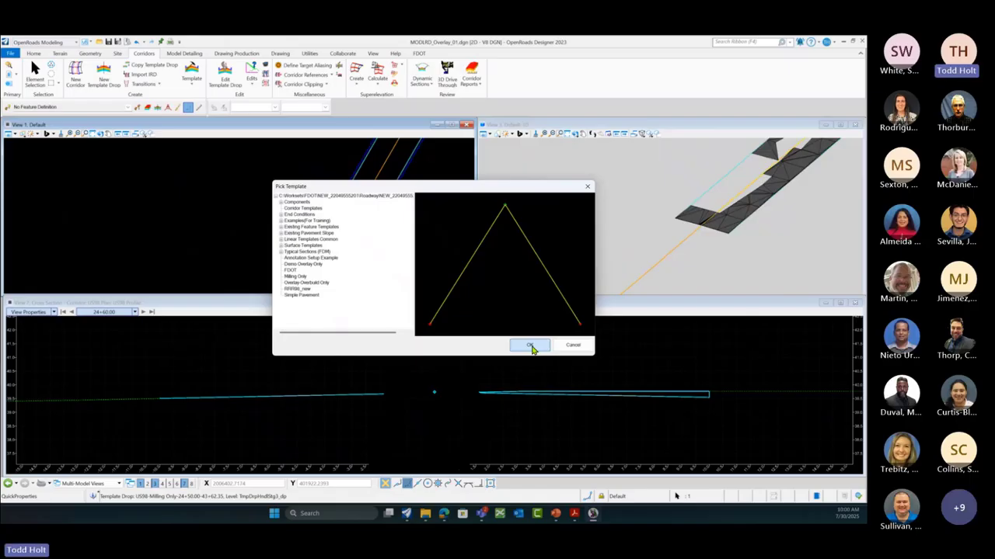
left_click(530, 346)
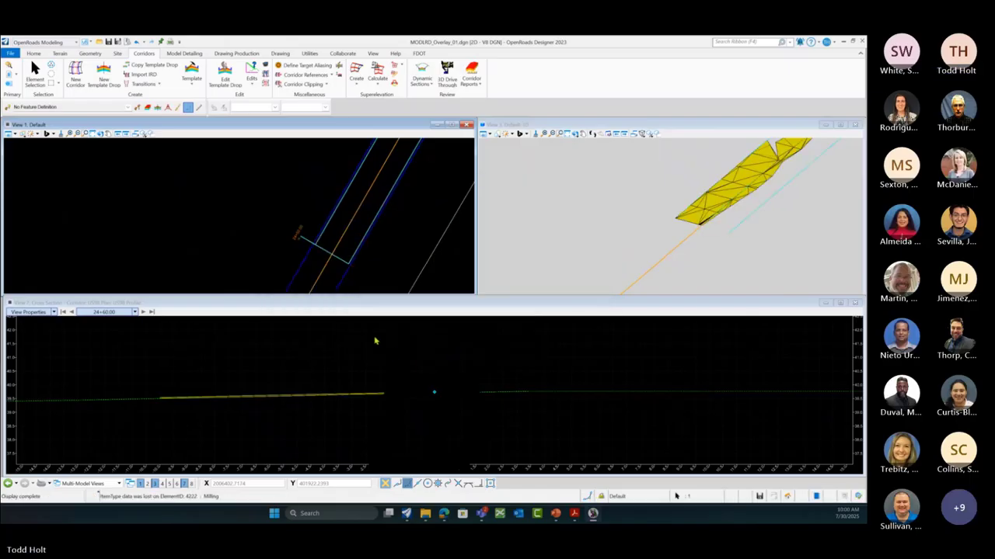
left_click(237, 238)
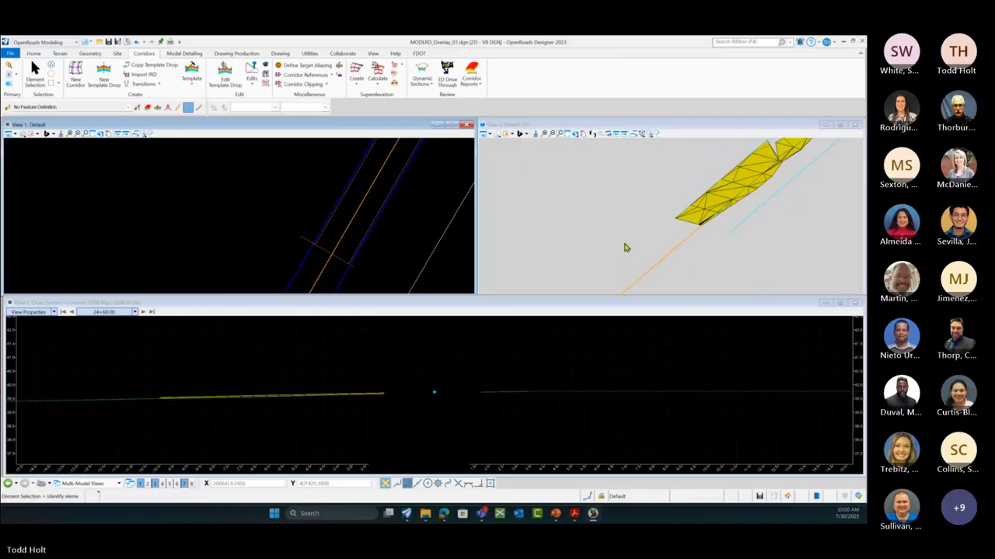
scroll(695, 219, "up", 1)
scroll(695, 222, "up", 1)
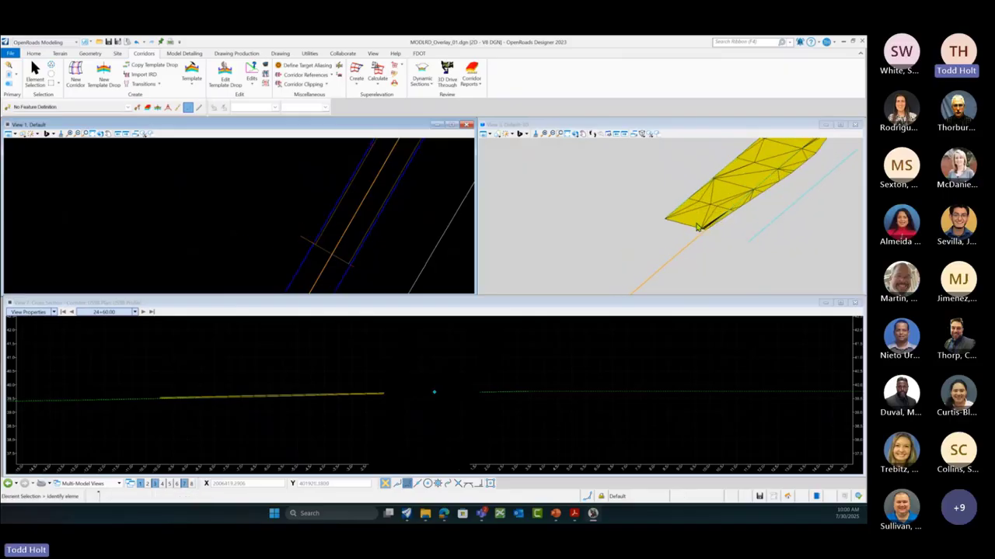
scroll(639, 242, "down", 3)
scroll(639, 241, "down", 1)
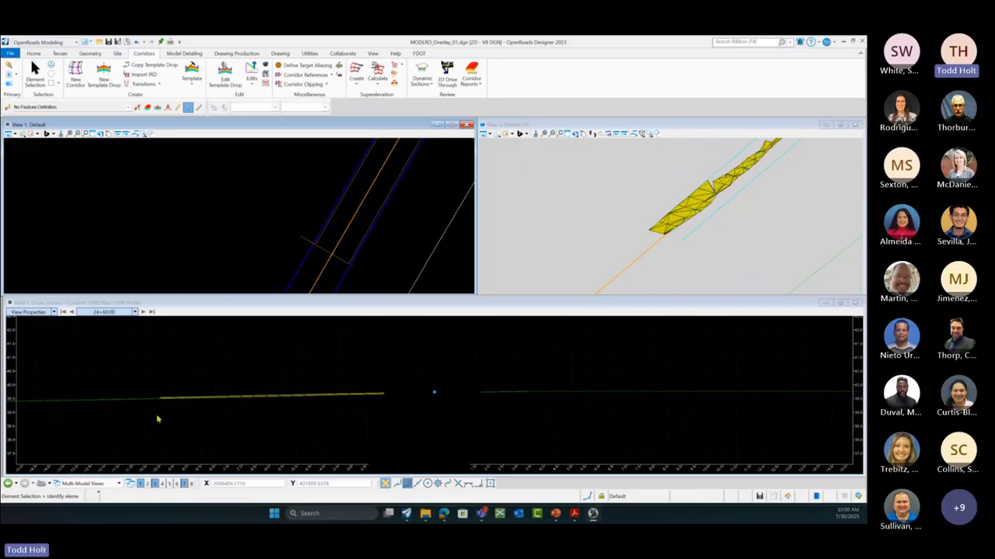
scroll(160, 399, "up", 1)
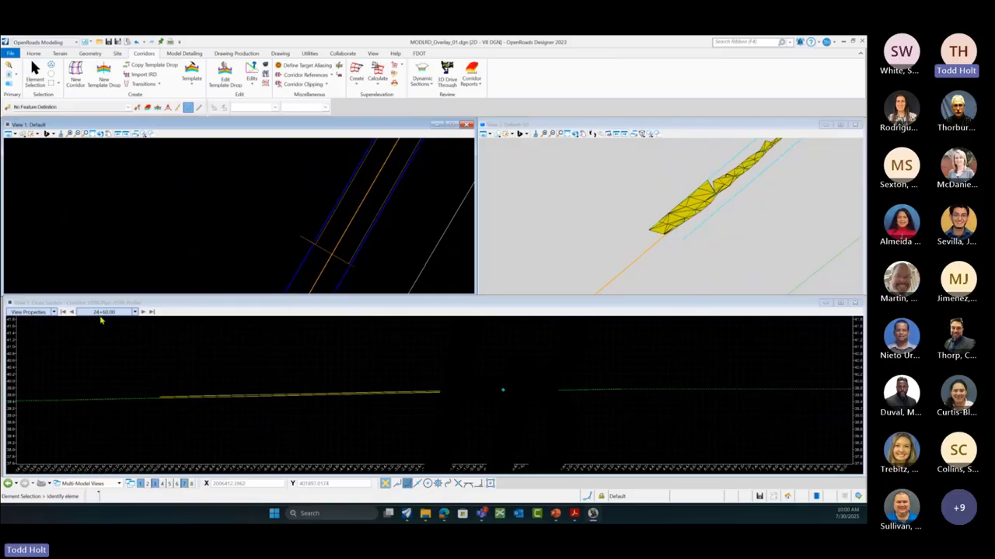
Step: Try cross-section vertical exaggerations of 5 and then 10
left_click(54, 312)
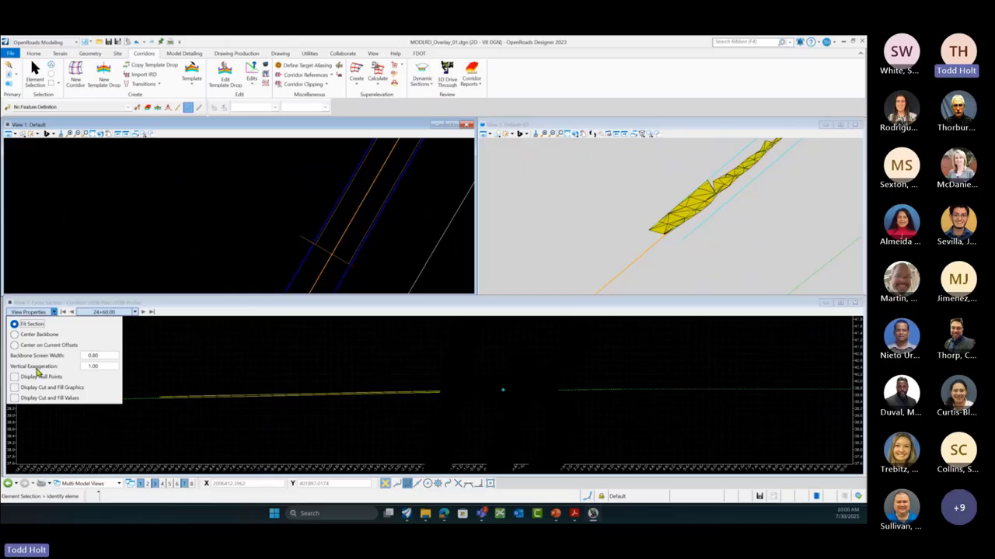
left_click(102, 368)
type("5")
key("Tab")
left_click(191, 380)
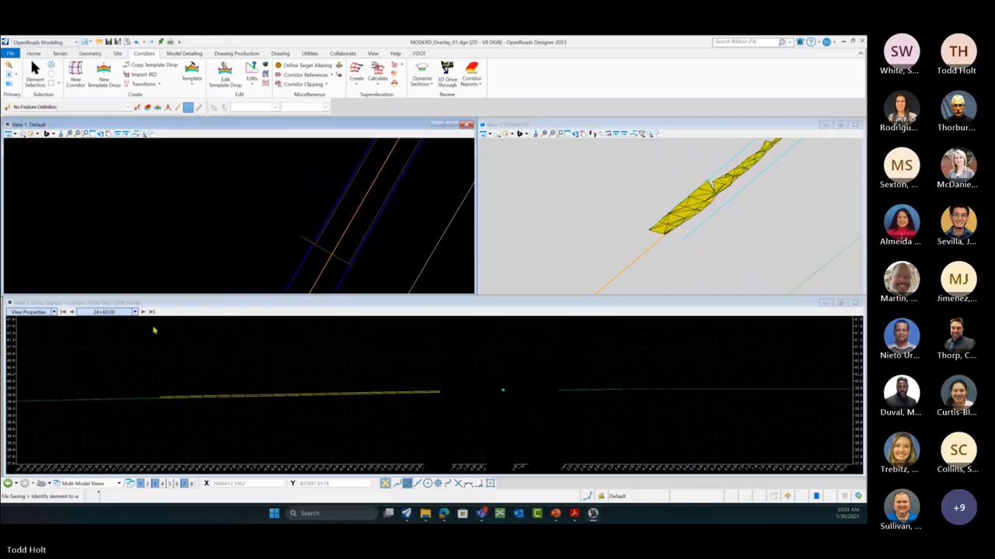
left_click(54, 311)
double_click(96, 366)
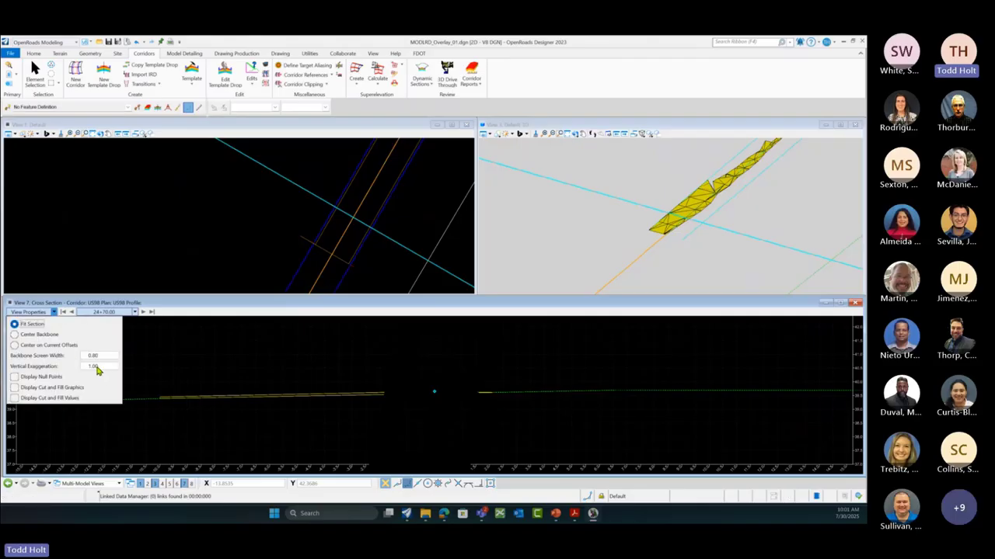
type("10")
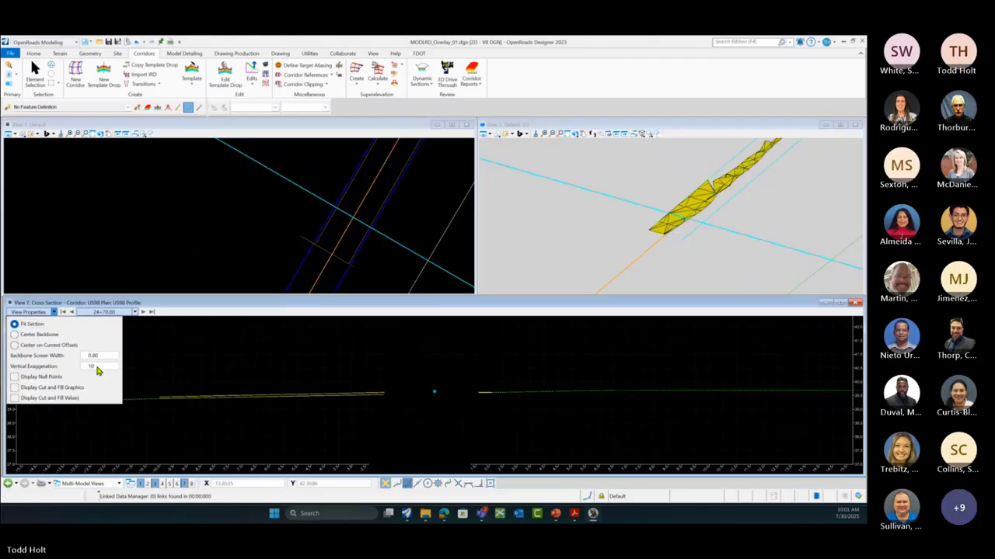
key("Return")
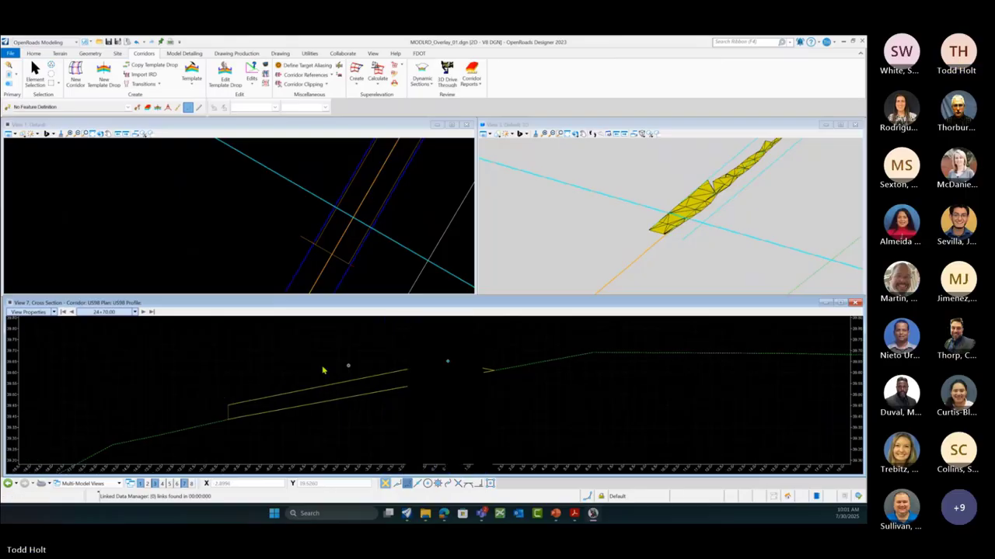
Step: Set the cross-section vertical exaggeration back to 5.00 and redraw the section
left_click(54, 312)
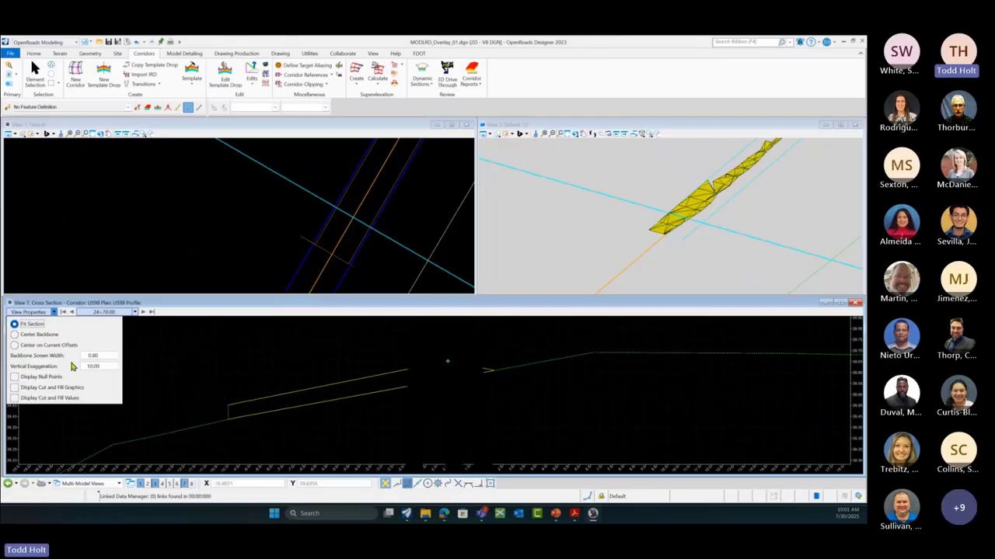
double_click(101, 368)
type("5")
key("Tab")
left_click(106, 369)
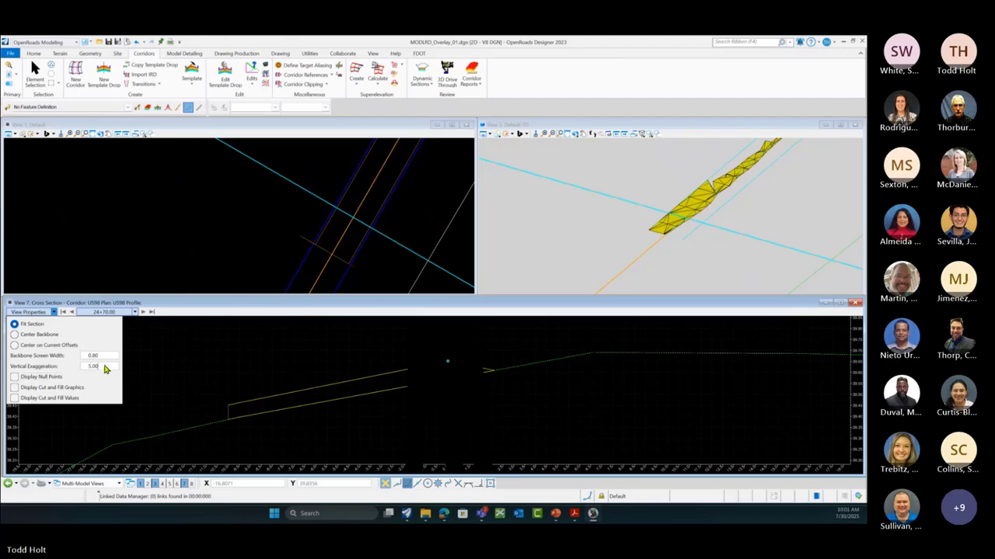
key("Tab")
left_click(163, 375)
Step: Step the cross section to station 25+20.00 and grab a section point for dynamic editing
scroll(181, 378, "down", 1)
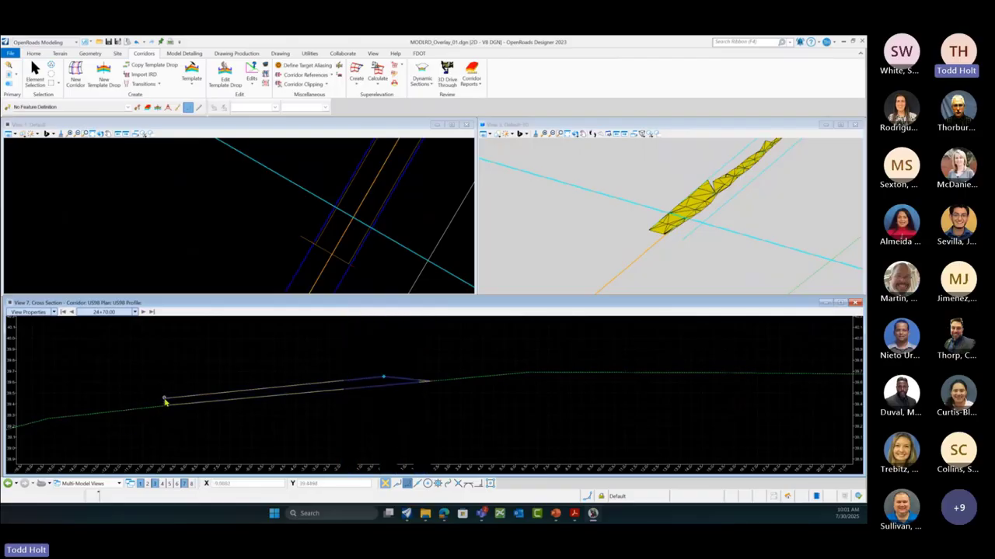
mouse_move(164, 401)
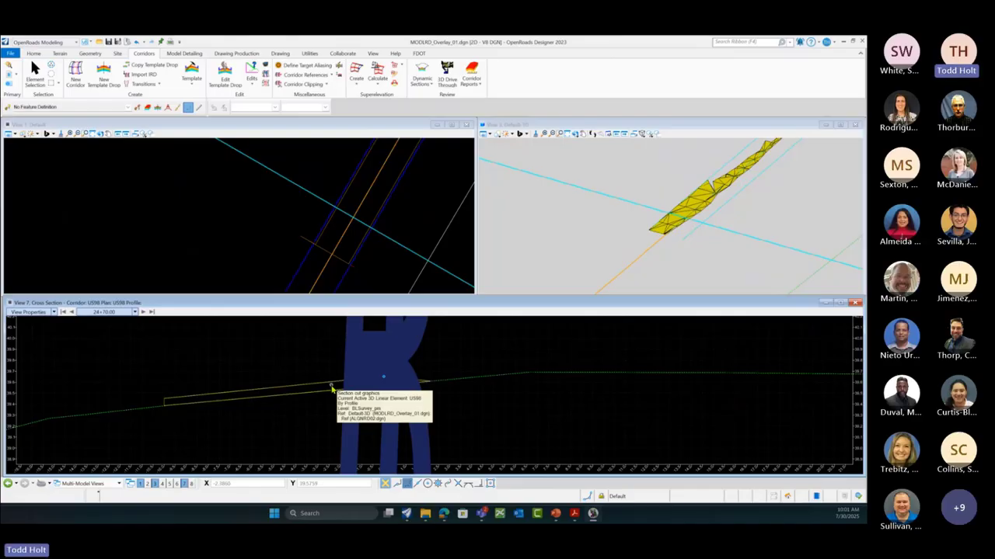
left_click(143, 310)
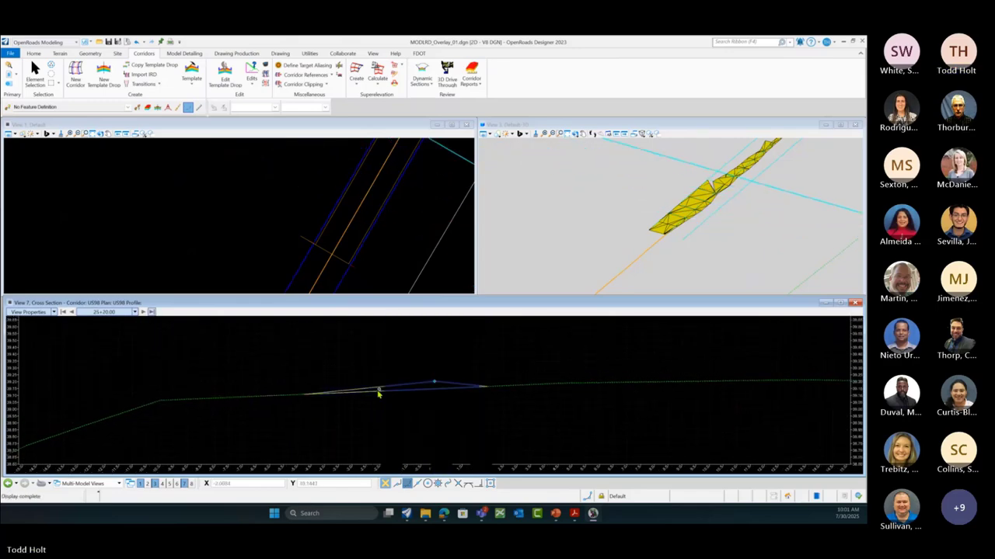
left_click(339, 389)
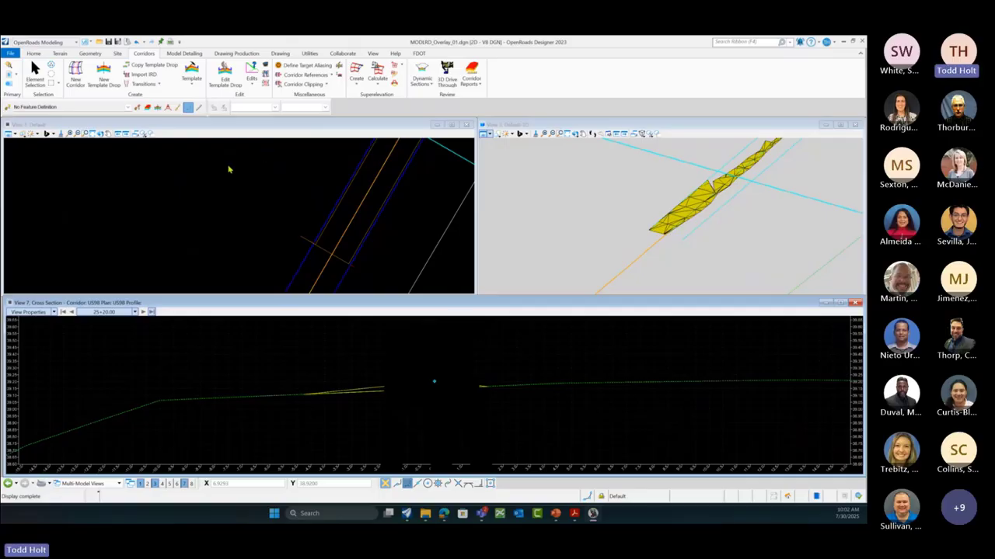
Step: Open Create Template, preview Milling Only, then load Demo Overlay Only again
left_click(192, 86)
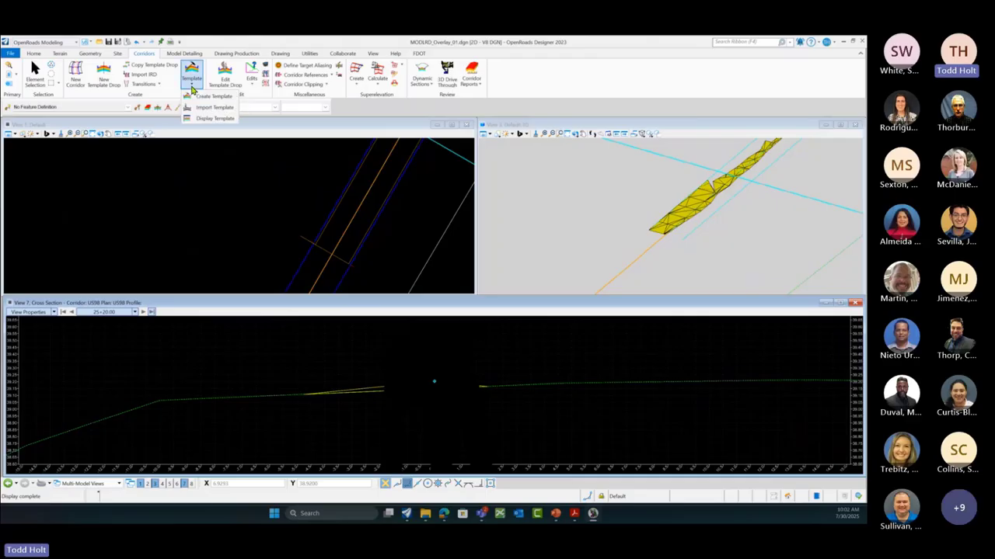
left_click(202, 97)
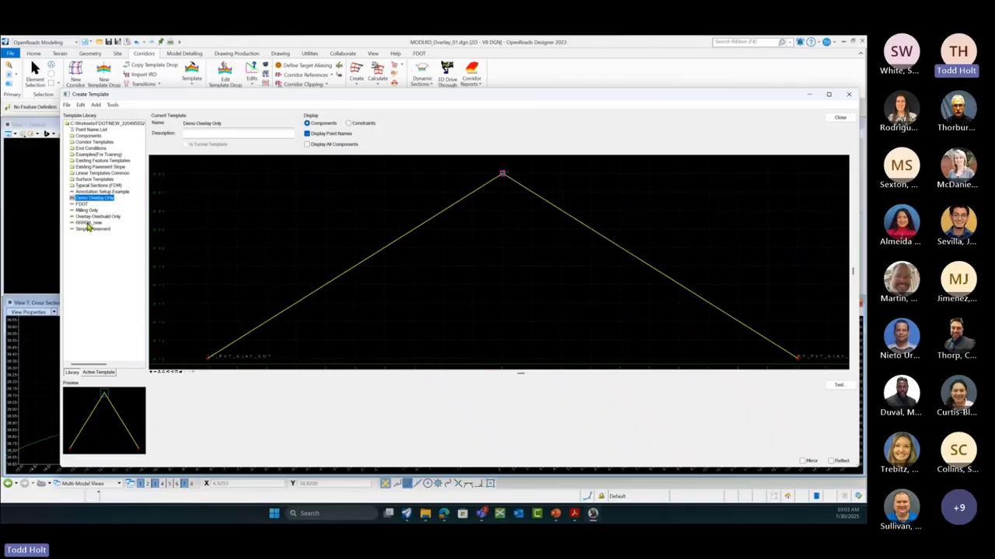
left_click(88, 209)
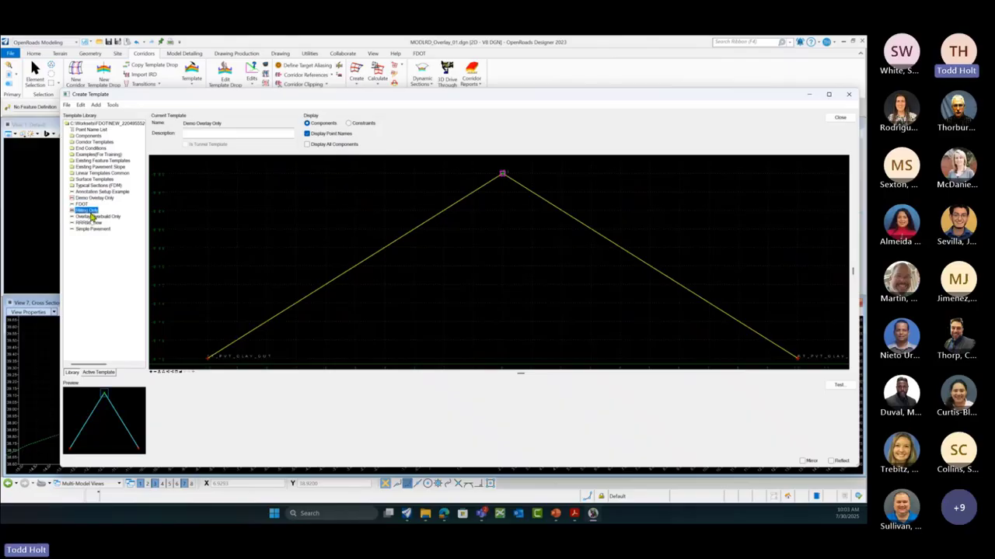
left_click(93, 199)
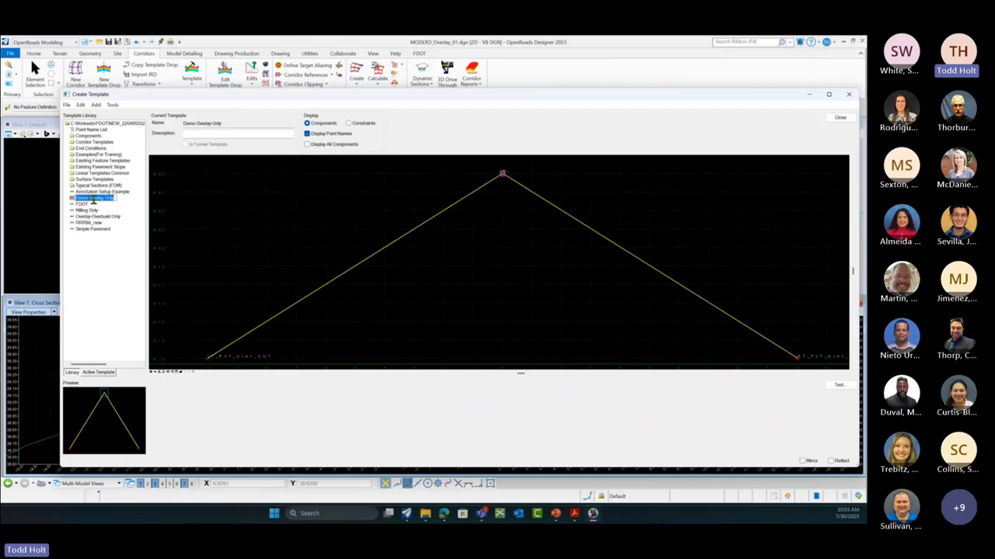
Step: Copy the Demo Overlay Only template and paste it into the template library root
left_click(92, 199)
right_click(91, 199)
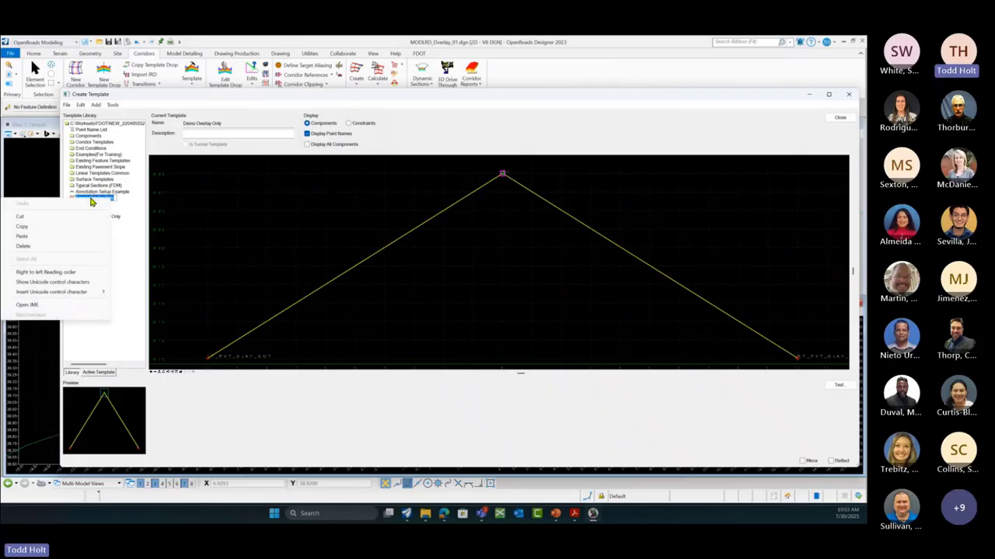
left_click(29, 230)
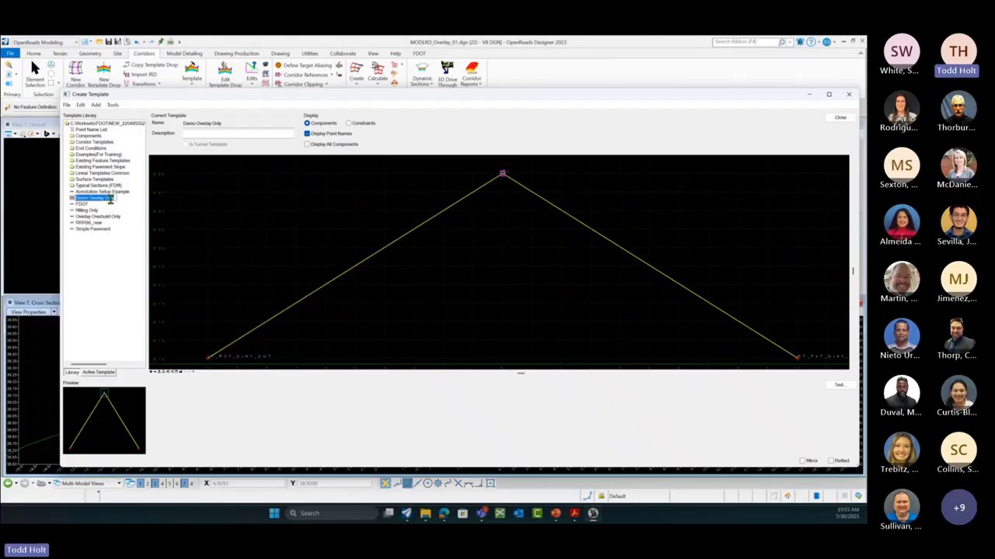
right_click(100, 128)
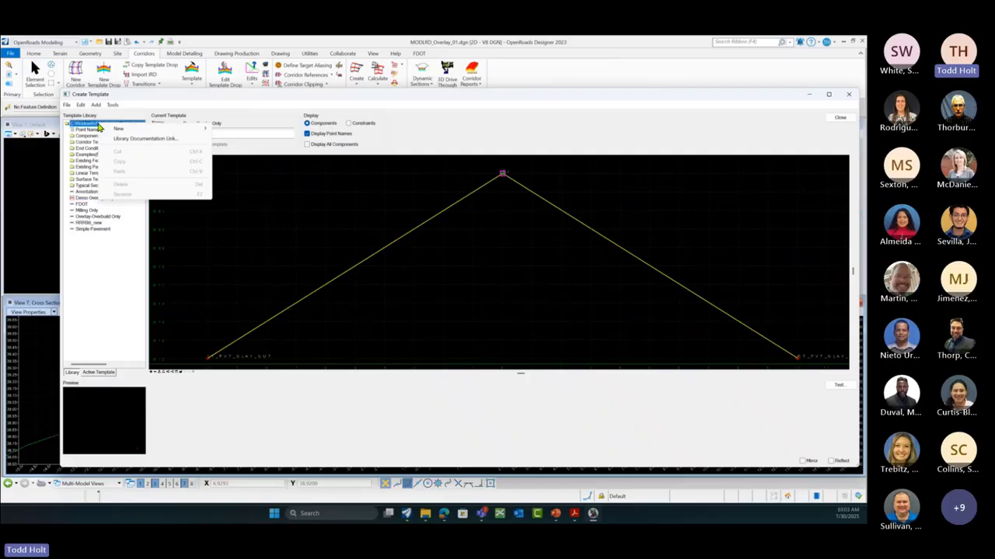
left_click(88, 204)
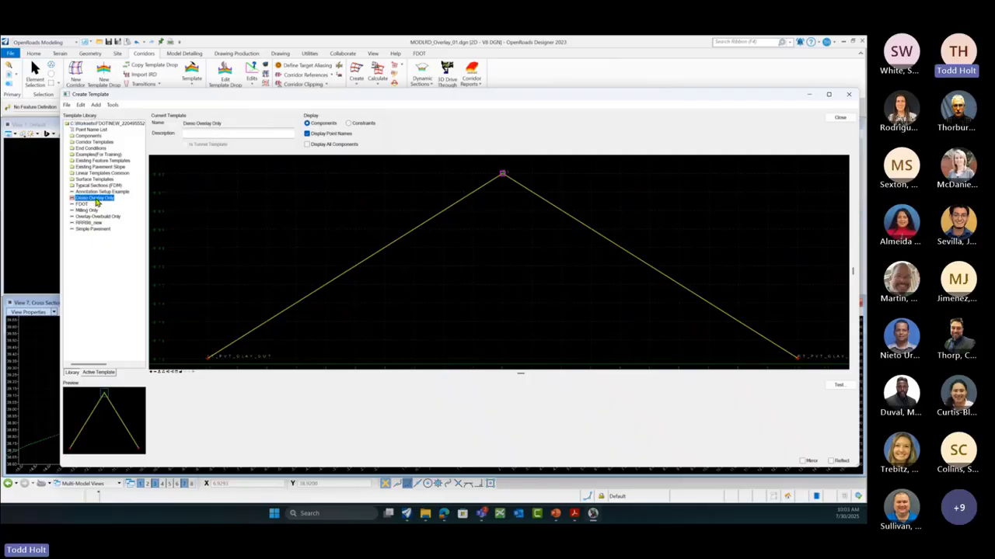
right_click(96, 199)
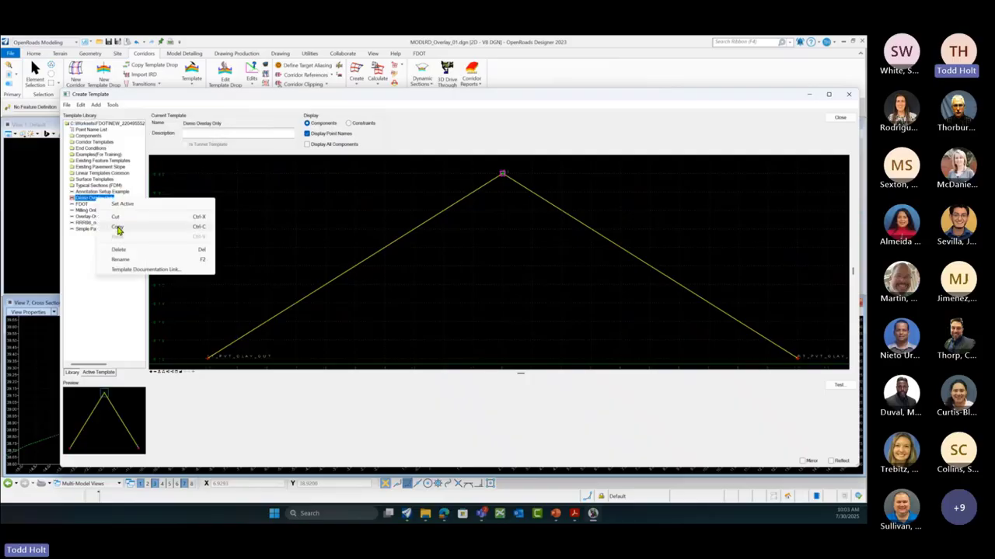
left_click(118, 229)
right_click(111, 127)
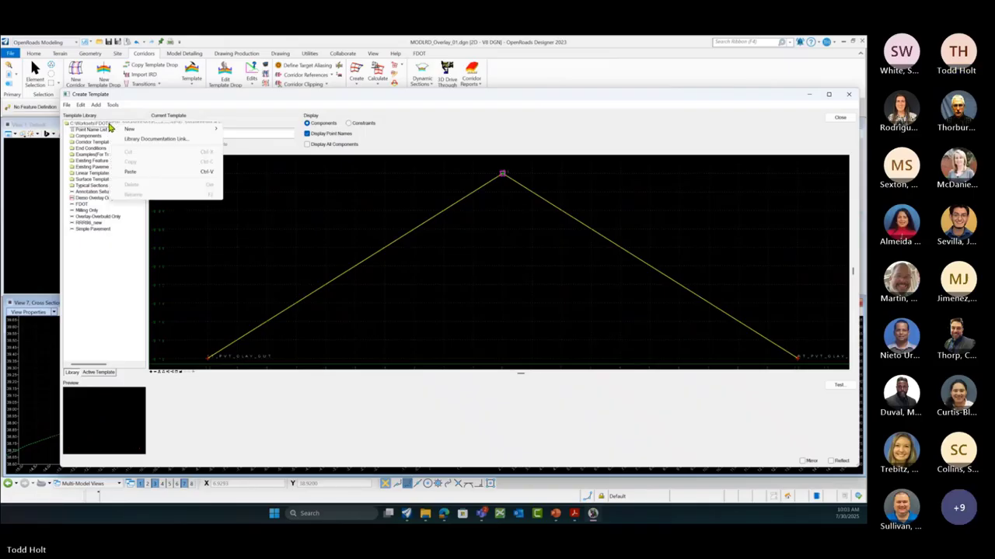
left_click(131, 172)
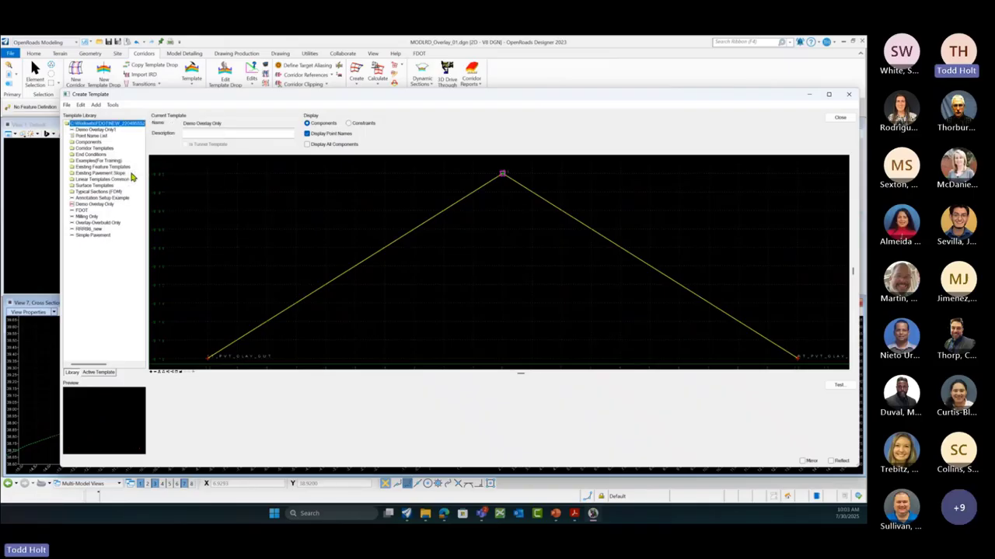
left_click(101, 130)
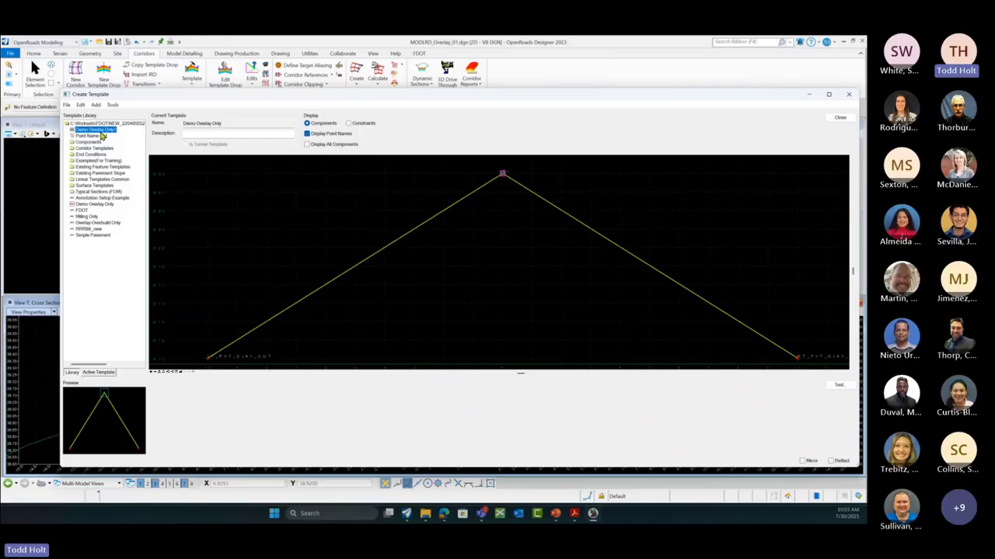
Step: Rename the pasted template copy to Demo Milling Only
right_click(100, 132)
left_click(122, 194)
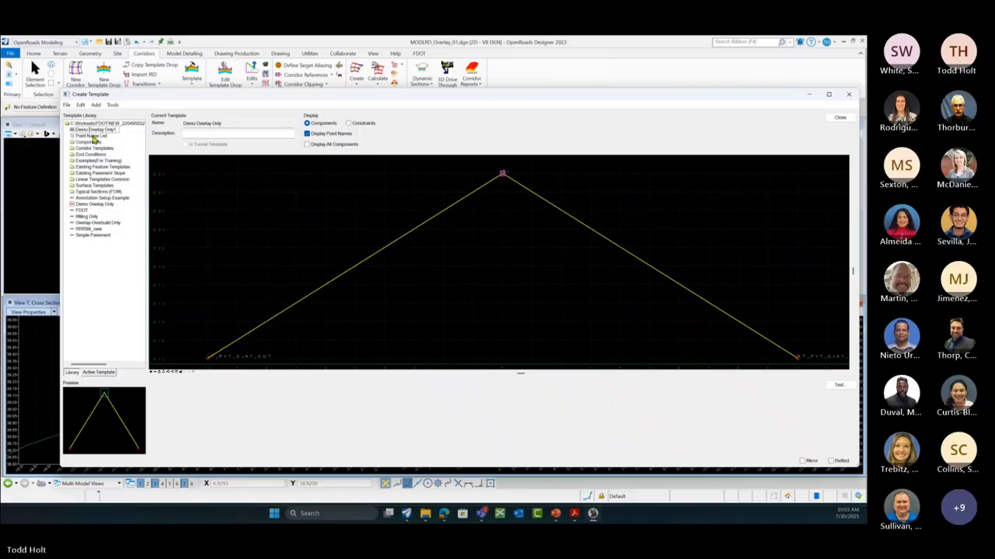
type("mILL")
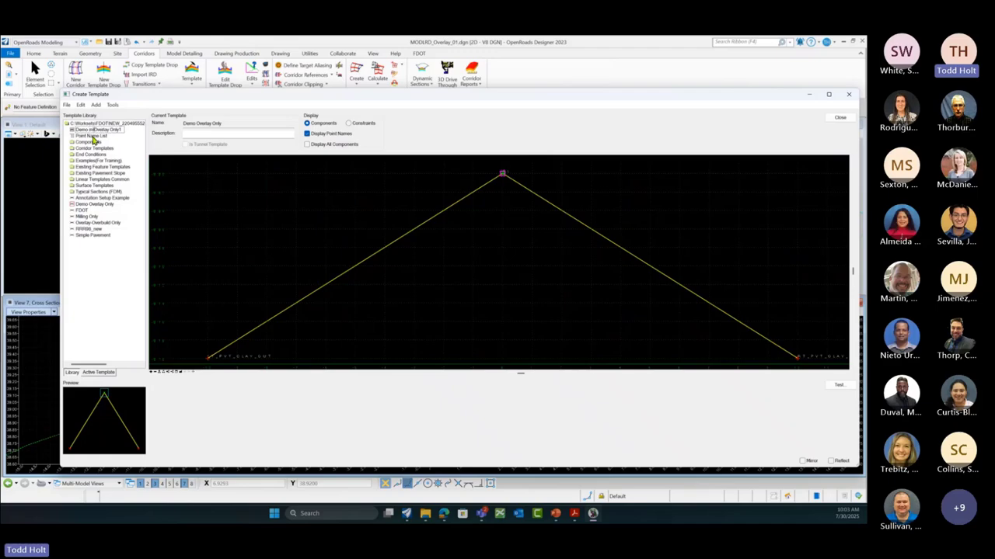
type("ING")
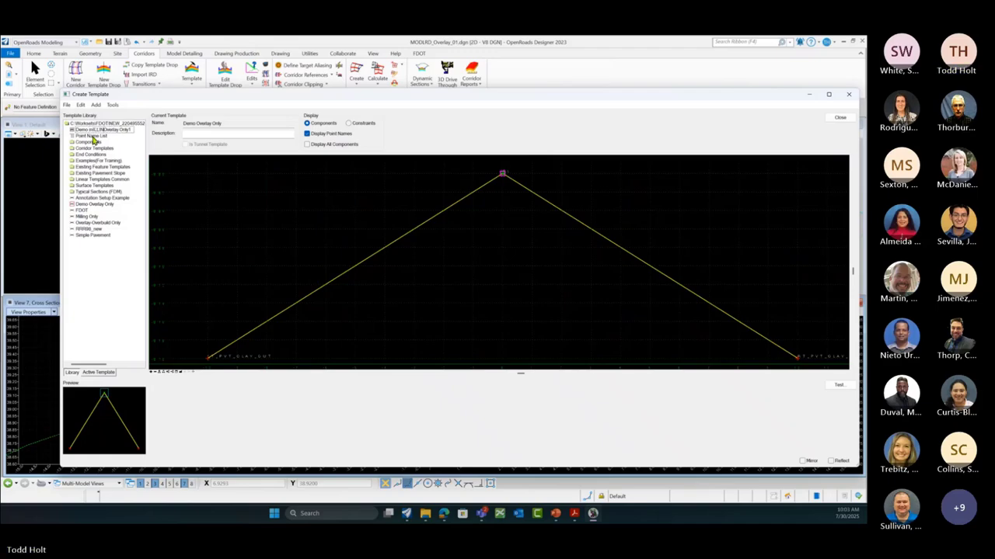
key("Caps_Lock")
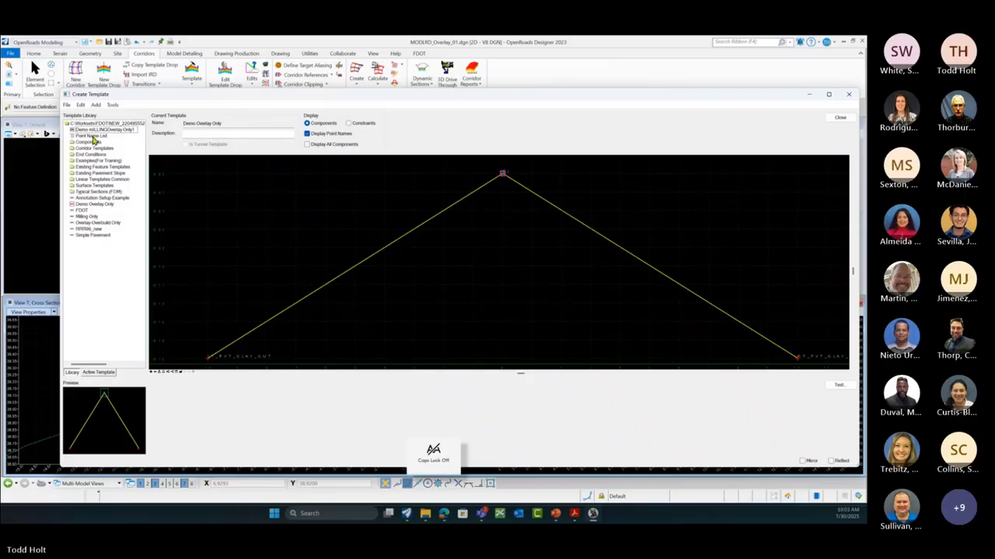
key("BackSpace")
key("BackSpace")
key("BackSpace")
key("BackSpace")
key("BackSpace")
key("BackSpace")
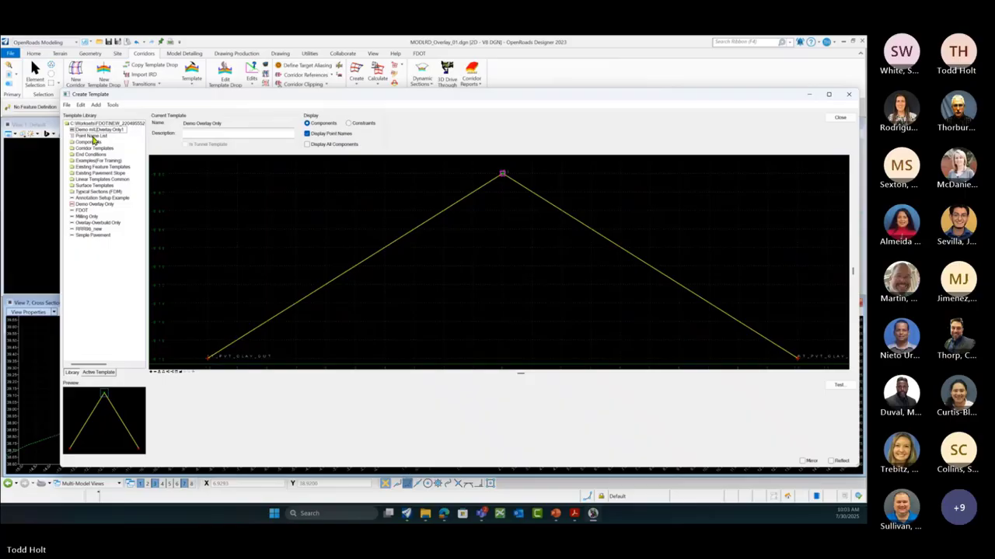
key("BackSpace")
type("Milling")
key("Delete")
key("Delete")
key("Delete")
key("Delete")
key("Delete")
key("Delete")
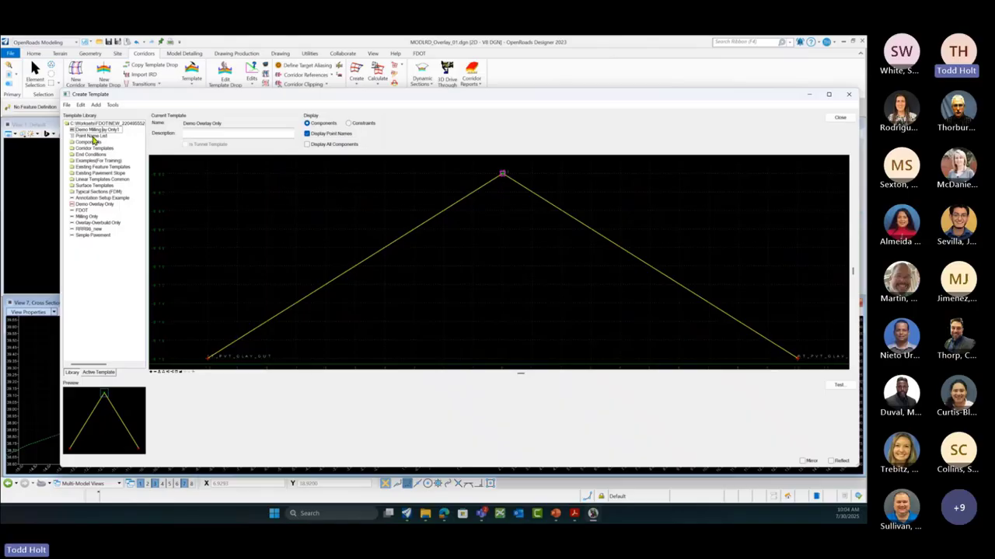
key("Delete")
key("Delete")
Step: Accept the new template name, open Demo Milling Only and select its Overlay component
left_click(99, 205)
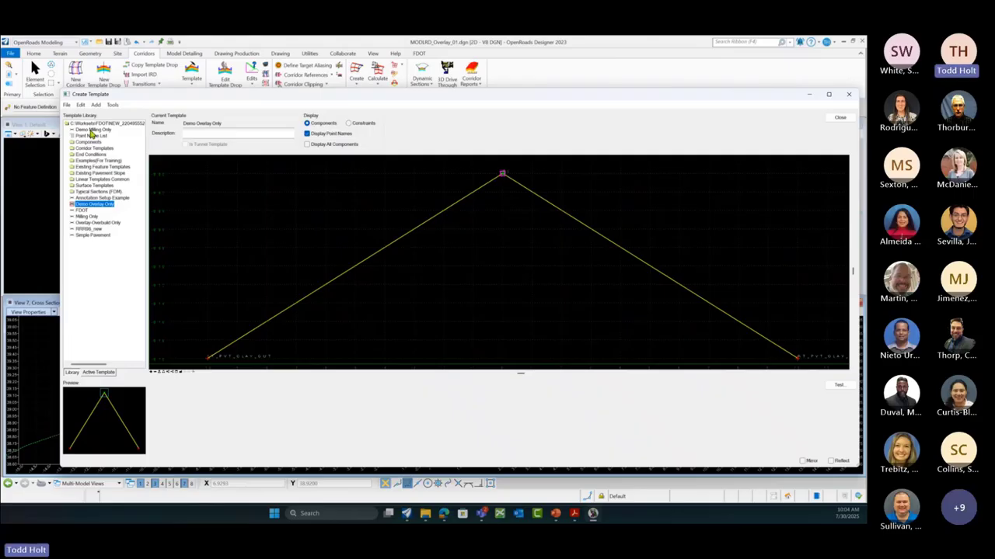
left_click(91, 130)
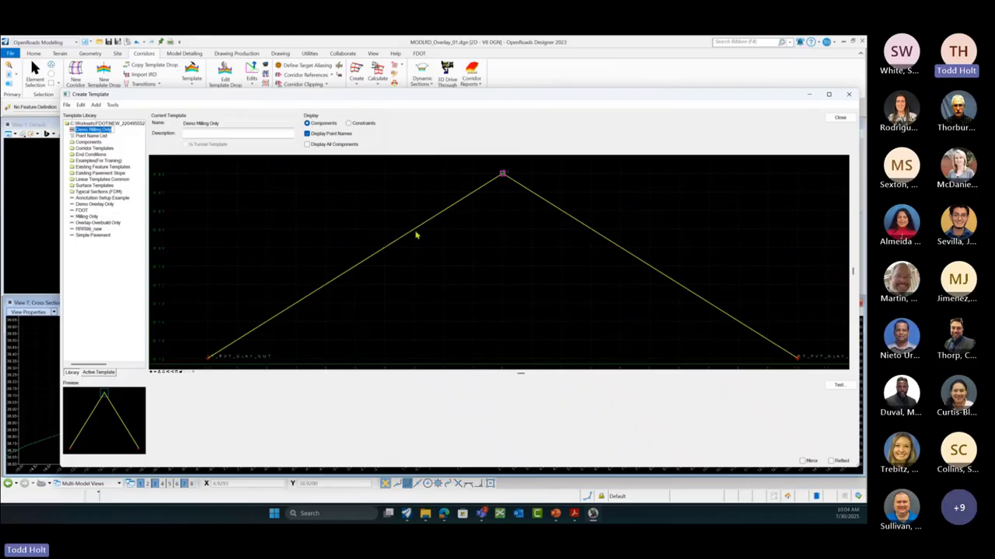
mouse_move(417, 232)
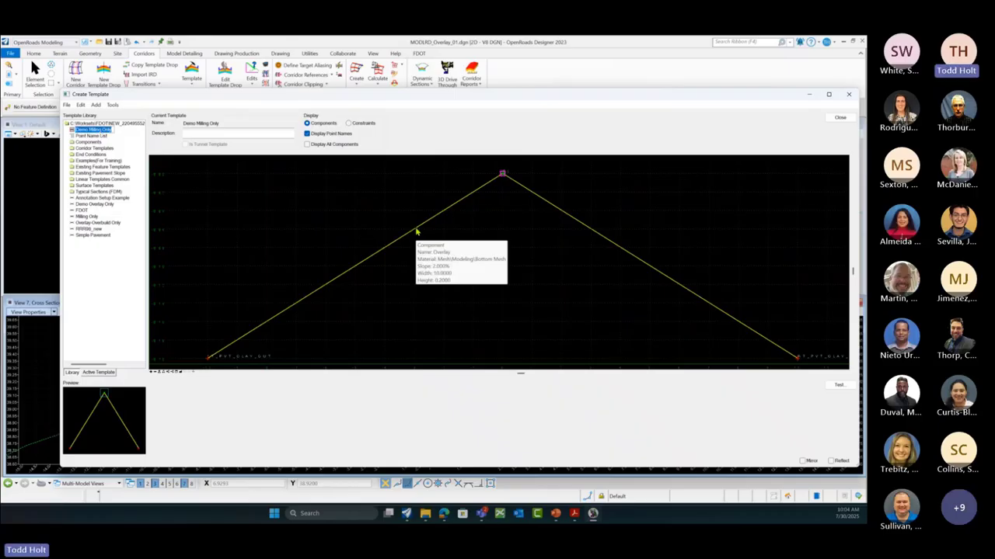
left_click(416, 232)
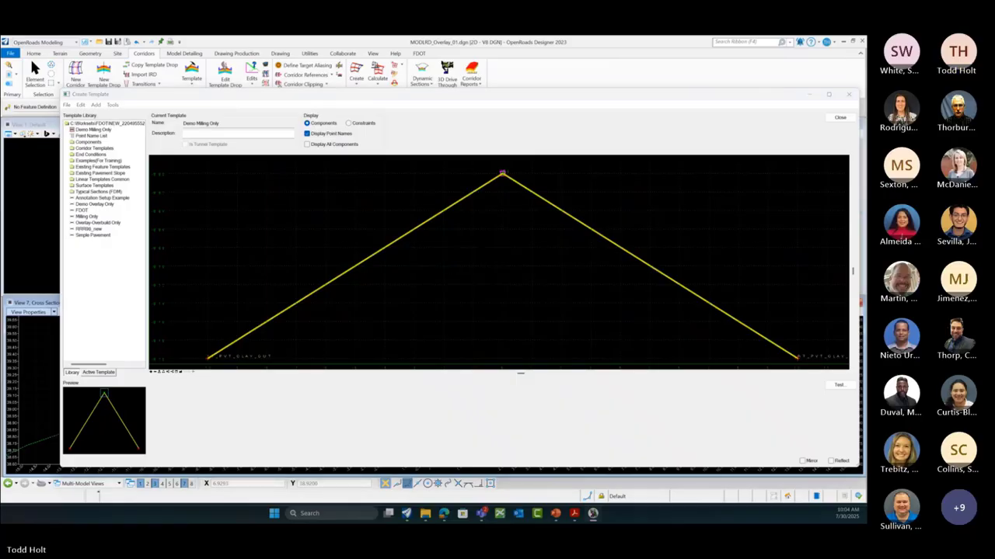
Step: Rename the Overlay component to Milling with the Mesh\XS\Pavement\Milling feature definition
left_click_drag(755, 333, 517, 291)
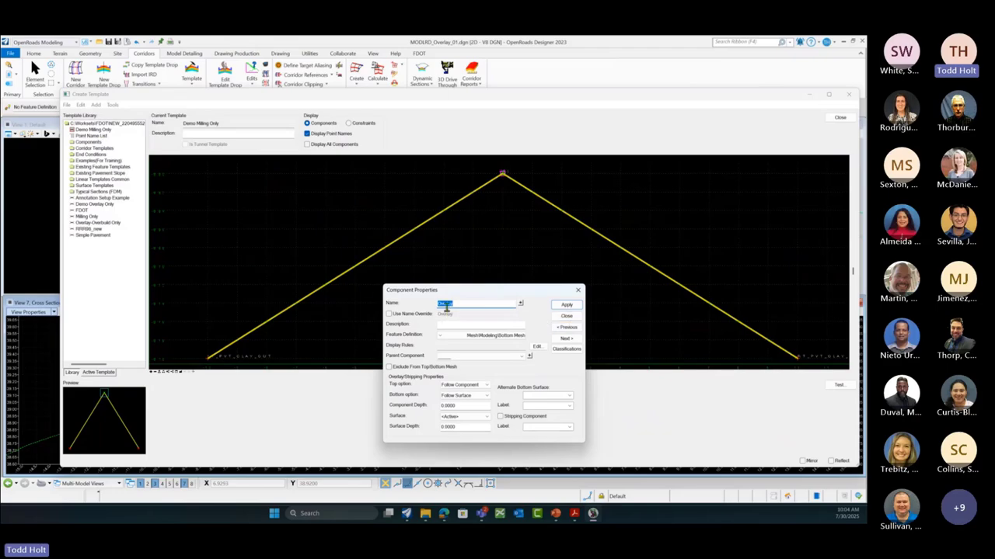
type("M")
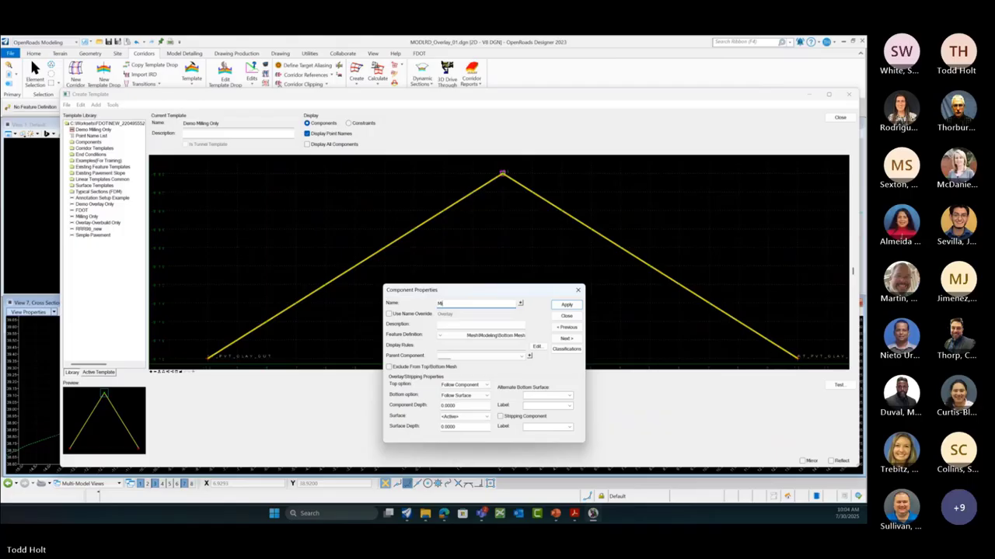
type("illing")
left_click(441, 336)
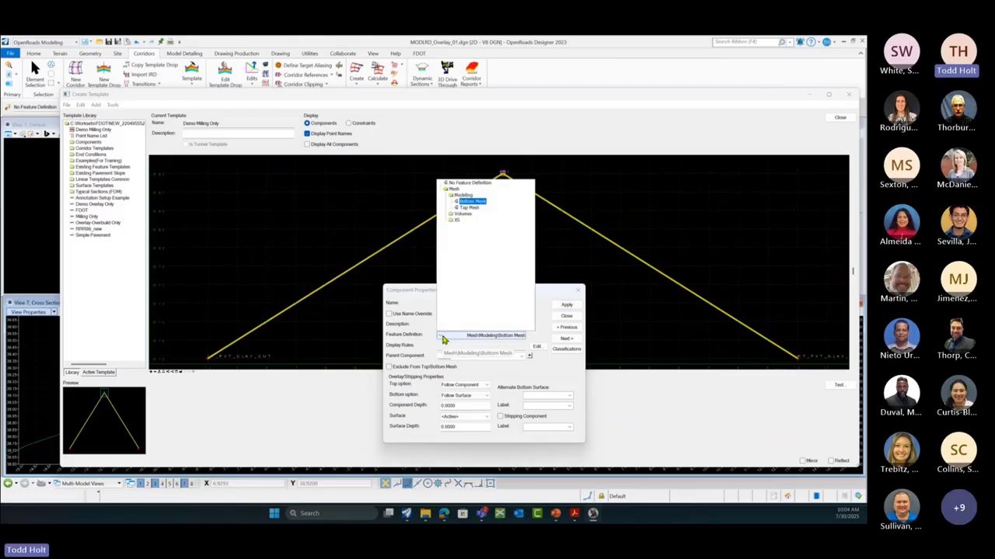
left_click(451, 221)
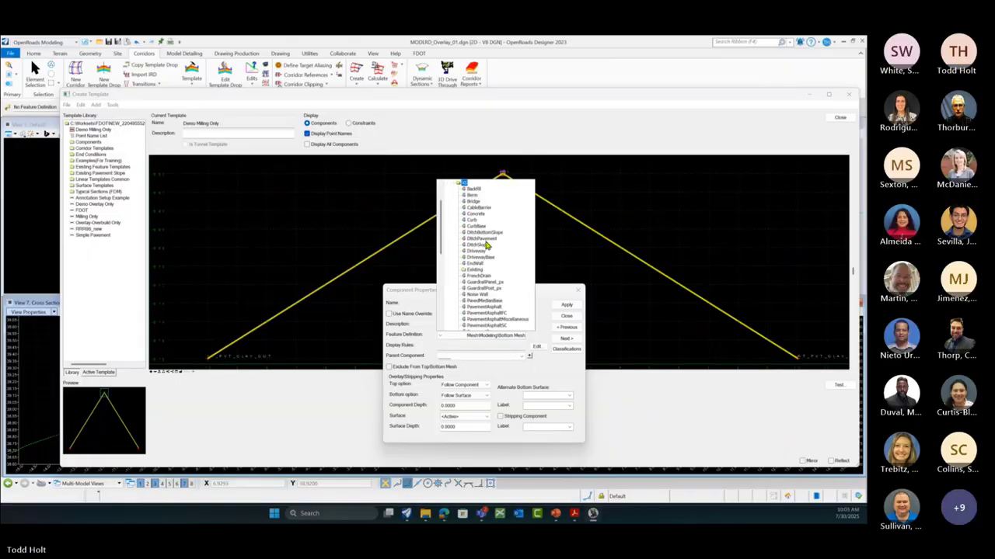
scroll(486, 247, "down", 2)
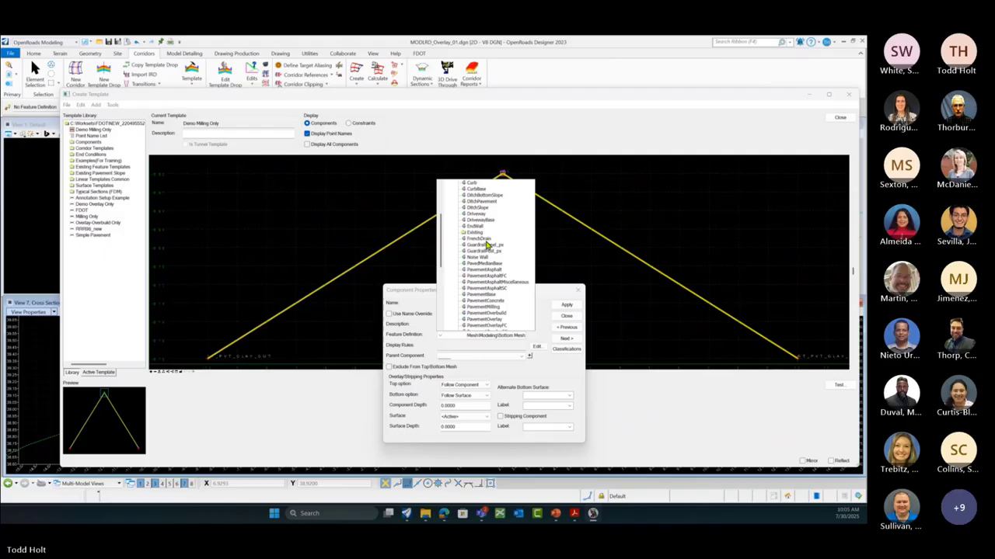
scroll(486, 246, "down", 1)
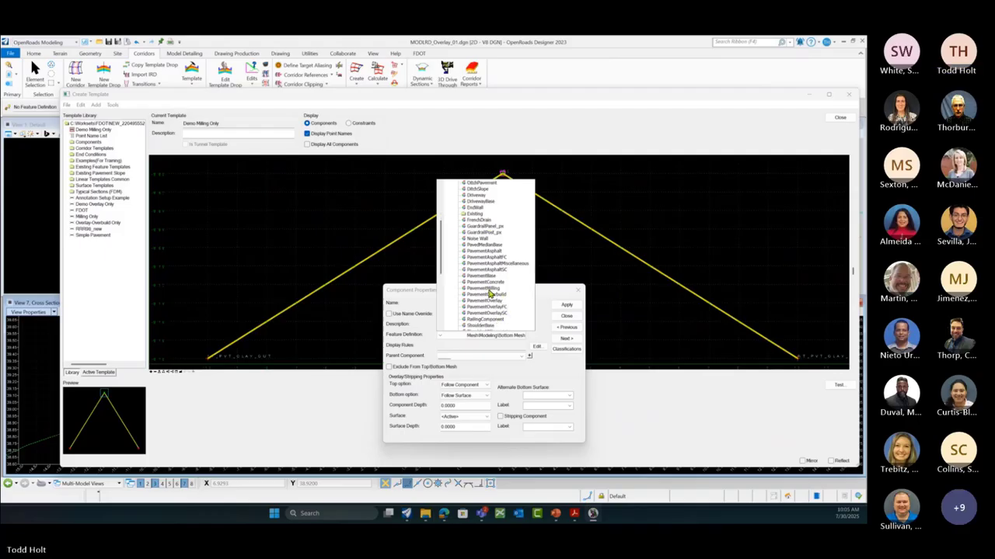
left_click(488, 289)
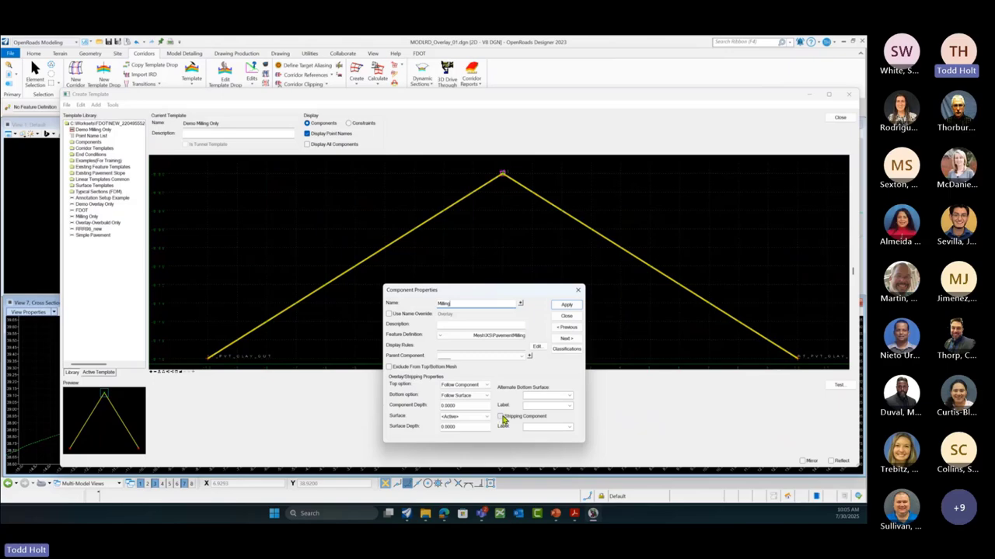
Step: Make it a stripping component with top Follow Surface and bottom Follow Component, then apply
left_click(502, 417)
left_click(487, 385)
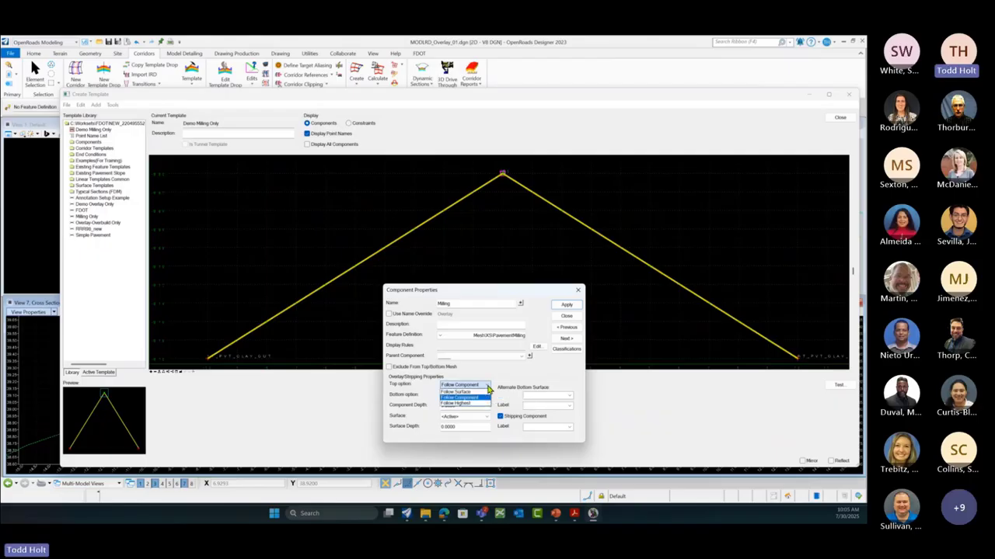
left_click(473, 392)
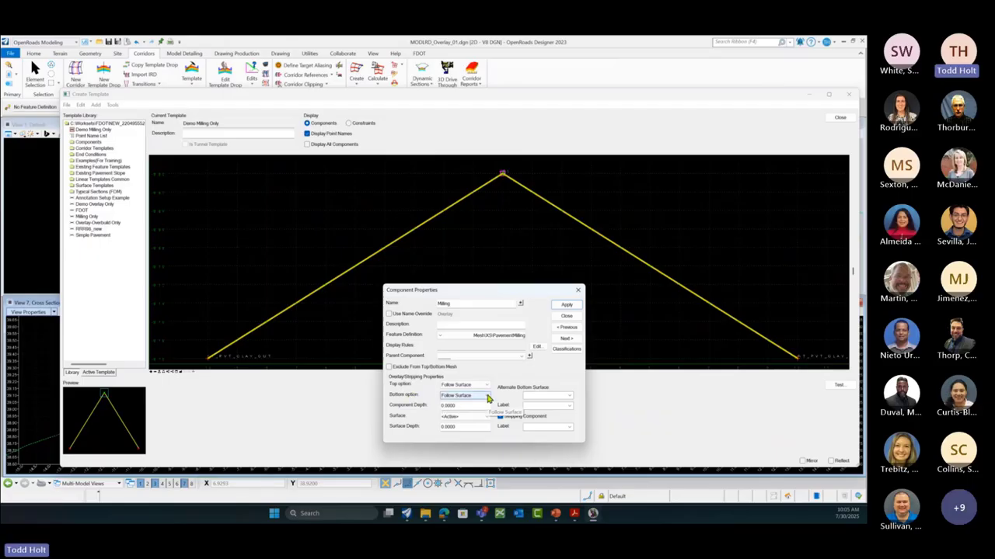
left_click(486, 395)
left_click(480, 408)
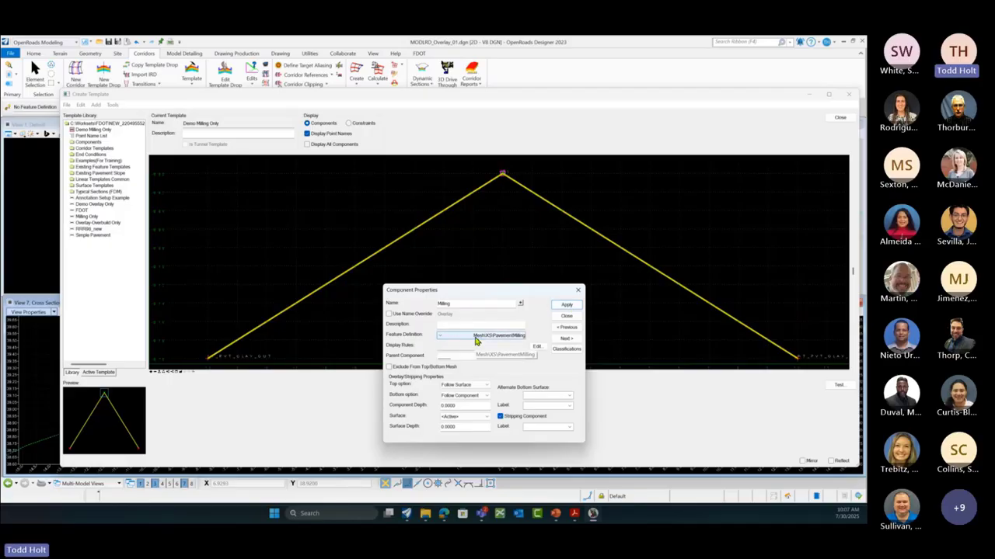
left_click(567, 306)
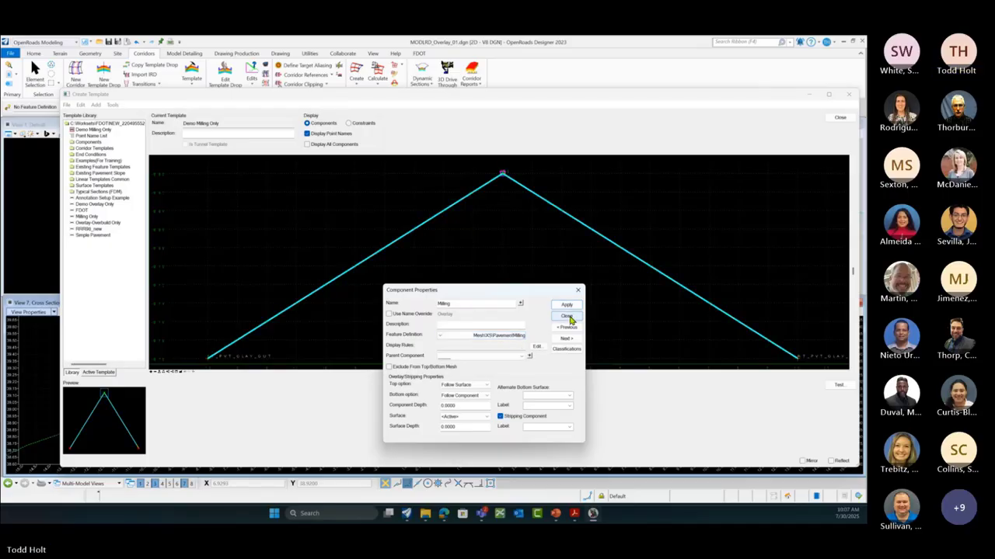
left_click(567, 316)
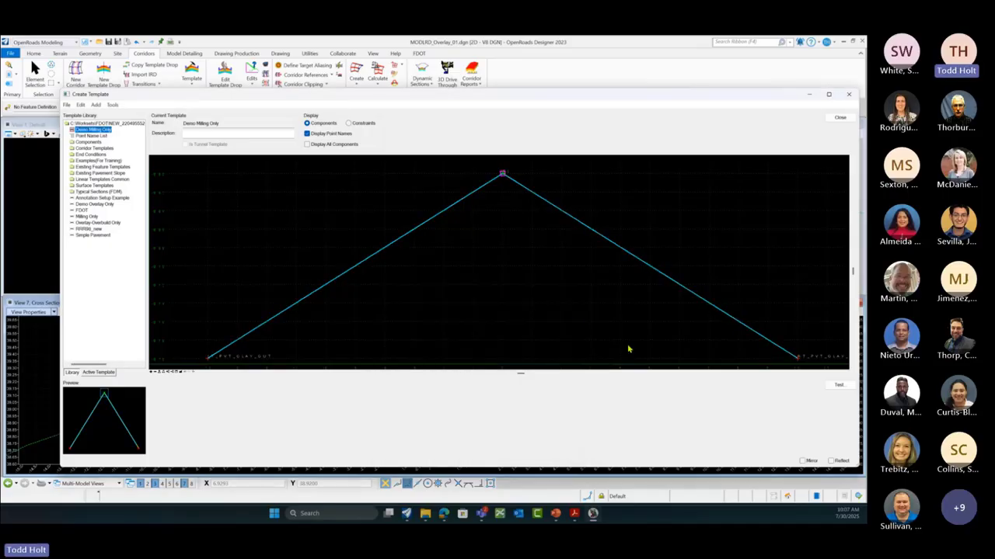
Step: Test Demo Milling Only's end conditions, drawing it against flat and then sloped test surfaces
left_click(836, 385)
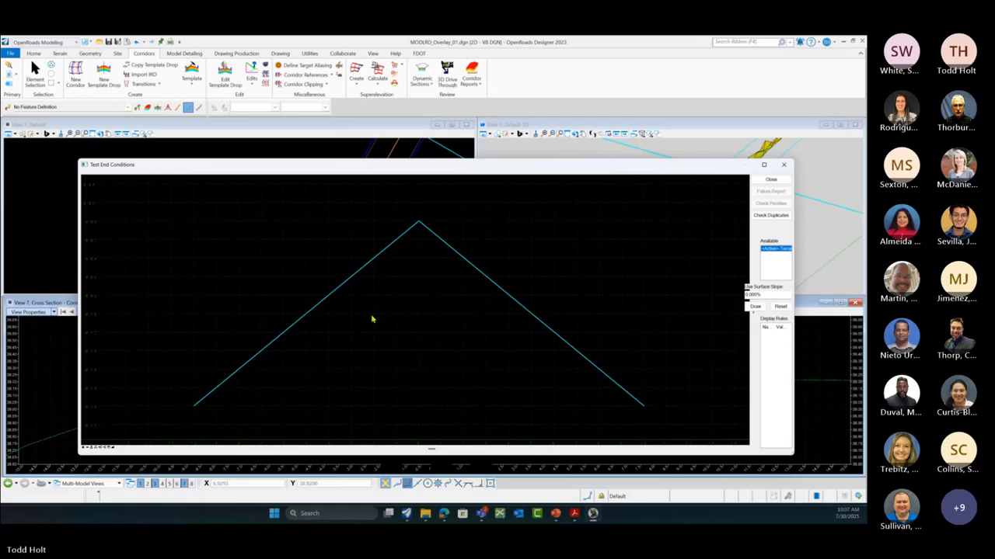
scroll(373, 319, "up", 2)
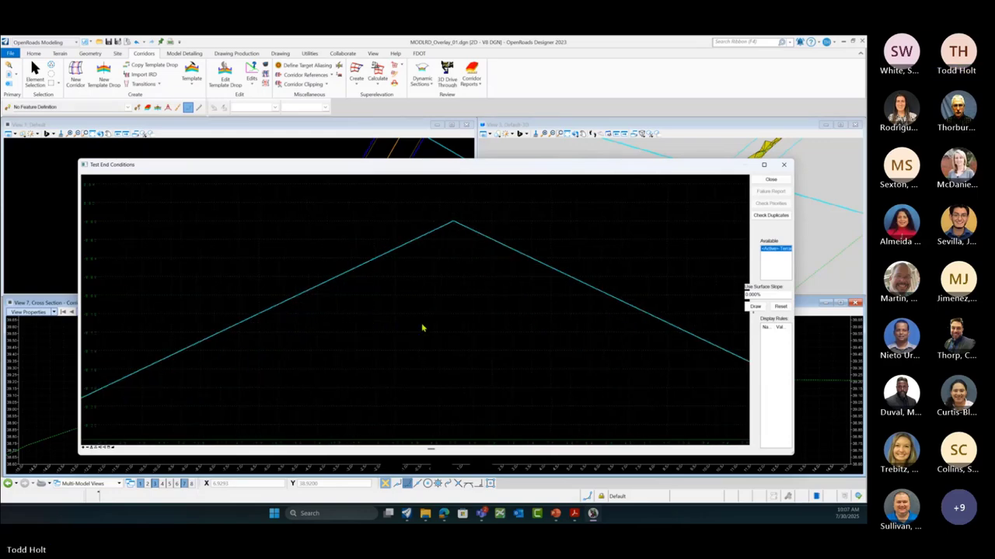
scroll(422, 329, "down", 1)
scroll(374, 338, "down", 1)
scroll(373, 349, "up", 3)
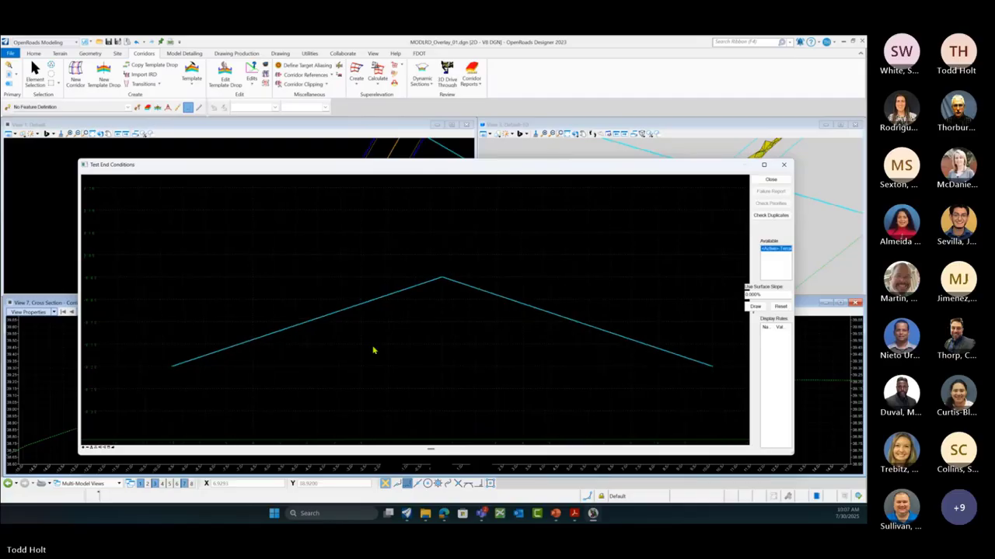
scroll(318, 356, "down", 1)
scroll(295, 356, "down", 1)
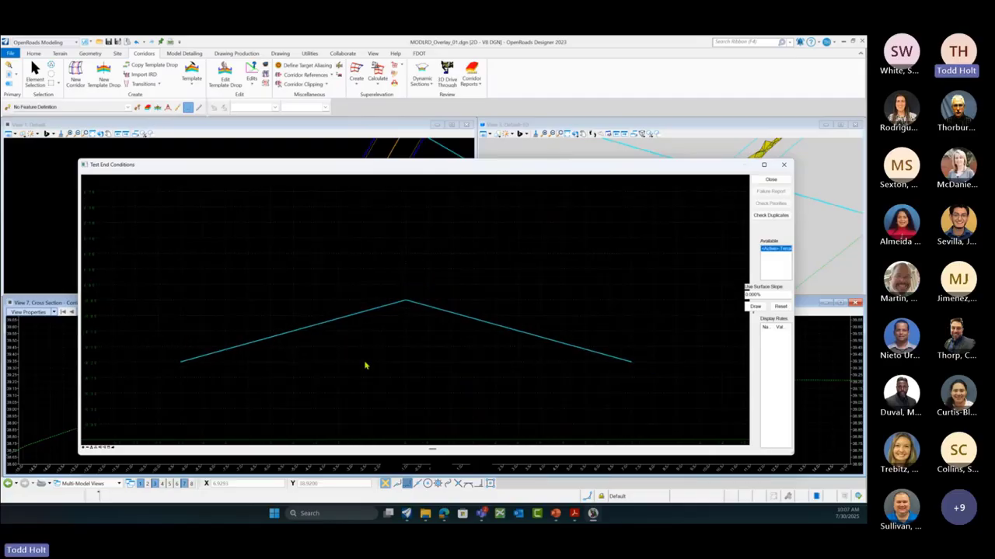
left_click(754, 307)
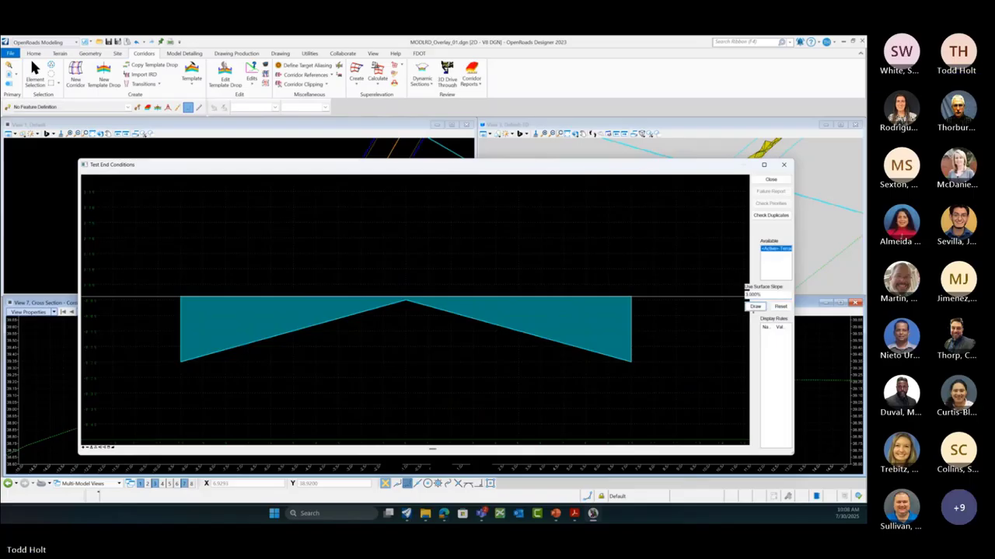
left_click(755, 308)
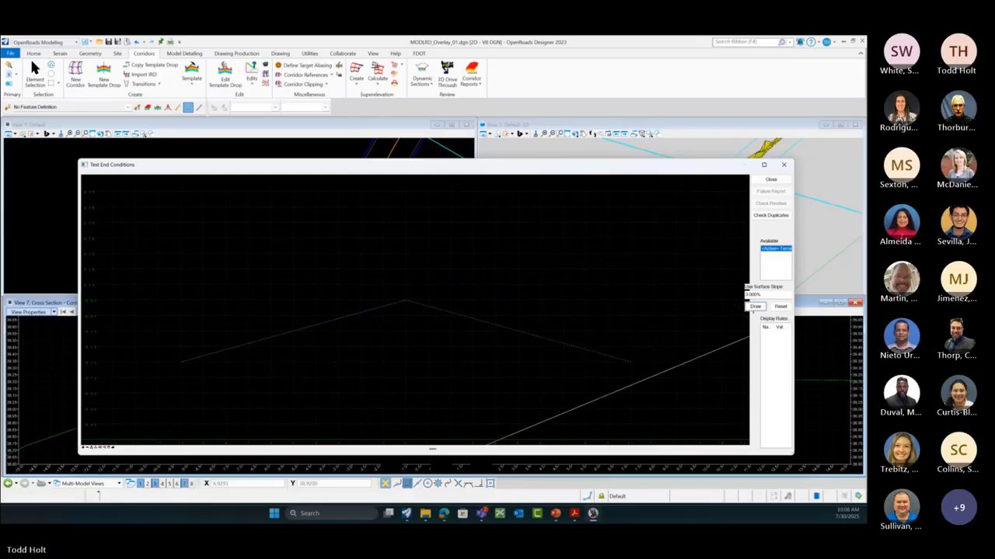
Step: Close the end-conditions test, select Simple Pavement, and save the template library
left_click(771, 180)
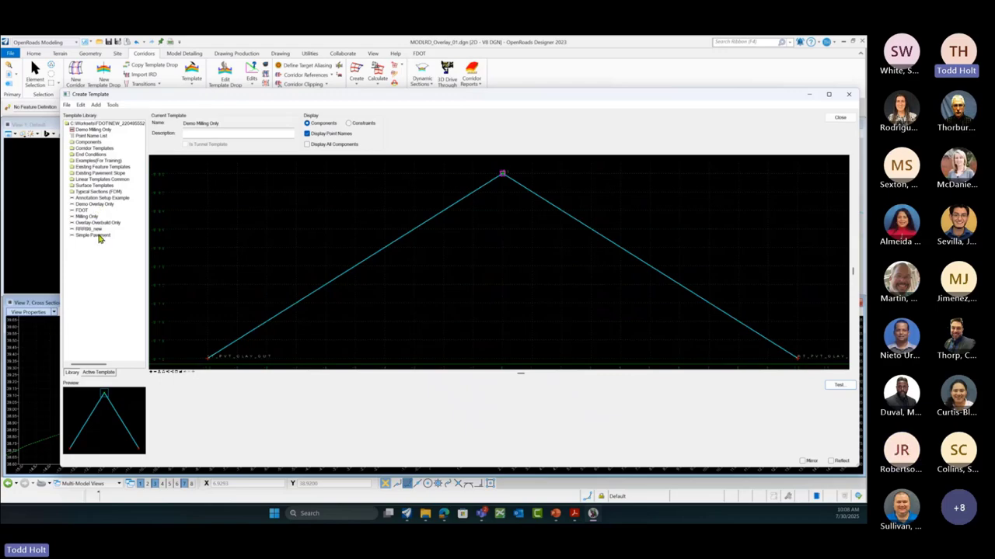
right_click(542, 260)
left_click(498, 257)
left_click(95, 237)
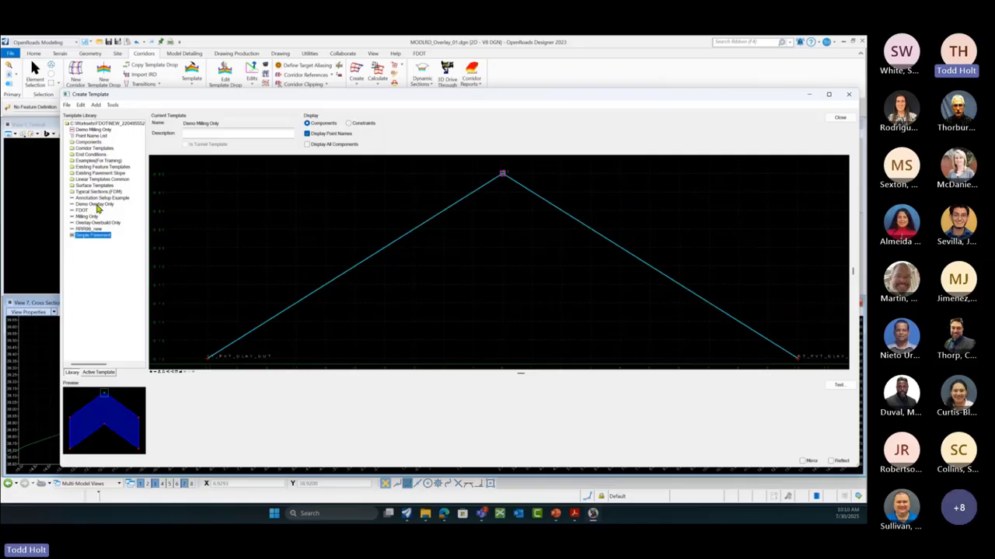
left_click(67, 106)
left_click(81, 136)
Step: Switch the corridor's template drop from Demo Overlay Only to the Demo Milling Only template
left_click(840, 117)
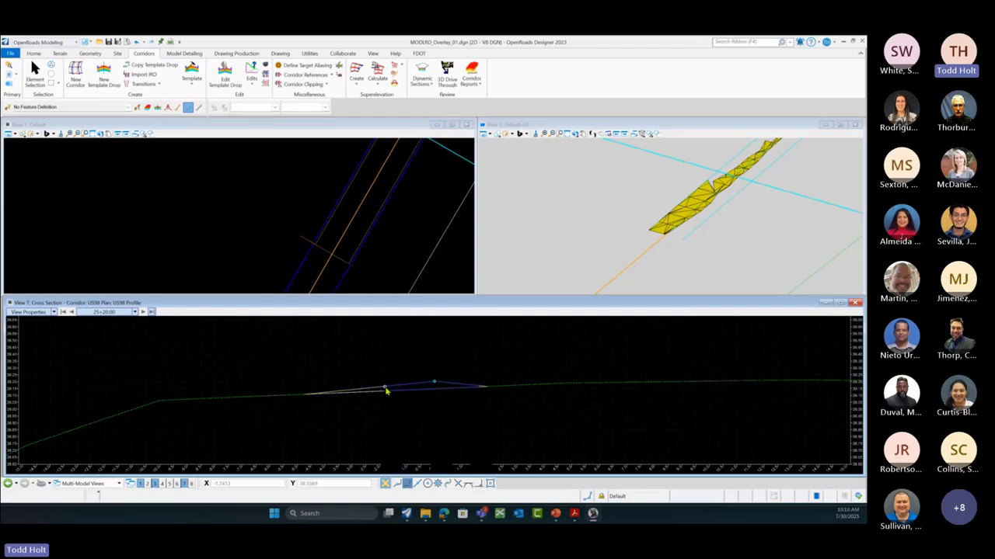
left_click(271, 243)
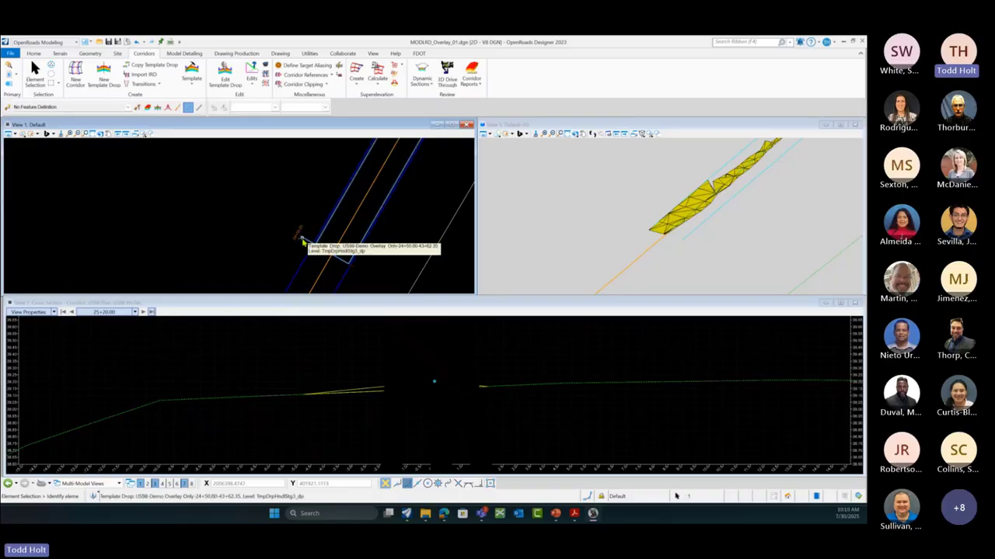
left_click(303, 241)
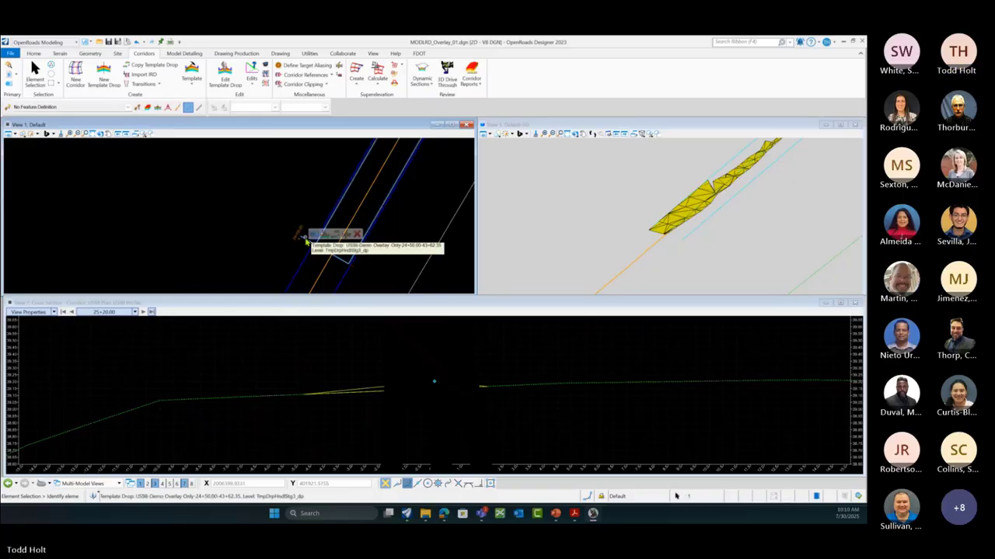
mouse_move(317, 235)
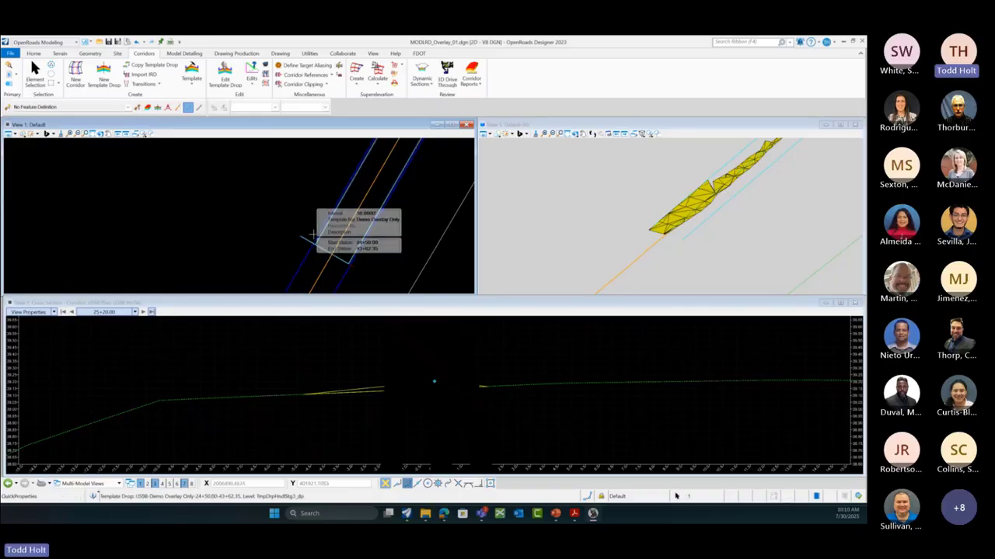
left_click(396, 224)
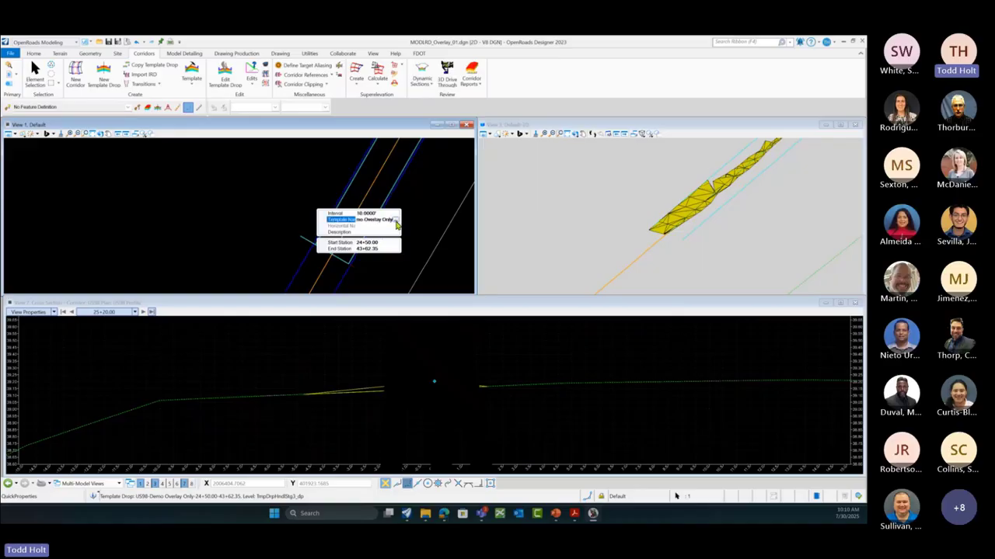
left_click(397, 224)
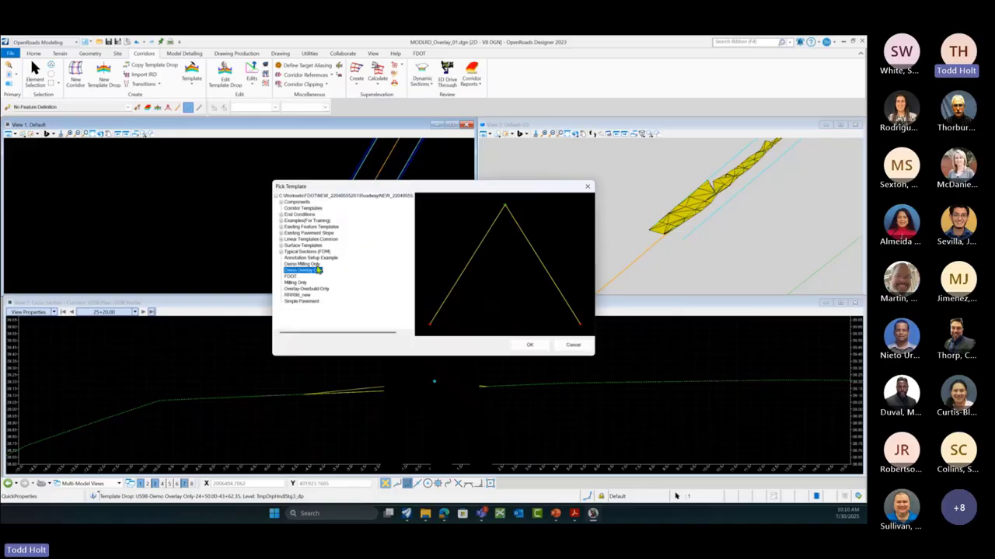
key("Up")
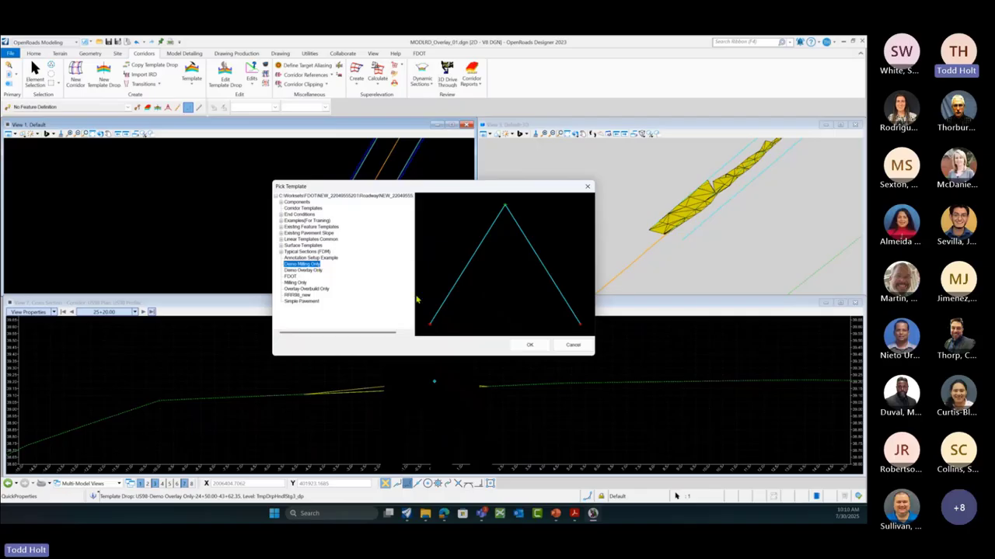
left_click(527, 346)
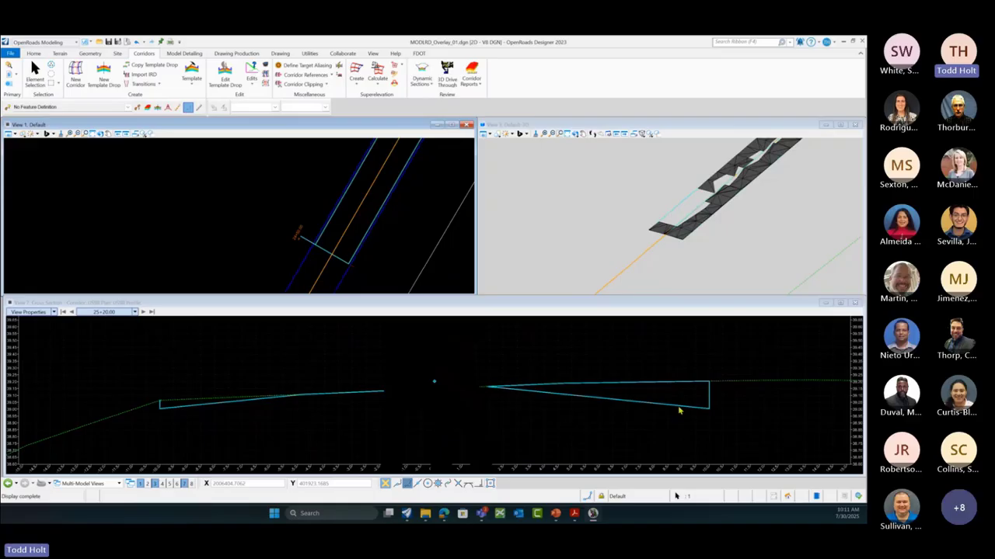
scroll(315, 425, "down", 1)
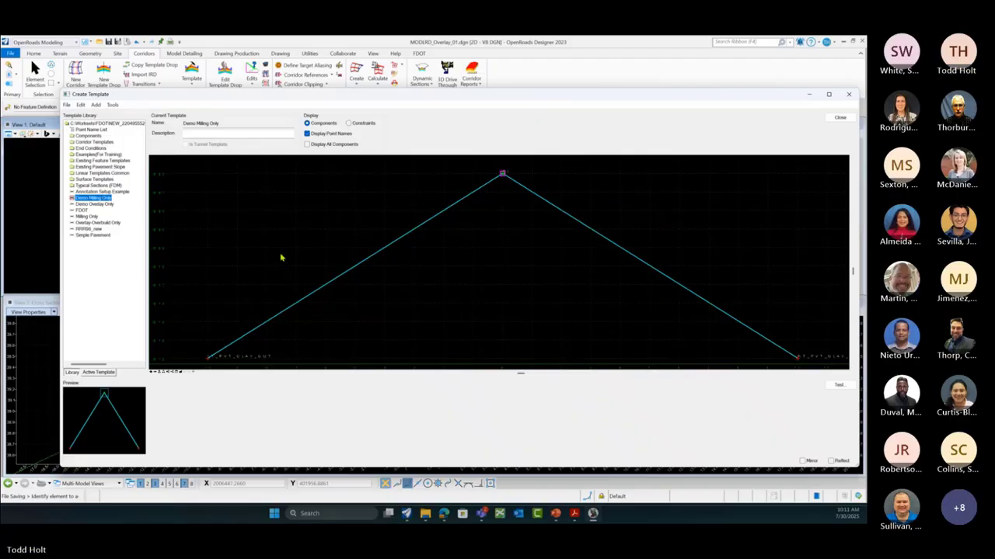
Step: Zoom out and select the Milling component in Demo Milling Only
scroll(282, 257, "down", 1)
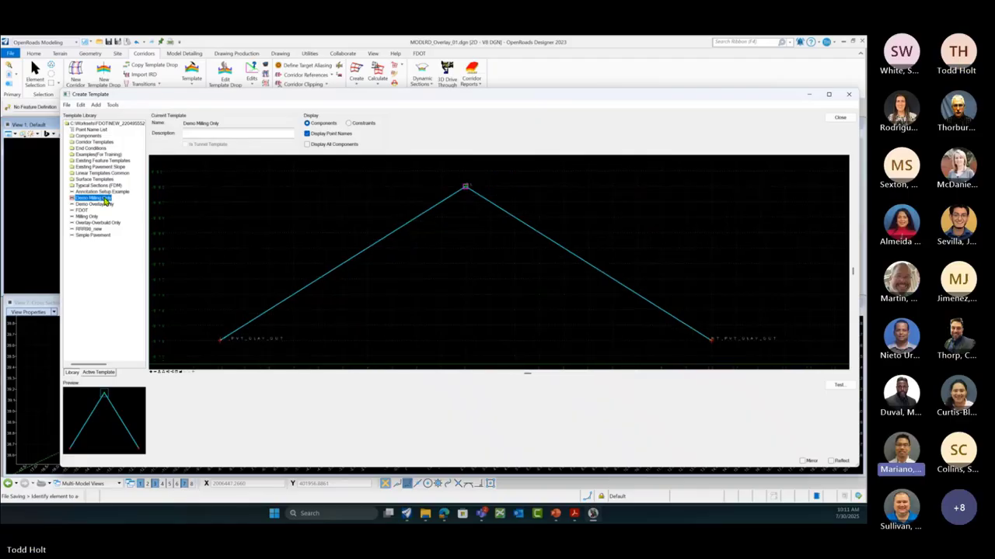
left_click(360, 257)
Step: Open the Milling component's properties and uncheck Stripping Component
double_click(359, 257)
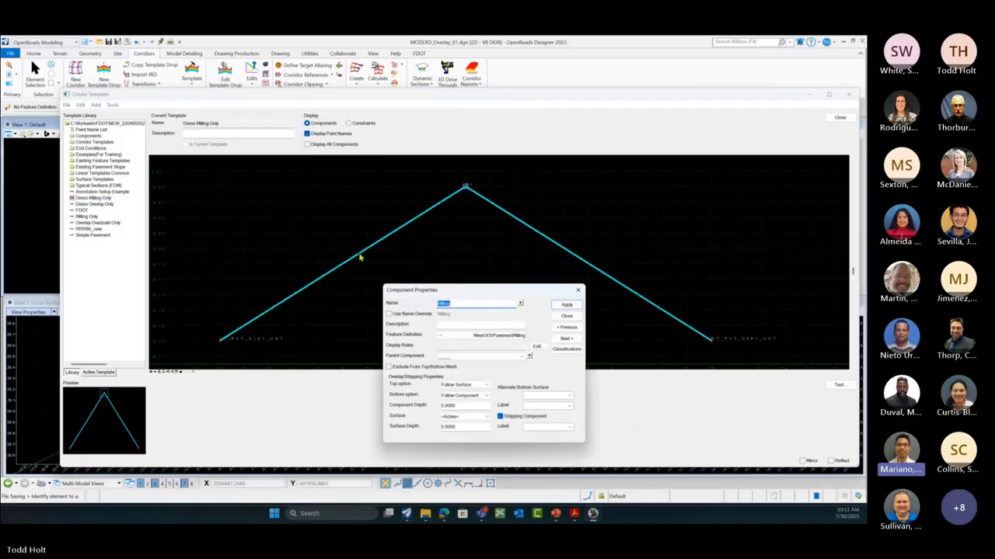
left_click_drag(474, 290, 505, 260)
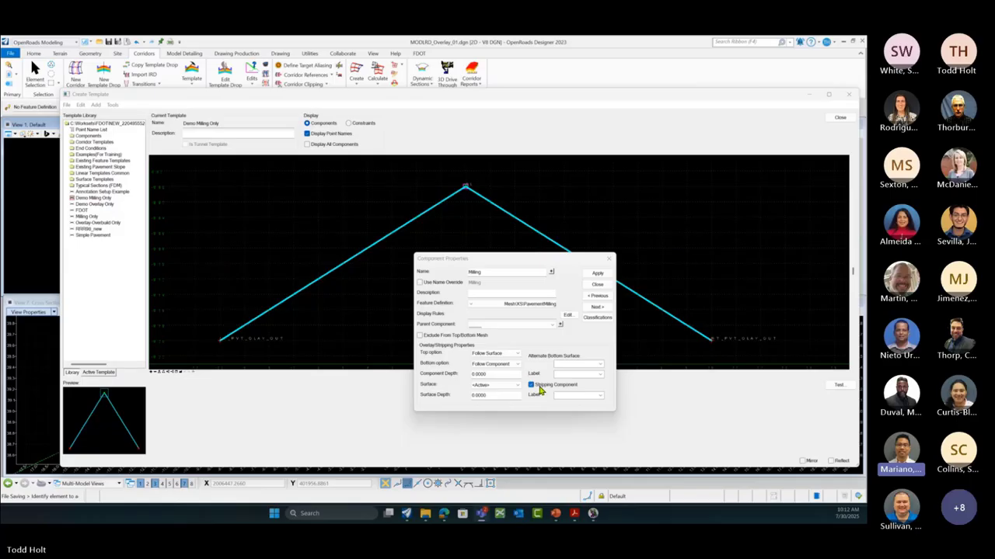
left_click(532, 388)
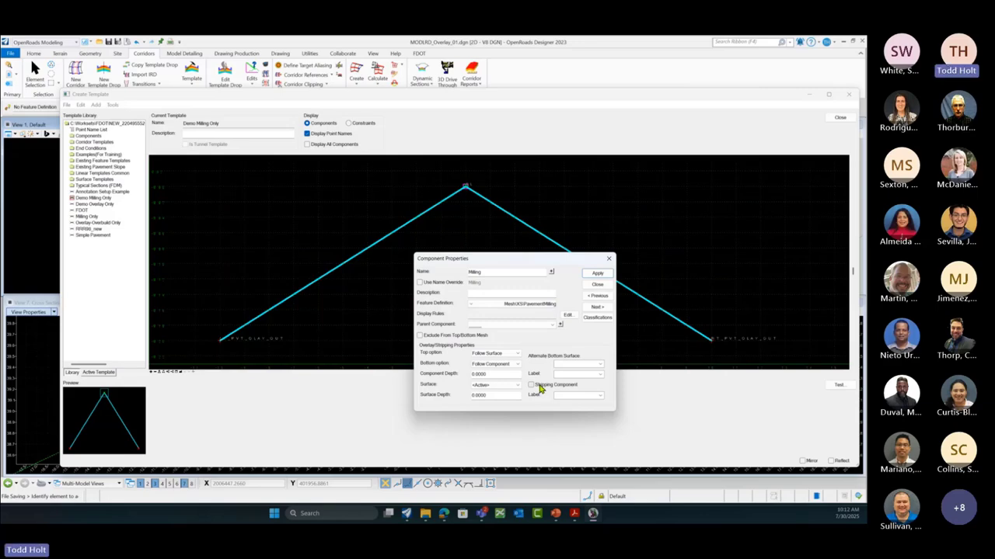
Step: Re-enable stripping, rename the component Milling Stripping, then apply and close its properties
left_click(536, 387)
left_click(486, 272)
type("-stripping")
key("Delete")
type("S")
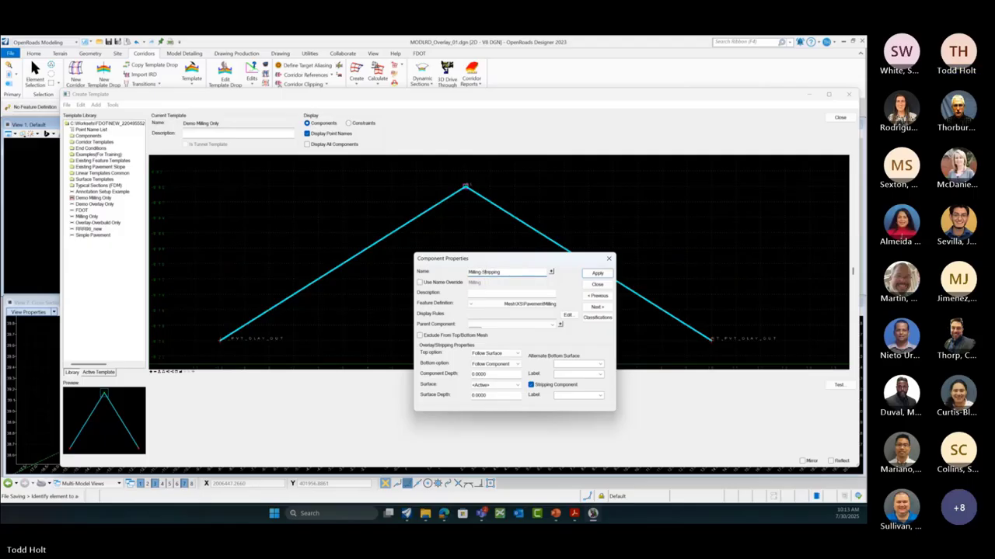
left_click(597, 274)
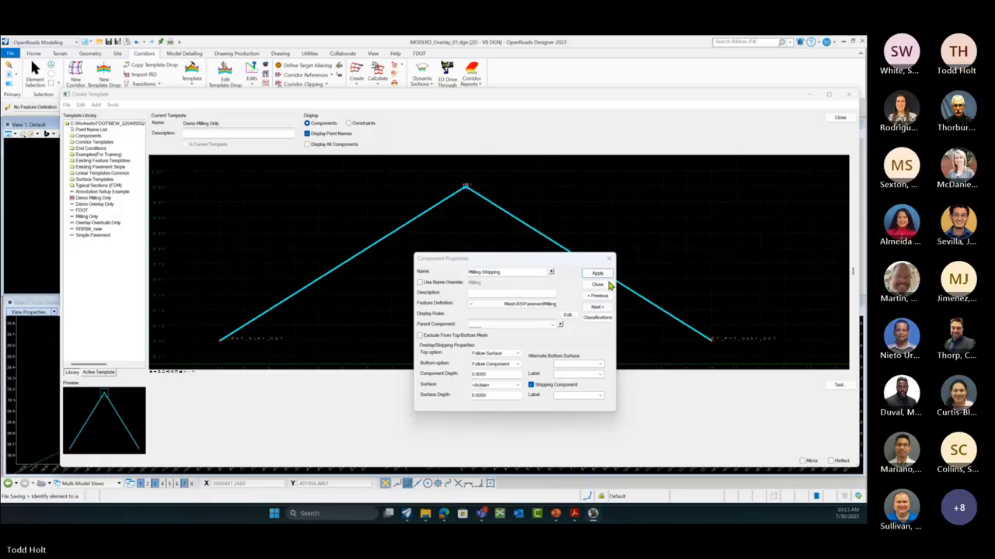
left_click(598, 285)
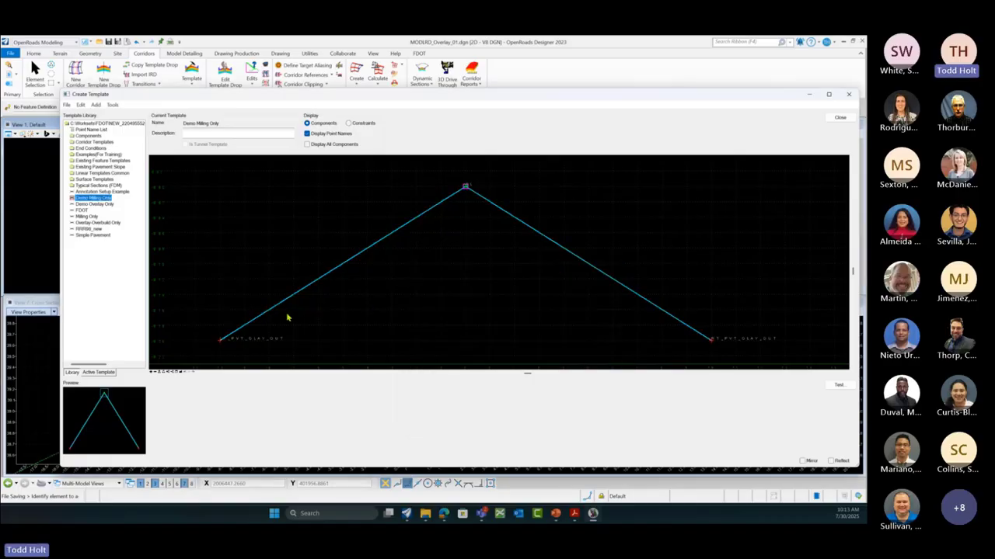
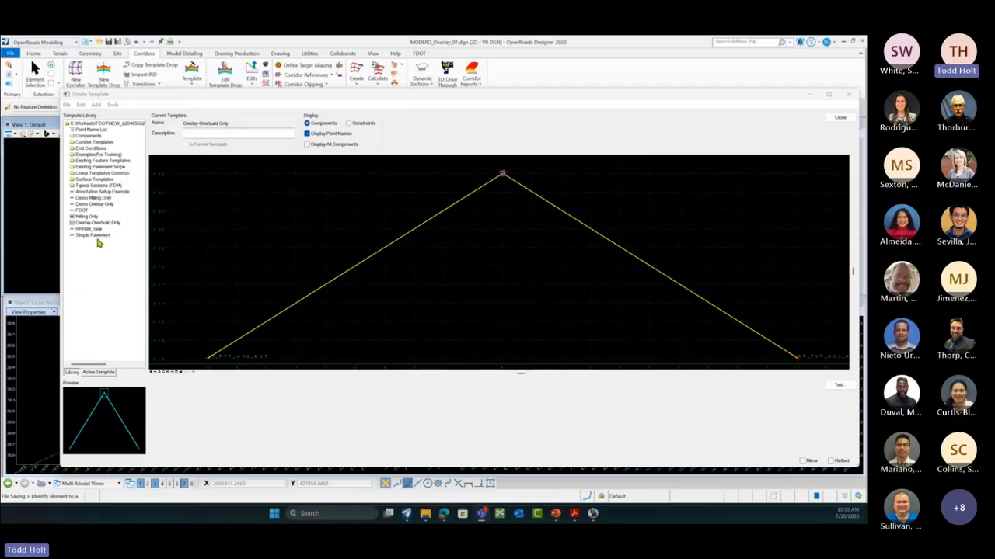
Step: Load the Simple Pavement template from the library into the template editor
left_click(98, 236)
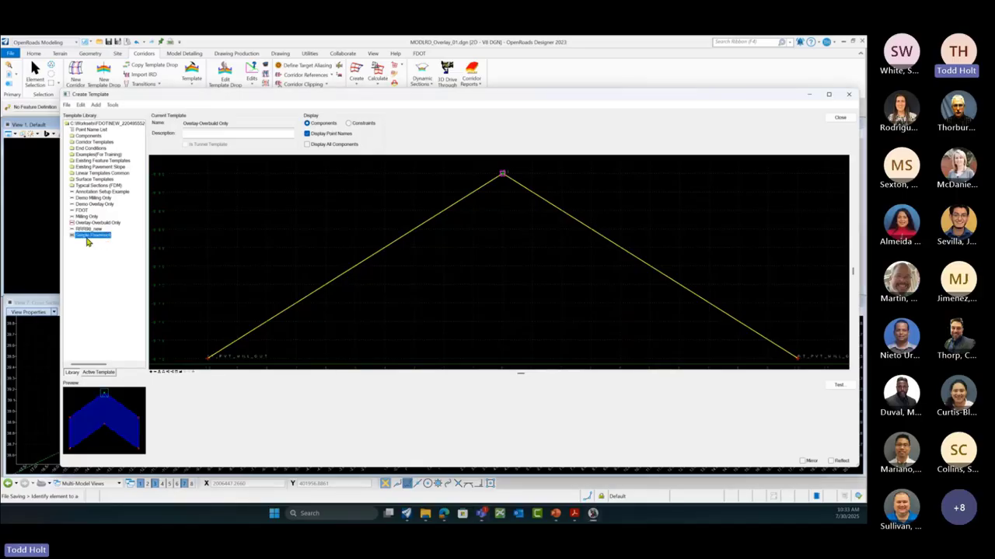
double_click(91, 235)
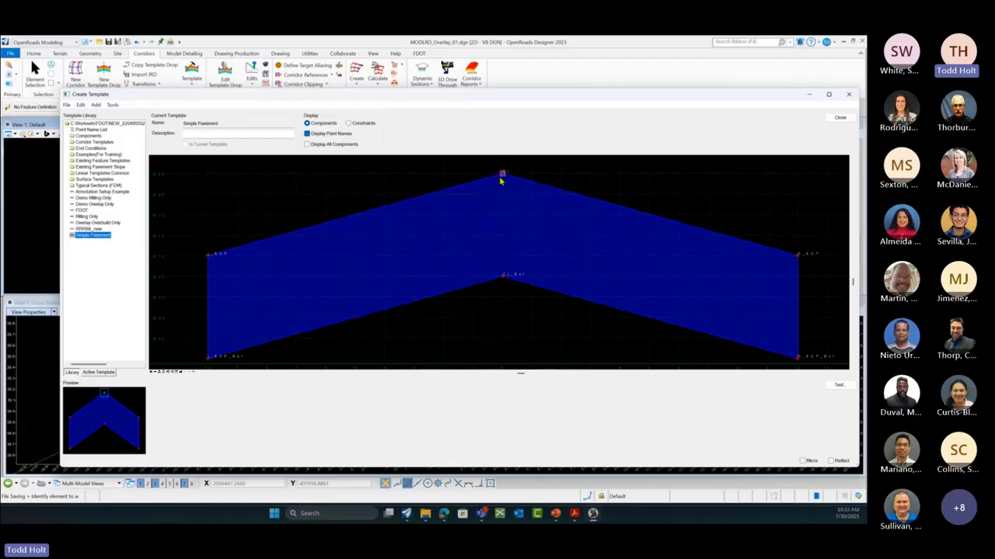
mouse_move(499, 175)
Step: Inspect the L_EOP point's properties and close them without changes
mouse_move(208, 259)
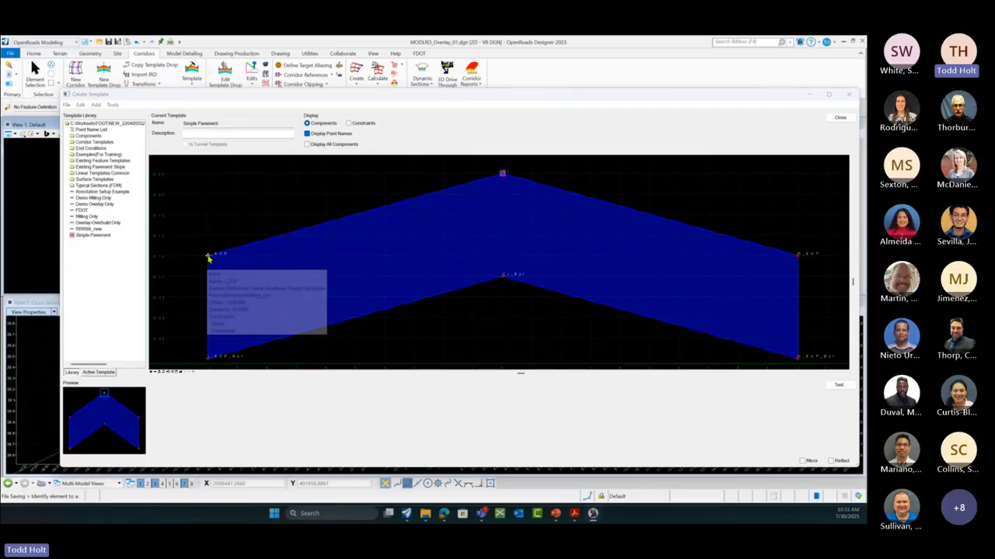
double_click(208, 259)
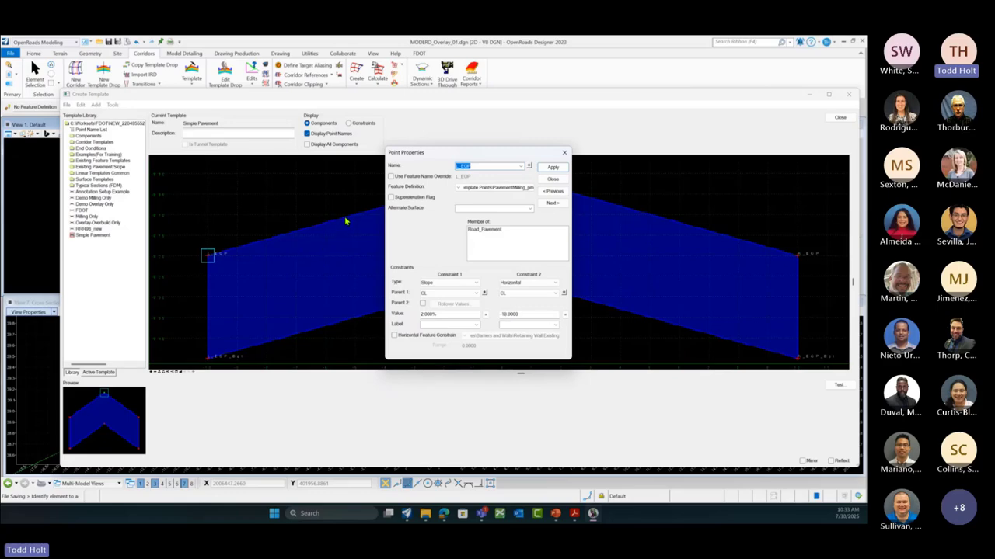
left_click(552, 180)
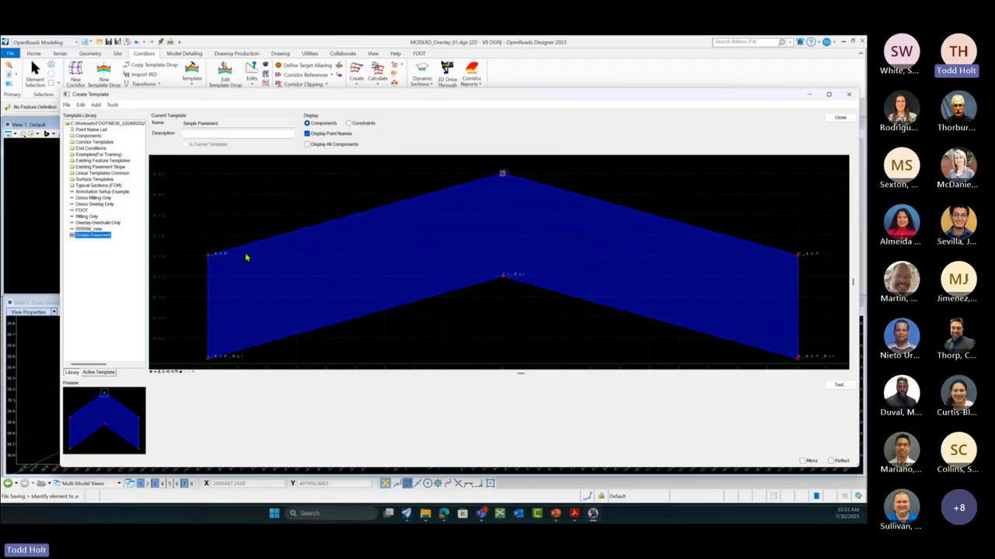
scroll(246, 257, "down", 1)
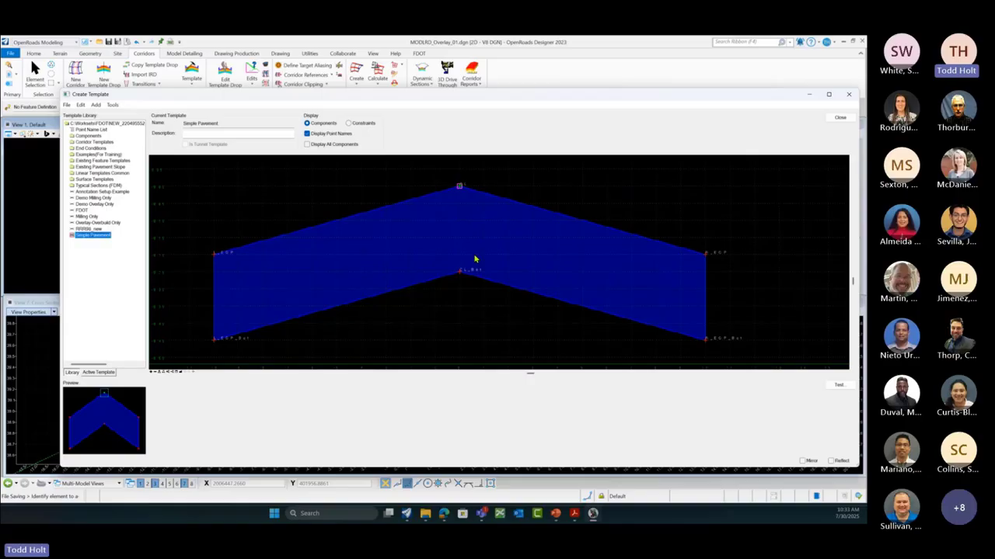
Step: Copy Simple Pavement and paste it at the library root as Simple Pavement1
right_click(97, 237)
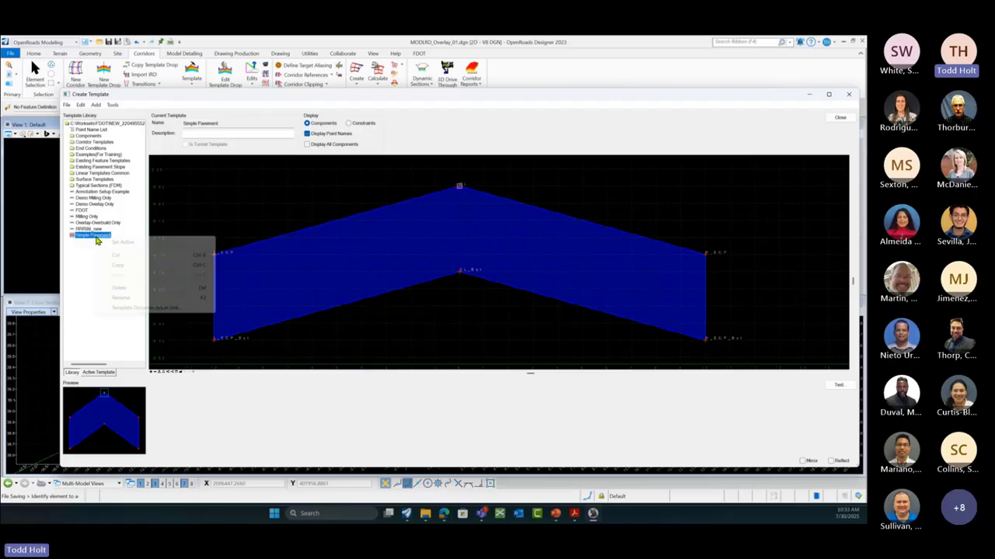
left_click(121, 269)
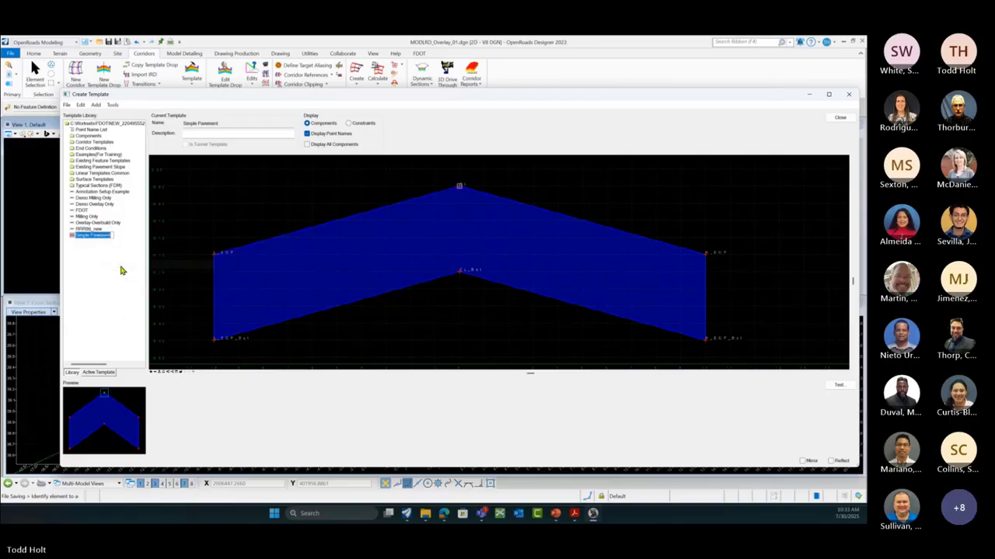
left_click(103, 129)
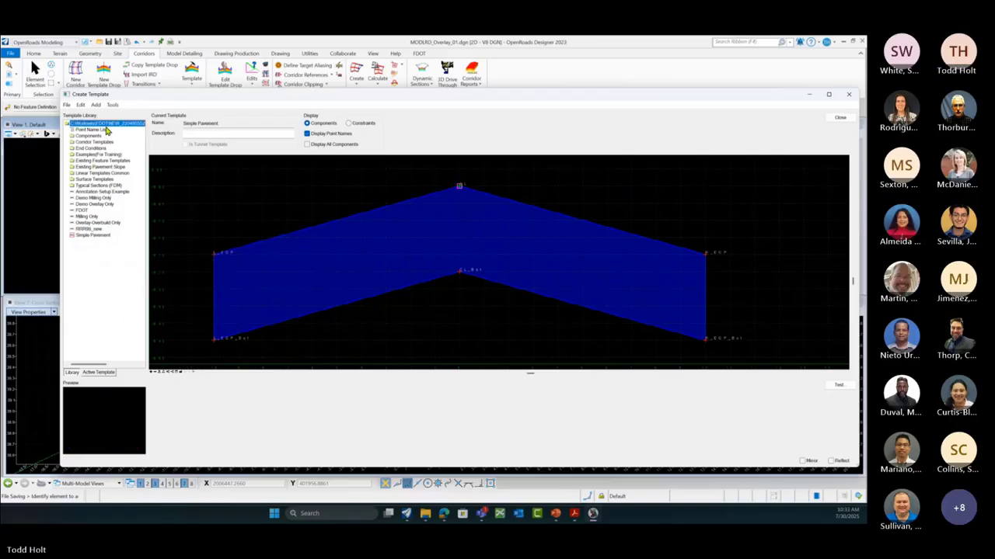
right_click(109, 129)
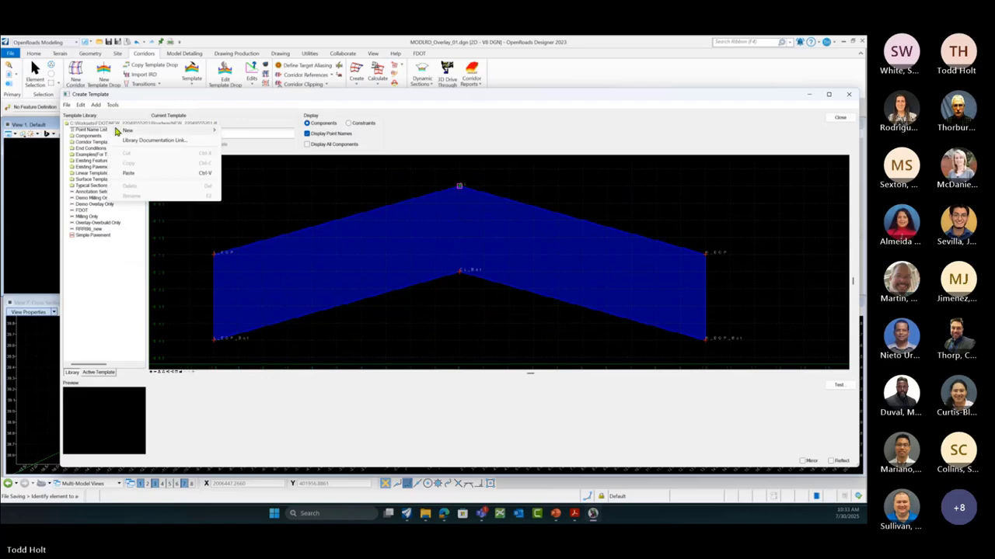
left_click(132, 176)
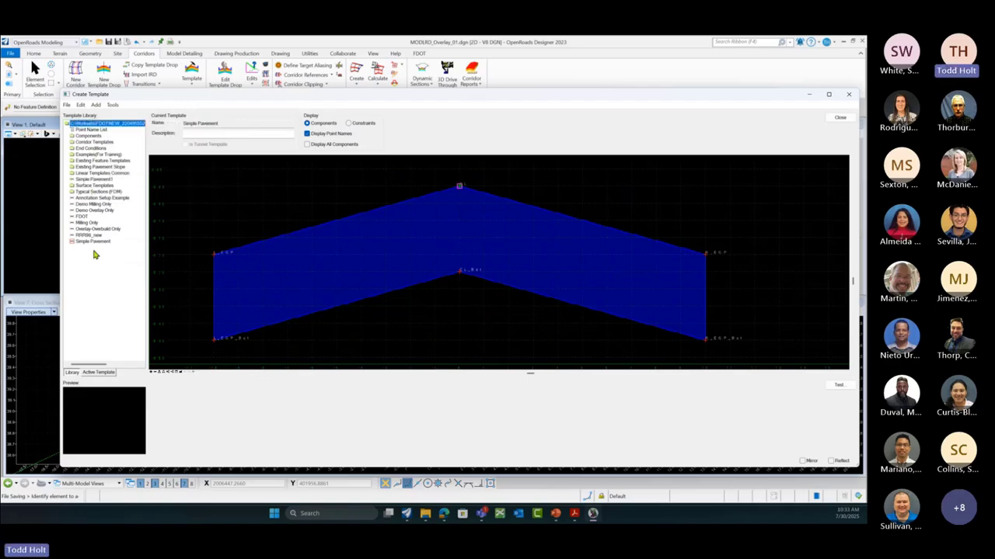
Step: Rename Simple Pavement1 to Simple Pavement Overlay and load it into the editor
left_click(93, 180)
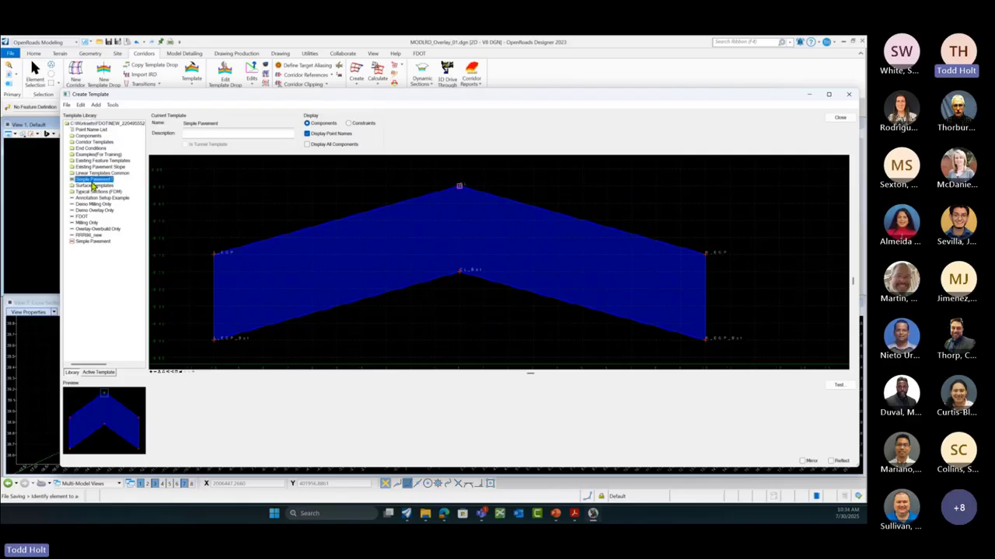
right_click(95, 184)
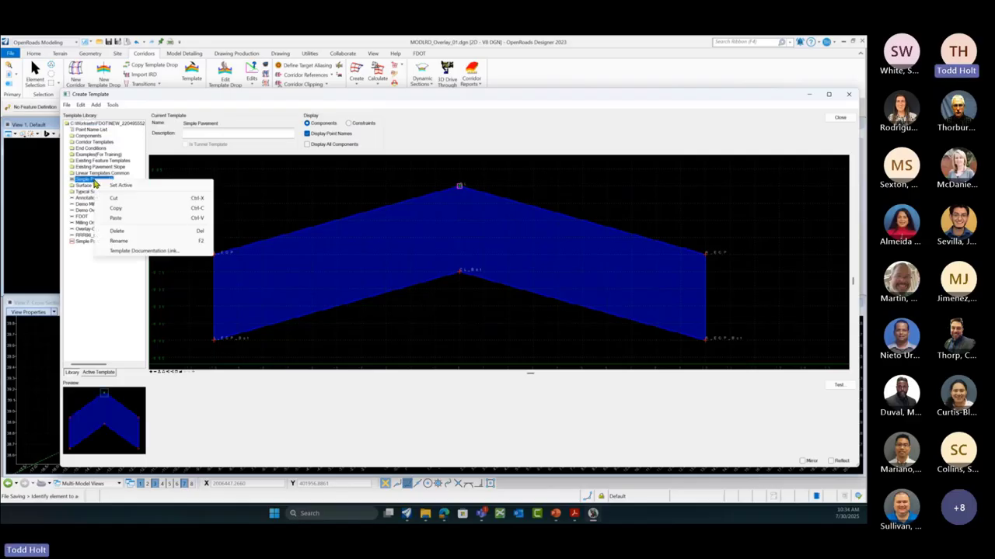
left_click(117, 241)
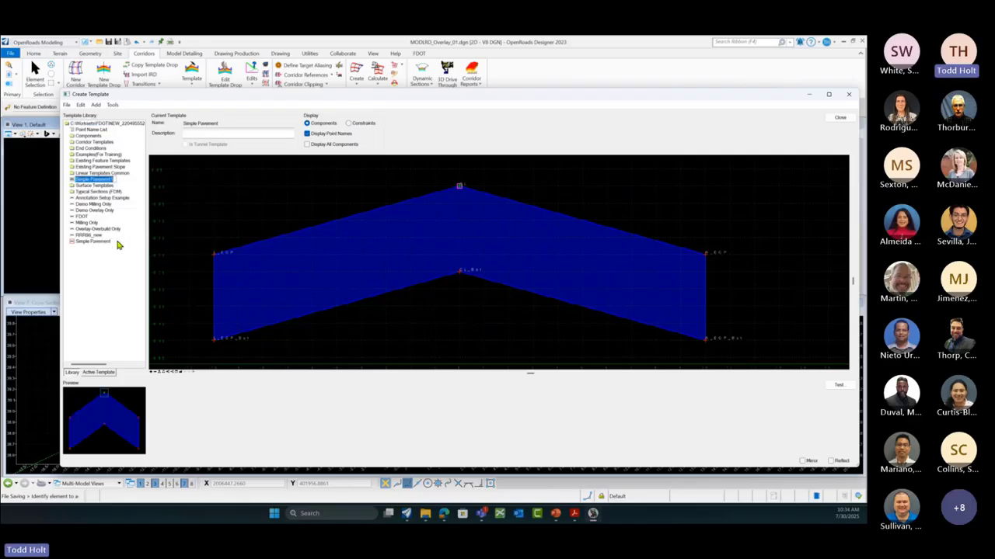
key("Right")
key("BackSpace")
type("Overlay")
double_click(76, 180)
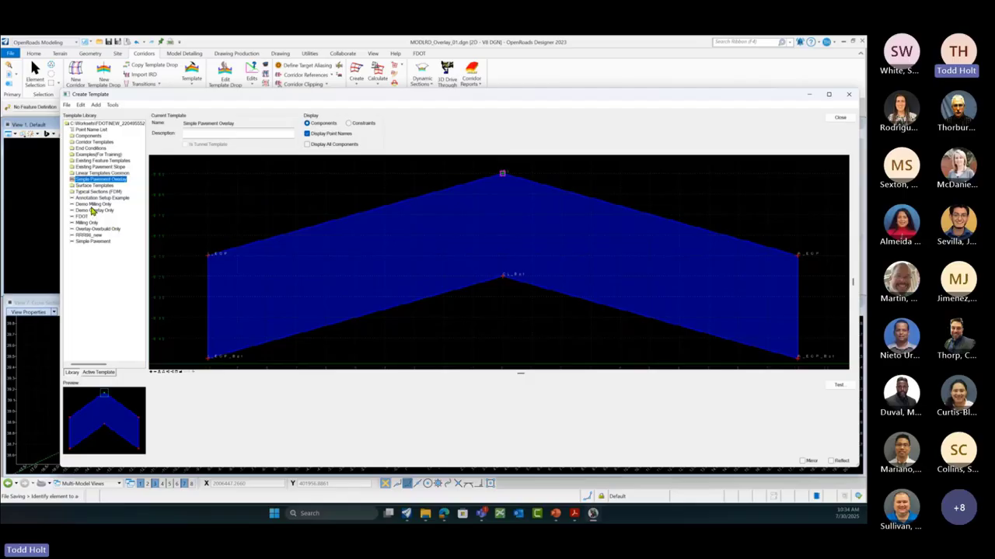
Step: Merge the Demo Overlay Only shape beneath the pavement, then start end-condition testing
left_click(93, 210)
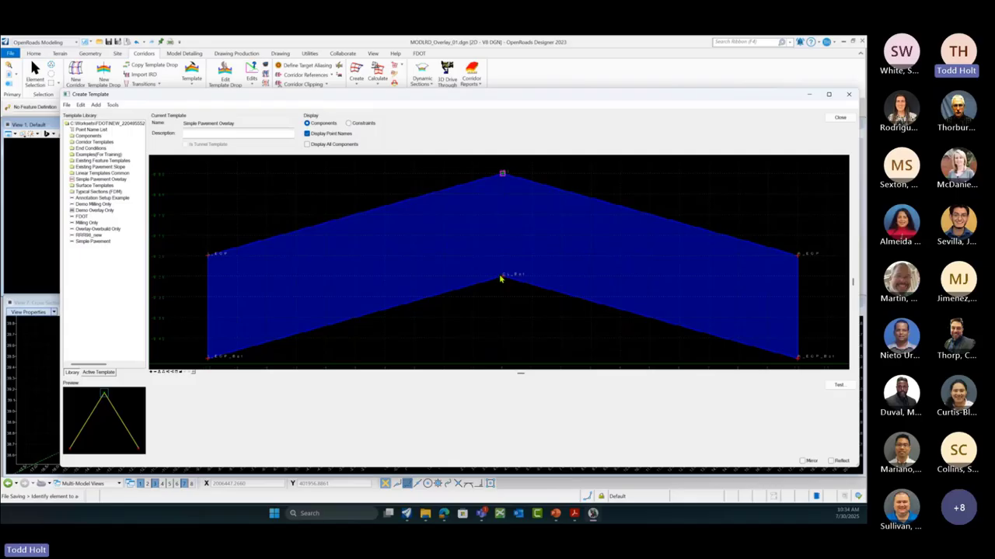
scroll(500, 210, "down", 2)
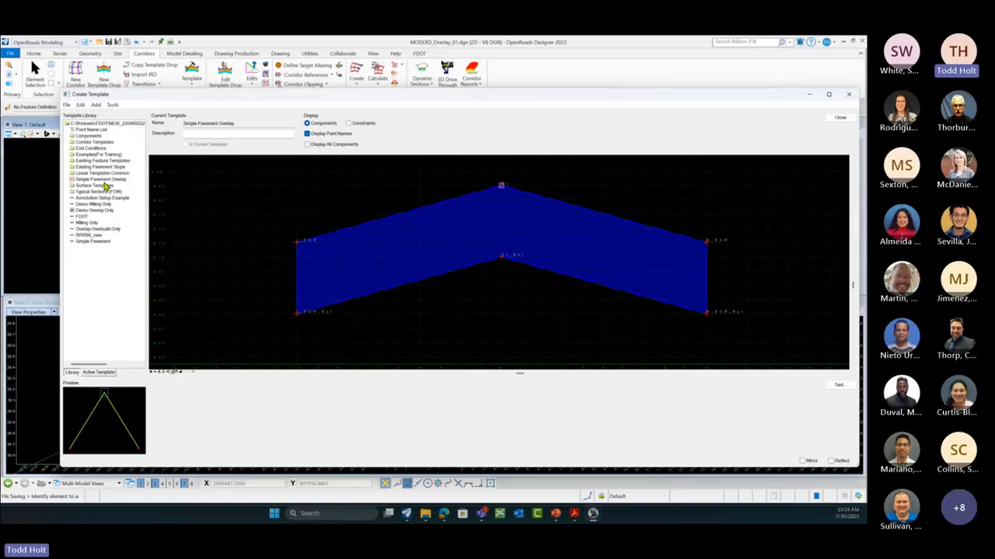
left_click_drag(122, 410, 502, 261)
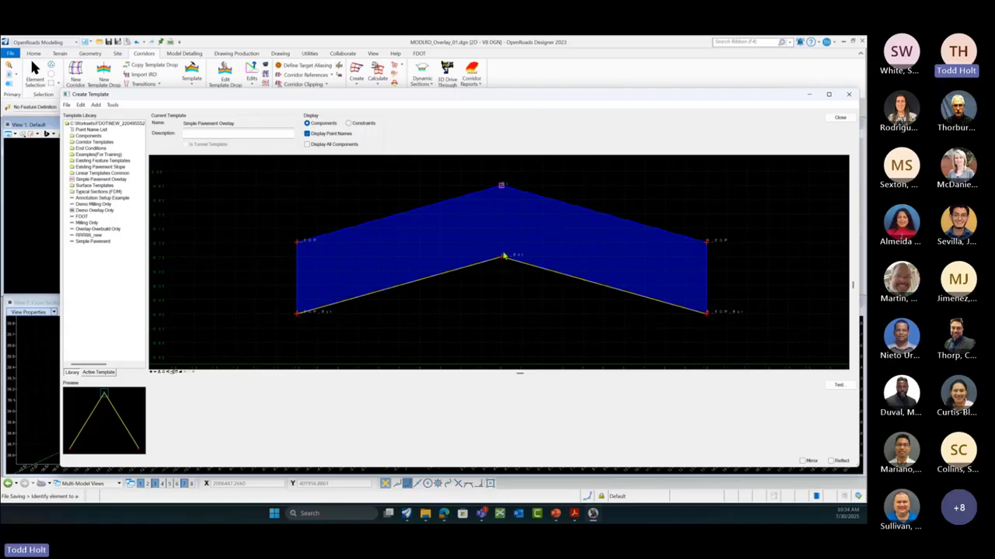
mouse_move(567, 206)
mouse_move(498, 254)
left_click(839, 387)
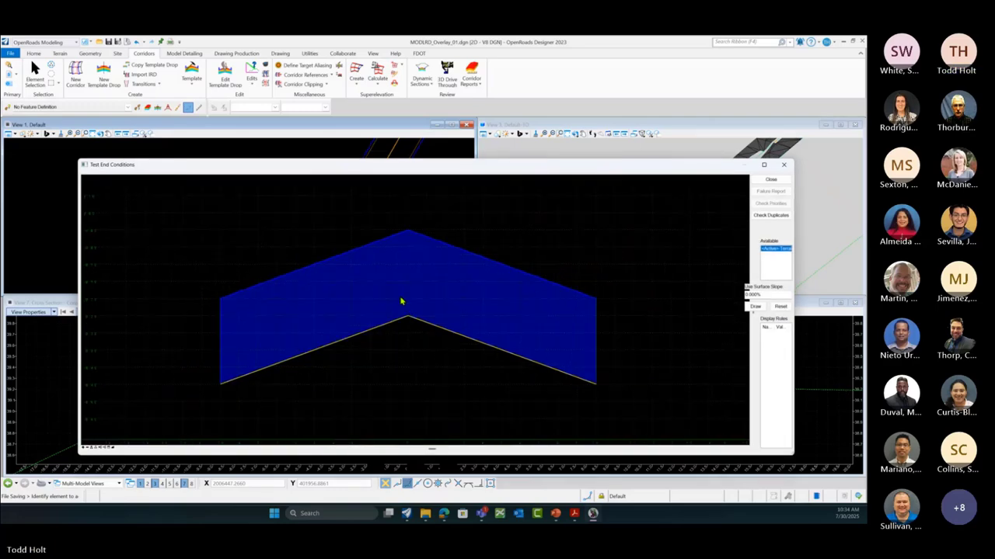
Step: Draw and reset a test surface beneath Simple Pavement Overlay, then finish testing
left_click(756, 306)
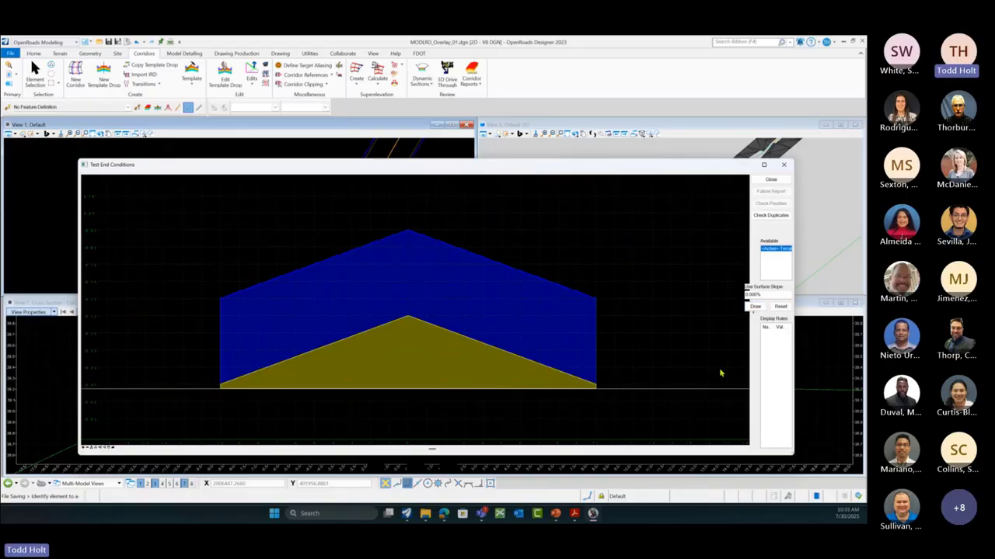
left_click(779, 306)
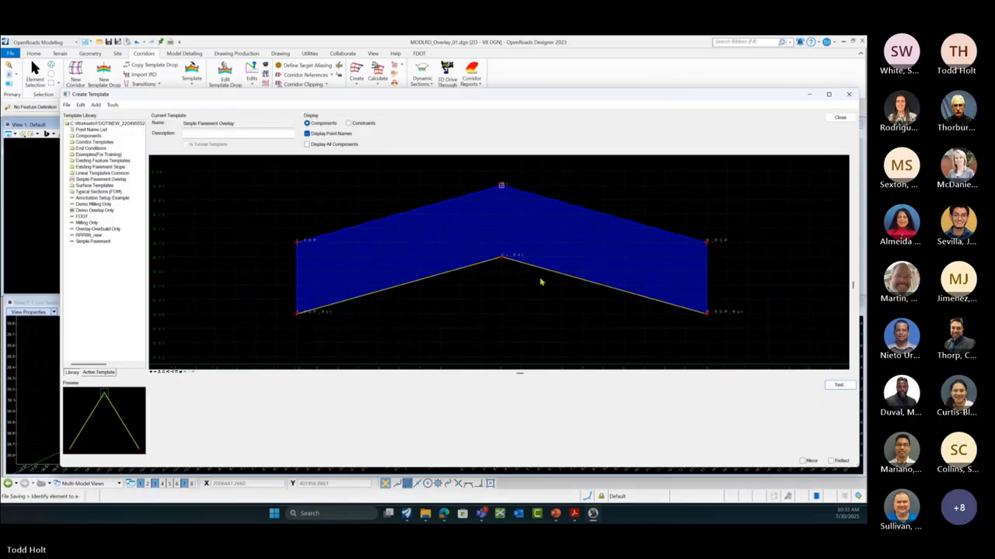
left_click(771, 180)
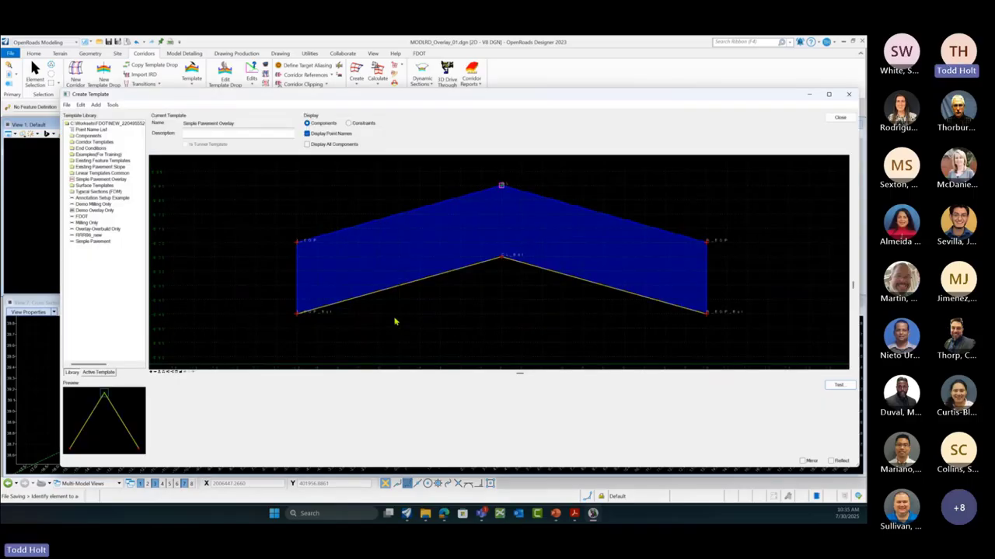
Step: Save the template library and close the template editor
left_click(67, 105)
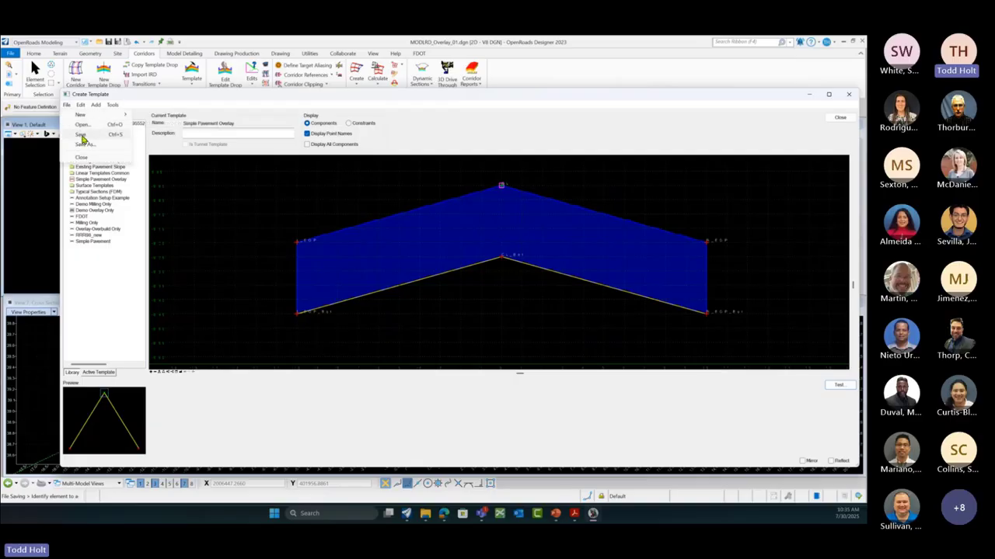
left_click(332, 271)
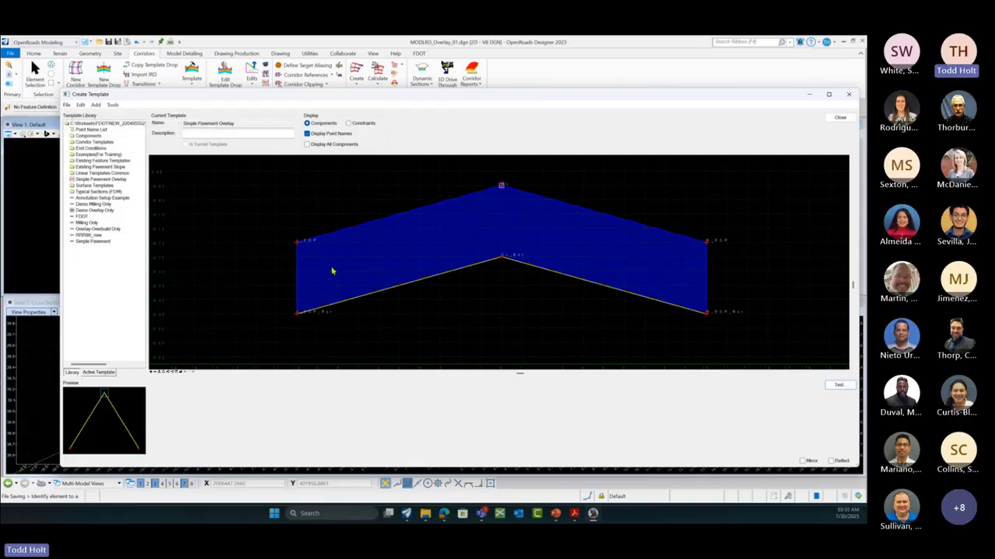
left_click(840, 118)
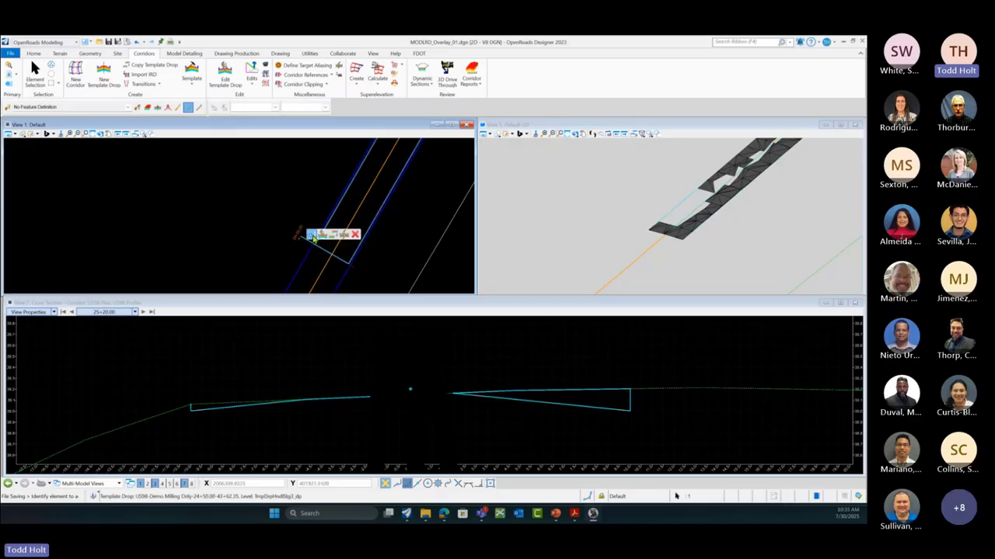
Step: Swap the template drop from Demo Milling Only to Simple Pavement Overlay and advance the cross section
left_click(311, 235)
left_click(393, 221)
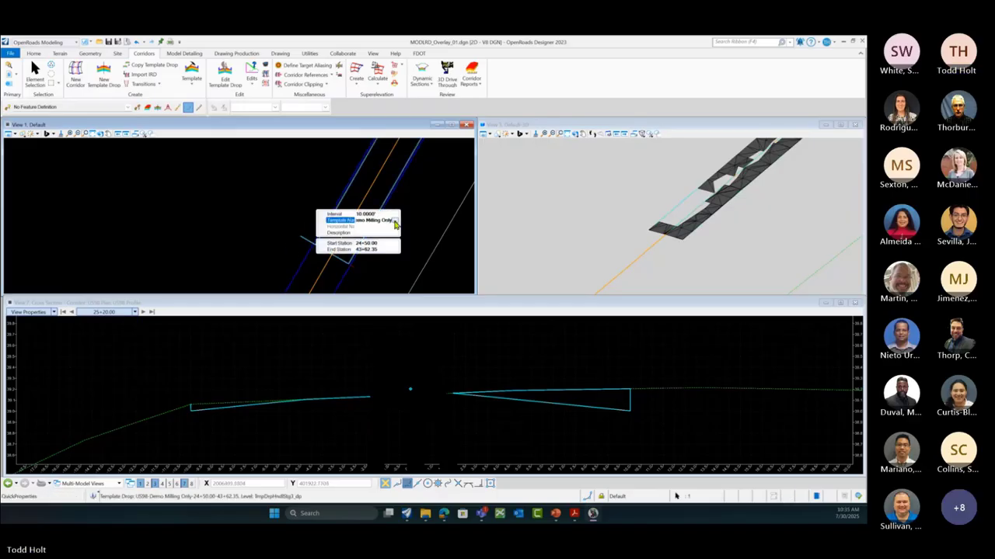
left_click(395, 221)
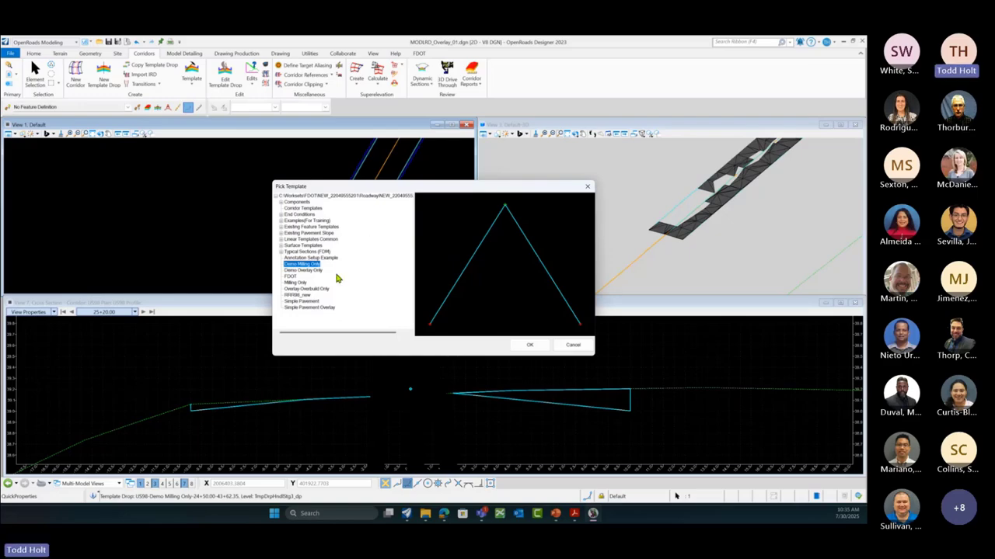
left_click(324, 307)
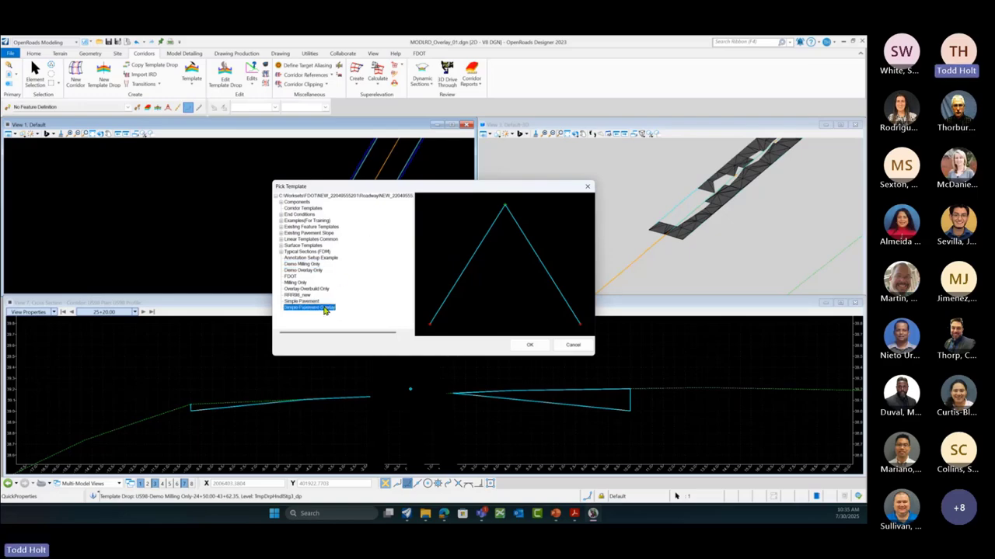
left_click(536, 346)
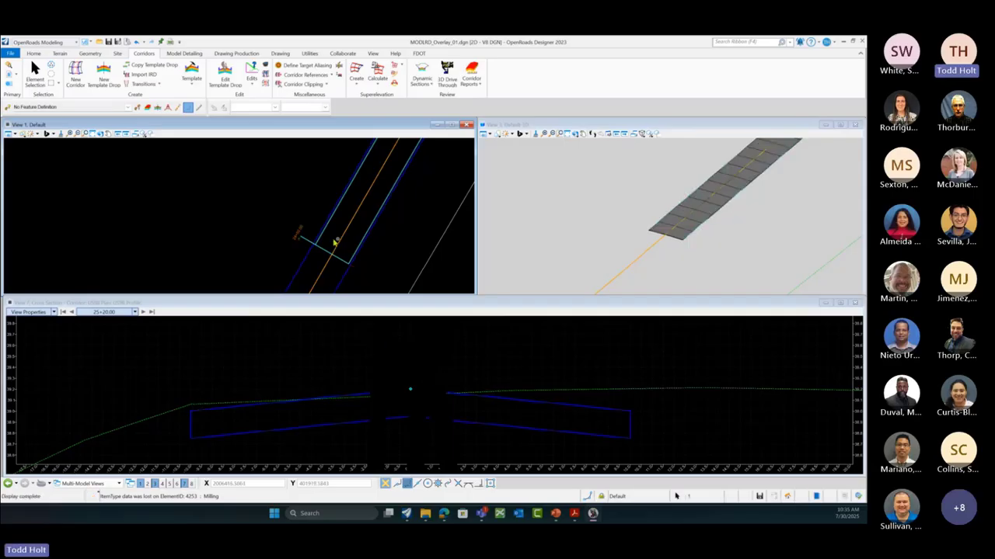
left_click(143, 312)
Step: Advance the US98 cross section to station 27+60.00 and uncover the Overlay and Stripping file behind
left_click(143, 312)
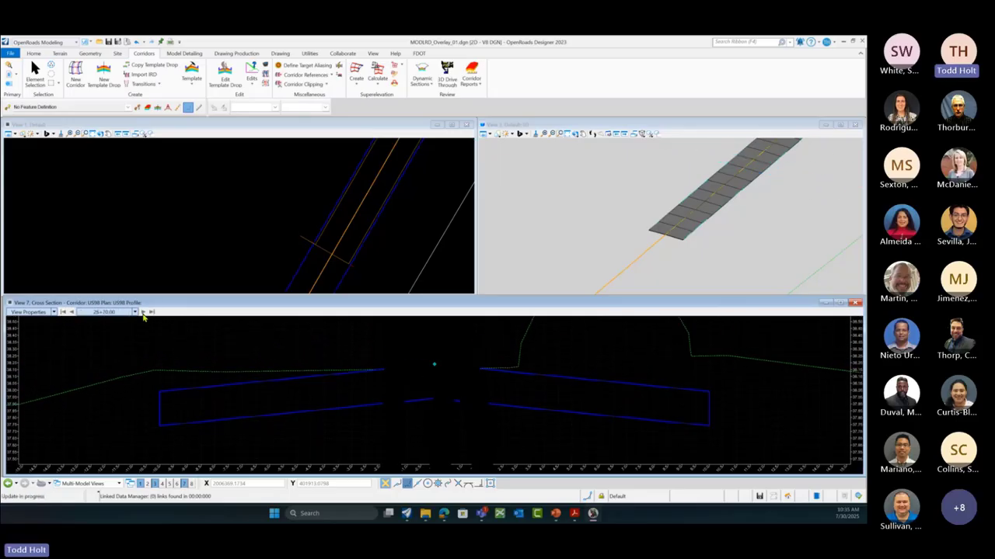
left_click(143, 313)
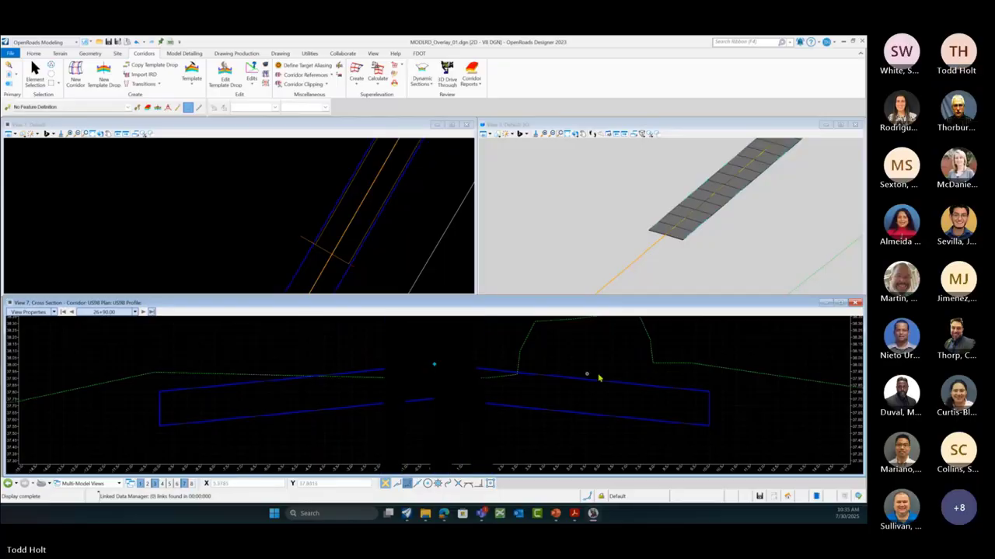
scroll(626, 379, "down", 3)
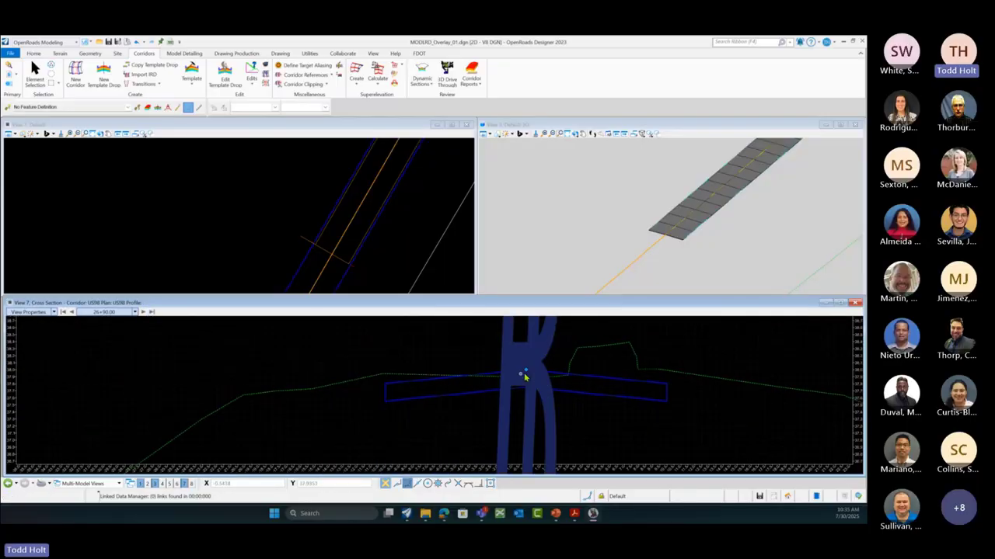
scroll(205, 240, "down", 3)
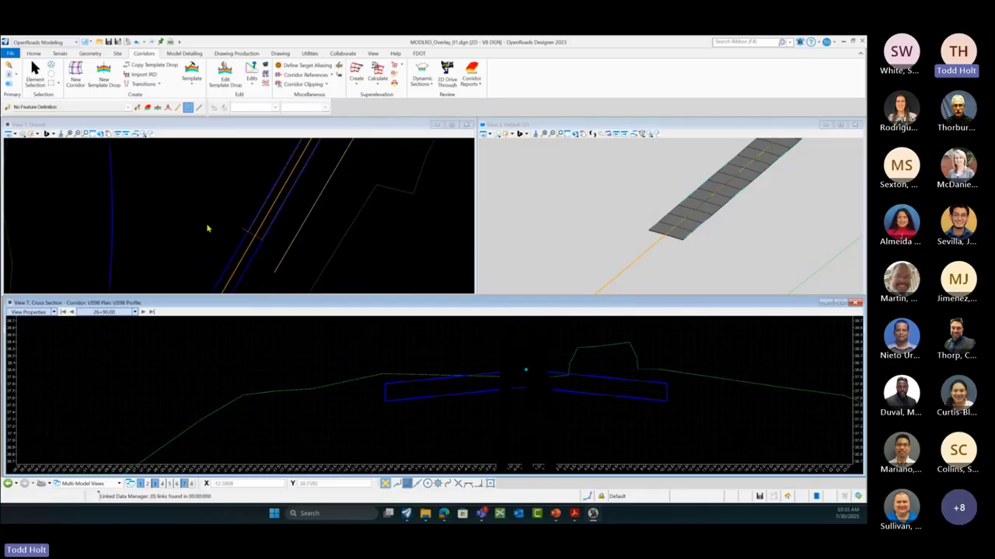
scroll(631, 260, "down", 5)
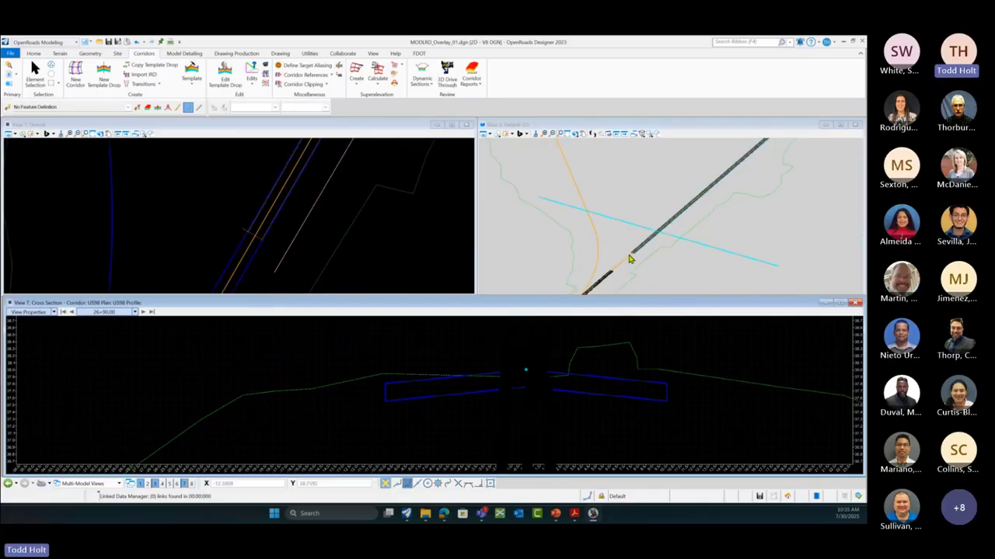
left_click(143, 312)
left_click(143, 311)
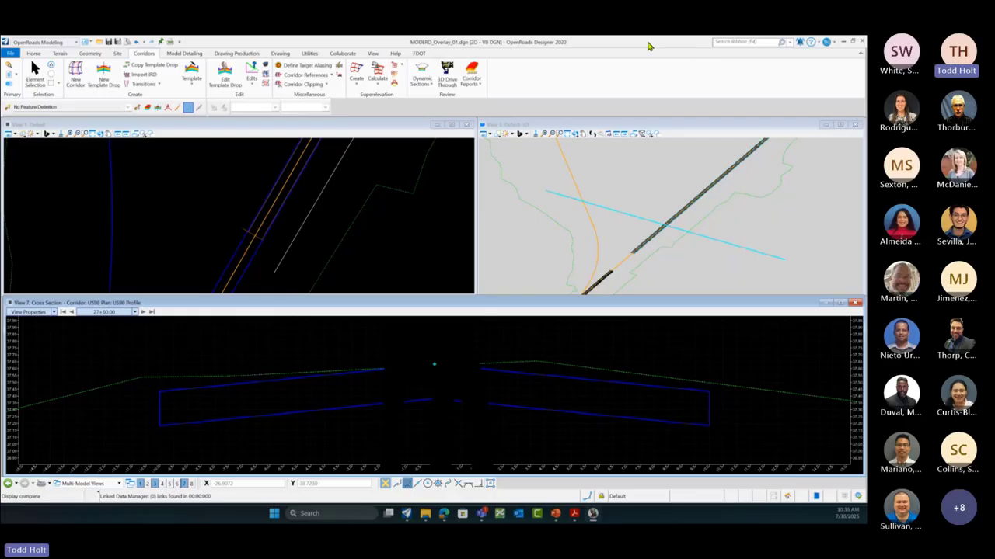
left_click_drag(649, 46, 865, 211)
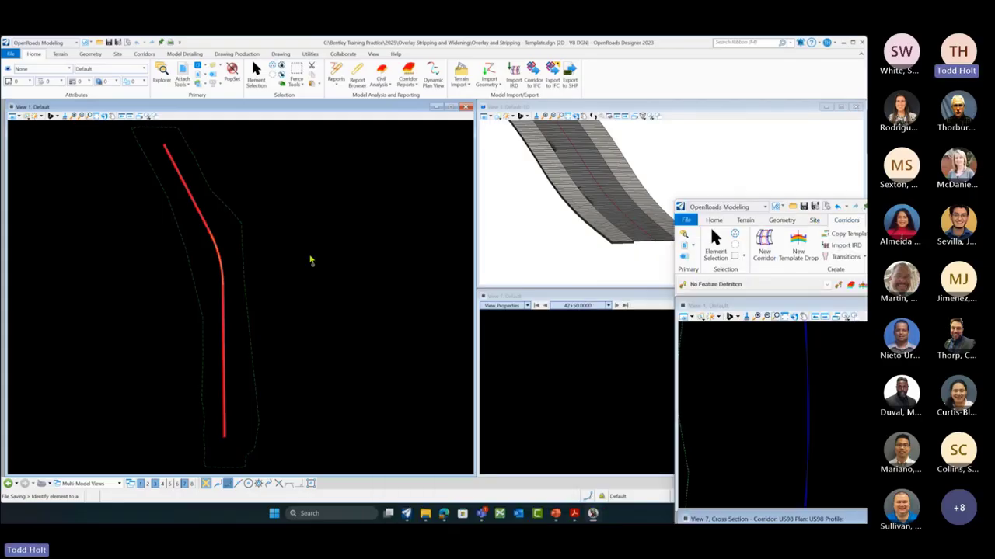
Step: Bring the Overlay and Stripping file forward and open Corridors > Template > Create Template
scroll(311, 261, "down", 2)
scroll(259, 390, "up", 4)
left_click(353, 340)
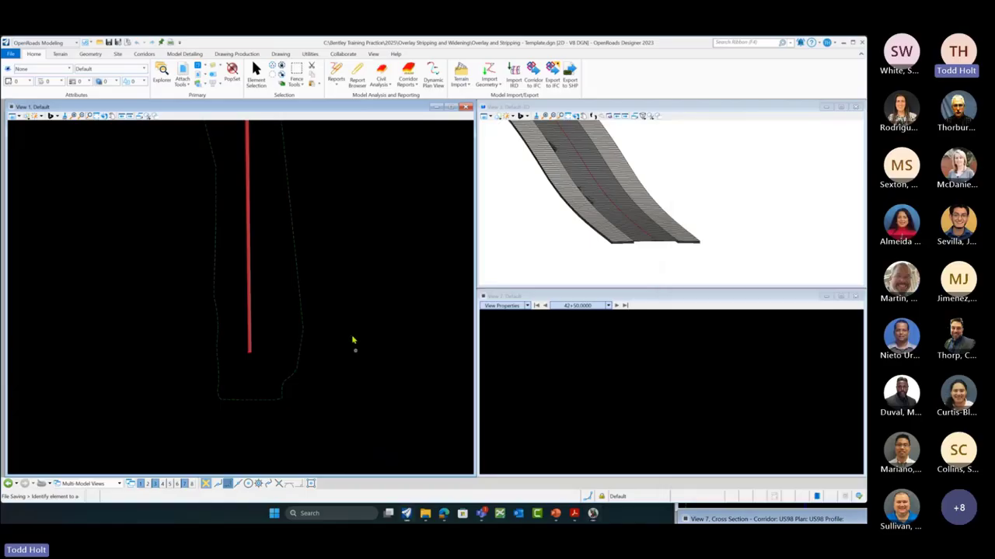
left_click(144, 58)
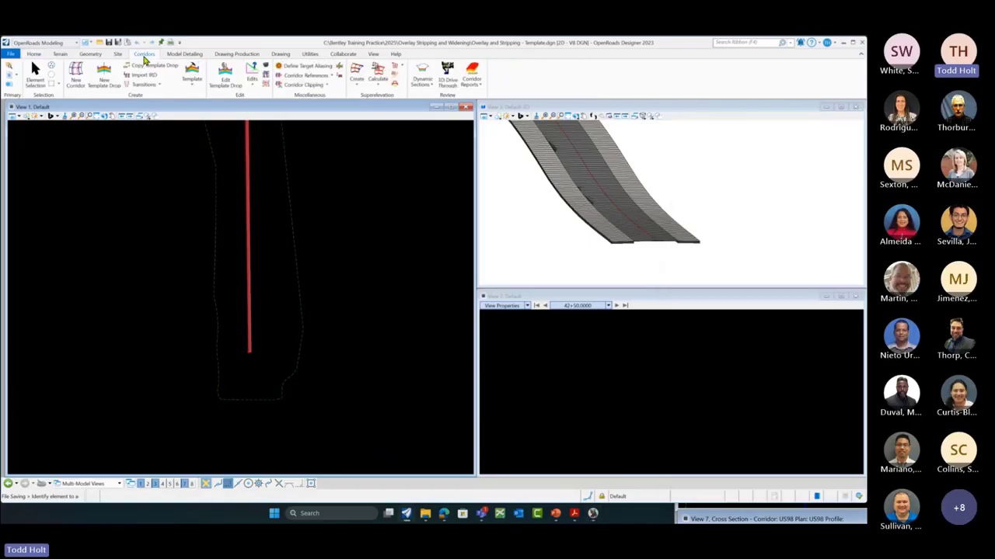
left_click(191, 80)
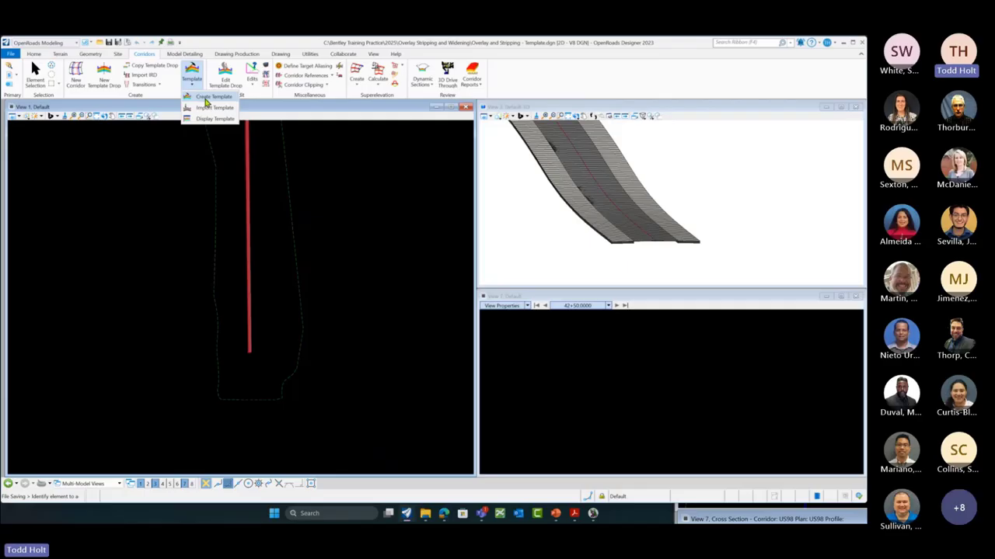
left_click(206, 101)
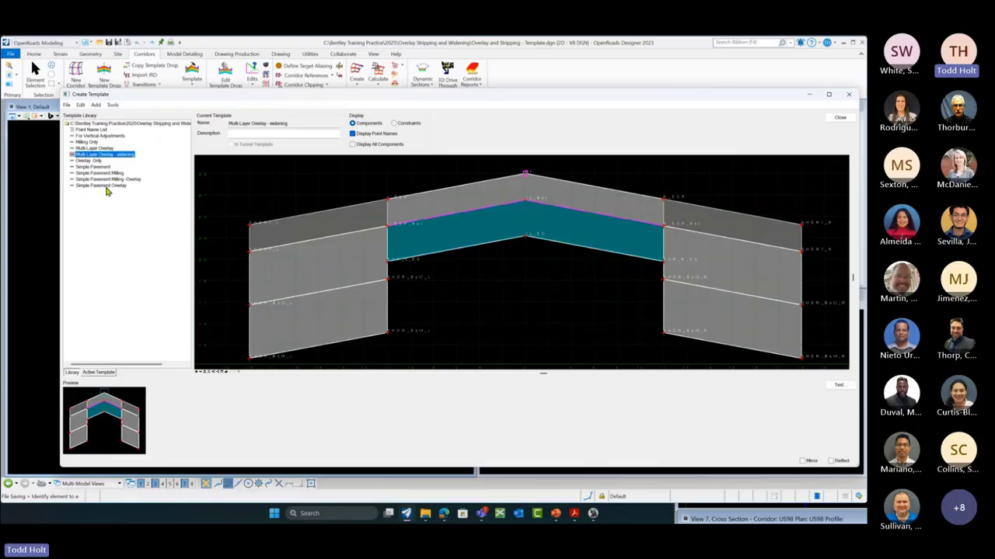
Step: Preview Milling Only, Multi-Layer Overlay and Overlay Only, then load Simple Pavement Overlay
left_click(101, 185)
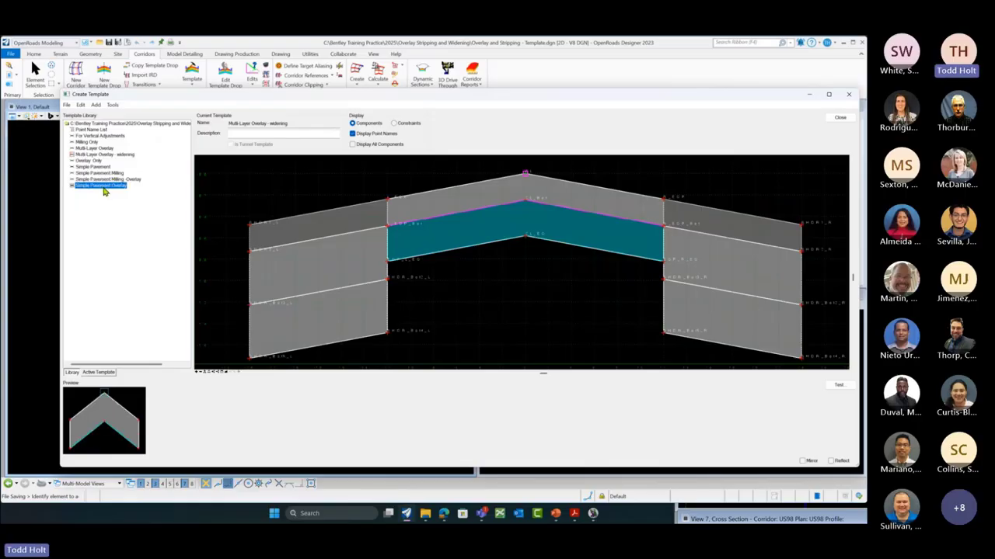
left_click(89, 143)
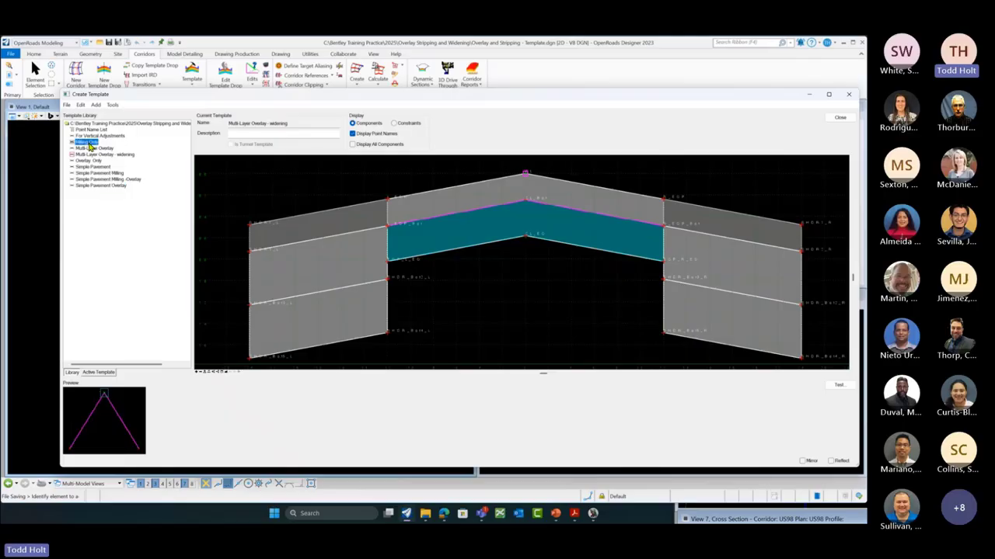
left_click(92, 149)
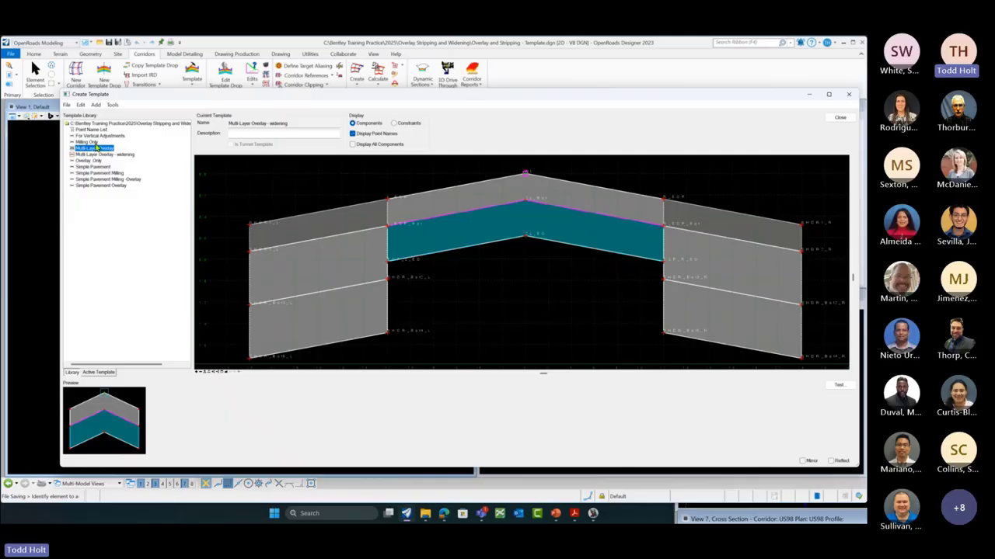
left_click(89, 161)
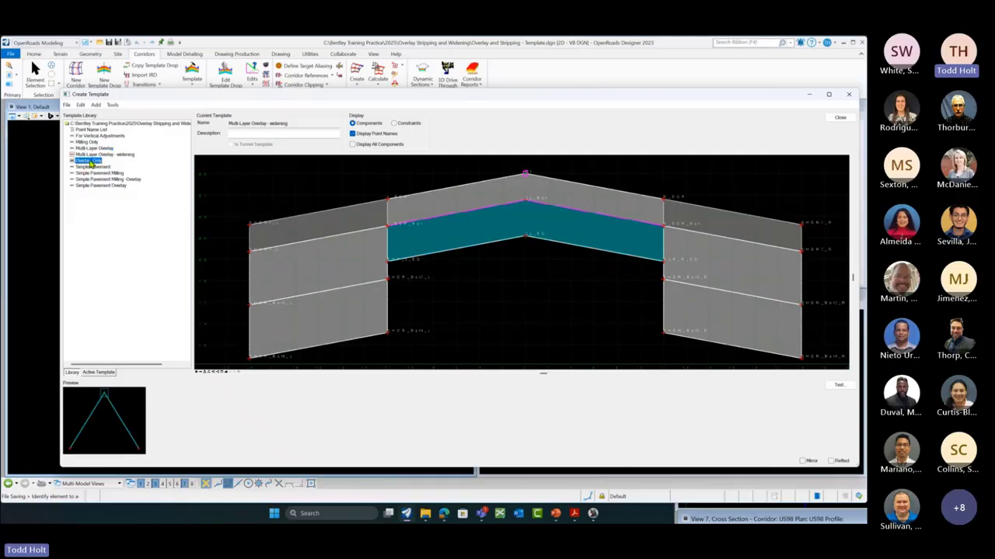
left_click(114, 188)
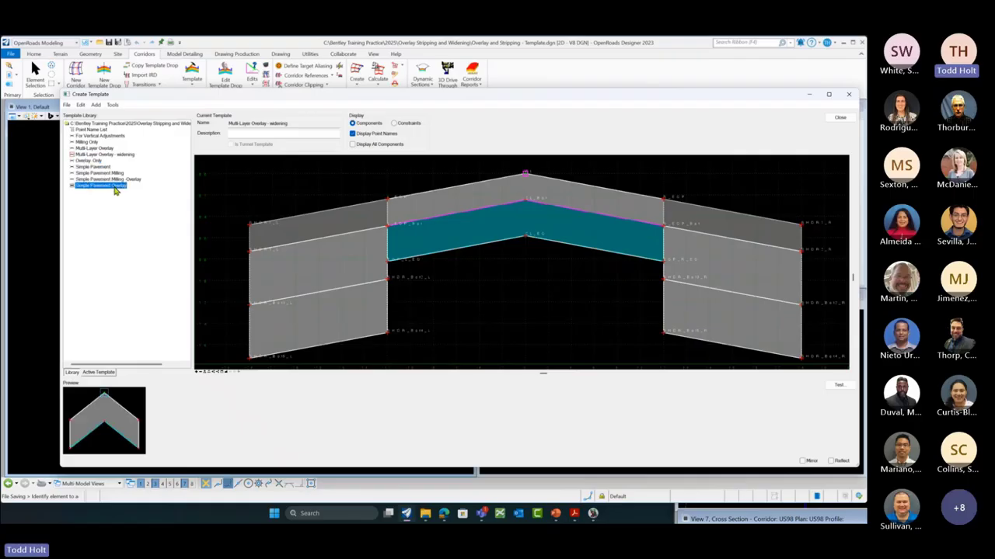
double_click(115, 188)
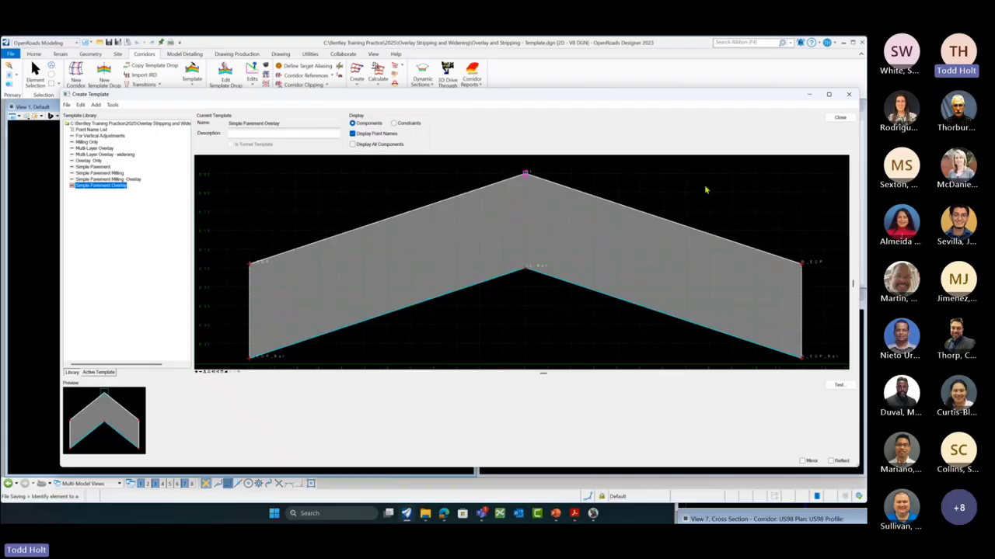
Step: Close the editor and change the drop's template from Multi-Layer Overlay - widening to Simple Pavement Overlay
left_click(840, 117)
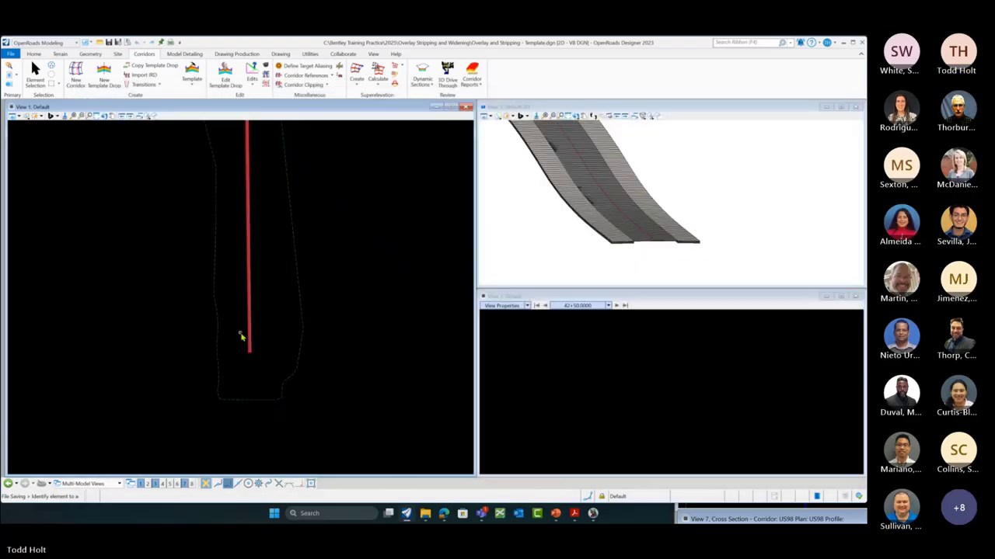
scroll(250, 351, "up", 4)
scroll(254, 352, "up", 1)
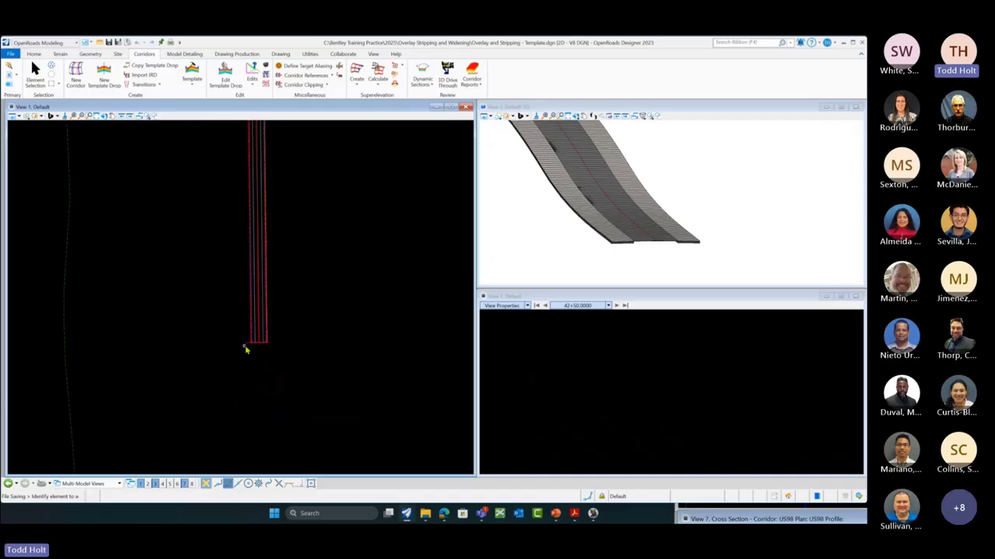
scroll(250, 349, "up", 1)
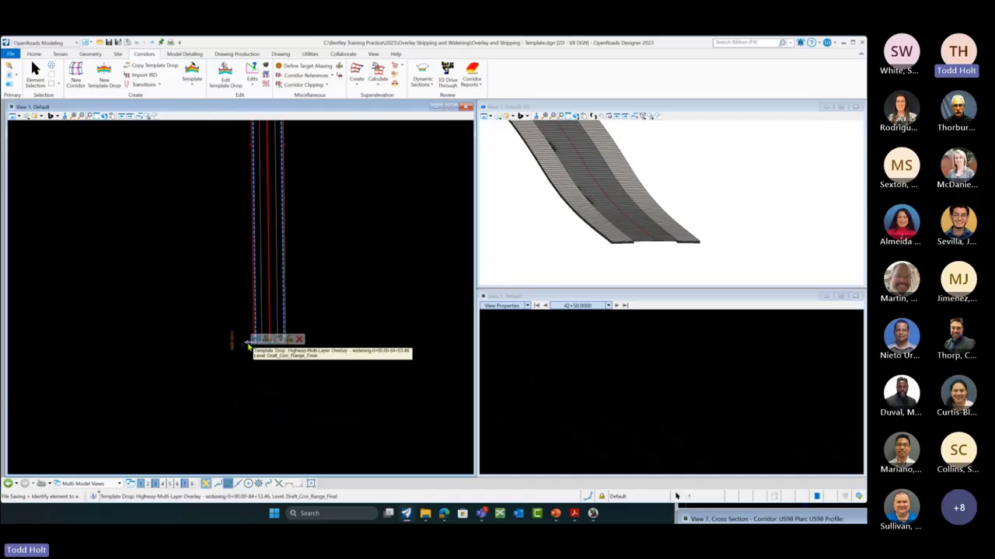
left_click(248, 346)
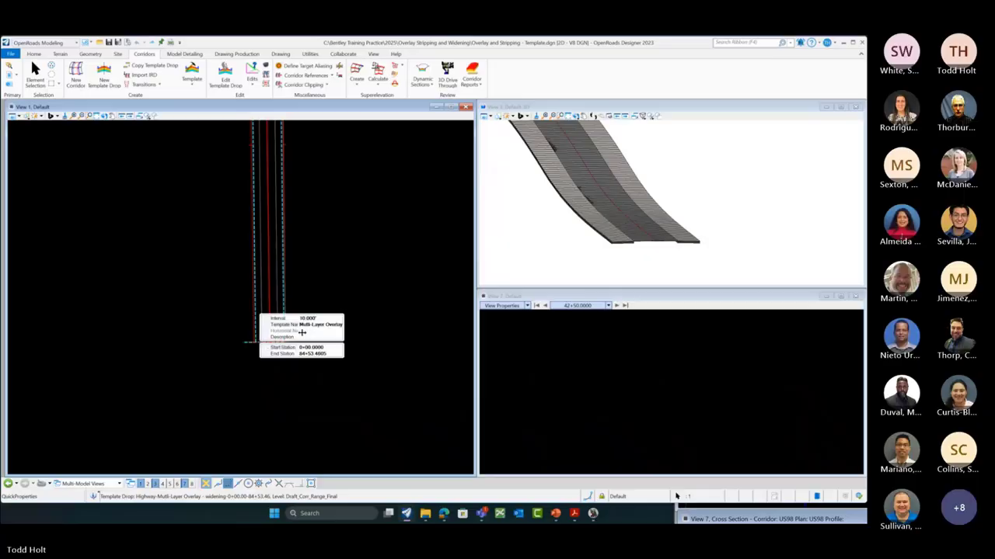
left_click(337, 326)
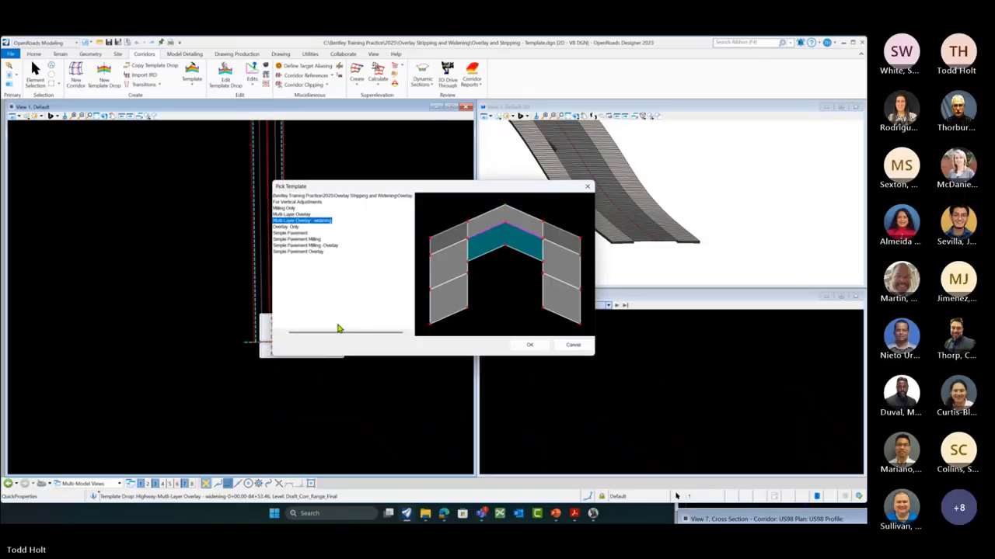
left_click(313, 252)
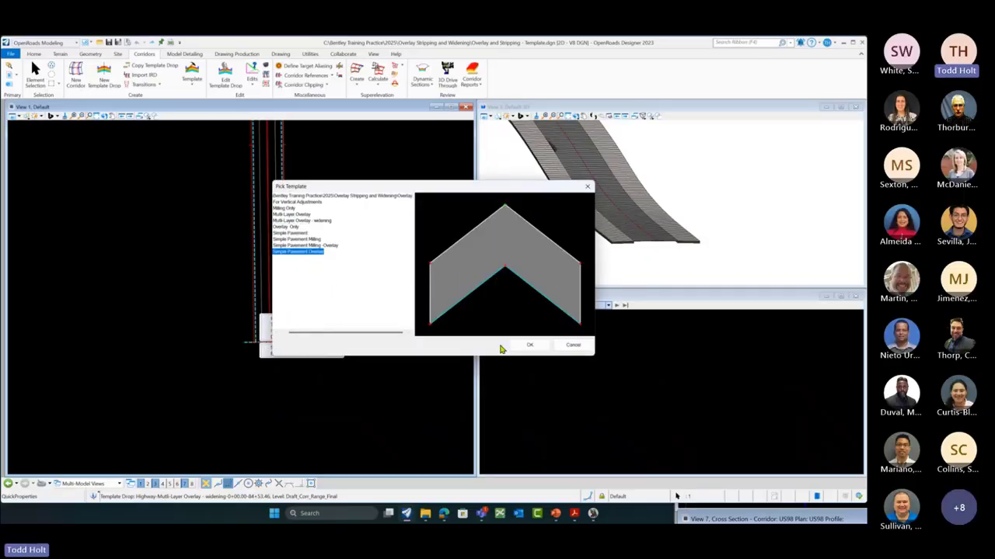
left_click(528, 345)
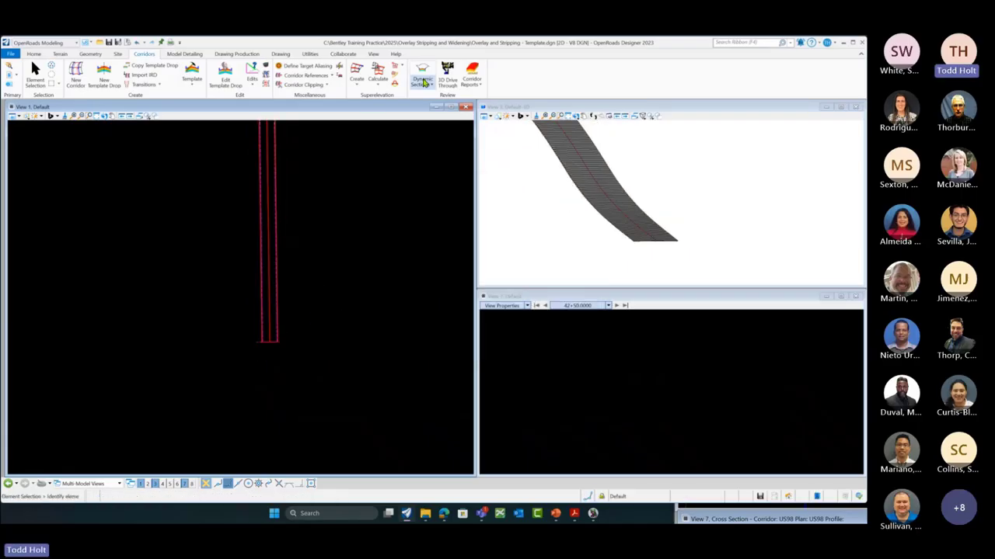
Step: Open a dynamic cross section of the corridor in View 7
left_click(422, 72)
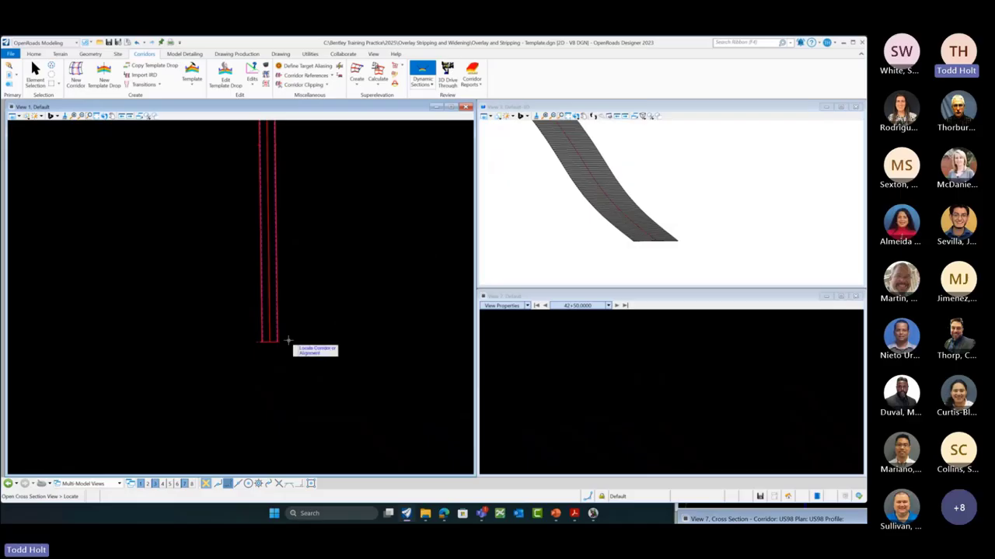
left_click(268, 341)
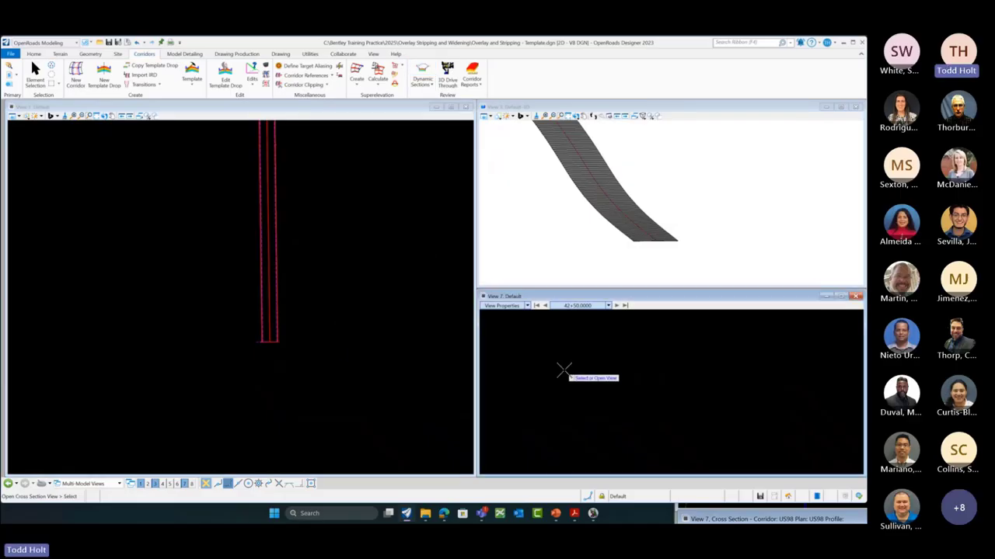
left_click(563, 372)
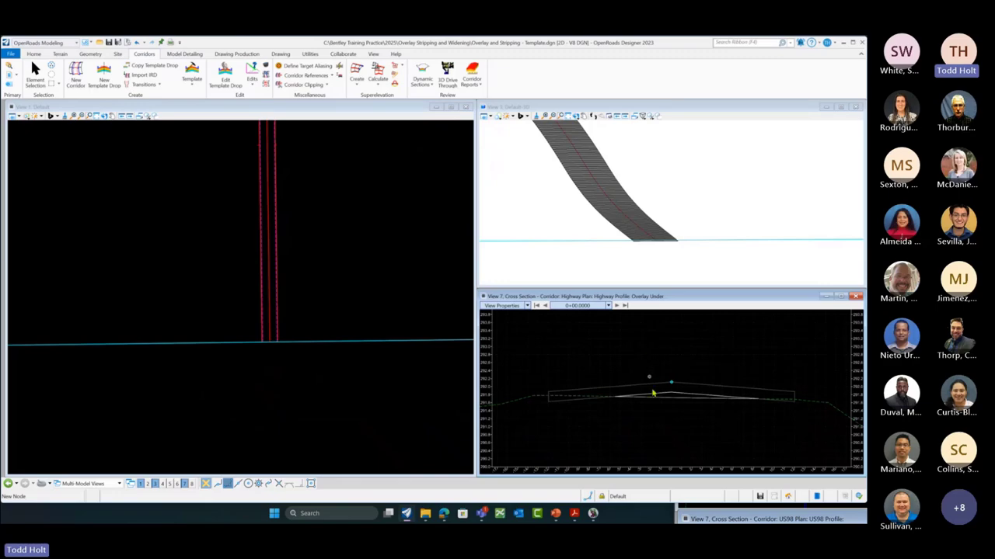
scroll(691, 402, "up", 1)
scroll(758, 369, "down", 1)
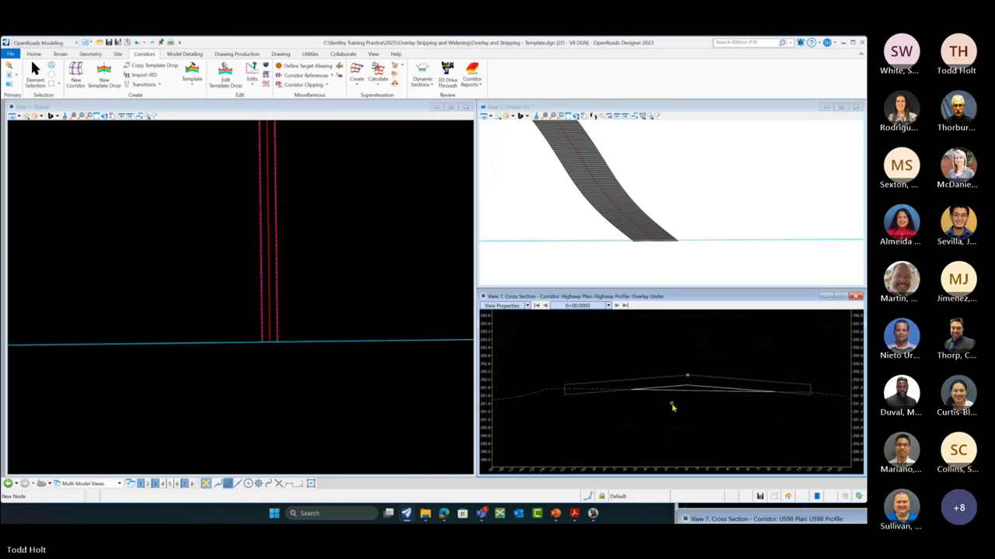
scroll(671, 404, "up", 1)
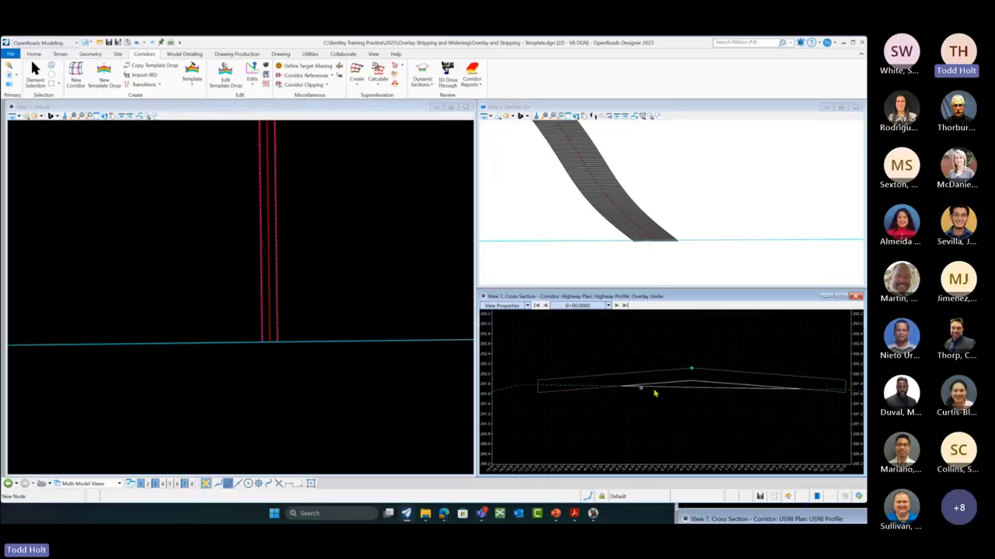
Step: Step the cross section forward station by station to 2+30
mouse_move(691, 385)
left_click(616, 306)
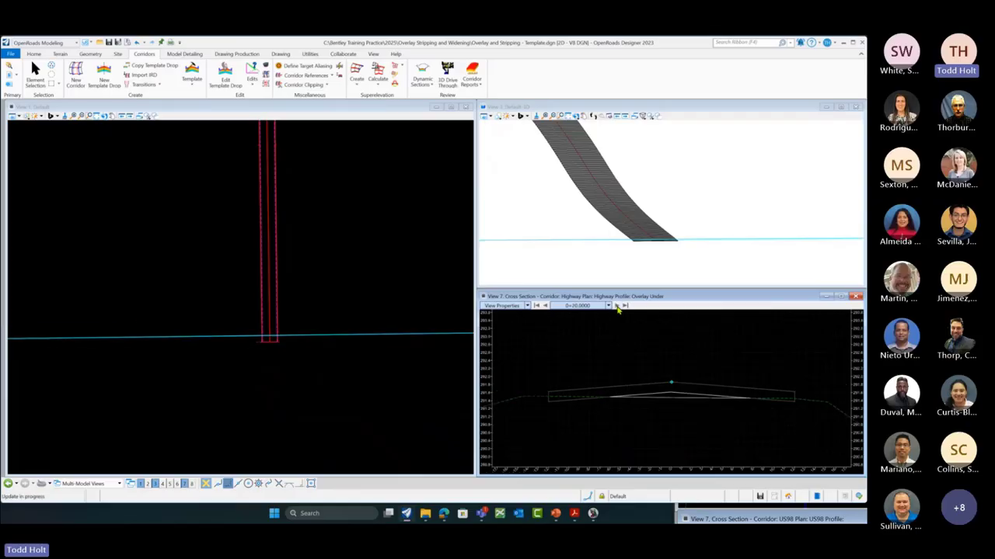
left_click(616, 306)
left_click(616, 306)
left_click(616, 306)
left_click(616, 306)
left_click(616, 305)
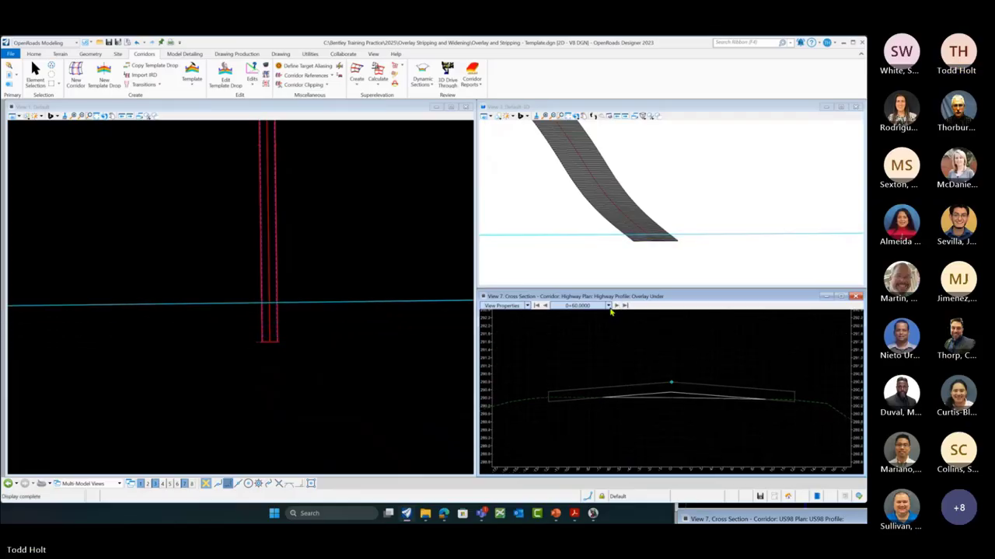
left_click(616, 306)
left_click(616, 306)
left_click(617, 307)
left_click(617, 306)
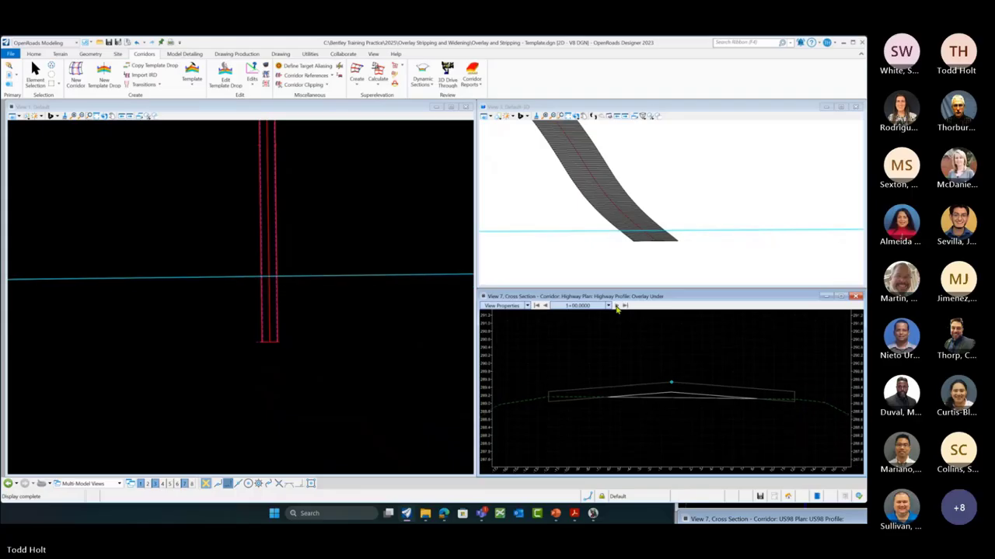
left_click(616, 306)
left_click(616, 306)
left_click(617, 306)
left_click(617, 306)
left_click(616, 306)
left_click(616, 306)
left_click(617, 306)
left_click(616, 306)
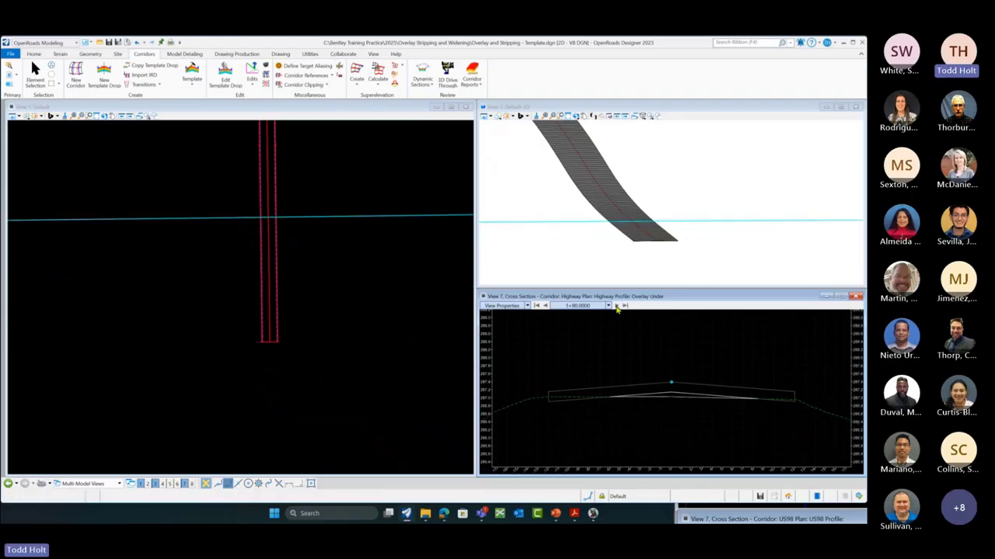
left_click(616, 306)
left_click(616, 306)
left_click(616, 306)
left_click(617, 307)
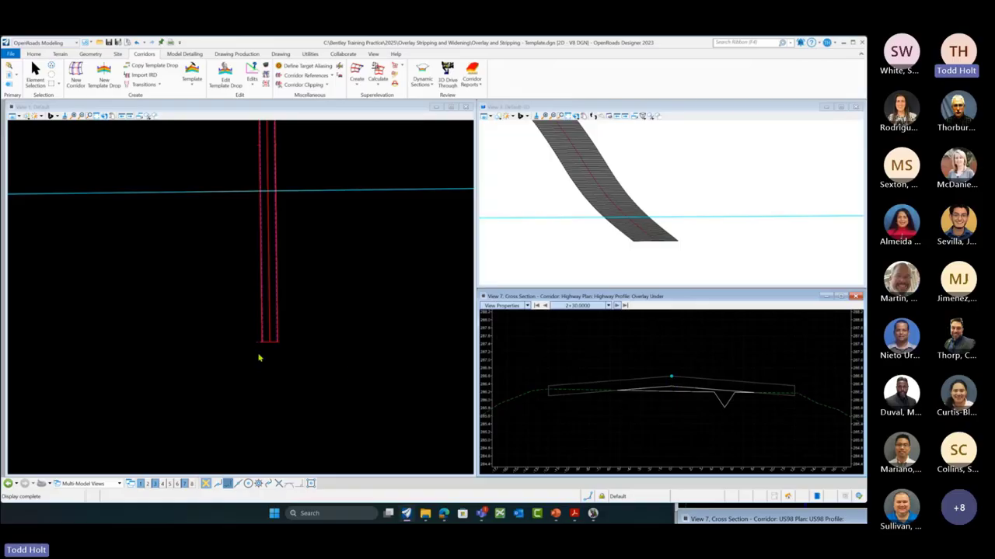
Step: Jump the cross section to station 42+50.00, then bring the MODLRD_Overlay_01.dgn window in front
left_click(608, 305)
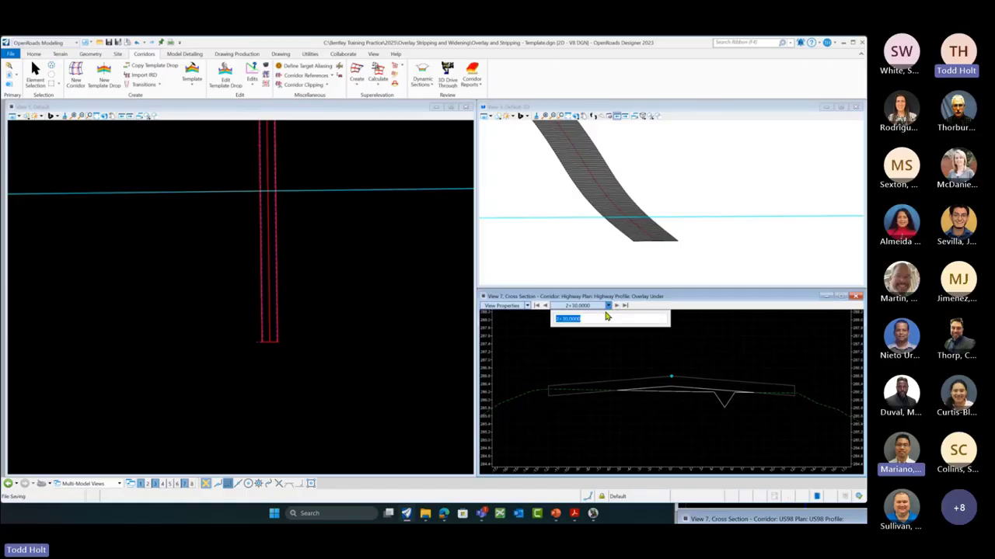
type("42+")
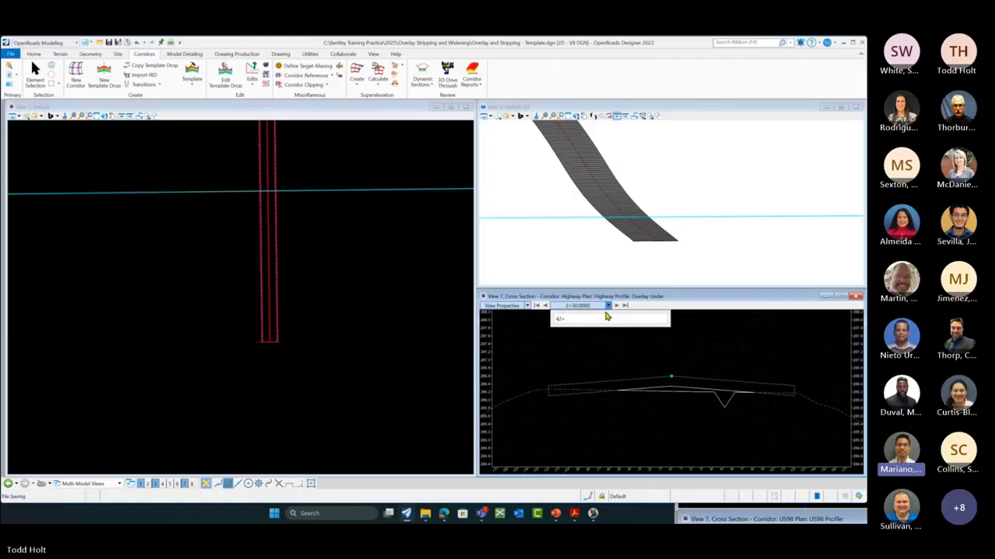
type("50.00")
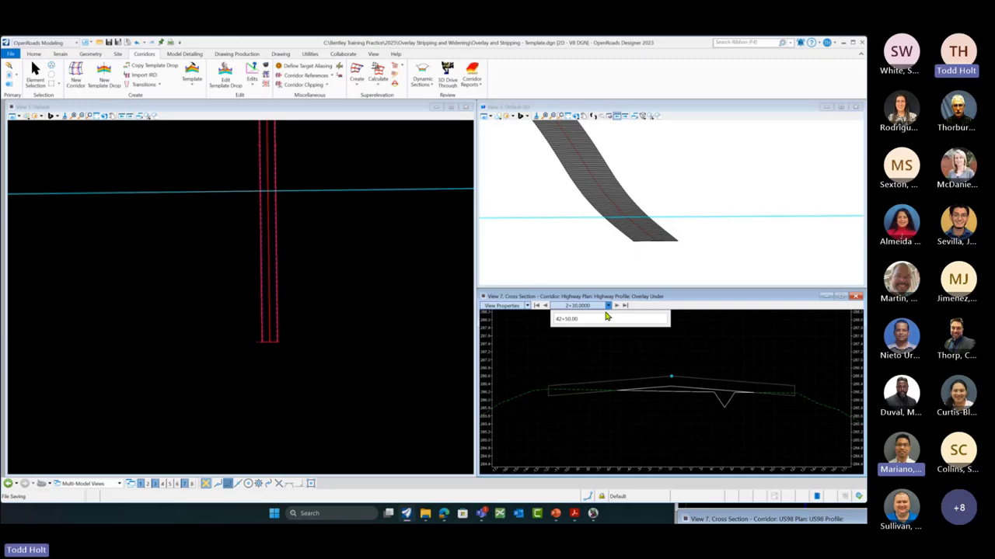
key("Return")
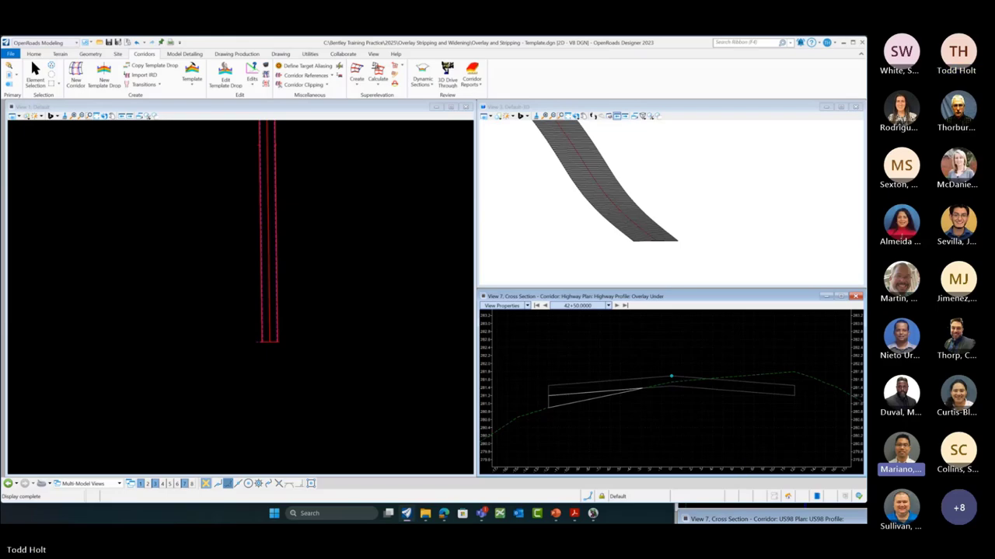
left_click_drag(866, 268, 562, 142)
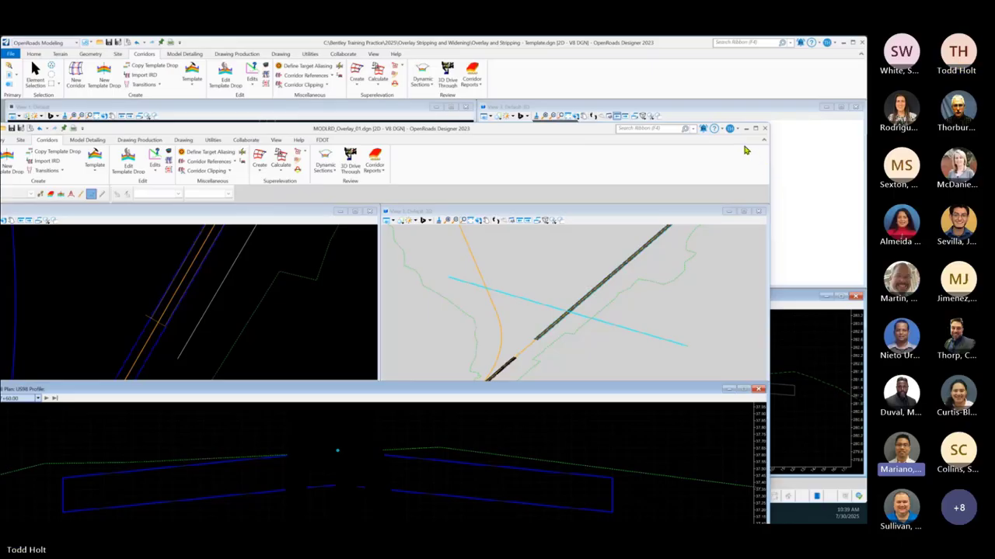
Step: Maximize the MODLRD_Overlay_01.dgn window and make View 1 the active view
mouse_move(755, 130)
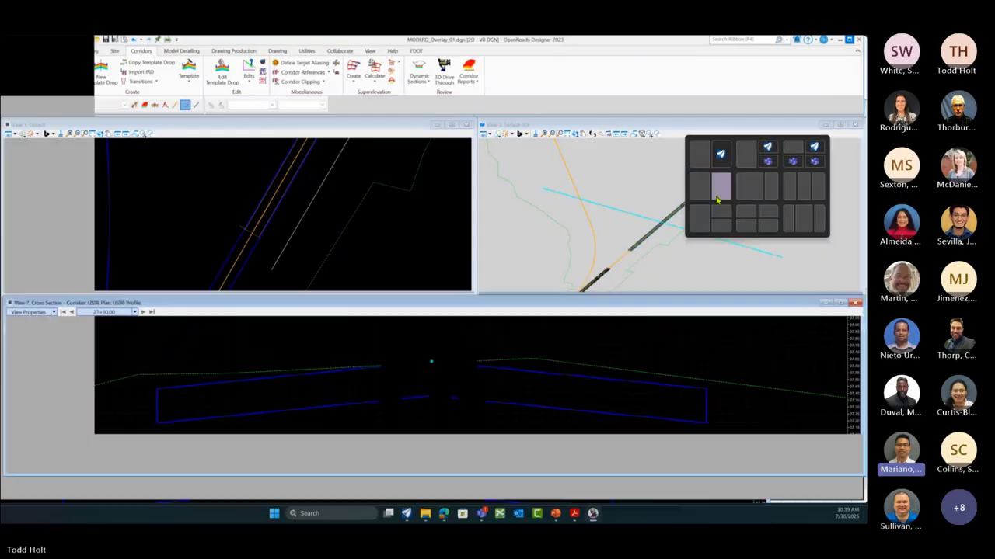
left_click(716, 190)
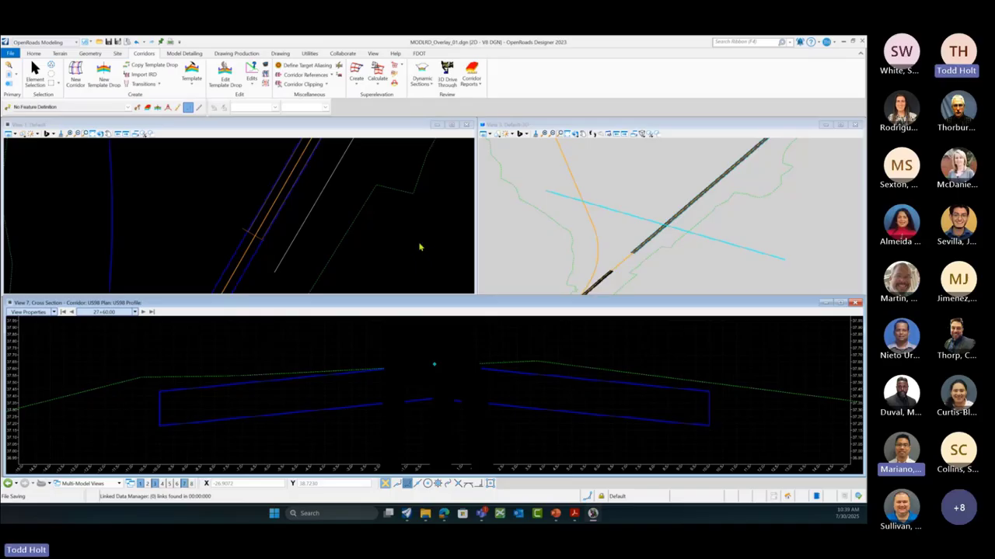
left_click(383, 165)
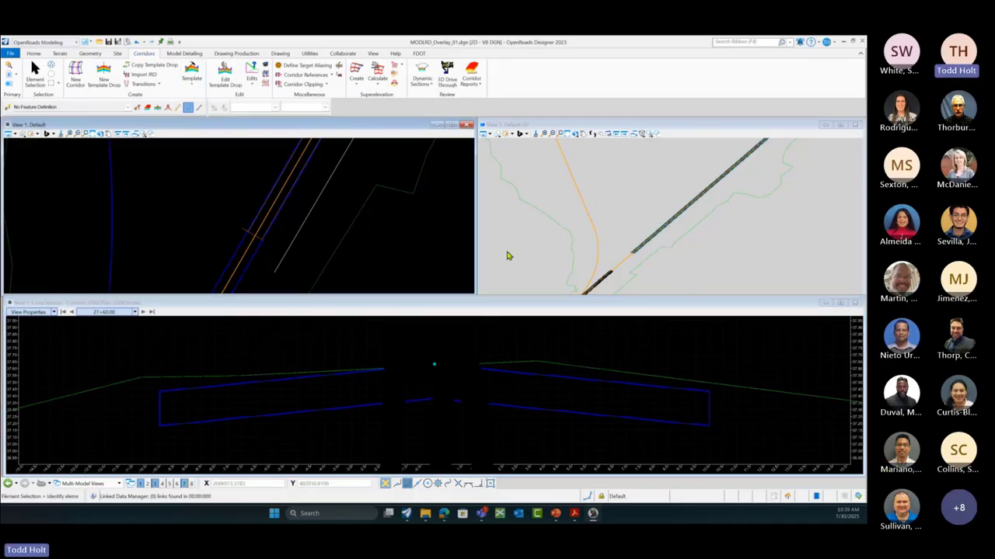
scroll(443, 242, "down", 4)
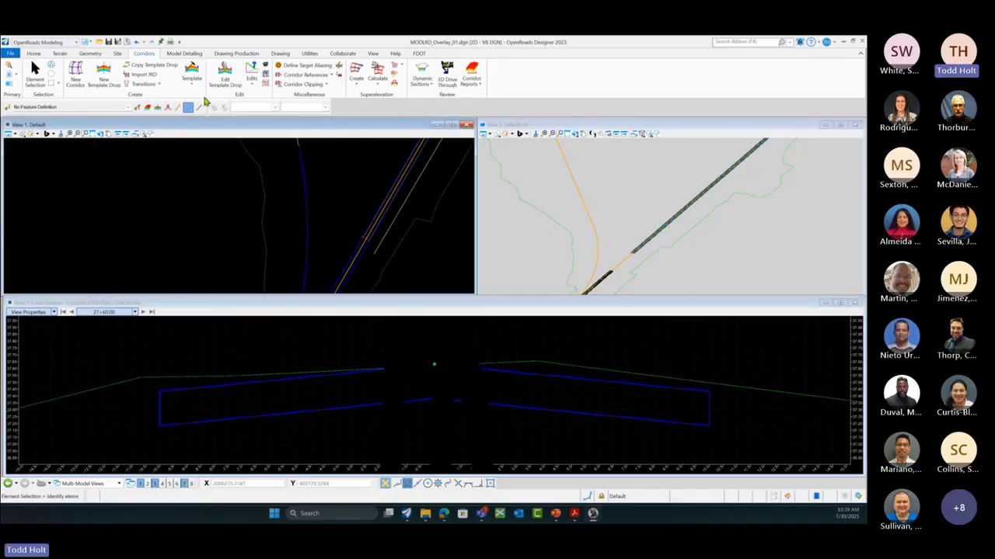
Step: Check the template drop's properties, then open the Create Template editor
left_click(191, 75)
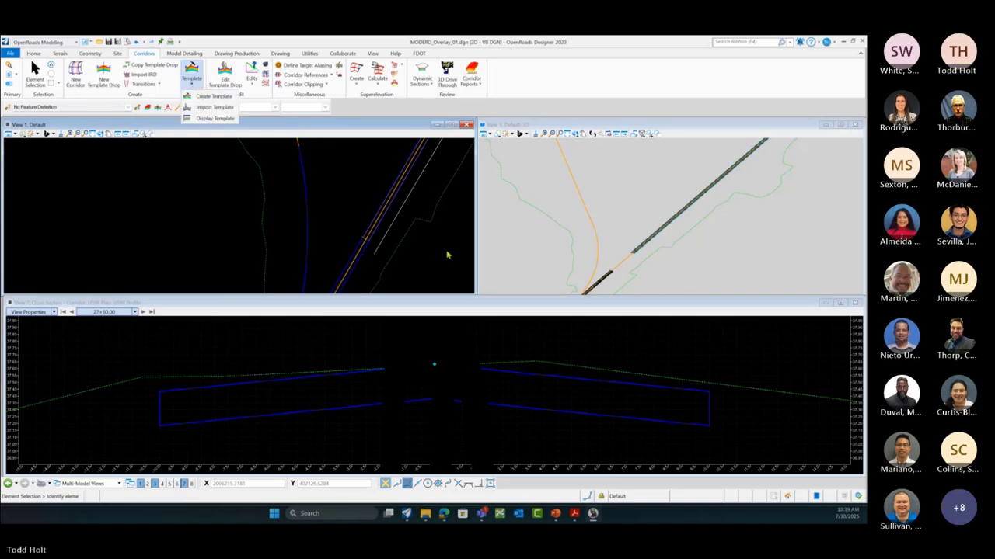
left_click(222, 363)
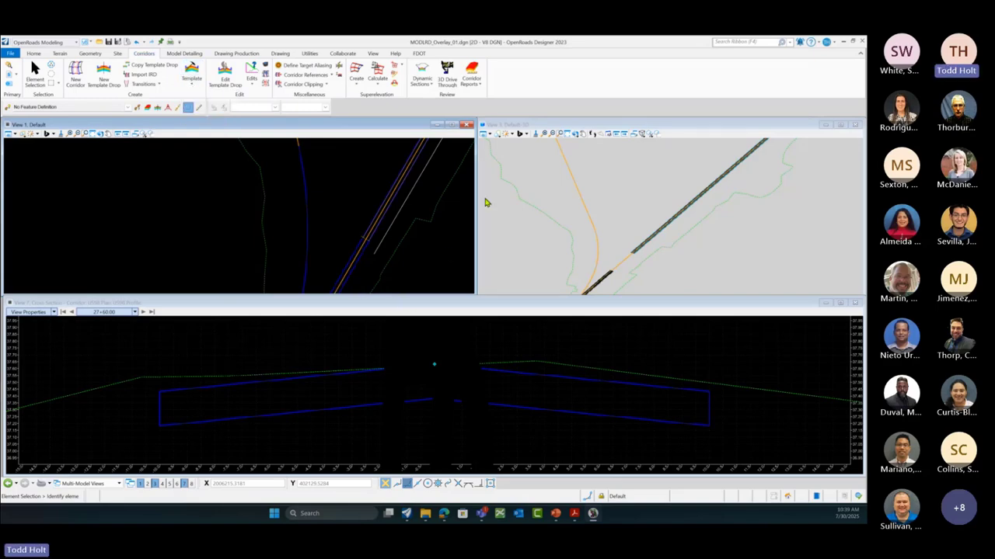
scroll(354, 212, "down", 1)
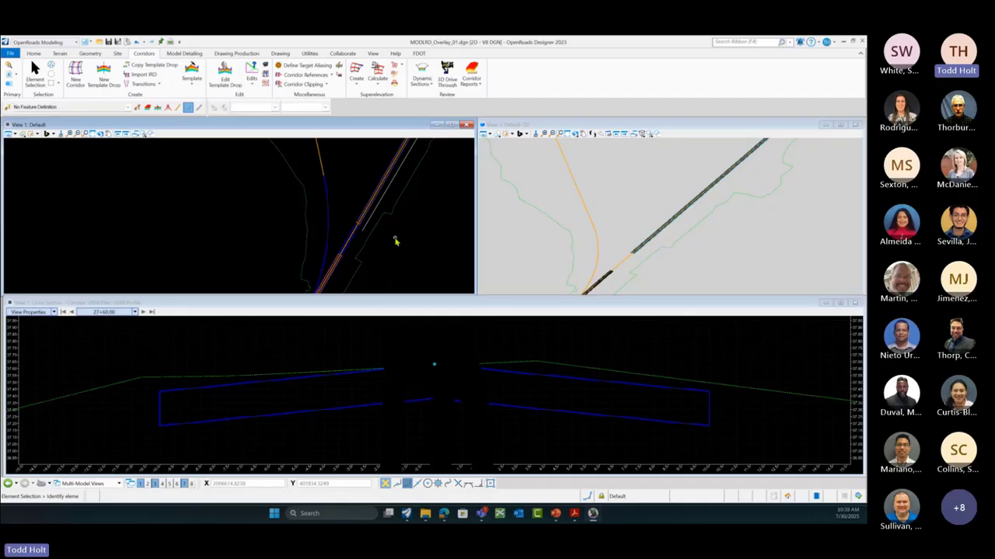
scroll(395, 242, "up", 4)
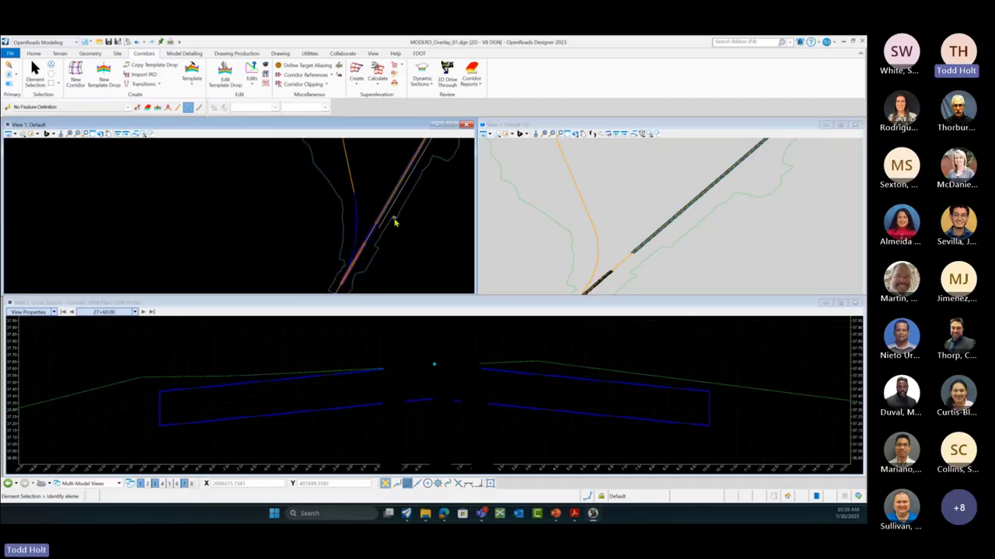
scroll(359, 238, "up", 2)
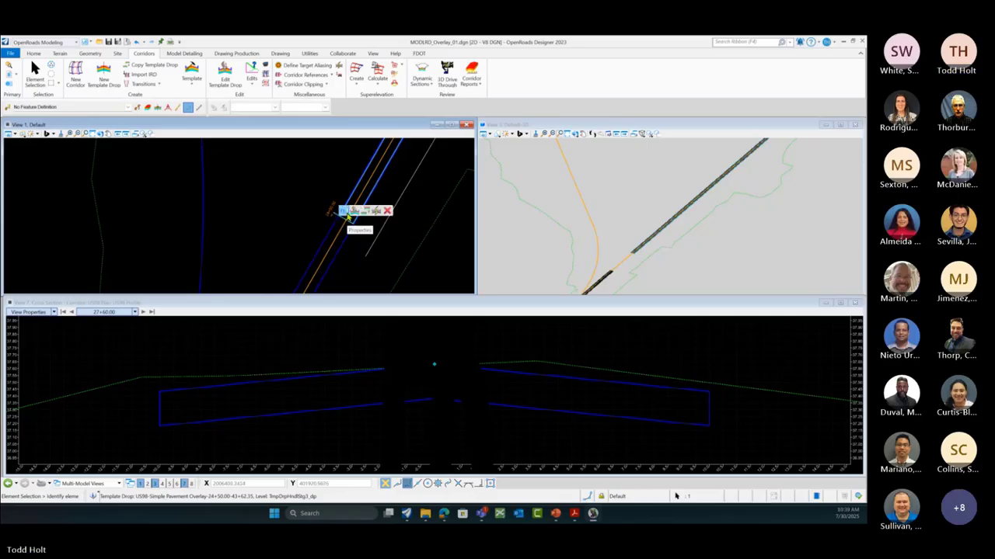
left_click(348, 212)
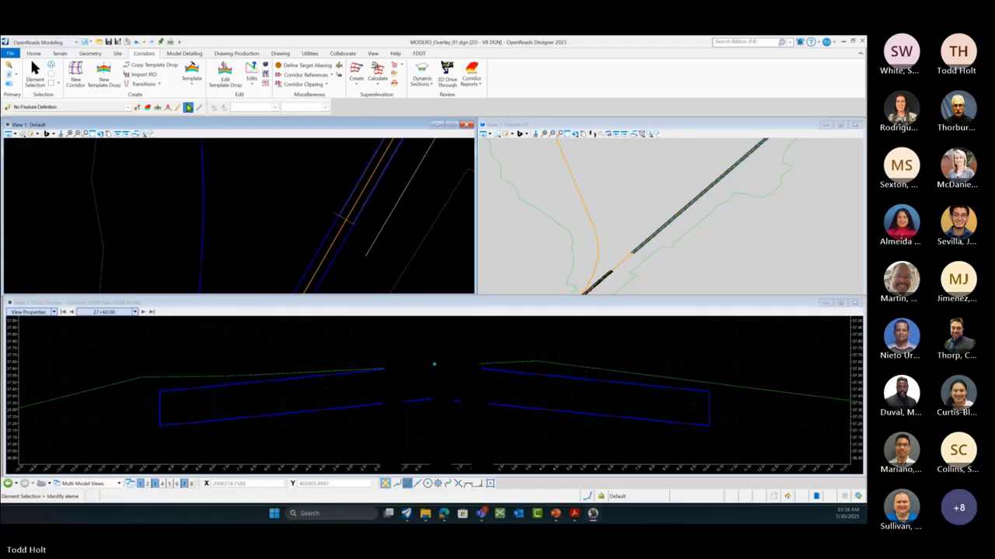
left_click(192, 87)
left_click(207, 96)
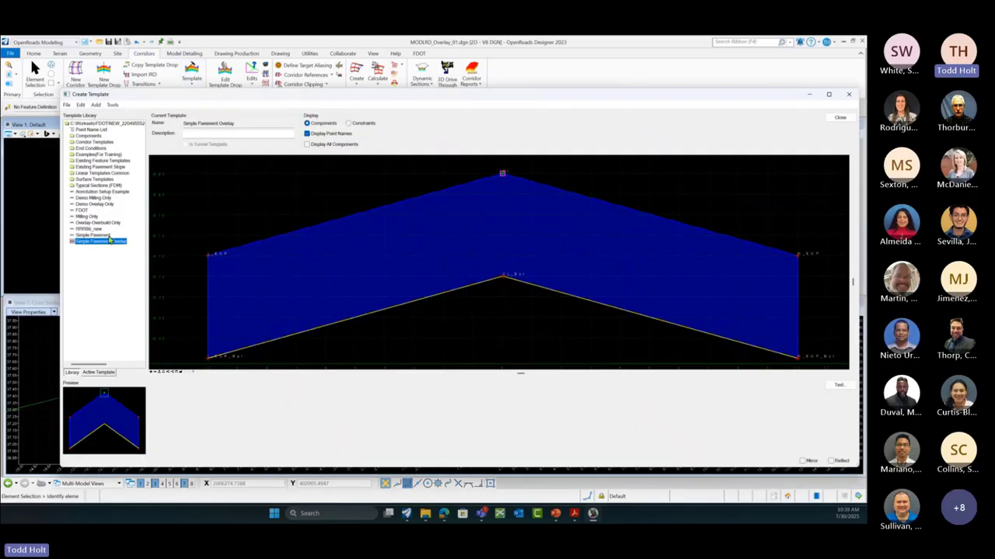
Step: Load the Milling Only template into the template editor
left_click(85, 217)
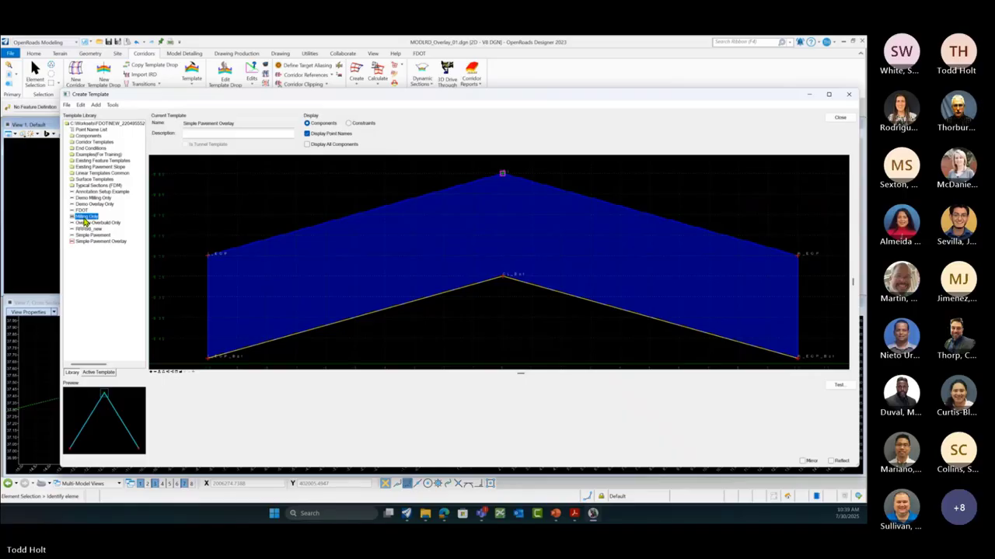
double_click(86, 218)
scroll(567, 208, "down", 1)
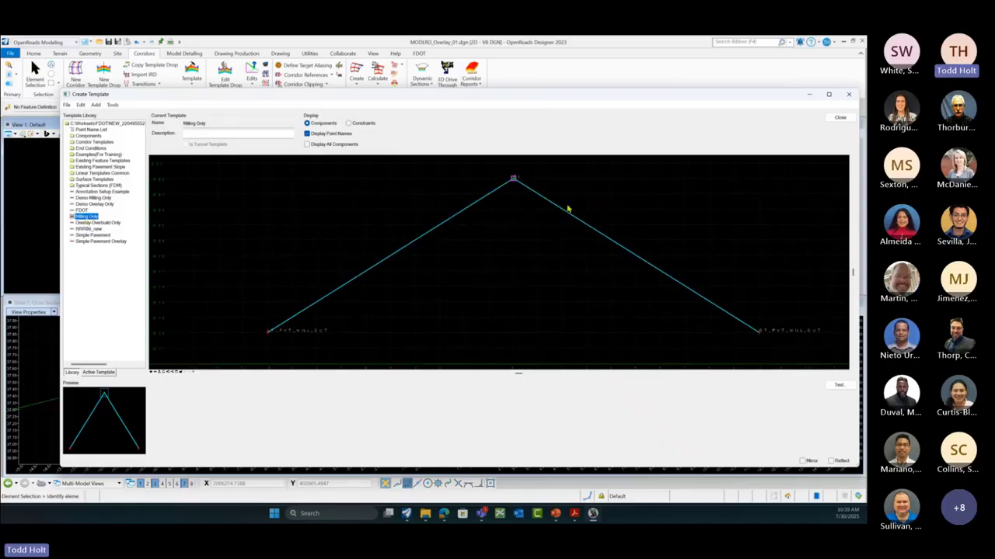
Step: Give the Milling component Top Follow Surface, Bottom Follow Component and 0.25 component depth, then apply
double_click(462, 216)
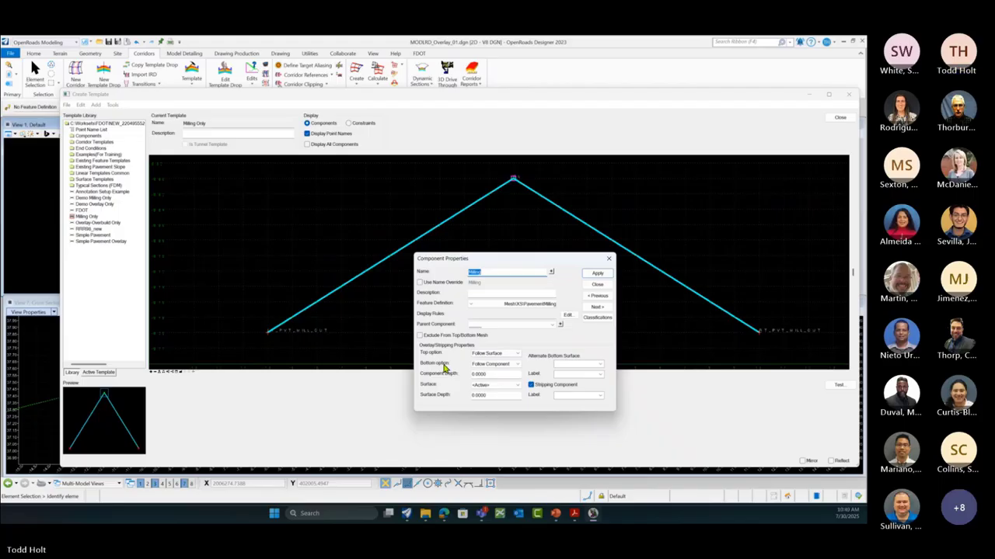
left_click(517, 354)
left_click(517, 355)
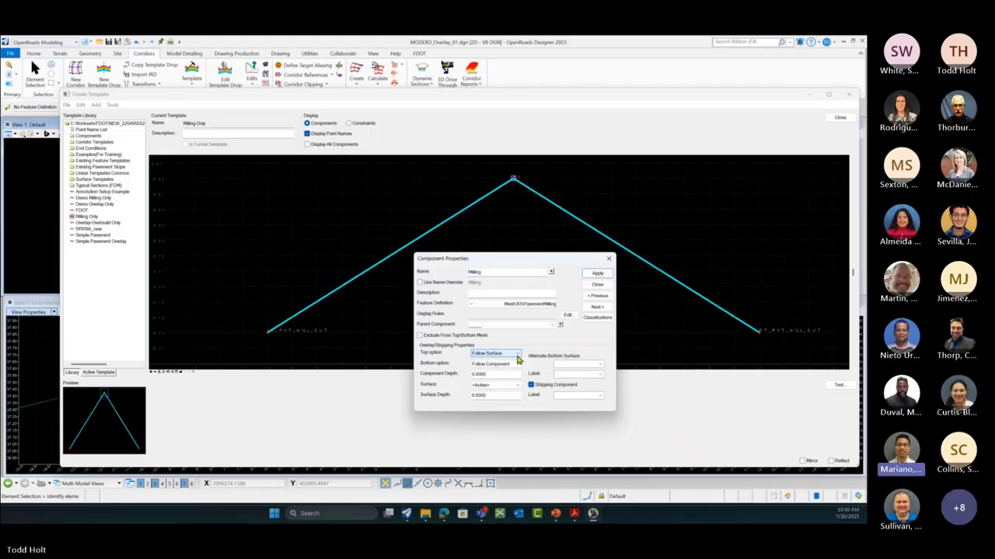
left_click(517, 365)
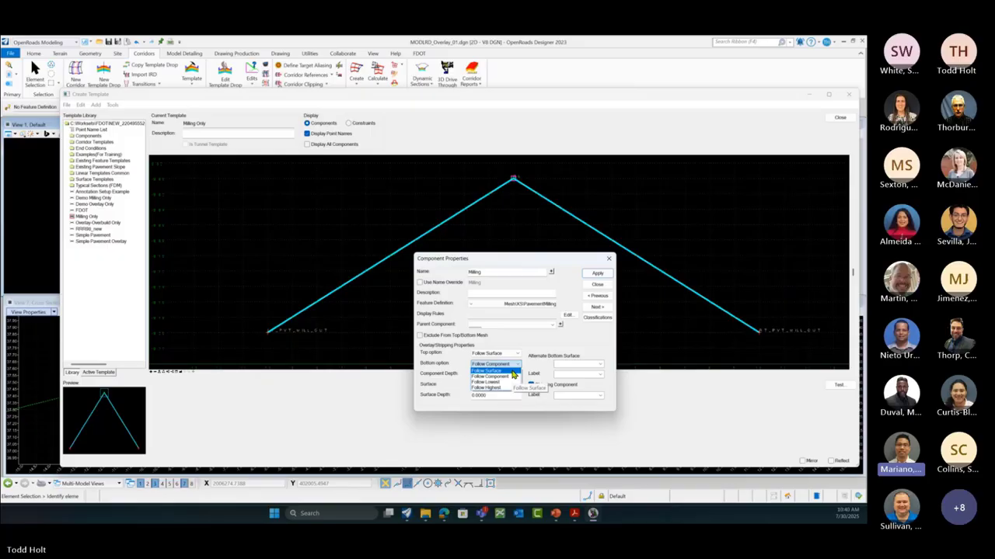
left_click(512, 372)
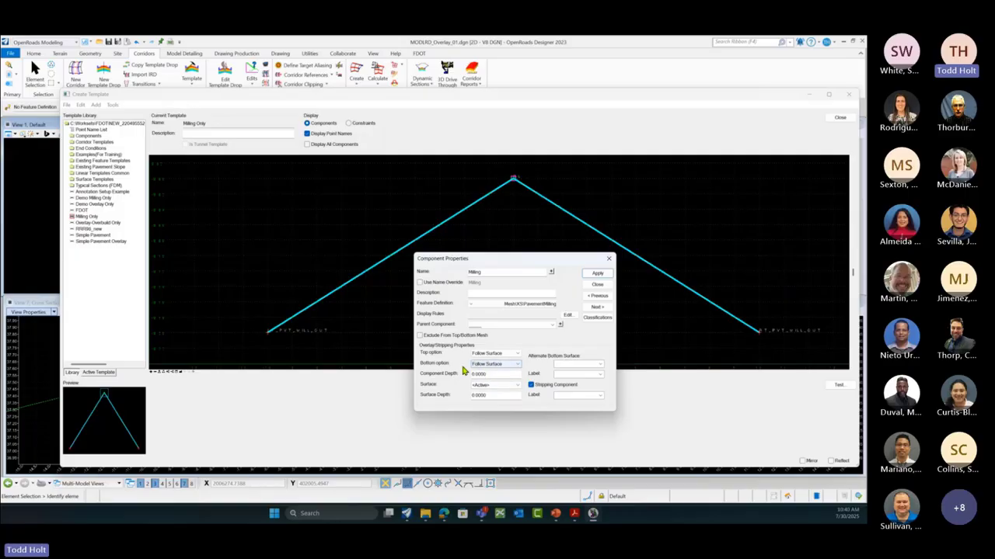
left_click(517, 365)
left_click(495, 376)
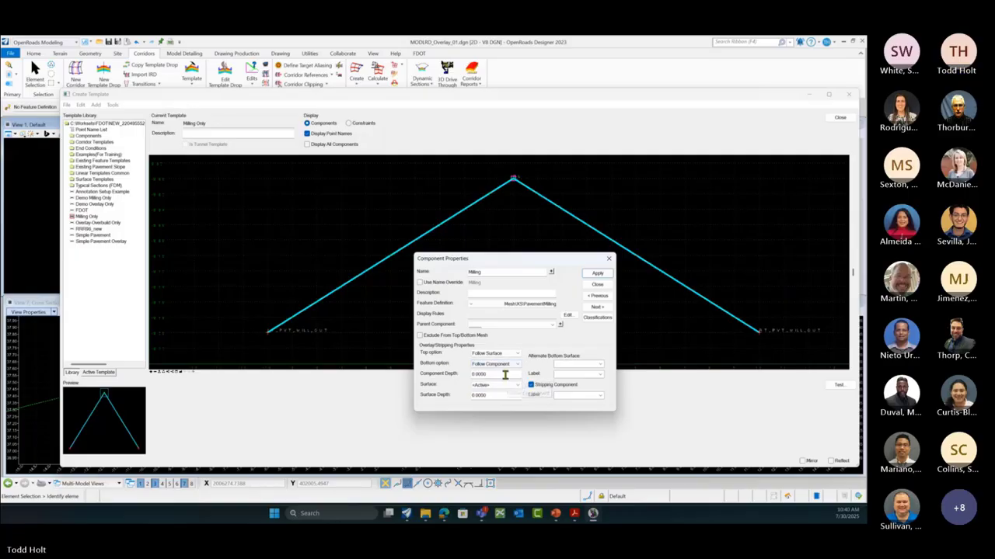
double_click(479, 377)
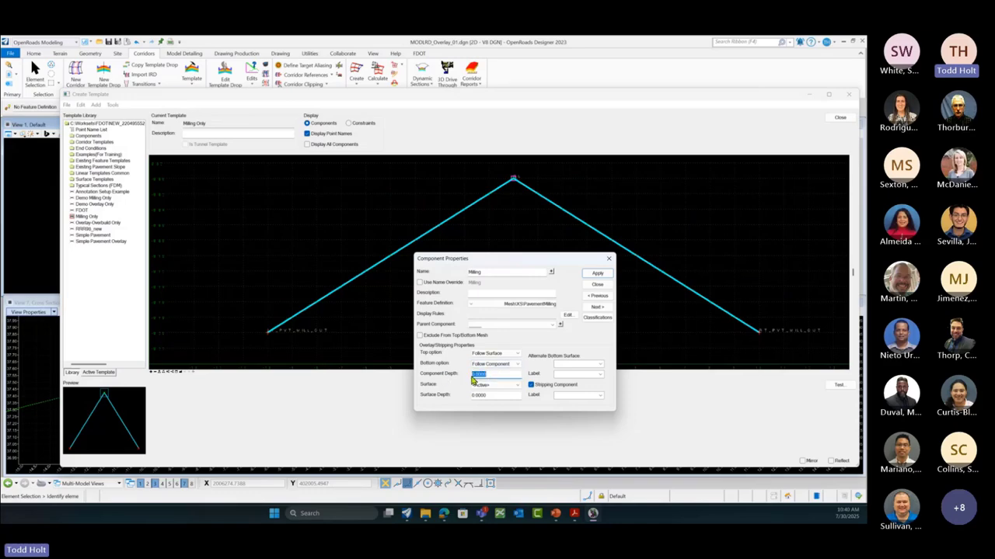
type("25")
left_click(596, 274)
scroll(360, 212, "down", 2)
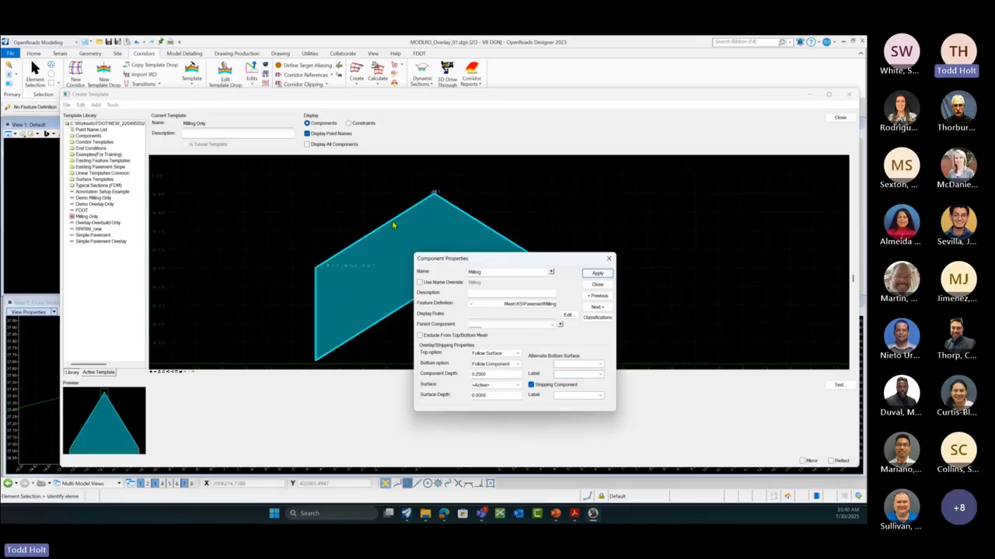
Step: Enter the milling-depth label in the Milling component's Label field, then close Component Properties and Create Template
left_click_drag(494, 265, 595, 272)
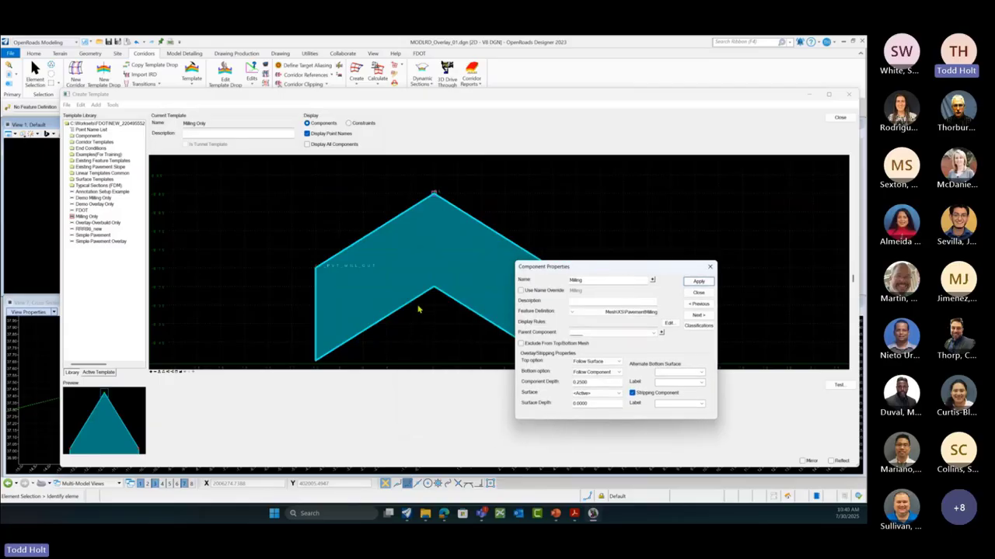
scroll(419, 308, "up", 5, "shift")
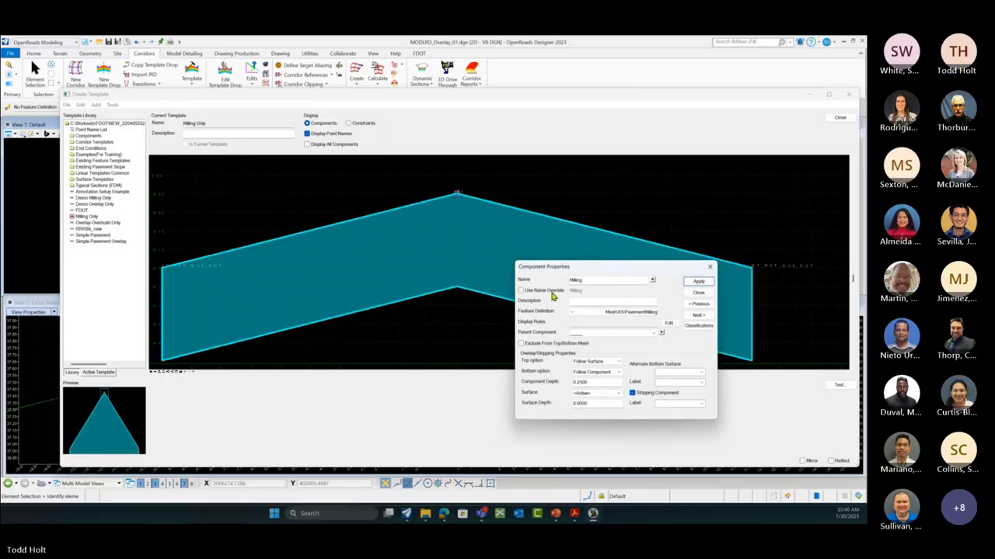
left_click_drag(611, 274, 753, 281)
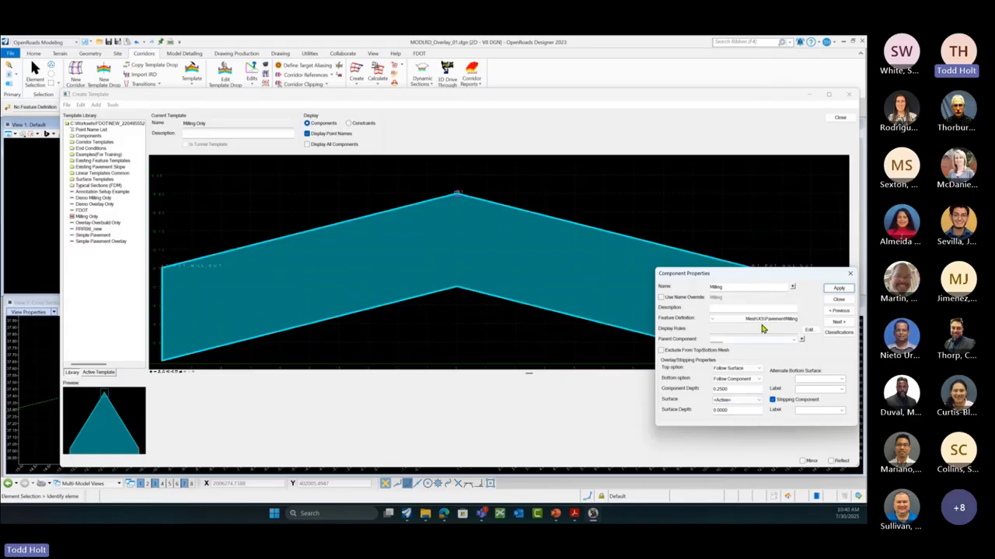
left_click_drag(764, 282, 624, 241)
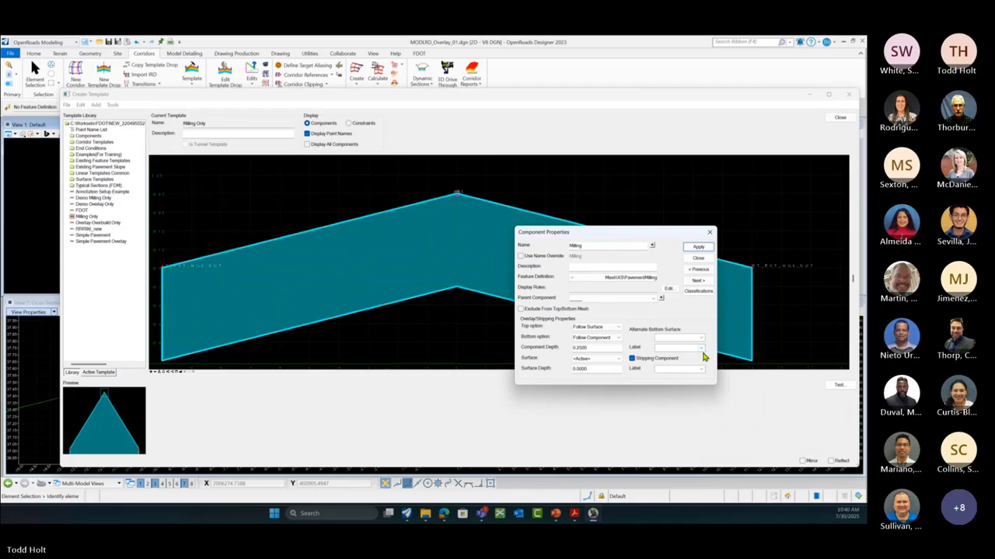
left_click(701, 350)
left_click(701, 351)
type("Avg")
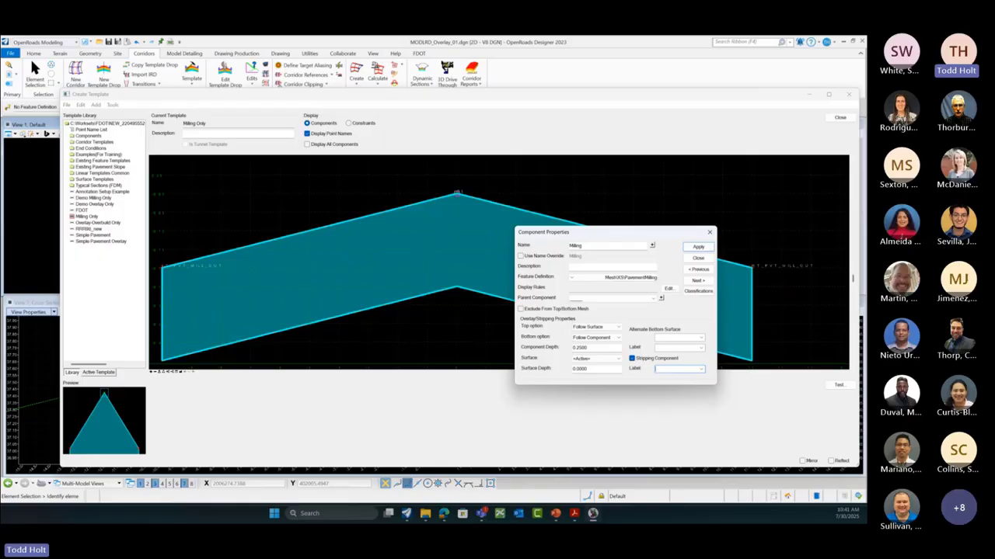
type("ILL")
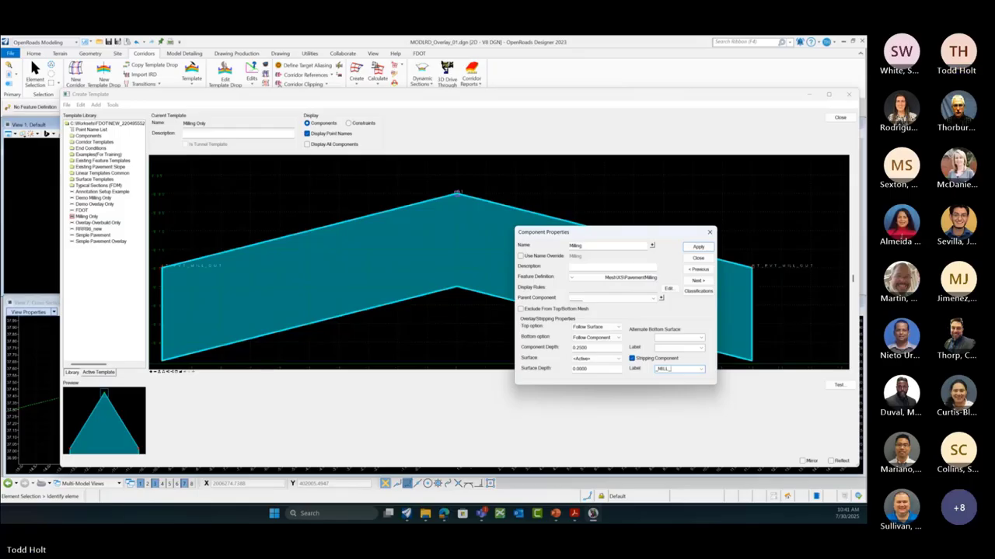
type("_DEPTH")
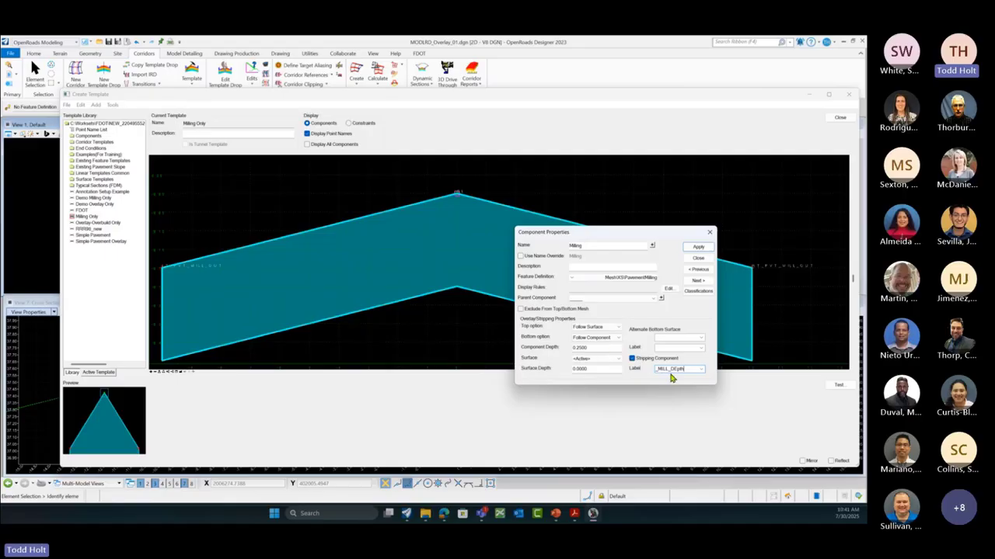
left_click(697, 258)
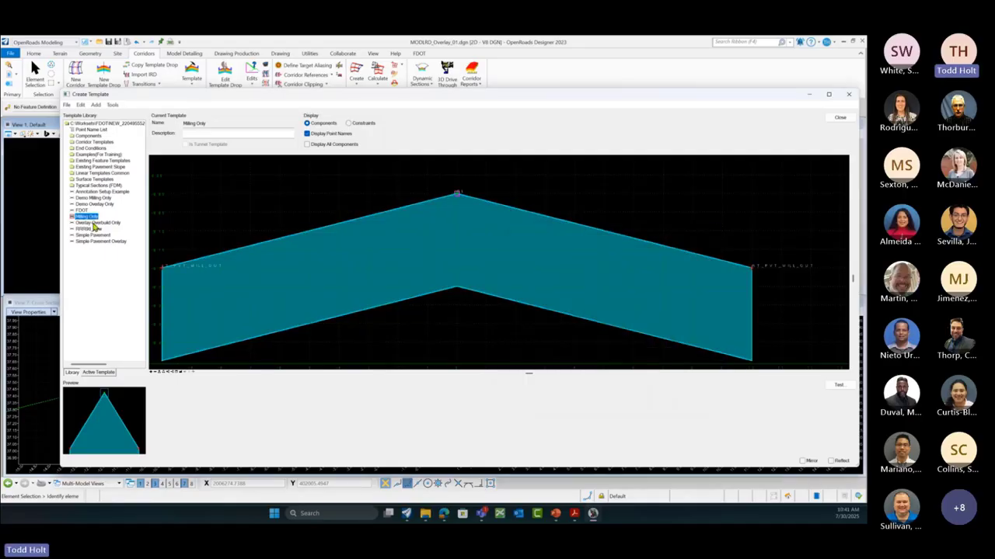
left_click(840, 118)
Step: Save the template library and switch the US98 template drop to the Milling Only template
left_click(432, 310)
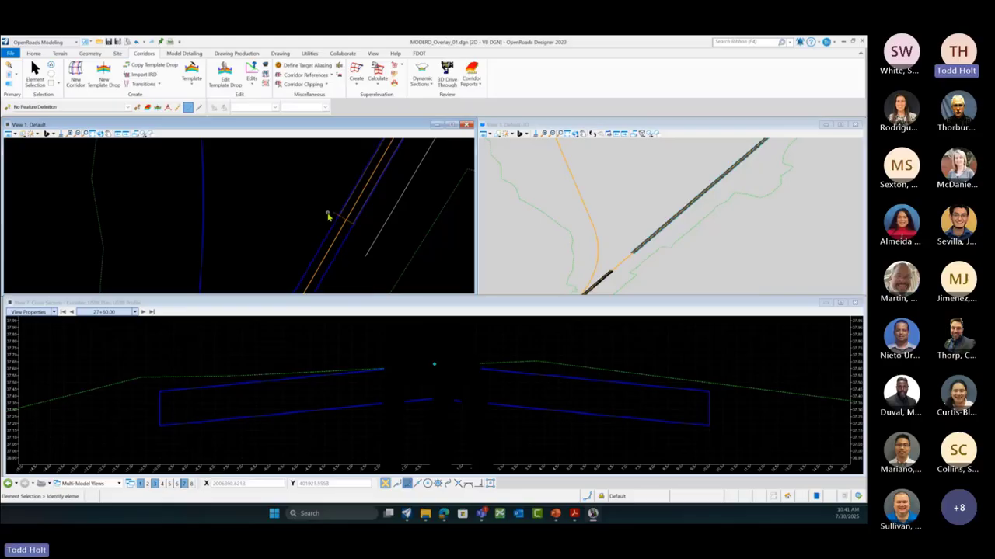
scroll(334, 217, "up", 3)
left_click(340, 219)
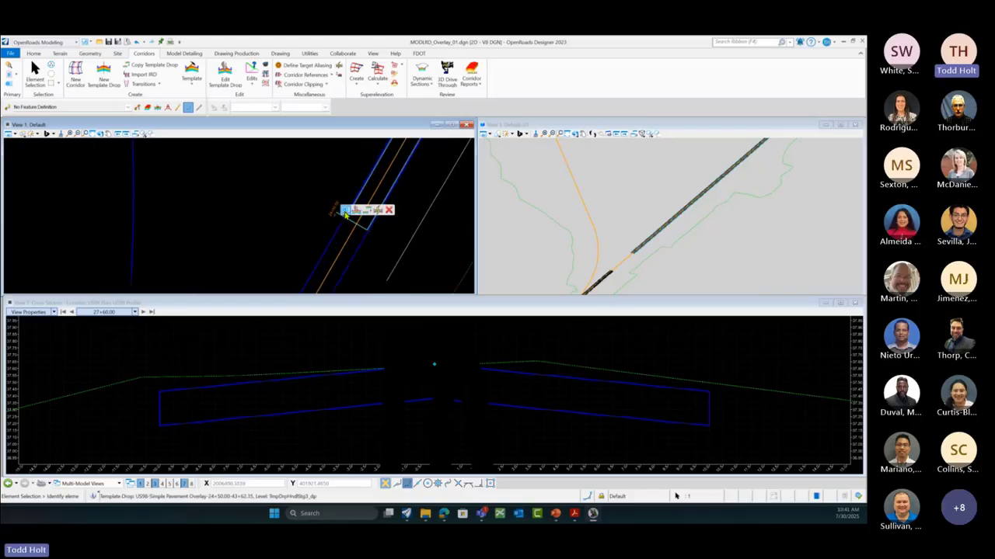
left_click(426, 202)
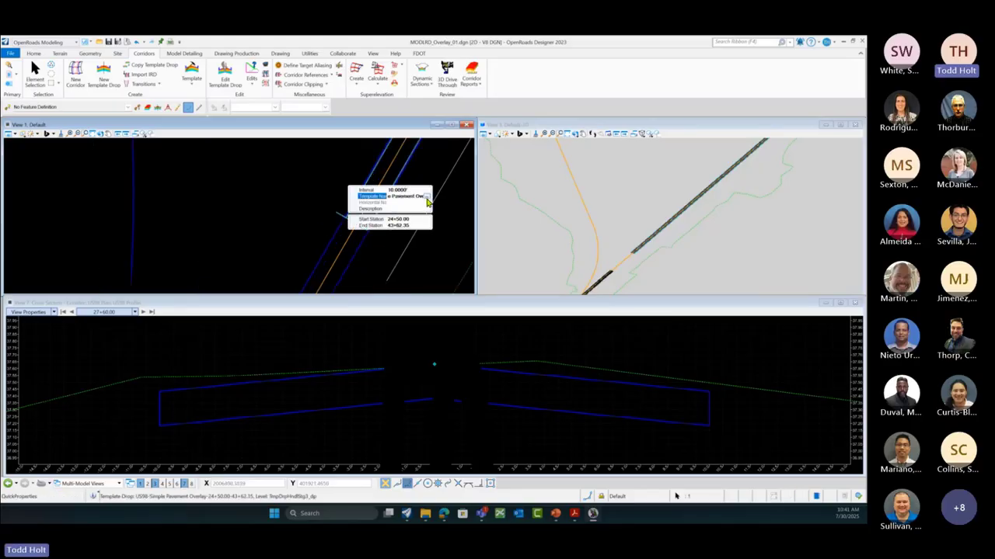
left_click(427, 202)
left_click(292, 284)
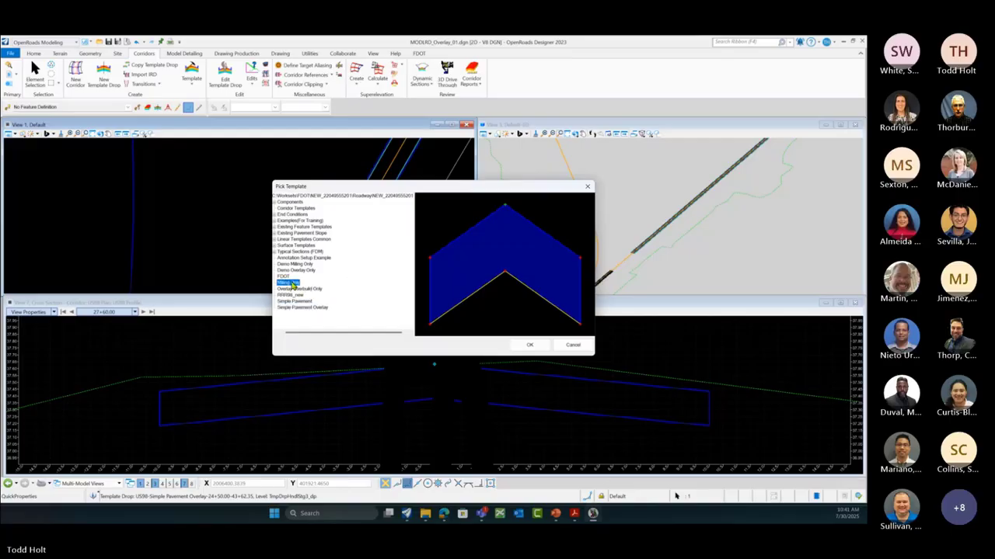
left_click(529, 345)
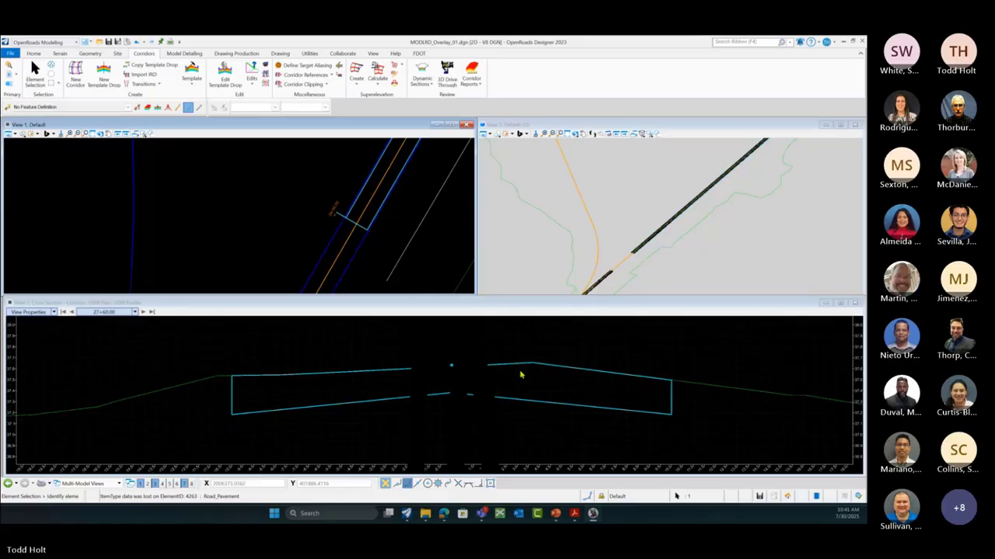
Step: Review the cross section and select the milling shape
scroll(521, 376, "down", 2)
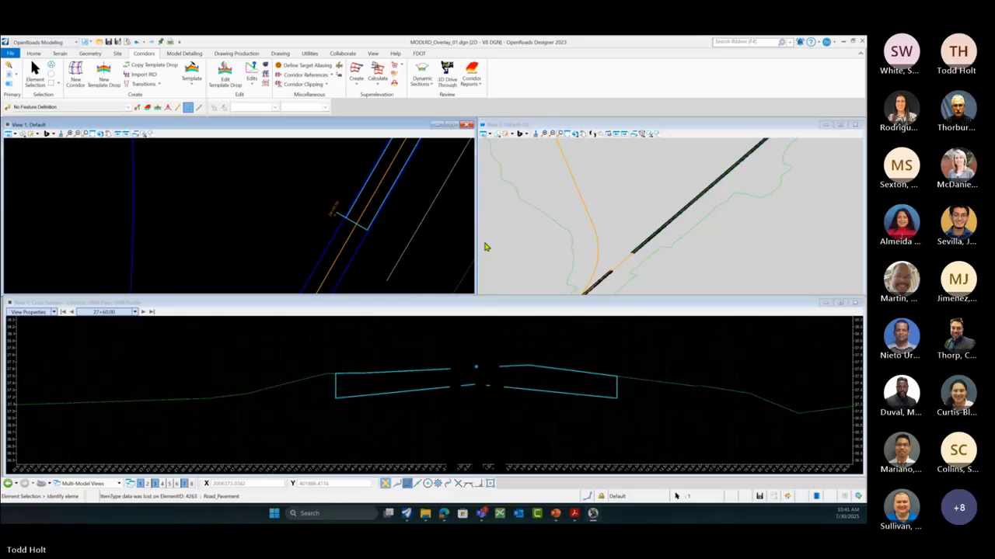
scroll(256, 231, "down", 1)
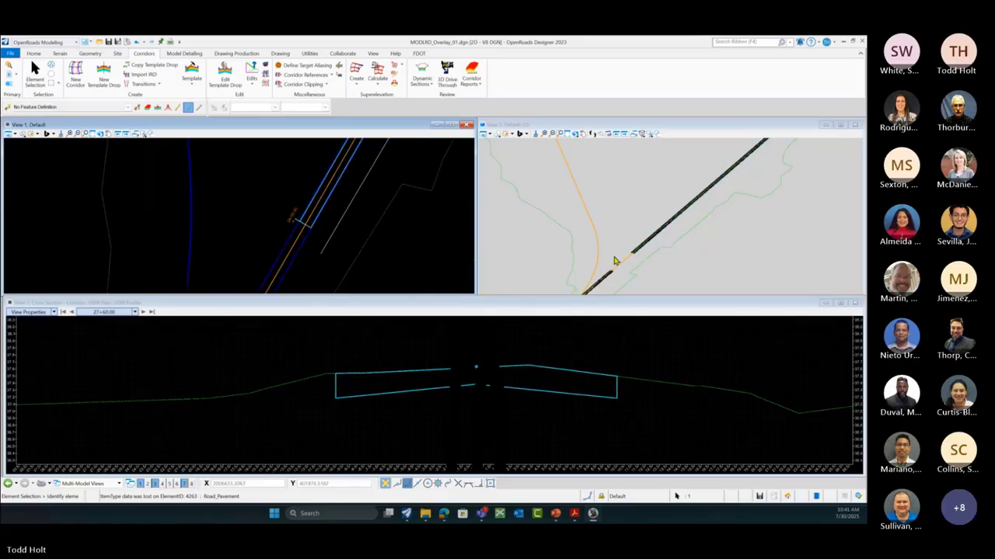
scroll(621, 258, "up", 3)
scroll(614, 262, "up", 4)
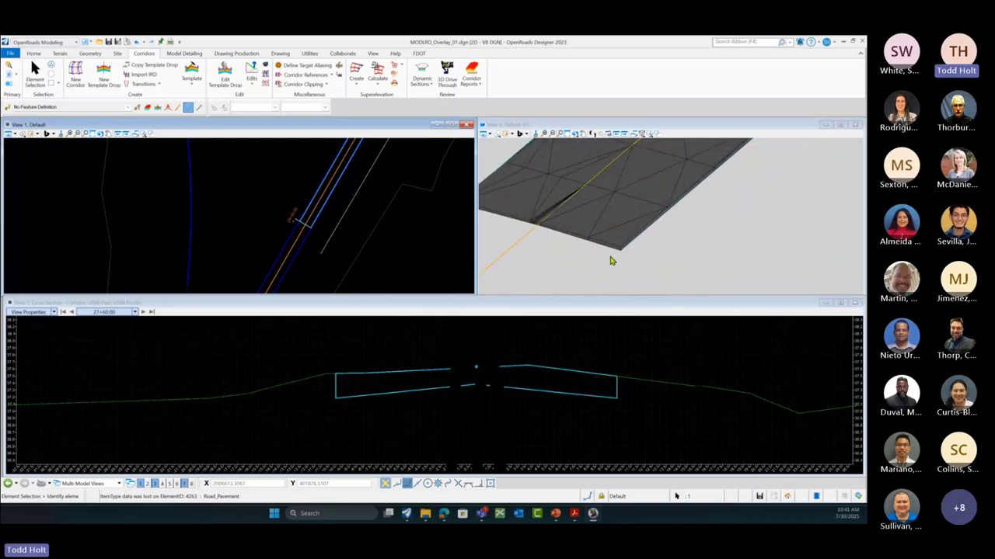
left_click(336, 400)
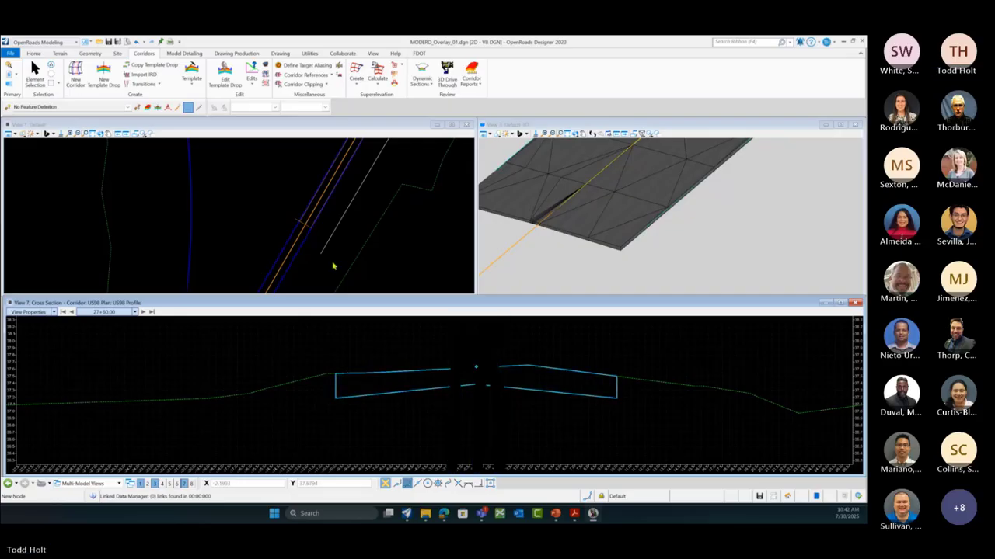
Step: Reopen the template editor and set the Milling component's bottom option to Follow Surface
left_click(250, 203)
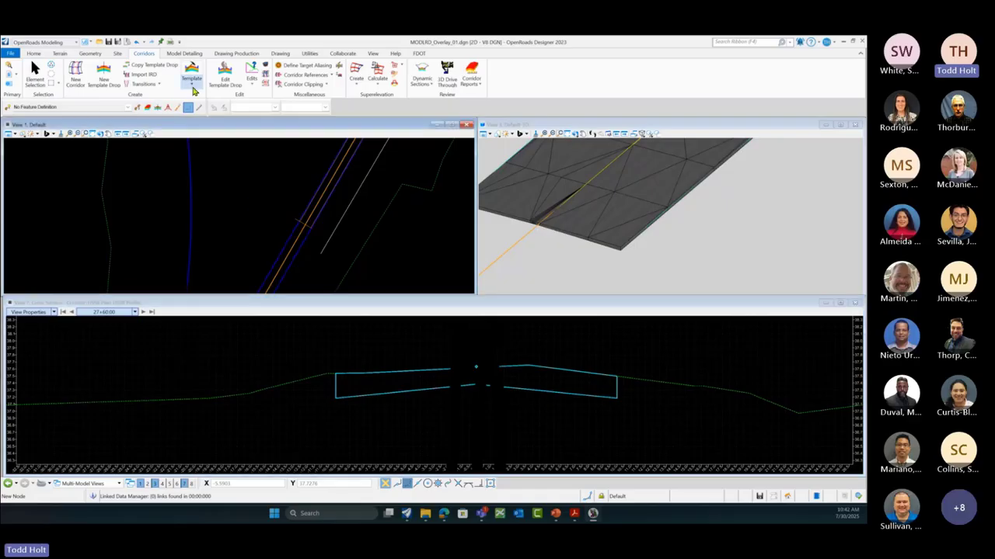
left_click(191, 78)
left_click(200, 97)
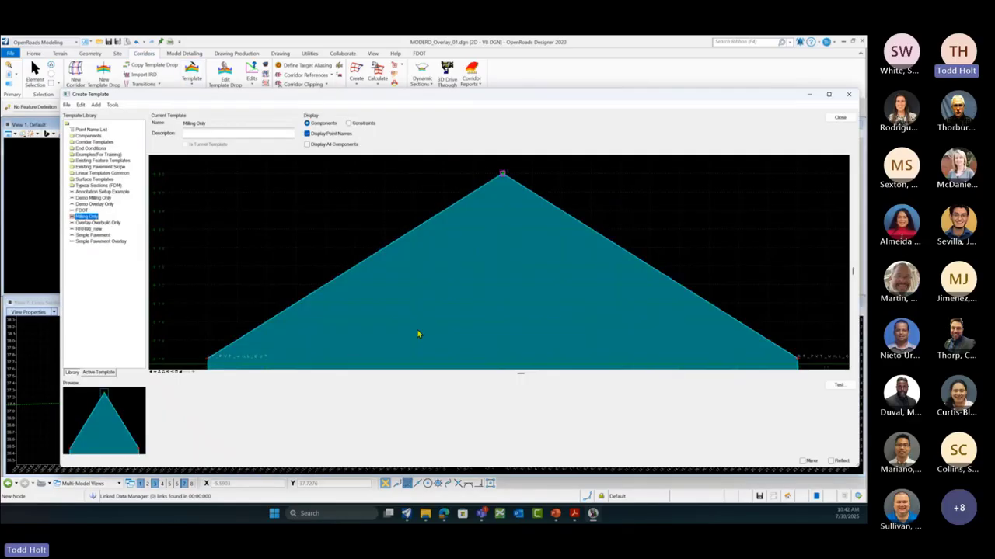
scroll(444, 218, "down", 2)
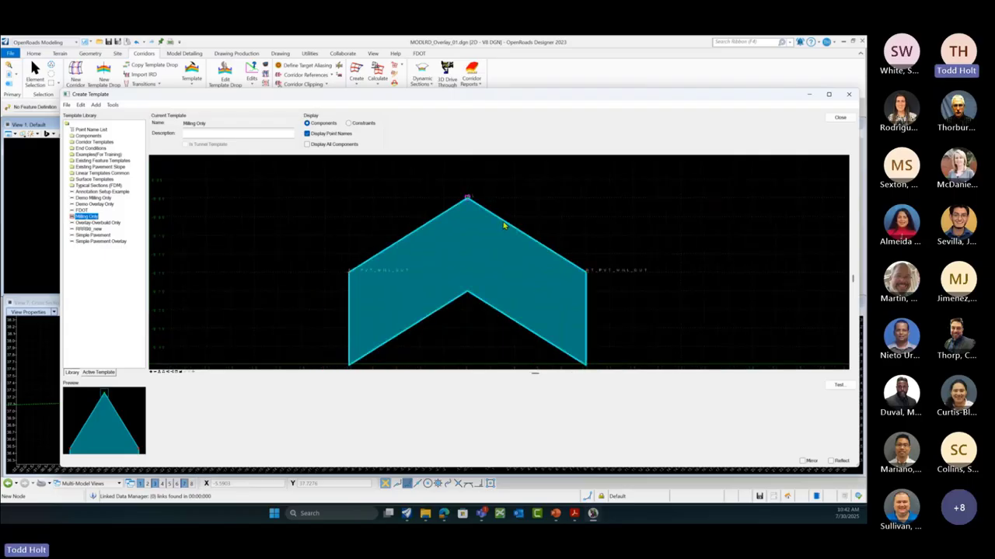
double_click(503, 224)
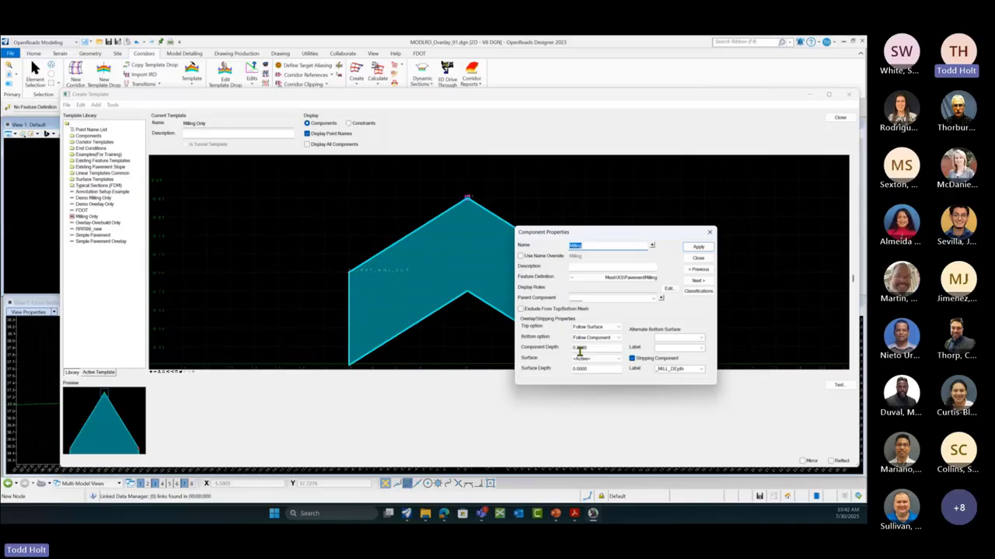
left_click(617, 338)
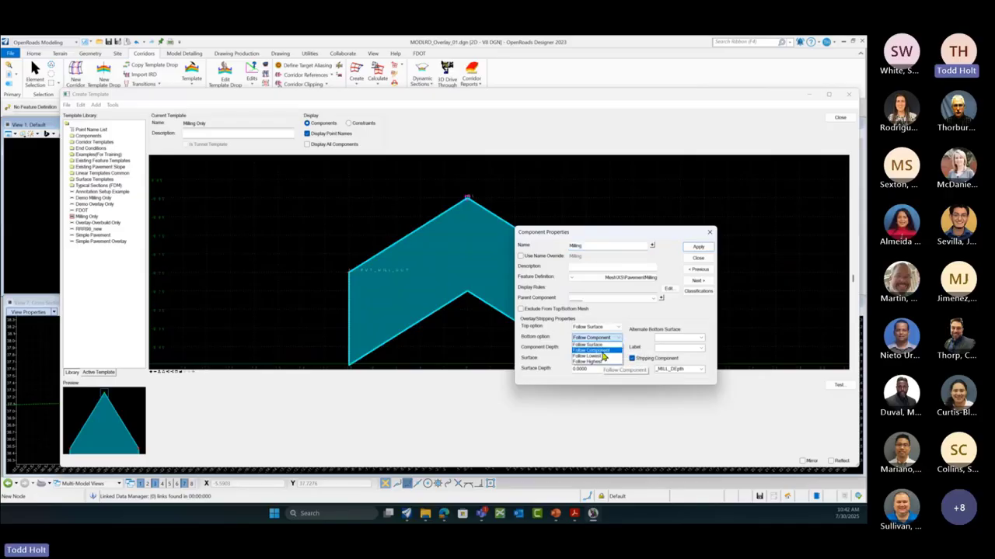
left_click(598, 345)
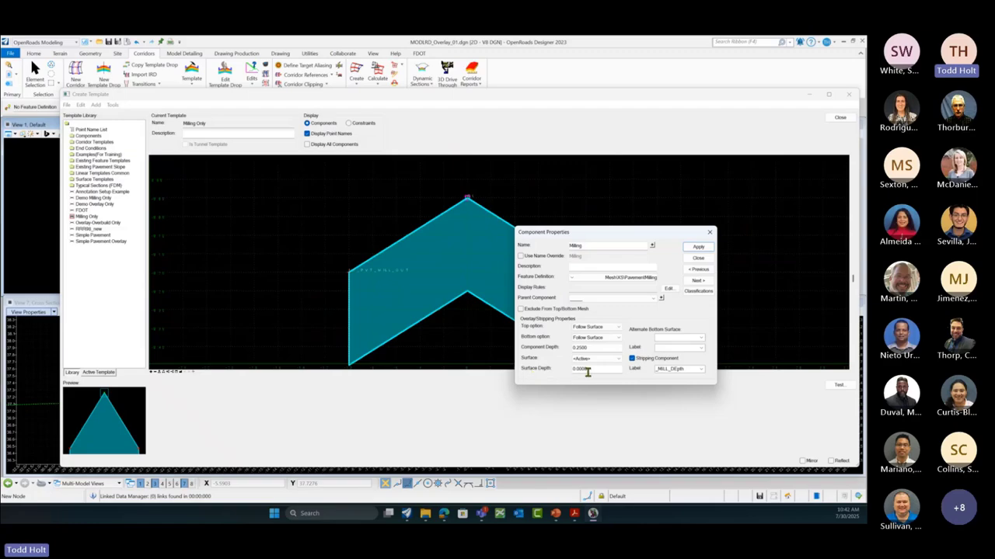
Step: Set surface depth 0.25 and component depth 0, apply, and close the template editor
left_click_drag(586, 370, 565, 370)
type(".25")
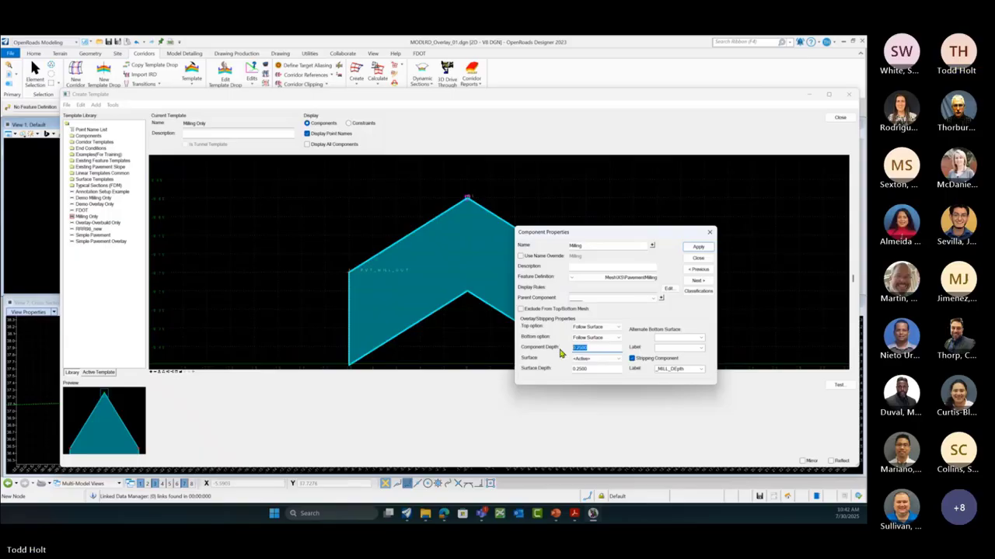
key("Return")
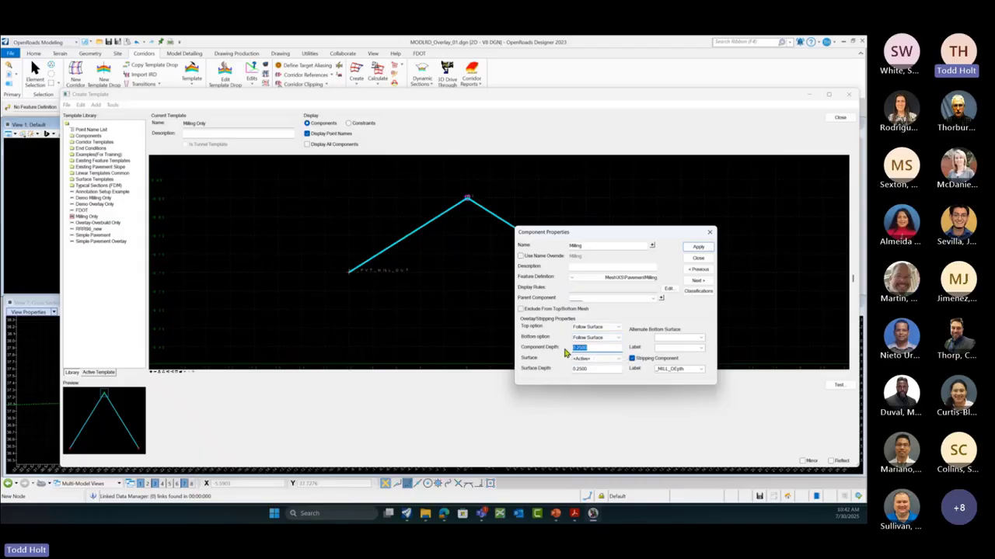
left_click(599, 349)
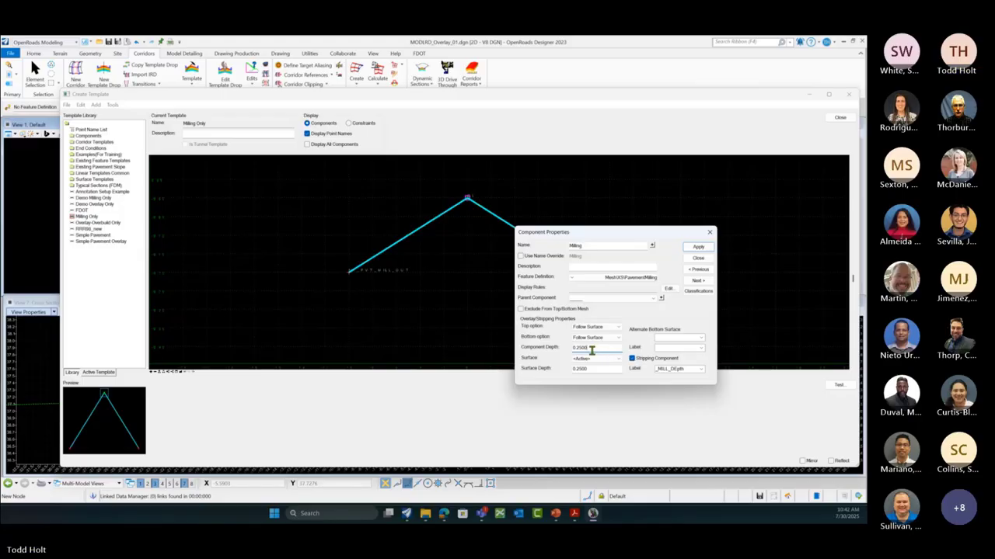
double_click(590, 349)
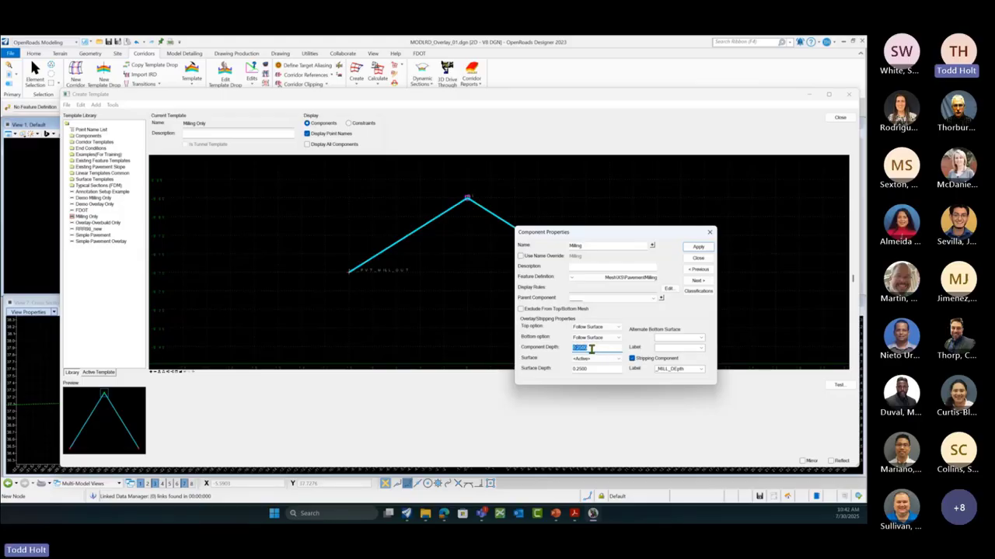
type("0")
key("Tab")
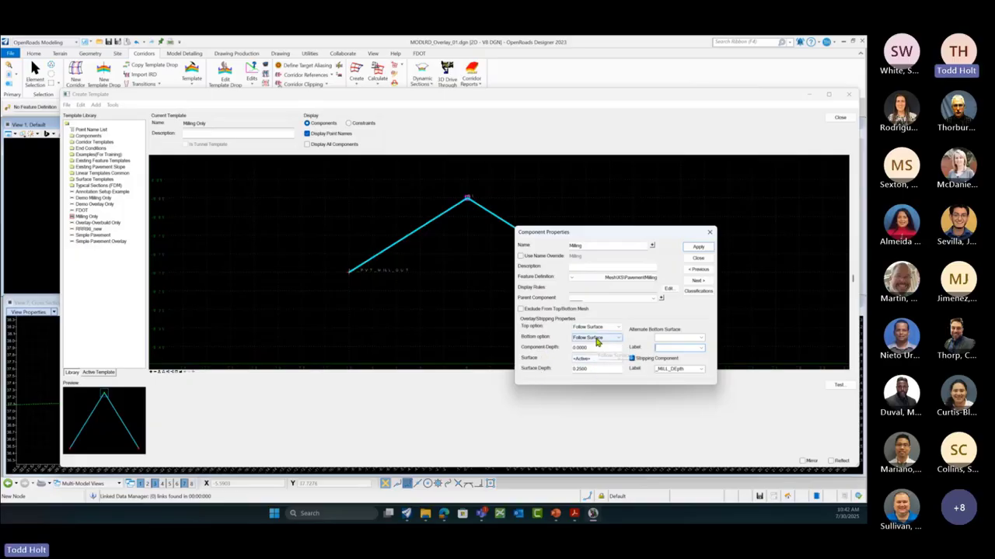
double_click(674, 369)
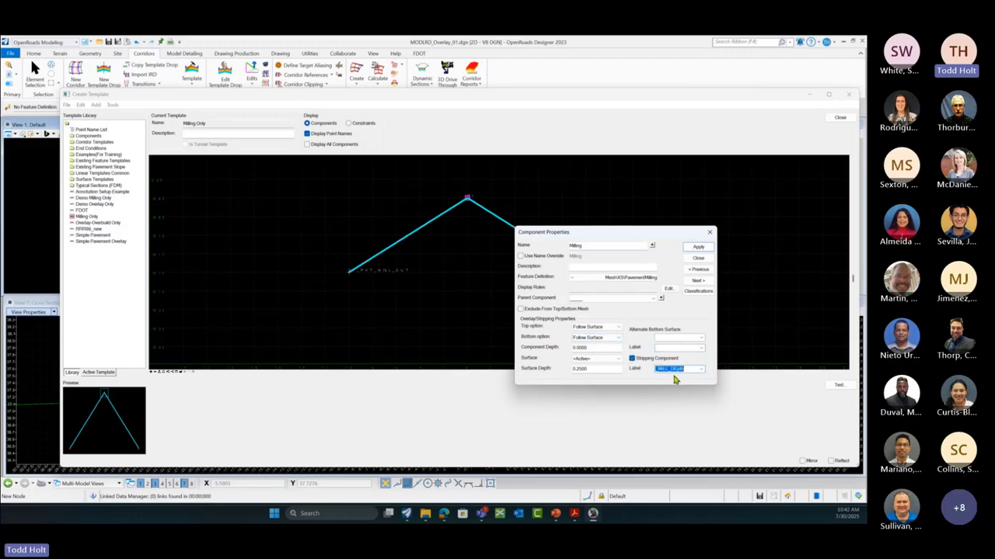
left_click(698, 248)
left_click(696, 258)
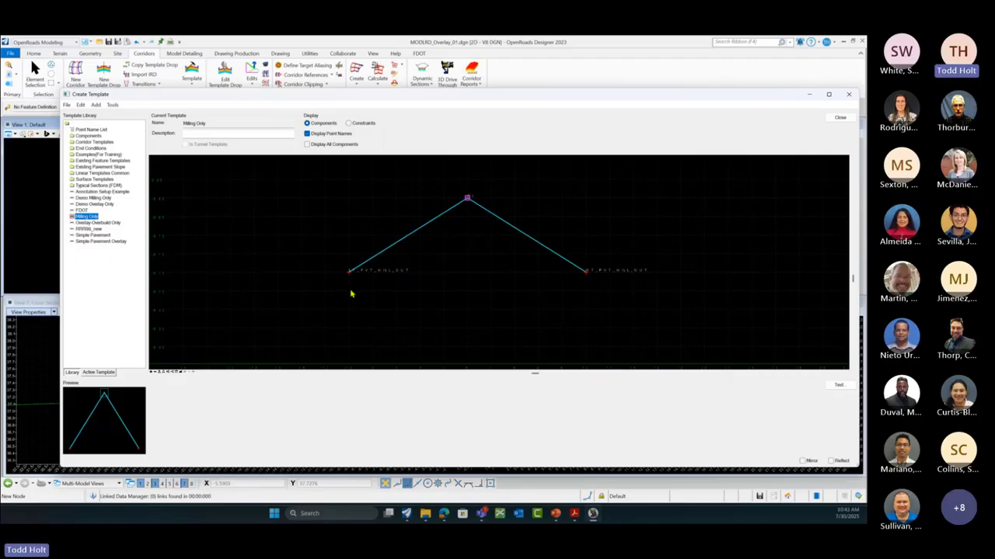
left_click(840, 117)
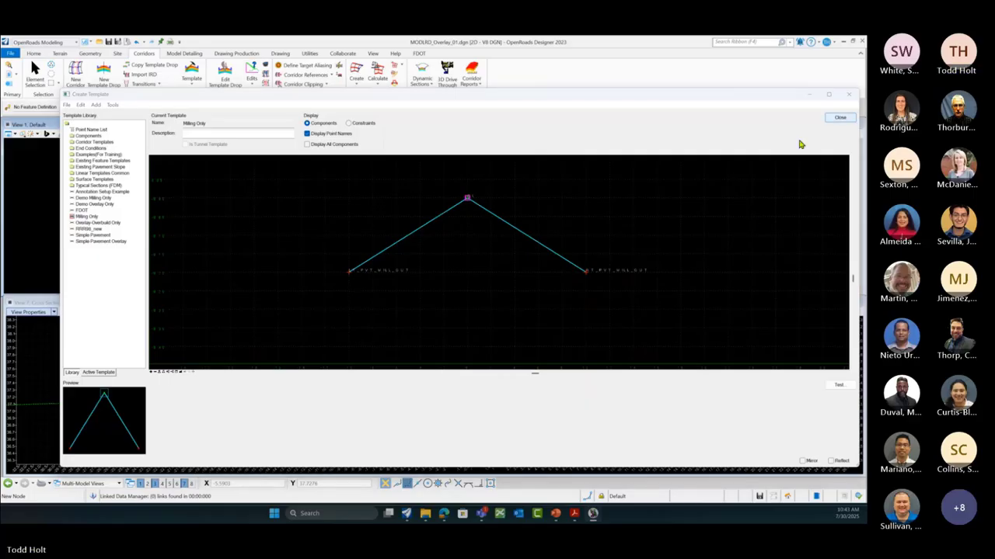
Step: Save the template library and synchronize the US98 template drop with the edited Milling Only template
left_click(432, 310)
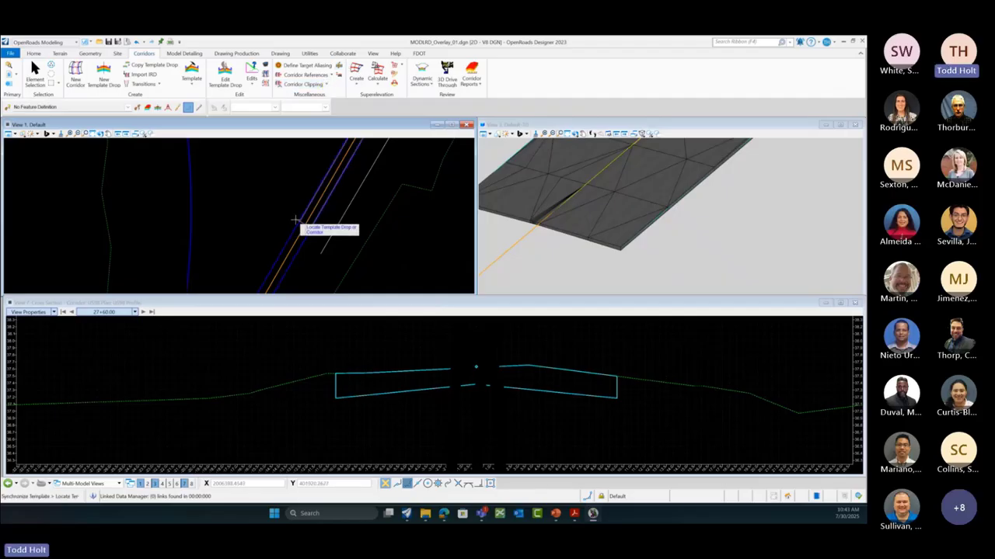
left_click(295, 220)
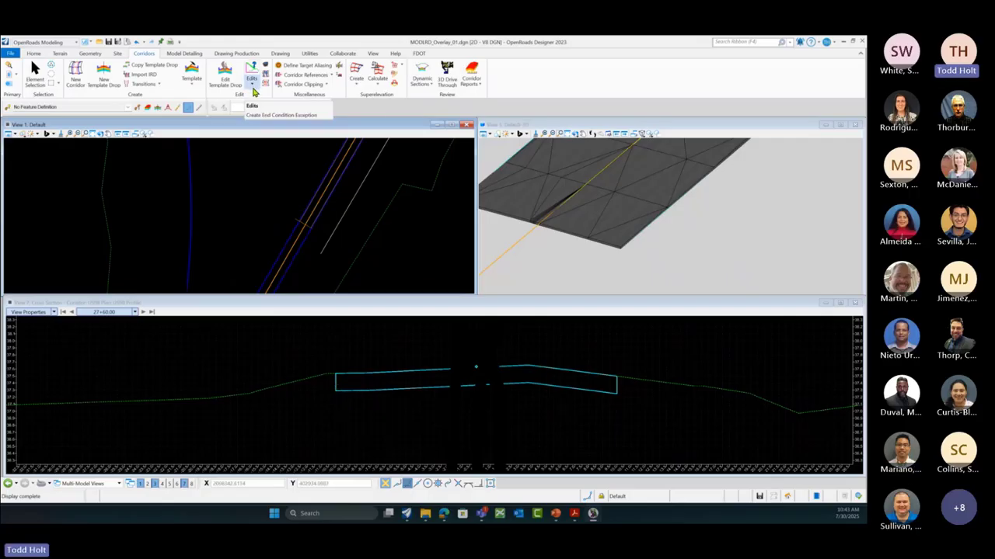
Step: Start a _MILL_DEpth parametric constraint on the corridor with start value 4.5/12 and stop value 3.5/12
left_click(253, 91)
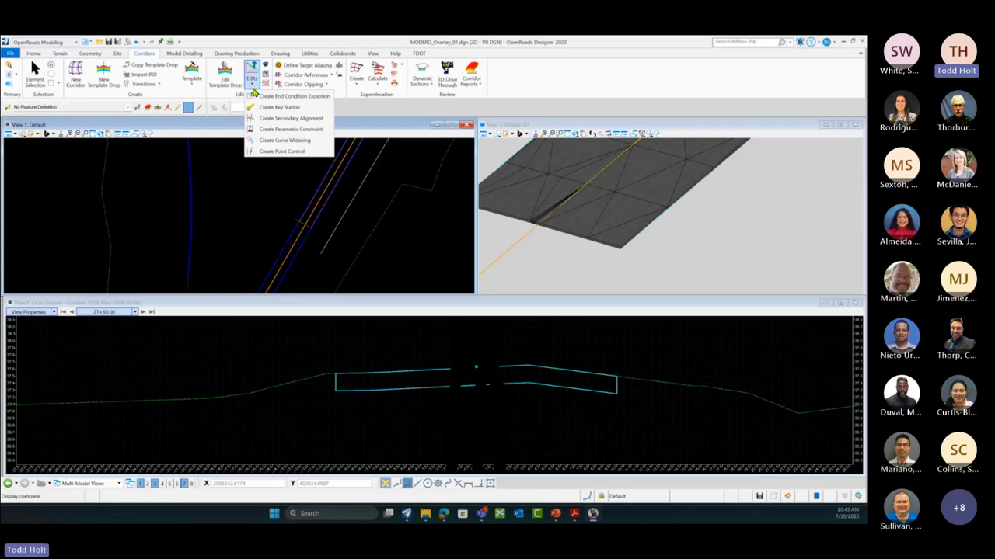
left_click(288, 129)
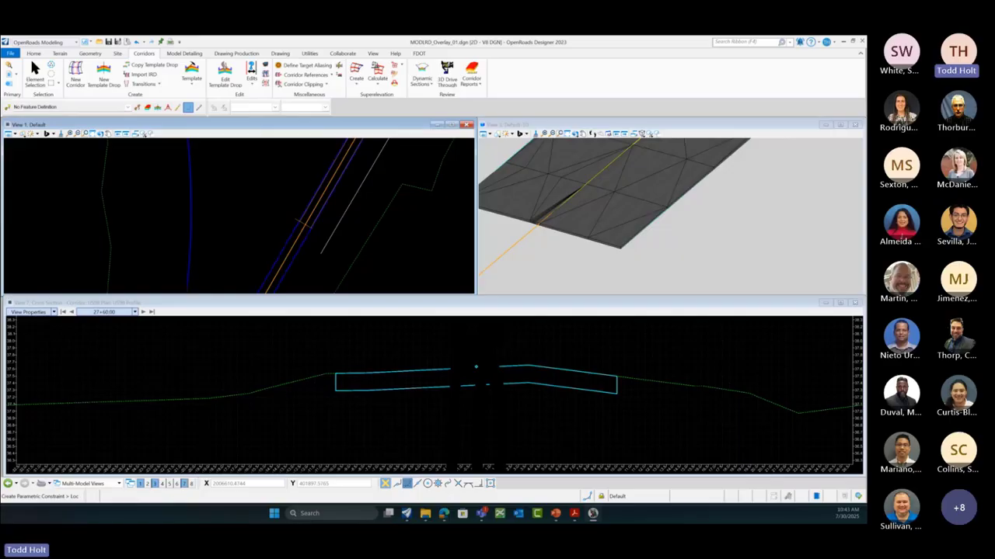
left_click_drag(505, 39, 469, 204)
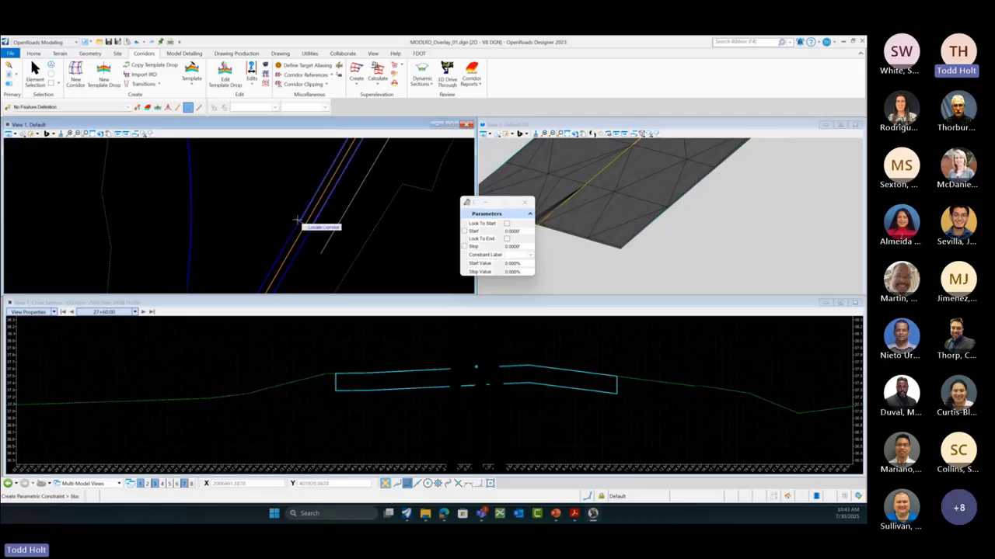
left_click(303, 223)
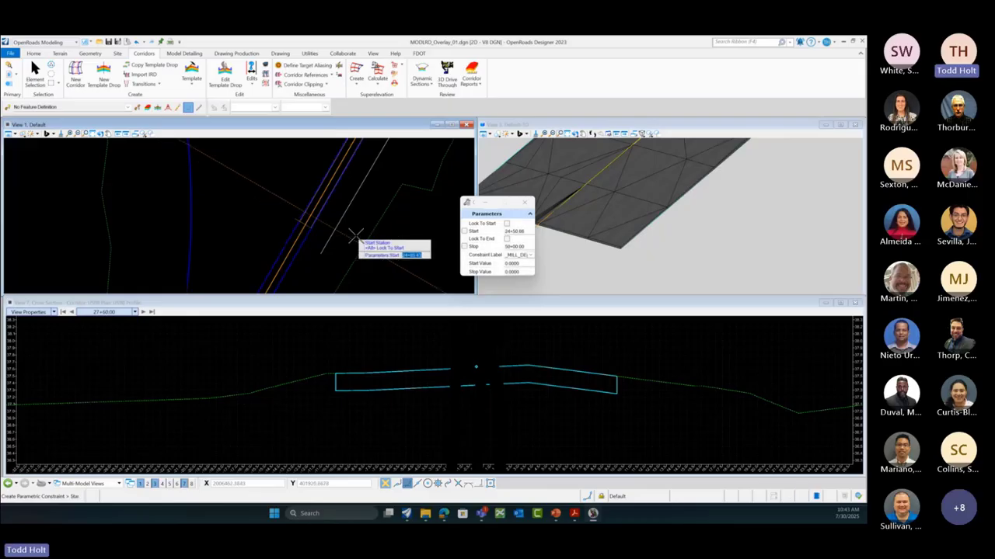
left_click(530, 256)
left_click(530, 263)
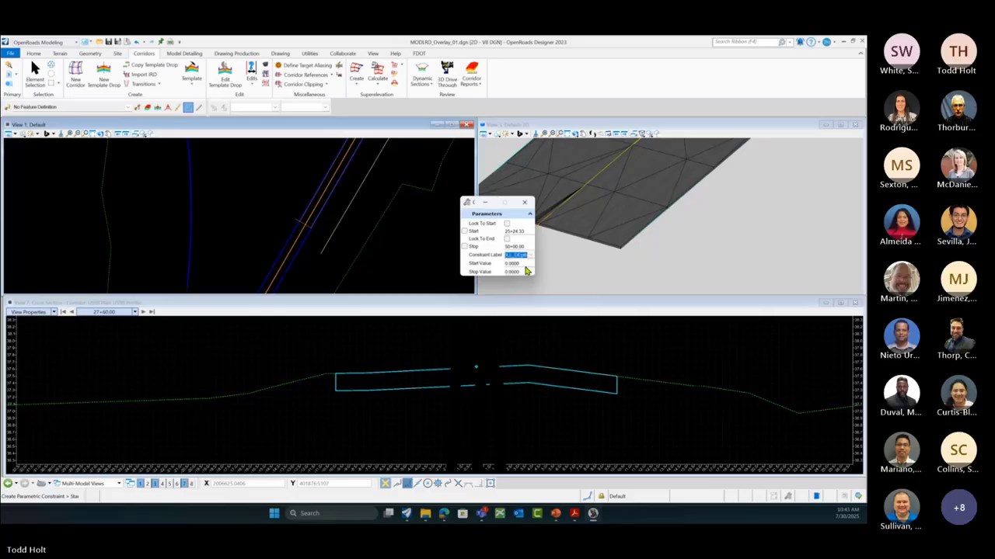
left_click(525, 264)
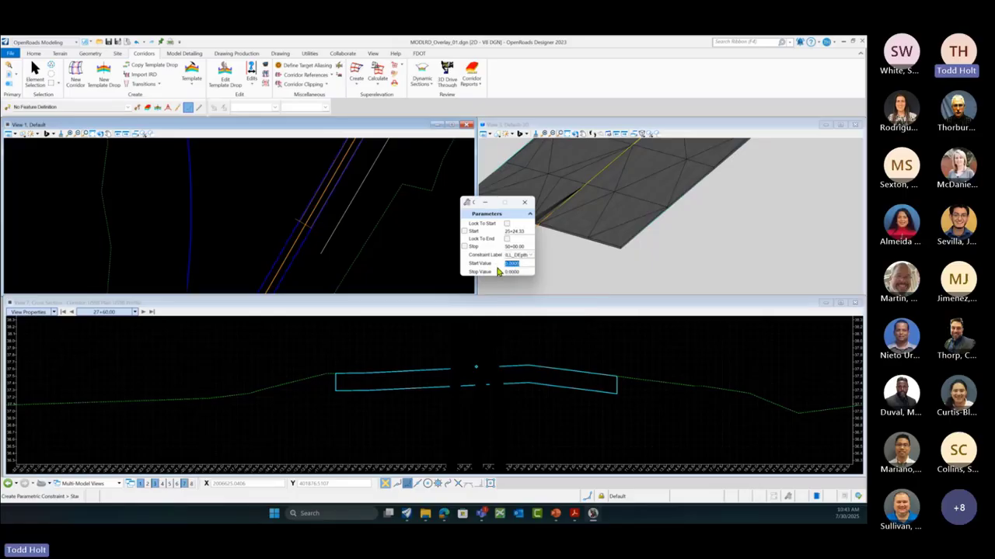
type("4.5/12")
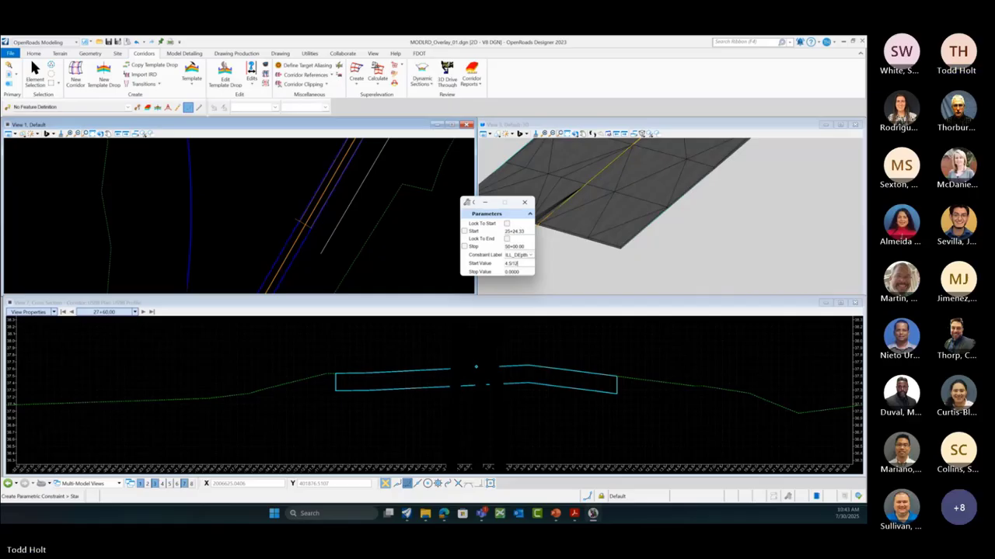
key("Tab")
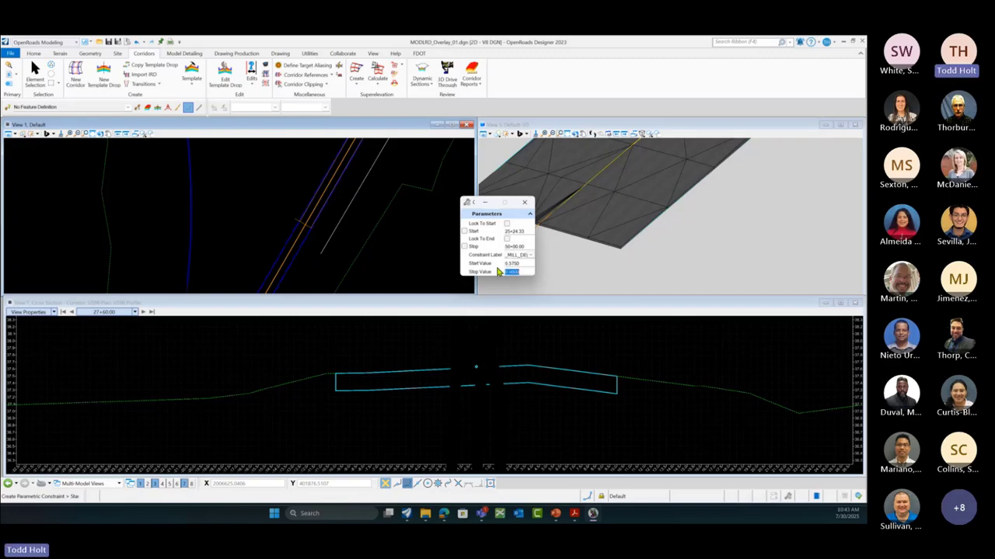
type("5/12")
key("Tab")
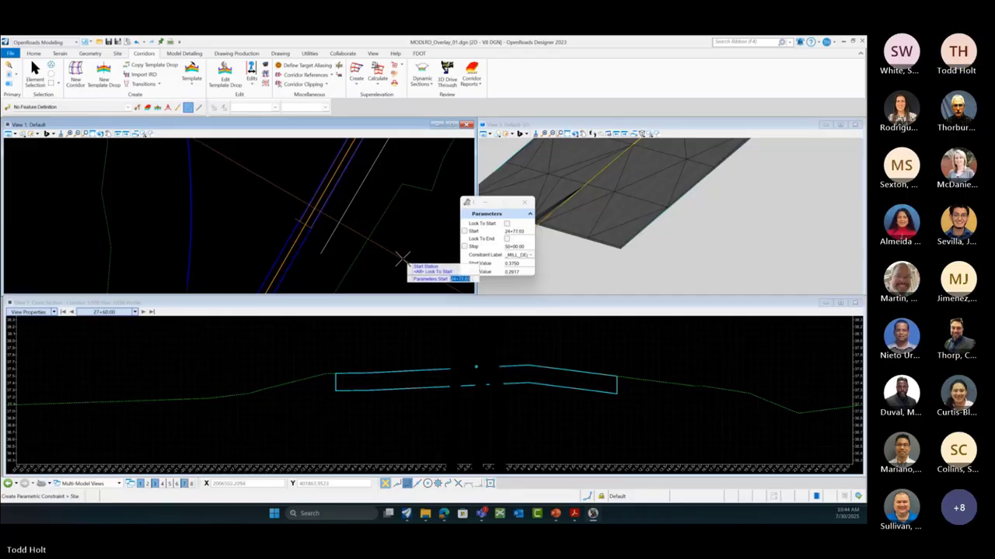
Step: Set the constraint stations from 25+00.00 to 25+50.00 and accept it
left_click_drag(526, 232, 499, 233)
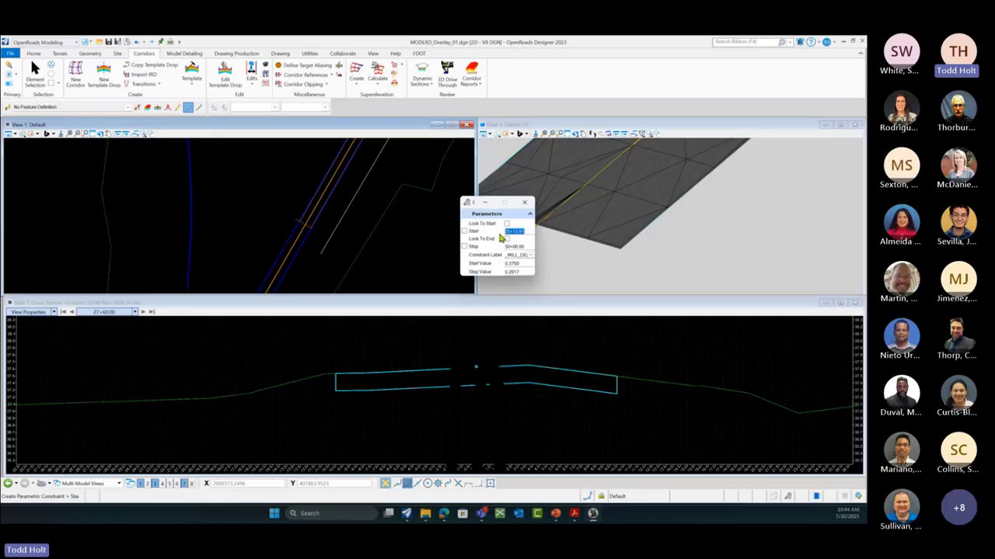
type("2")
key("Tab")
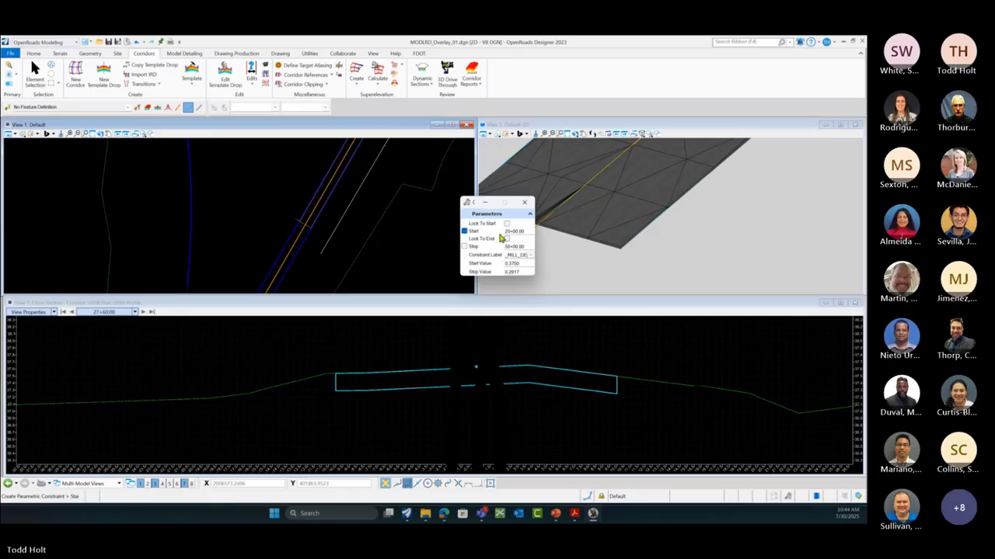
type("2")
key("Tab")
left_click(433, 219)
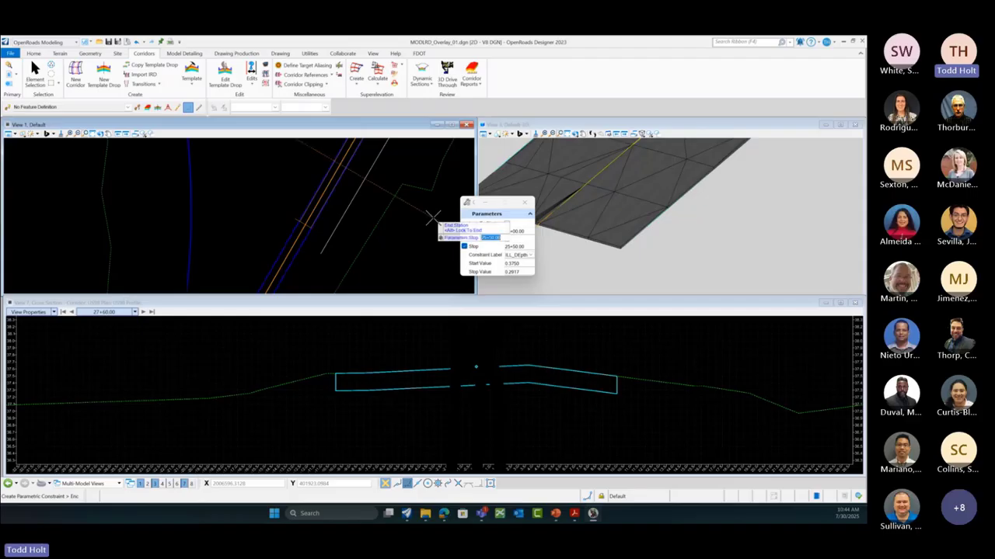
left_click(432, 218)
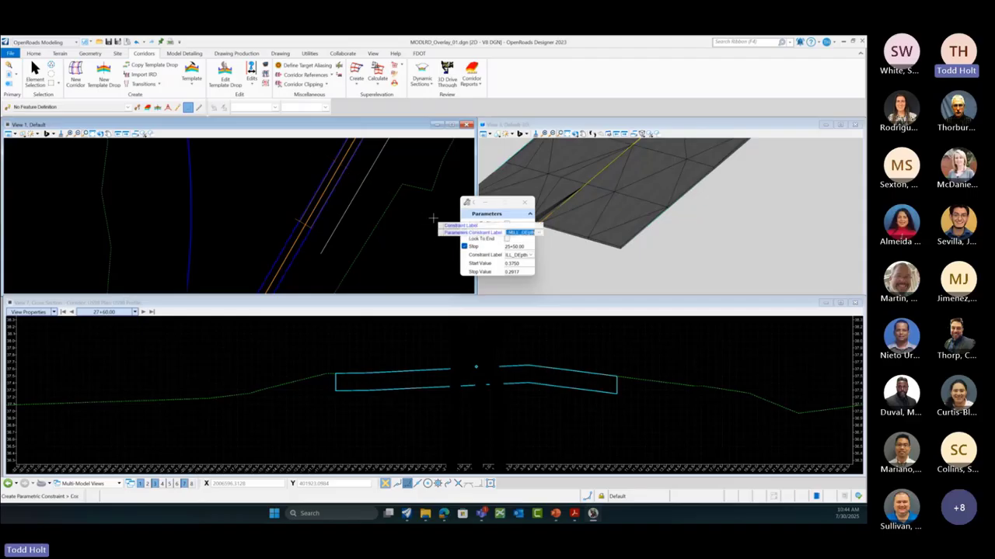
left_click(433, 218)
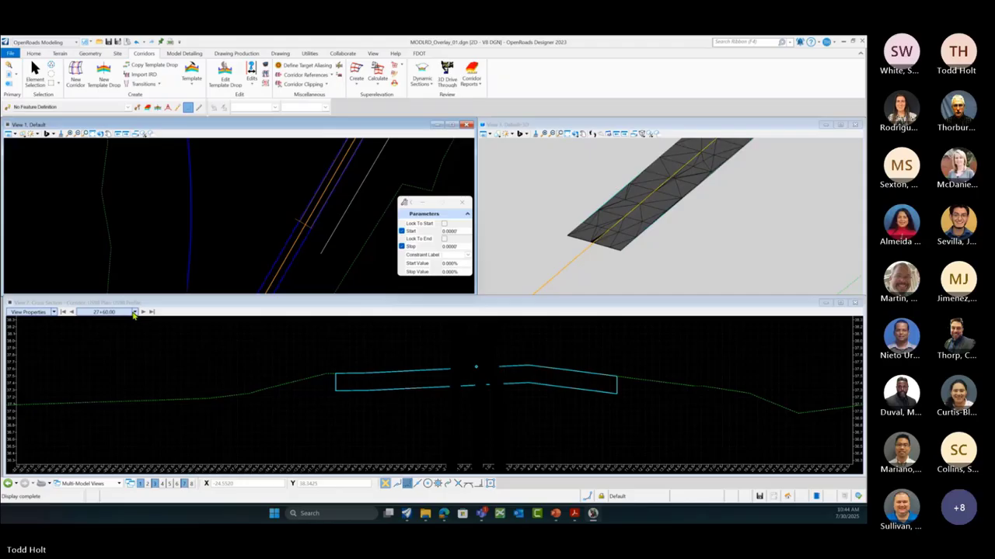
Step: Step the cross section back station by station past 25+50.00
left_click(73, 312)
scroll(287, 241, "down", 2)
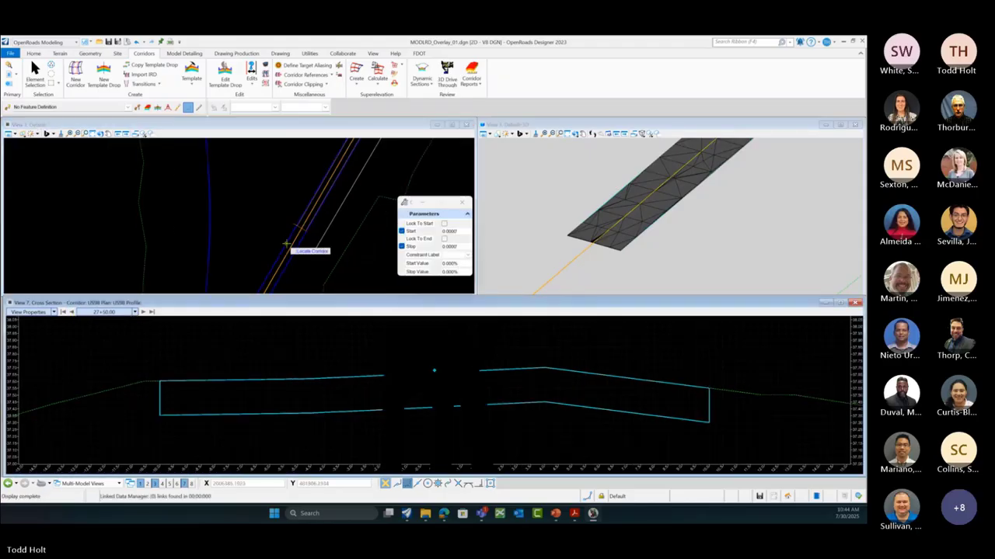
left_click(72, 312)
left_click(72, 313)
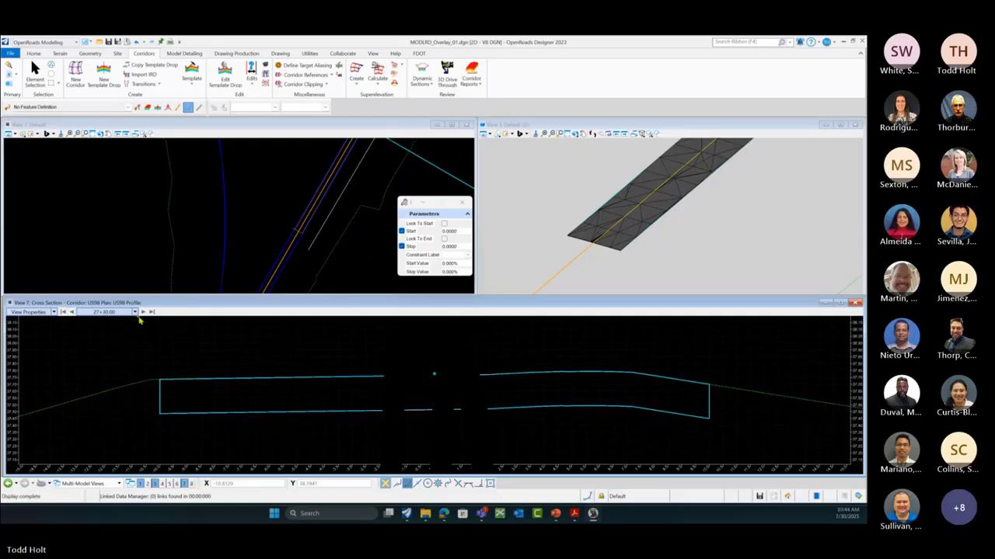
left_click(72, 313)
left_click(72, 313)
left_click(72, 313)
left_click(72, 313)
left_click(72, 313)
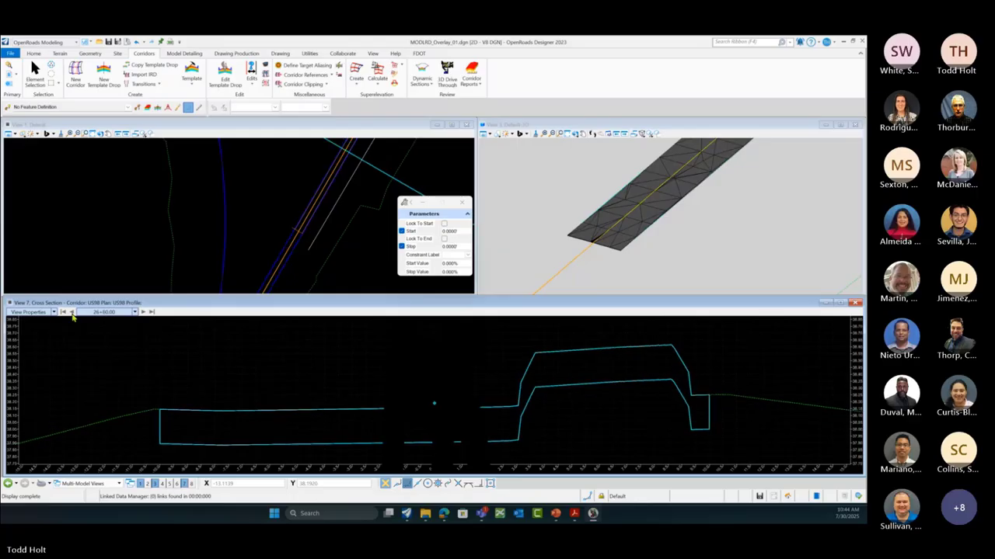
left_click(72, 313)
left_click(72, 313)
left_click(72, 313)
left_click(73, 313)
left_click(73, 313)
left_click(72, 313)
left_click(72, 313)
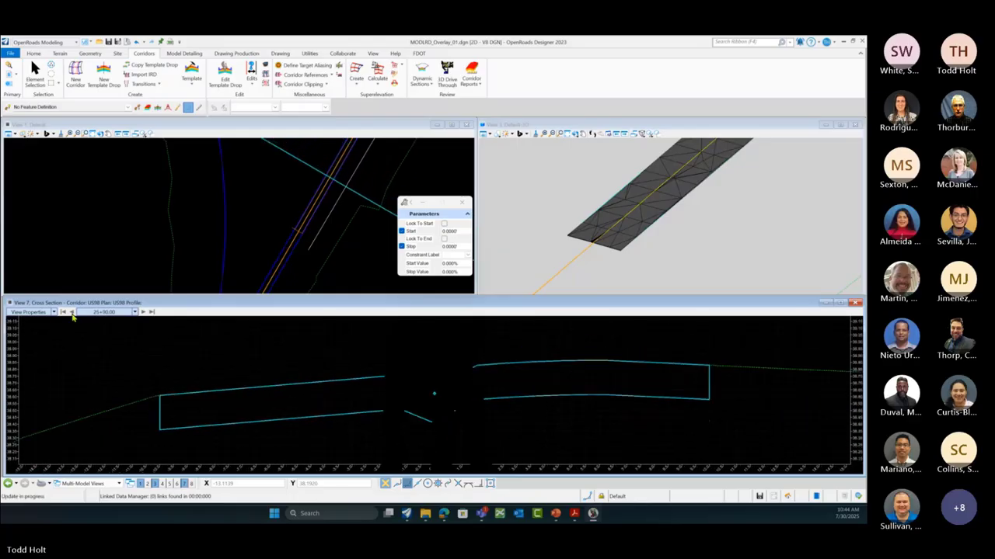
left_click(72, 312)
left_click(72, 312)
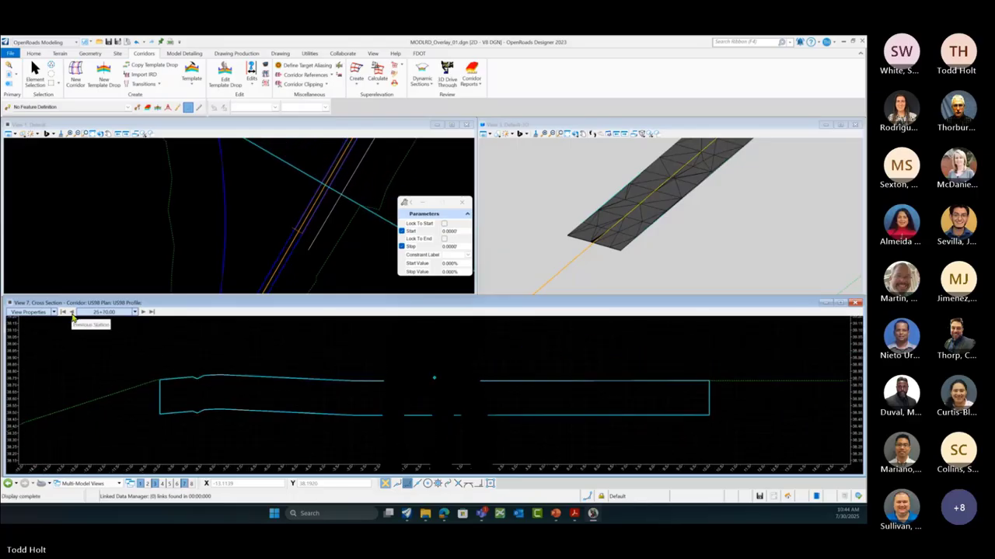
left_click(72, 312)
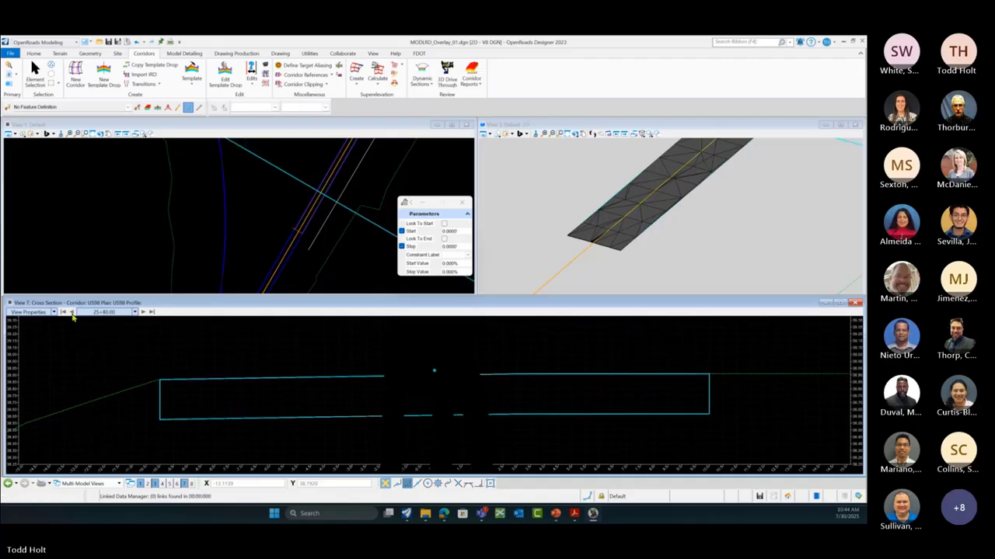
left_click(72, 313)
left_click(73, 312)
left_click(72, 312)
left_click(72, 313)
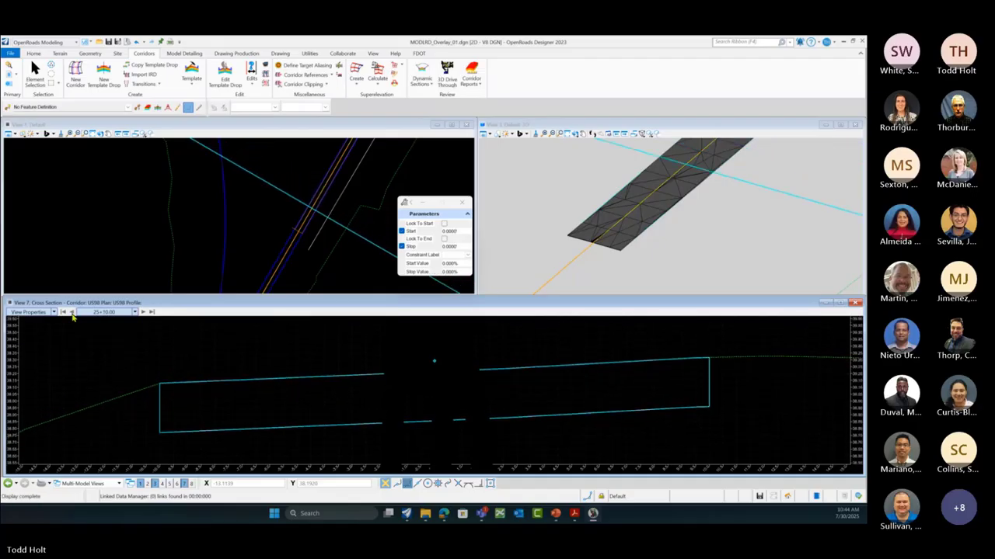
left_click(72, 312)
left_click(72, 312)
left_click(73, 312)
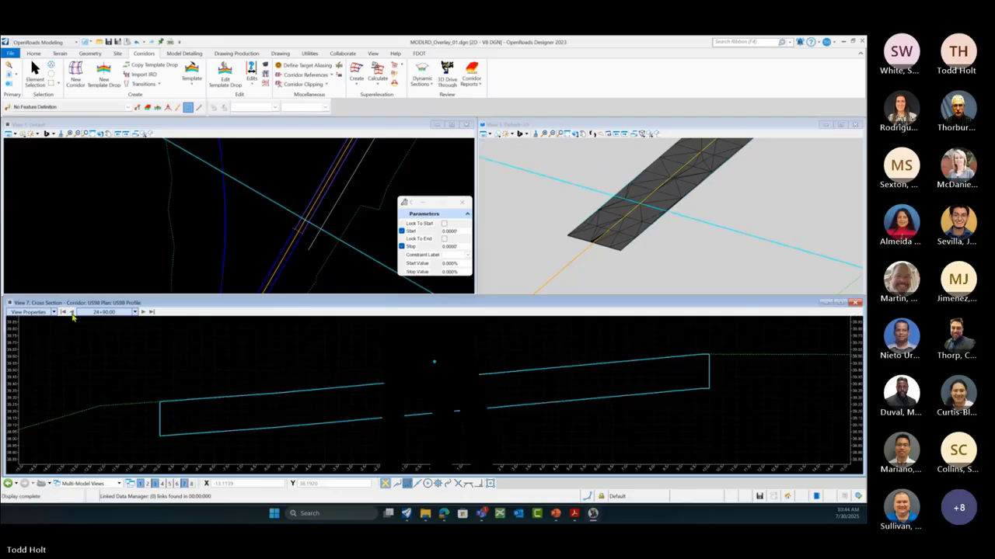
Step: Jump the cross section to station 25+00.00, then advance to 25+20.00
left_click(134, 311)
left_click(135, 312)
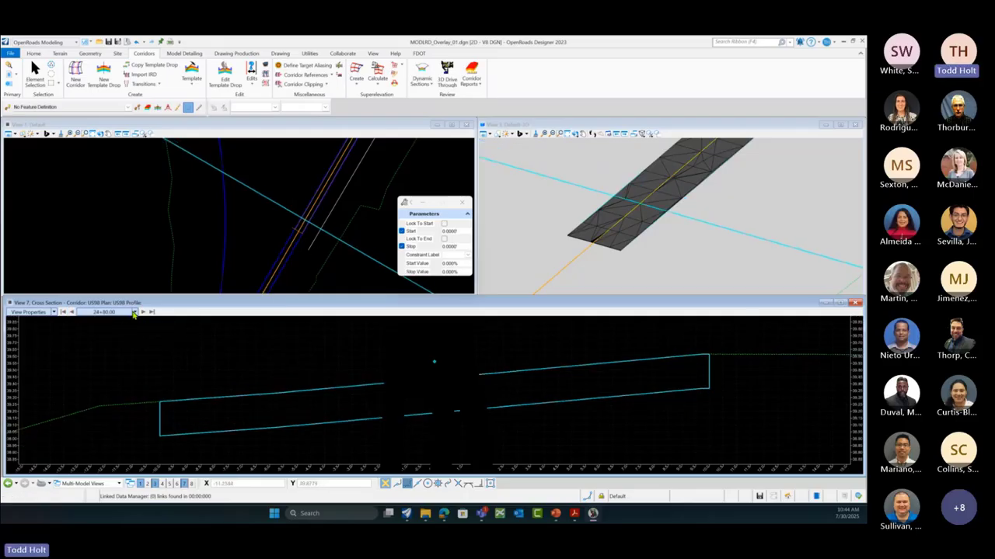
left_click(135, 312)
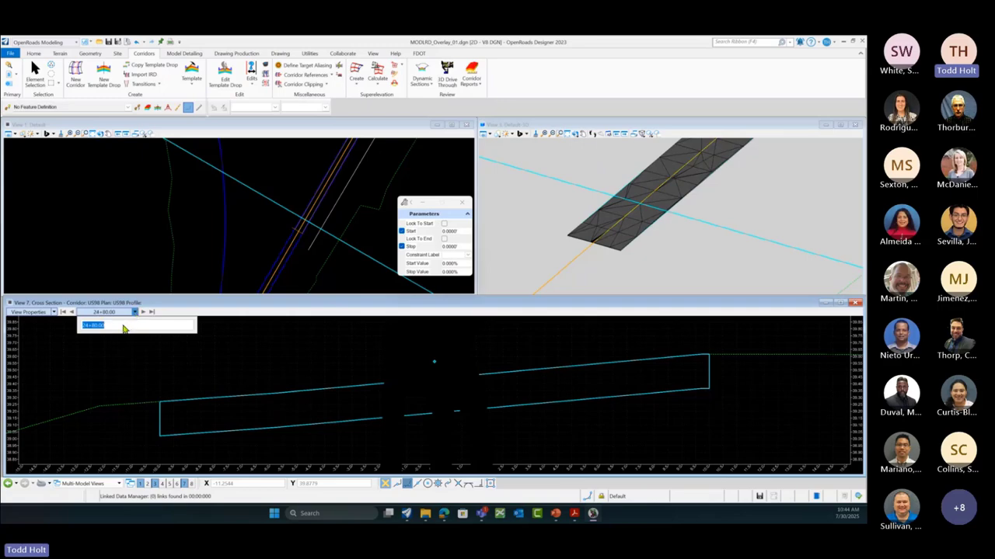
type("25+00.00")
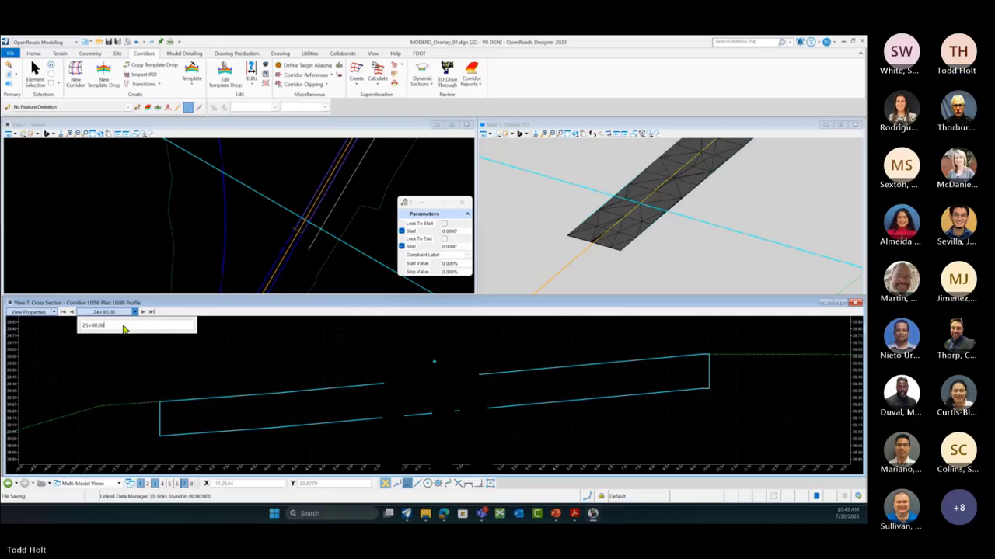
key("Return")
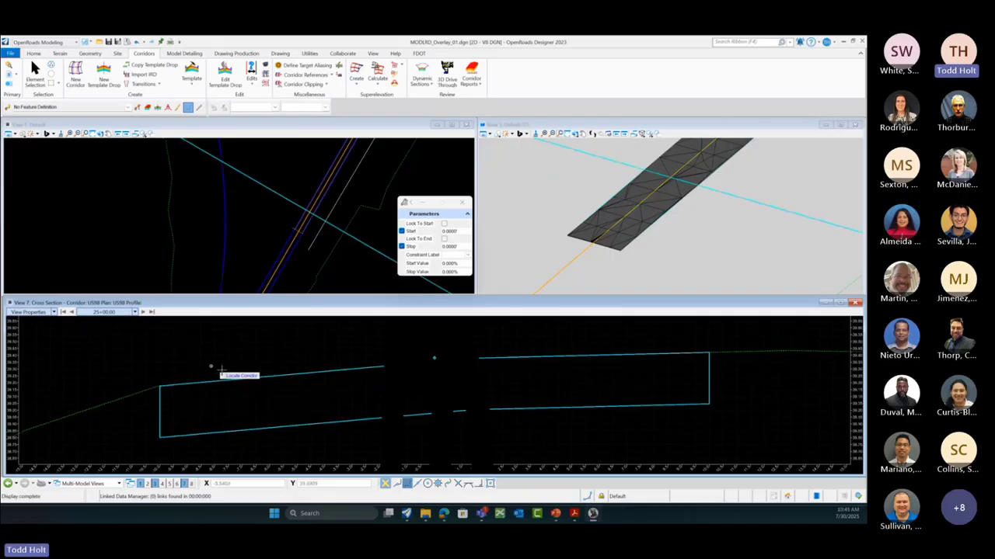
left_click(143, 312)
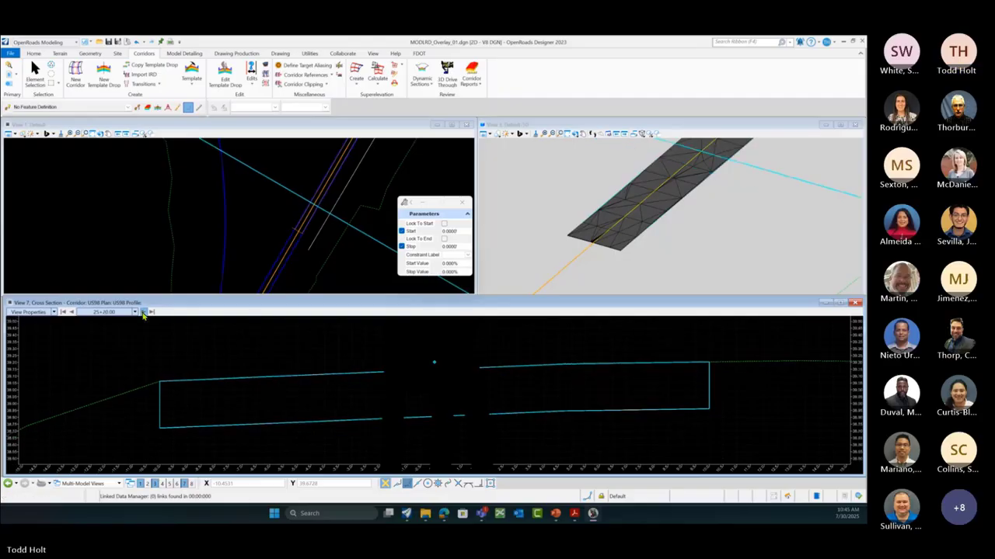
Step: Place a vertical temporary dimension along the cross section's right edge
right_click(345, 435)
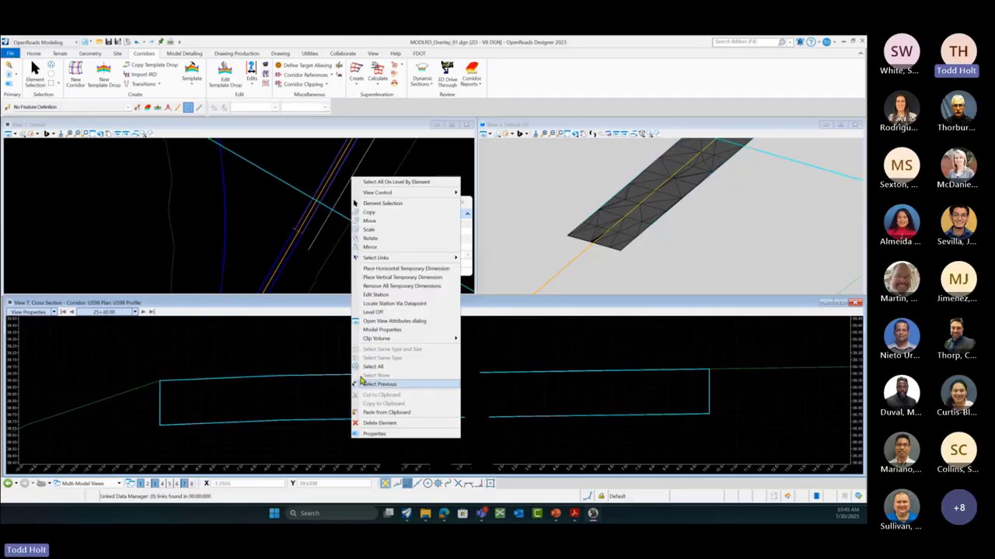
left_click(390, 277)
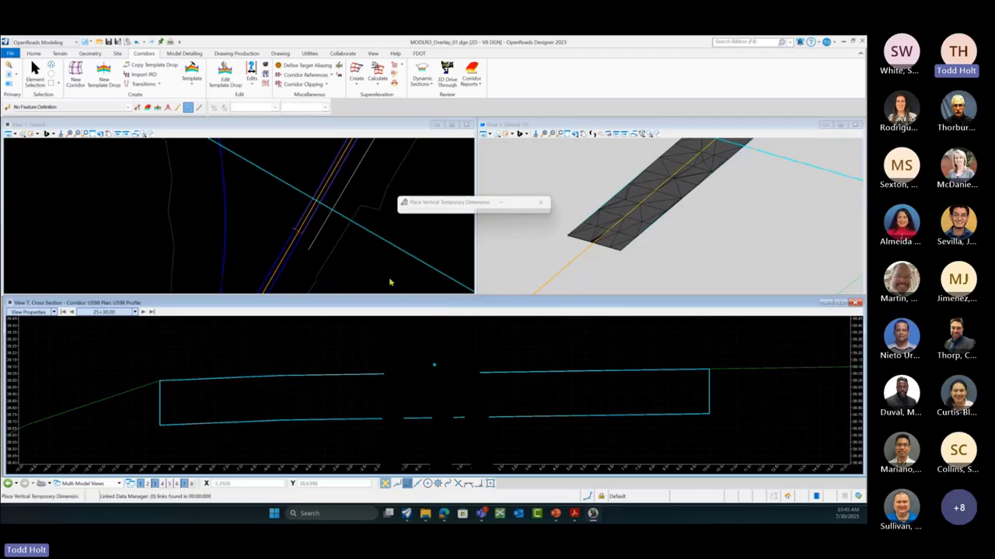
left_click(708, 414)
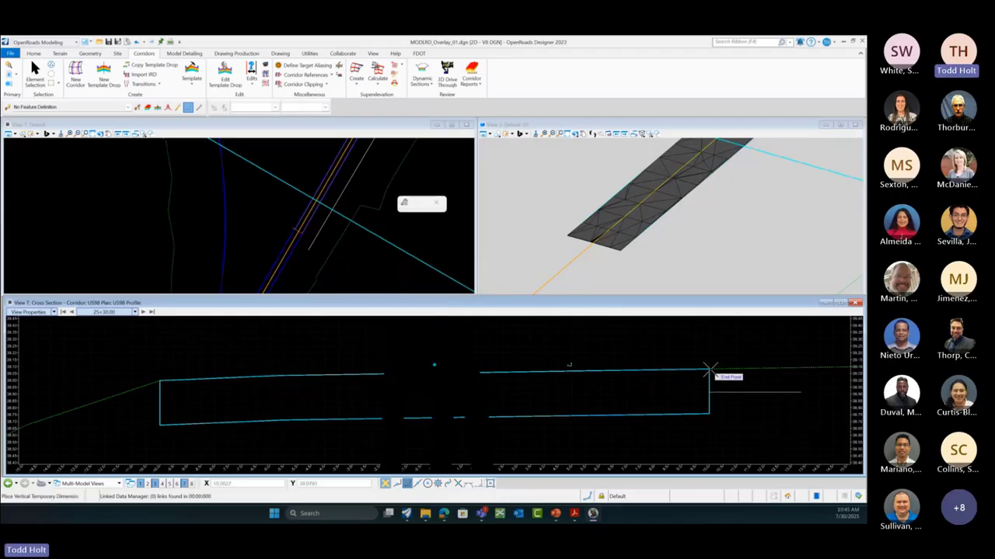
left_click(710, 371)
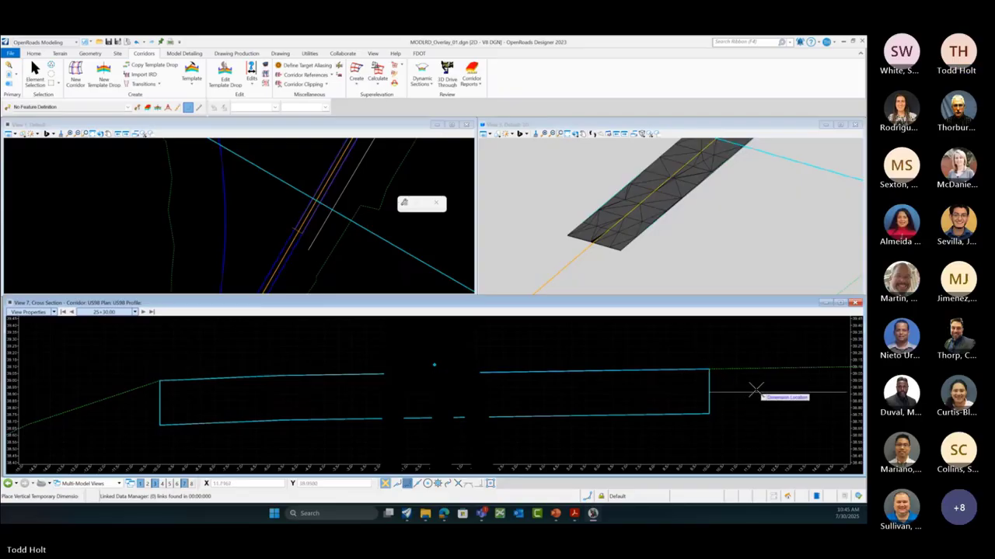
left_click(743, 404)
key("Escape")
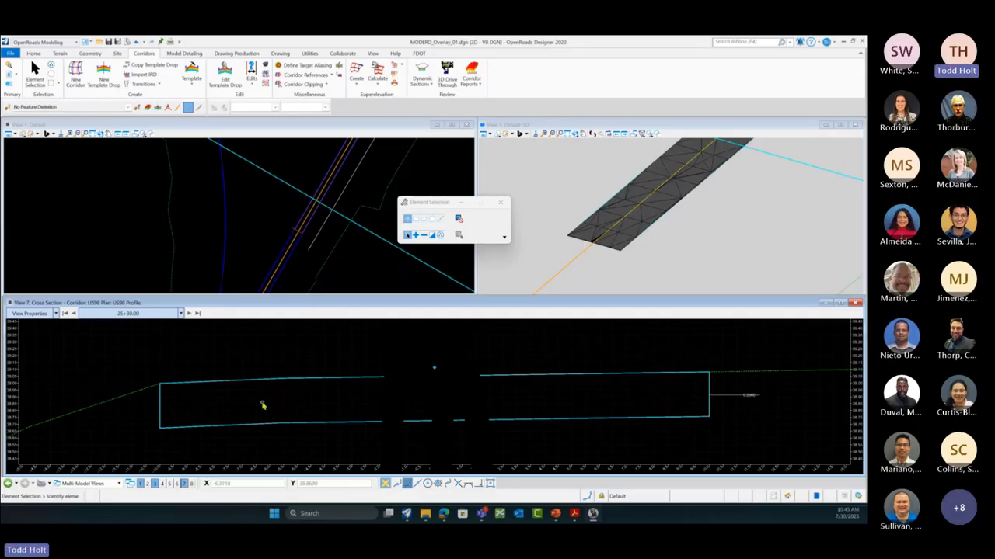
Step: Turn on Running Coordinates in the status bar
mouse_move(158, 385)
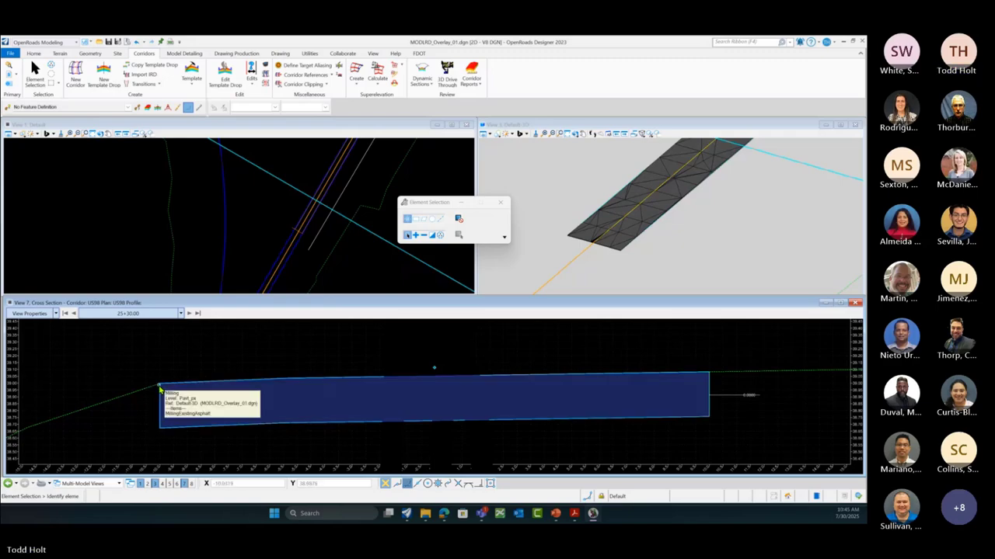
right_click(621, 503)
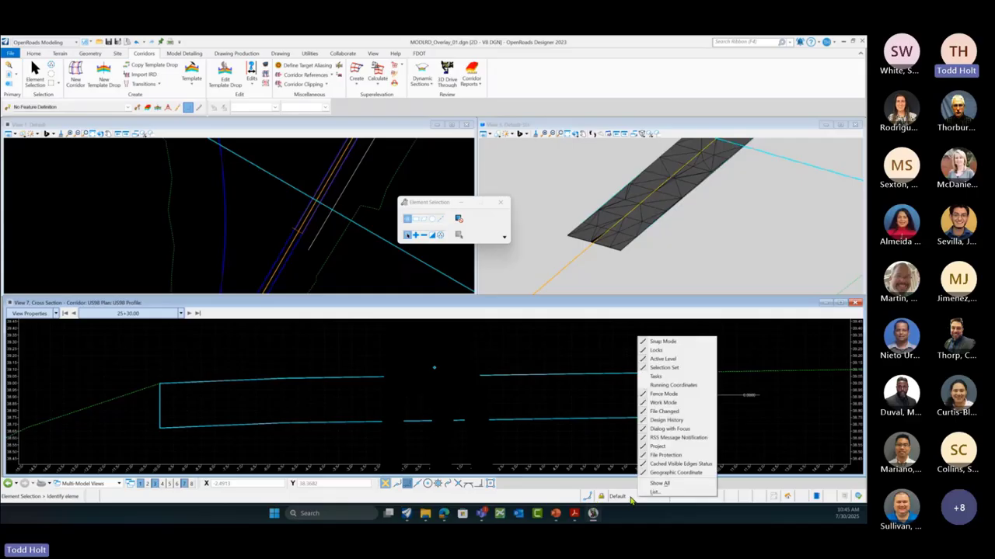
left_click(673, 387)
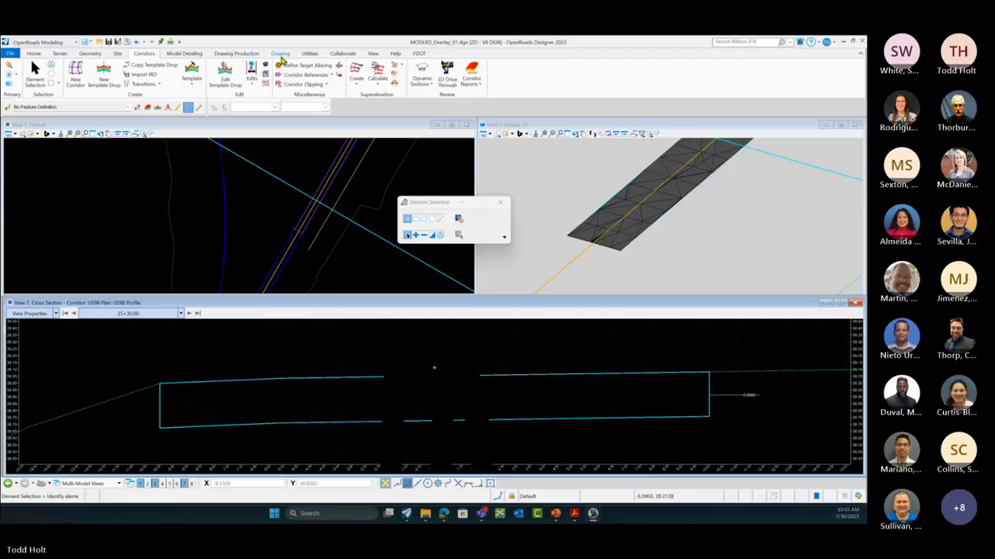
Step: Start a SmartLine and advance the cross section to station 25+50.00
left_click(281, 54)
left_click(338, 76)
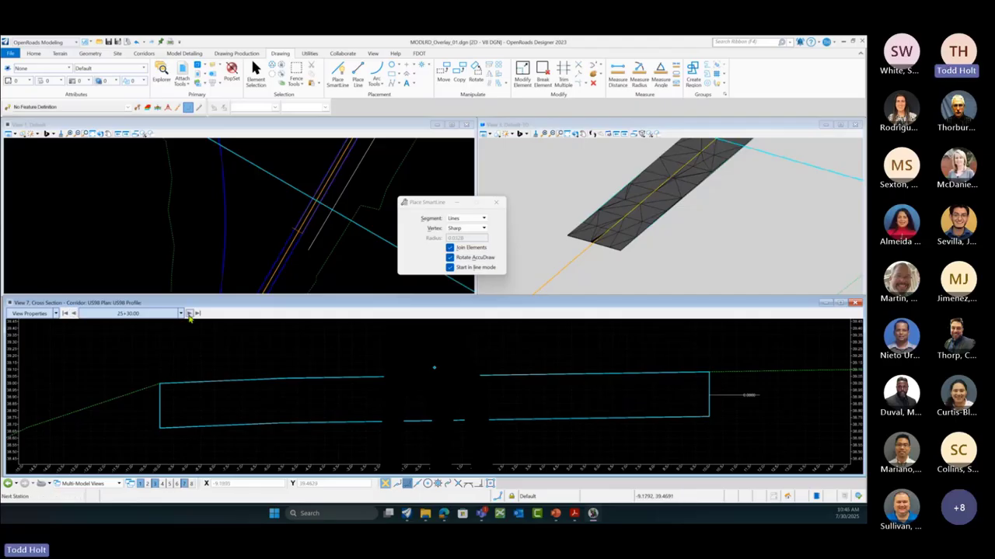
left_click(190, 314)
left_click(190, 314)
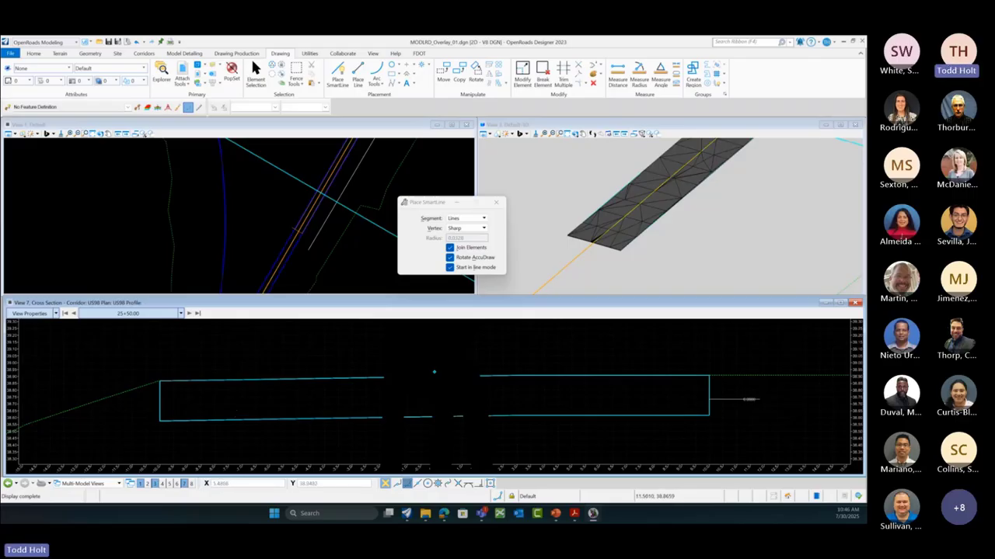
Step: Dismiss the SmartLine tool and show the Properties panel
left_click(497, 202)
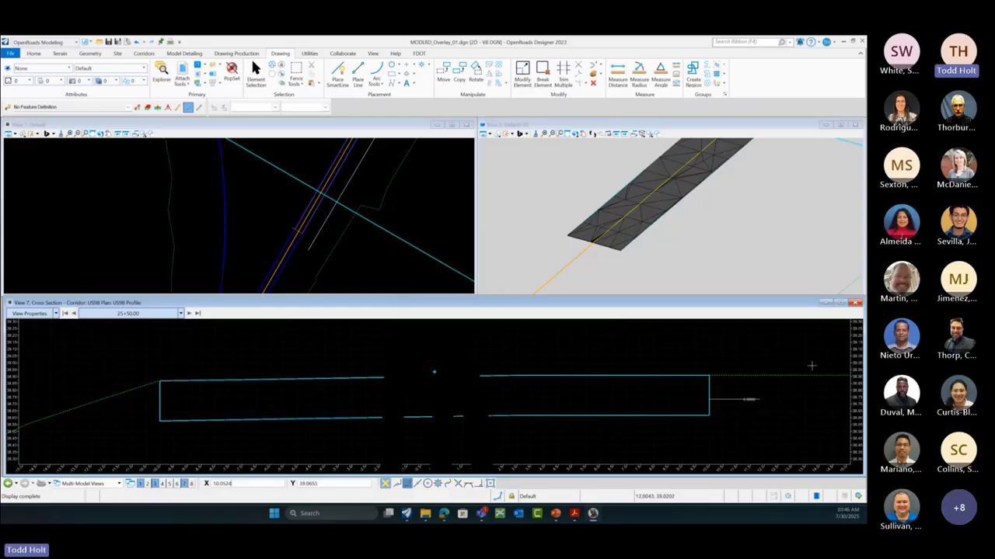
right_click(584, 425)
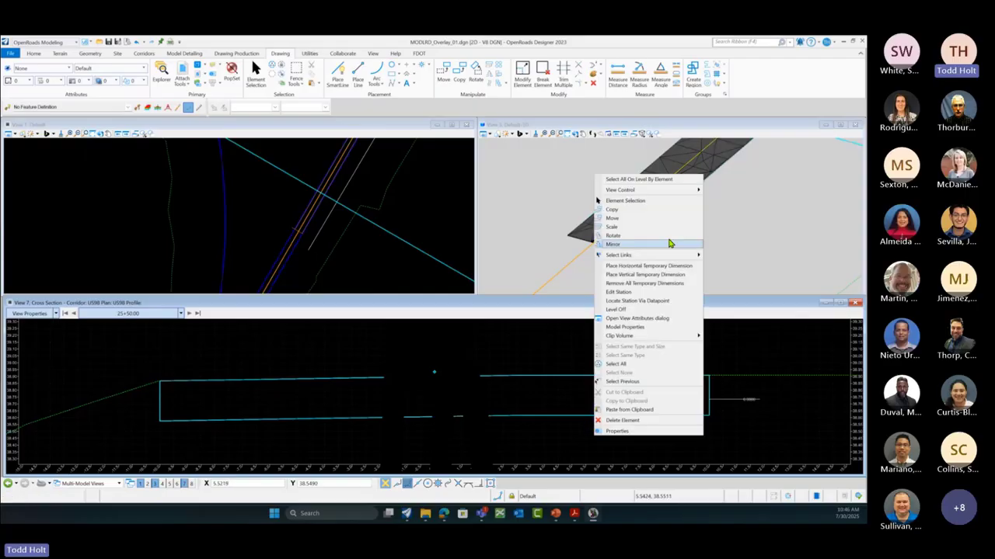
left_click(617, 430)
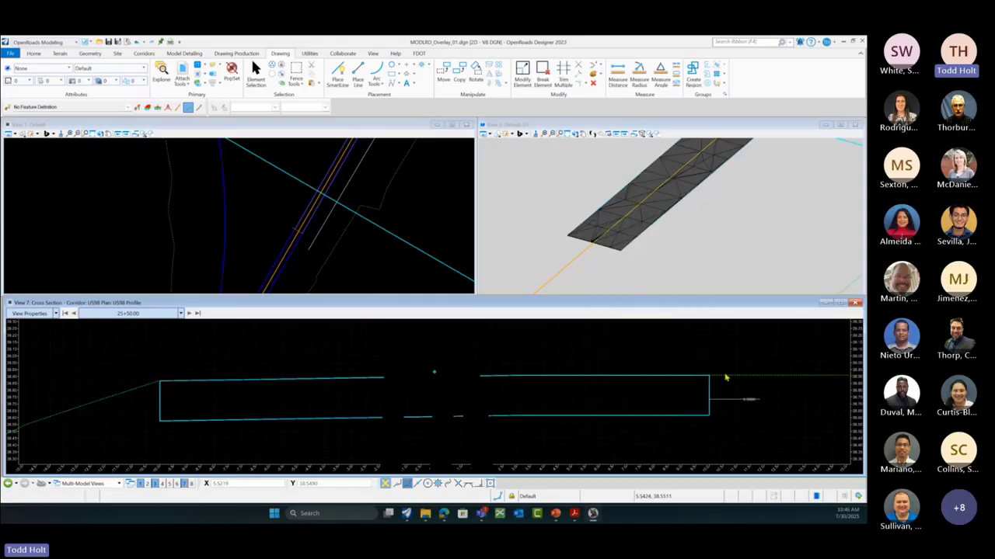
Step: Remove all temporary dimensions and switch to the Overlay and Stripping - Template.dgn file
right_click(535, 354)
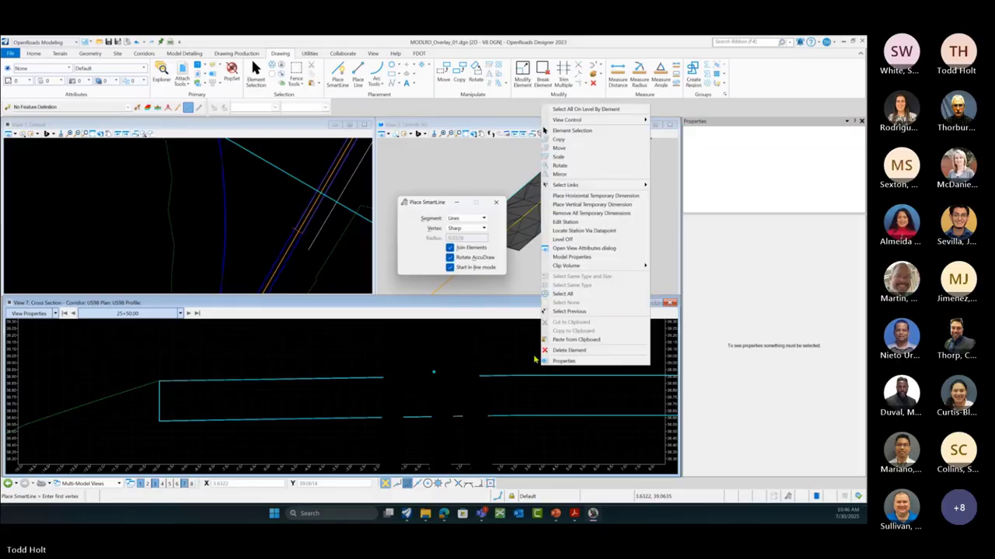
left_click(582, 216)
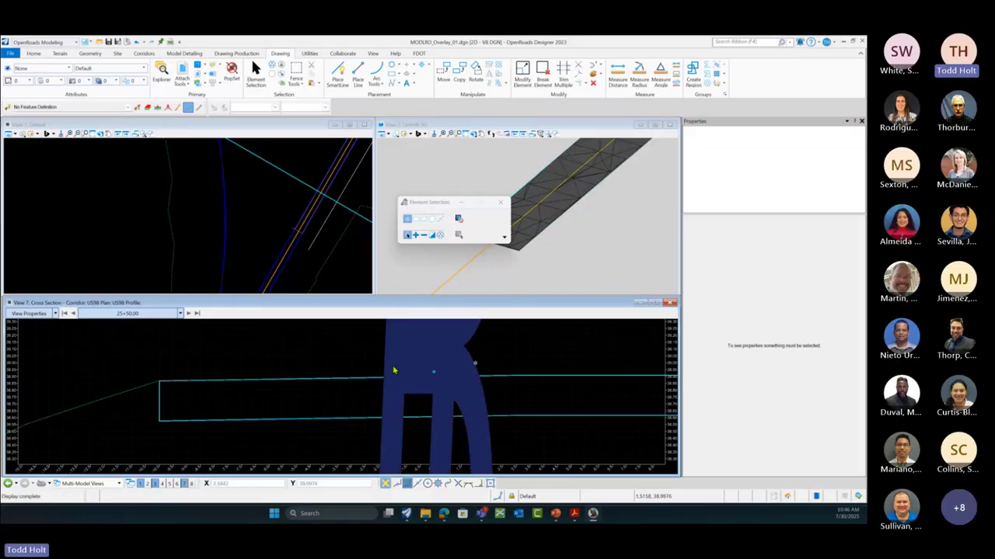
scroll(171, 390, "down", 4)
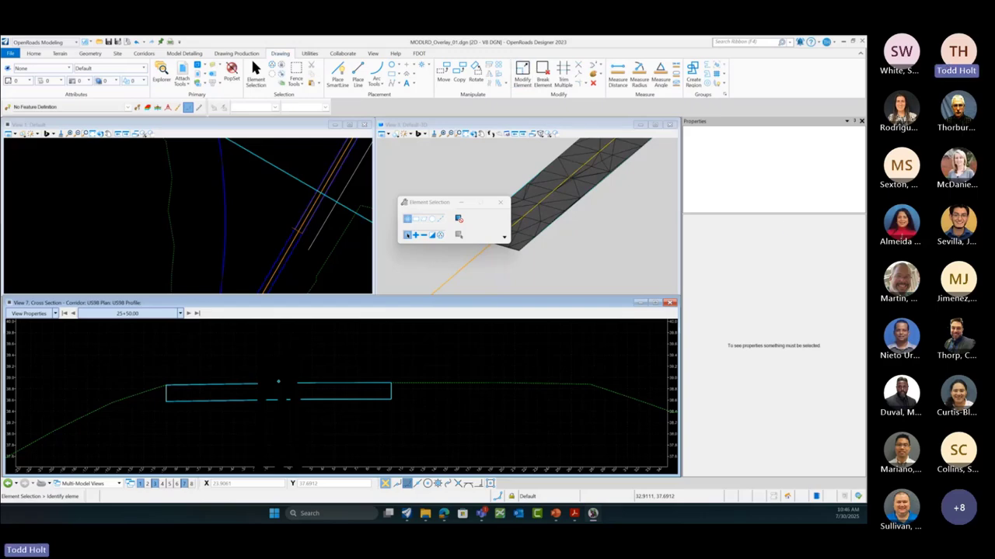
key("alt+Tab")
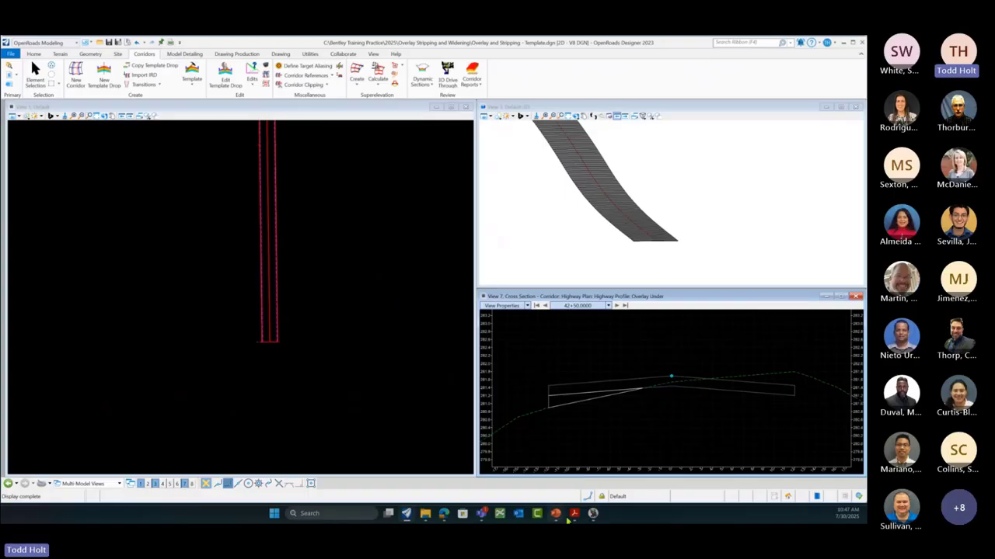
Step: Return to the MODLRD_Overlay_01.dgn window and close the Element Selection dialog
left_click(593, 514)
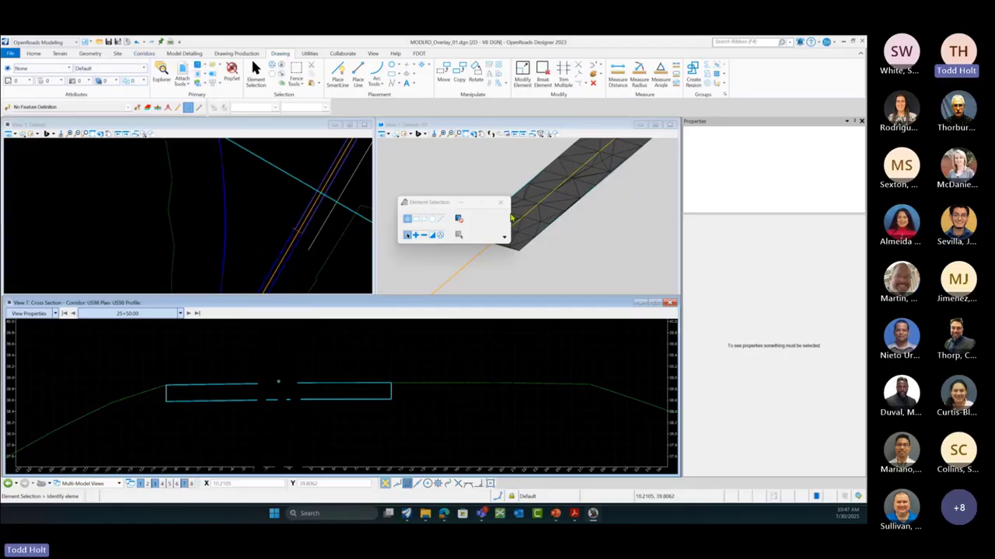
left_click(500, 202)
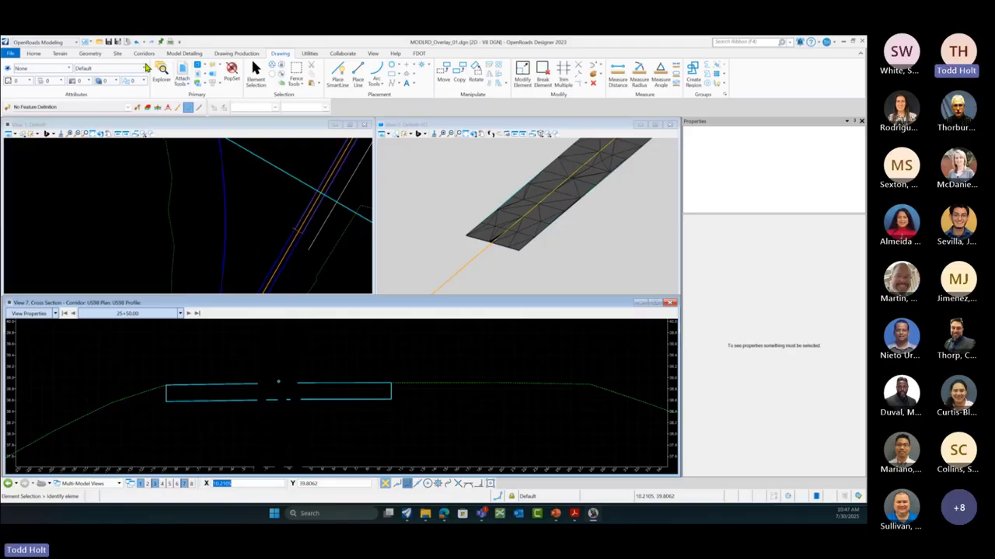
Step: Open Create Template and load Simple Pavement Overlay, briefly previewing Milling Only
left_click(144, 53)
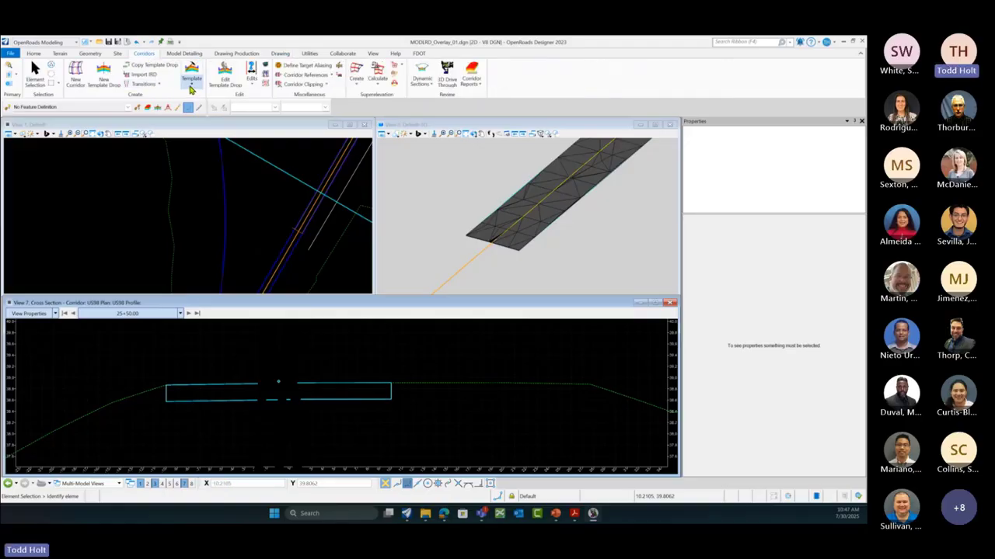
left_click(276, 251)
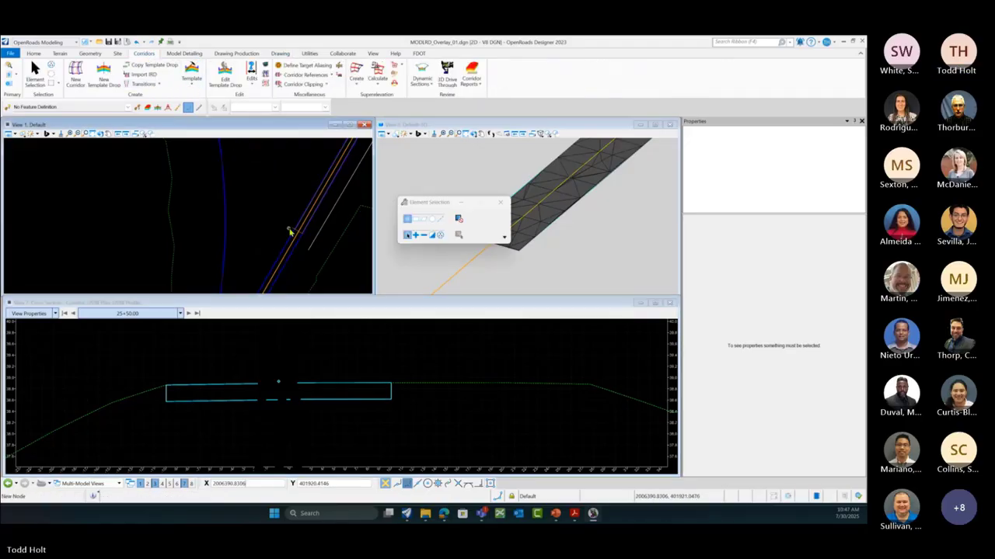
left_click(191, 81)
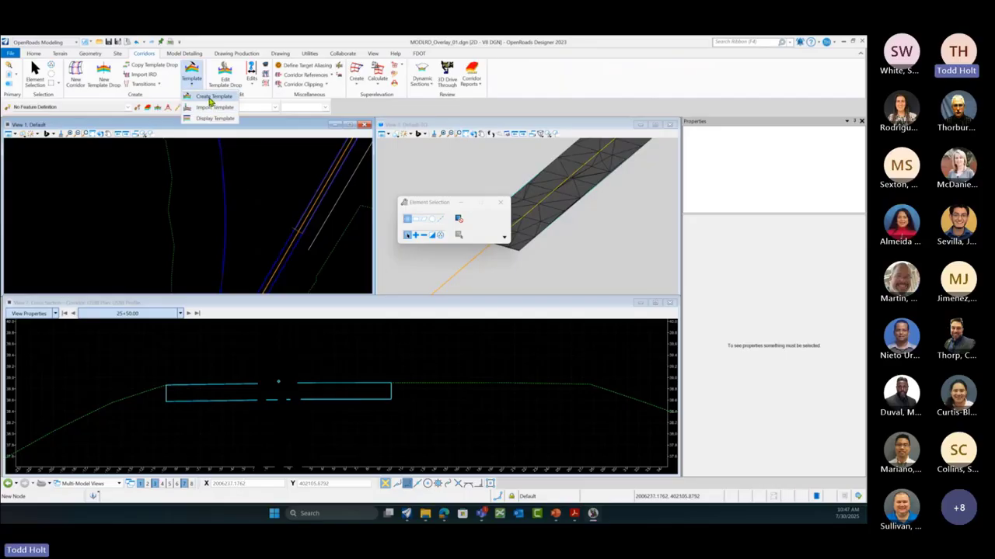
left_click(208, 108)
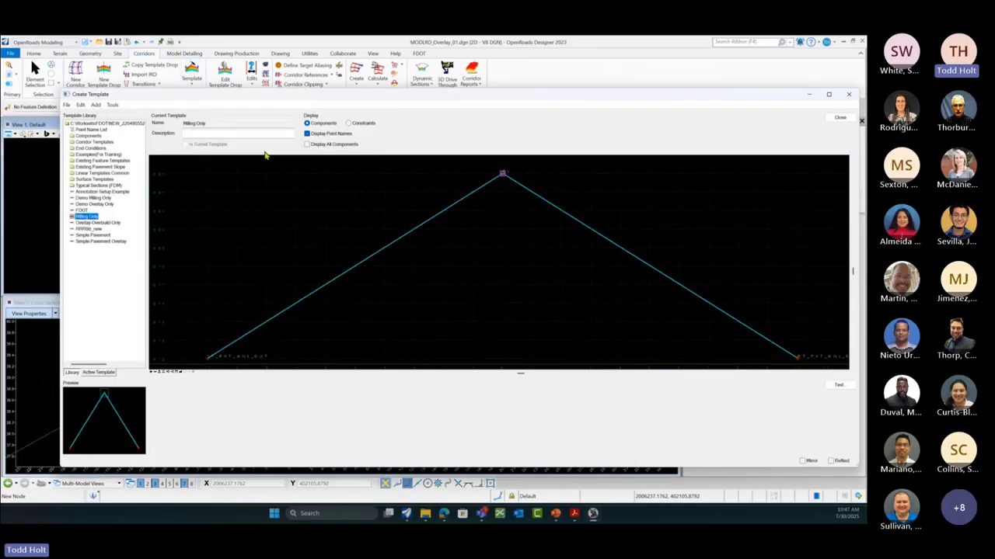
left_click(99, 243)
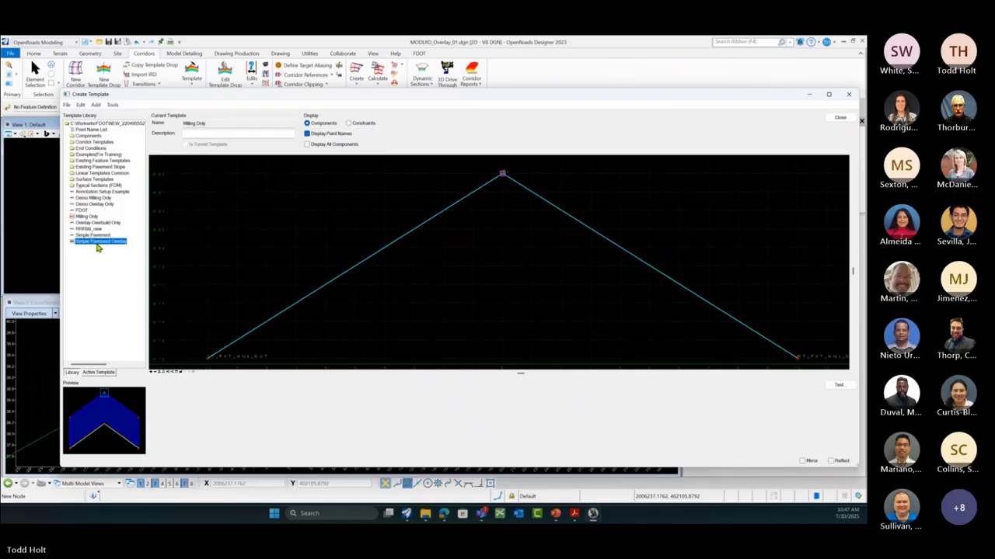
double_click(99, 243)
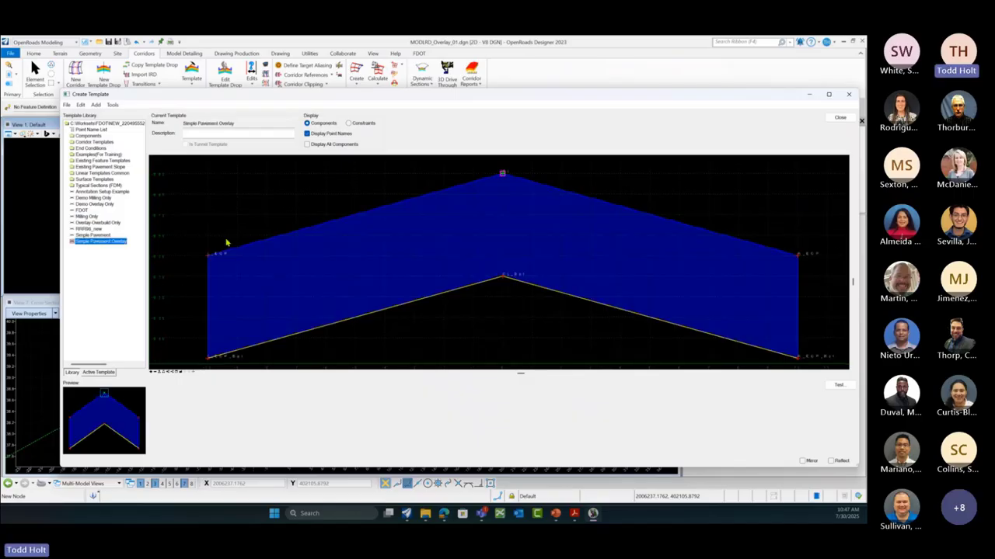
scroll(305, 241, "down", 1)
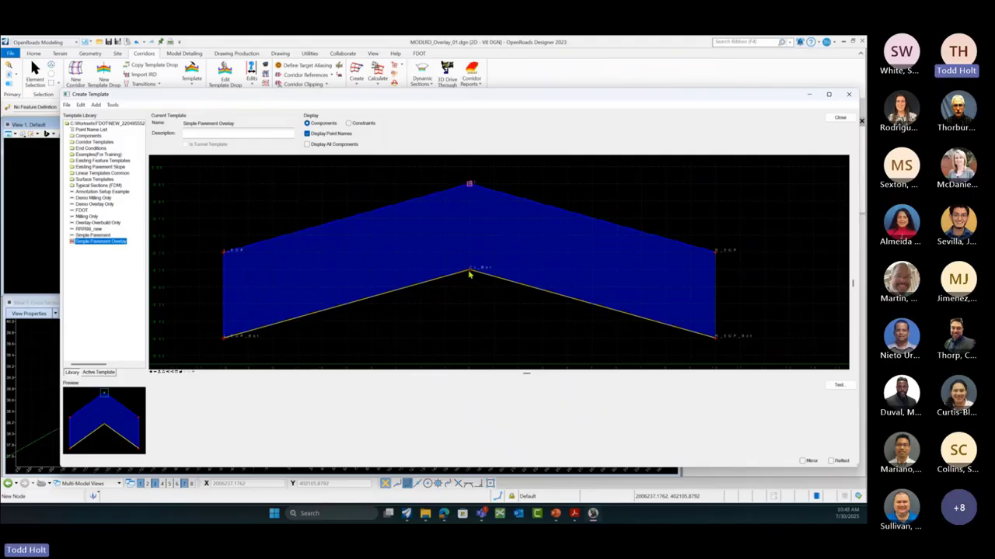
scroll(692, 228, "down", 2)
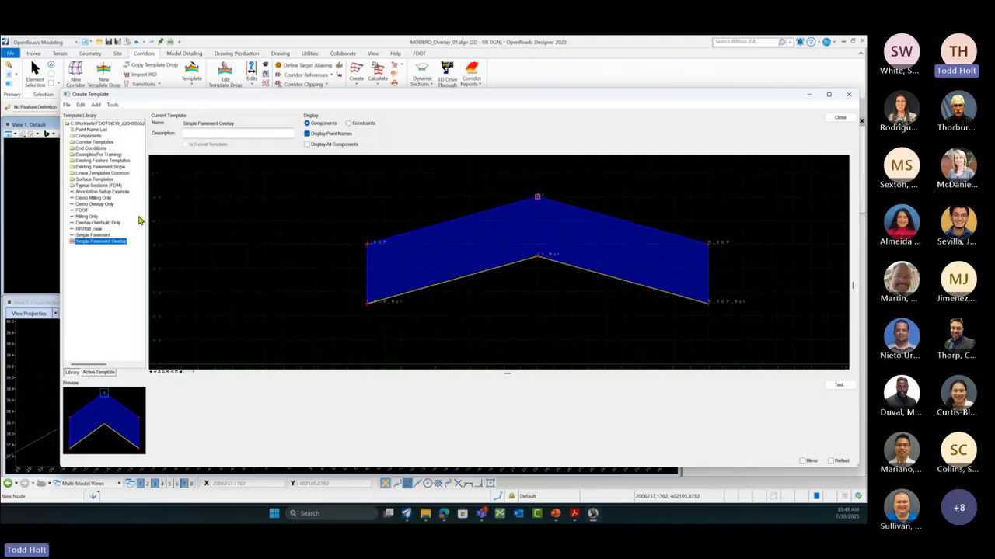
left_click(87, 218)
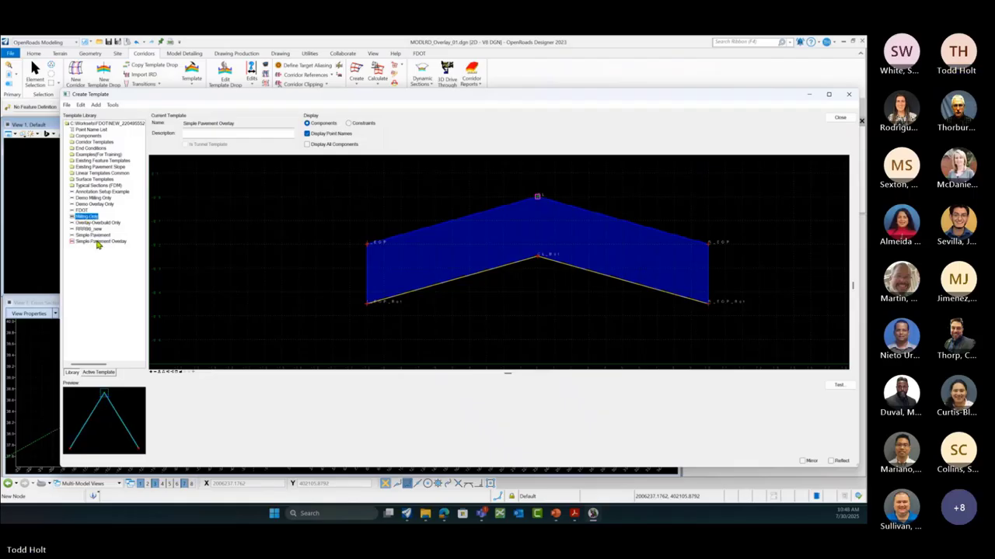
left_click(98, 241)
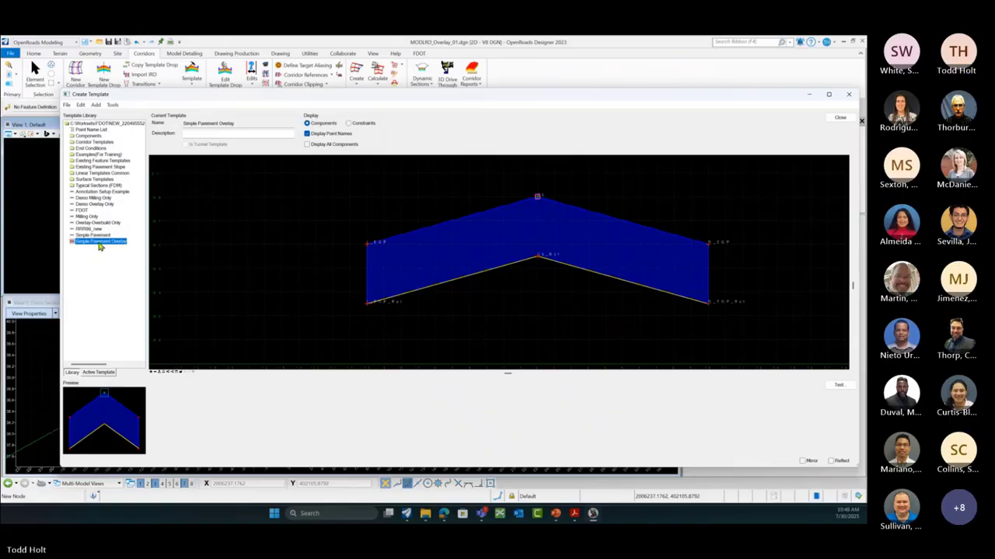
Step: Copy the Simple Pavement Overlay template and paste it into the template library root
right_click(100, 246)
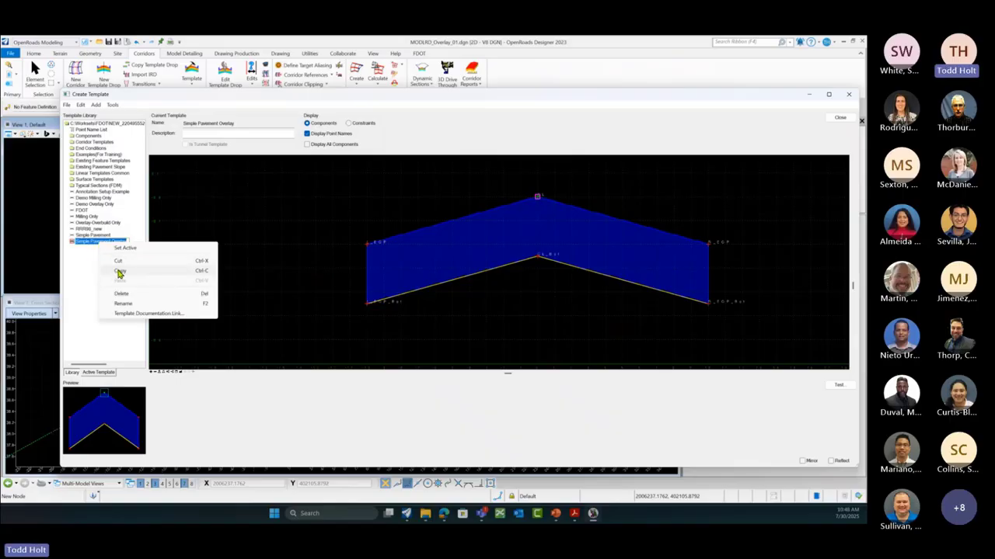
left_click(119, 272)
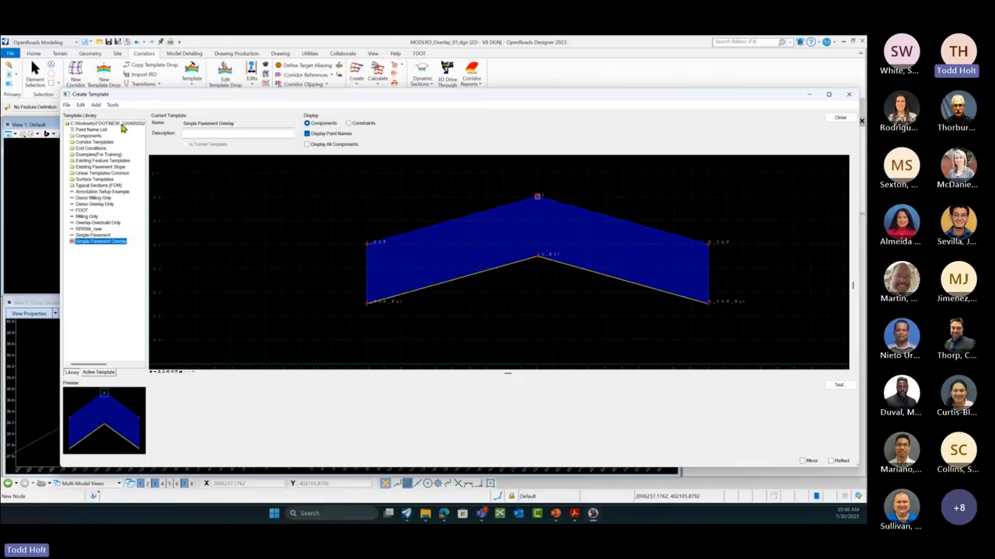
right_click(116, 125)
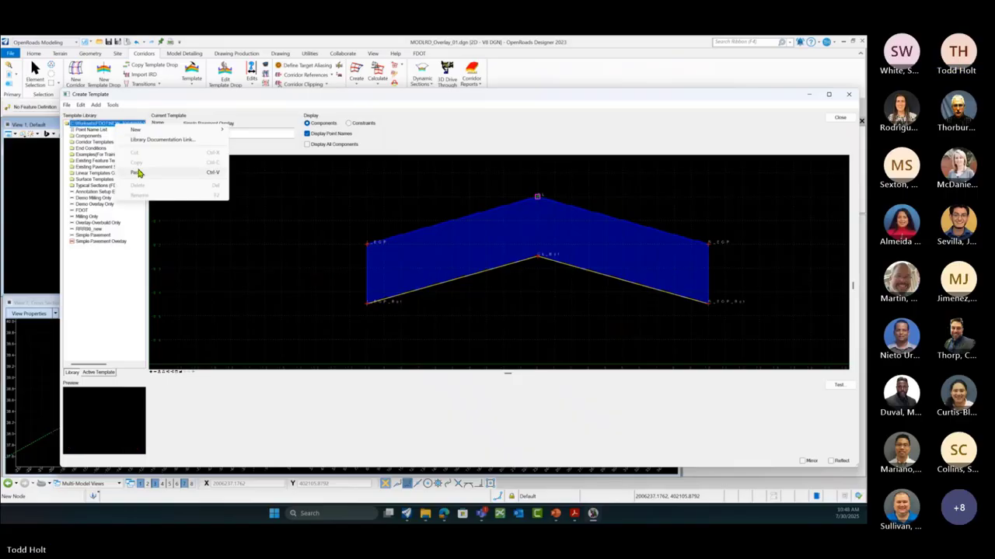
left_click(137, 172)
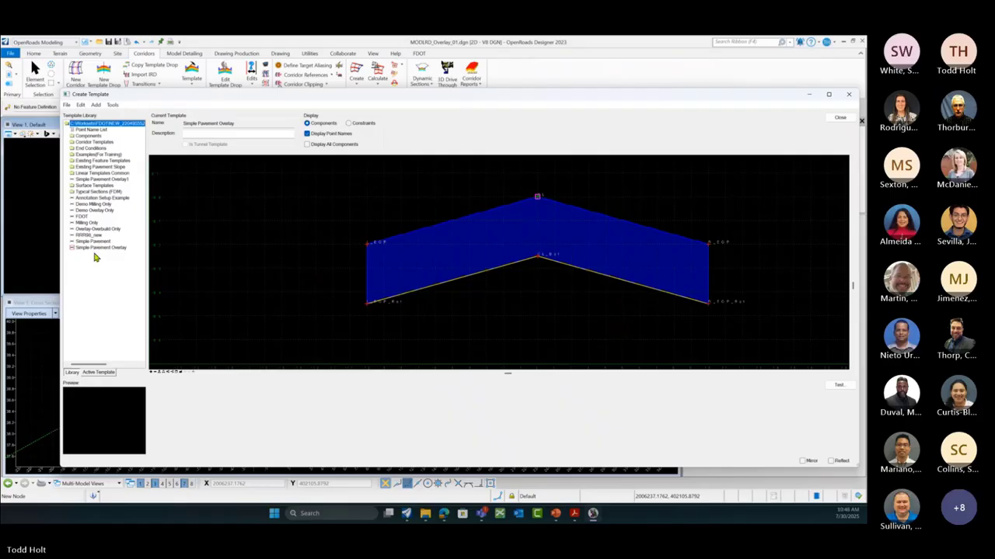
Step: Rename the copy to 'Simple Pavement Overlay Milling' and save the template library
left_click(99, 180)
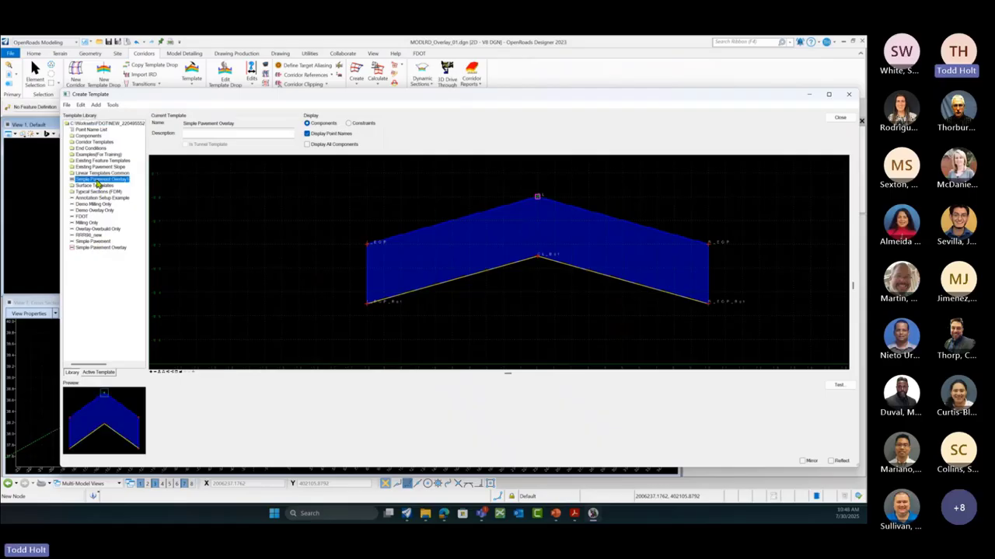
right_click(104, 184)
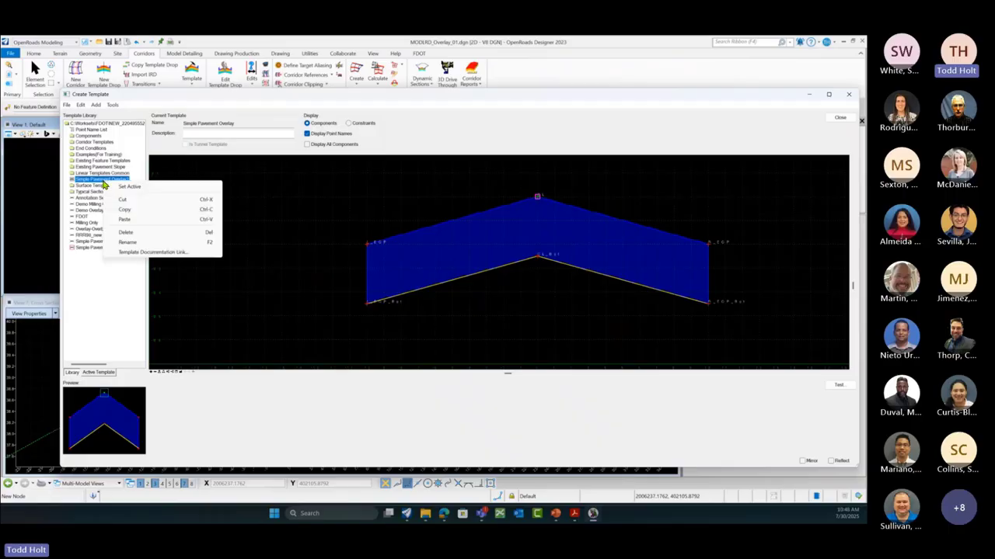
left_click(129, 250)
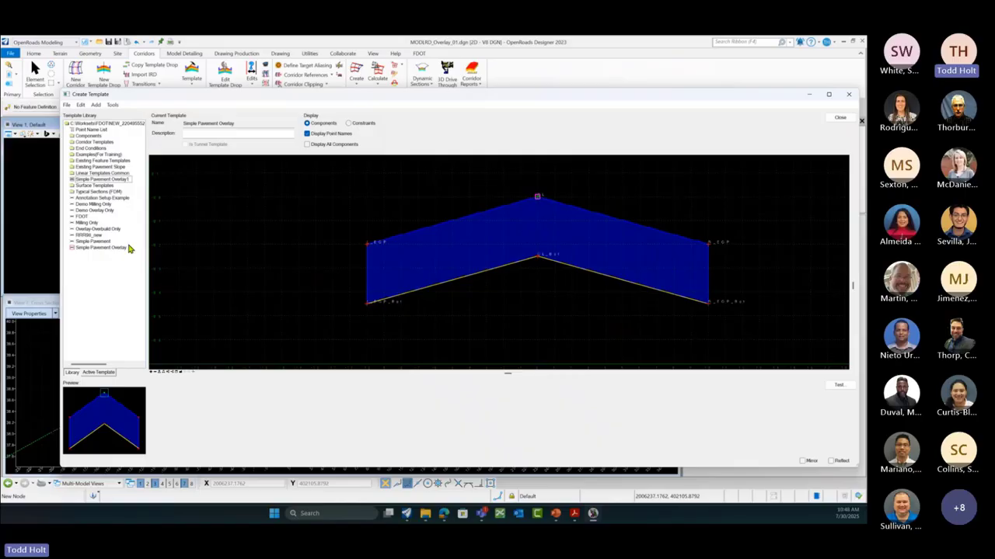
key("BackSpace")
type("Milling")
key("Return")
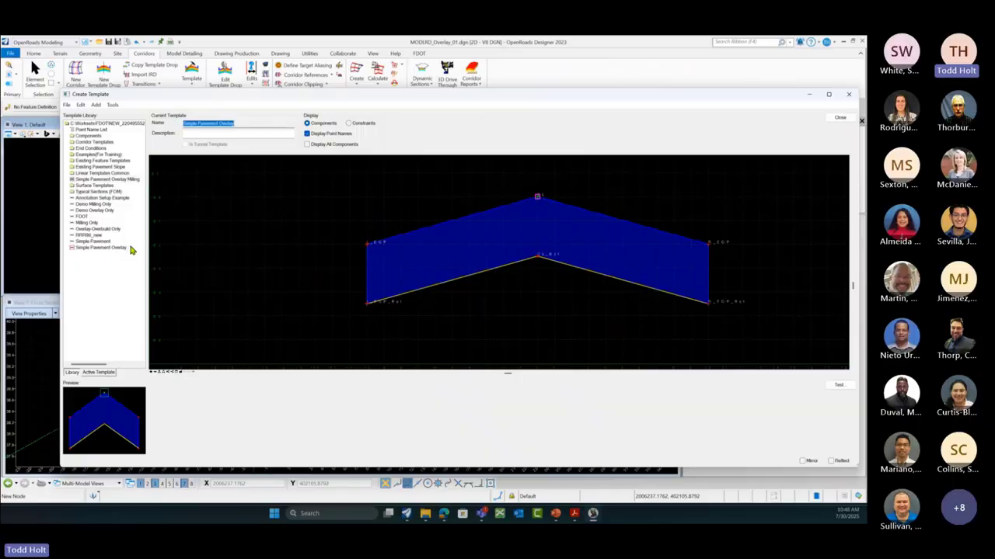
left_click(105, 180)
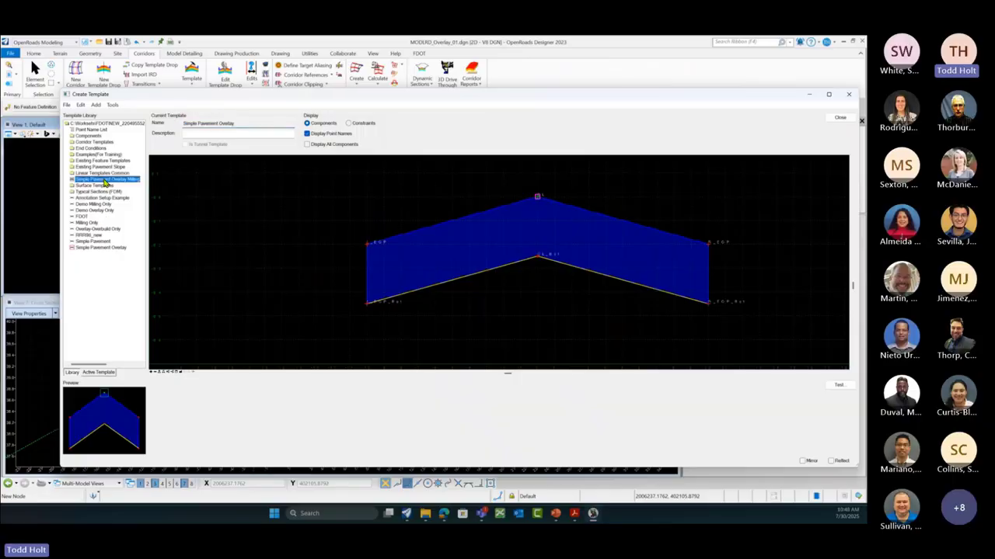
left_click(67, 106)
left_click(81, 134)
Step: Drop the Milling Only template under the blue component of Simple Pavement Overlay Milling
double_click(108, 180)
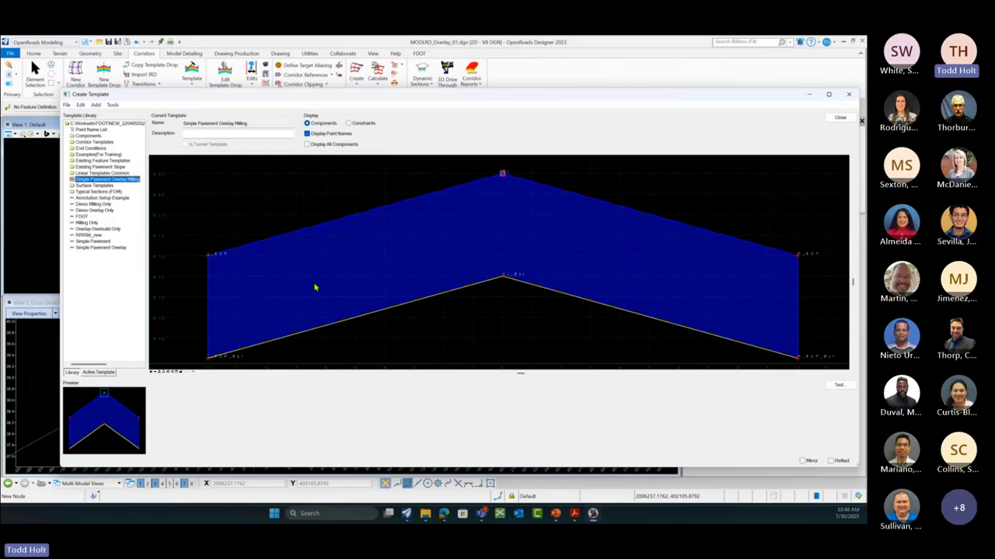
scroll(543, 247, "down", 2)
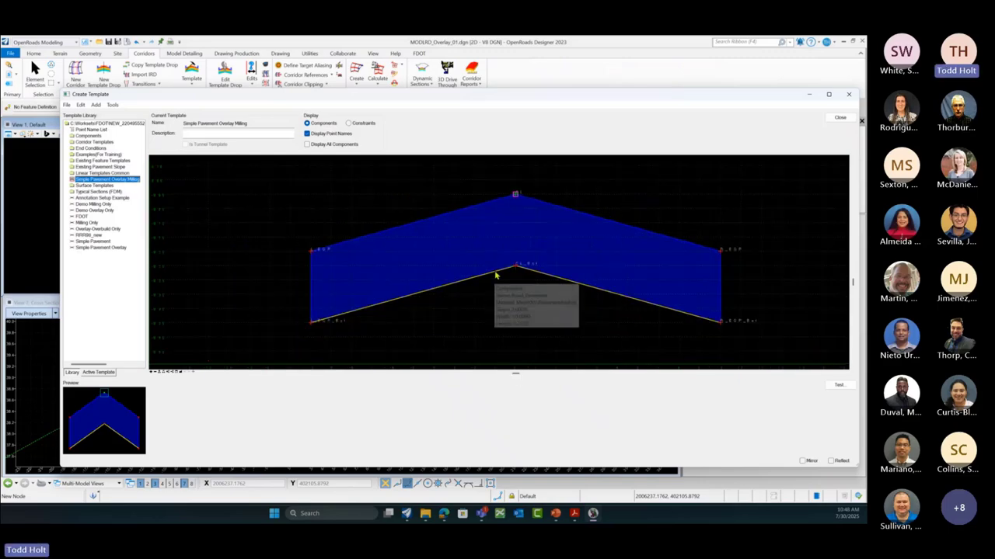
left_click(88, 224)
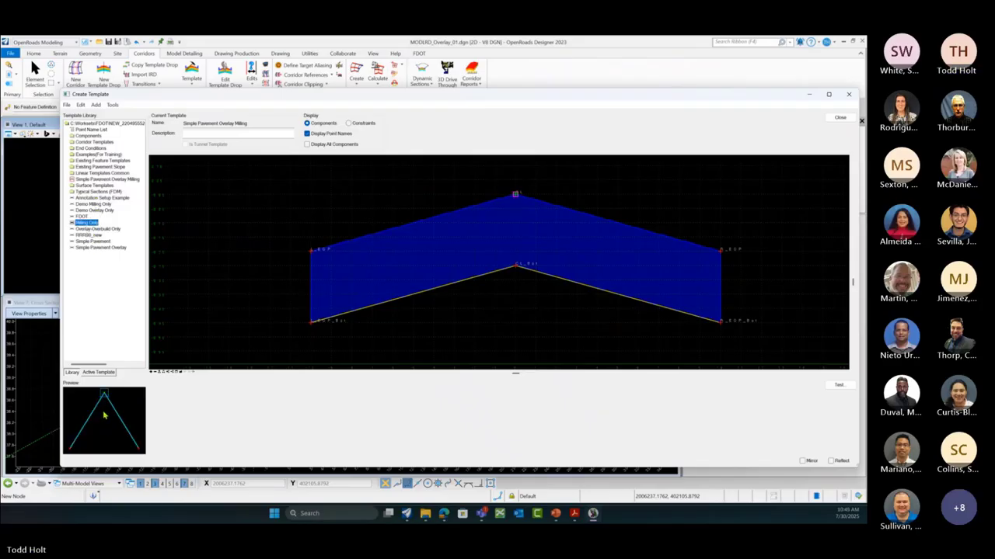
left_click_drag(114, 415, 516, 268)
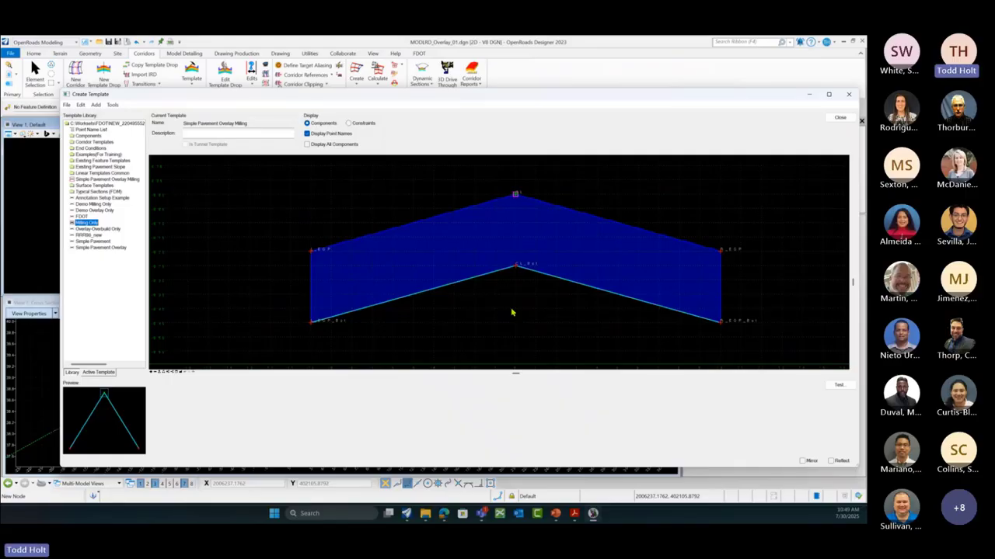
Step: Test the template on a trial ground, redrawing it with surface slope .3, then reset
left_click(838, 385)
scroll(147, 255, "down", 1)
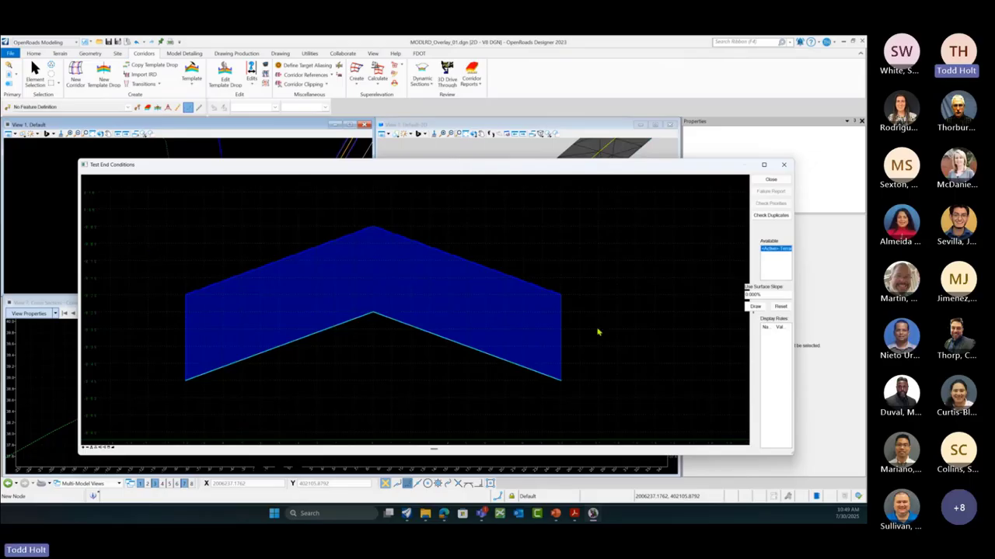
left_click(753, 307)
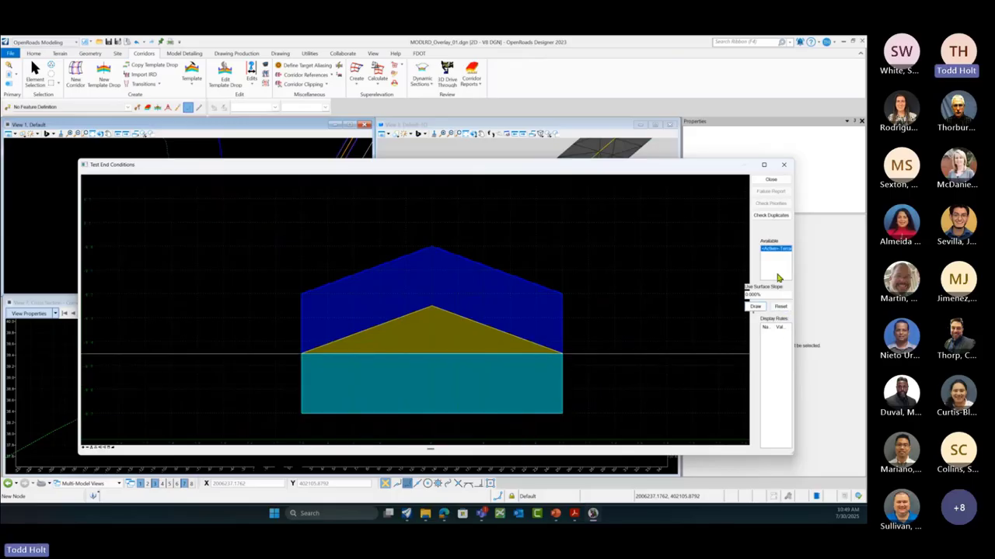
left_click_drag(760, 296, 717, 298)
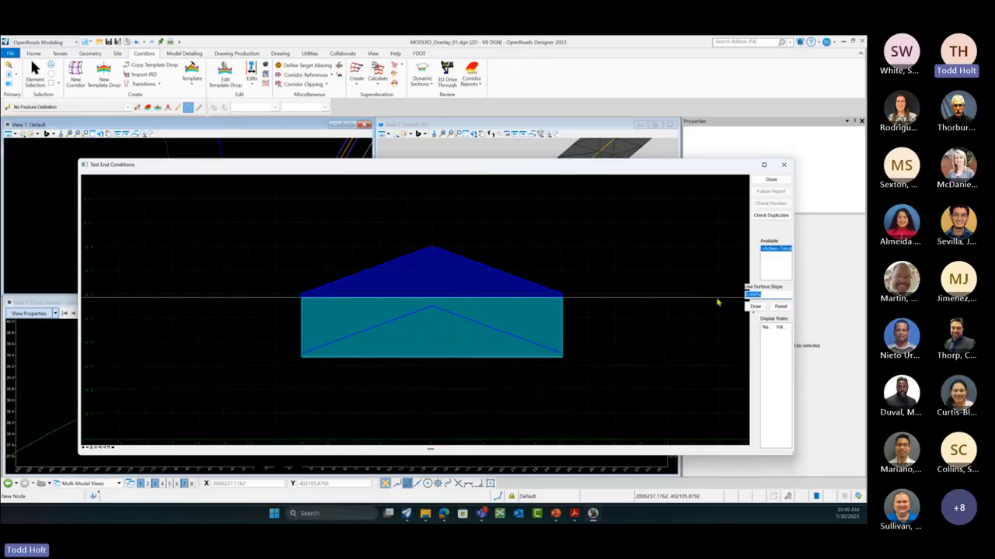
type(".3")
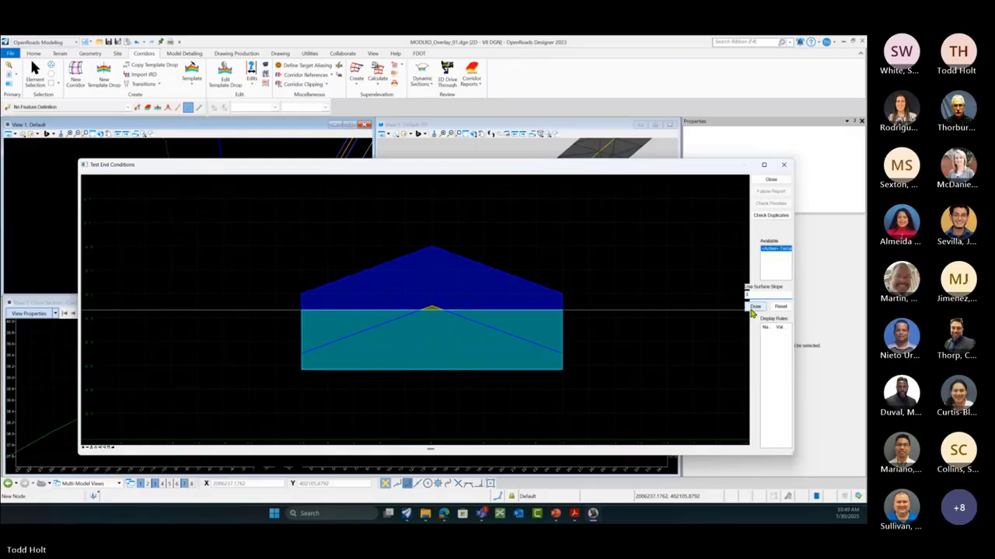
left_click(754, 306)
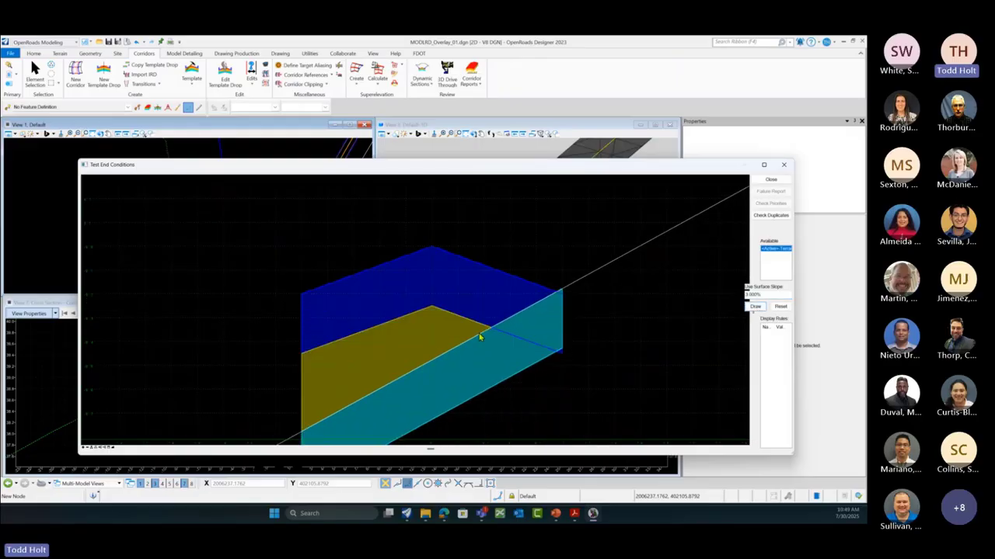
scroll(479, 337, "down", 3)
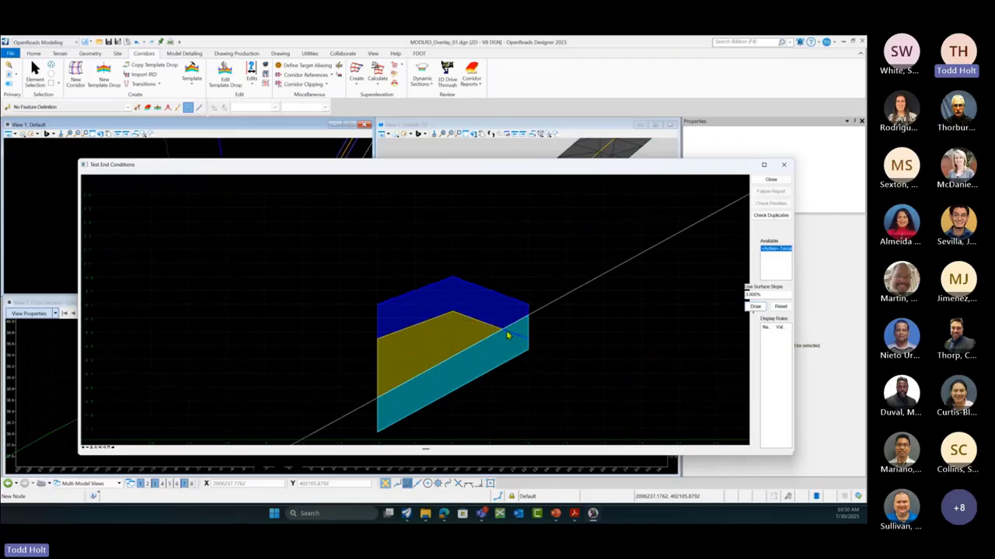
left_click(780, 310)
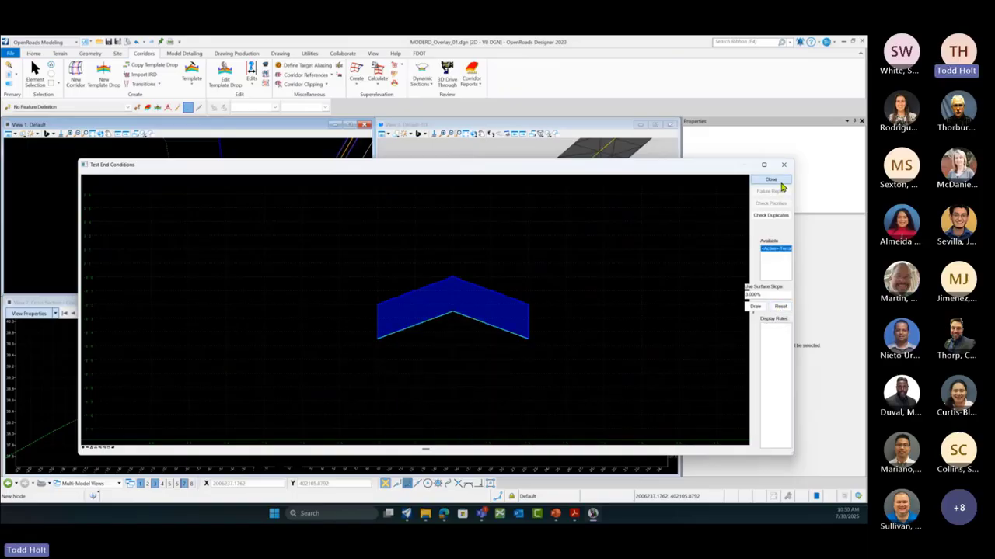
left_click(771, 179)
Step: Save the template library and close the Create Template editor
left_click(66, 104)
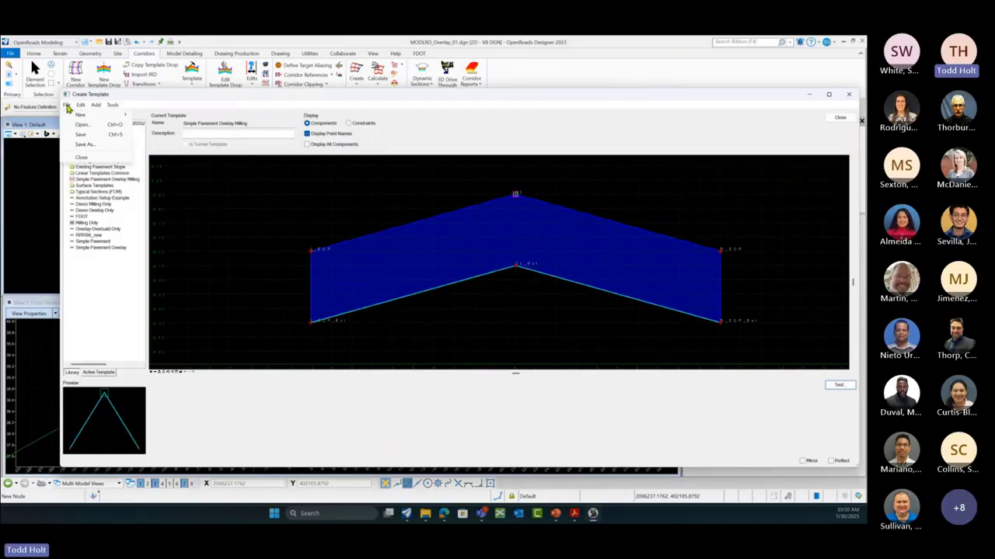
left_click(81, 137)
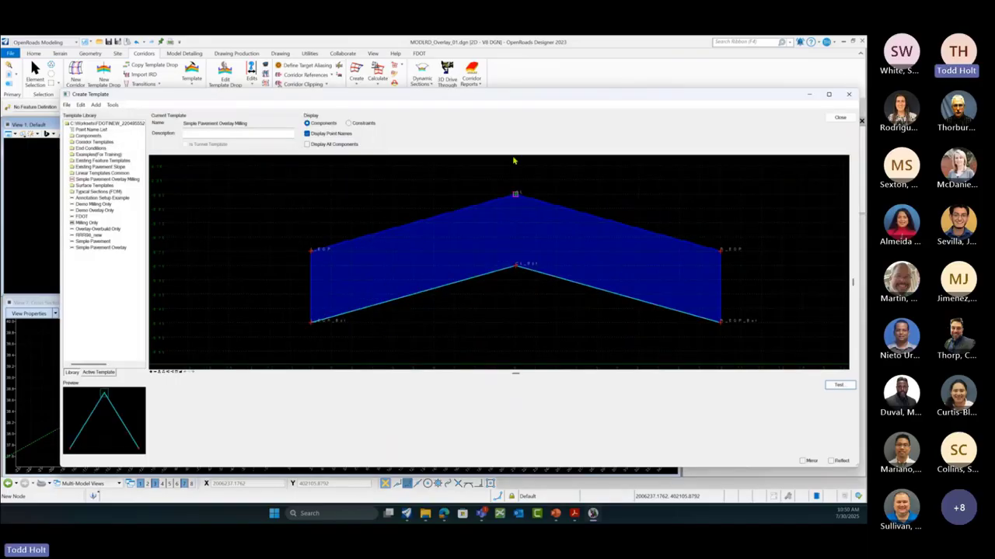
left_click(846, 120)
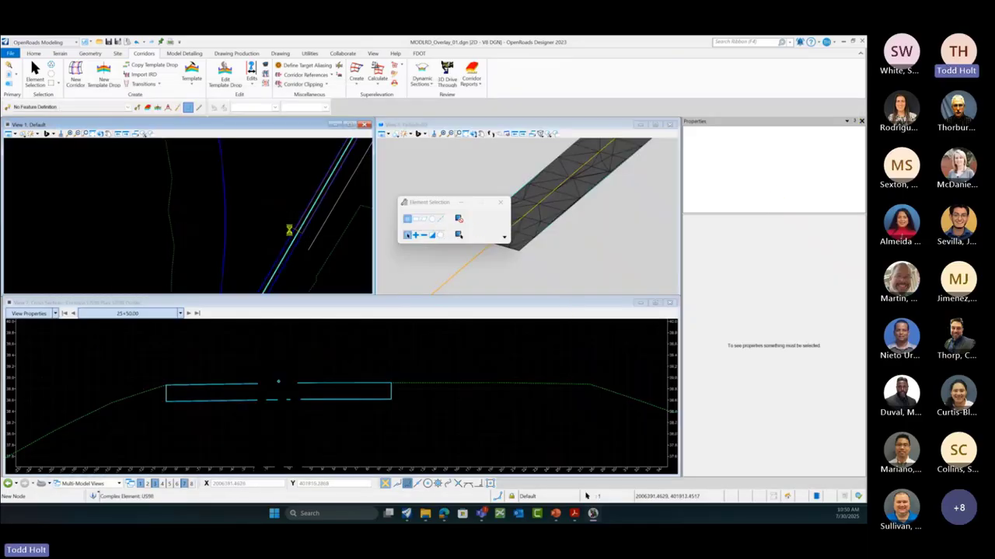
Step: Switch the US98 template drop's template to Simple Pavement Overlay Milling in Quick Properties
scroll(289, 230, "up", 1)
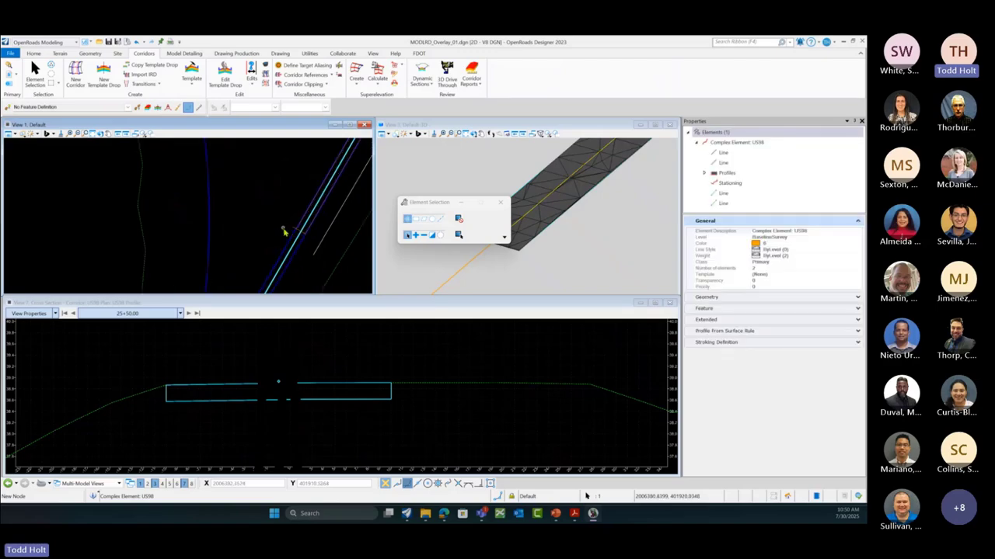
left_click(285, 230)
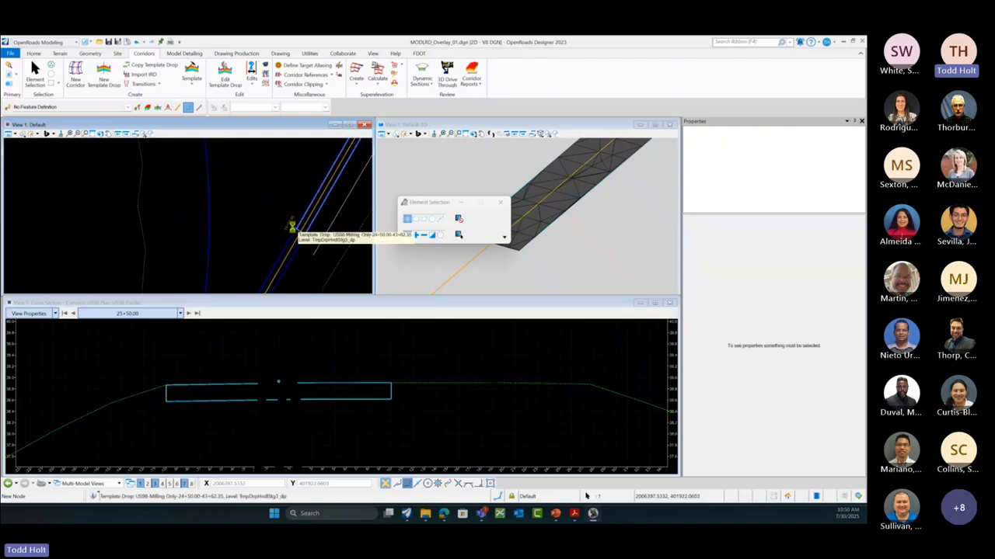
left_click(295, 230)
scroll(295, 232, "up", 2)
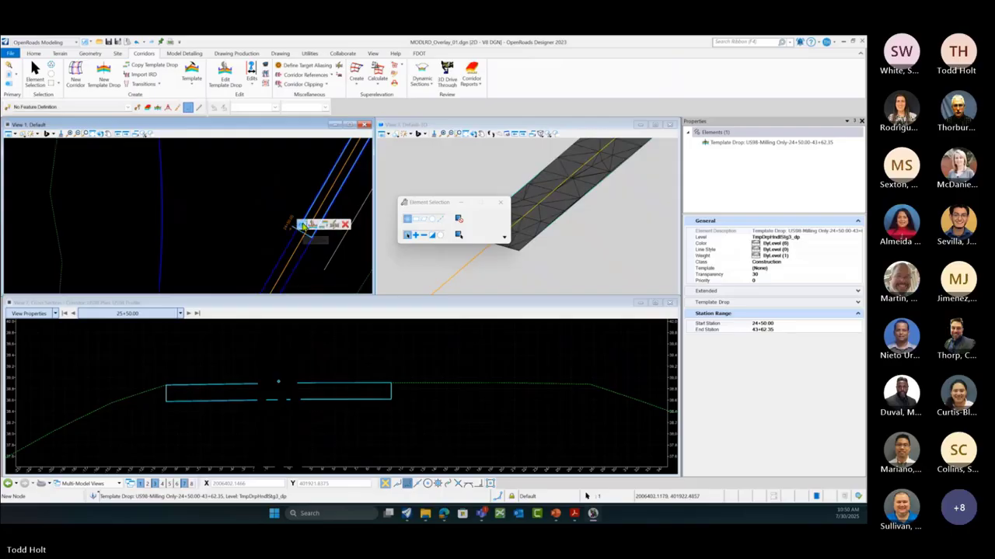
left_click(304, 227)
left_click(385, 209)
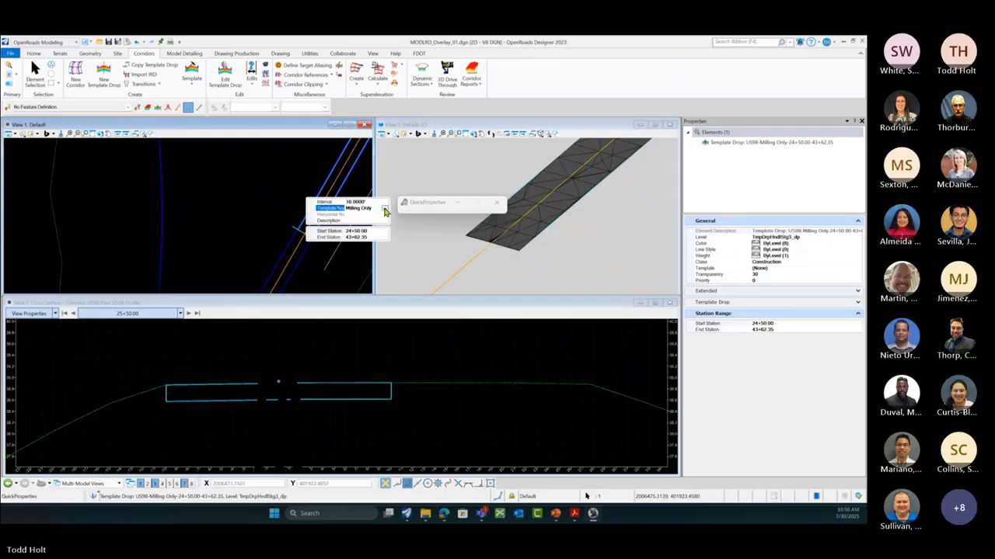
left_click(333, 314)
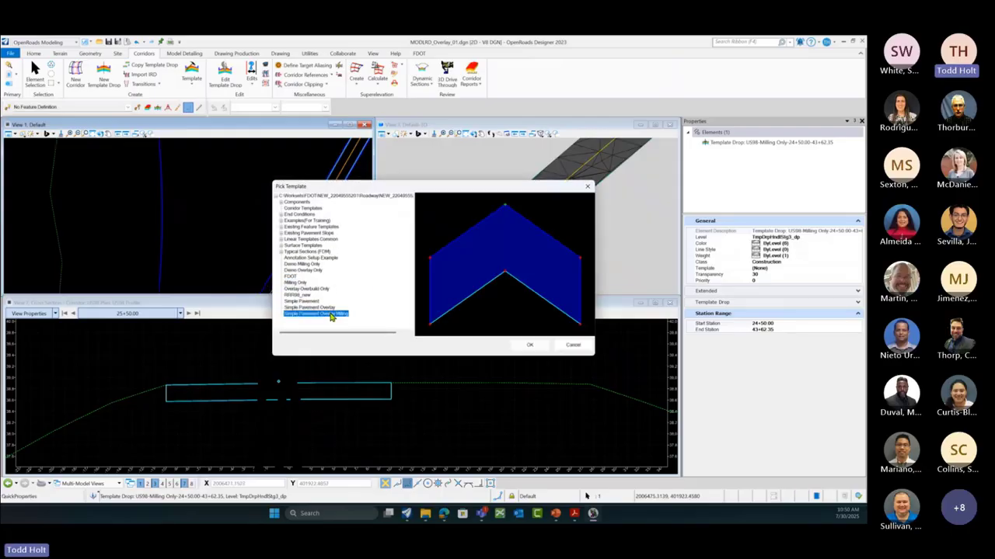
left_click(525, 345)
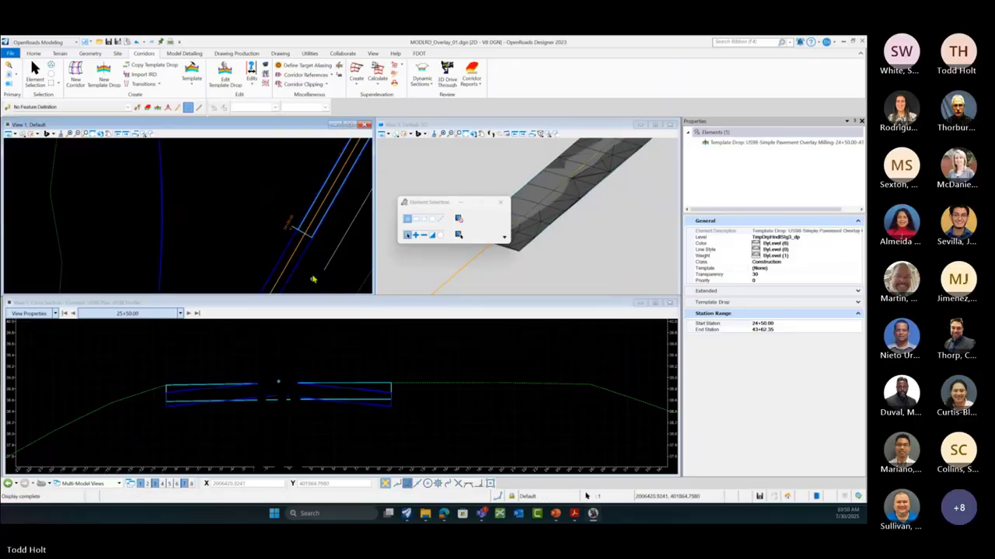
Step: Inspect the 25+50.00 cross section up close, then close Element Selection and clear the selection
scroll(330, 372, "down", 3)
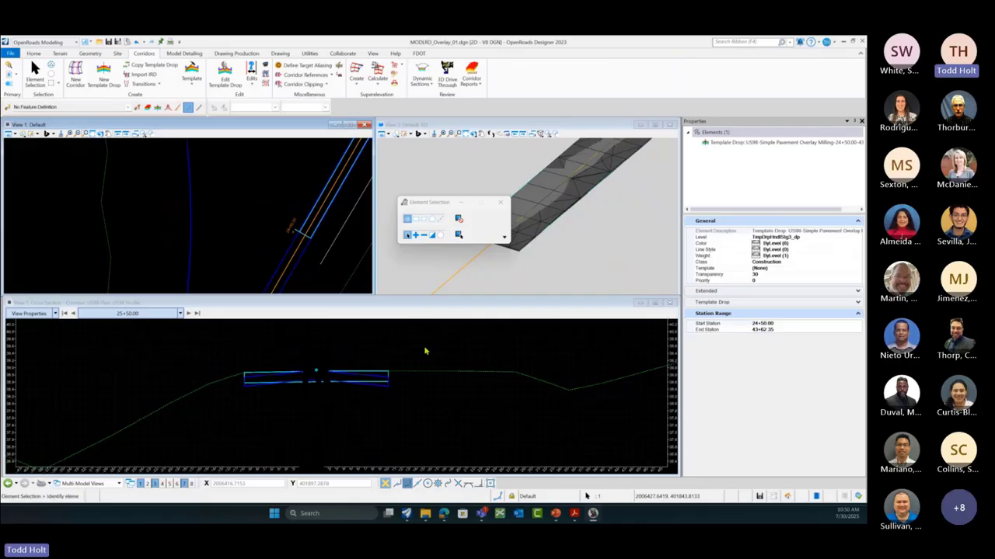
scroll(288, 373, "up", 3)
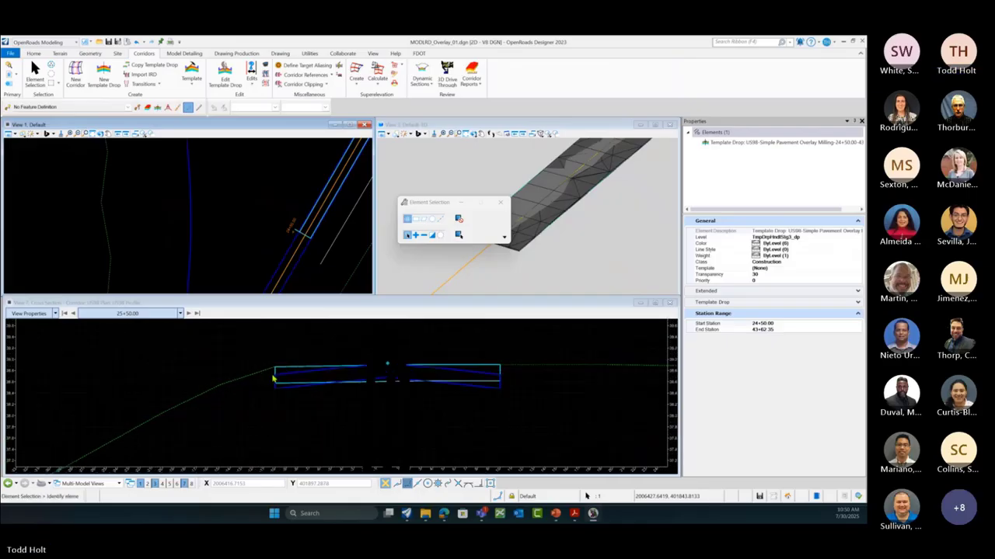
scroll(500, 375, "up", 3)
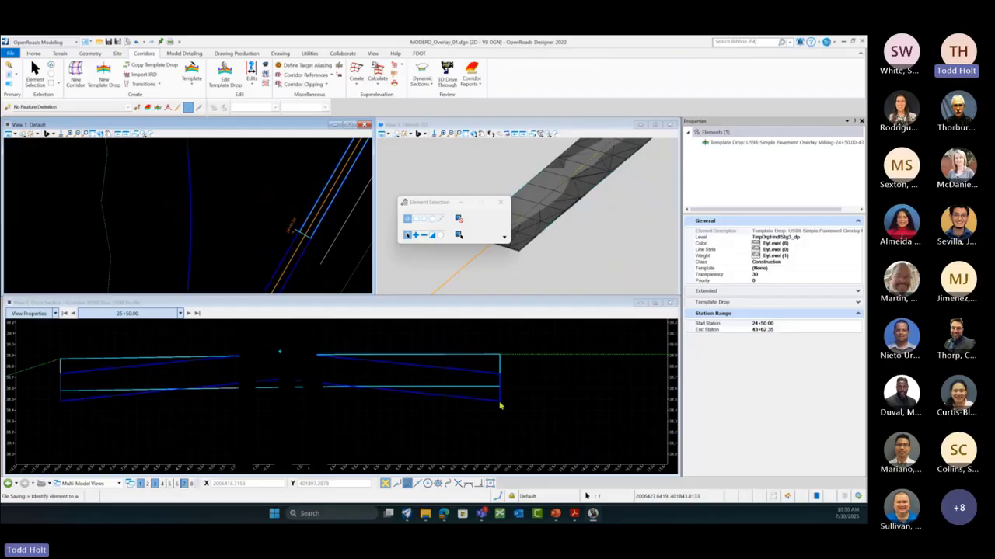
scroll(500, 405, "down", 3)
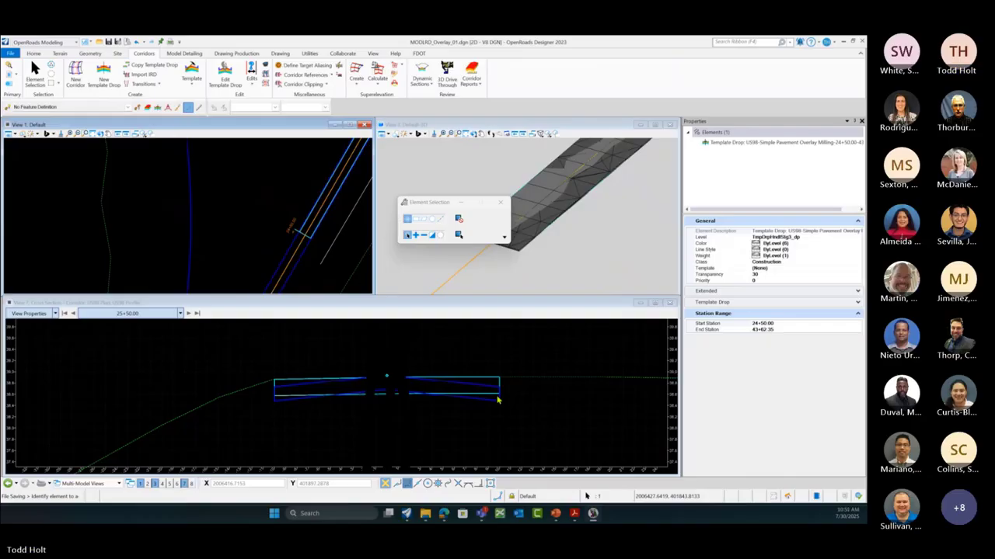
left_click(500, 202)
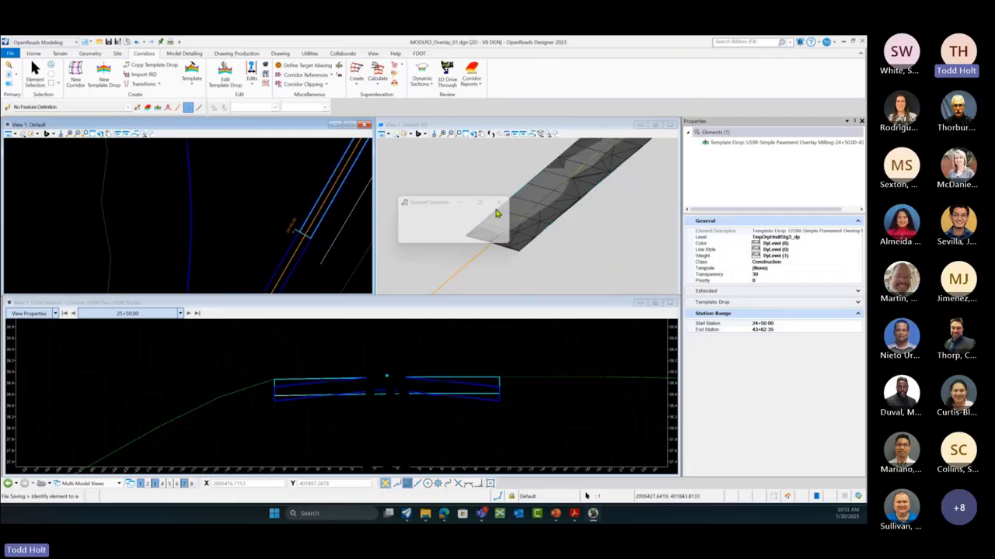
left_click(257, 229)
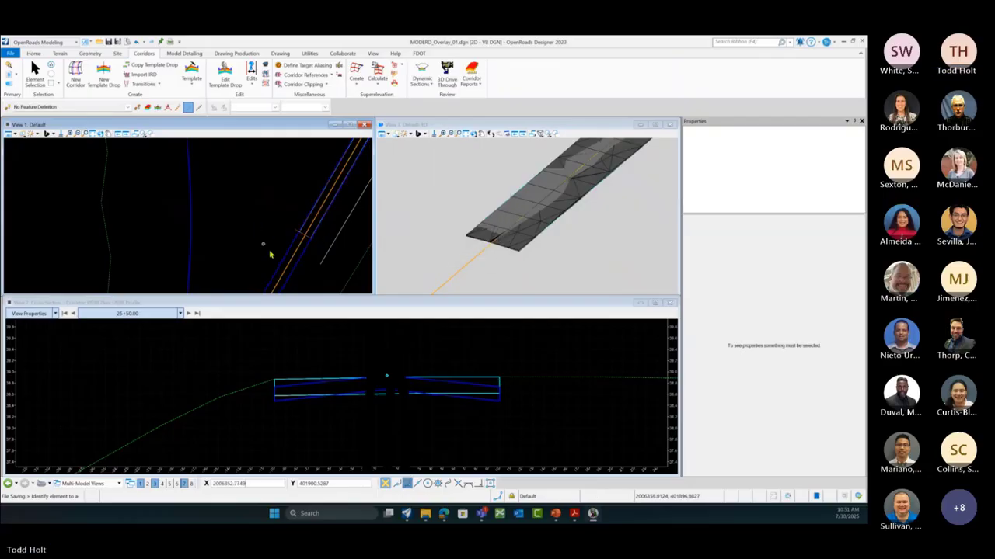
scroll(278, 209, "down", 1)
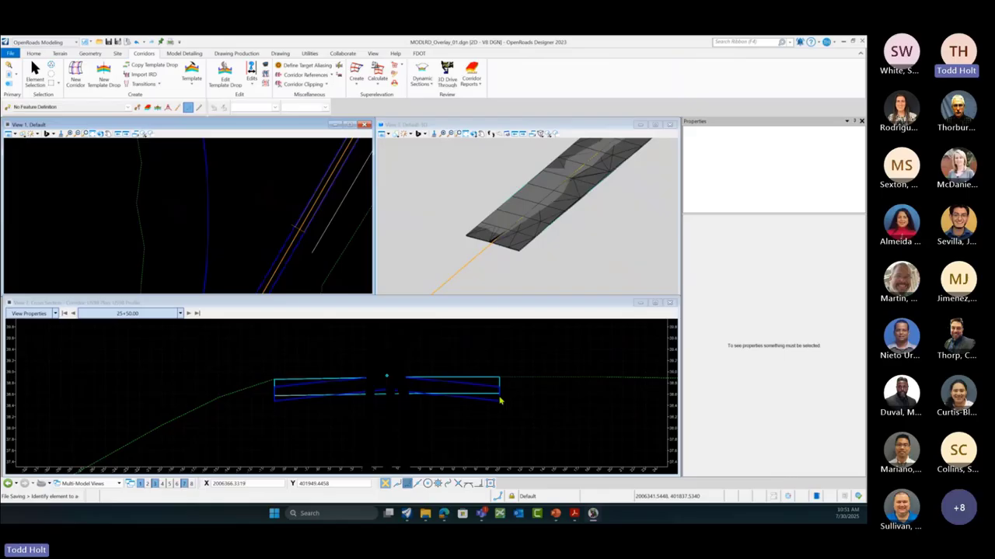
Step: Step the US98 cross section forward four stations, then back past 25+10.00 to about 24+80
scroll(500, 401, "down", 2)
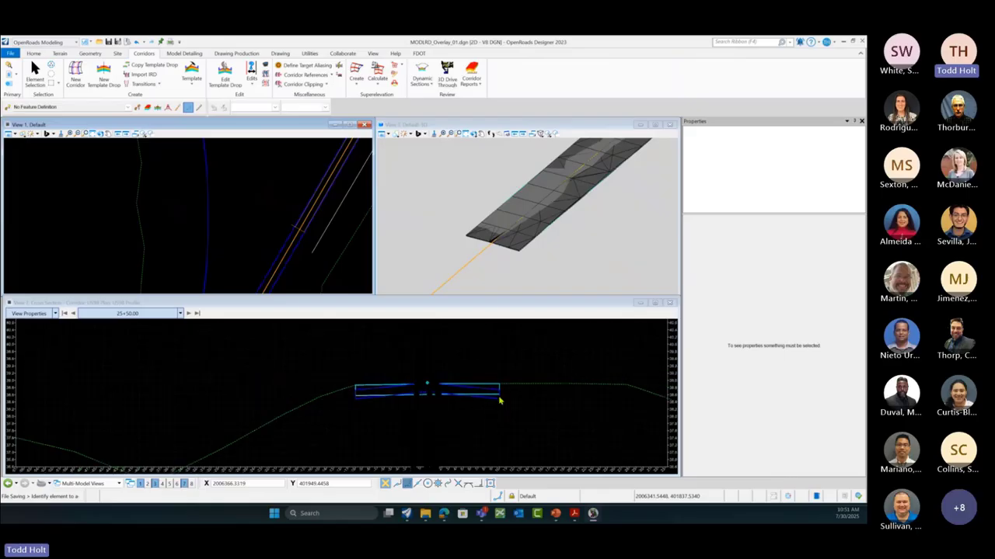
left_click(189, 313)
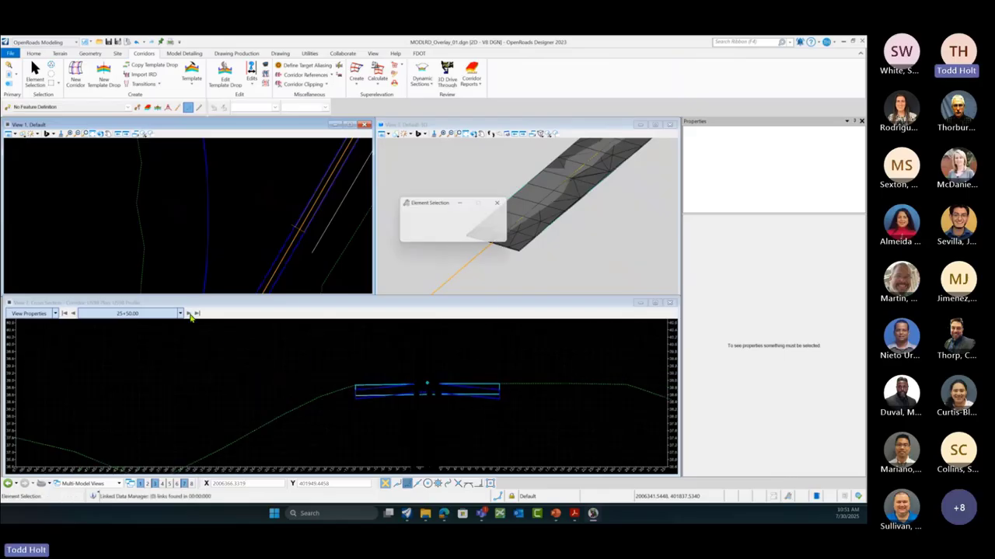
left_click(189, 313)
left_click(189, 313)
left_click(189, 314)
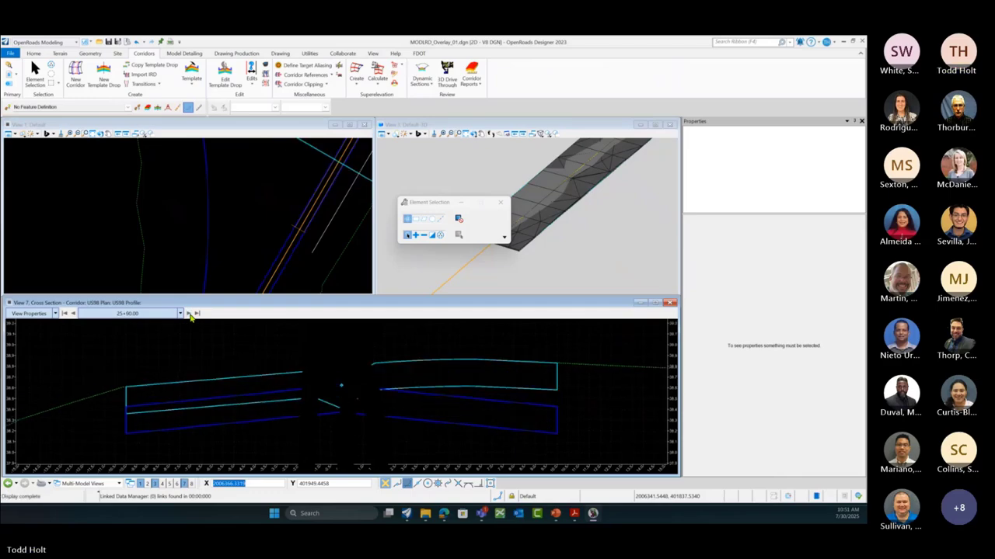
left_click(189, 313)
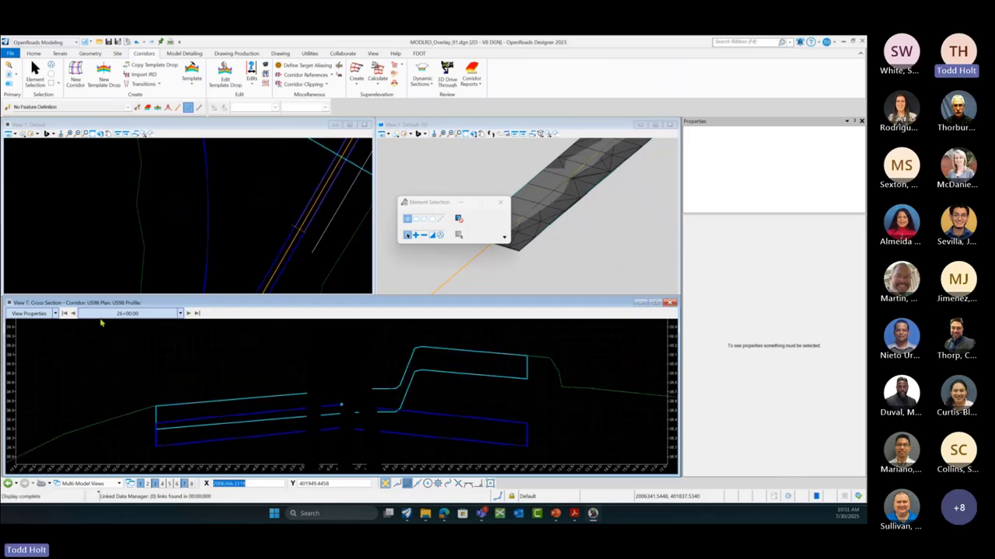
left_click(73, 314)
left_click(74, 314)
left_click(73, 314)
left_click(74, 314)
left_click(74, 314)
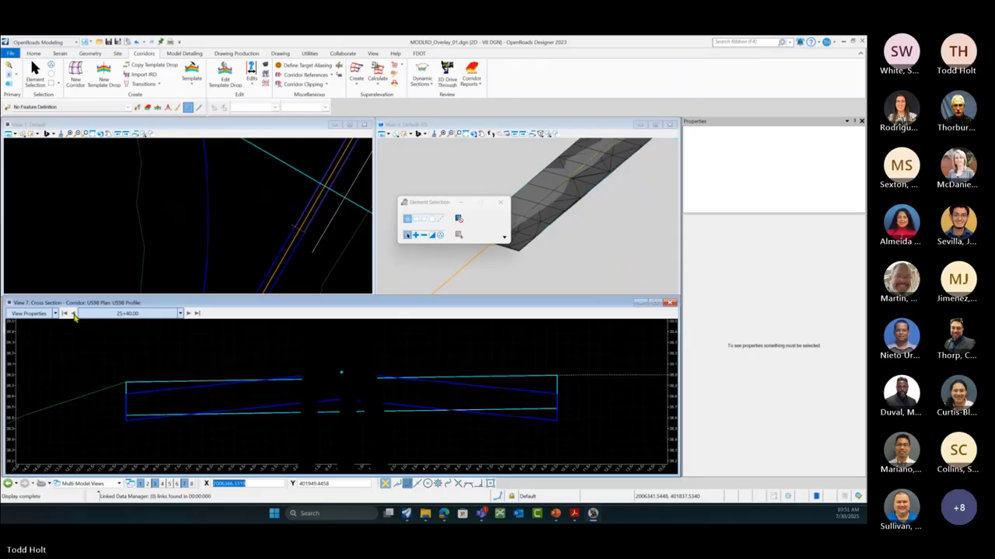
left_click(74, 314)
left_click(74, 314)
left_click(74, 314)
left_click(73, 314)
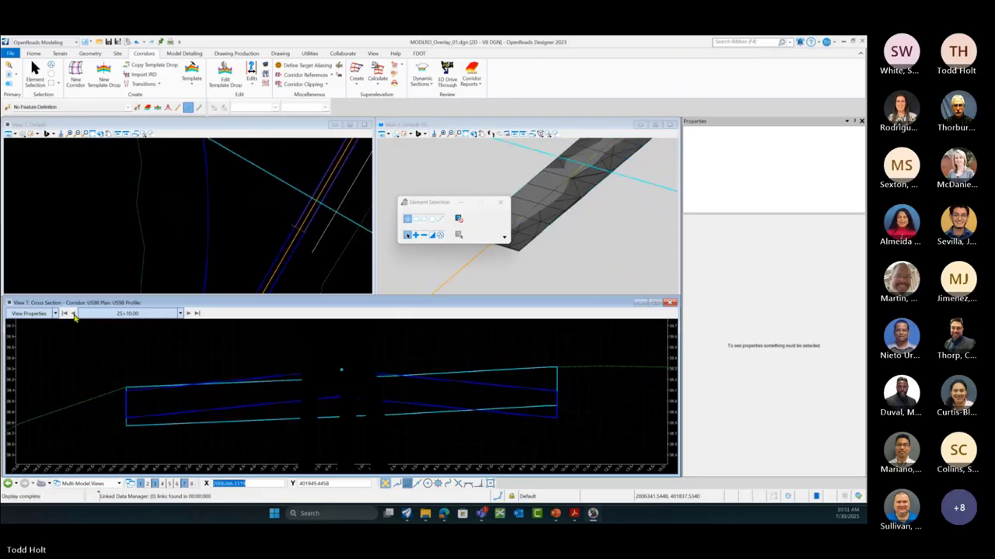
left_click(74, 314)
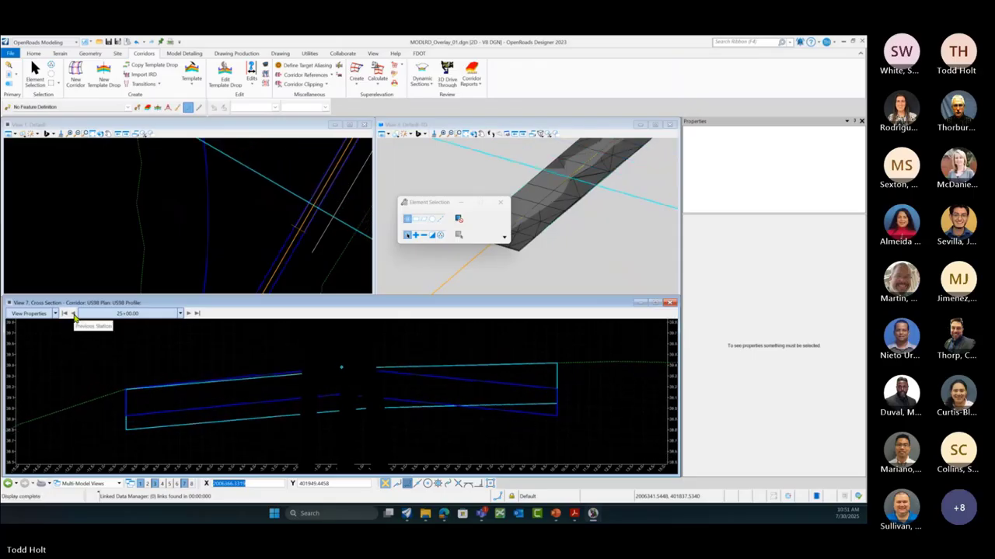
left_click(74, 313)
left_click(74, 314)
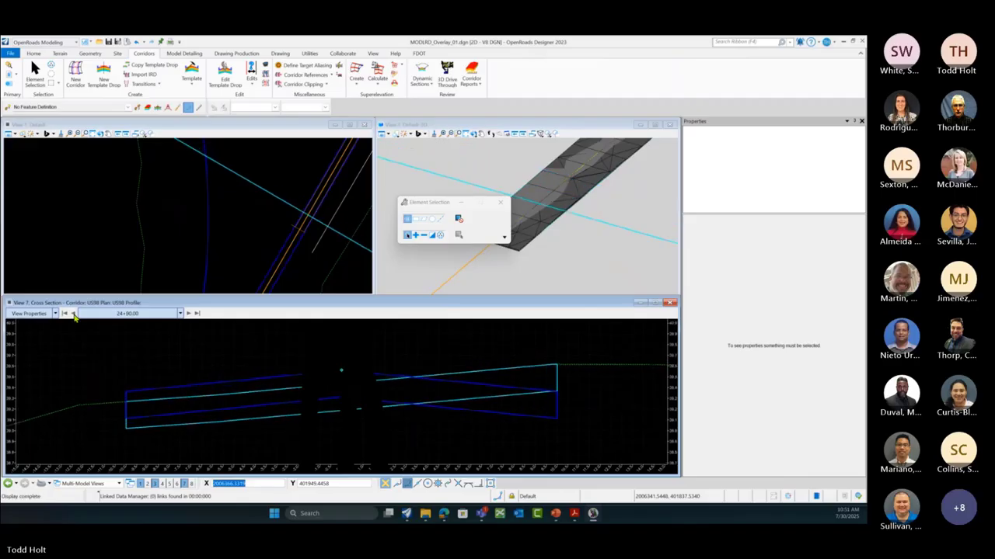
left_click(74, 314)
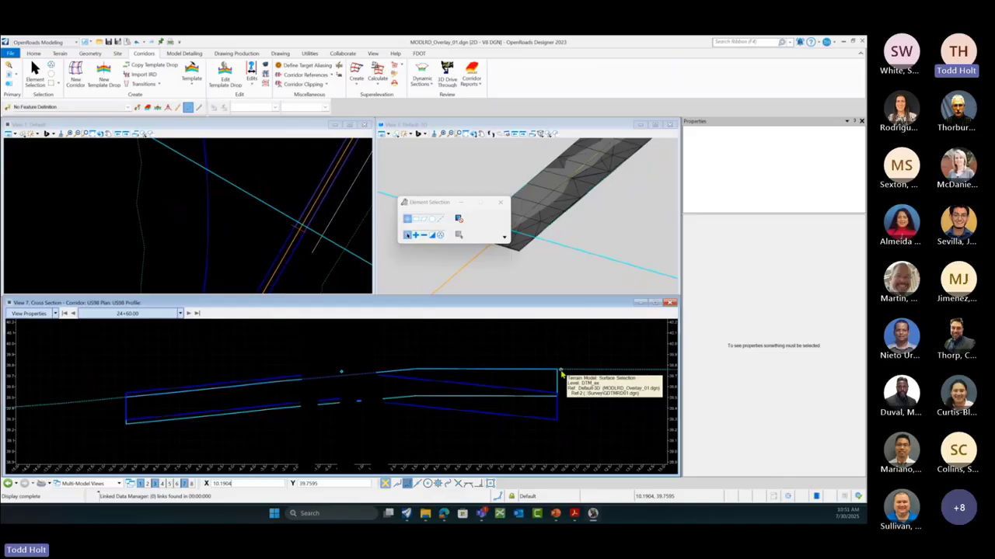
left_click(191, 90)
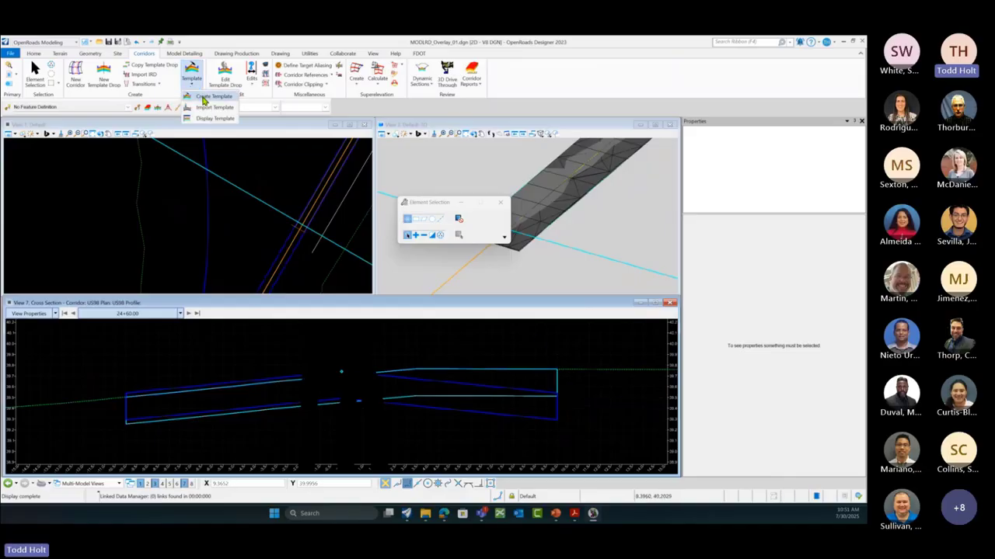
left_click(205, 98)
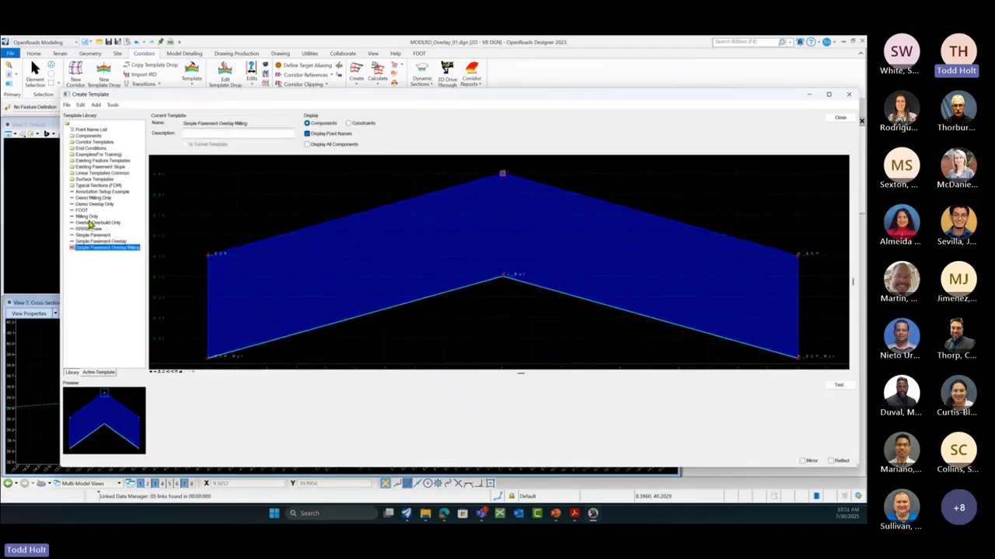
left_click(88, 218)
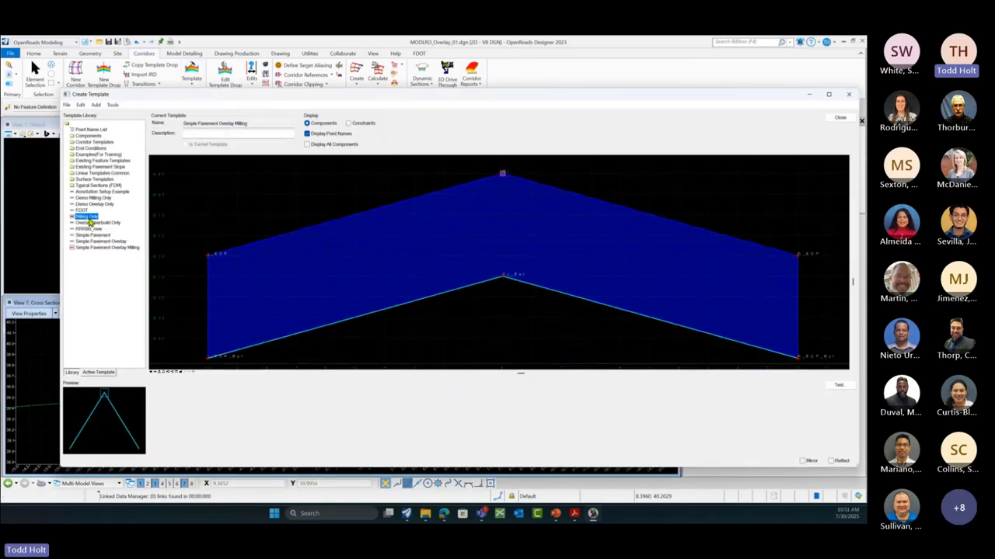
double_click(88, 217)
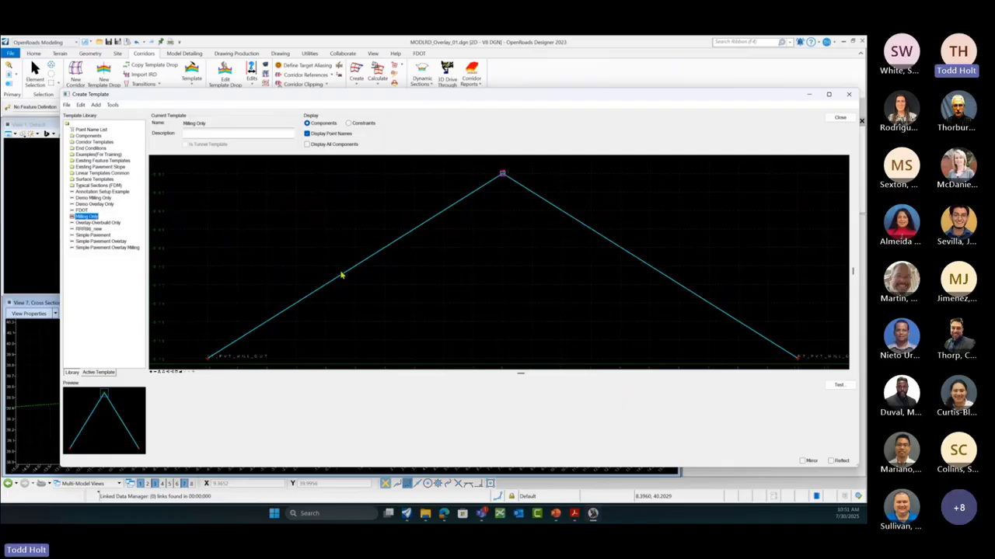
double_click(416, 235)
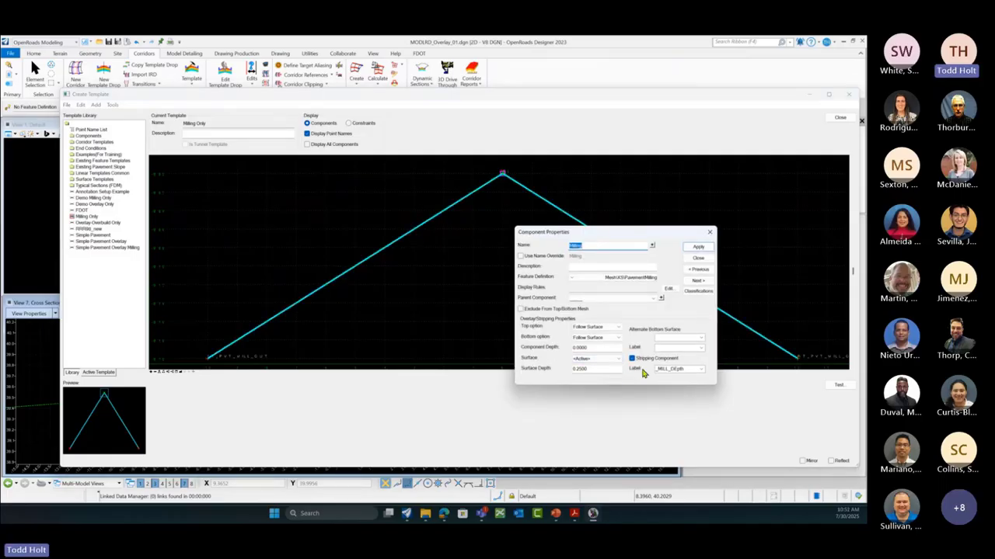
left_click(698, 247)
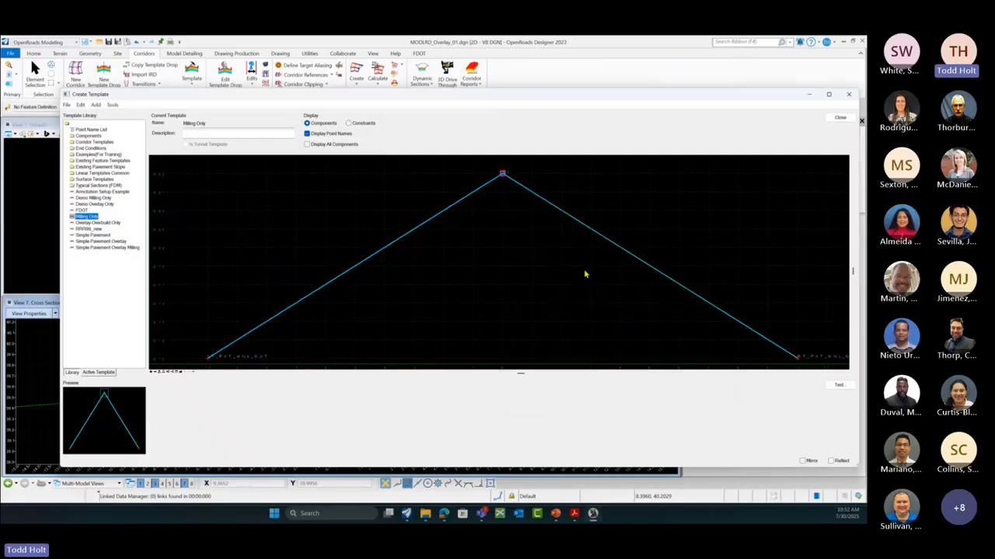
left_click(839, 118)
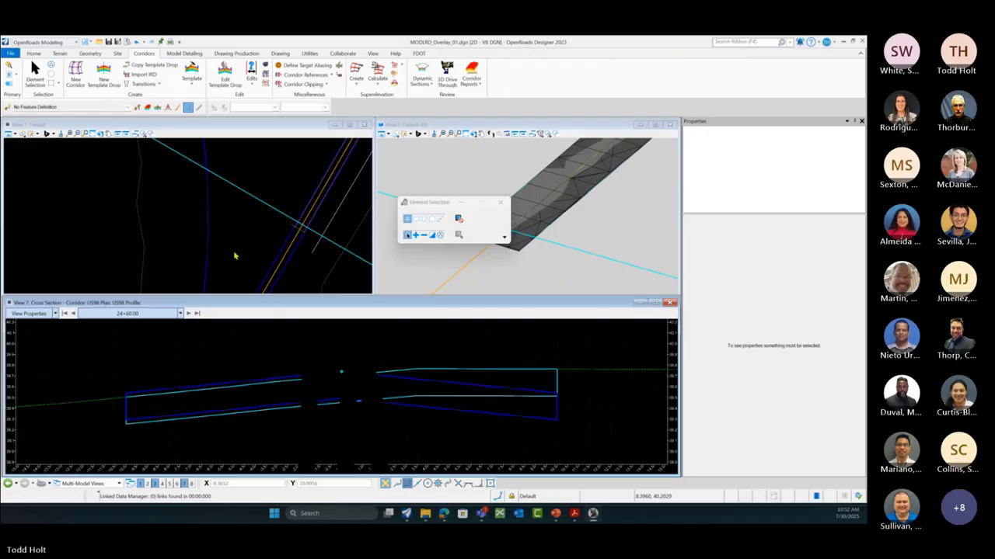
Step: Show US98 Component Quantities: cut 409.0988, asphalt 354.1382, milling 357.6429 CuY, total cost 1121.06
scroll(233, 249, "up", 1)
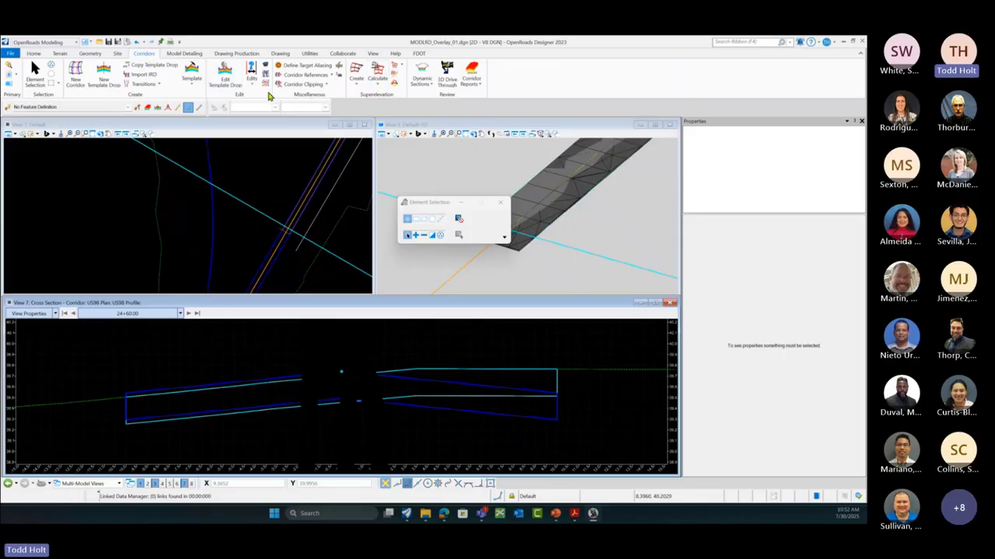
left_click(193, 87)
left_click(250, 168)
scroll(291, 239, "up", 3)
left_click(290, 239)
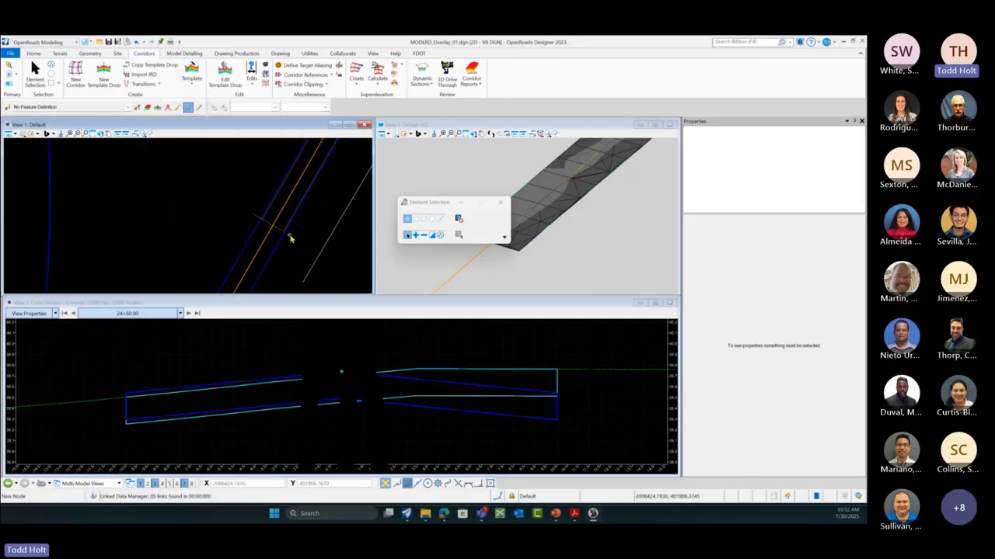
left_click(287, 238)
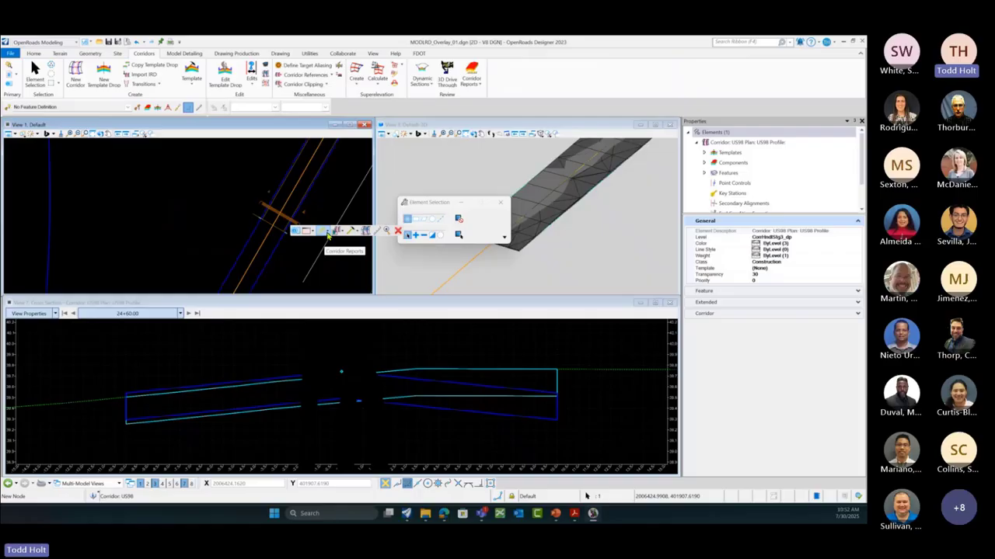
left_click(327, 233)
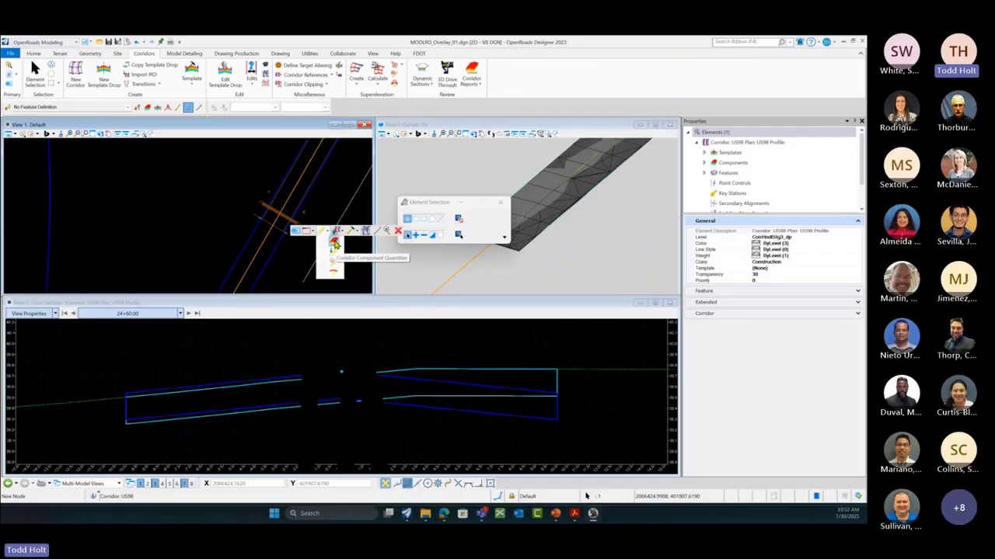
left_click(334, 245)
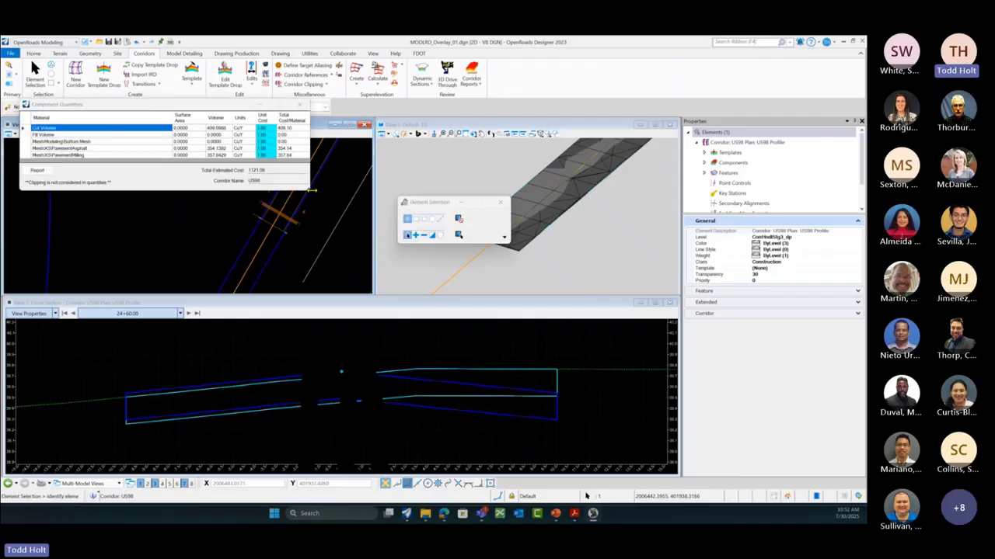
left_click_drag(222, 105, 410, 173)
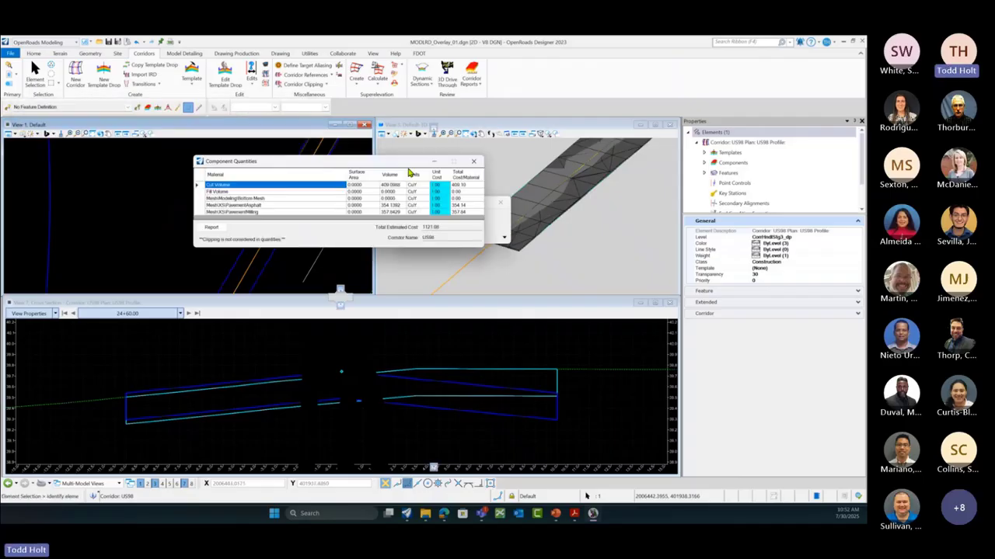
left_click_drag(245, 162, 355, 194)
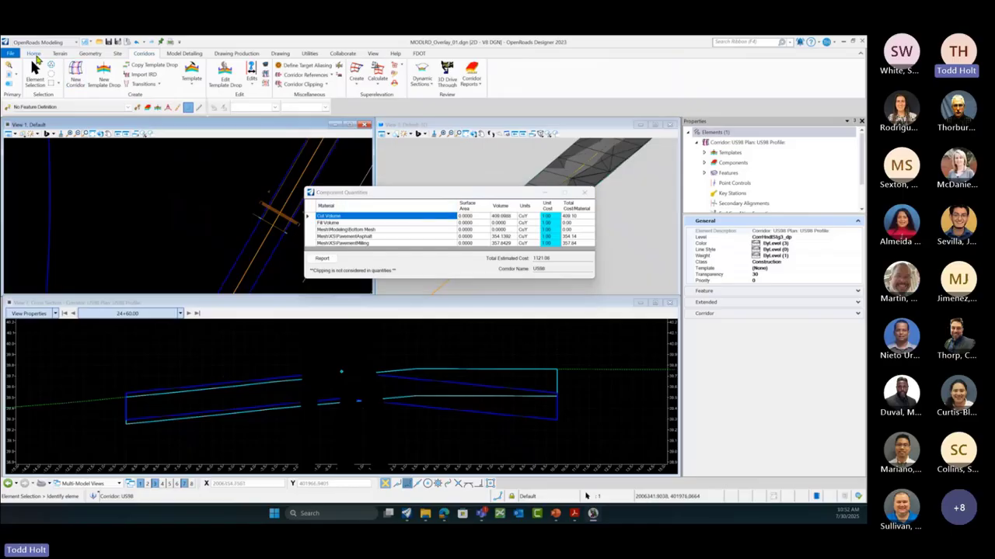
left_click(34, 55)
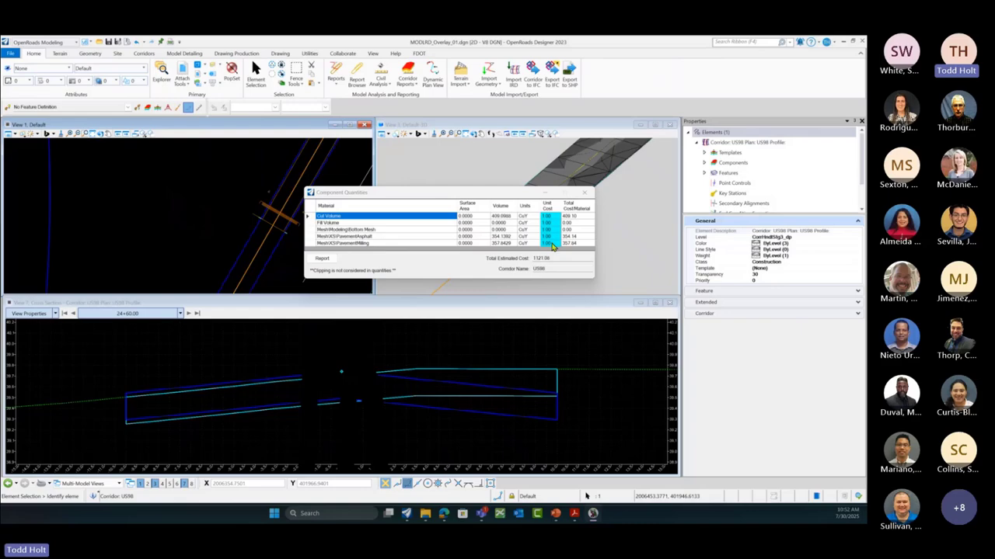
Step: View the Corridor Model Component Quantities Report, then close the report browser and quantities window
left_click(323, 260)
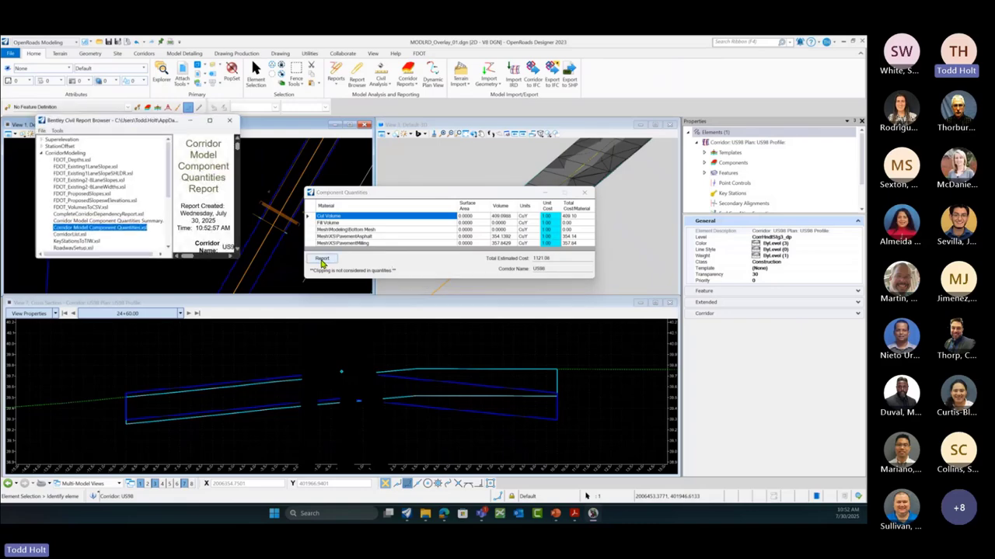
left_click_drag(239, 258, 660, 434)
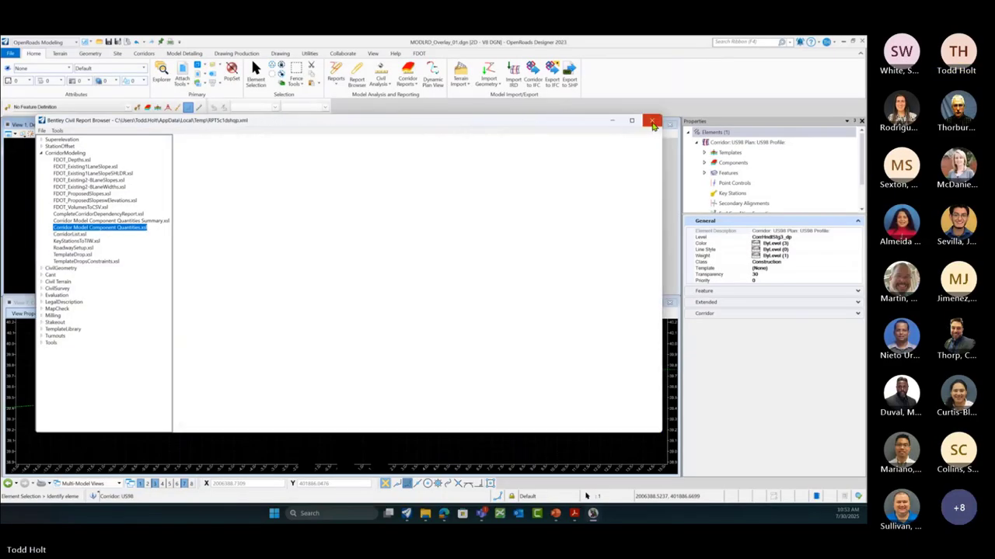
left_click(651, 121)
left_click(584, 191)
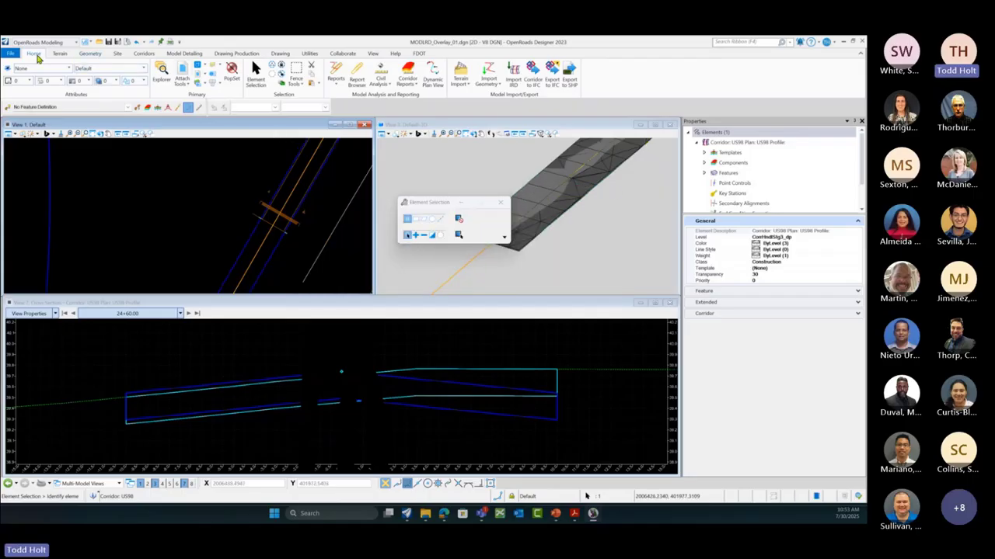
Step: Run the Milling Report for corridor US98, review stations from 2450 with 200.000 planar areas, then close it
left_click(335, 82)
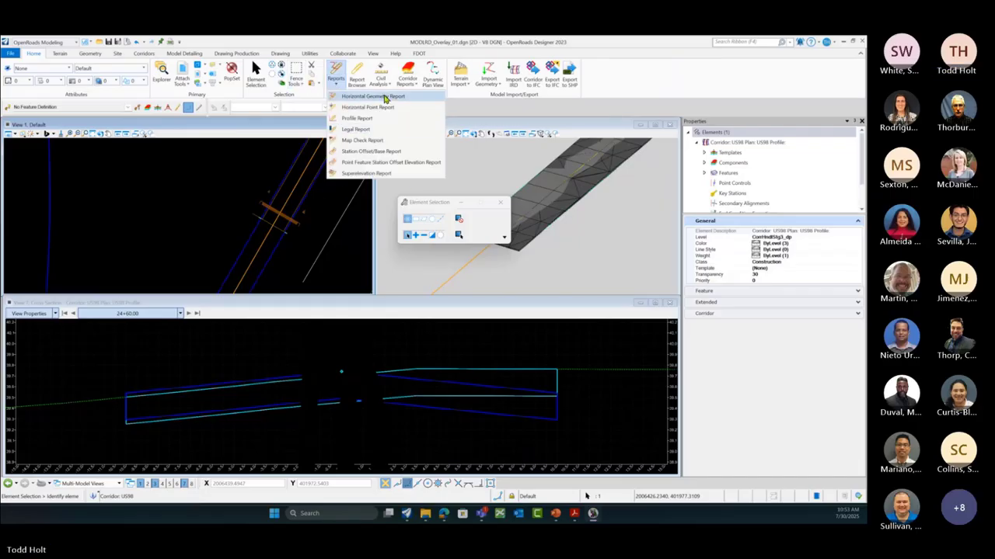
left_click(416, 86)
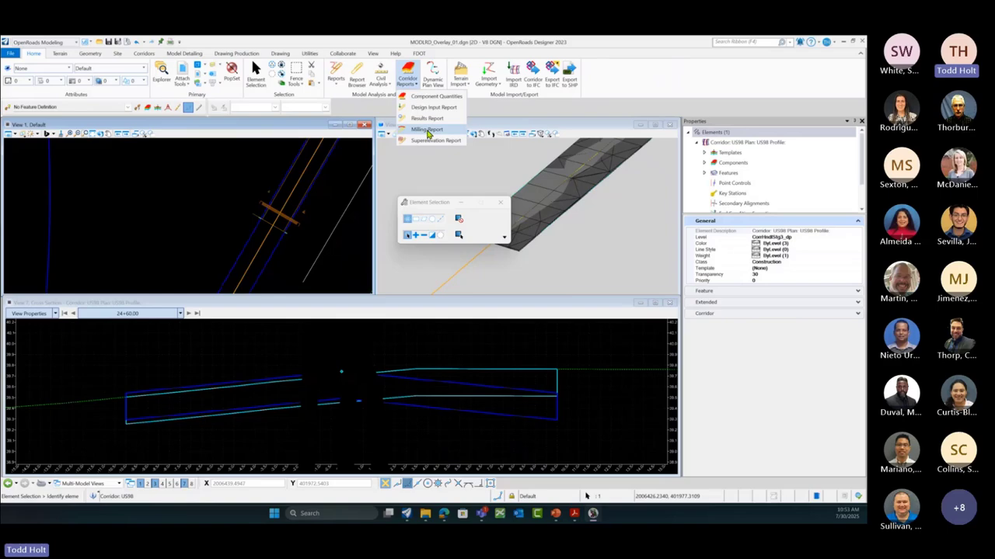
left_click(427, 132)
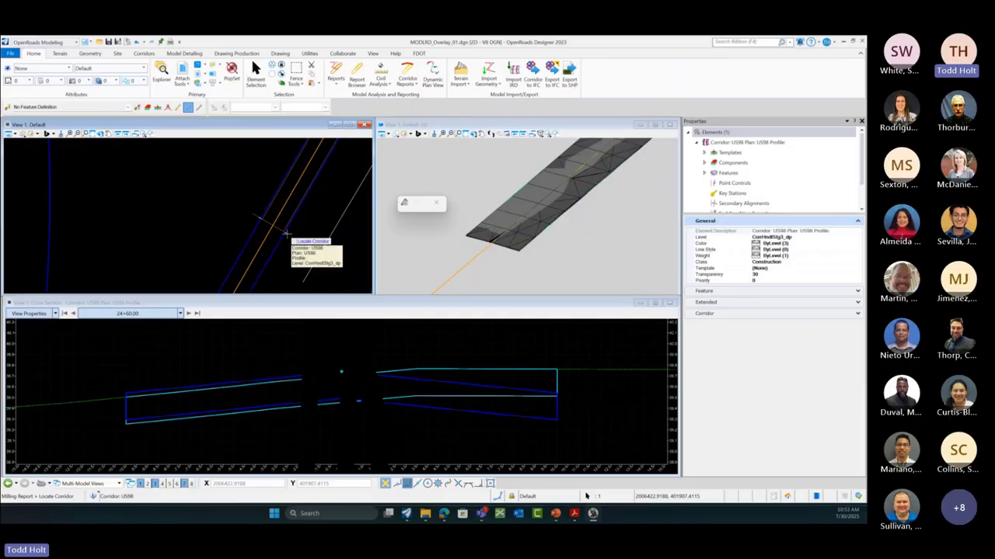
left_click(292, 239)
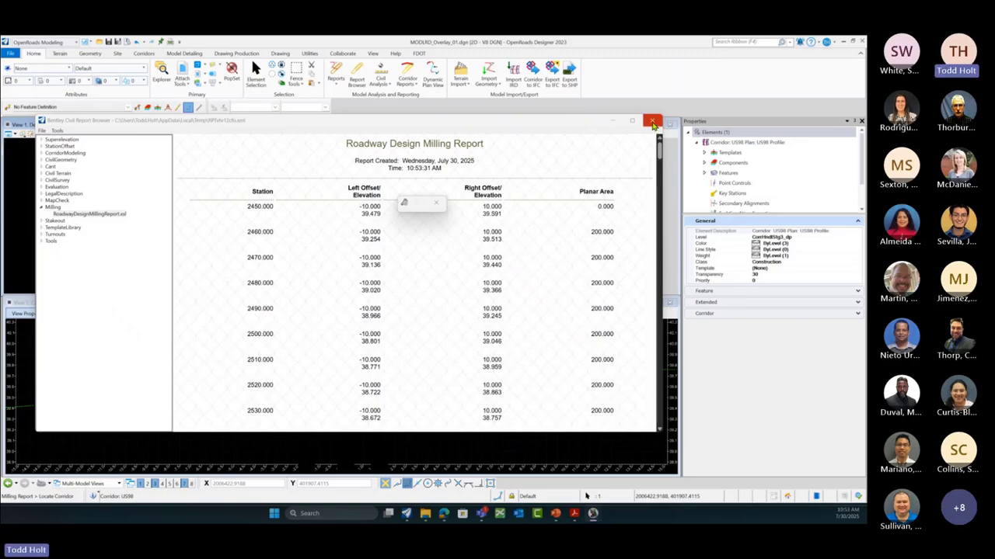
left_click(653, 122)
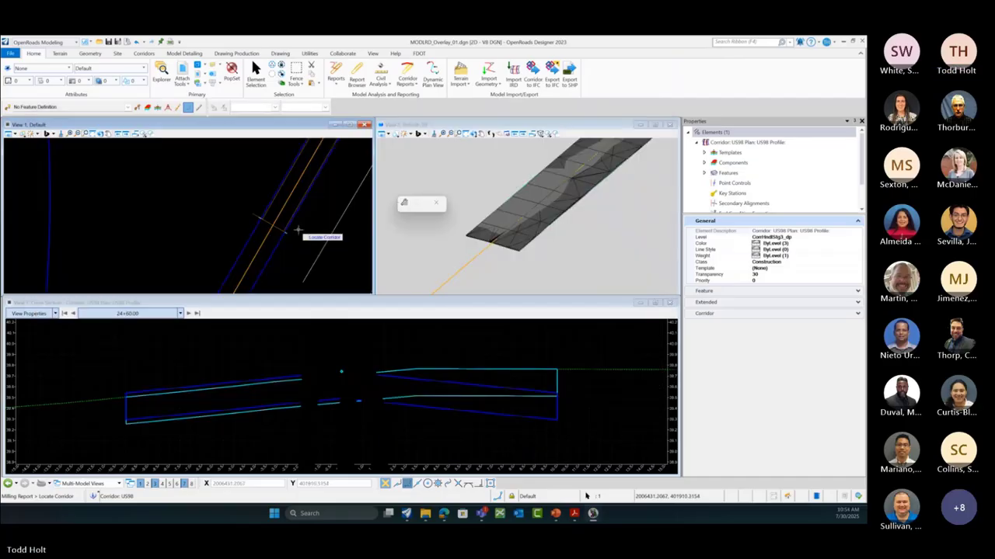
Step: Exit corridor locating, deselect US98, close the Element Selection panel, and zoom out View 1
left_click(302, 233)
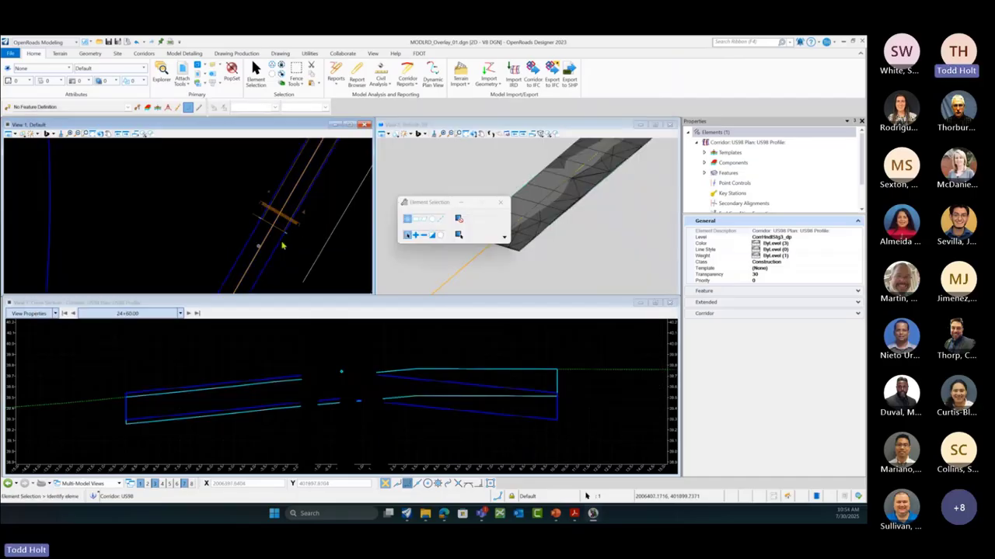
left_click(303, 240)
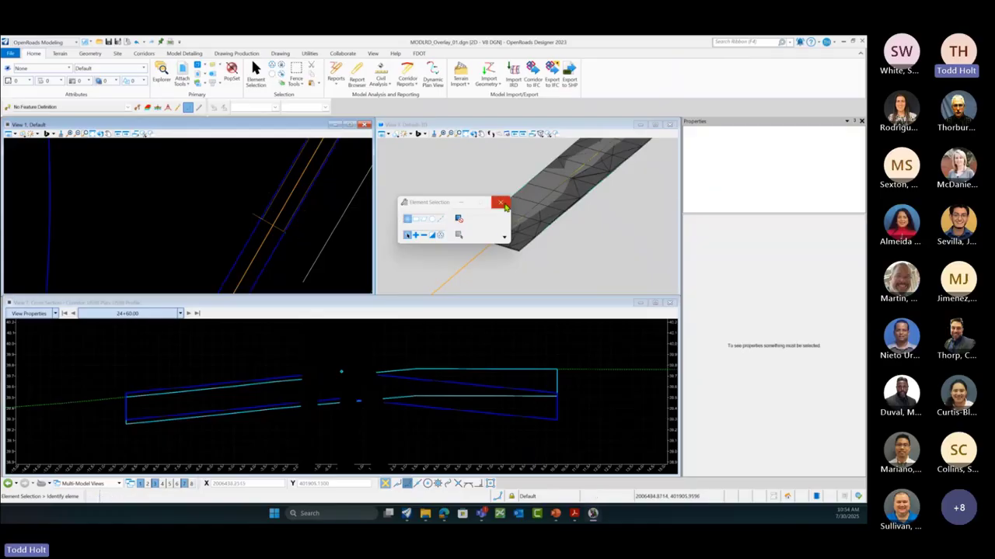
left_click(500, 203)
scroll(246, 232, "down", 3)
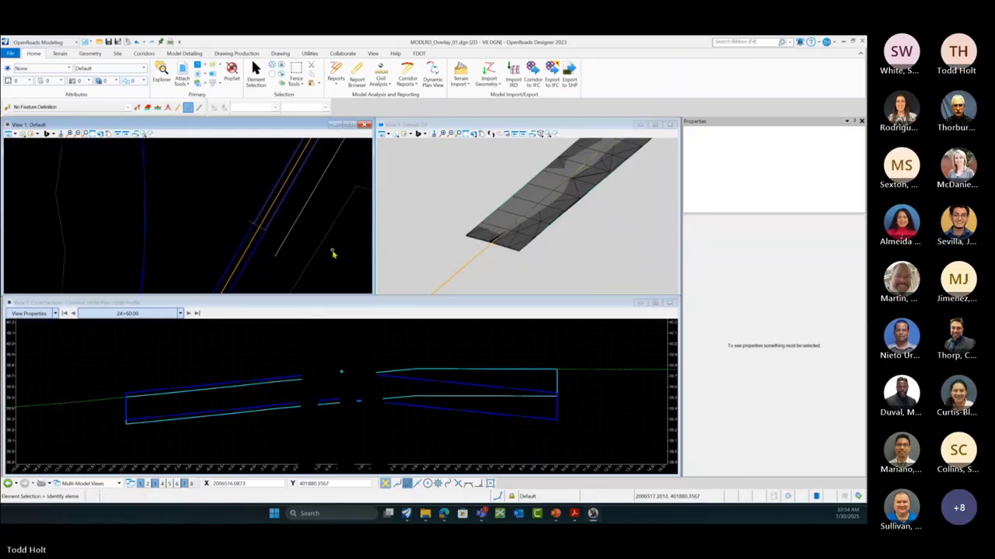
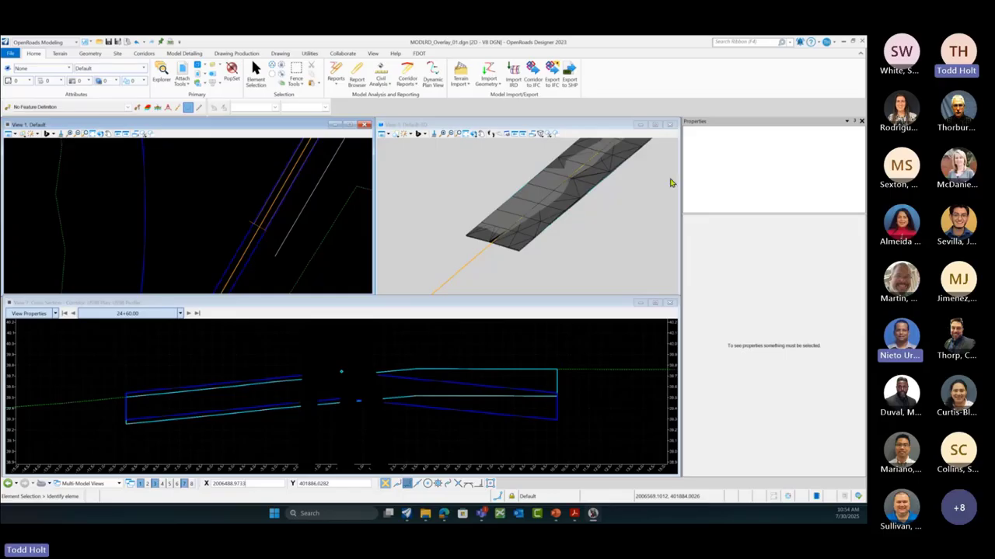
Step: Open Create Template from the Corridors tab and preview the Milling Only template
left_click(143, 54)
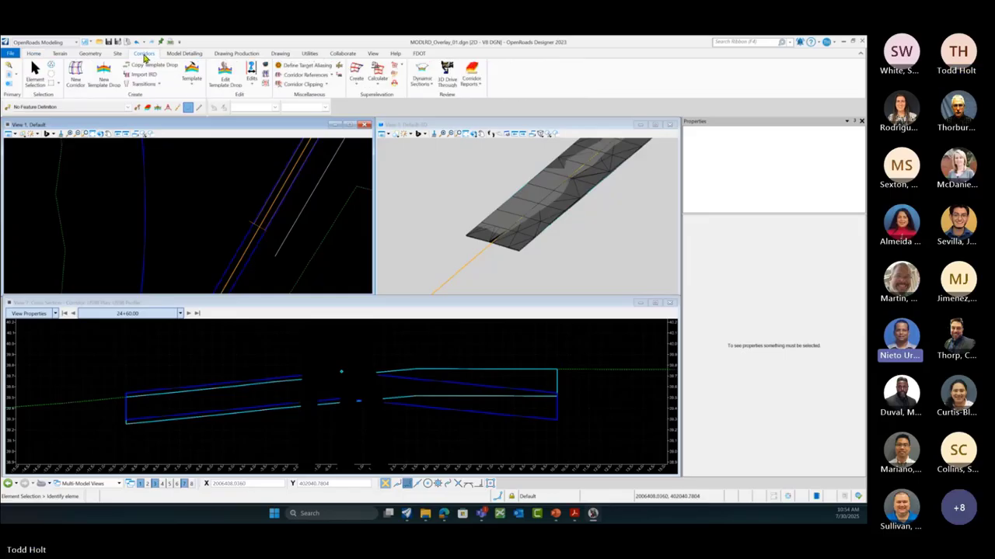
left_click(192, 81)
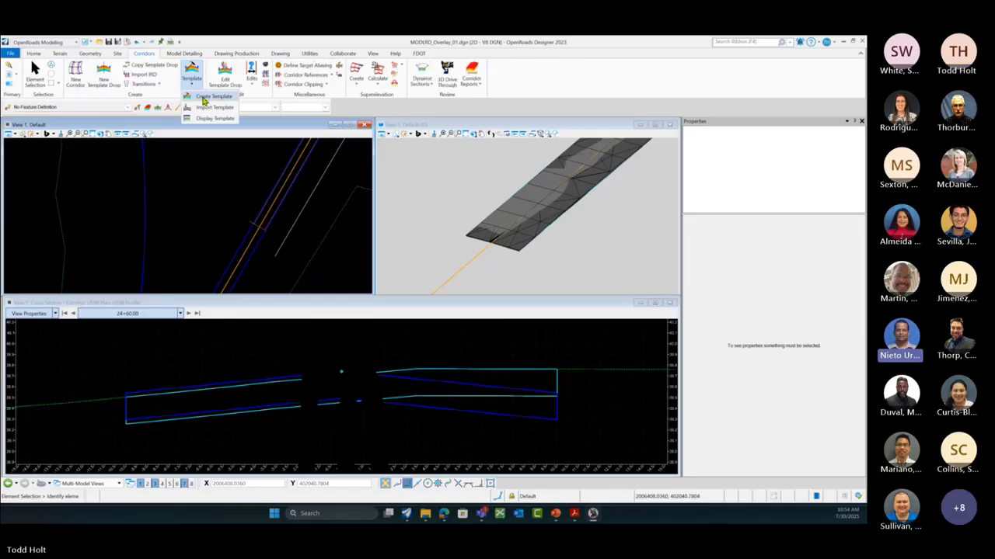
left_click(204, 98)
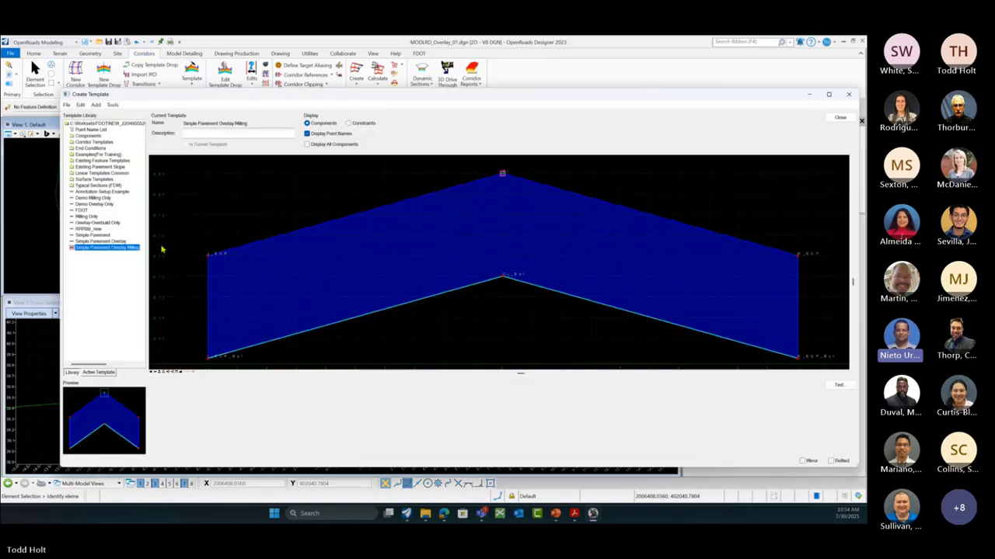
left_click(87, 216)
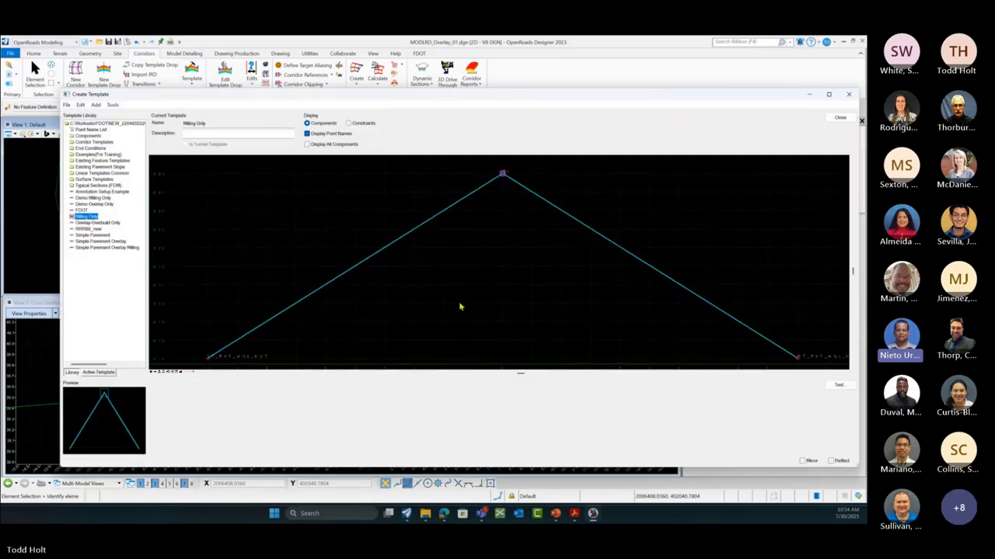
scroll(515, 293, "down", 2)
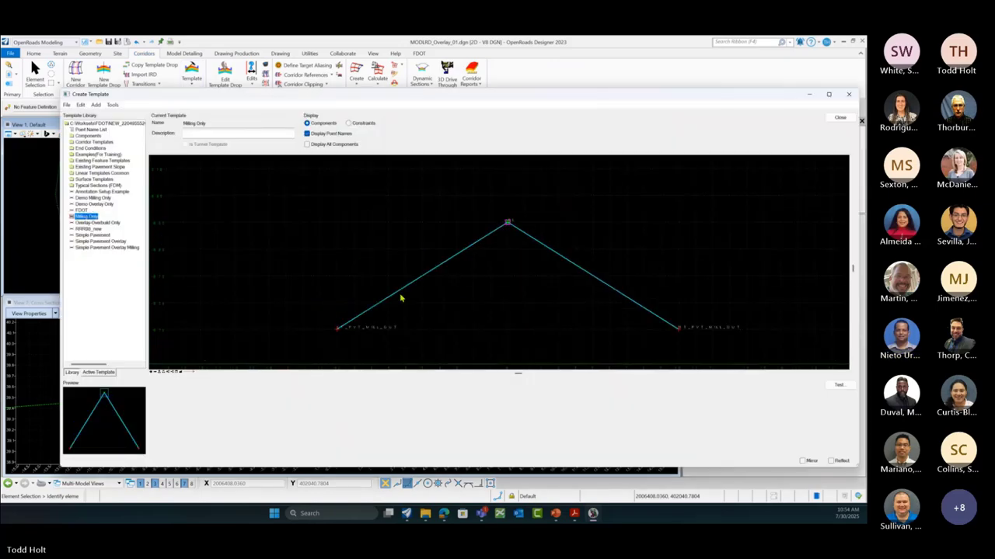
Step: Open Simple Pavement Overlay Milling for editing and show its Milling component's properties
left_click(114, 248)
double_click(113, 248)
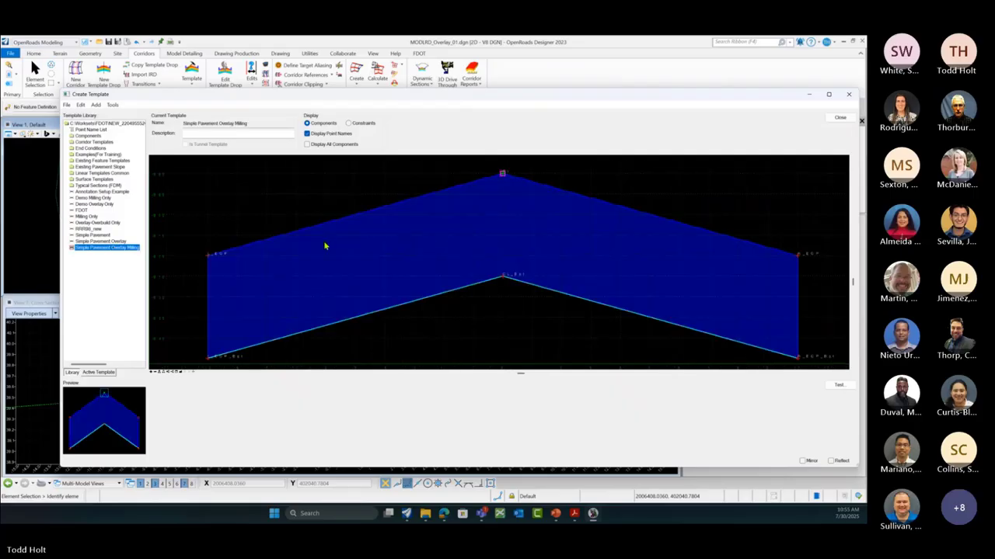
left_click(465, 292)
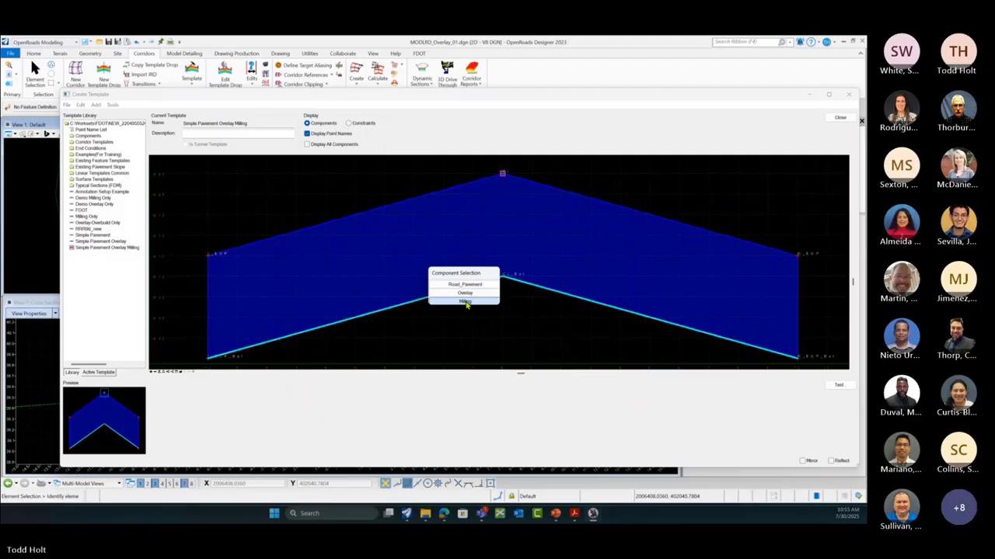
left_click(466, 303)
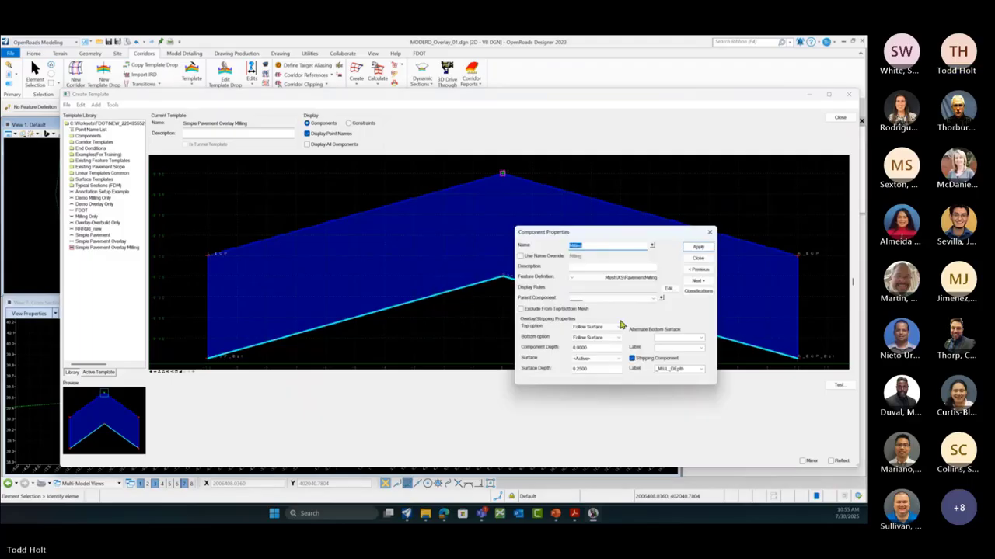
Step: Make Road_Pavement the Milling component's parent component and close the properties
left_click(653, 299)
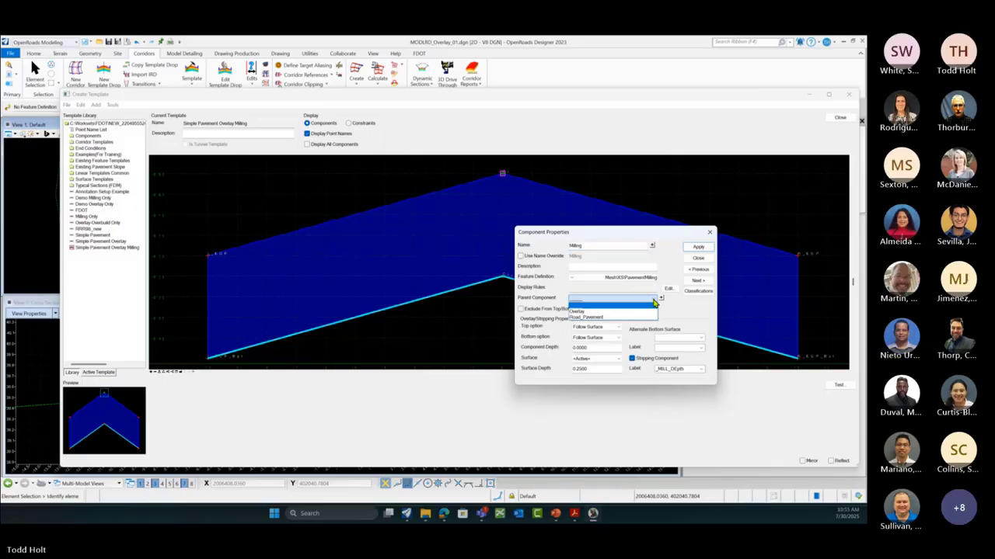
left_click(598, 319)
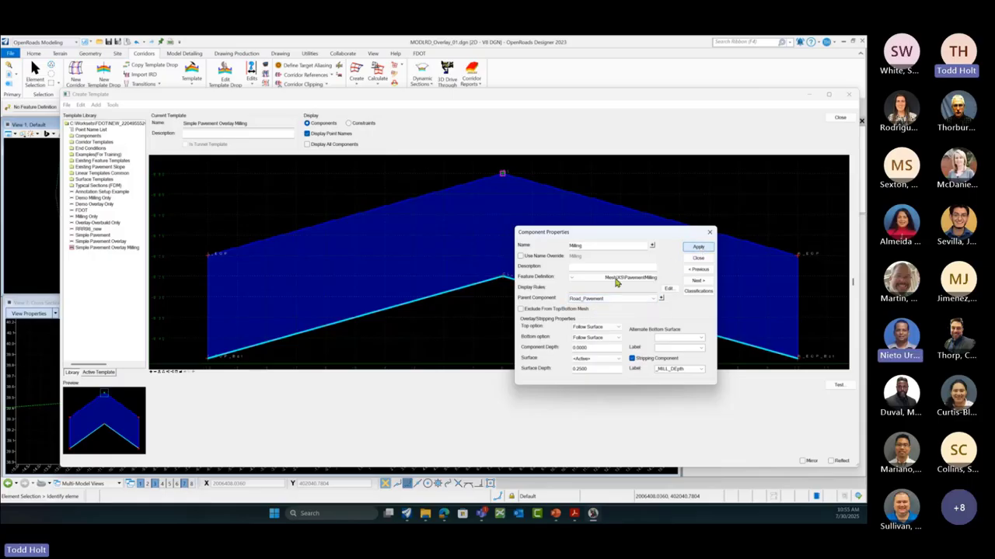
left_click(698, 257)
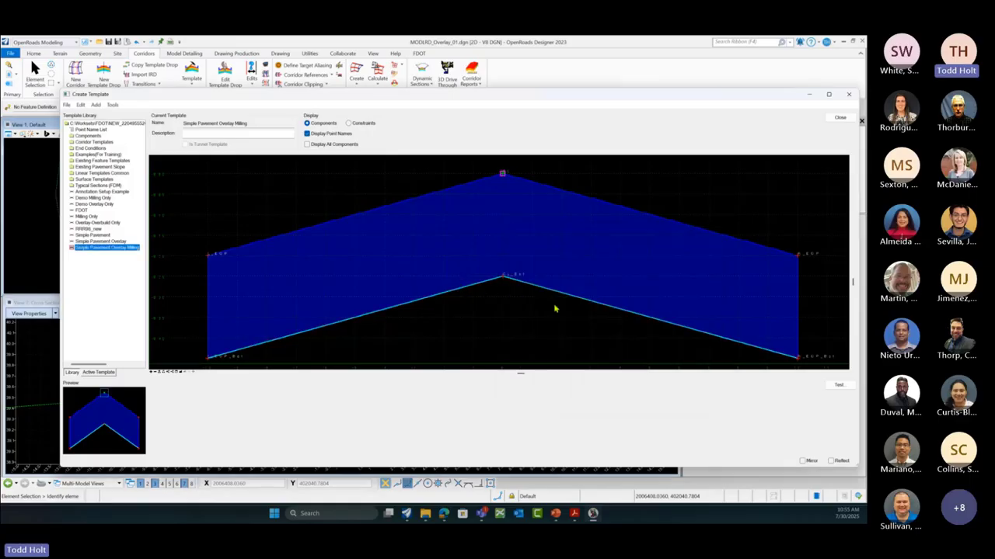
scroll(554, 308, "down", 6)
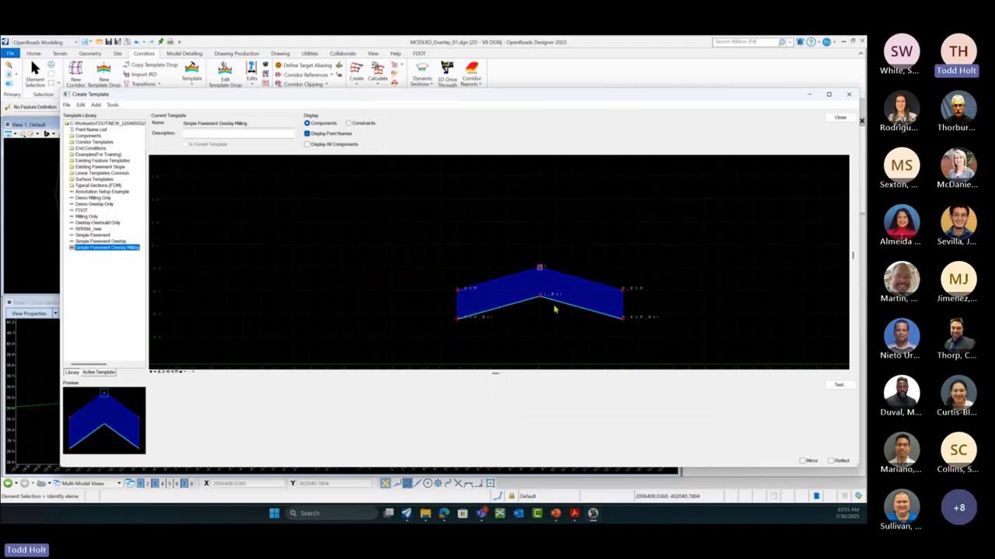
Step: Open RRRB6_new and review the LT_SWITCH and LT_PvtOut component properties
left_click(87, 229)
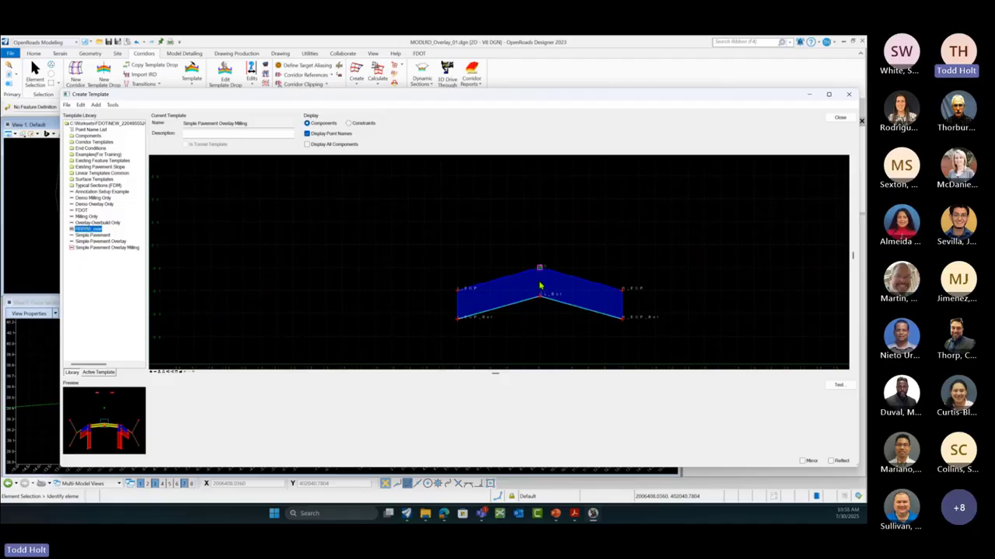
double_click(86, 230)
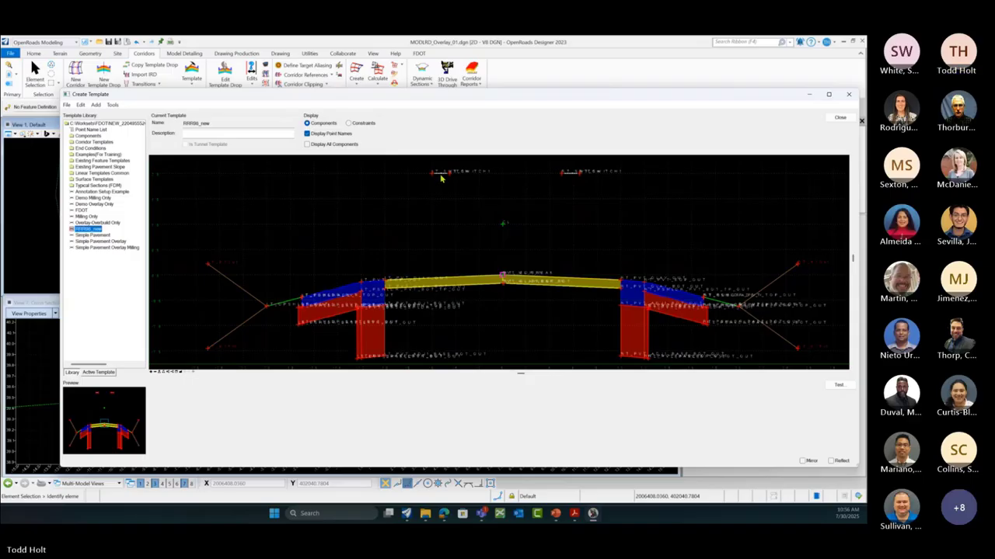
mouse_move(441, 177)
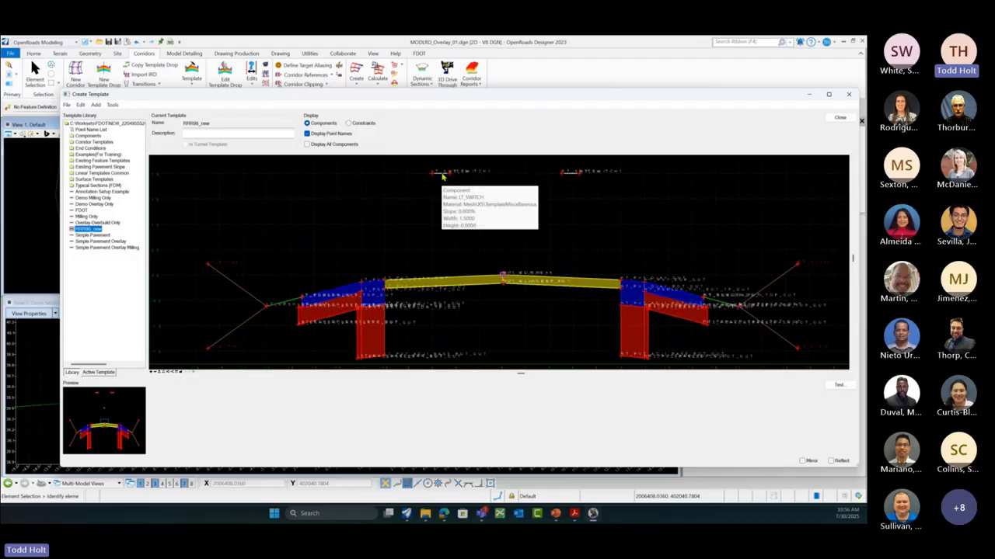
double_click(441, 177)
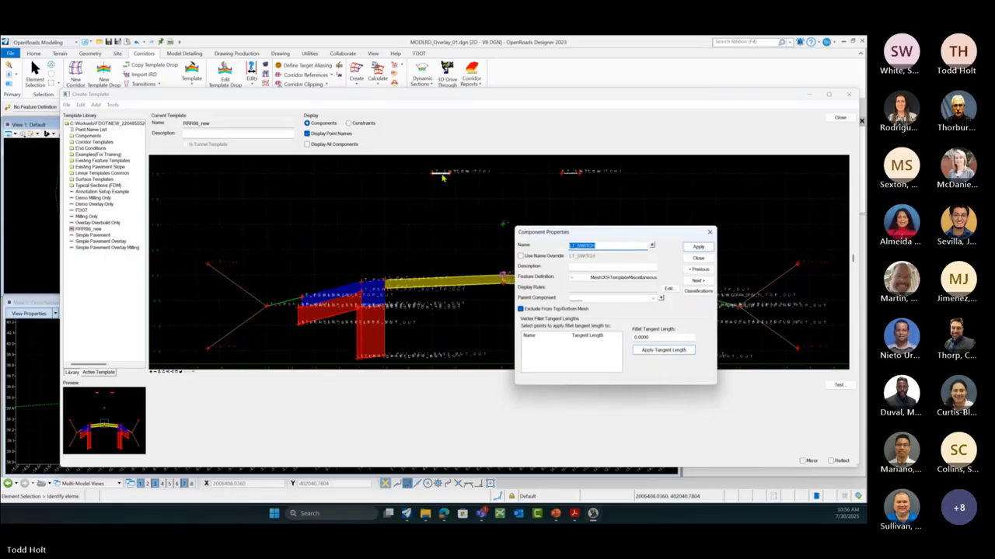
left_click(698, 258)
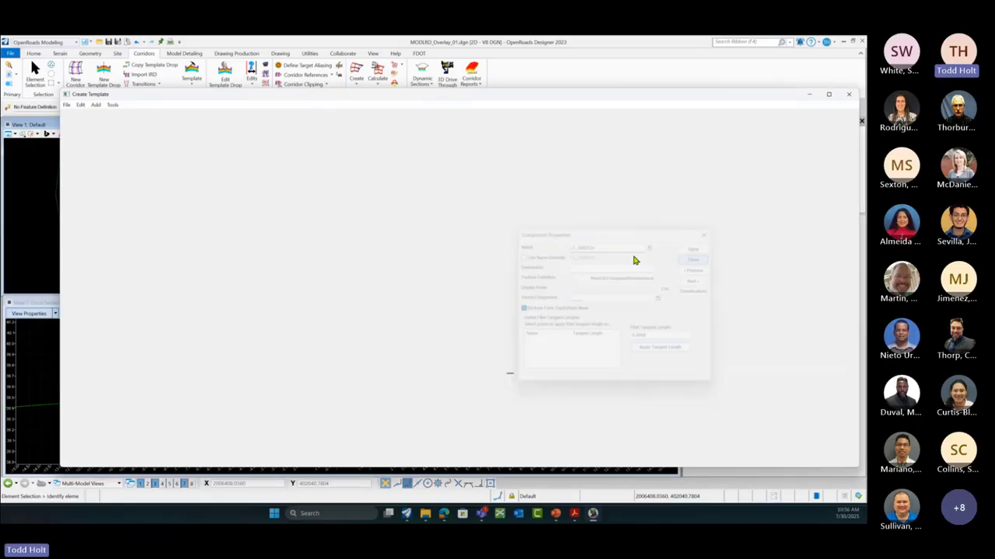
scroll(544, 221, "down", 4)
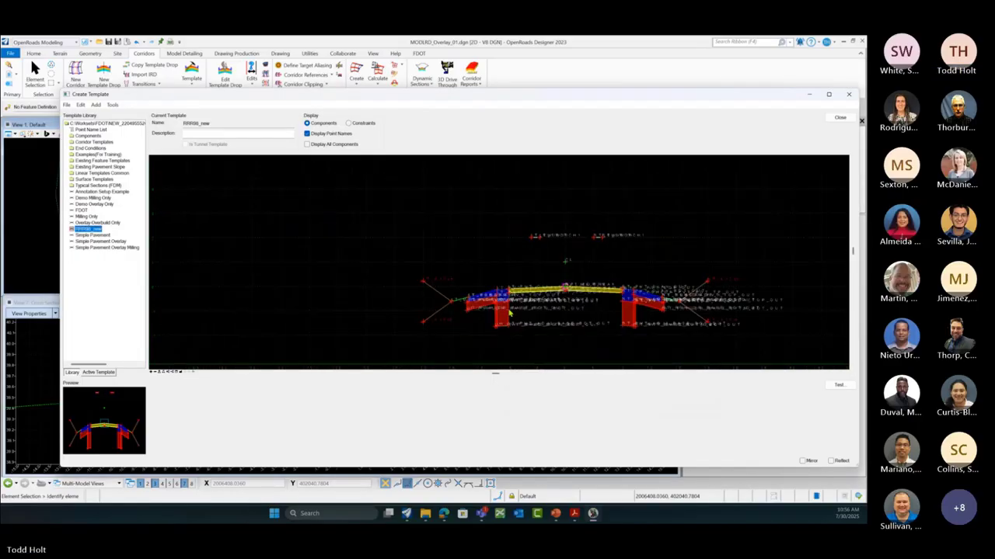
double_click(504, 295)
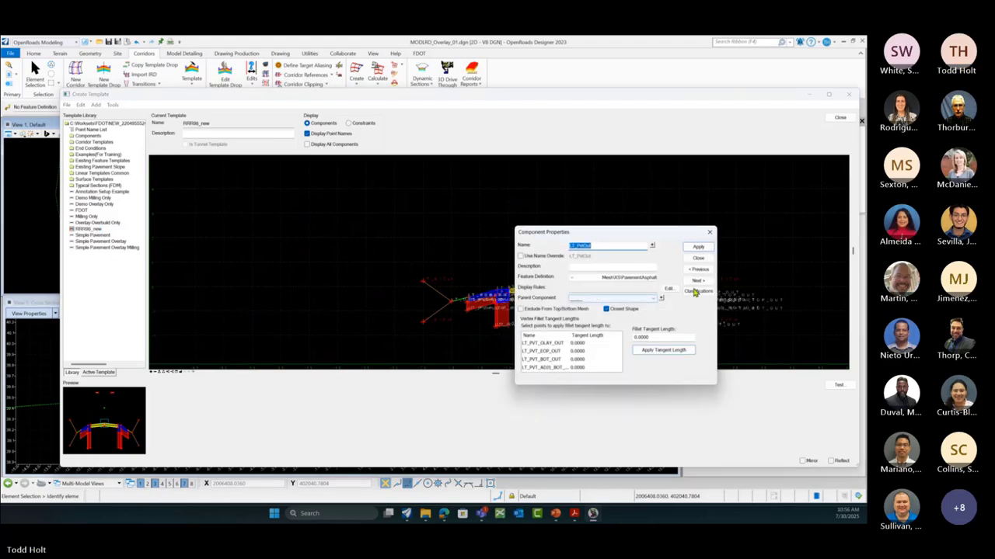
left_click(698, 258)
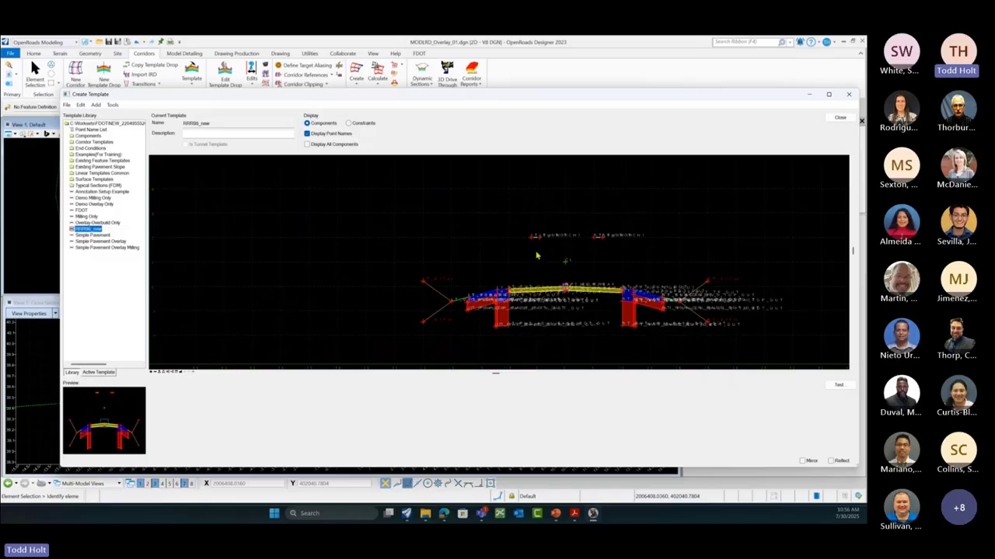
Step: Close the template editor, saving the template library changes
mouse_move(539, 242)
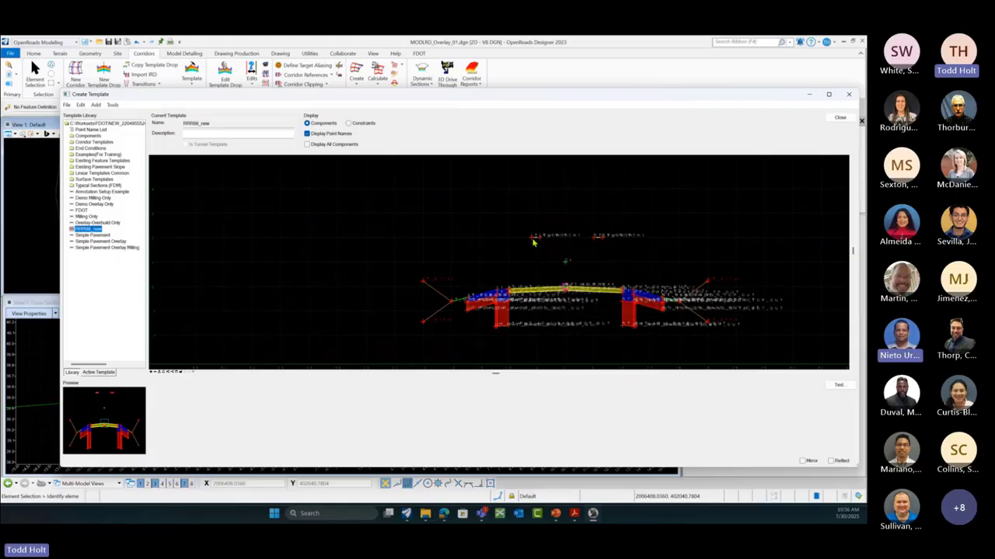
left_click(840, 118)
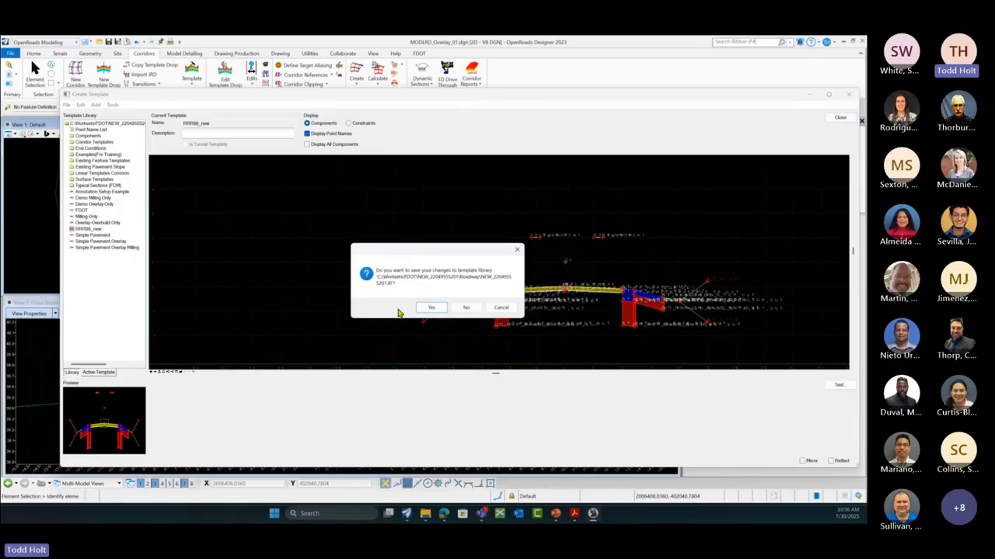
left_click(433, 309)
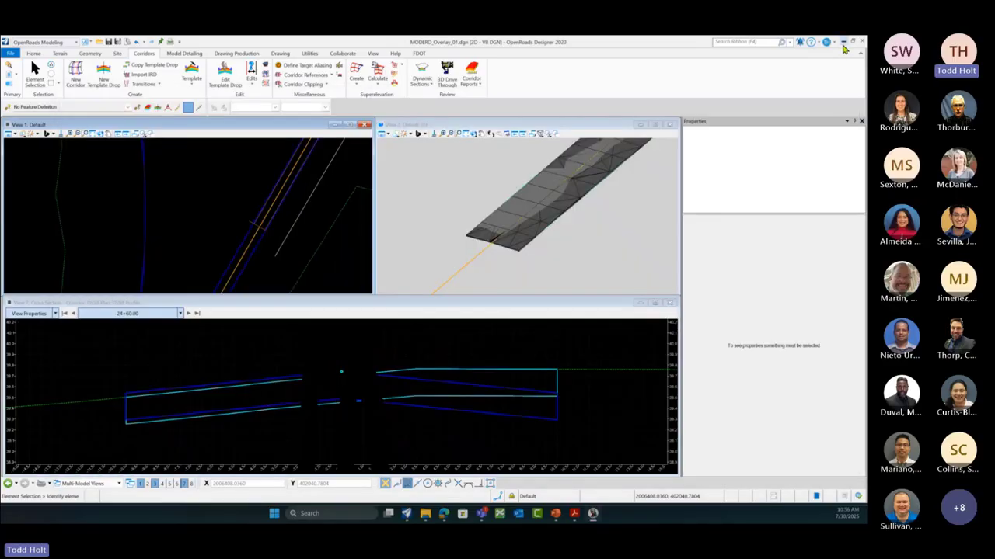
Step: Minimize MODLRD_Overlay and view Multi-Layer Overlay - widening in the other file's template editor
left_click(844, 43)
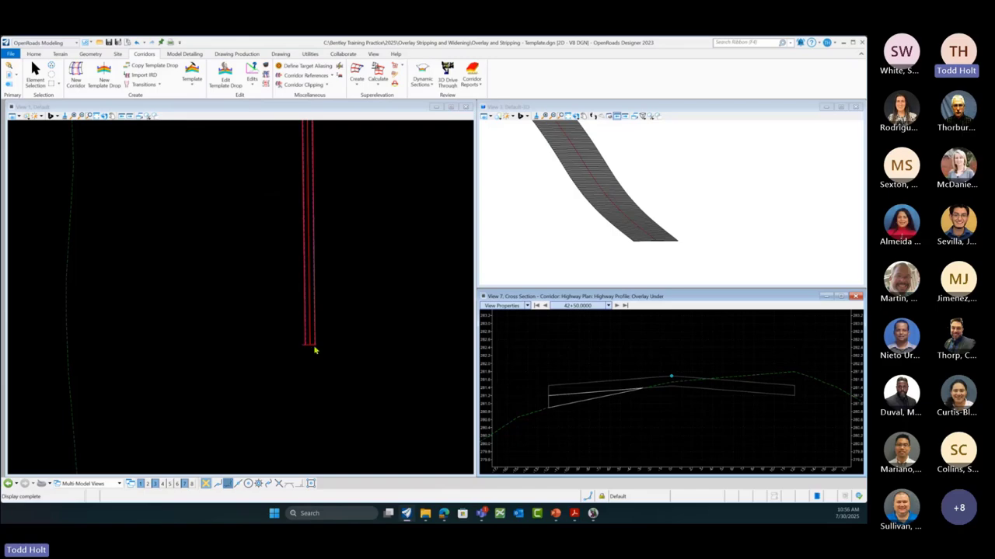
left_click(190, 84)
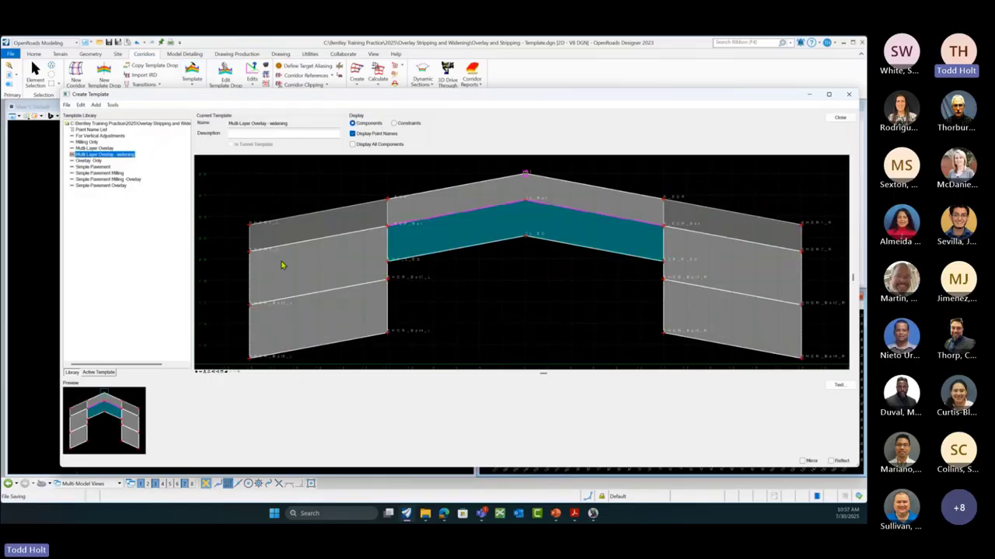
scroll(525, 296, "down", 3)
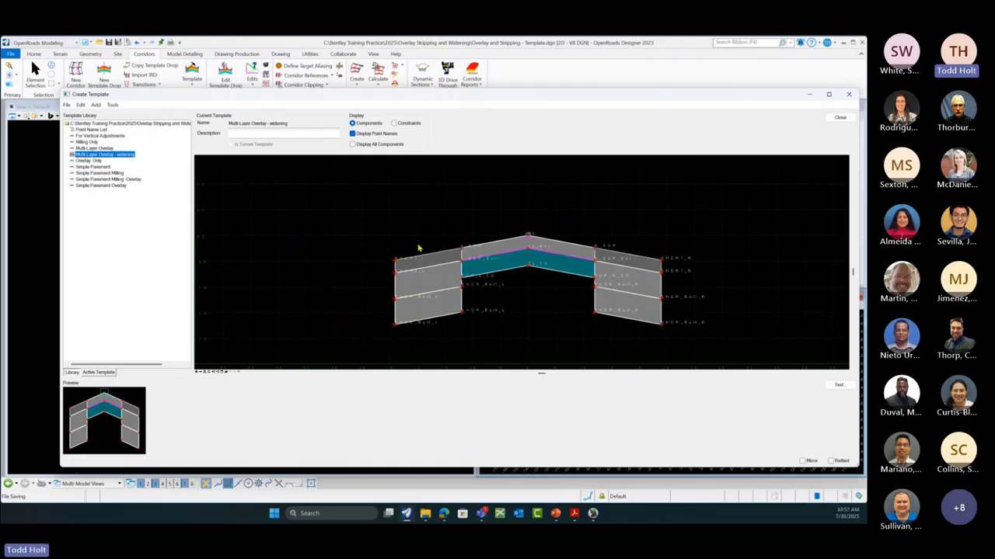
scroll(296, 263, "down", 1)
scroll(296, 262, "down", 1)
scroll(375, 261, "up", 2)
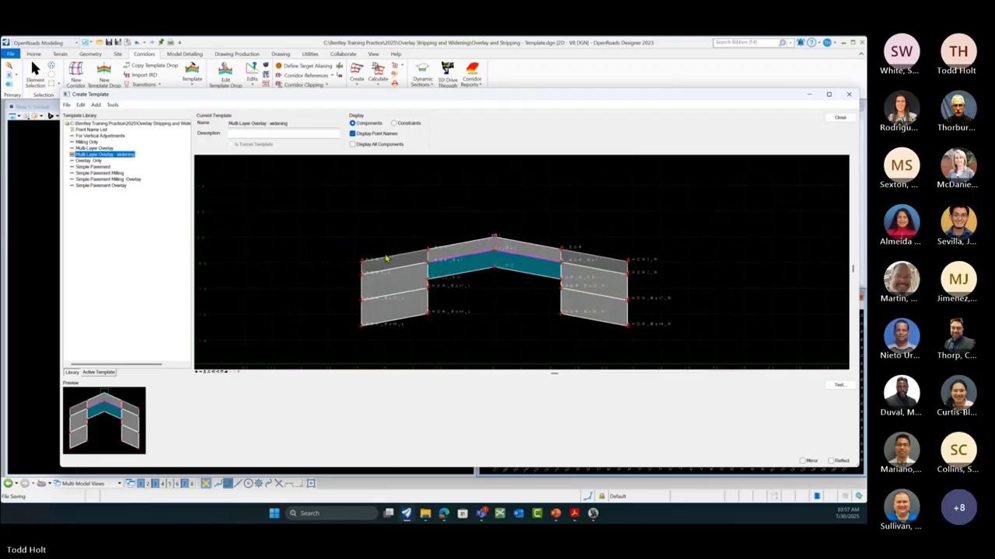
Step: Add a null point above the crown at offset 0.000, elevation 1.000
right_click(490, 201)
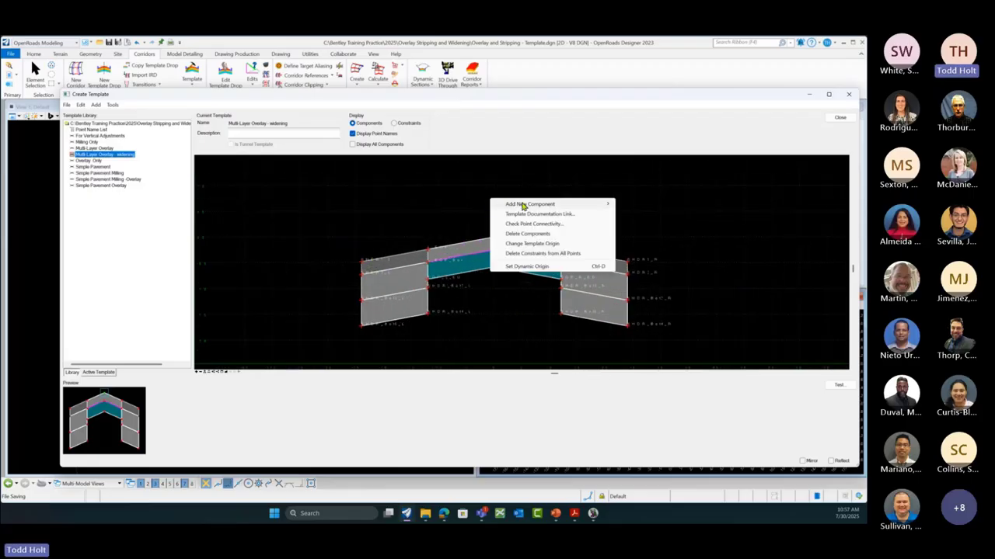
mouse_move(533, 209)
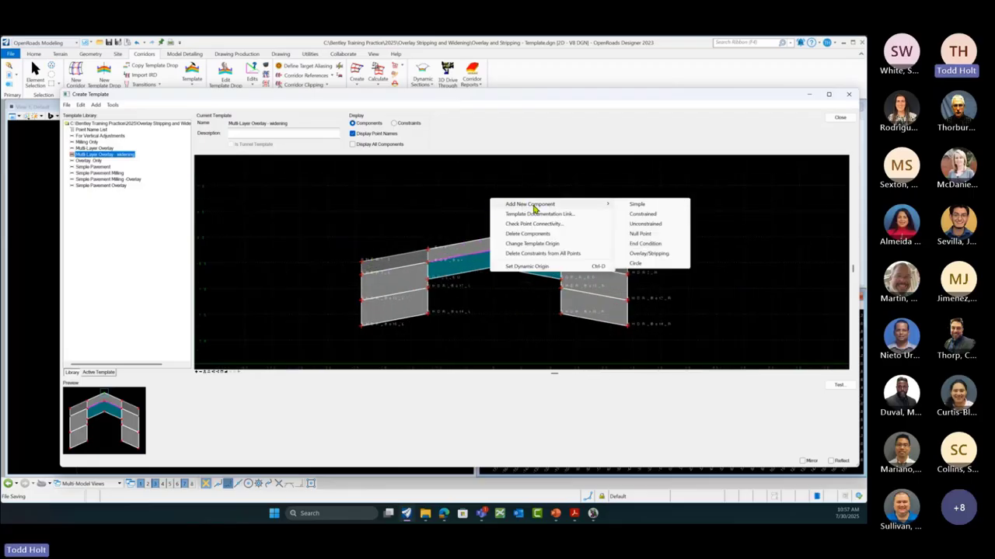
left_click(642, 235)
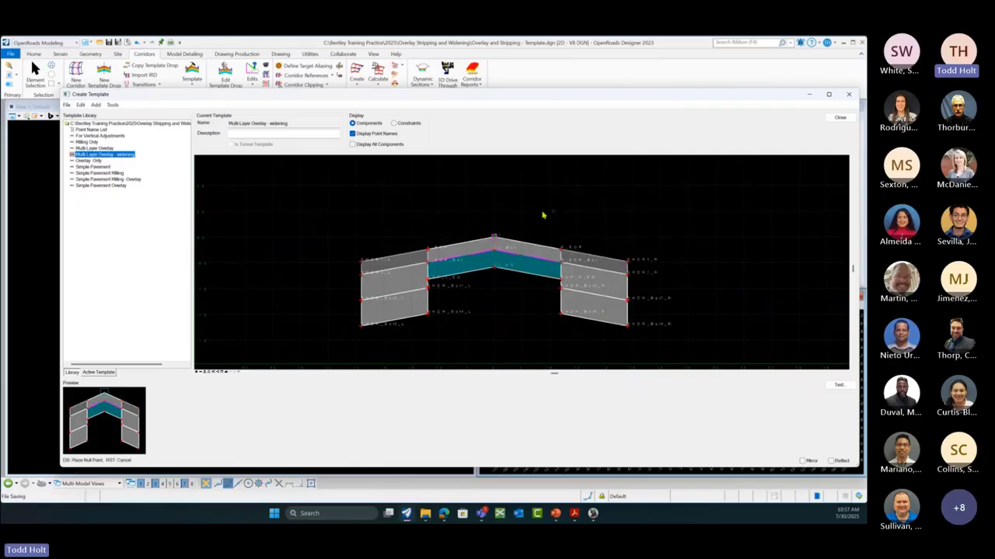
left_click(495, 190)
mouse_move(494, 189)
mouse_move(424, 257)
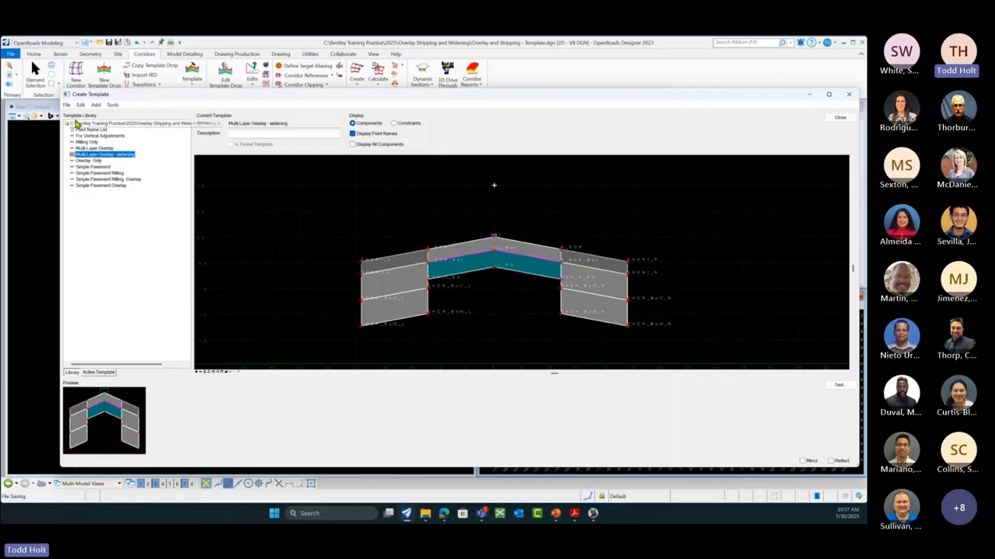
Step: Save the overlay template library and start opening another library from drive C:
left_click(67, 106)
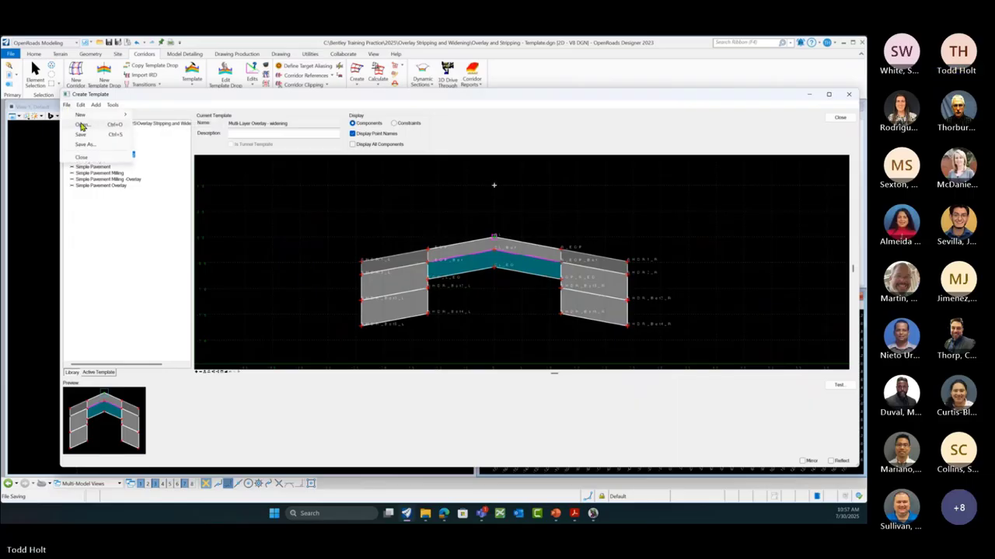
left_click(80, 134)
left_click(70, 105)
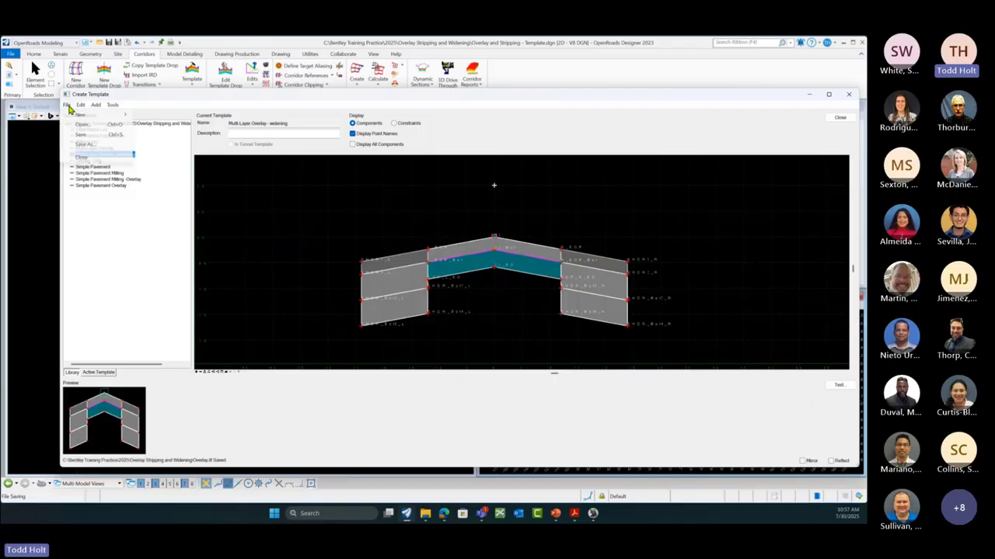
left_click(87, 128)
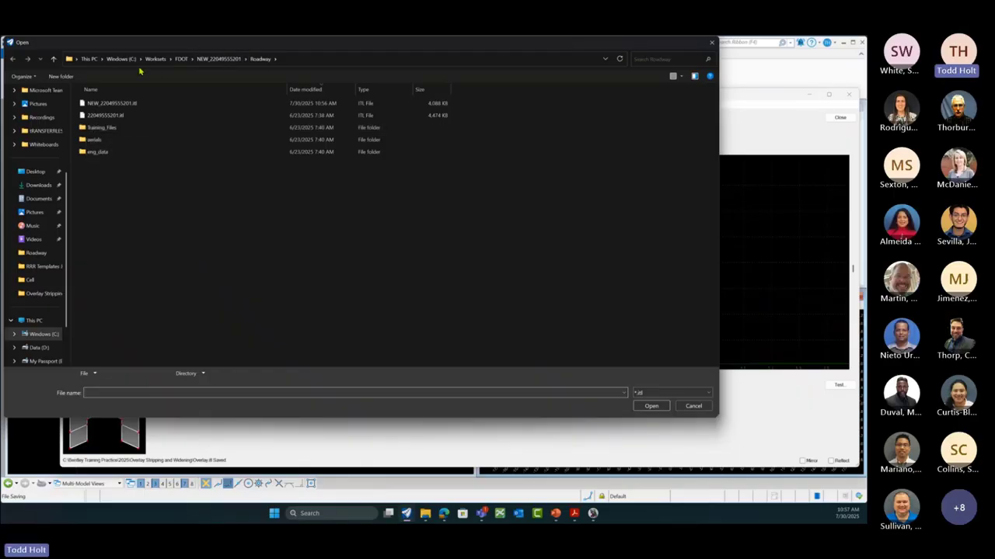
left_click(122, 59)
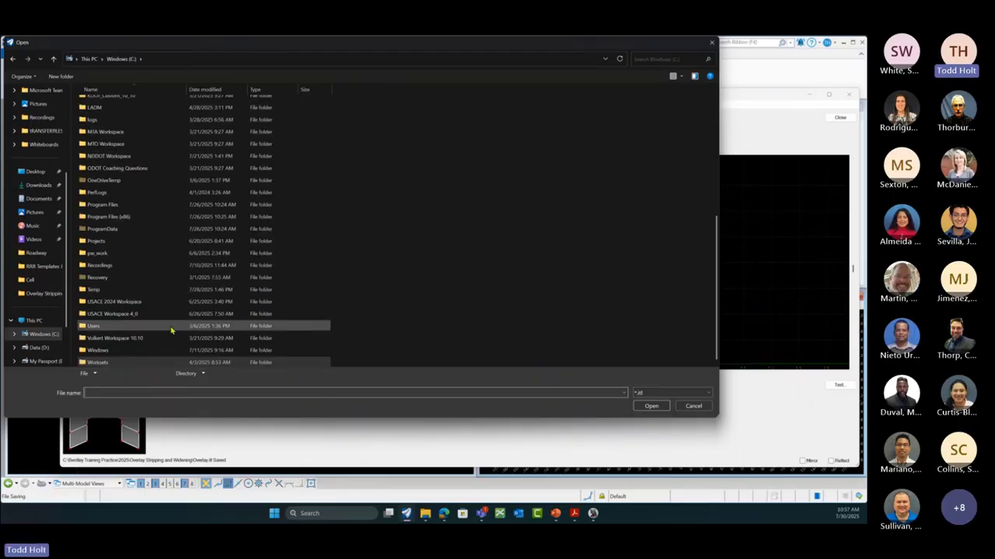
scroll(138, 210, "up", 4)
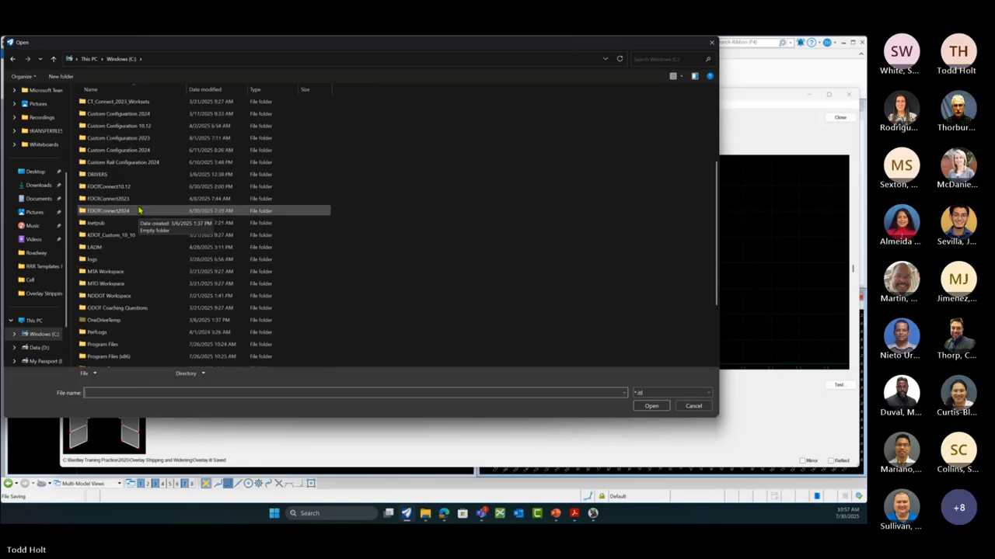
scroll(140, 210, "up", 3)
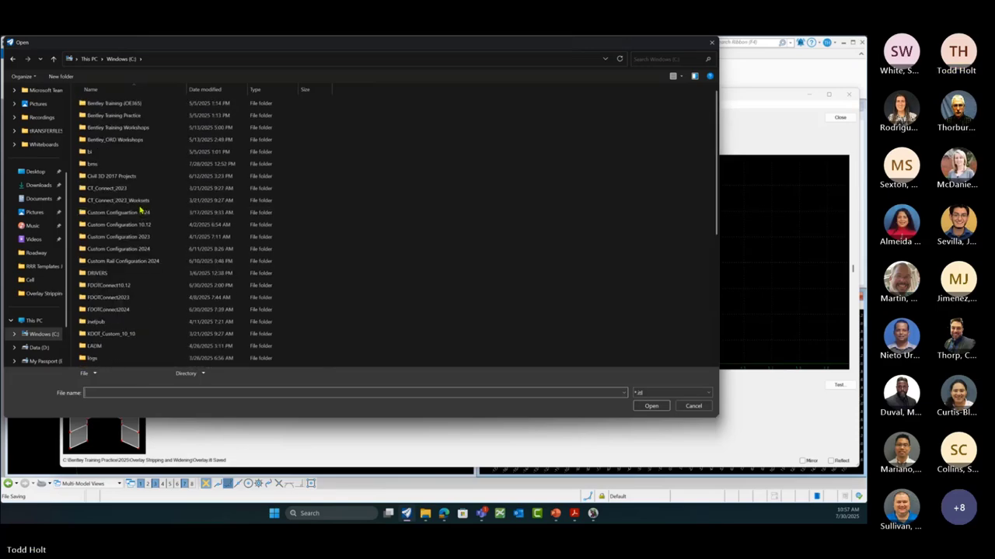
Step: Open Defining Components.itl from Roadway Templates May12 and preview its Pavement Slab and last templates
double_click(118, 116)
double_click(110, 118)
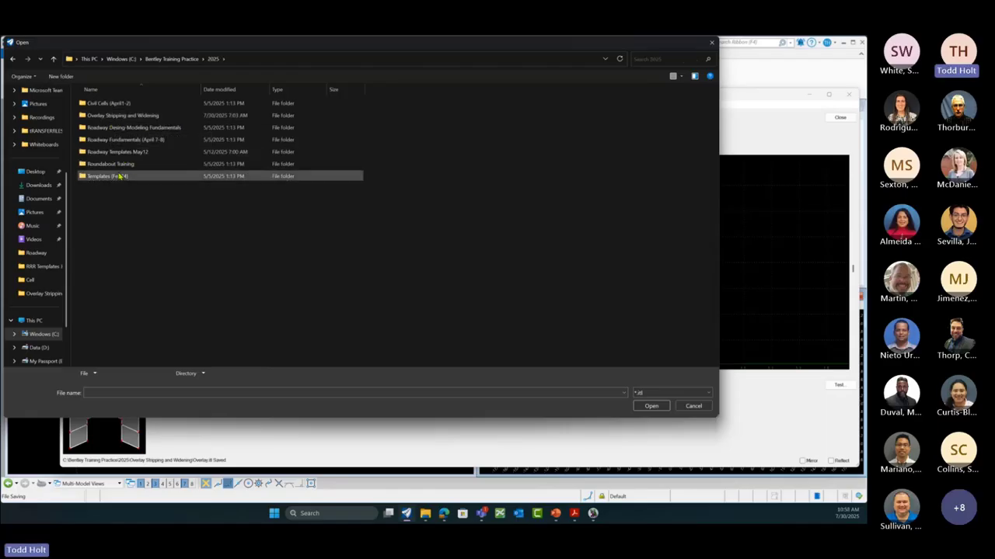
double_click(118, 152)
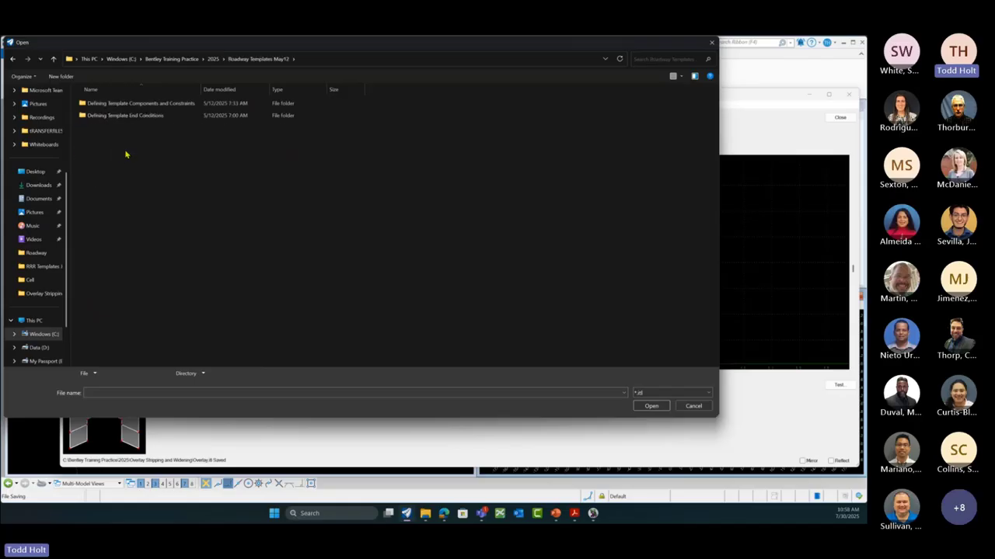
left_click(153, 106)
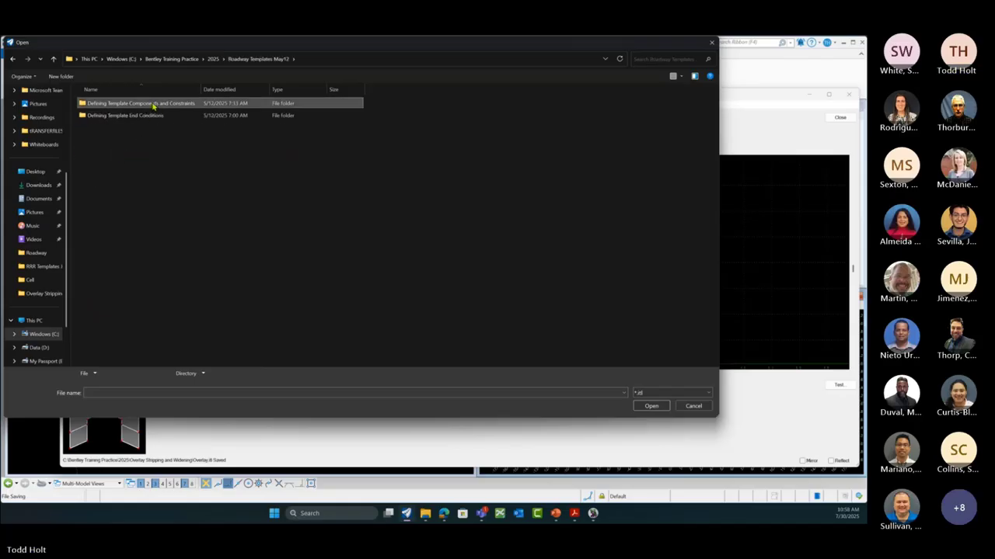
double_click(152, 106)
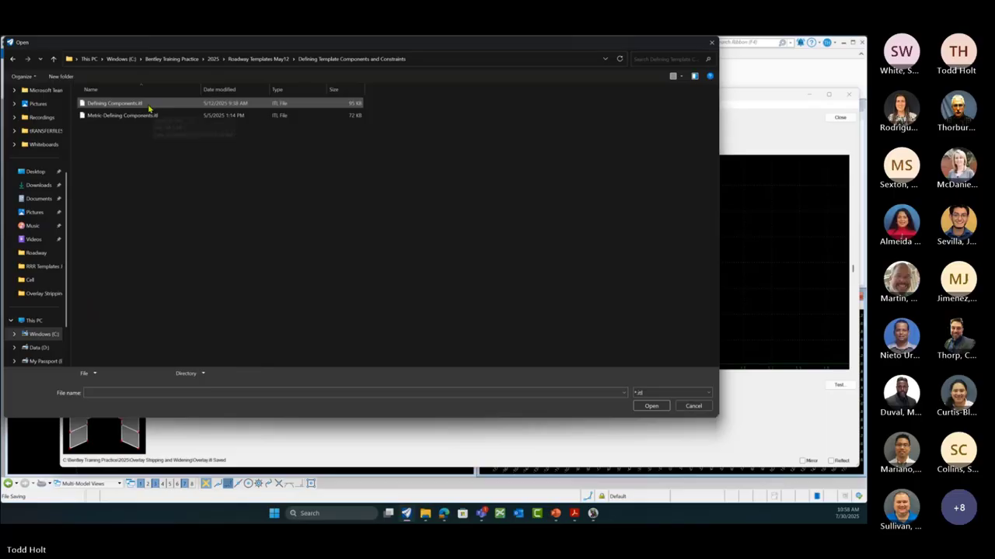
left_click(138, 106)
left_click(652, 409)
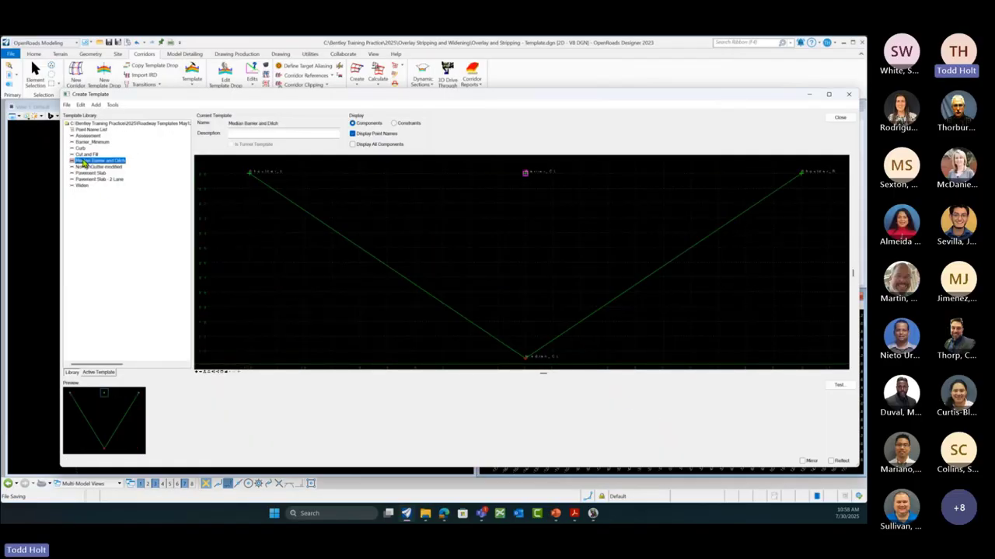
left_click(89, 174)
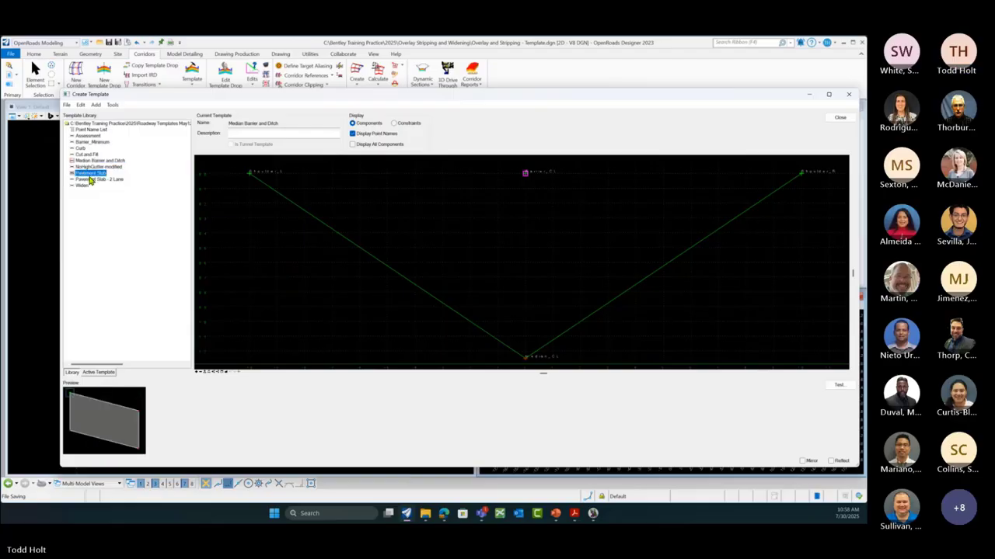
left_click(84, 186)
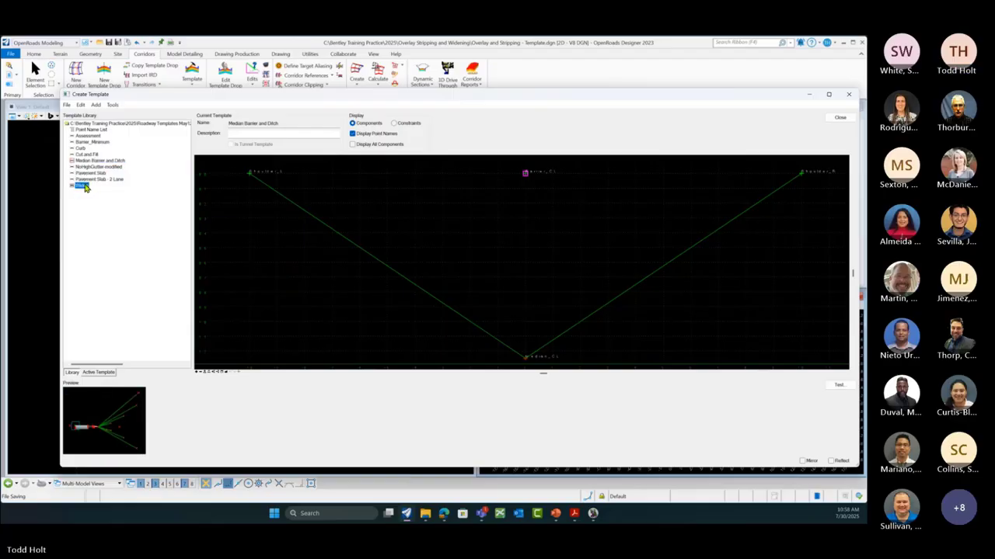
left_click(67, 104)
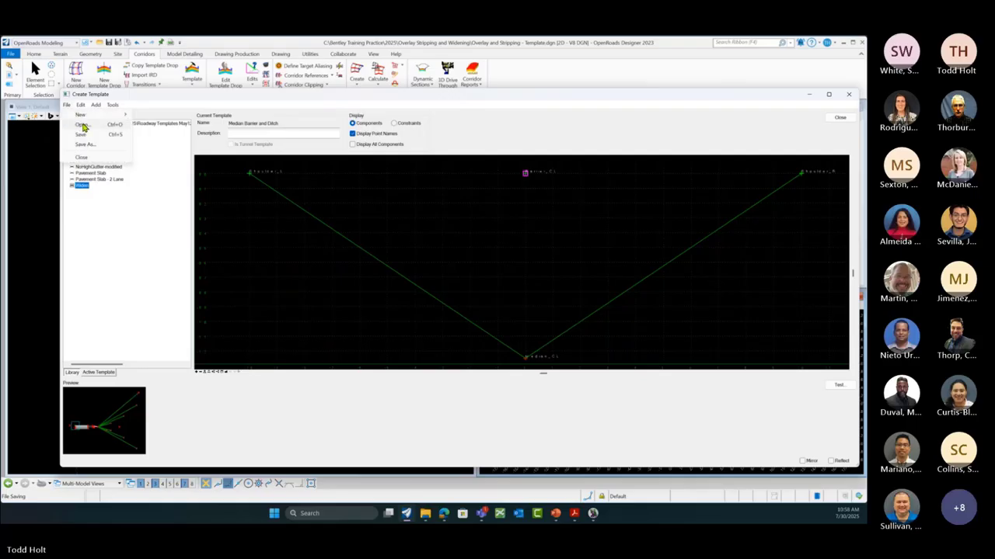
Step: Open LondonRd - Imperial.itl from 2025 > Templates (Feb24) > Template Triggers and Switches
left_click(83, 125)
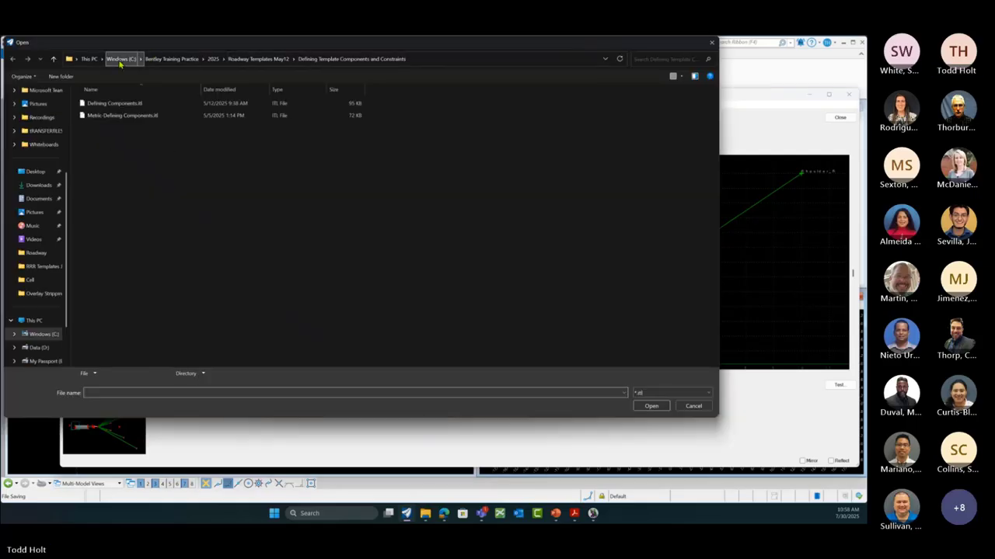
left_click(212, 59)
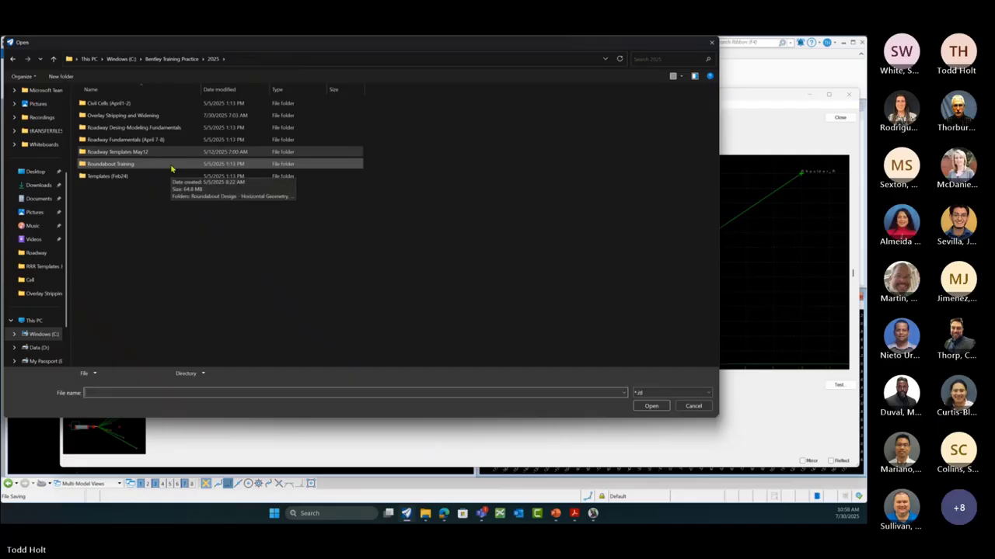
left_click(103, 180)
double_click(103, 180)
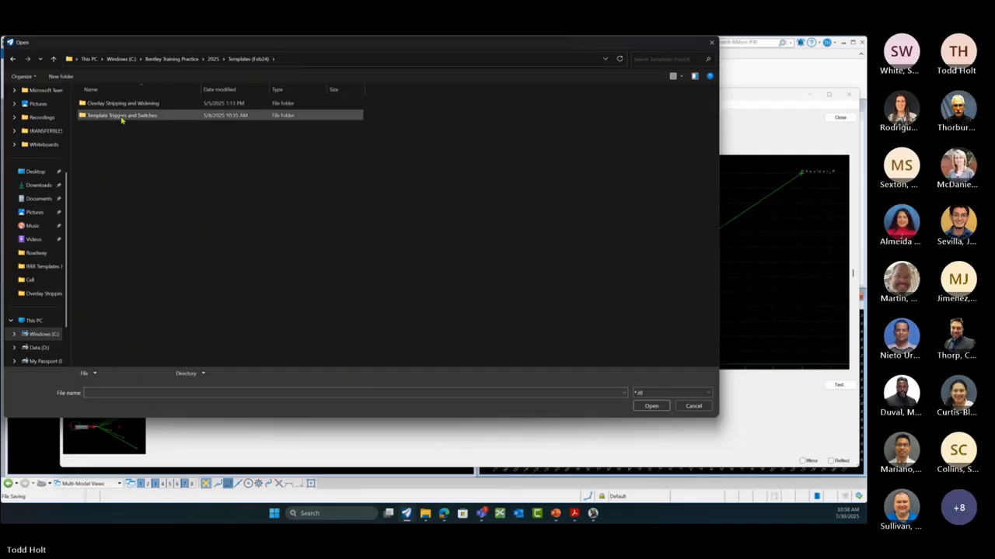
double_click(121, 116)
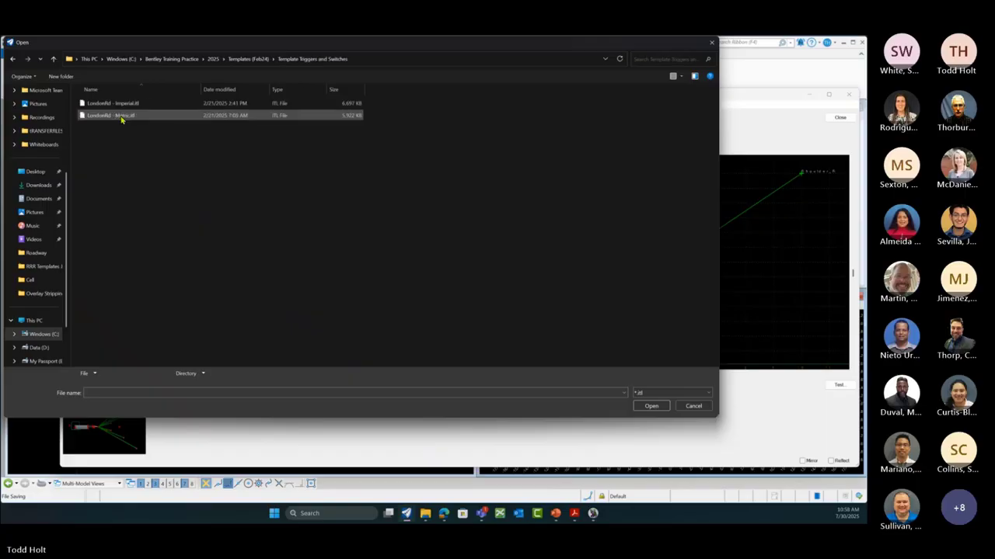
left_click(125, 104)
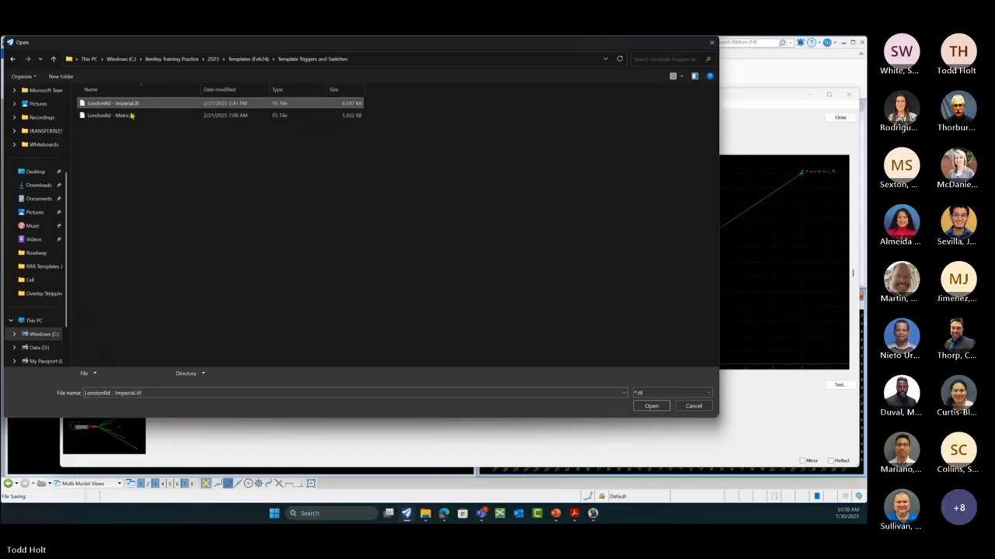
left_click(651, 406)
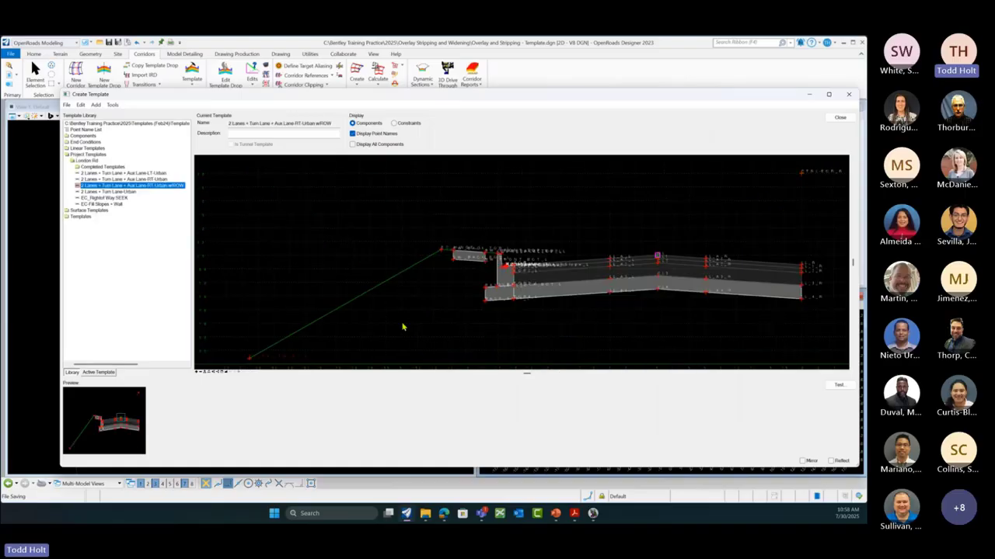
Step: Preview the turn-lane templates, then open 2 Lanes + Turn Lane-Urban and frame its cross-section
scroll(561, 249, "down", 3)
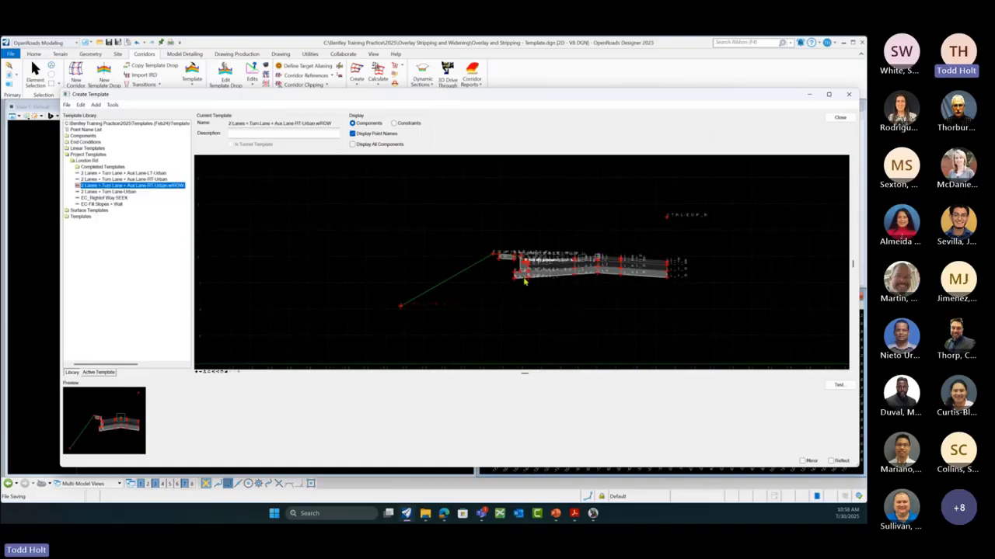
double_click(80, 217)
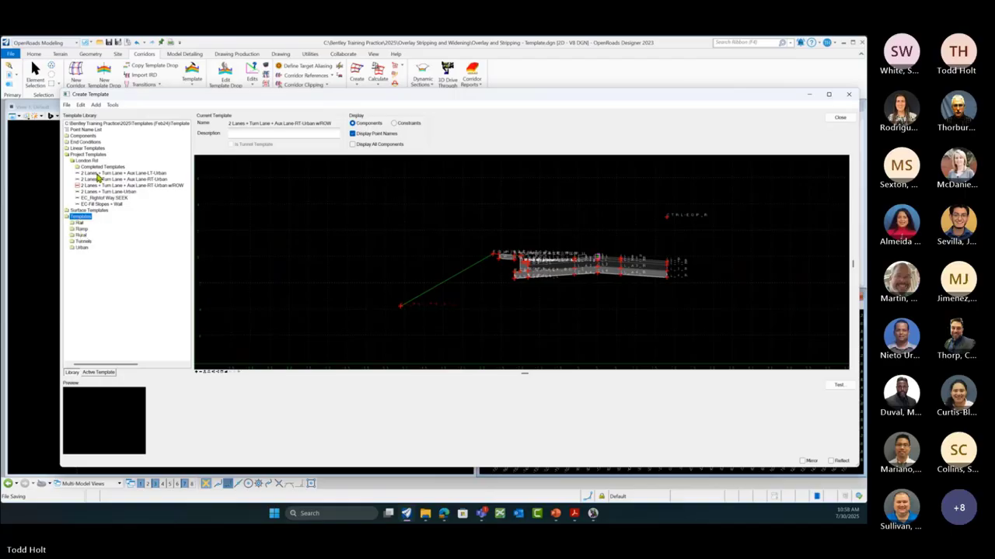
left_click(97, 175)
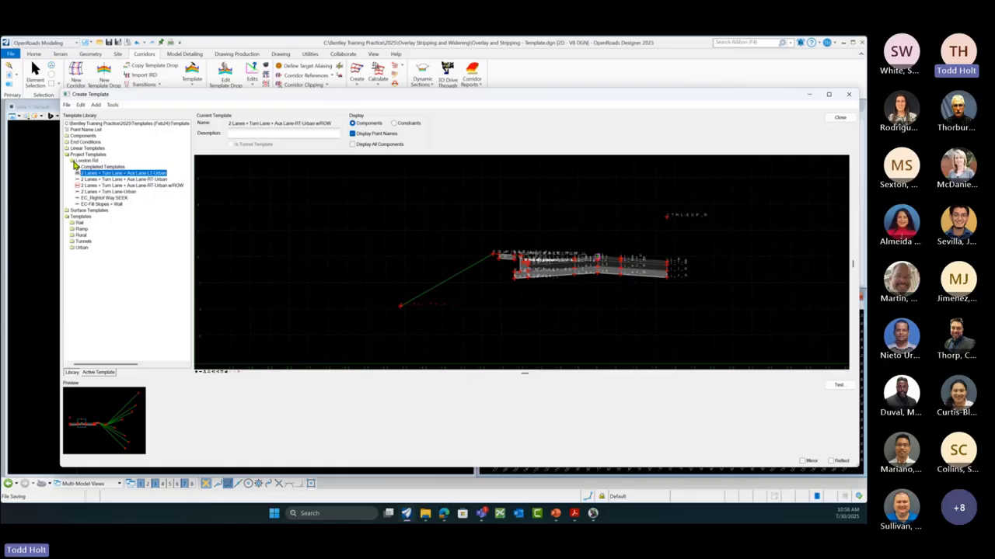
left_click(94, 199)
key("Up")
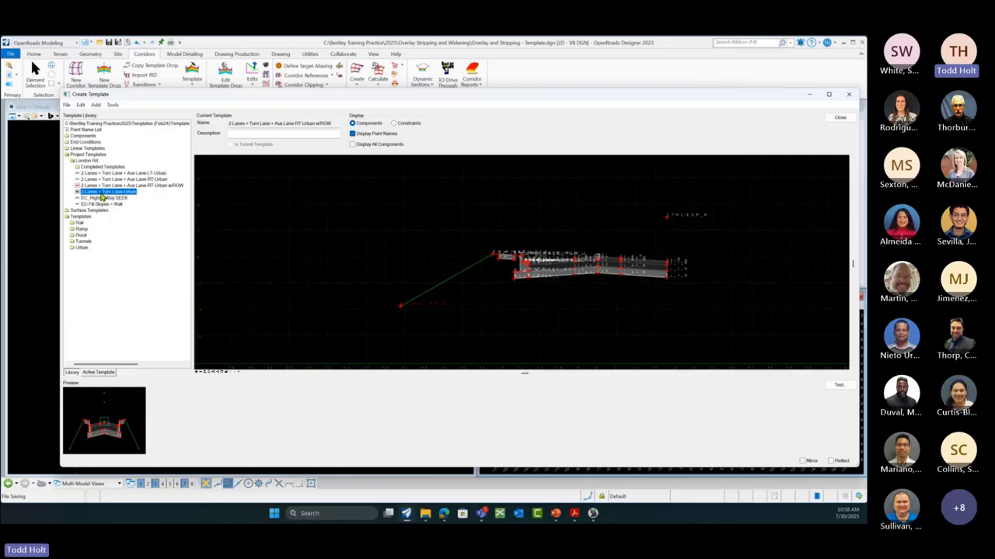
double_click(102, 192)
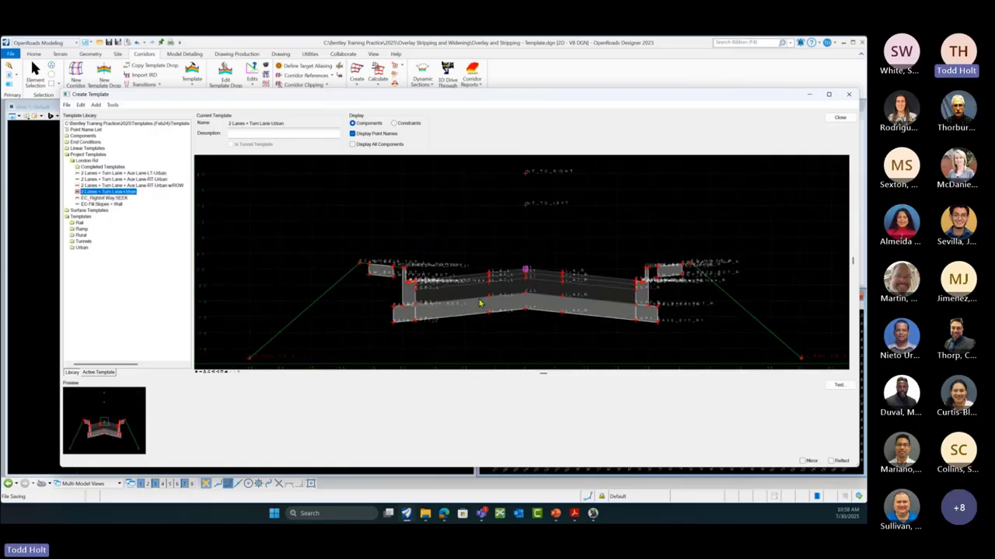
scroll(548, 263, "down", 2)
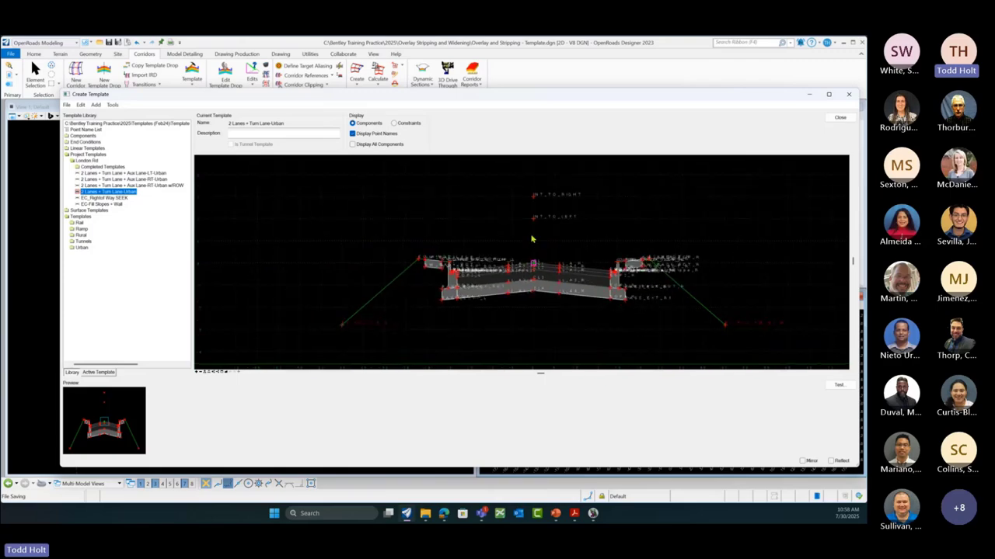
scroll(453, 281, "up", 1)
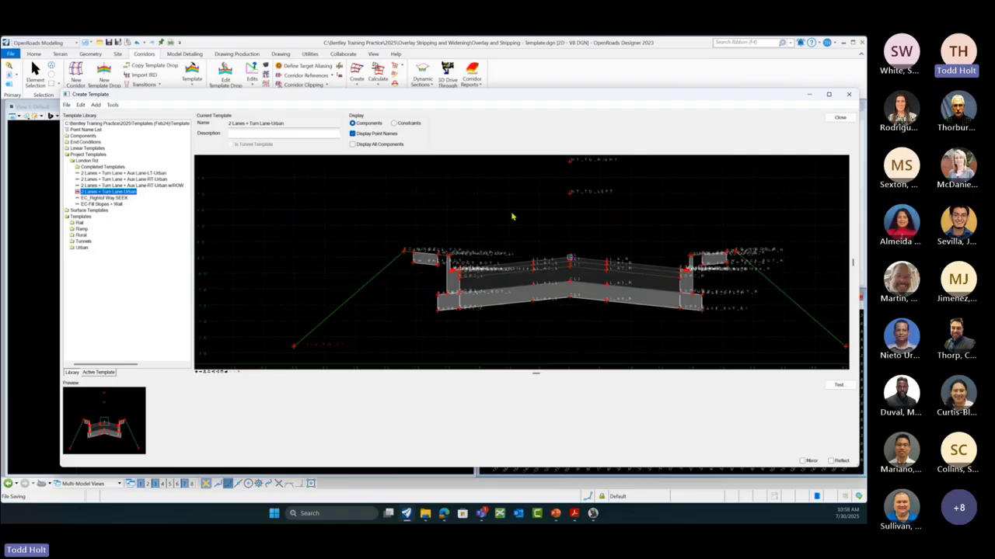
mouse_move(569, 197)
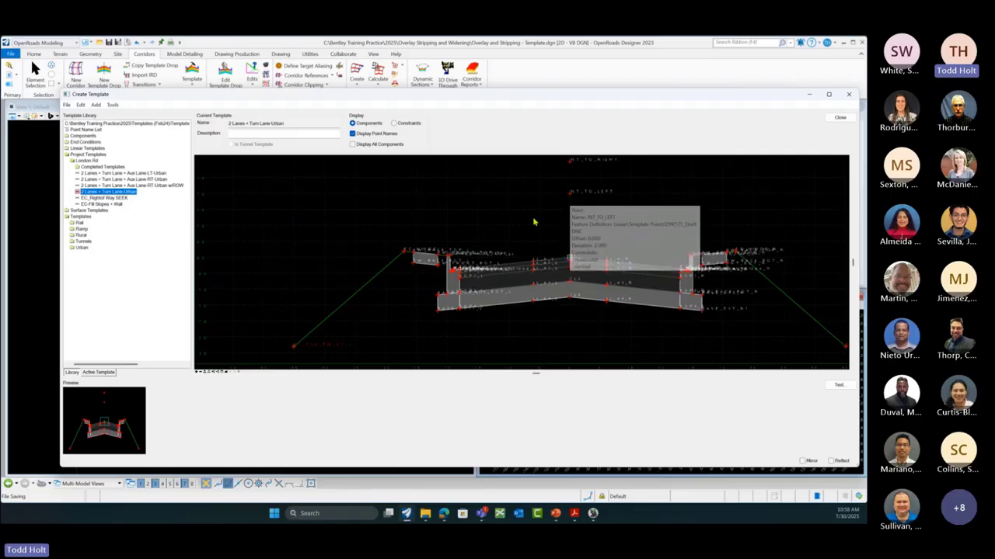
double_click(570, 198)
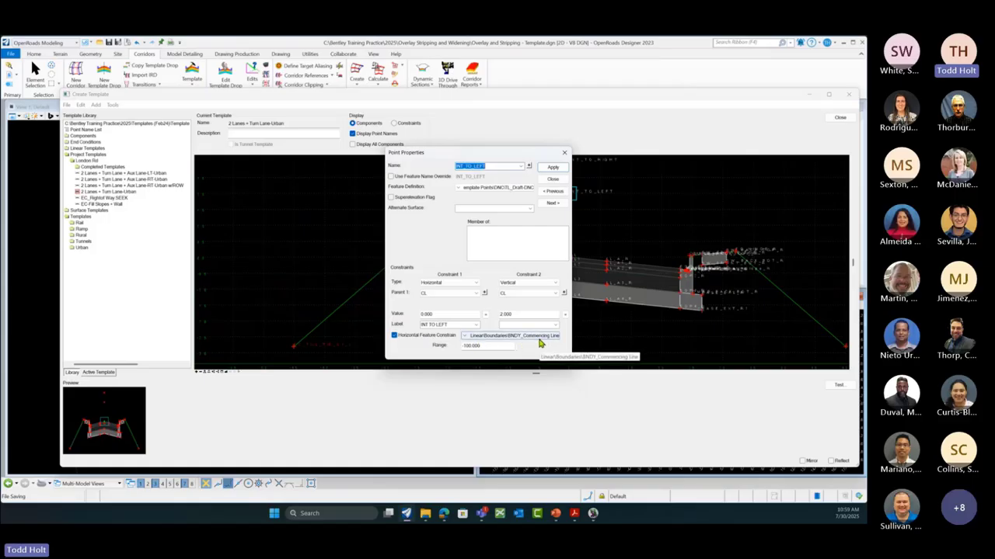
left_click_drag(480, 156, 559, 281)
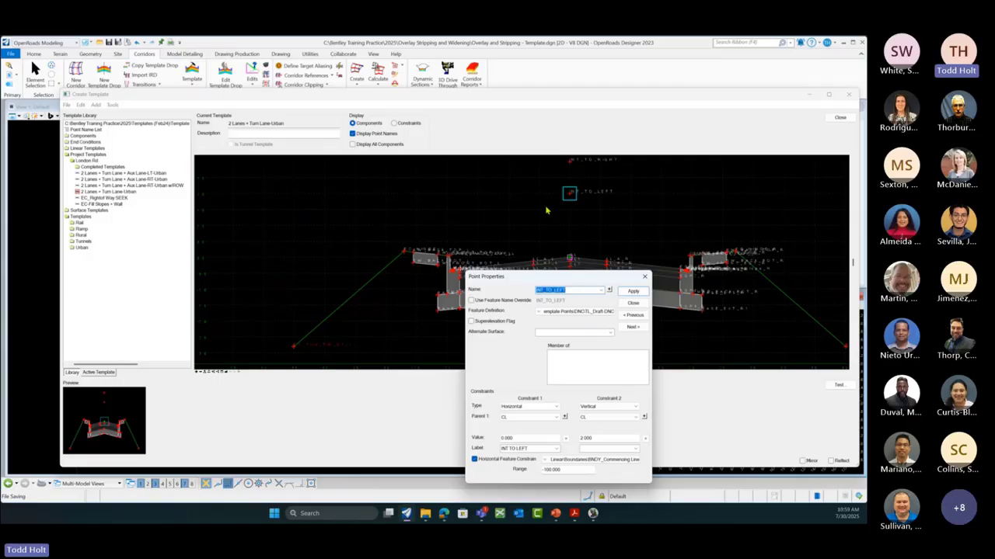
left_click(634, 303)
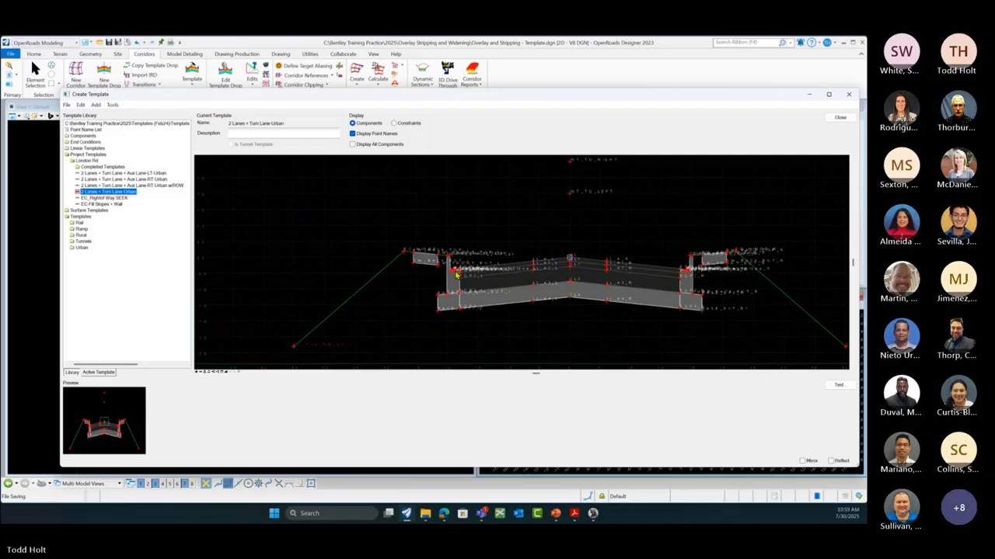
right_click(570, 198)
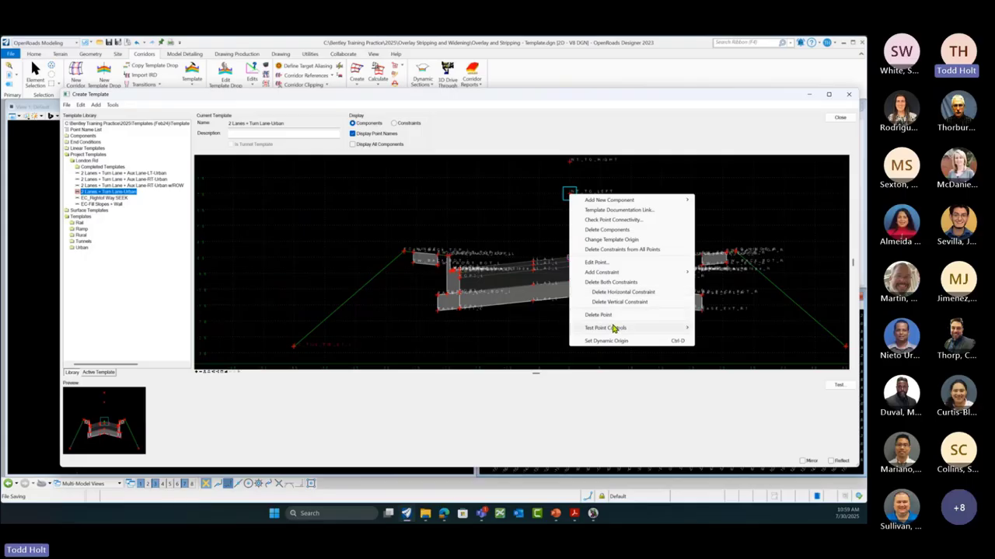
mouse_move(614, 329)
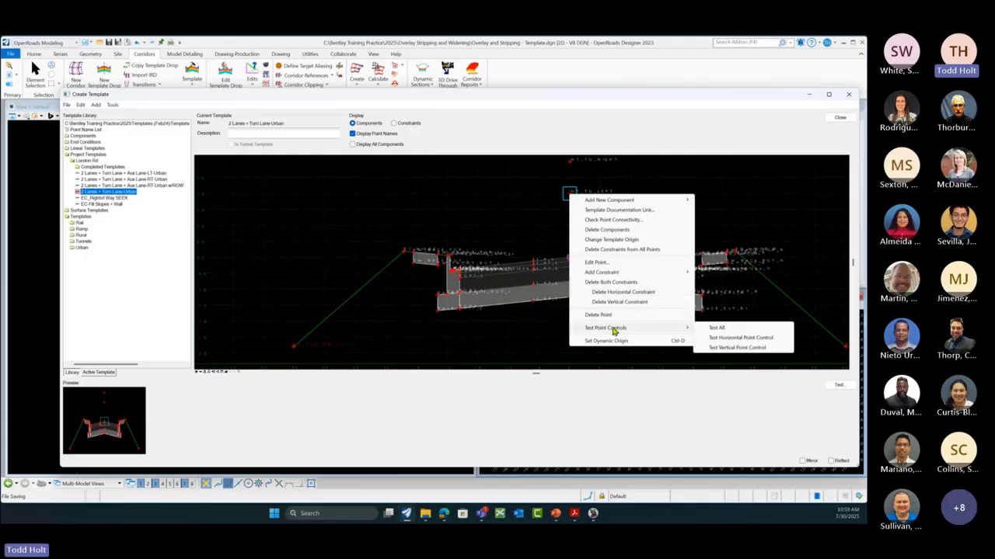
left_click(732, 339)
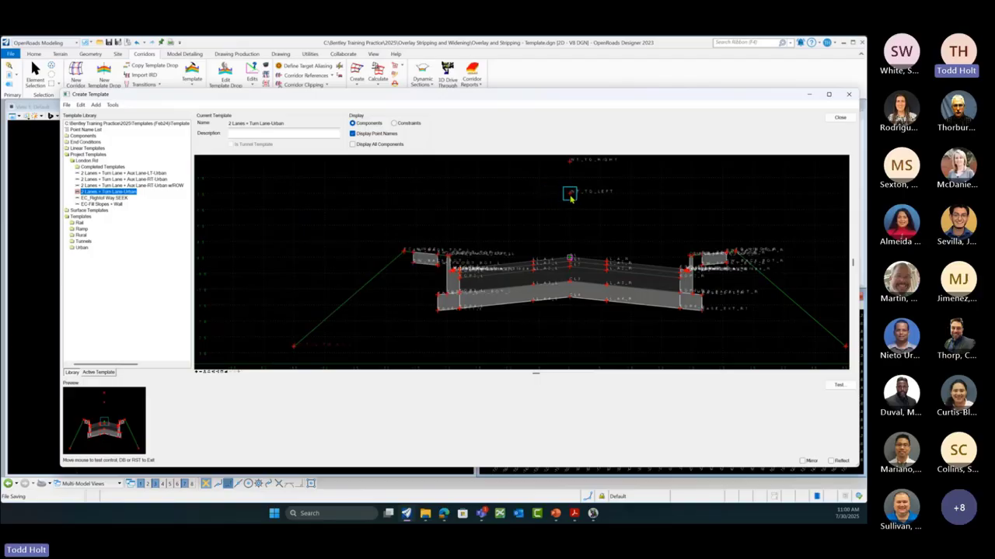
left_click(571, 197)
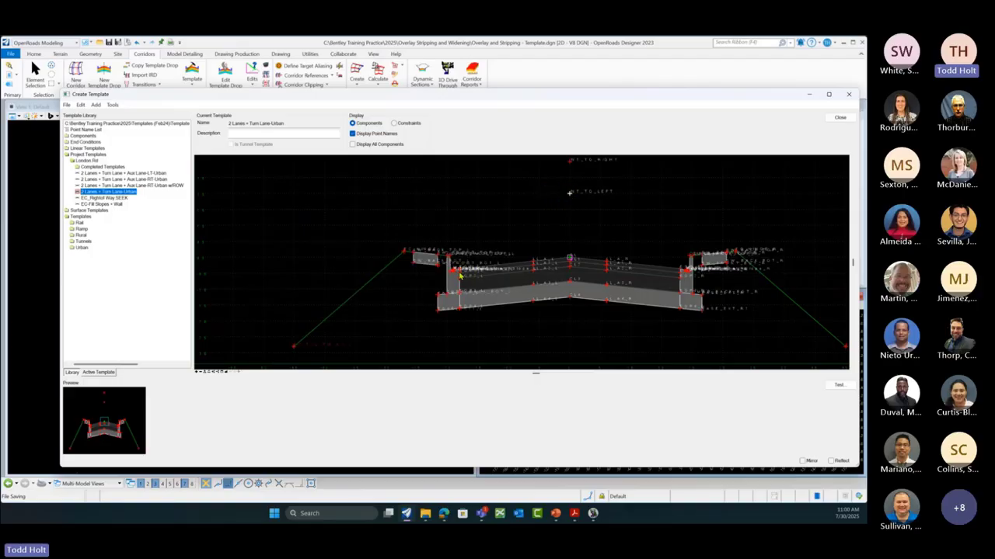
mouse_move(449, 285)
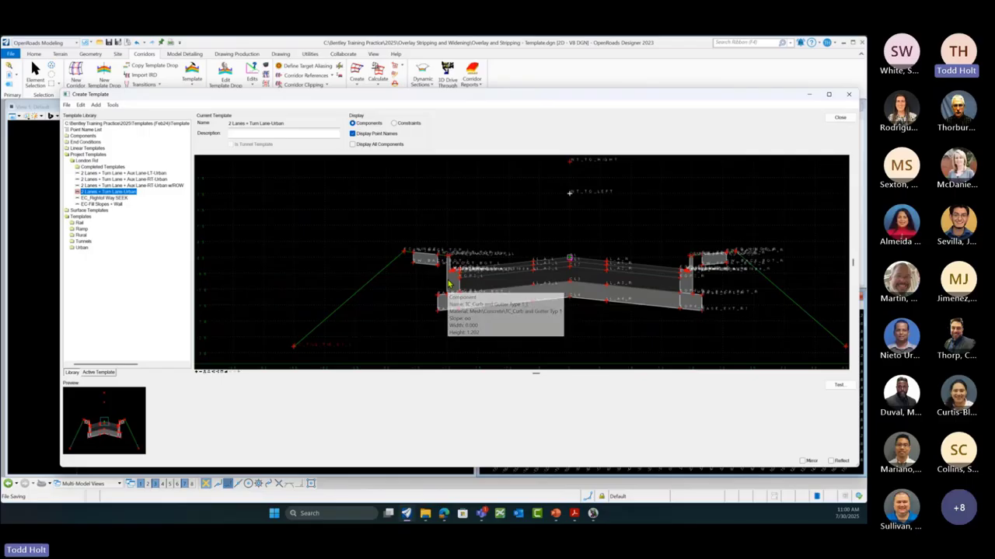
double_click(448, 285)
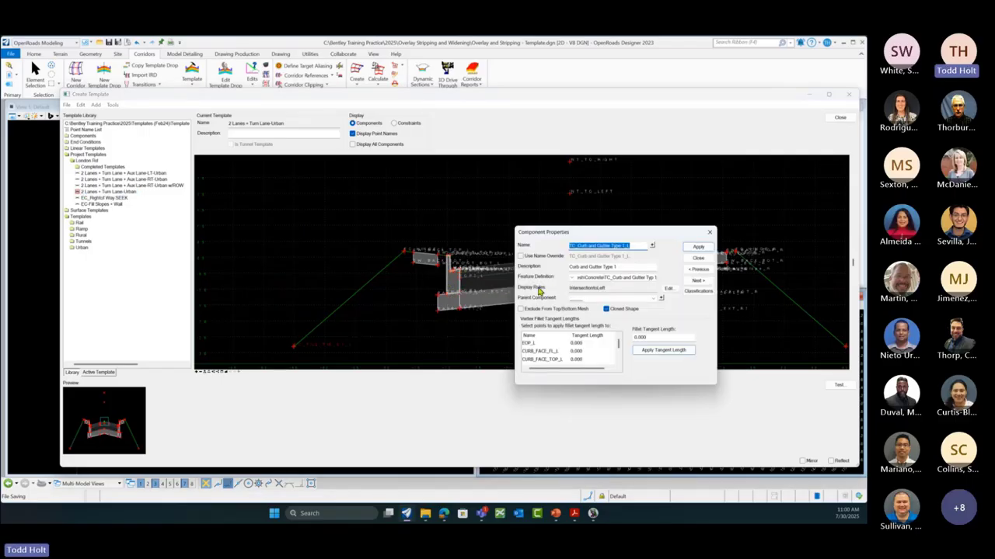
left_click(667, 292)
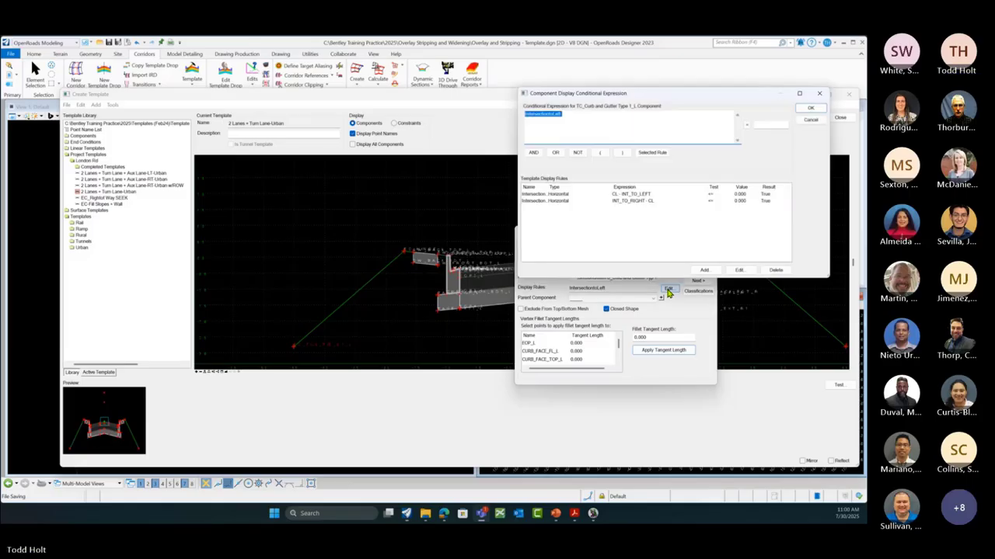
left_click_drag(638, 94, 356, 158)
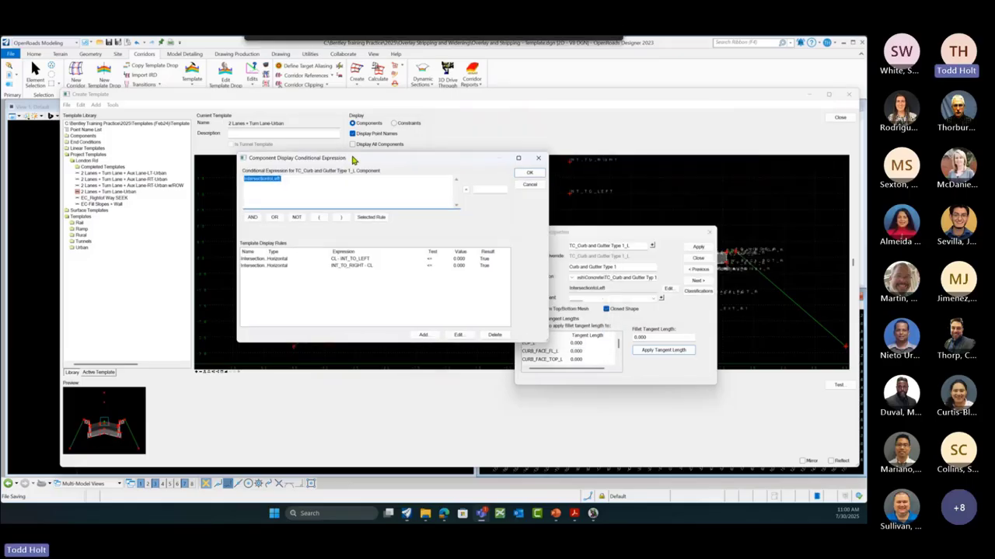
left_click_drag(578, 228, 687, 340)
left_click_drag(394, 159, 412, 329)
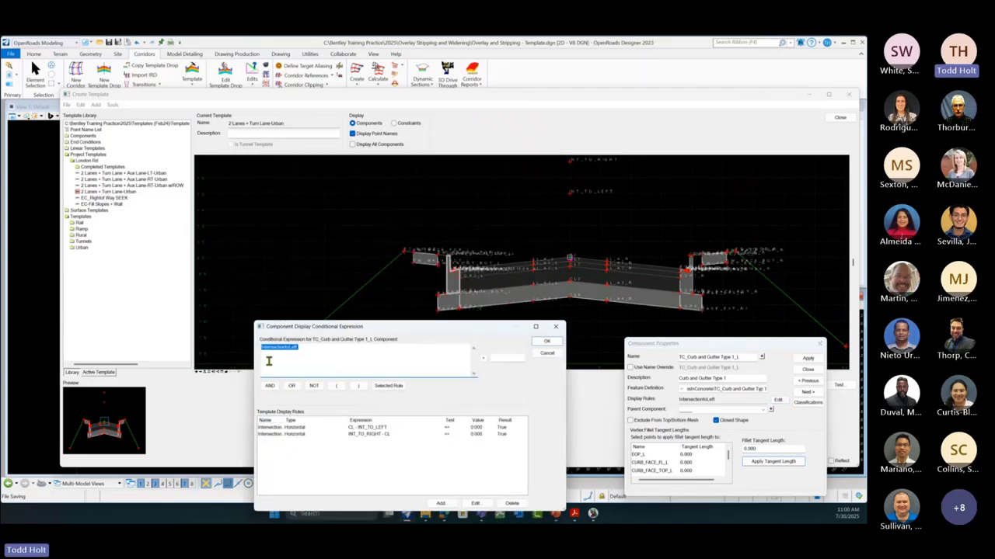
left_click_drag(285, 420, 316, 421)
left_click(281, 428)
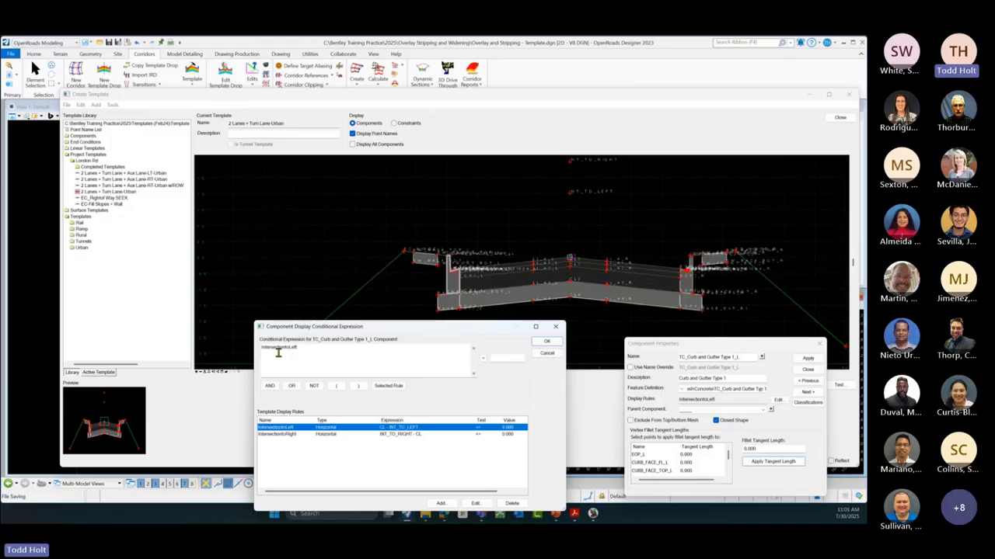
left_click(543, 353)
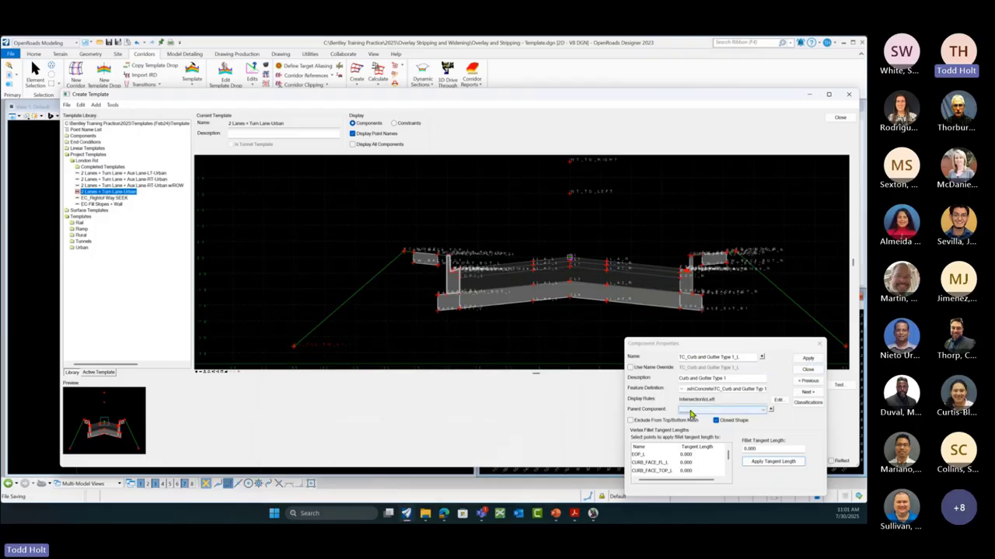
left_click(808, 371)
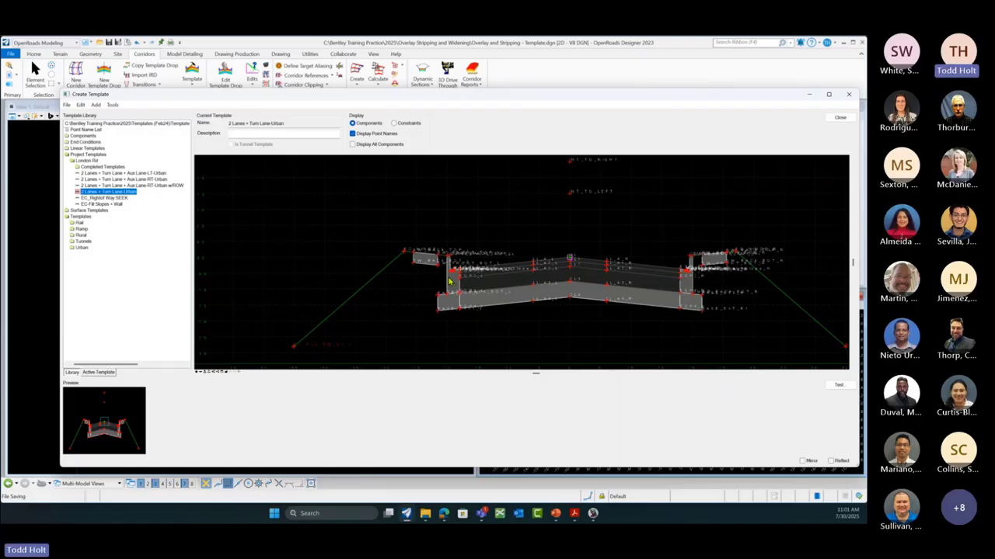
mouse_move(449, 280)
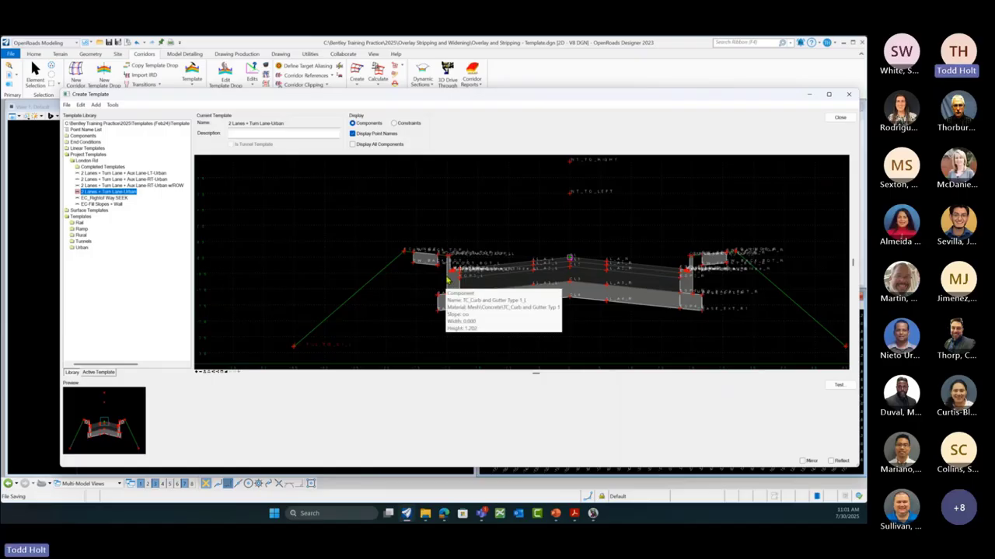
double_click(449, 280)
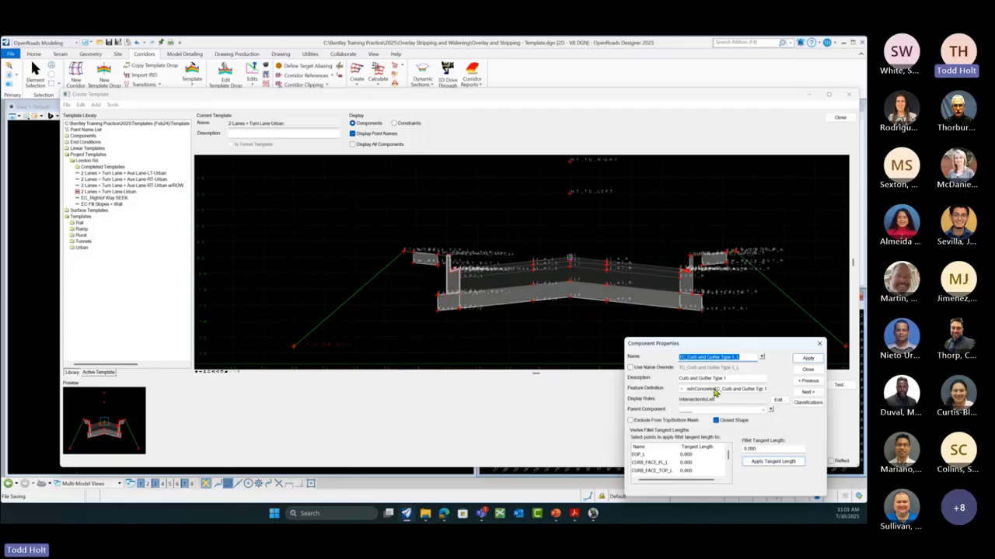
left_click(806, 370)
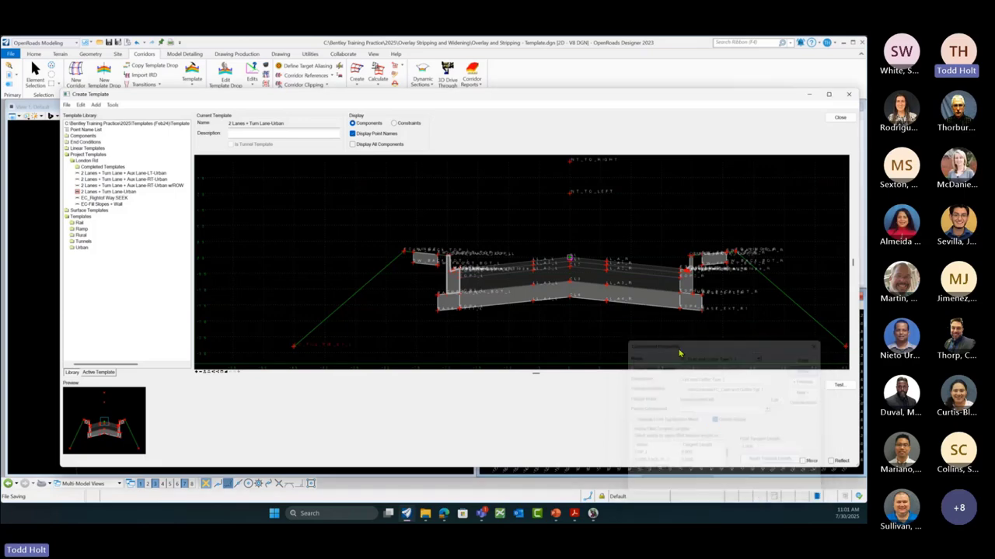
double_click(445, 315)
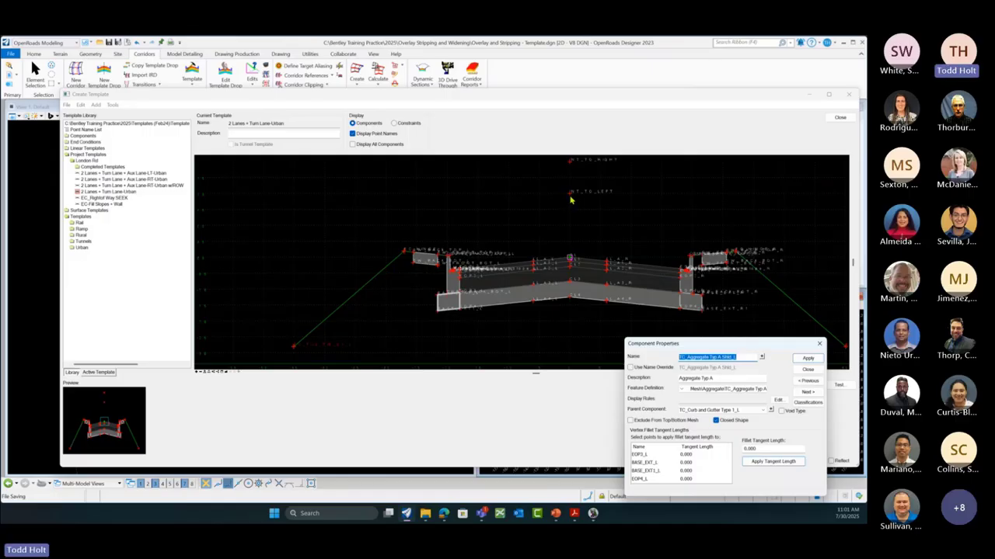
left_click(808, 370)
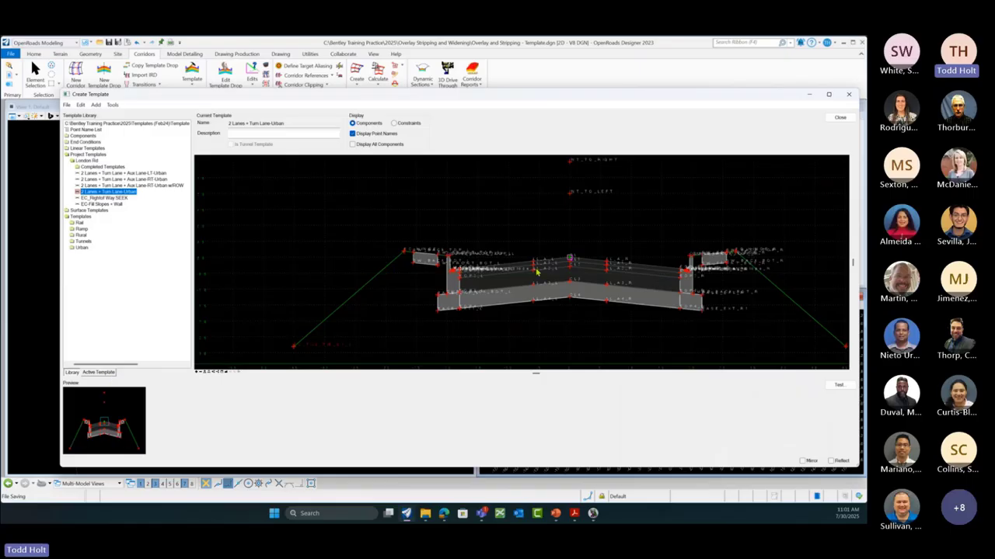
Step: Show the template's contents tree, expand both display rules, and select TC_Curb and Gutter Type 1_L
left_click(99, 373)
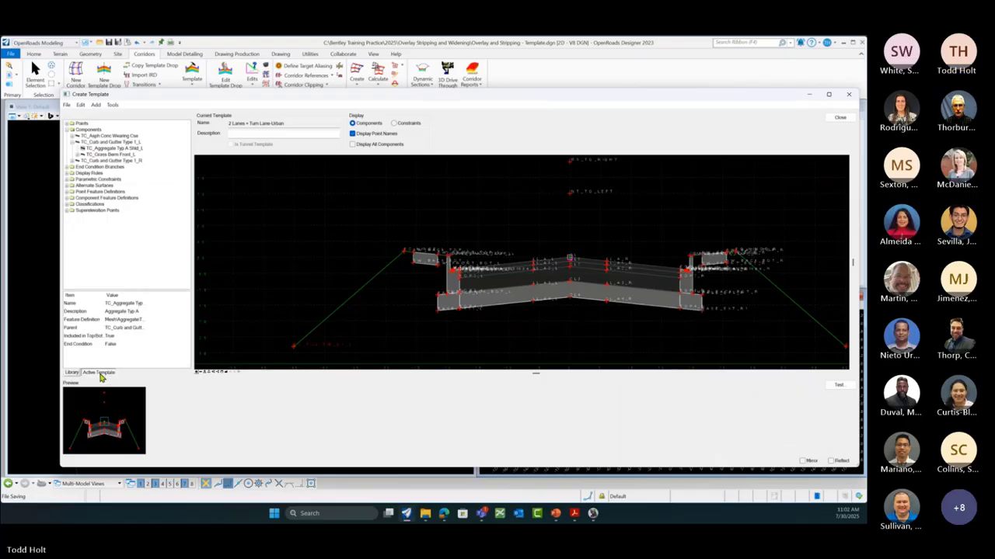
left_click(70, 129)
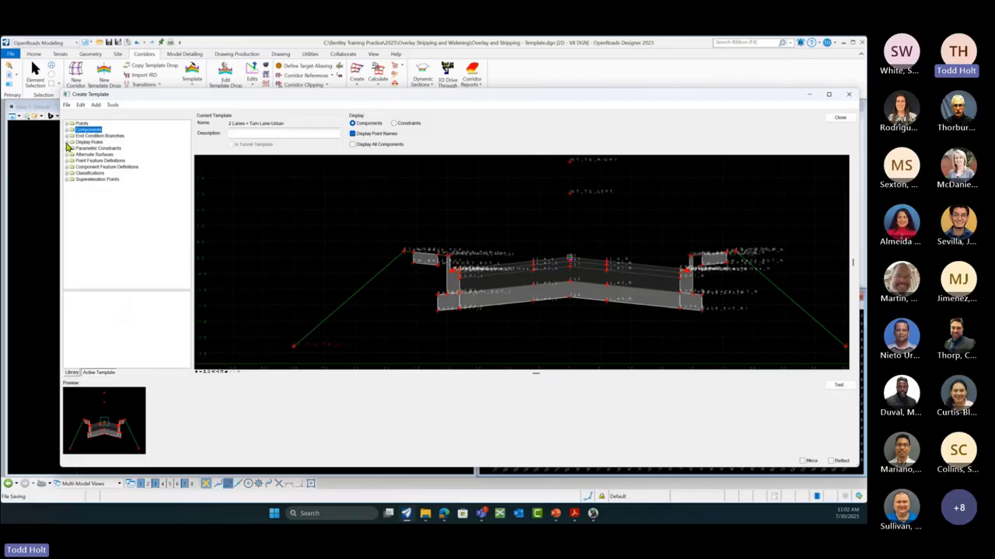
left_click(68, 143)
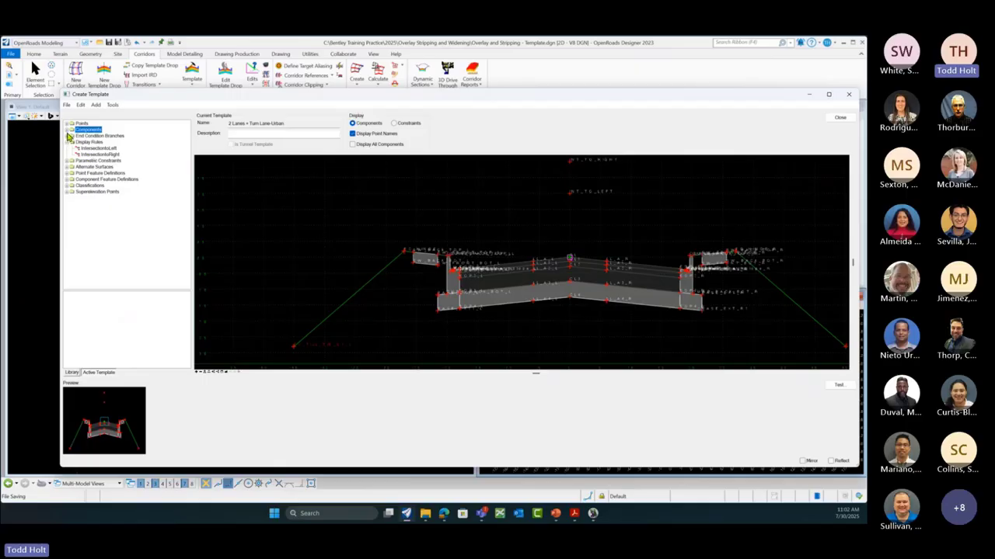
left_click(69, 130)
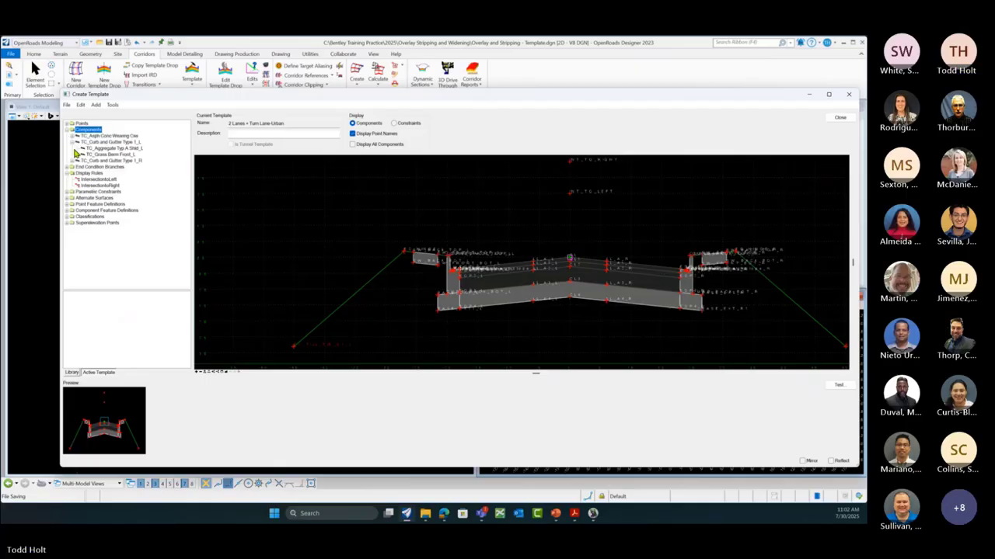
left_click(132, 144)
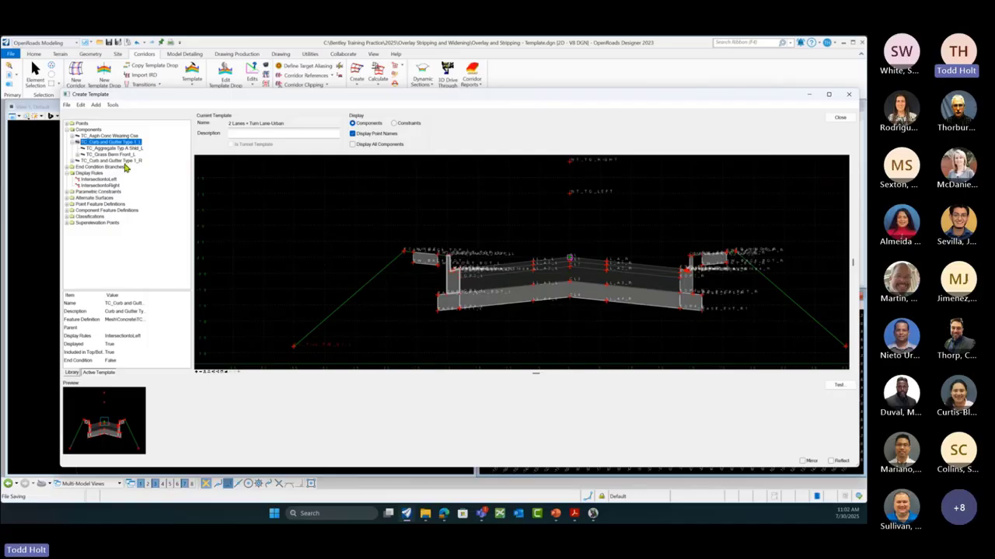
Step: Expand TC_Grass Berm Front_L, TC_Sidewalk_L and TC_Grass Berm Back_L down to TC_Fillslope 6:1_L
left_click(84, 153)
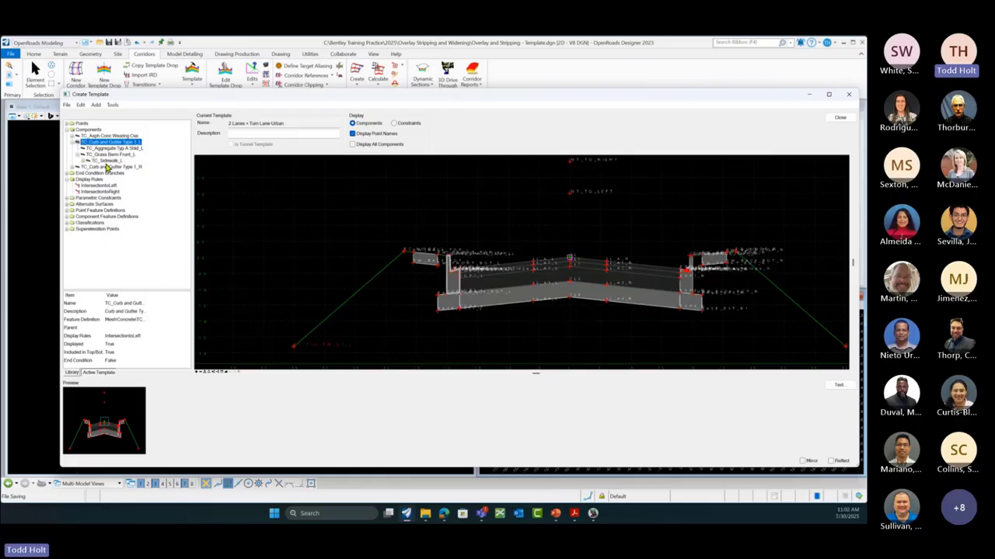
left_click(108, 161)
left_click(88, 161)
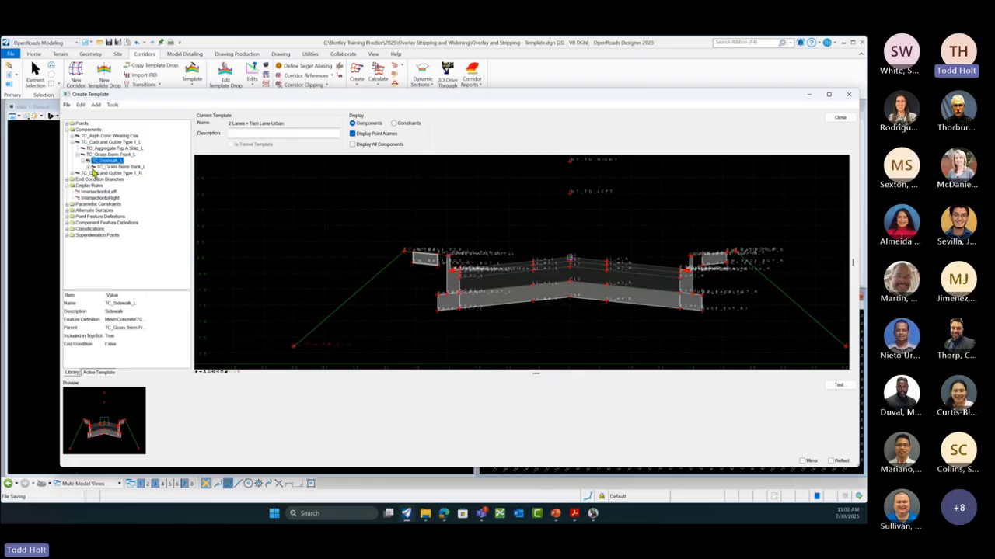
left_click(93, 167)
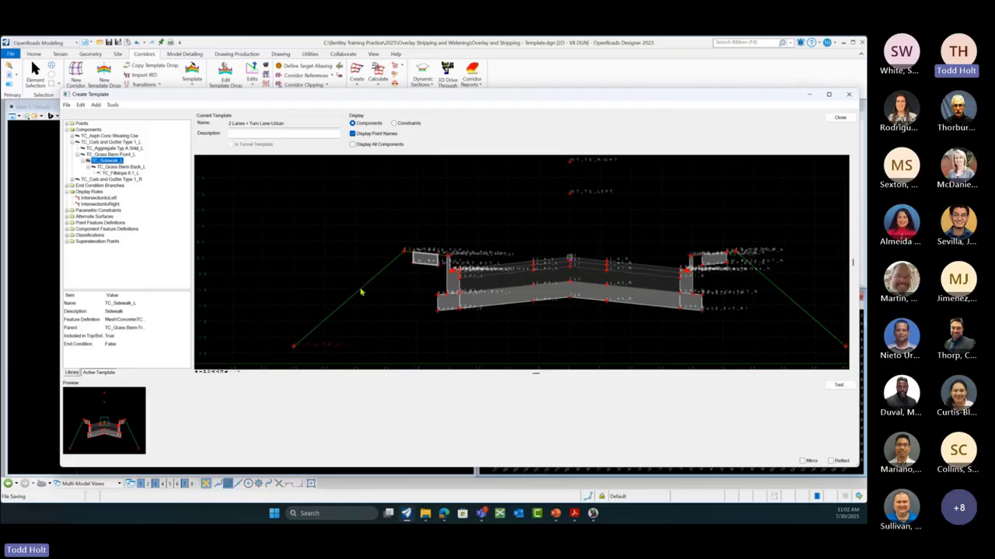
mouse_move(411, 254)
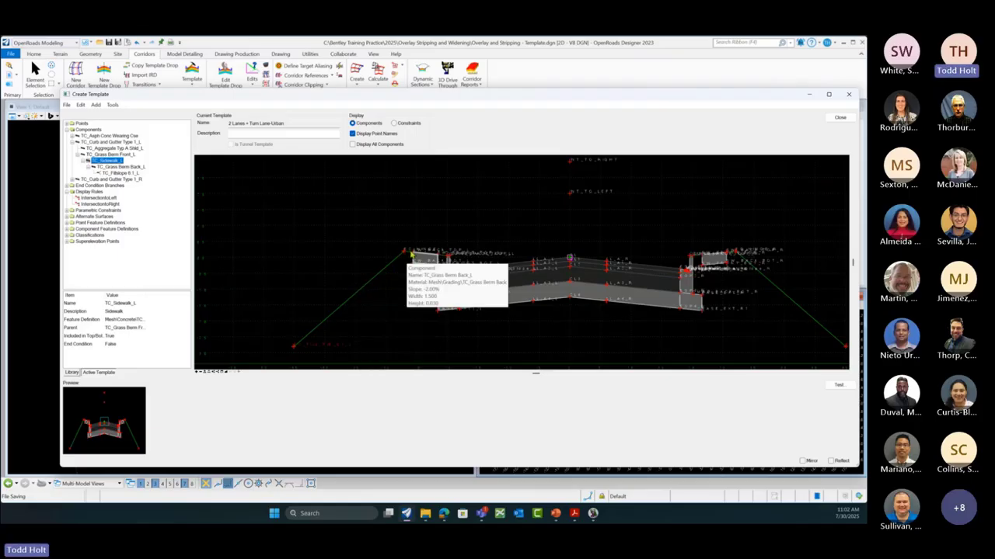
mouse_move(447, 272)
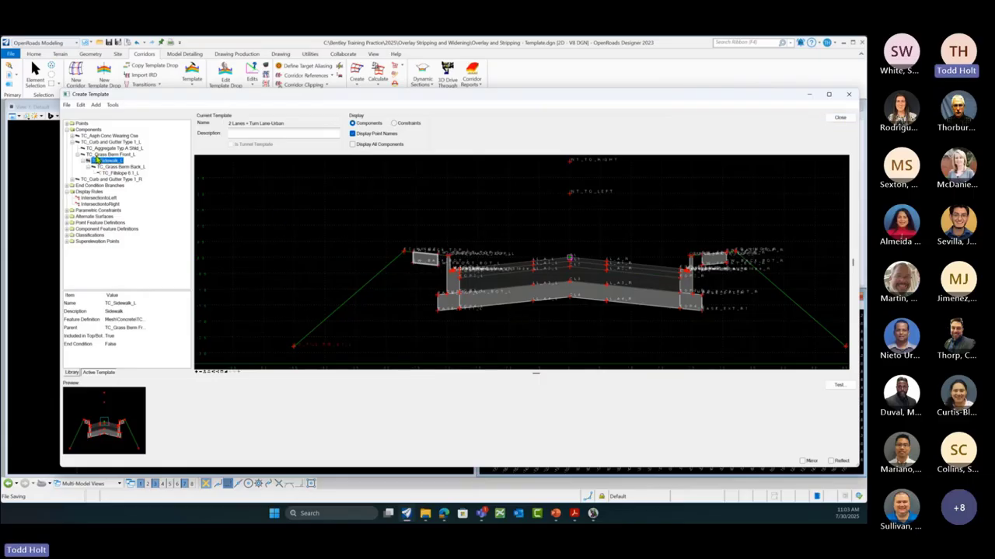
left_click(68, 106)
Step: Load Overlay.itl from Bentley Training Practice\2025\Overlay Stripping and Widening, then close the template editor
left_click(87, 124)
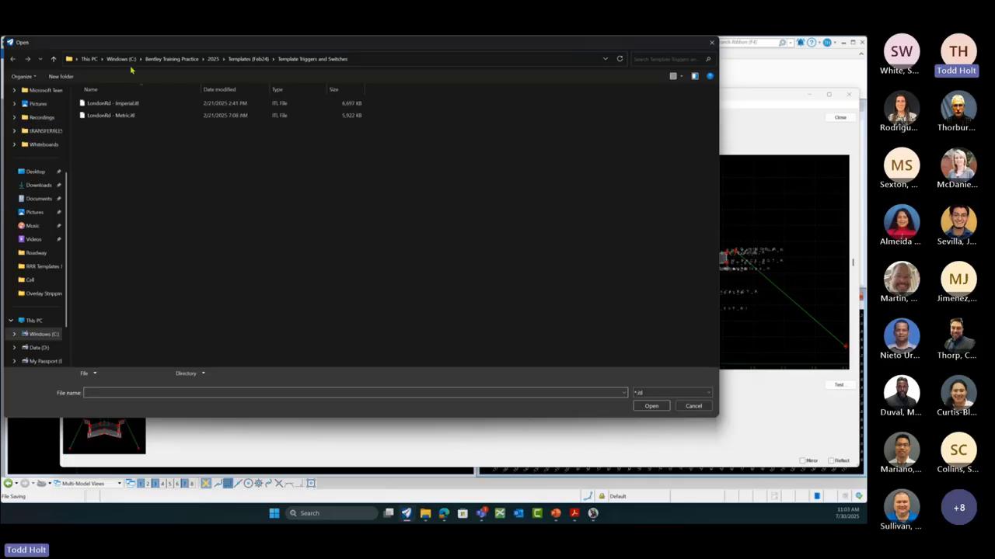
left_click(122, 59)
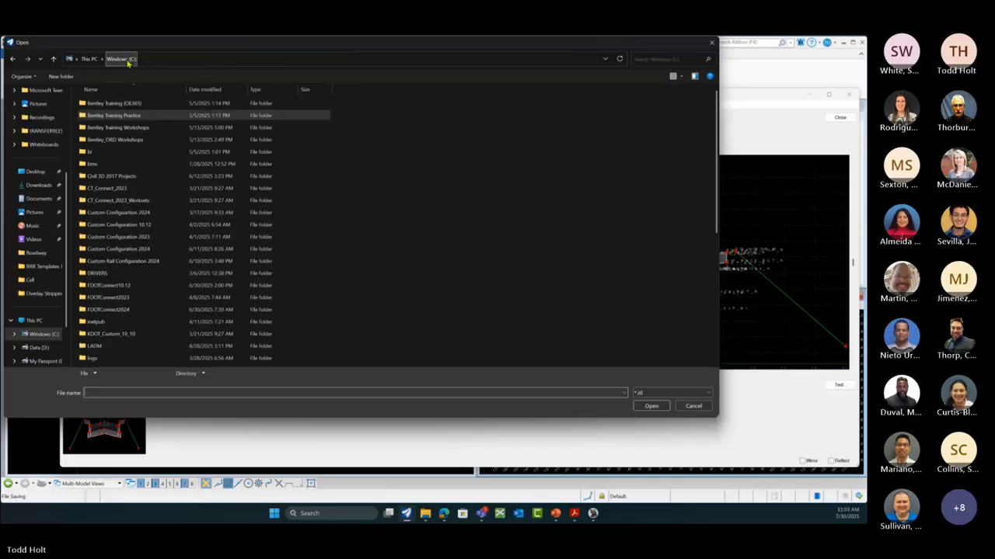
double_click(132, 116)
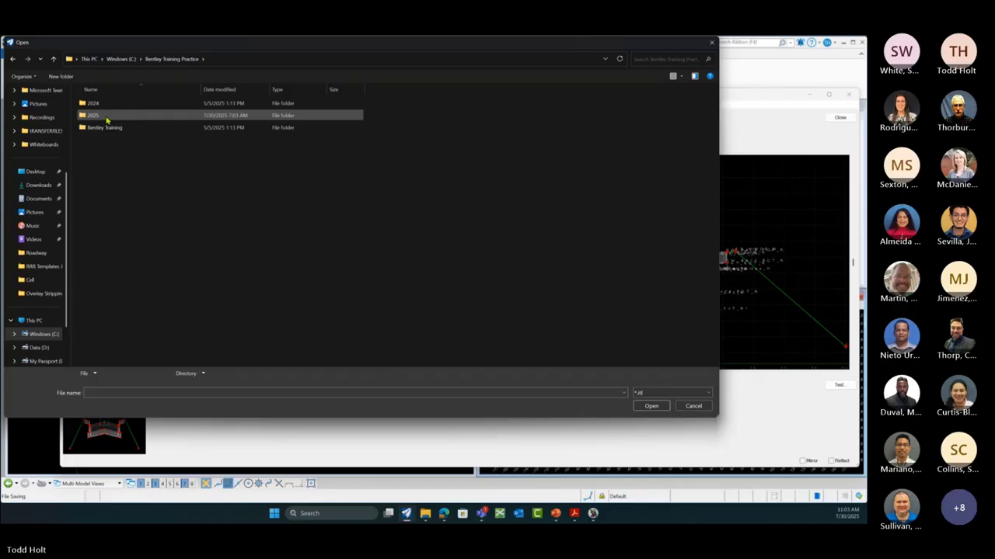
double_click(106, 116)
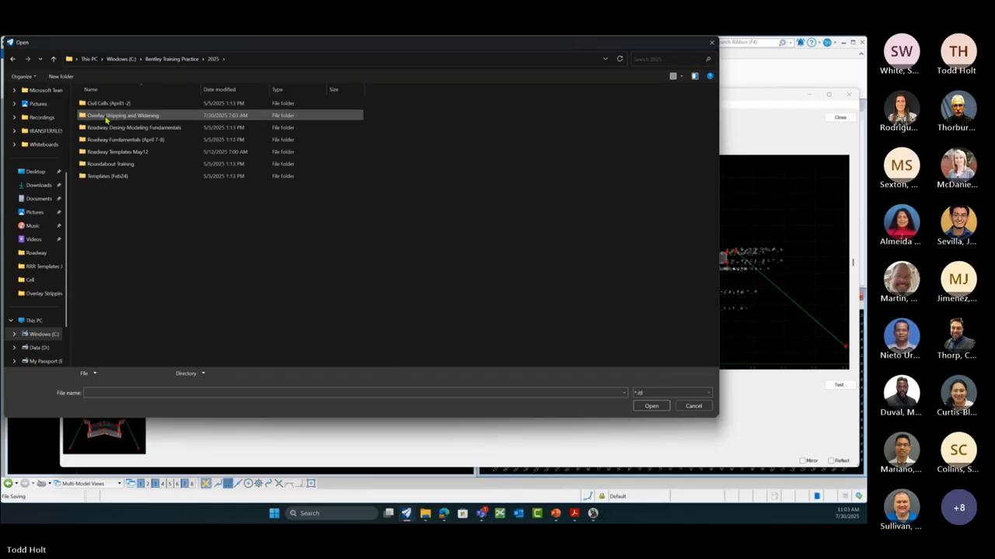
double_click(106, 117)
left_click(101, 115)
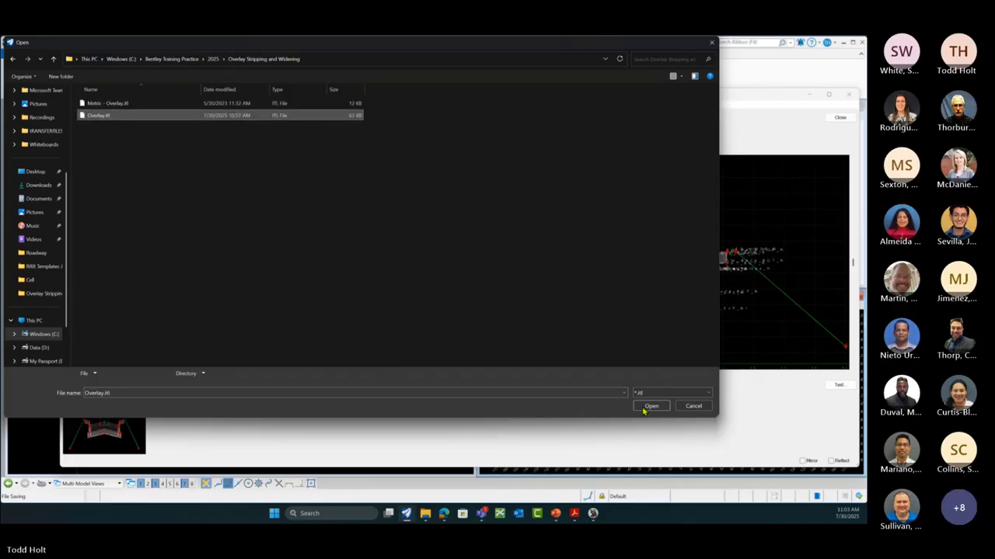
left_click(646, 407)
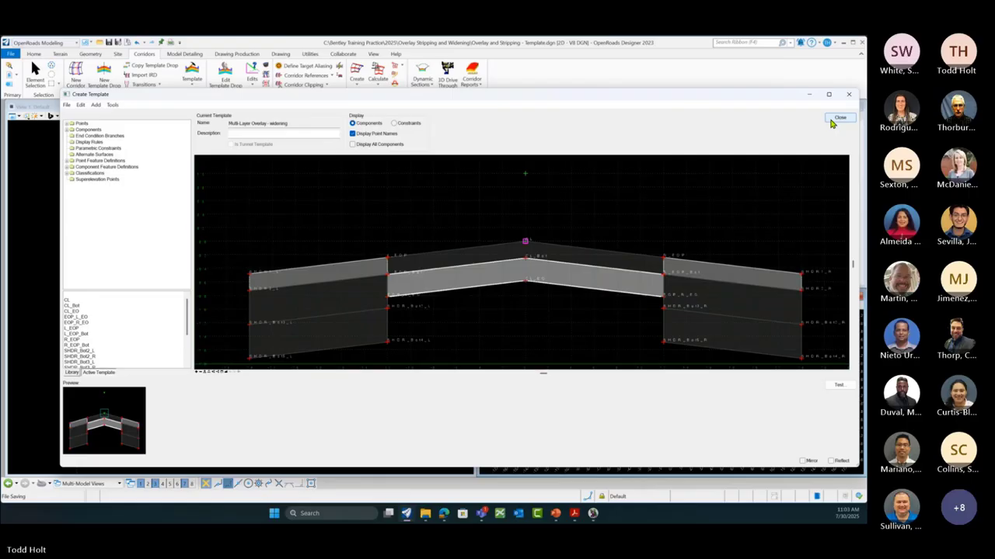
left_click(839, 118)
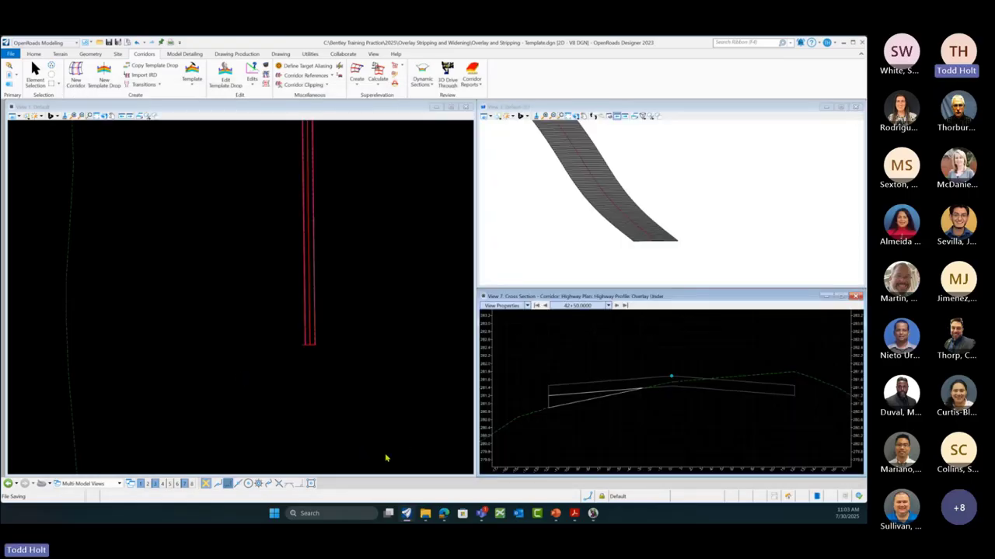
Step: Make View 1 active and list the template commands on the Corridors tab
left_click(364, 408)
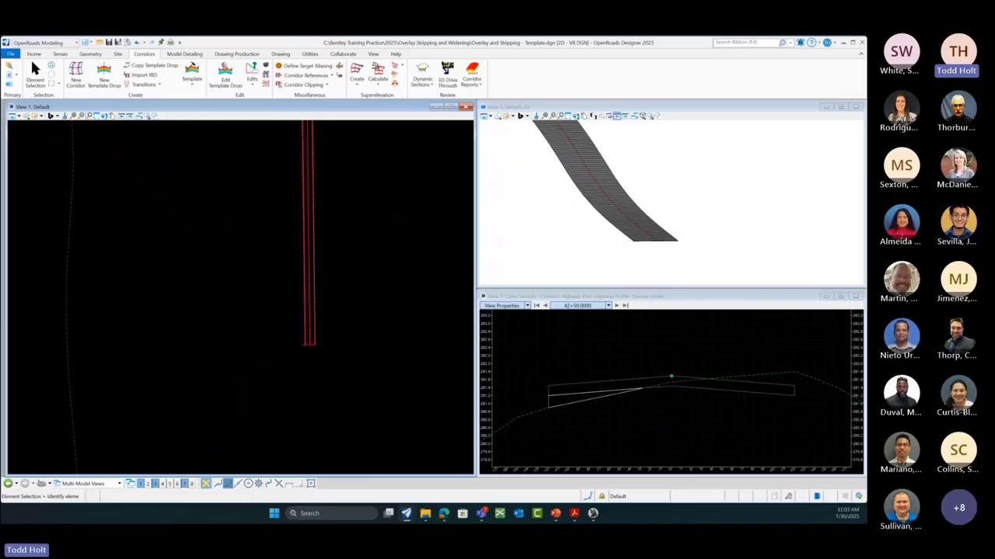
key("alt+Tab")
left_click(193, 85)
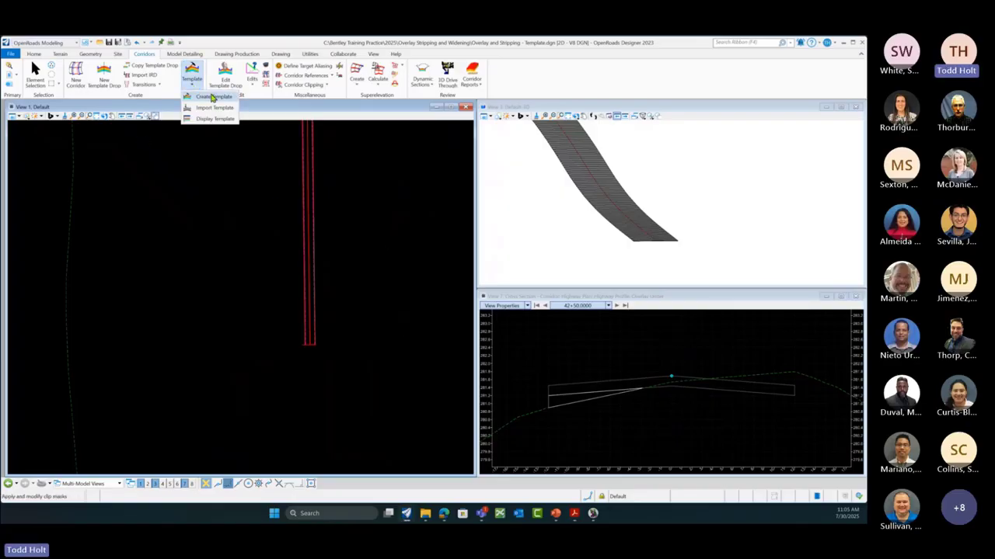
Step: Open the template editor and make Multi-Layer Overlay the active template
left_click(213, 96)
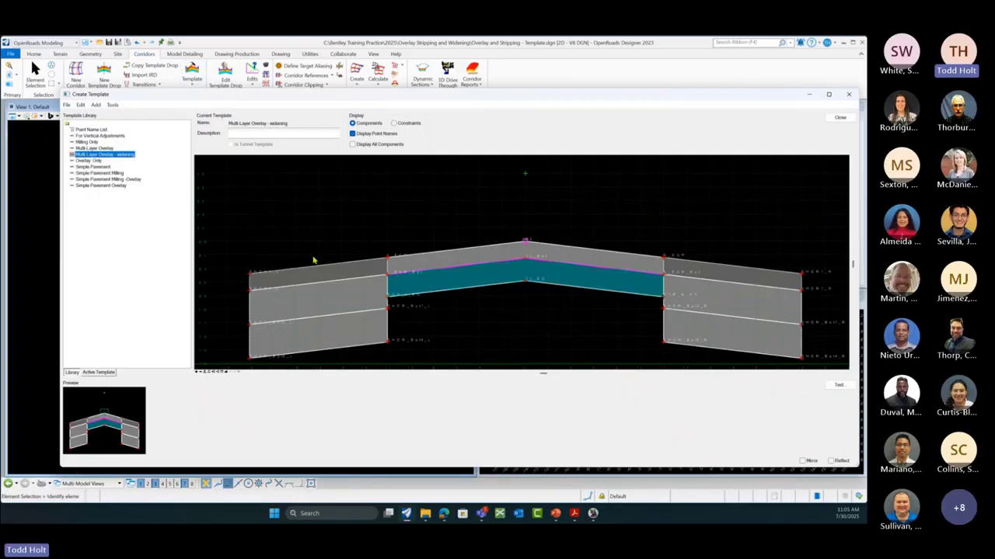
left_click(106, 148)
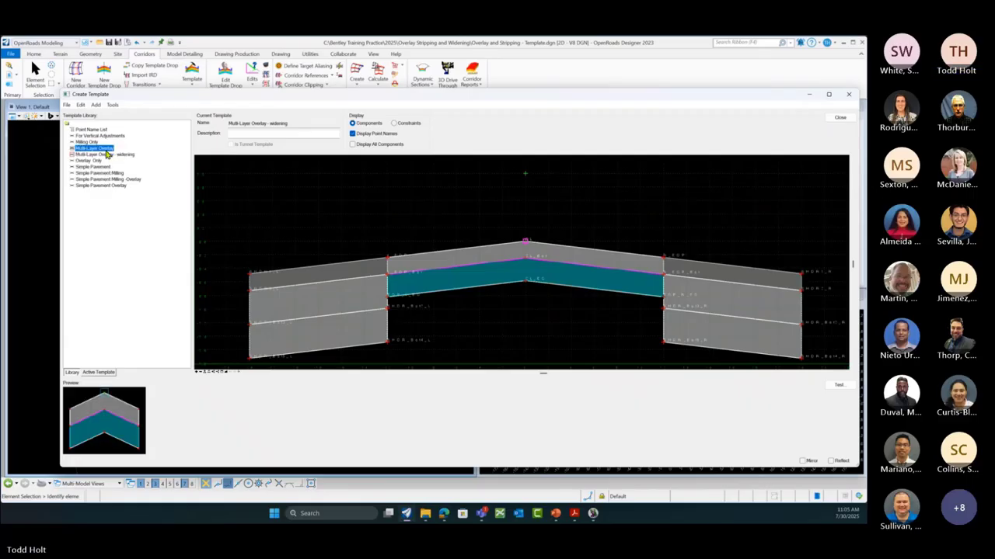
double_click(107, 150)
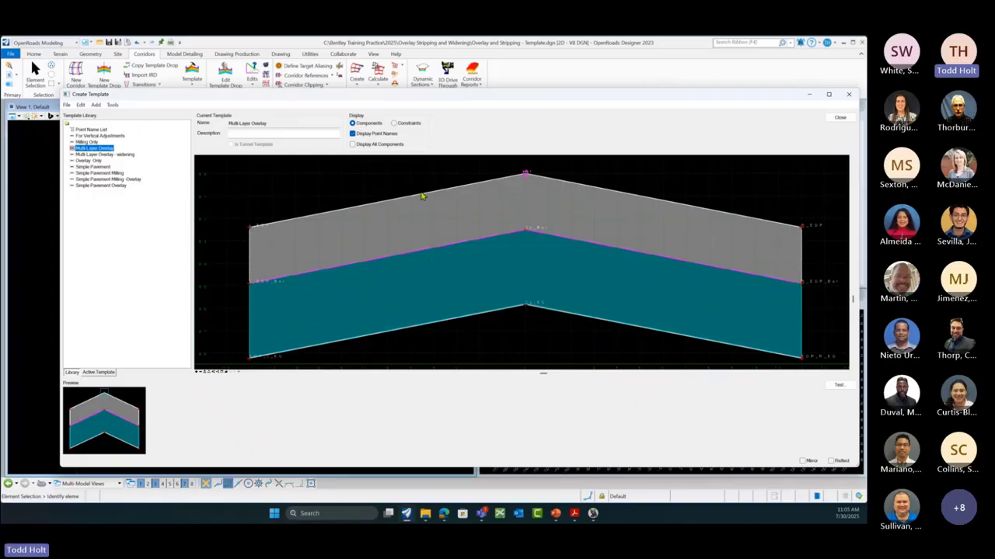
Step: List the overlapping components stacked at the pavement crown
mouse_move(421, 200)
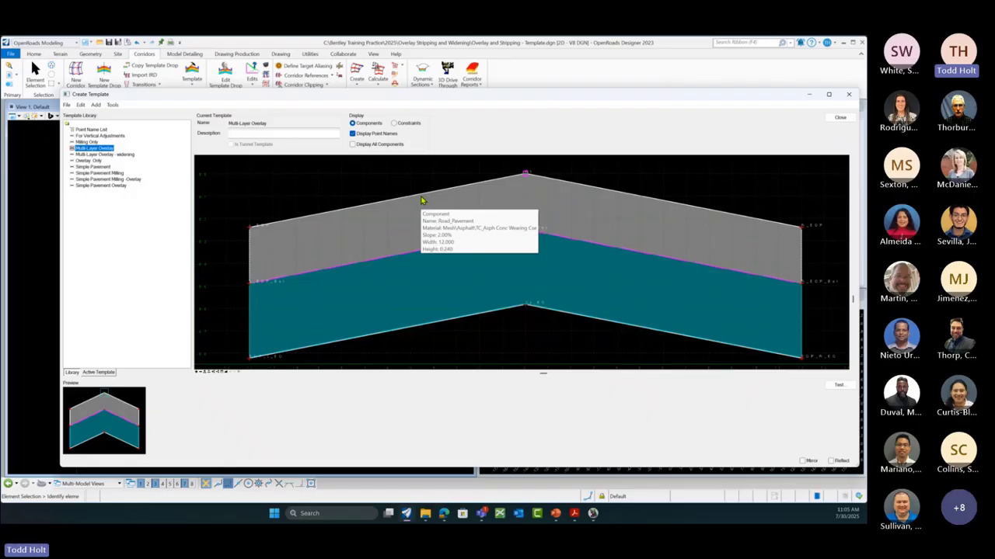
scroll(338, 189, "down", 2)
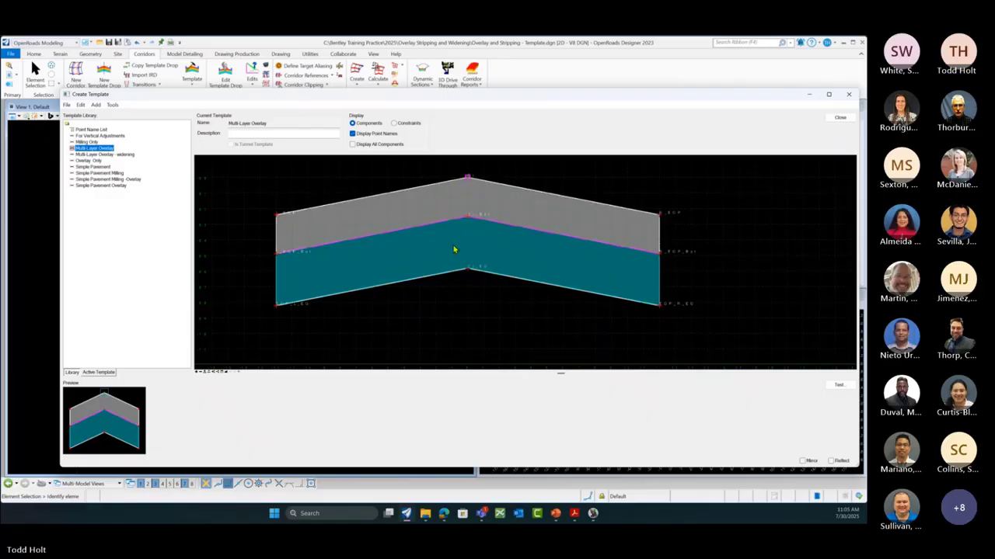
mouse_move(455, 225)
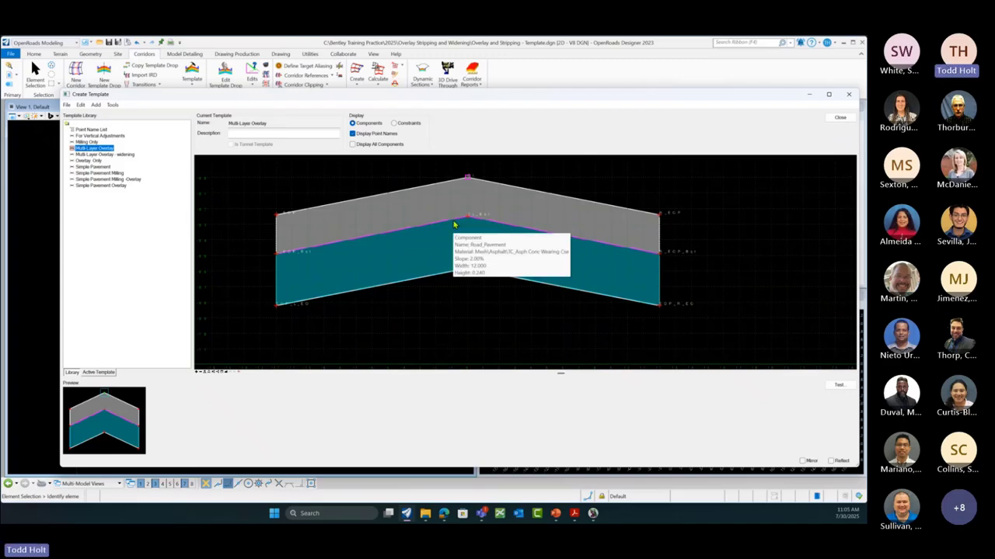
left_click(454, 226)
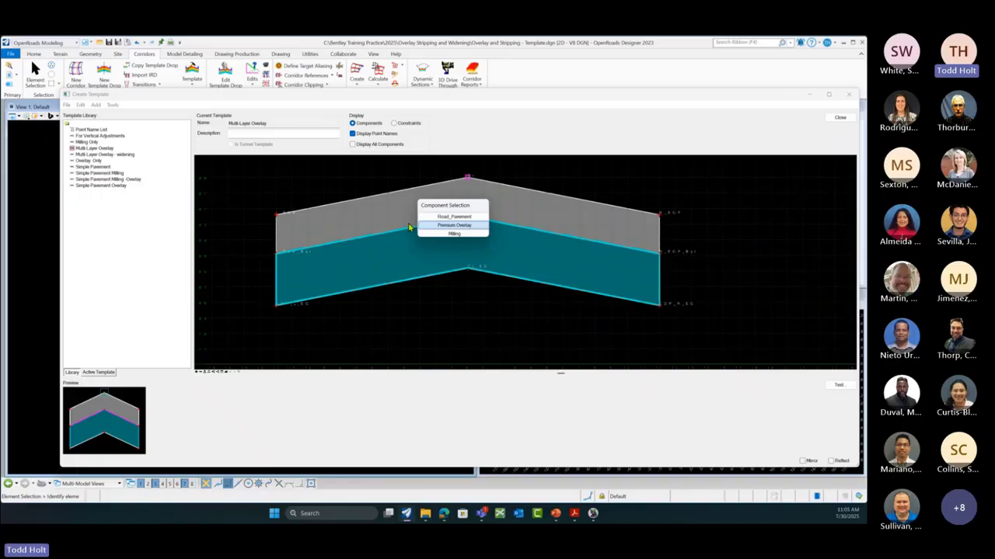
left_click(468, 226)
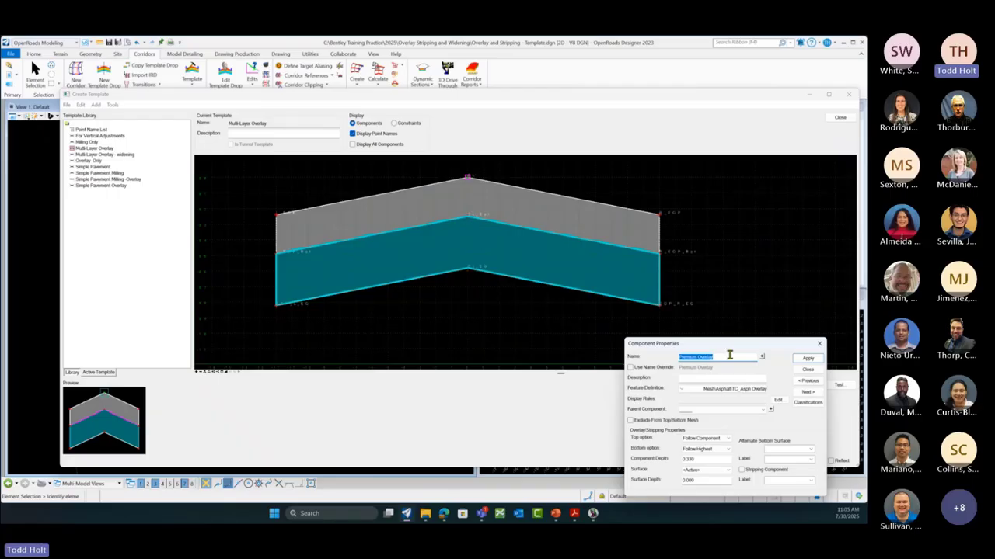
left_click_drag(734, 347, 718, 179)
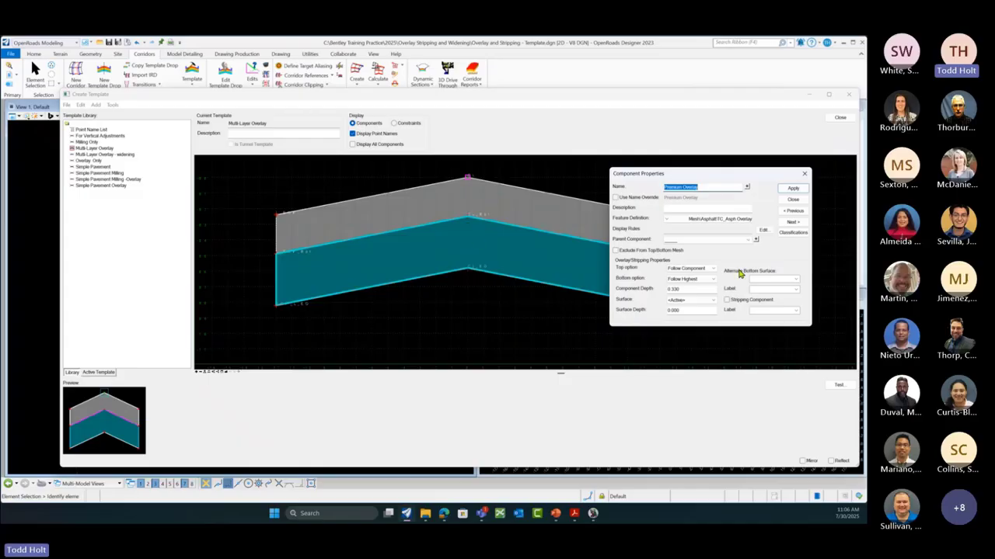
left_click(792, 199)
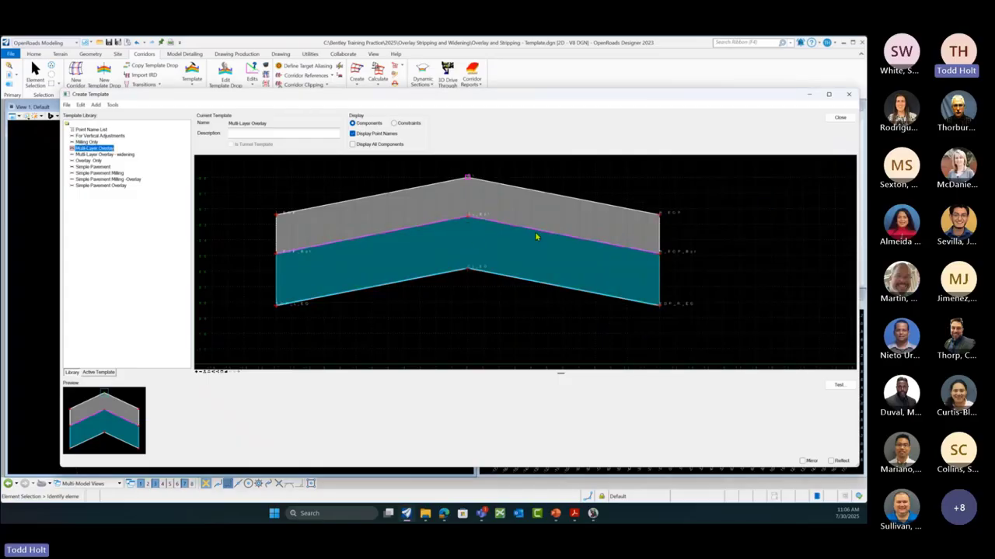
Step: Inspect the Economy Overlay properties, then close the template editor and minimize OpenRoads
left_click(455, 276)
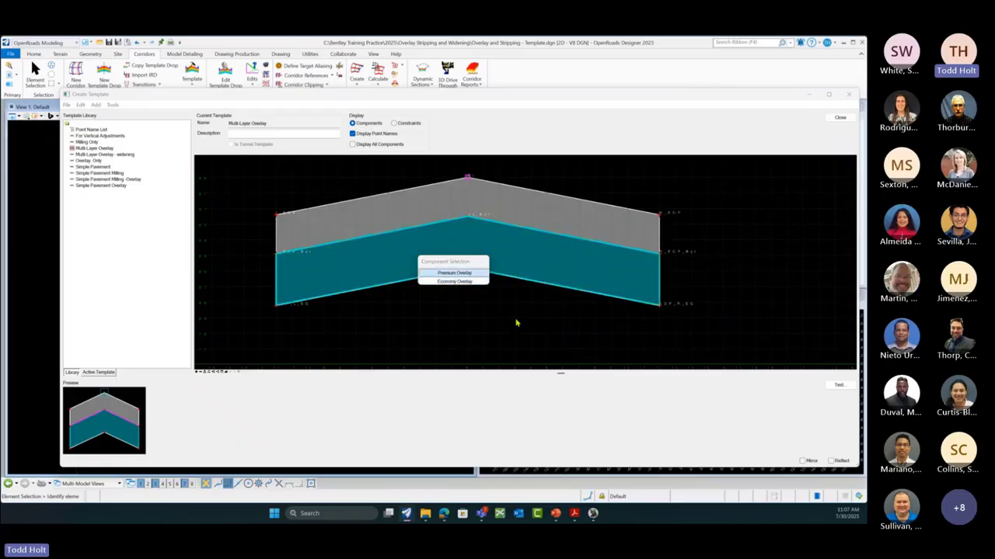
left_click(455, 281)
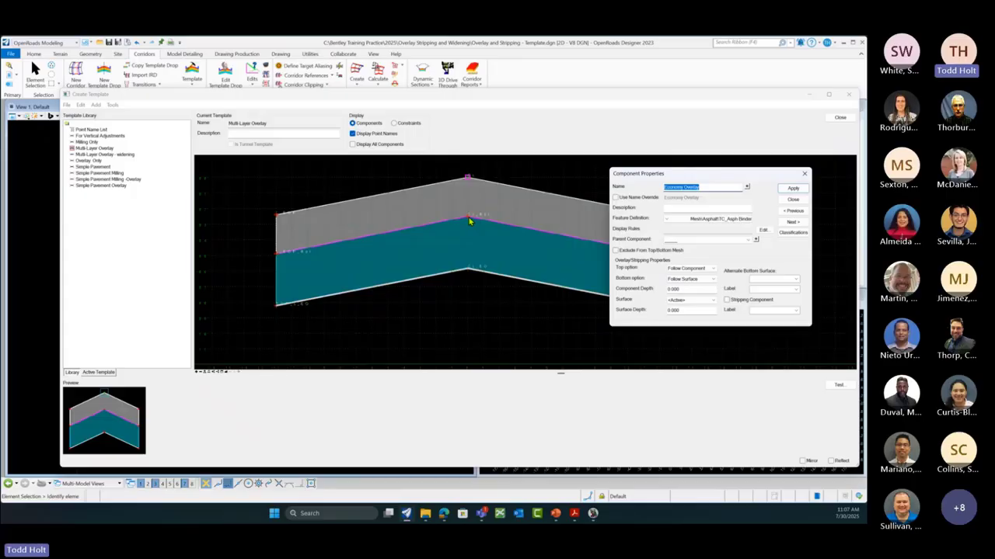
left_click(792, 200)
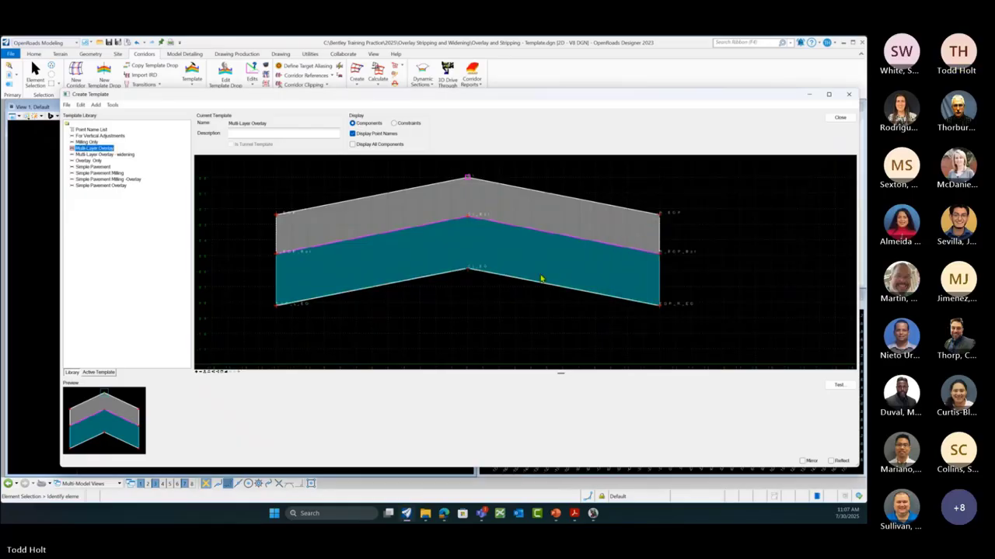
left_click(839, 119)
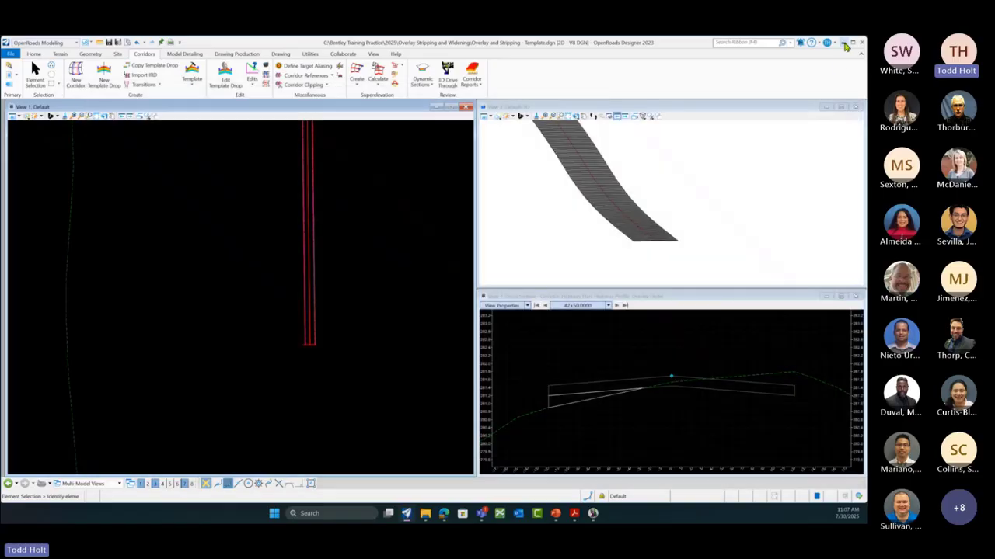
left_click(846, 47)
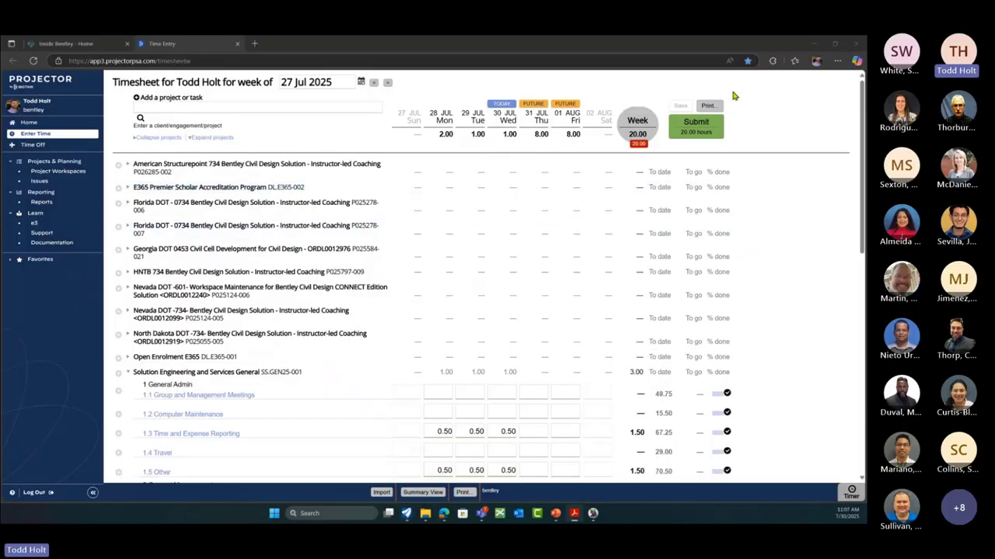
Step: Restore OpenRoads, reopen Create Template, and widen the template library tree
left_click(812, 45)
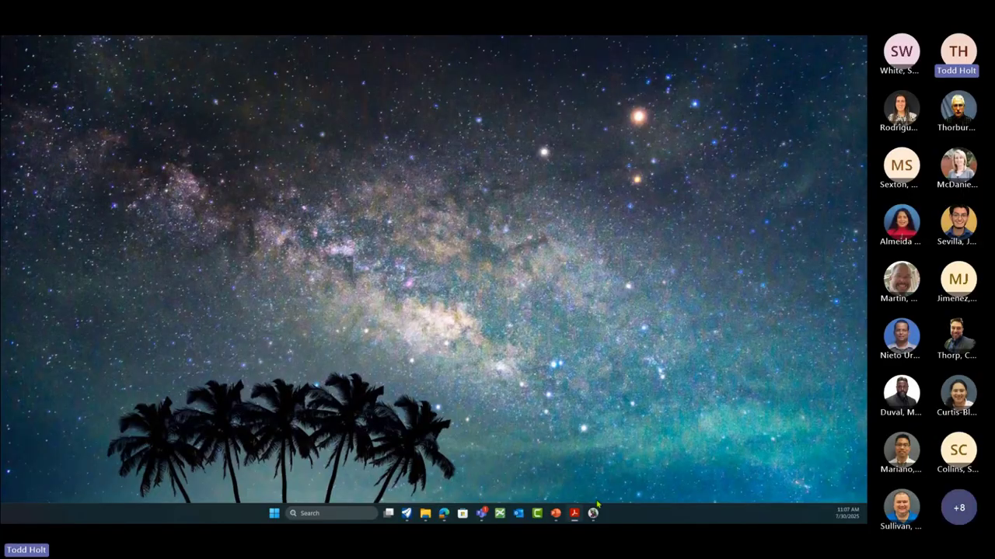
mouse_move(593, 513)
left_click(589, 486)
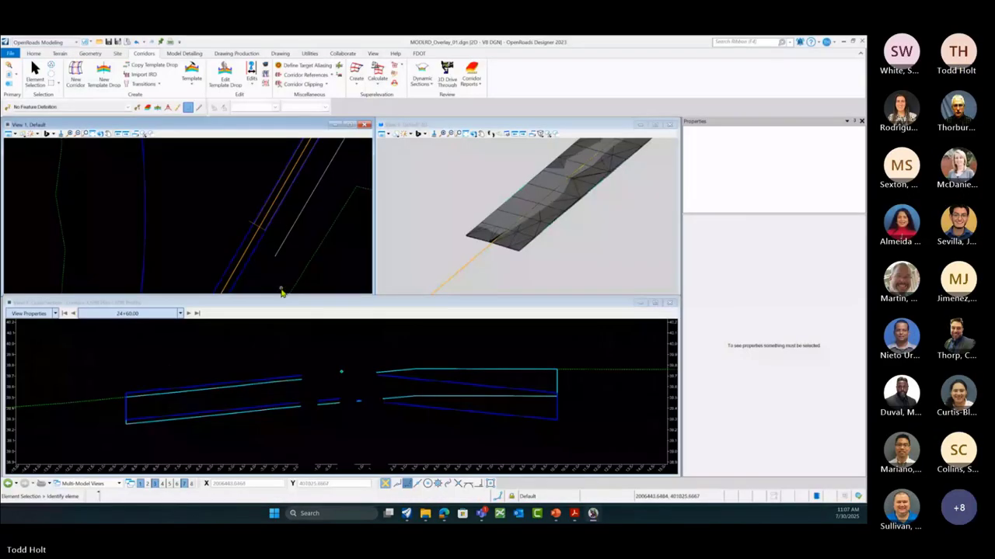
left_click(192, 79)
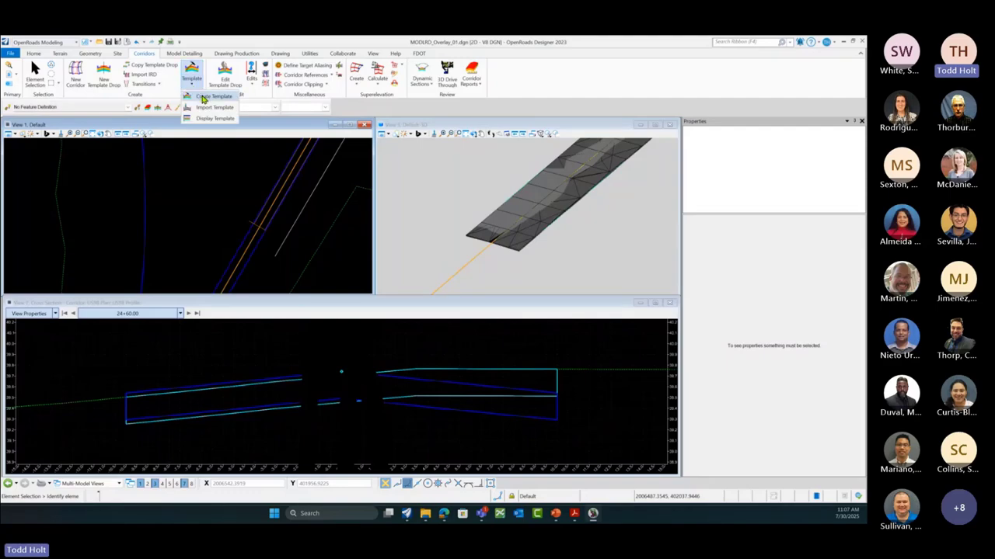
left_click(203, 98)
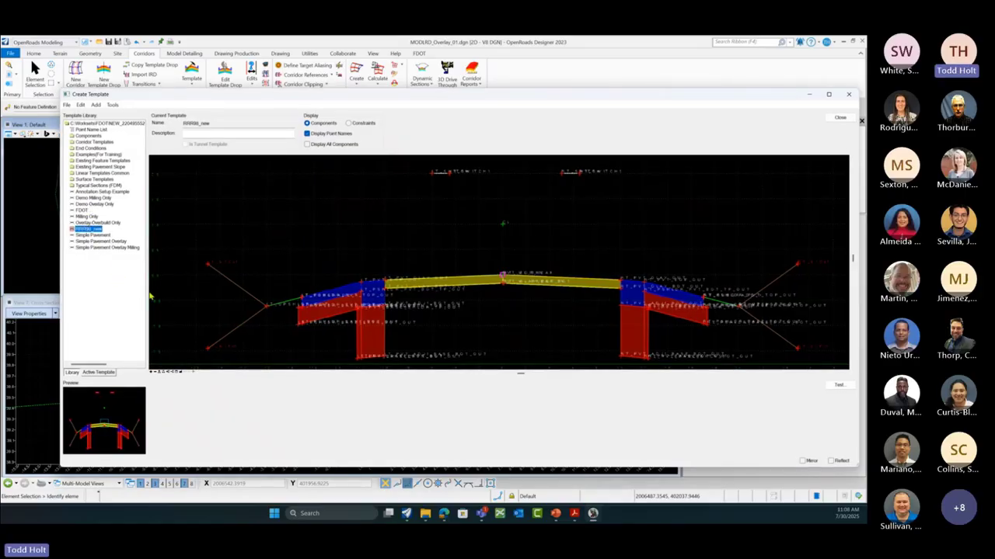
left_click_drag(151, 296, 256, 299)
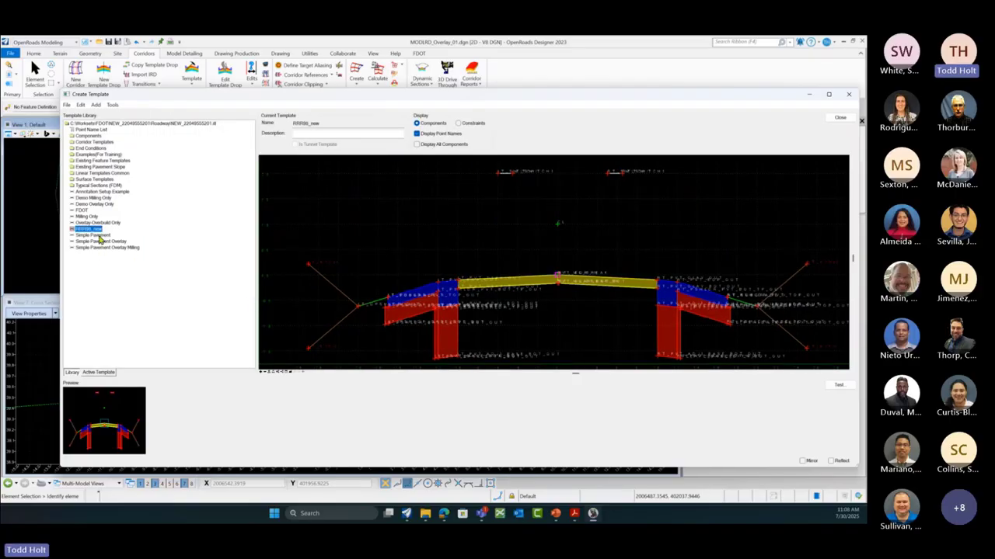
left_click(101, 125)
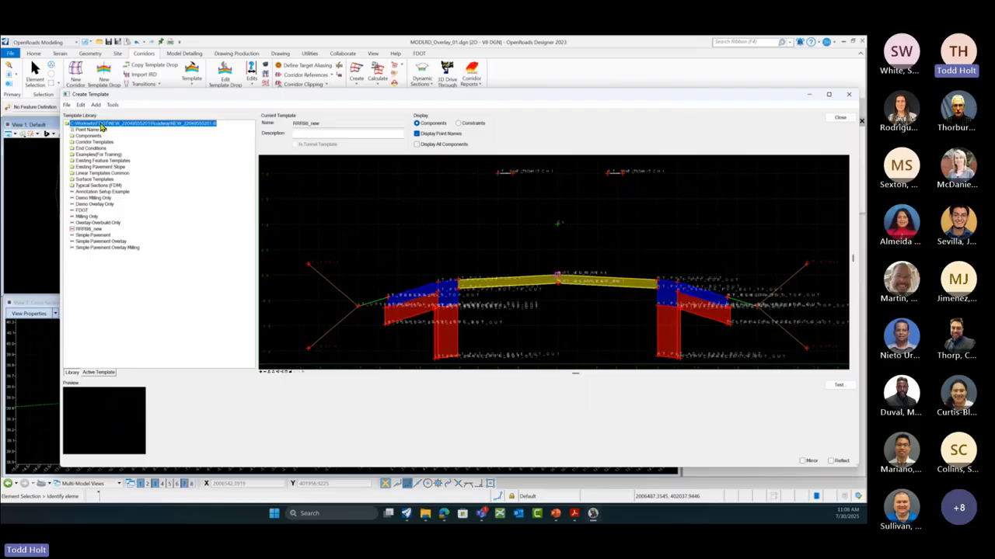
Step: Add a new template named 'Multi-Layer Template' to the library root
right_click(103, 127)
mouse_move(116, 132)
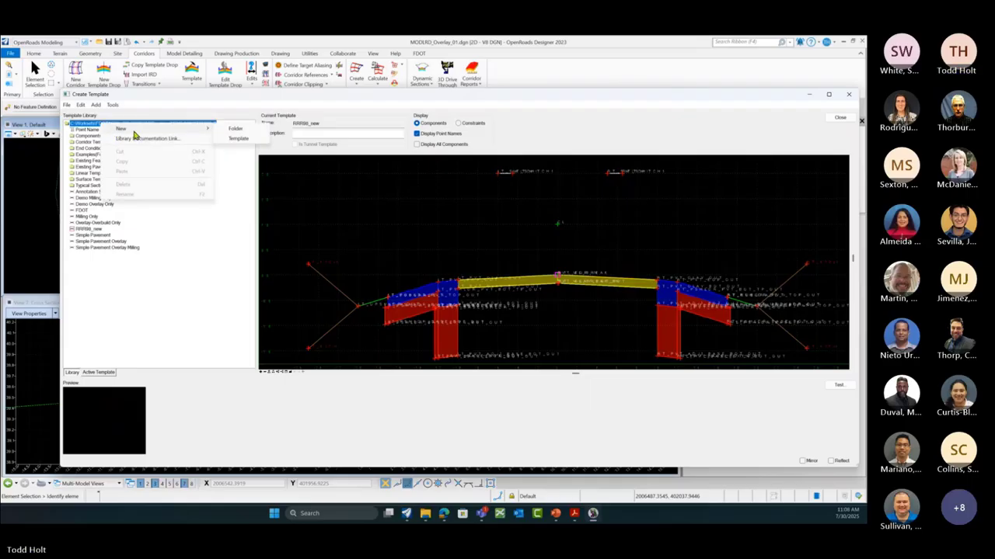
left_click(239, 138)
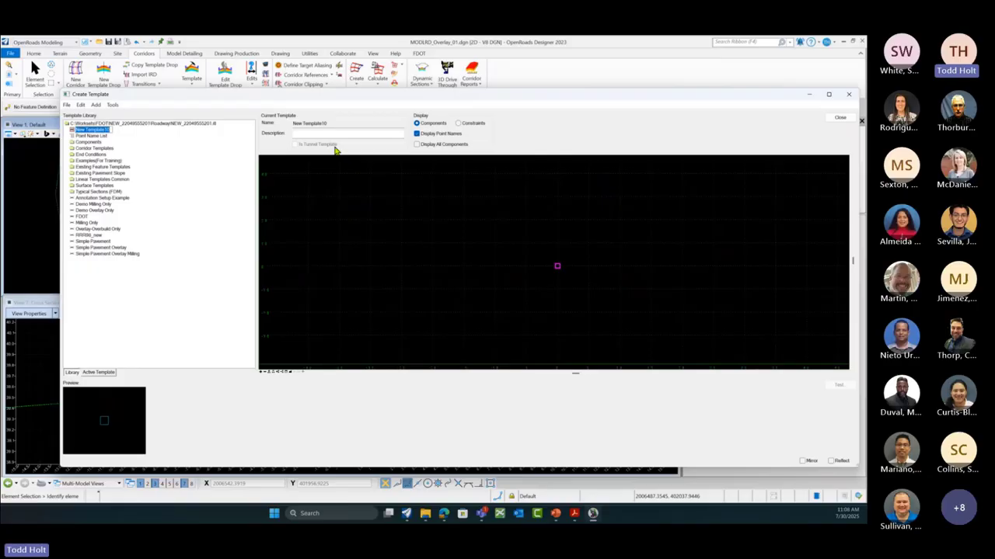
type("Mil")
type("ti-Layer")
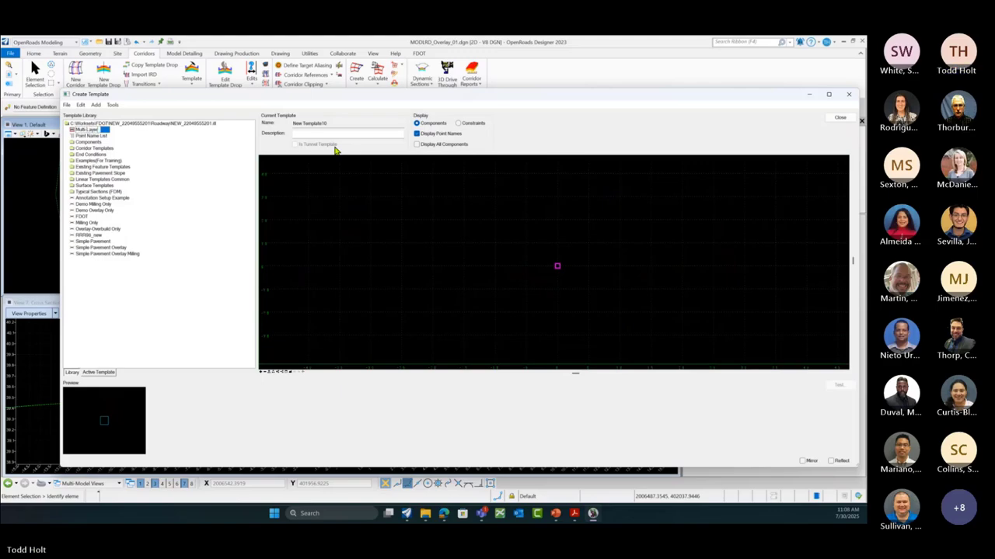
type(" Template")
key("Return")
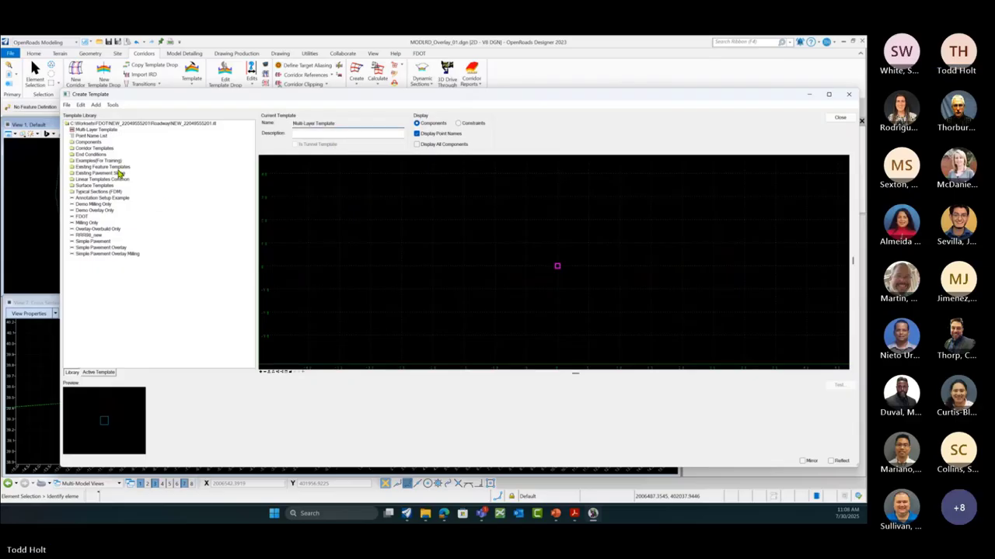
Step: Drop the Simple Pavement template into the Multi-Layer Template canvas
left_click(90, 129)
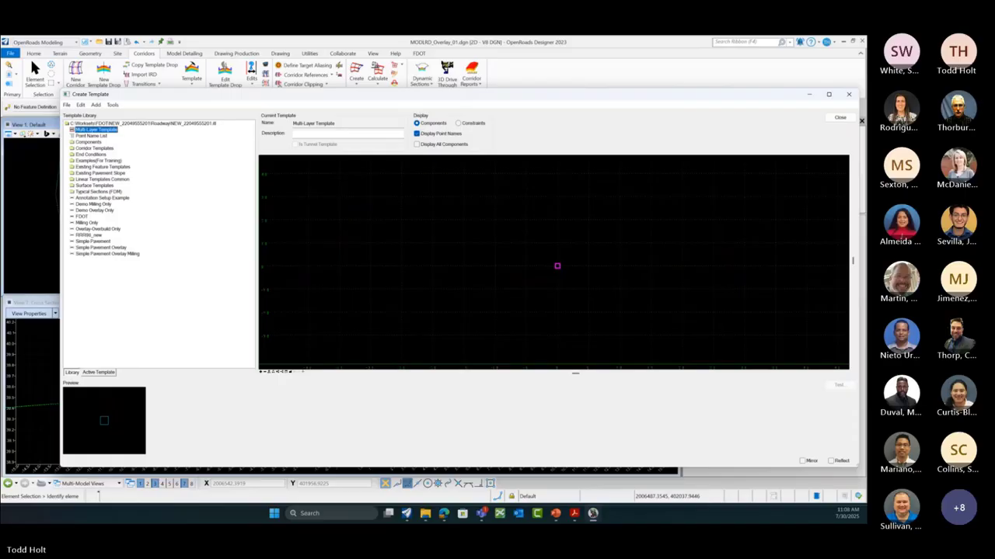
left_click(102, 244)
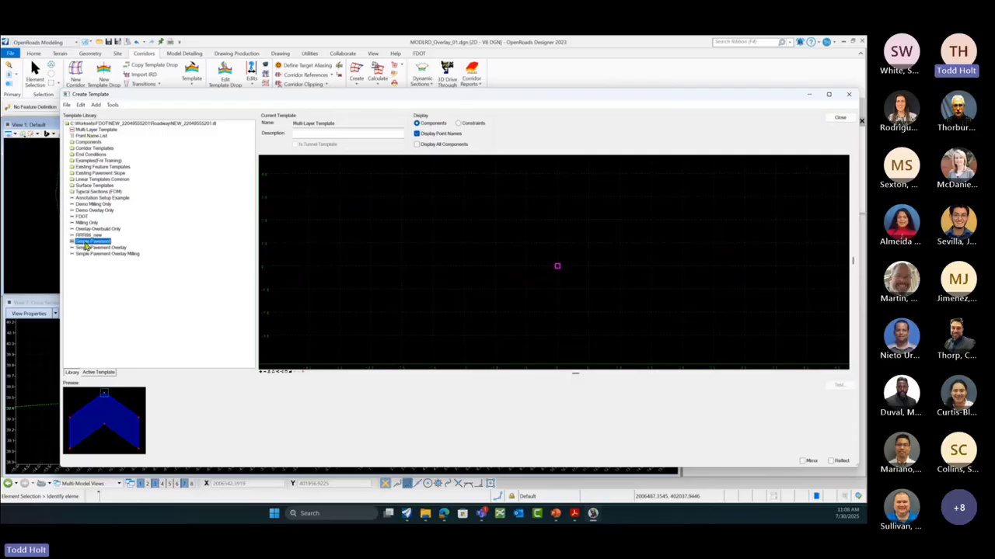
left_click_drag(118, 395, 558, 271)
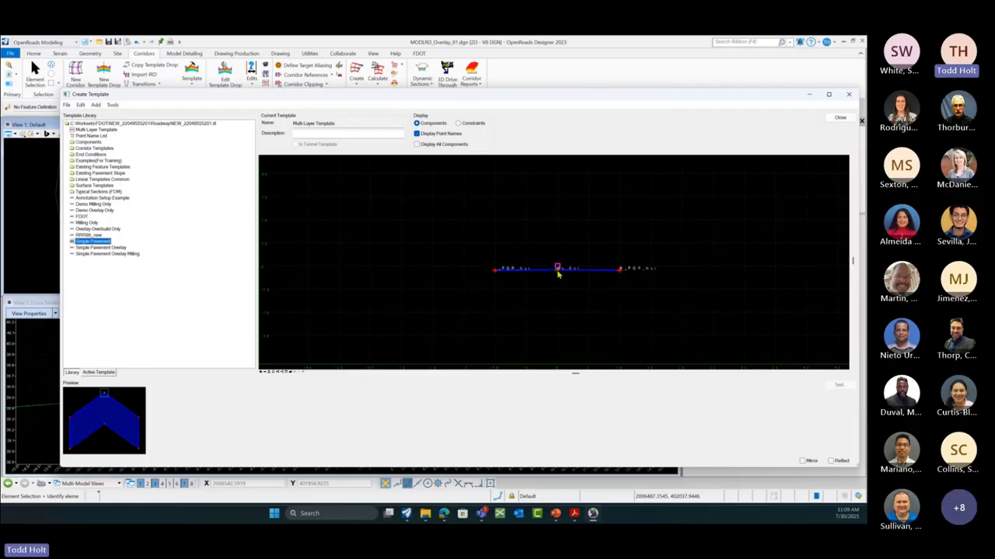
Step: Fit the view and set Dynamic Settings to absolute xy= entry with coordinates 0,0
left_click(290, 373)
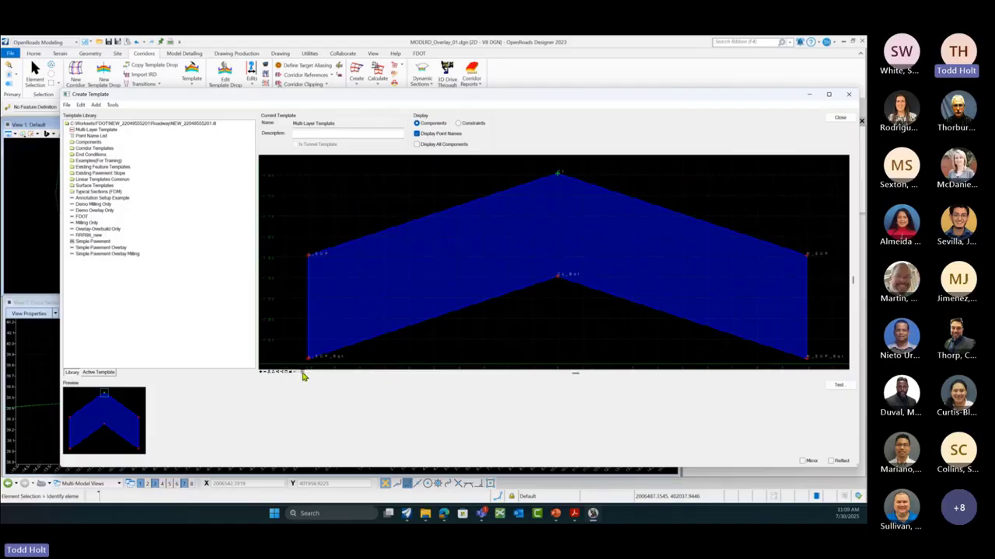
left_click(303, 373)
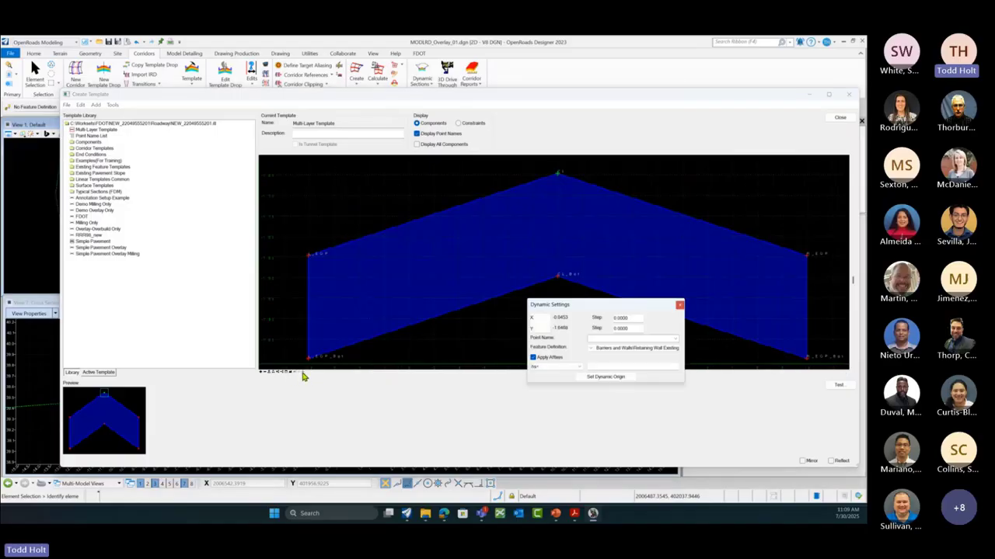
left_click(578, 370)
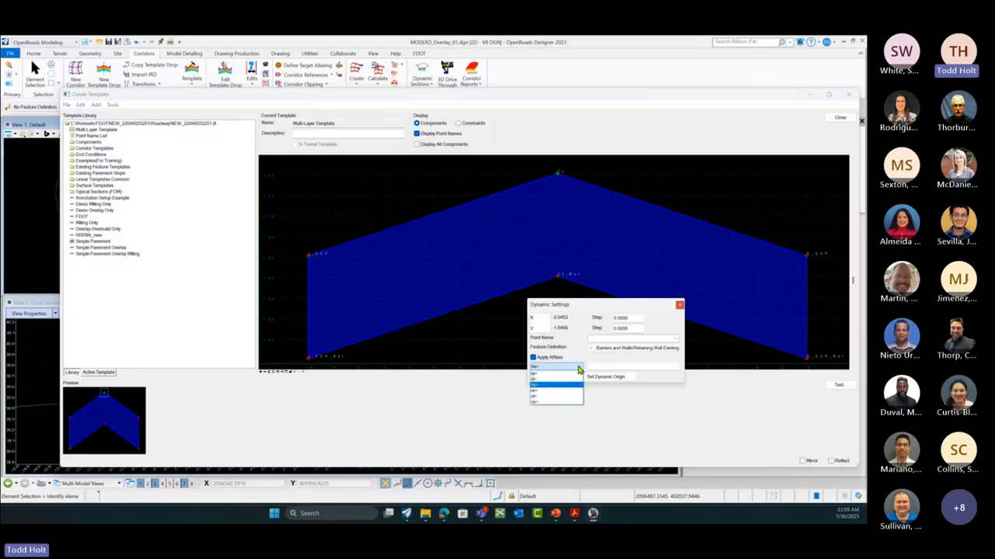
left_click(556, 377)
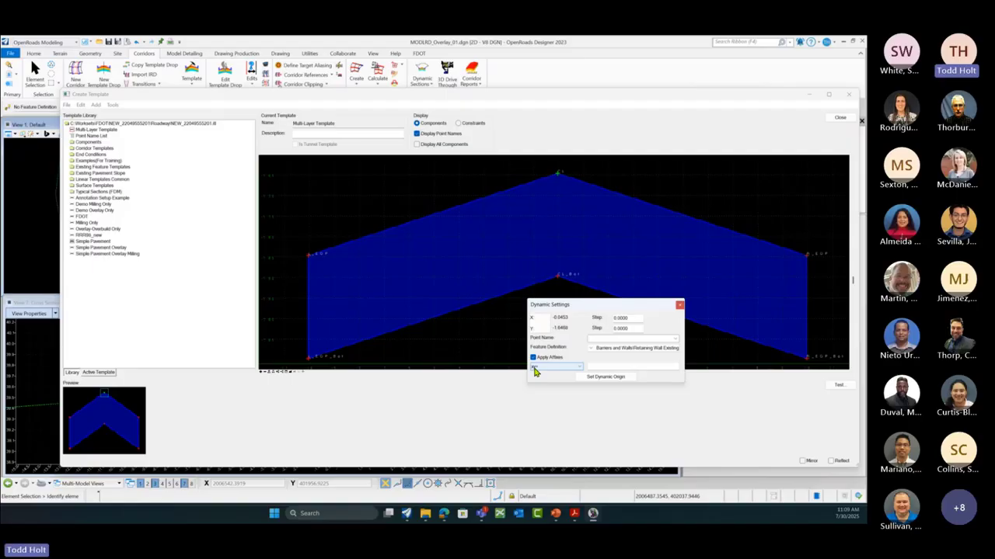
left_click(591, 367)
type("0")
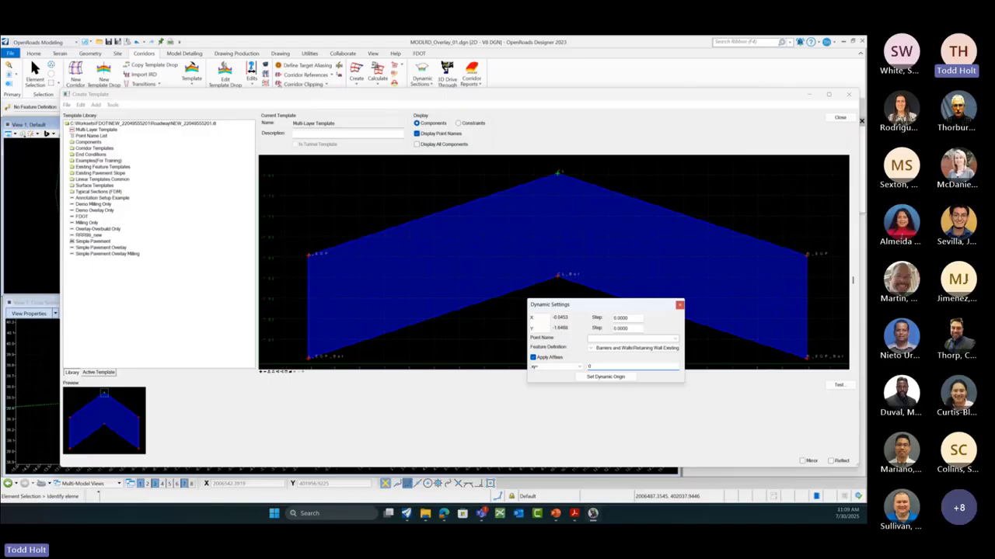
type(".0")
Step: Move the top crown point to the origin 0,0 and close Dynamic Settings
right_click(557, 176)
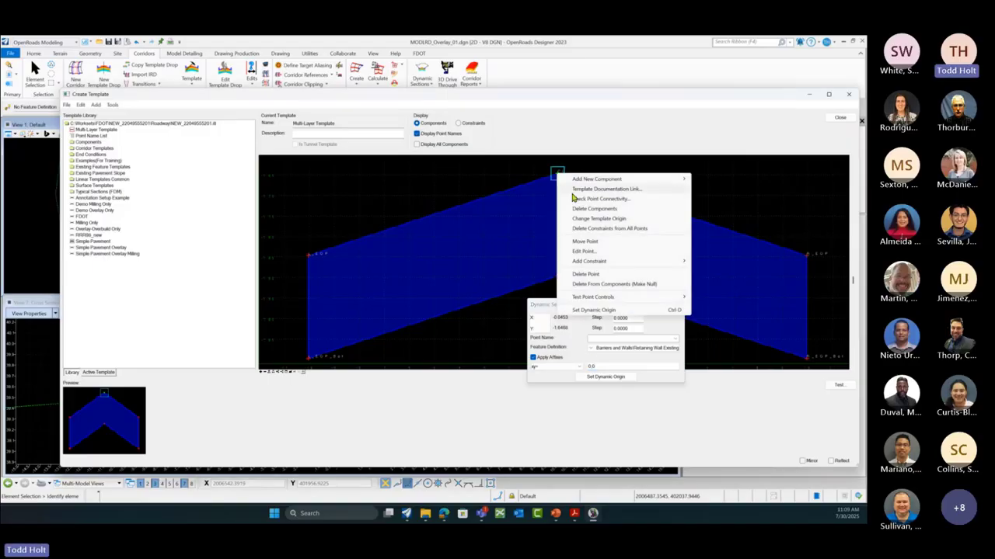
left_click(585, 242)
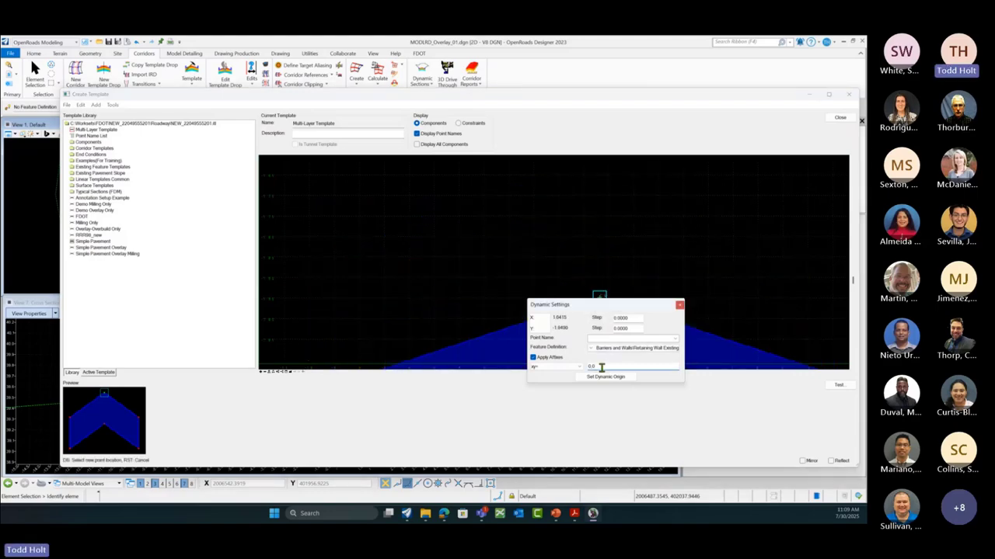
key("Return")
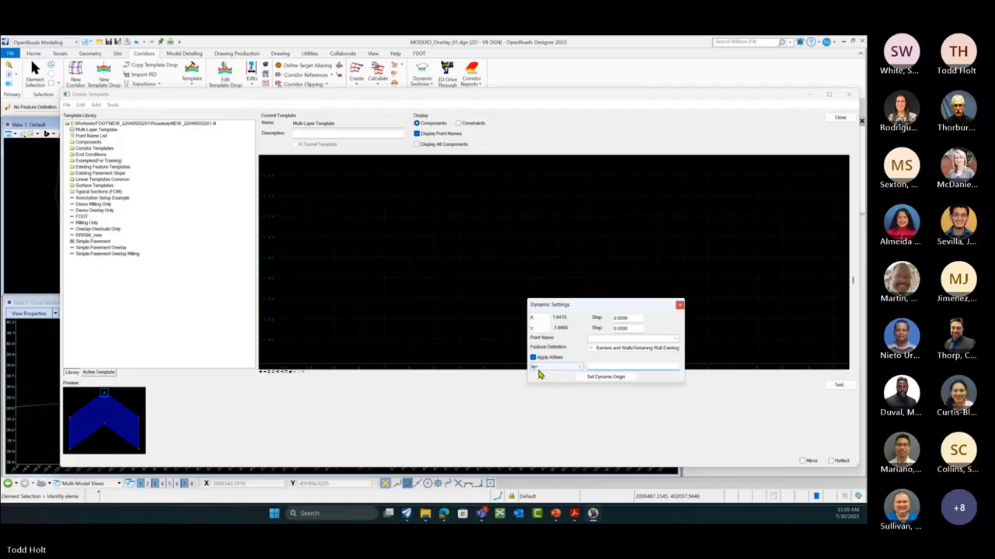
left_click(292, 374)
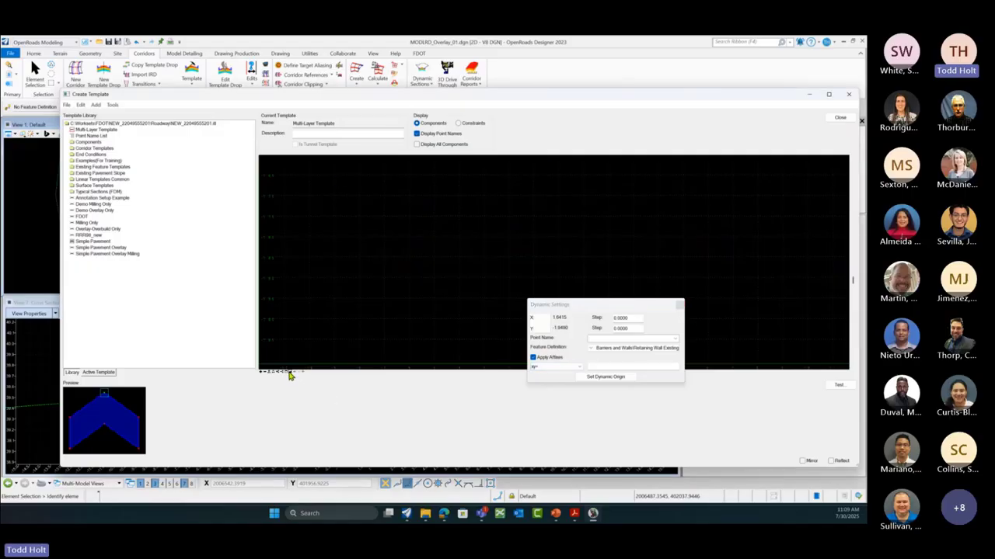
left_click(289, 374)
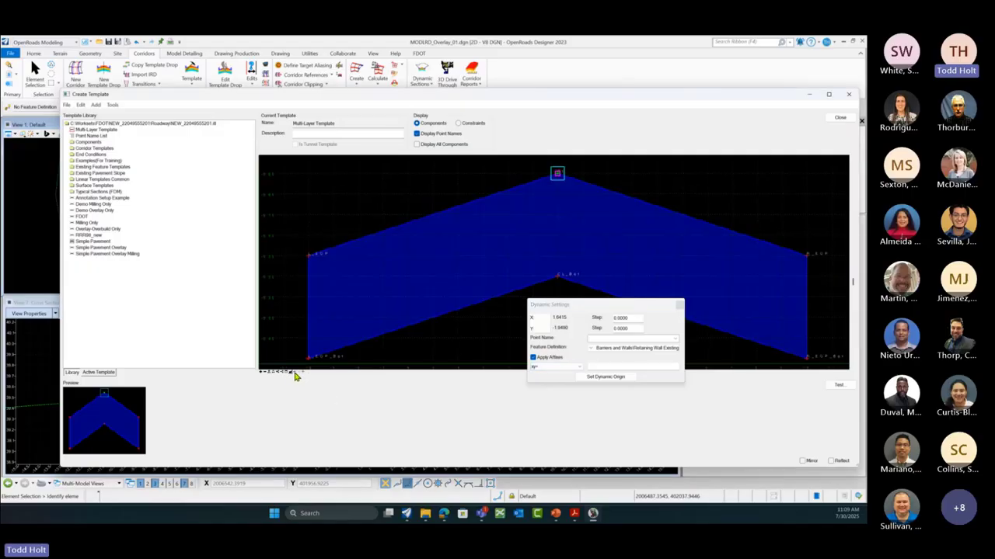
left_click(680, 307)
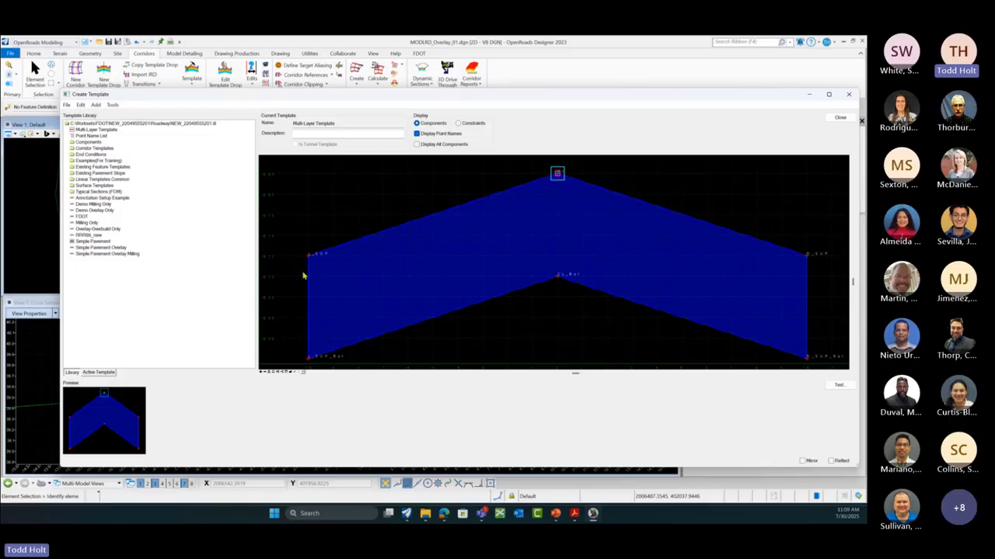
Step: Check the L_EOP_Bot point's properties in the Multi-Layer Template
scroll(315, 245, "down", 1)
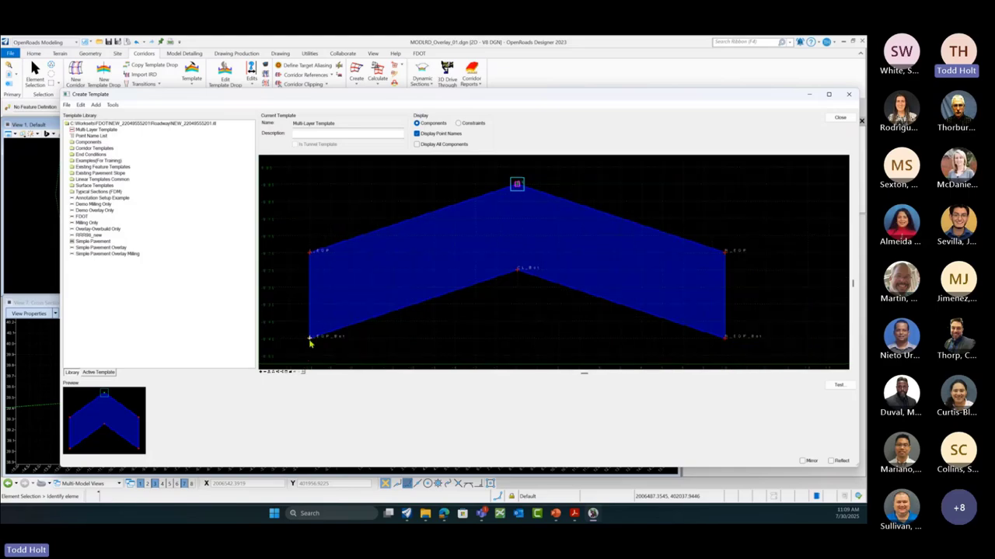
double_click(309, 338)
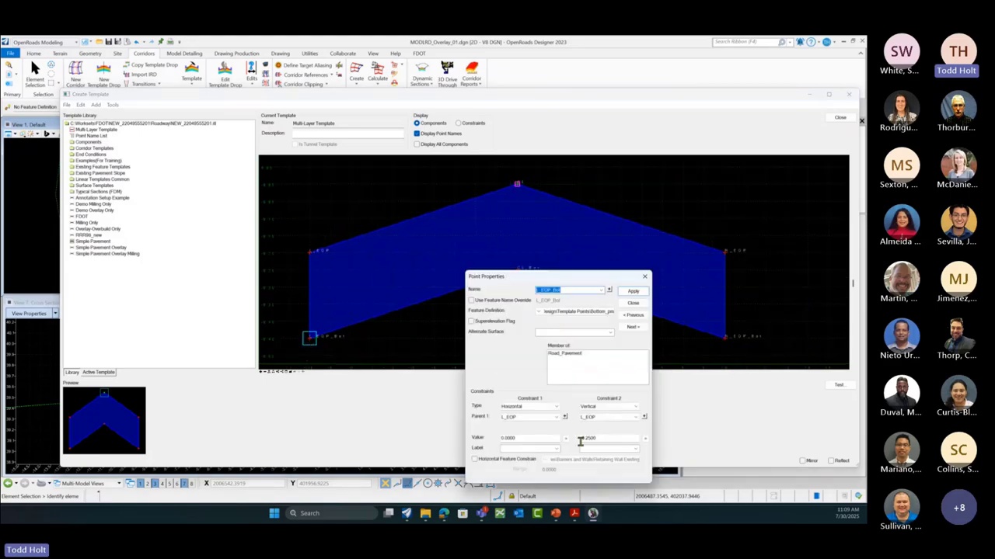
left_click(634, 302)
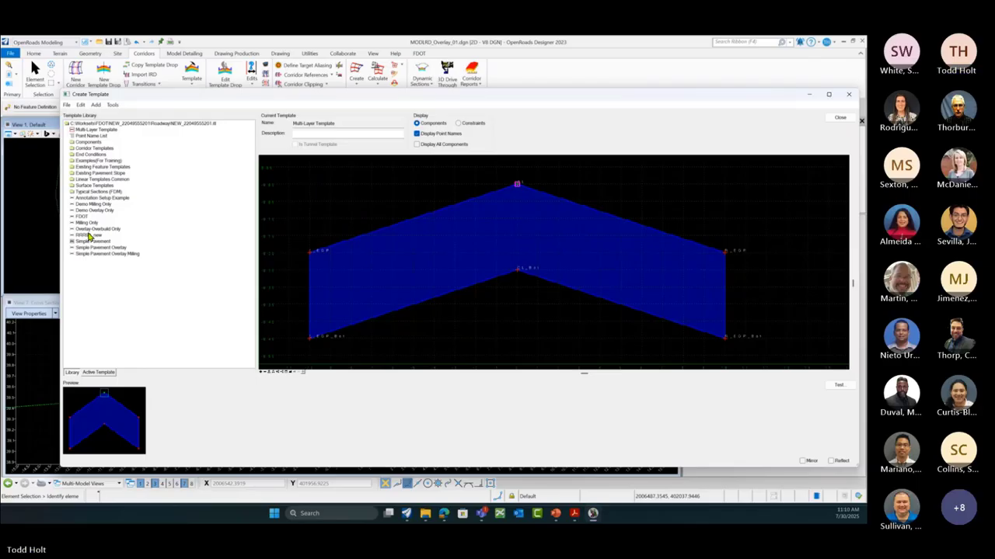
Step: Drop the Demo Overlay Only template onto the pavement's CL_Bot point
left_click(94, 210)
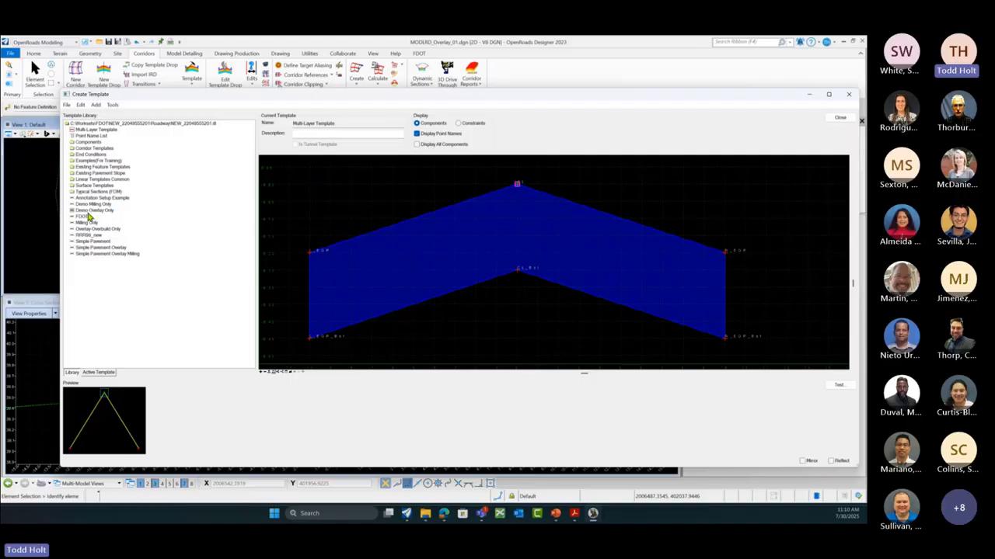
scroll(559, 259, "down", 1)
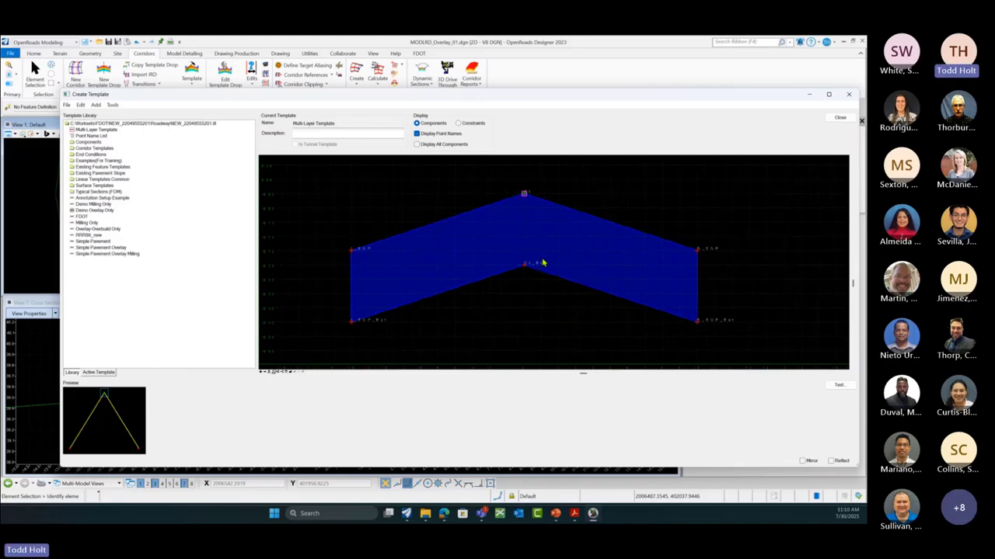
right_click(466, 332)
mouse_move(500, 339)
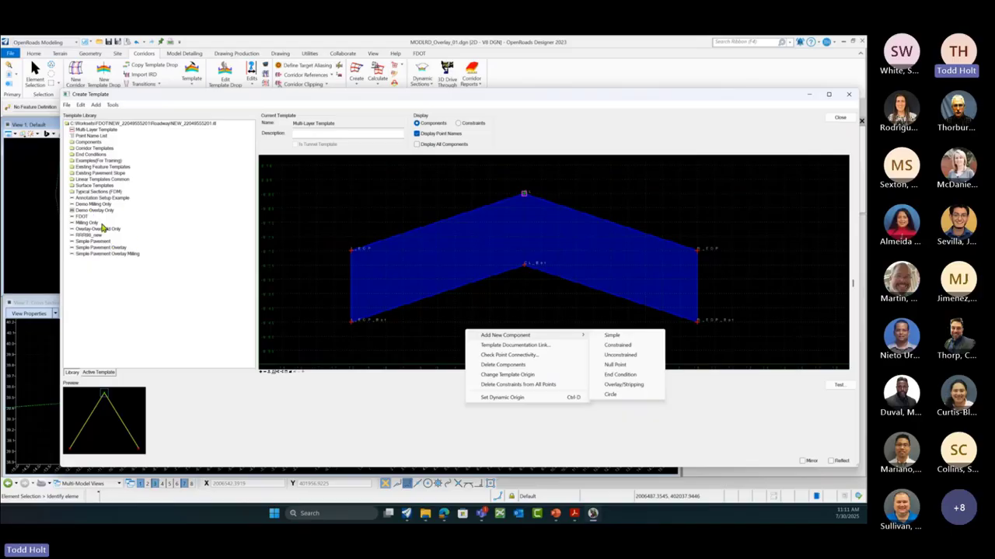
left_click(100, 211)
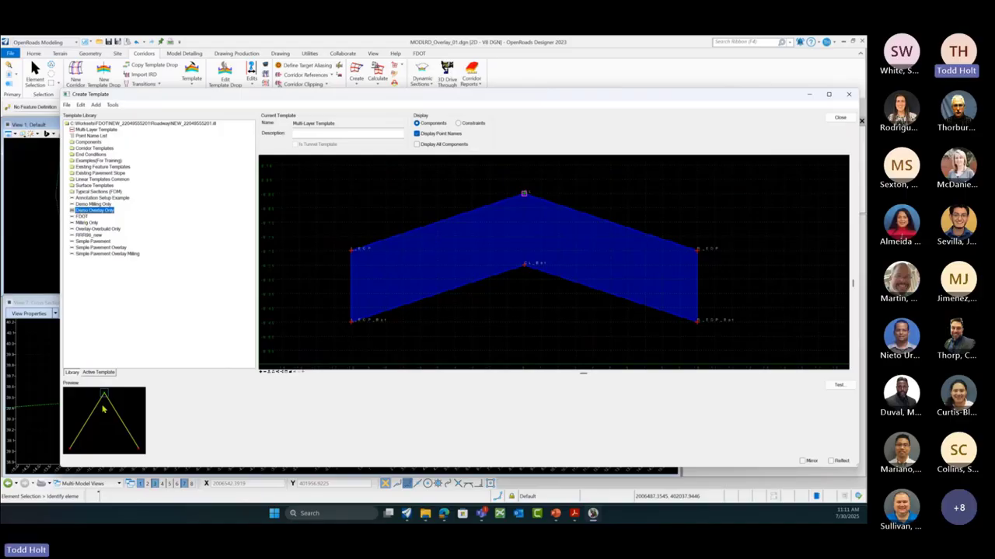
mouse_move(525, 270)
left_click_drag(106, 422, 525, 270)
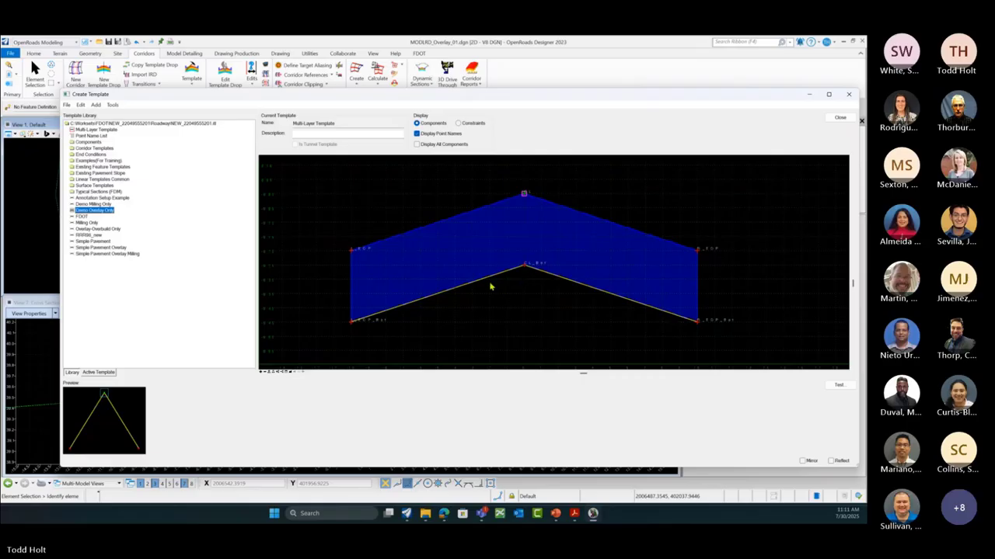
mouse_move(490, 282)
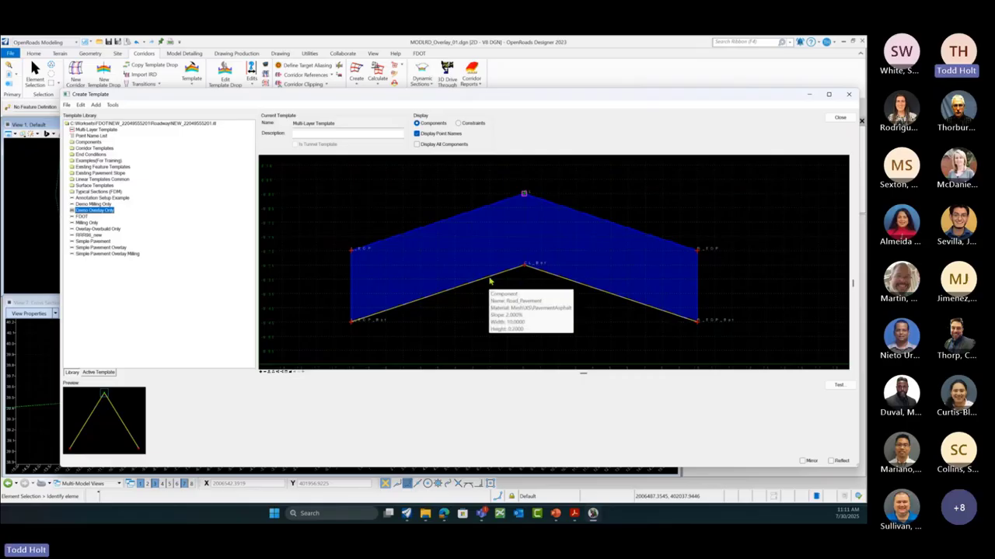
Step: Rename the Overlay component to Premium Overlay
left_click(490, 282)
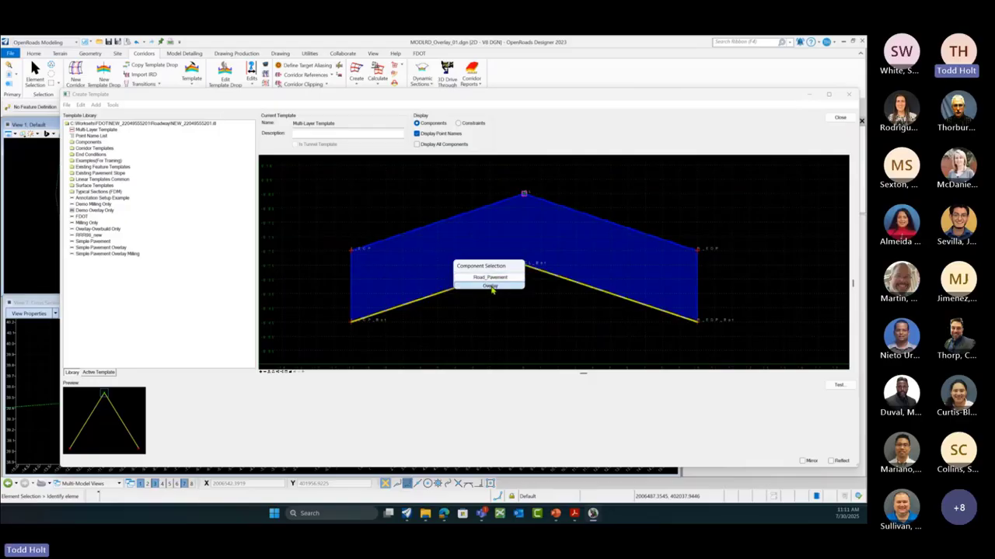
left_click(490, 286)
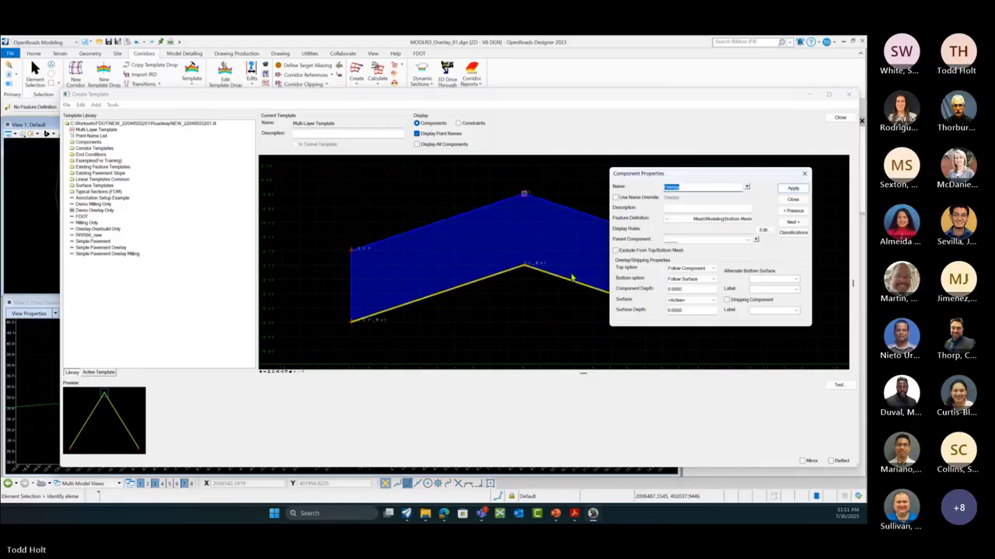
left_click(689, 188)
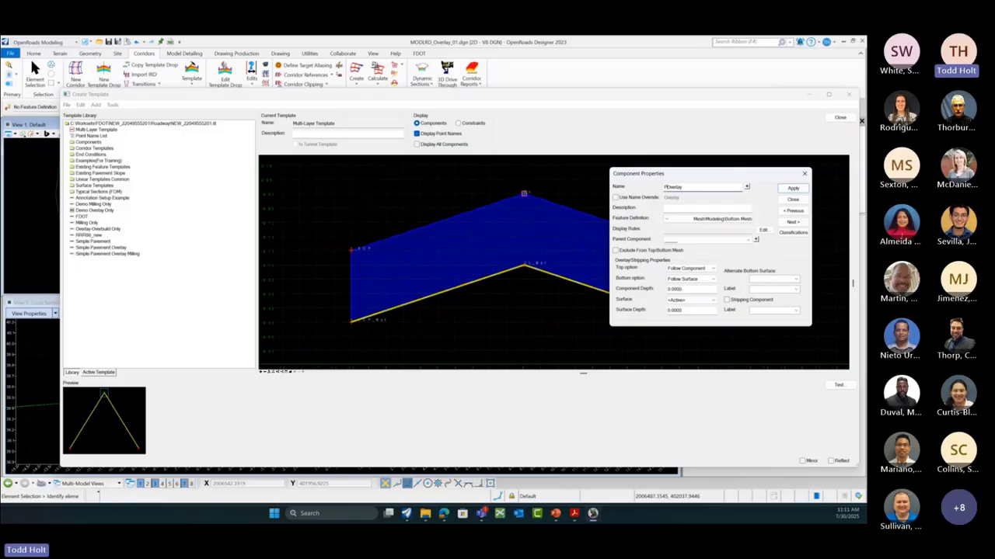
key("Home")
type("Premium")
Step: Assign the Mesh\XS\PavementOverbuild feature definition to the Premium Overlay
left_click(673, 222)
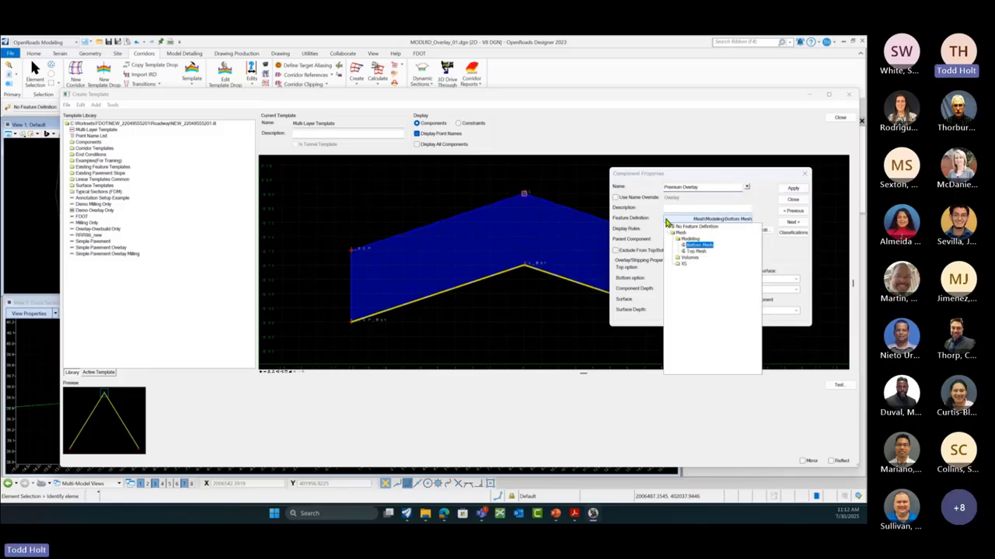
left_click(680, 266)
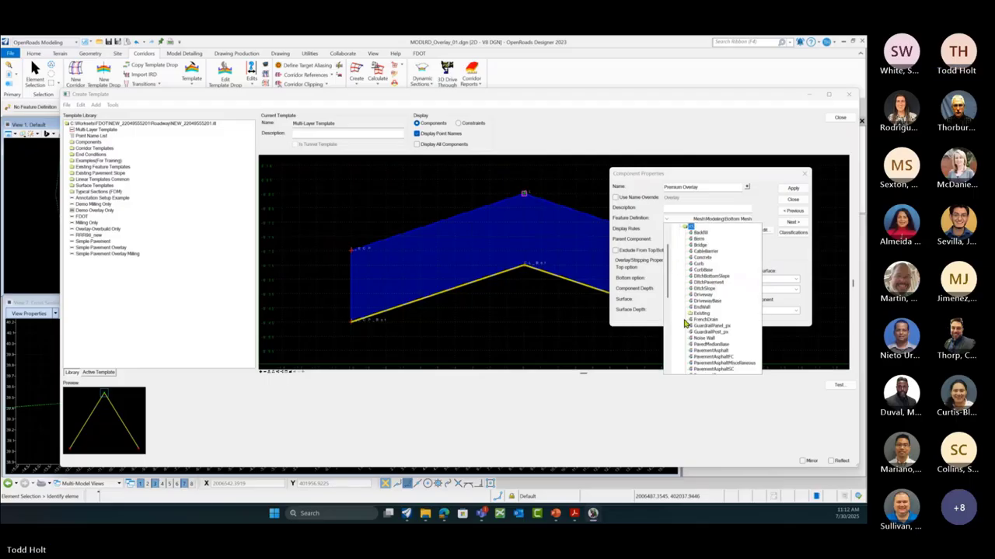
scroll(686, 319, "down", 4)
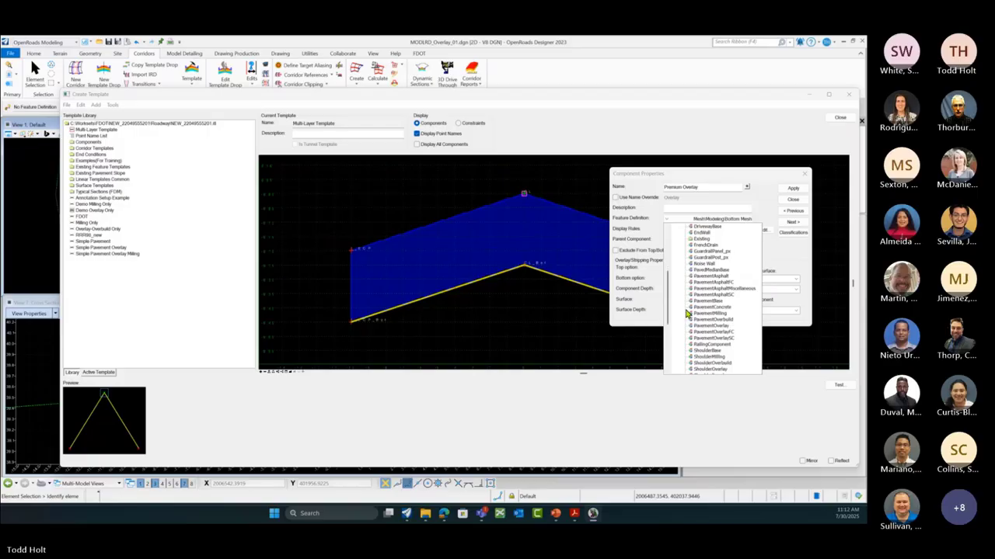
scroll(687, 314, "down", 1)
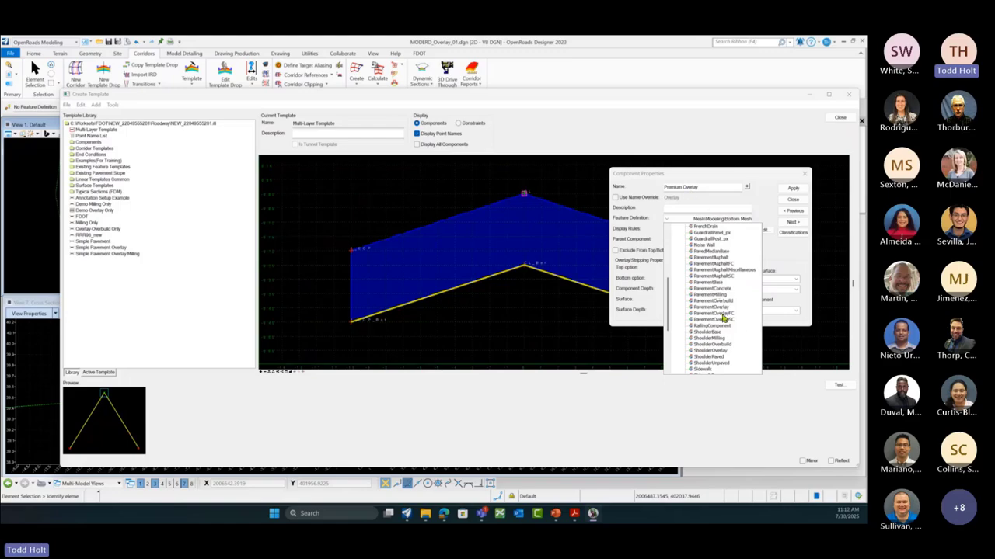
left_click(703, 303)
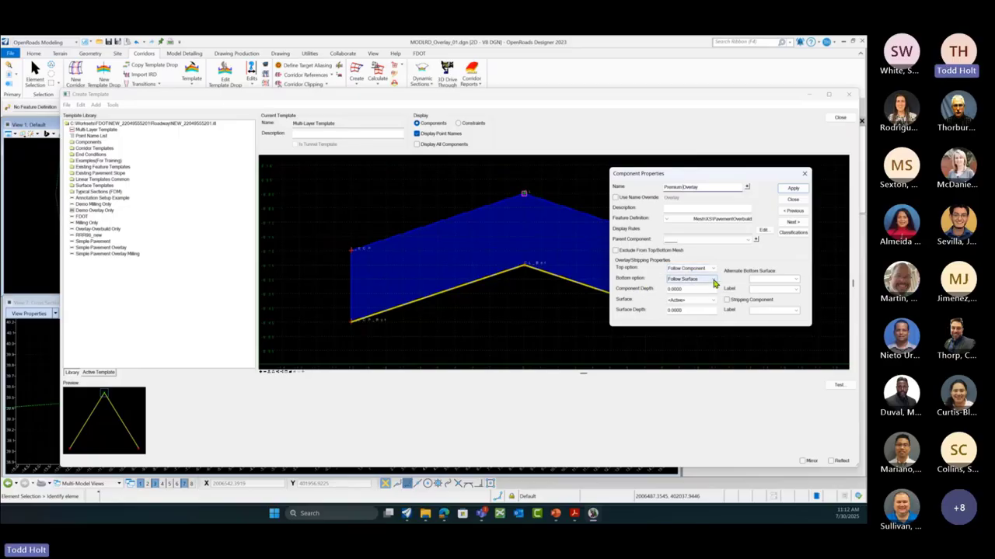
Step: Set Premium Overlay's bottom to Follow Highest with component depth 4/12 (0.3333)
left_click(712, 279)
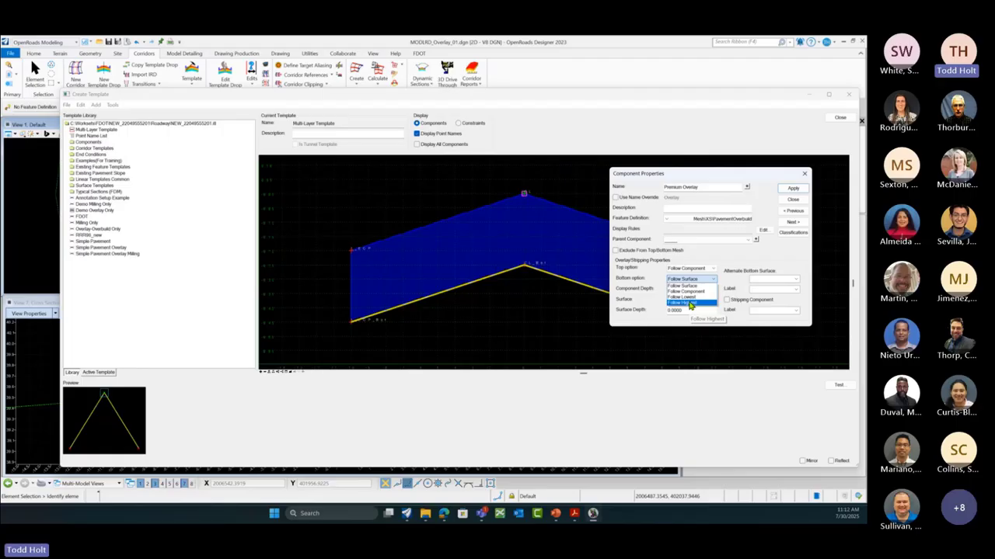
left_click(689, 303)
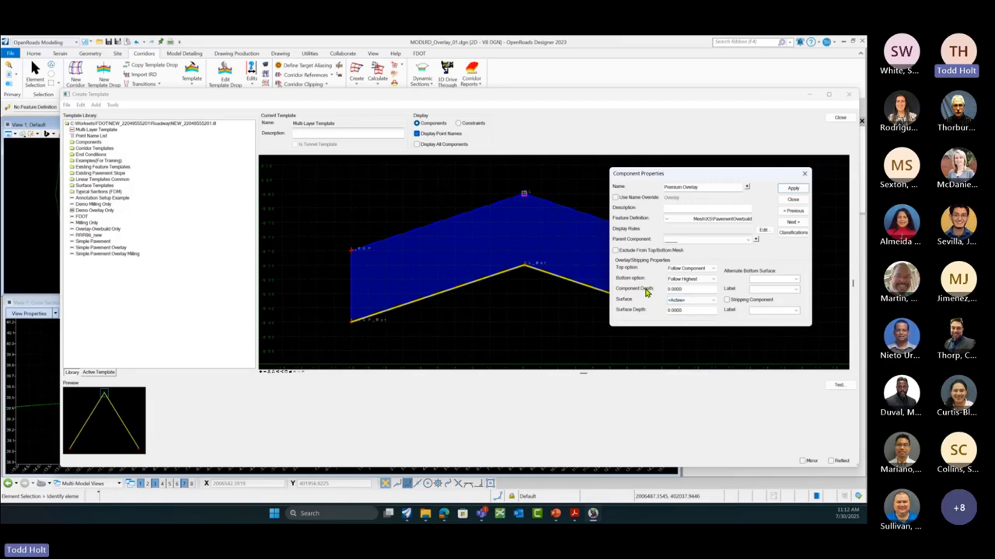
double_click(683, 290)
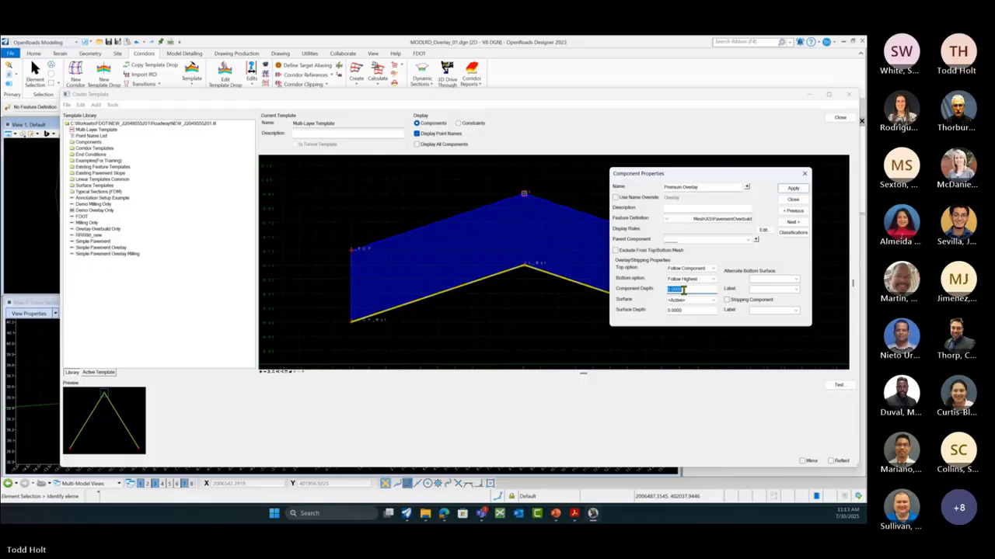
type("4/12")
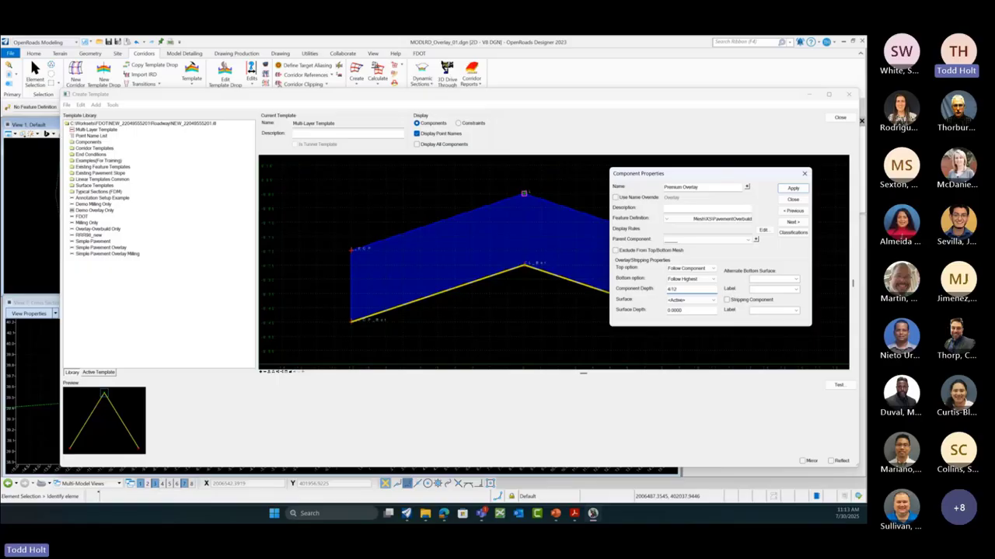
key("Tab")
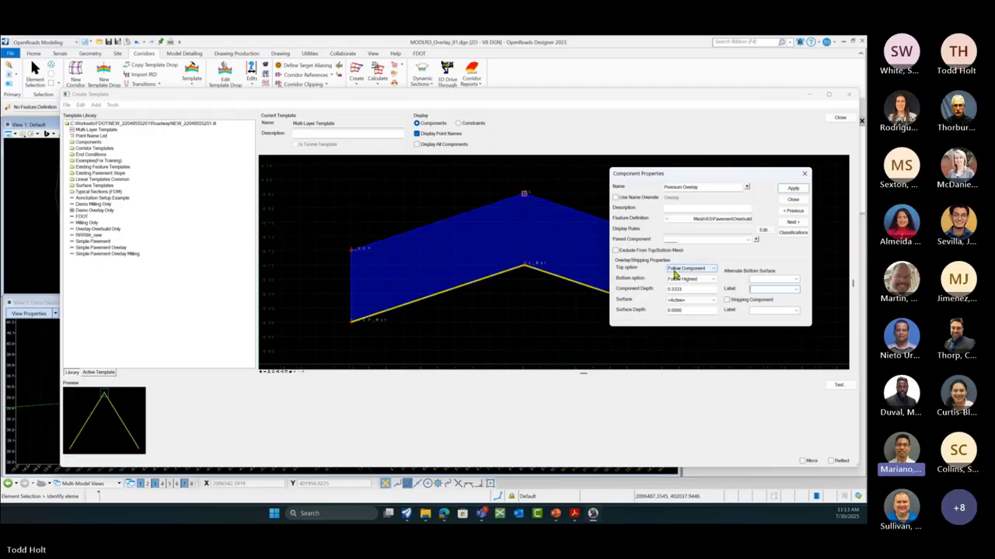
left_click_drag(685, 181, 693, 102)
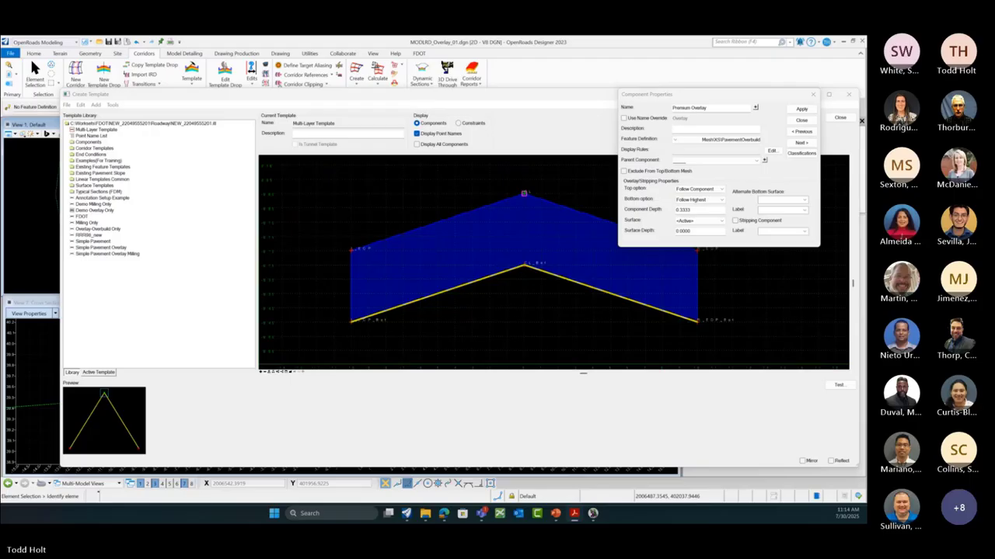
Step: Bring the Overlay Stripping training PDF over the template editor at its Overlay Component page
left_click_drag(866, 140, 428, 128)
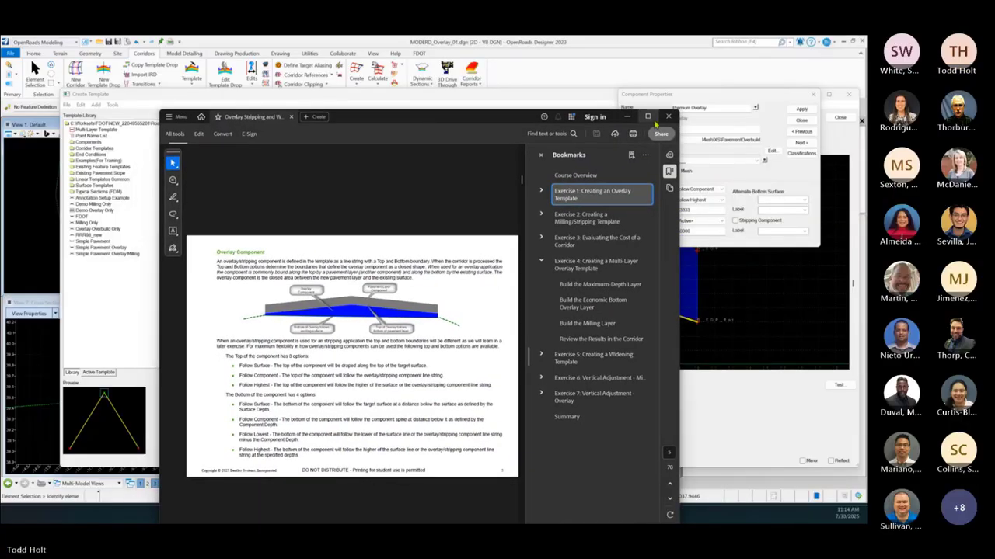
left_click(648, 117)
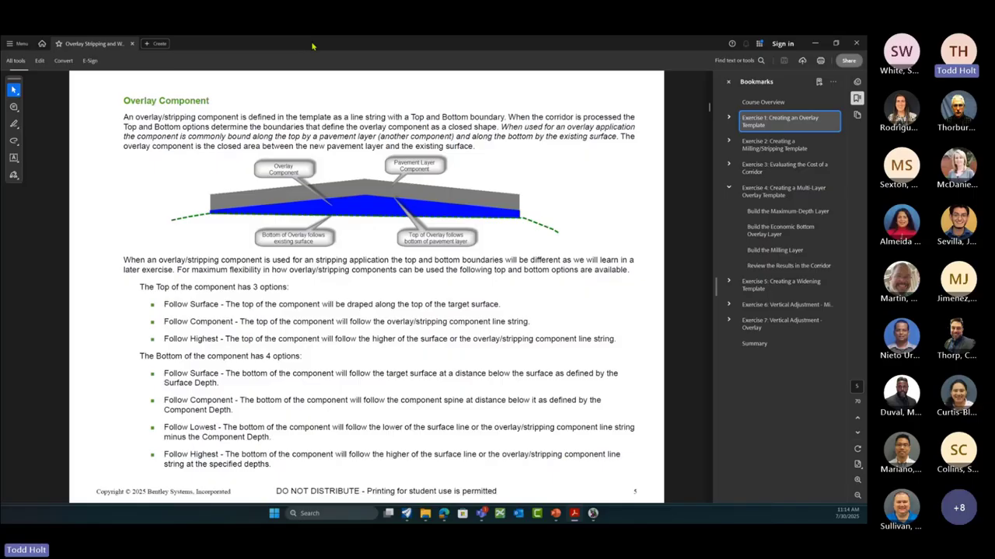
left_click_drag(313, 47, 866, 310)
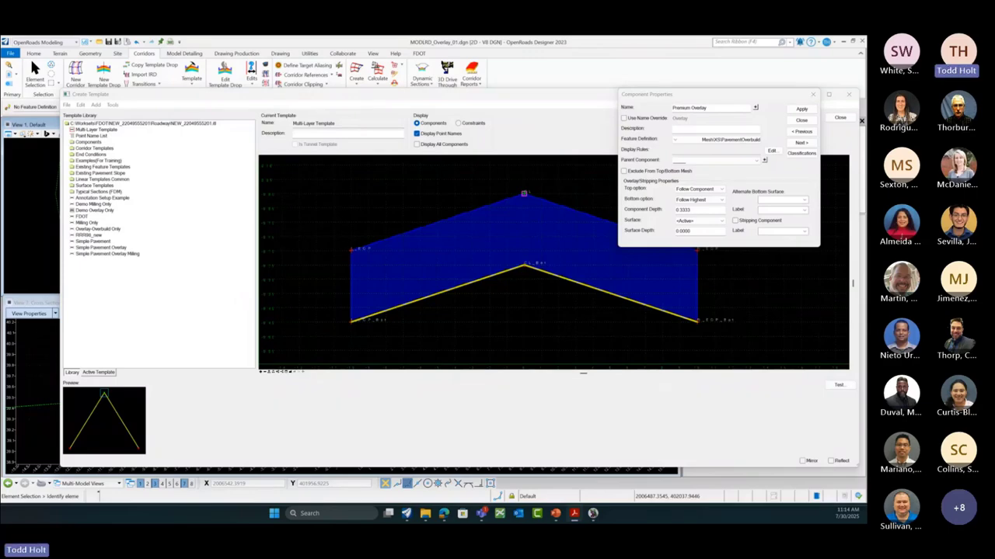
left_click_drag(864, 295, 500, 145)
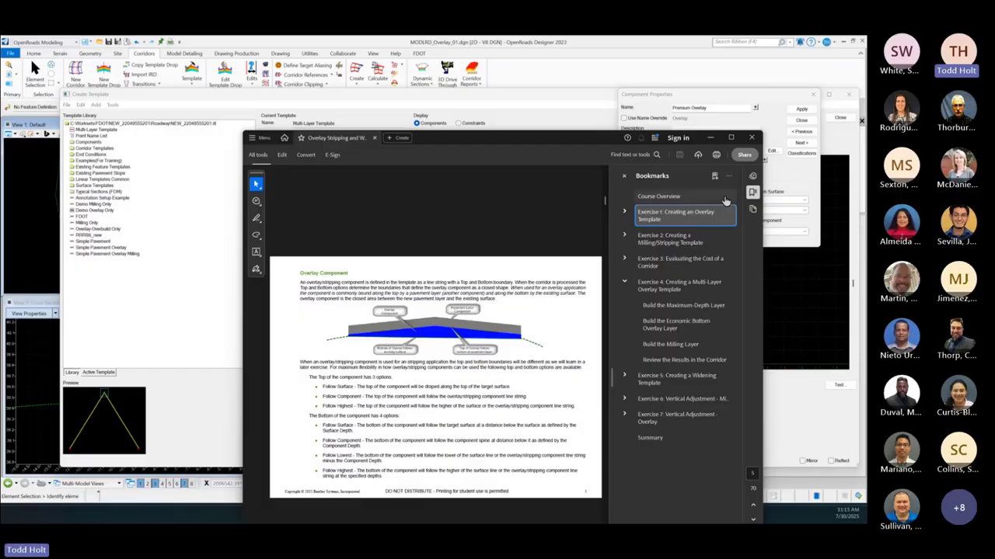
Step: Review the PDF's Overlay Component top and bottom options, then set Acrobat aside to reveal the template
left_click(731, 138)
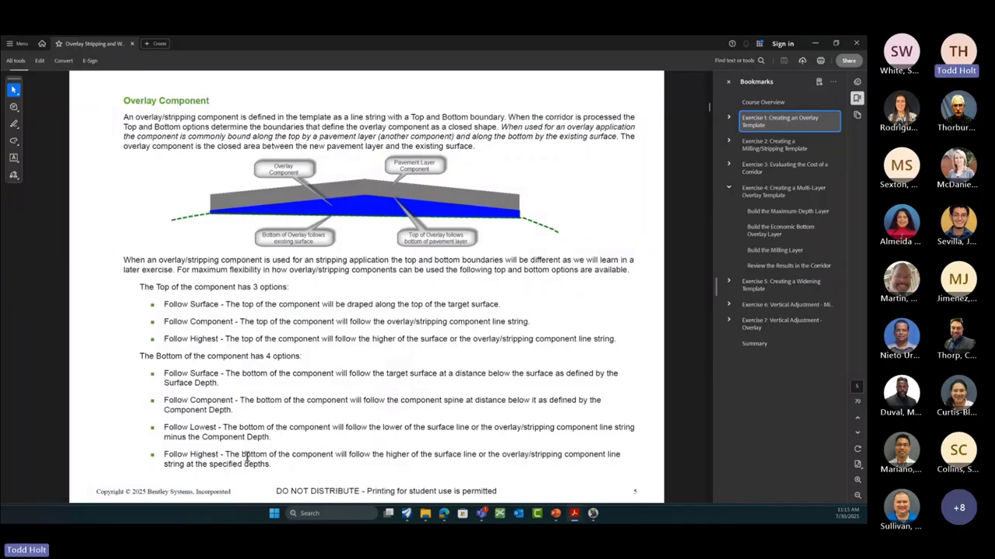
left_click(815, 43)
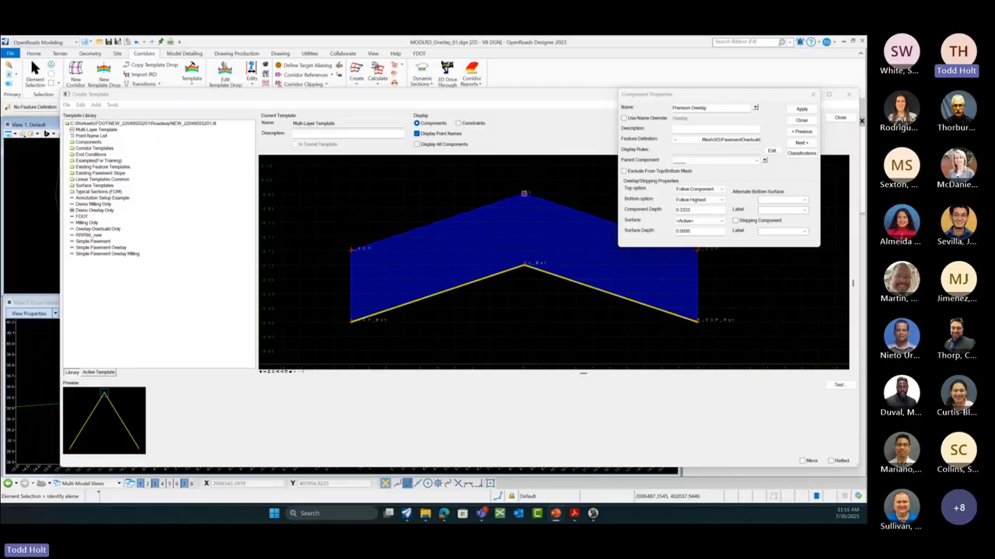
left_click(574, 513)
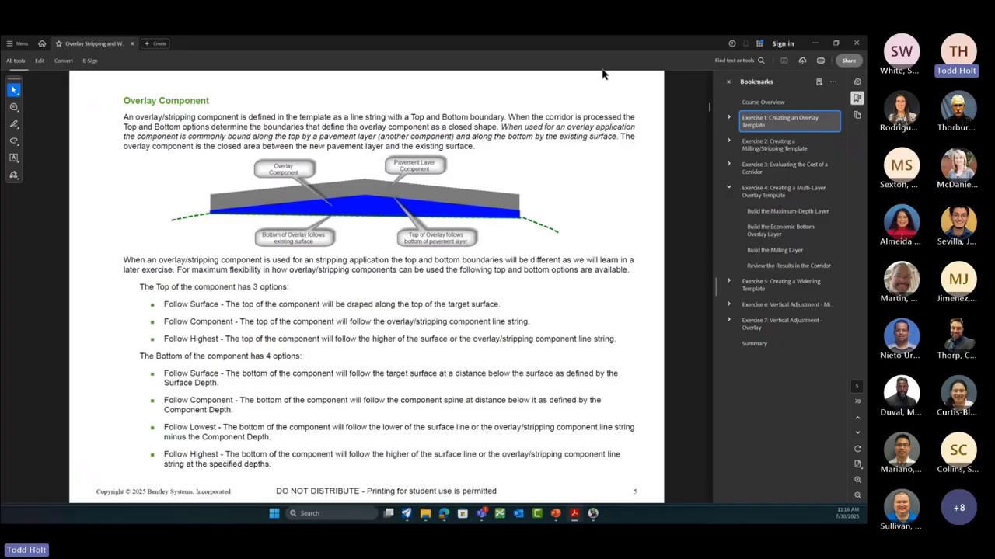
left_click_drag(503, 43, 866, 124)
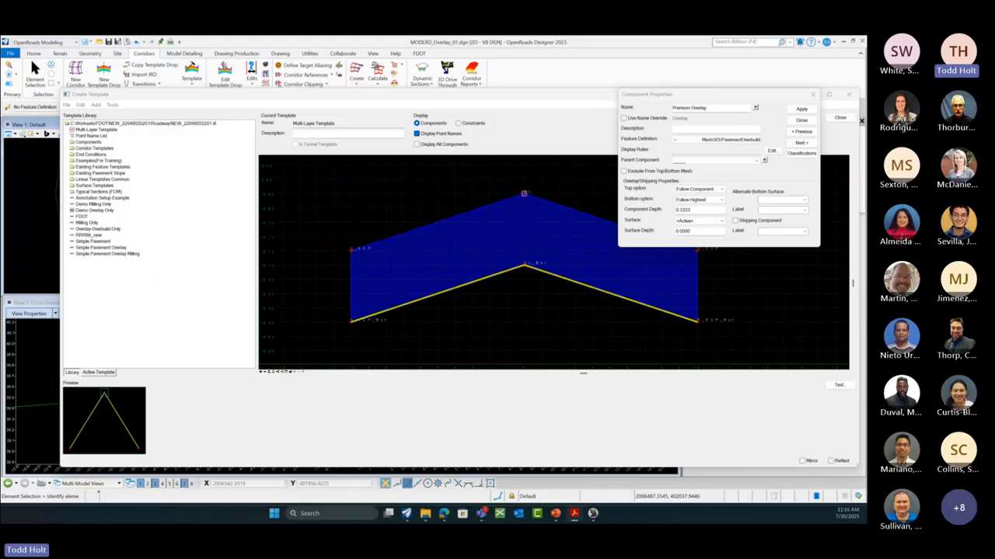
Step: Apply and close the Premium Overlay component properties
left_click(796, 111)
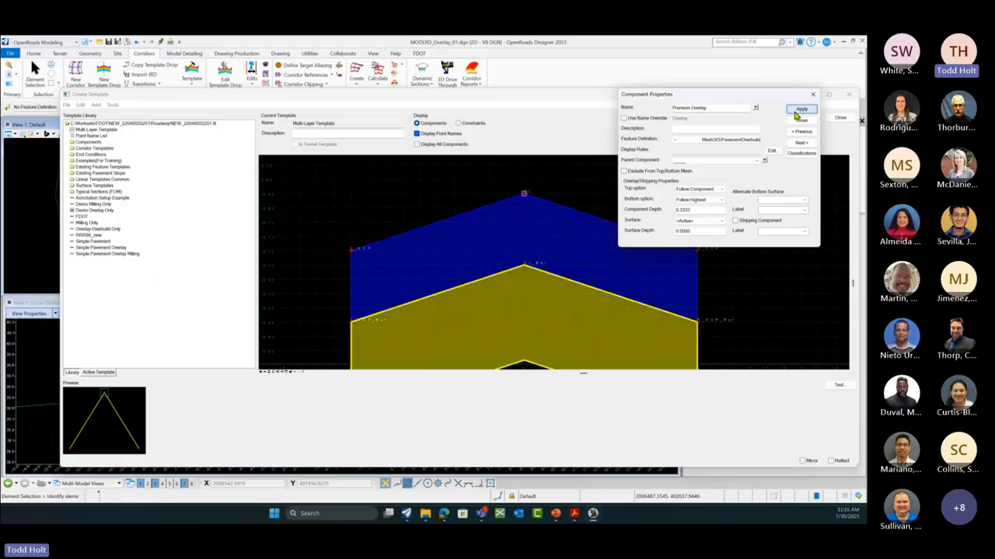
left_click(798, 122)
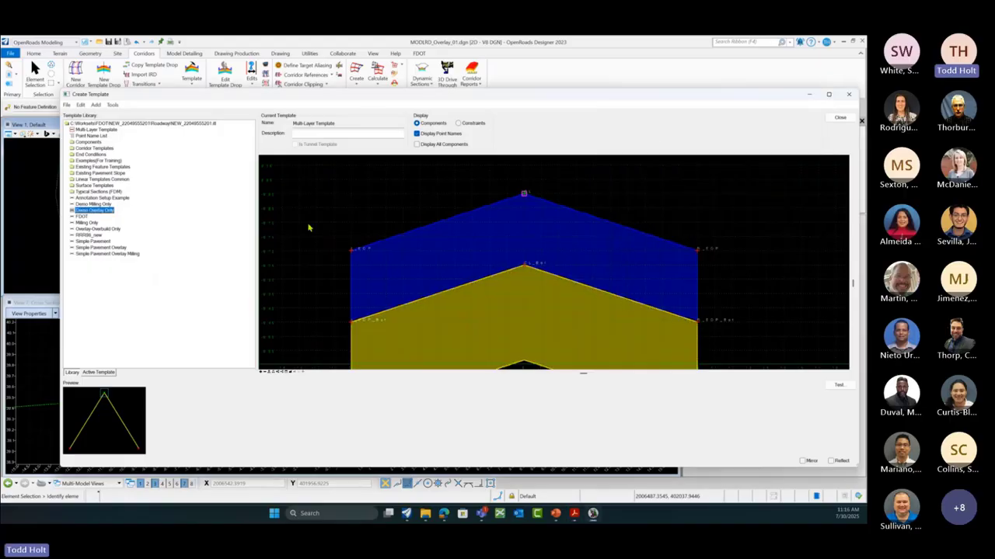
scroll(317, 221, "down", 3)
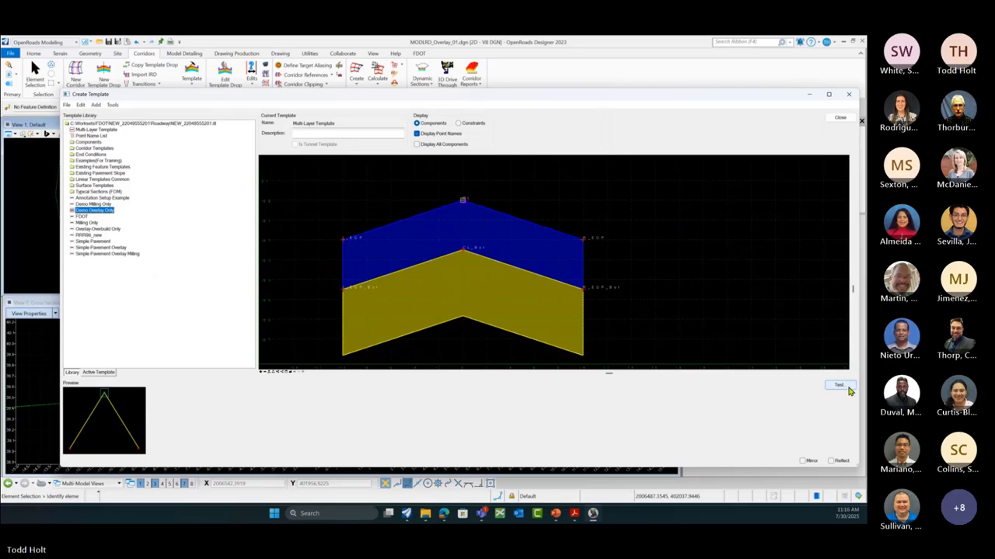
Step: Test end conditions by drawing a 3% sloped surface, then reset the test
left_click(848, 389)
scroll(327, 243, "down", 4)
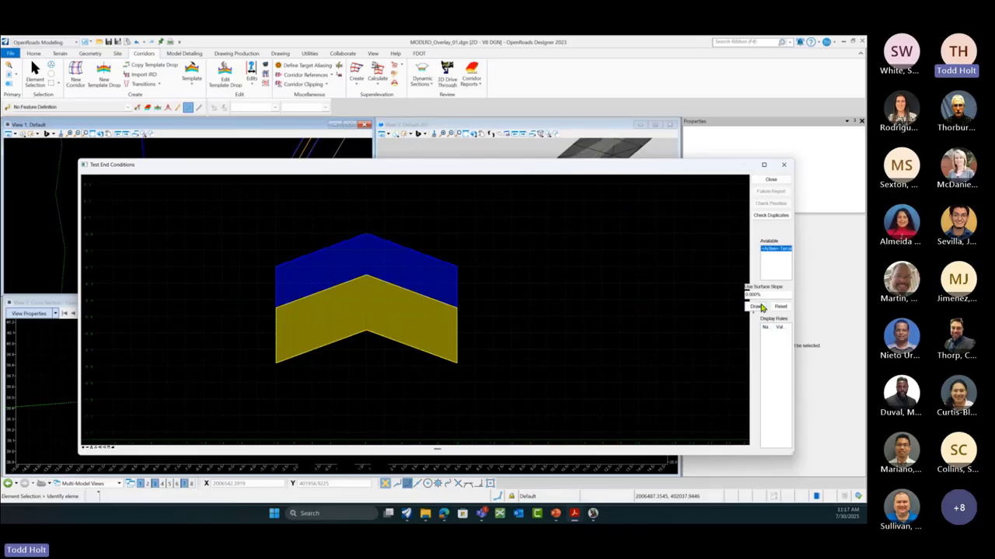
left_click_drag(767, 294, 743, 296)
type("3")
left_click(750, 309)
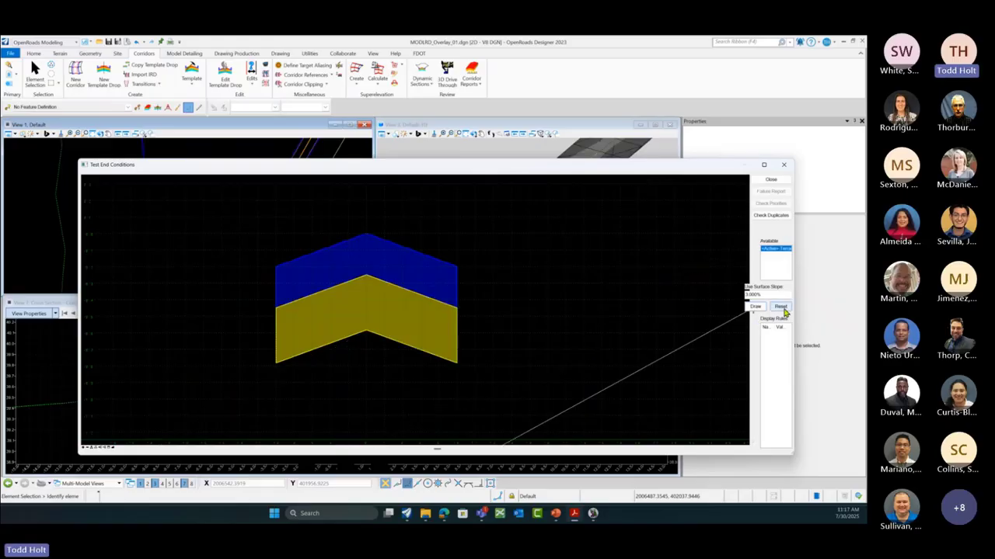
left_click(780, 307)
Step: Close end-condition testing and select Demo Overlay Only in the Template Library
left_click(770, 180)
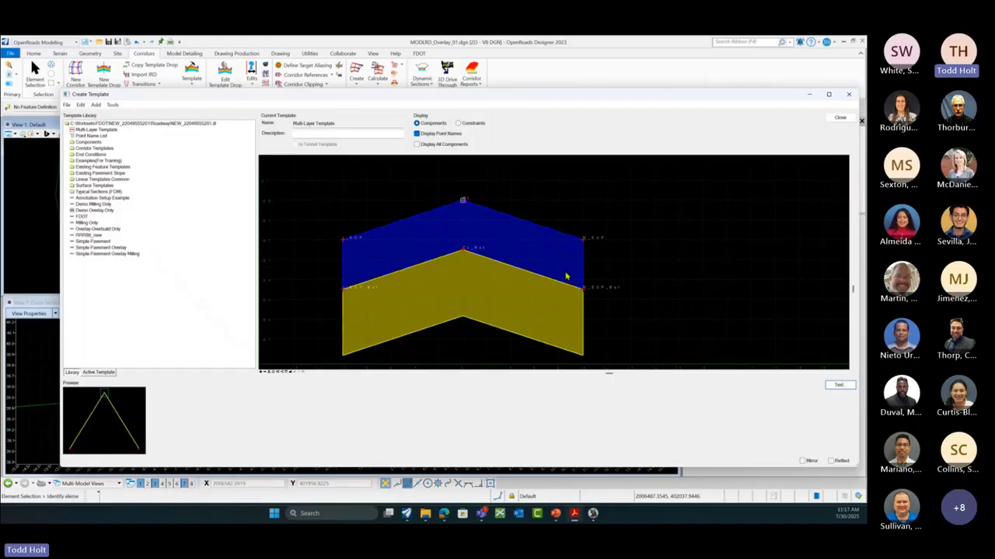
scroll(666, 275, "down", 1)
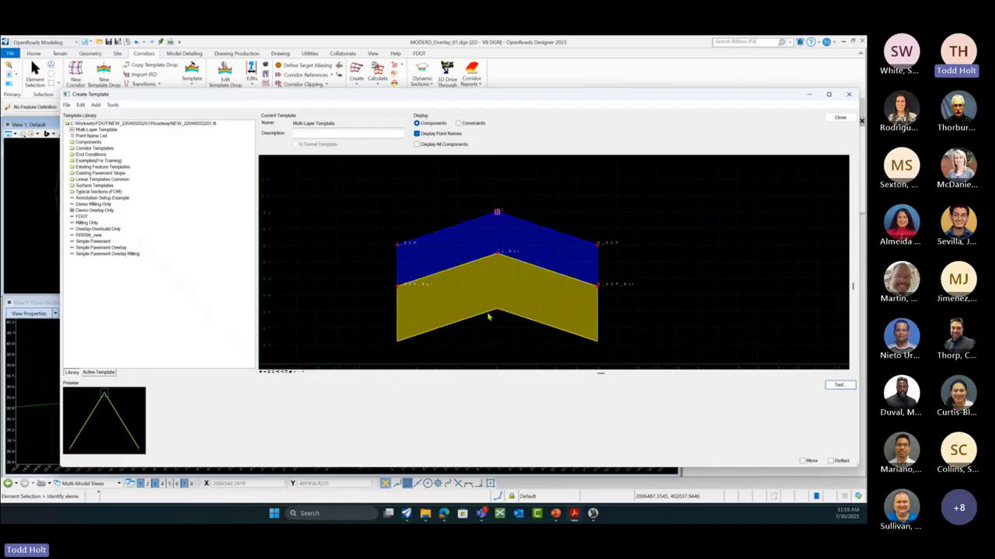
mouse_move(491, 316)
right_click(498, 269)
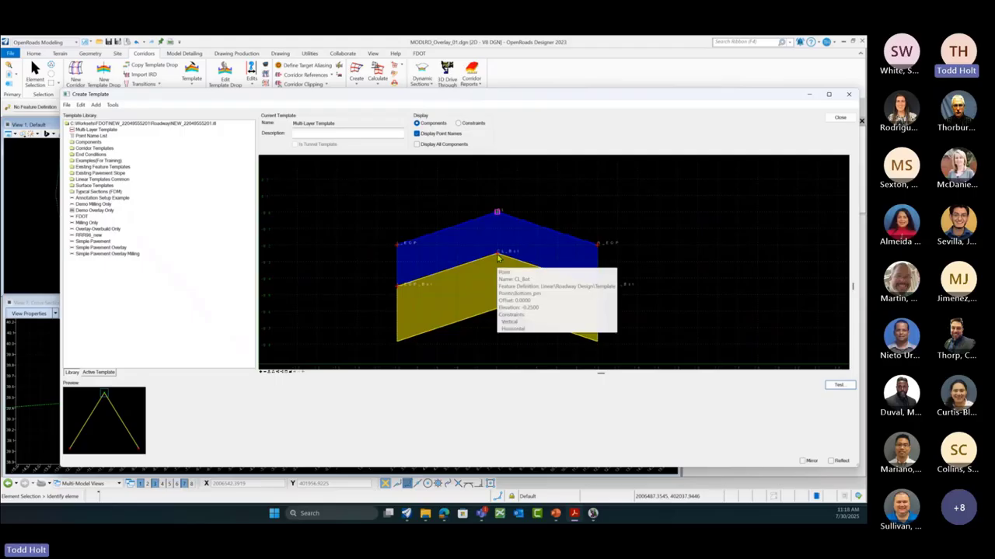
key("Escape")
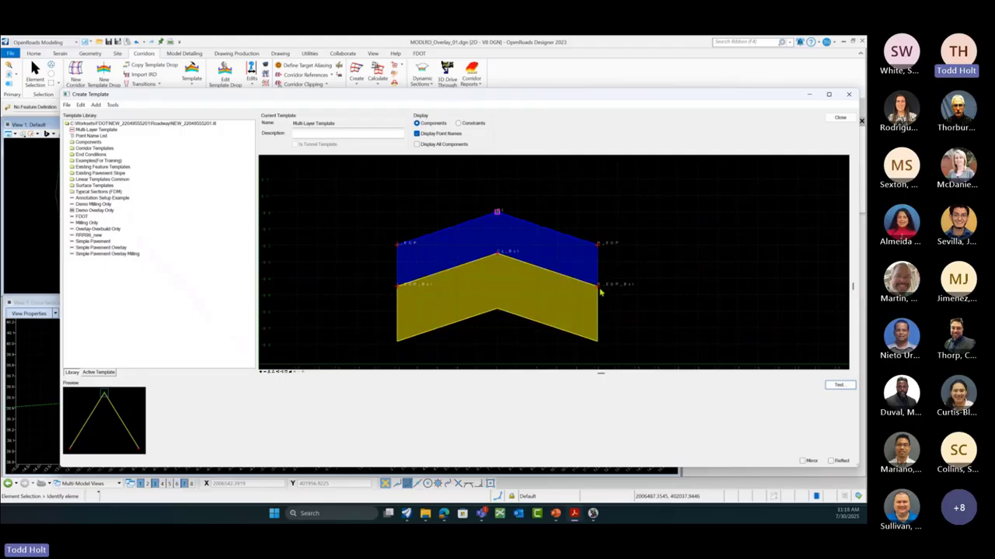
left_click(93, 211)
Step: Drop Demo Overlay Only at the yellow layer's bottom apex, adding a 10.0000 × 0.2000, 2.000% overlay
left_click(265, 373)
left_click_drag(128, 411, 499, 324)
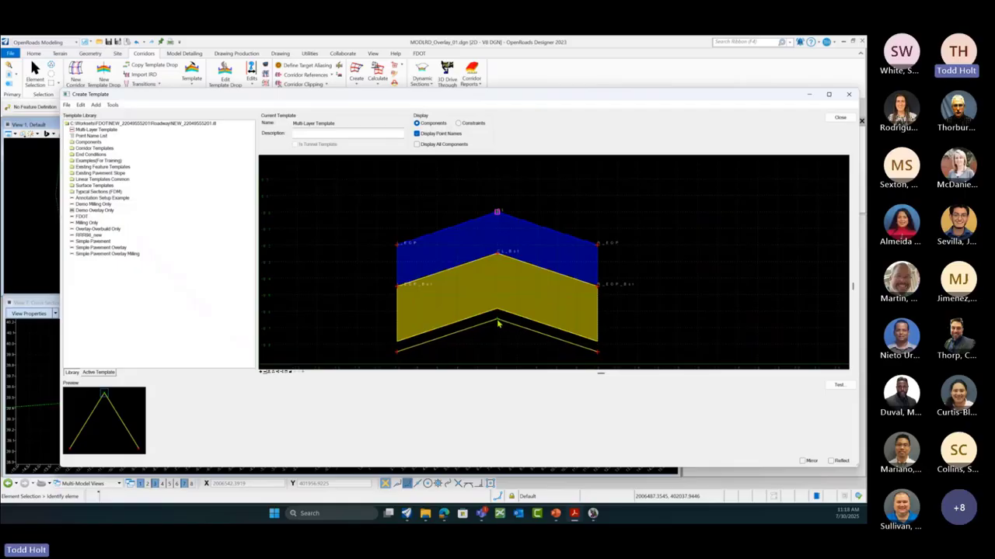
left_click_drag(498, 324, 498, 321)
Step: Set the new Overlay component's feature definition to Mesh\XS\PavementOverlay
mouse_move(473, 333)
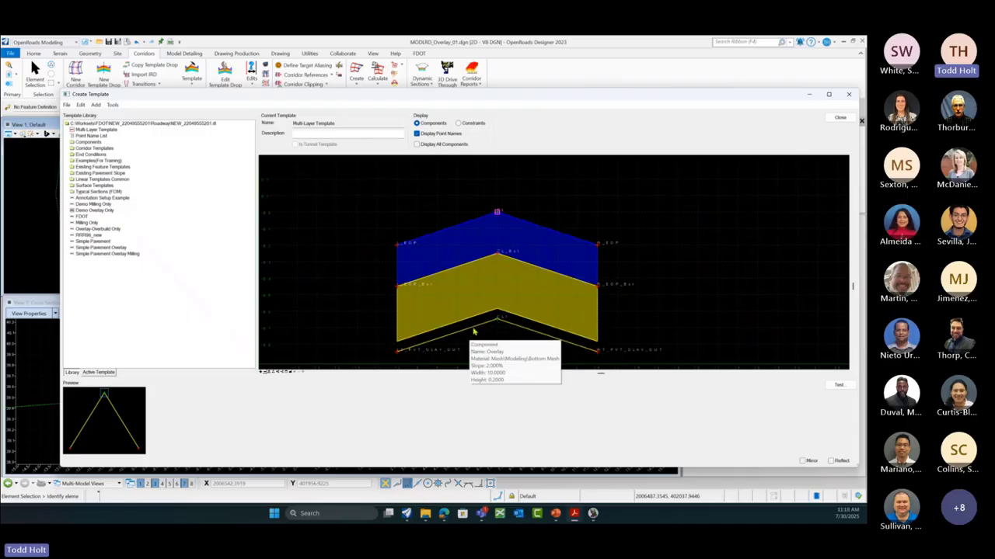
double_click(473, 330)
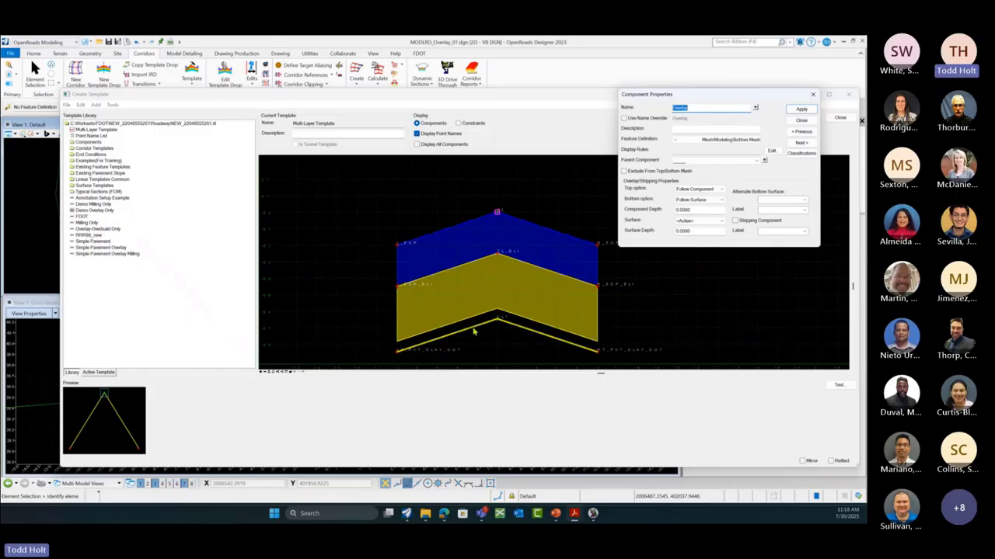
left_click(674, 142)
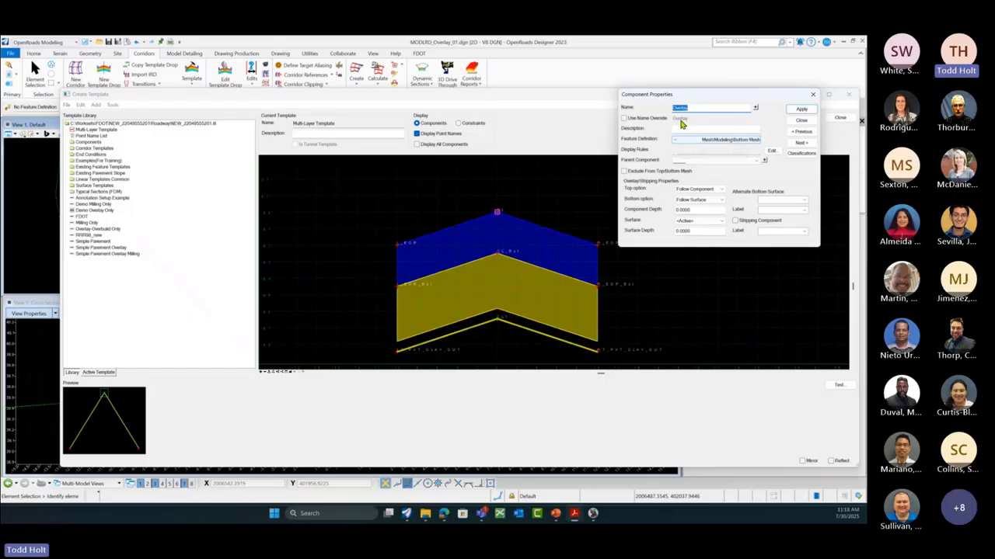
left_click(676, 143)
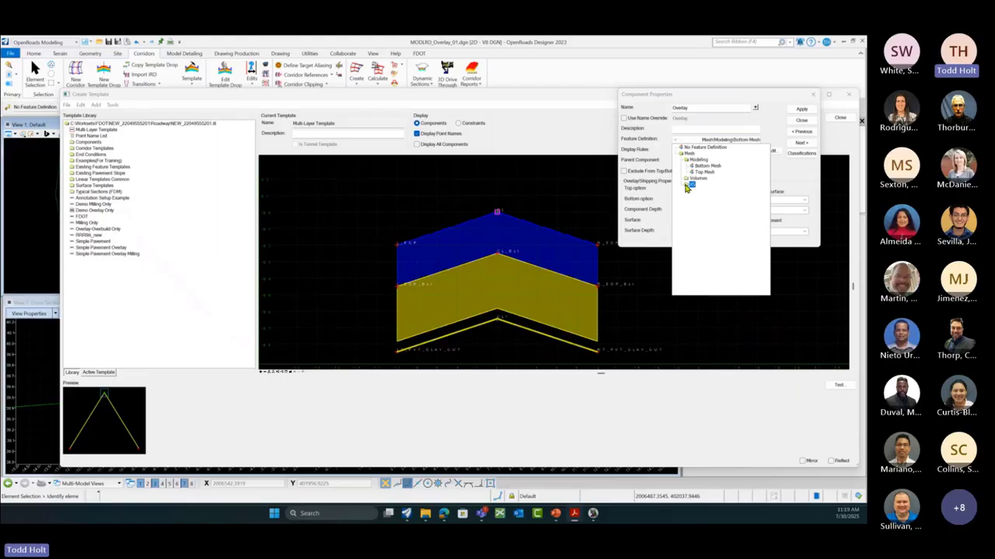
left_click(686, 184)
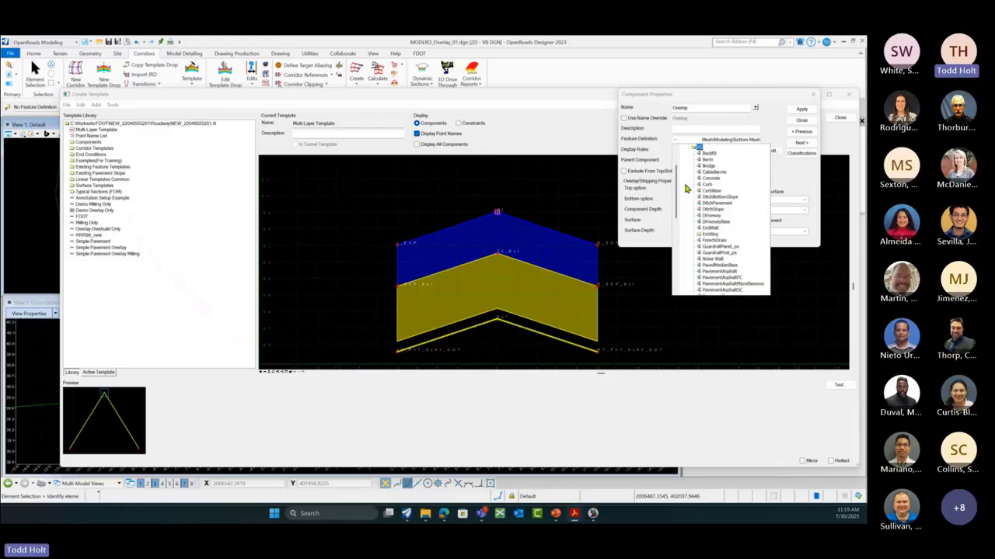
scroll(686, 248, "down", 2)
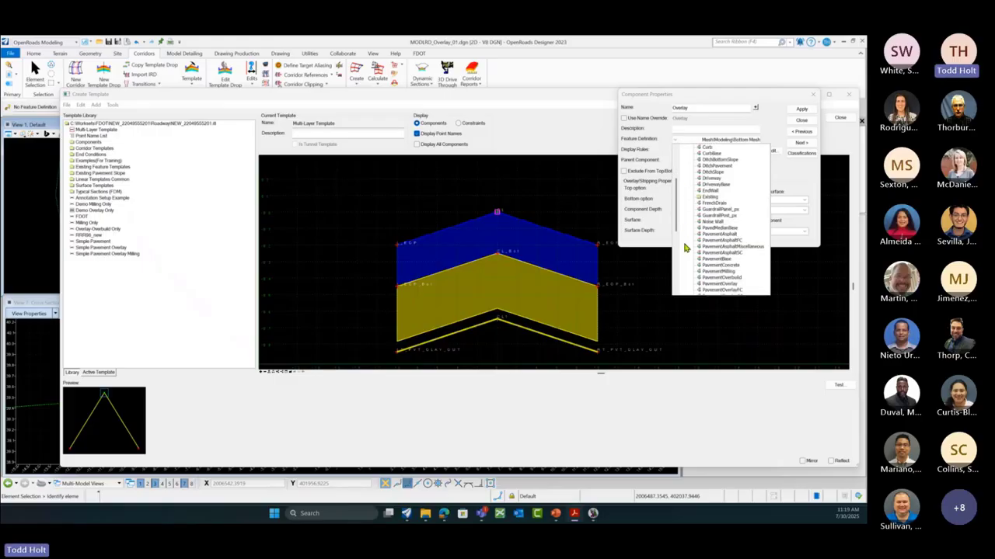
scroll(686, 248, "down", 1)
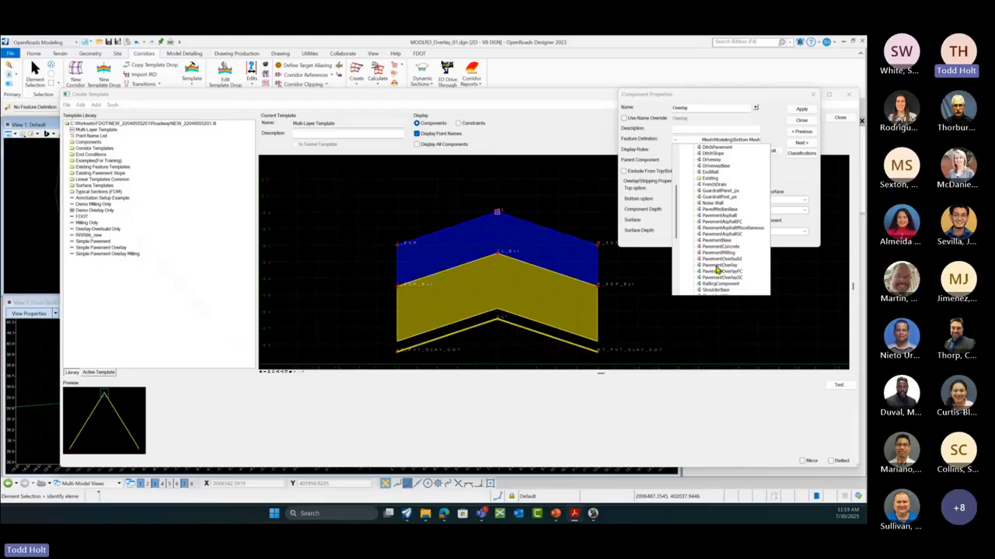
left_click(716, 268)
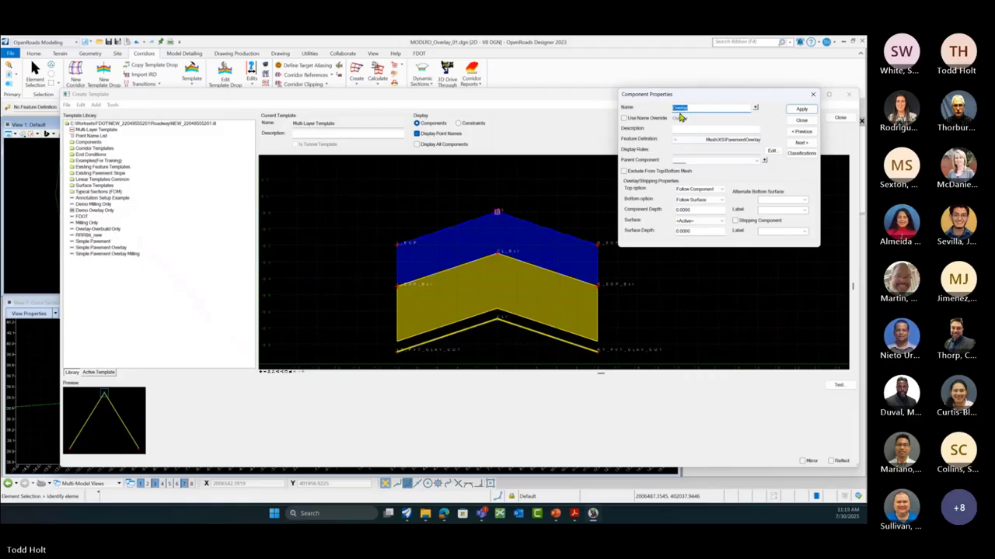
Step: Rename the lower component Economy Overlay, apply and close, then check its point names and constraints
key("Left")
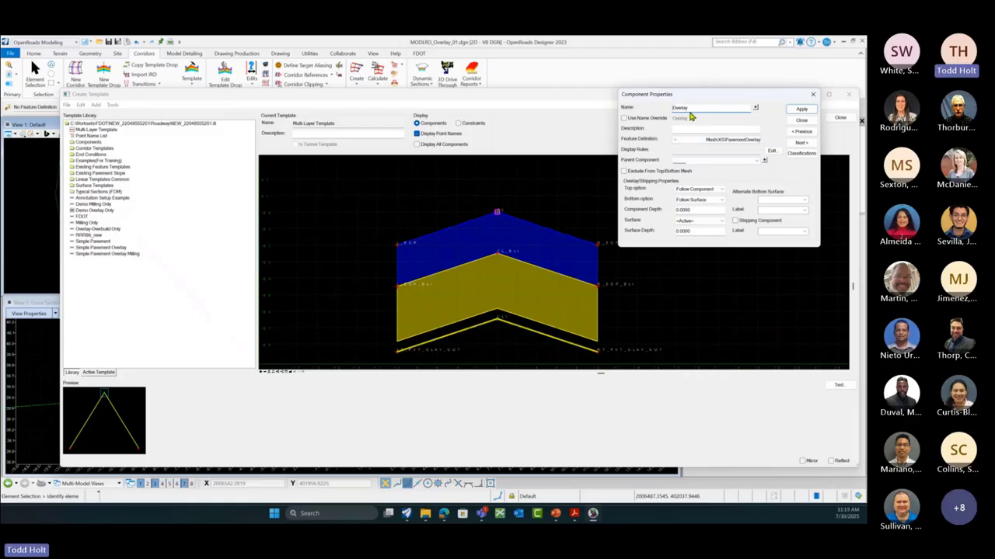
type("Conc")
type("ono")
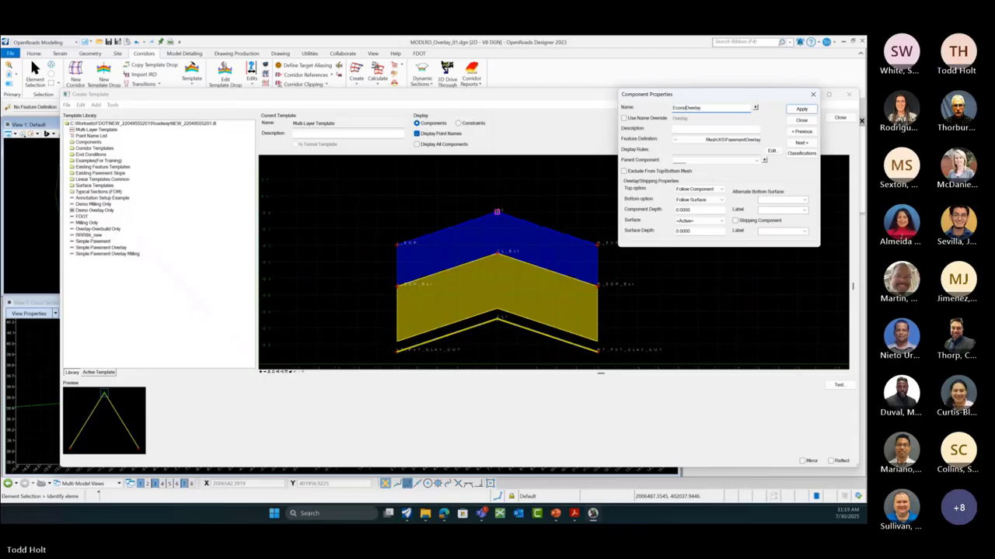
type("my")
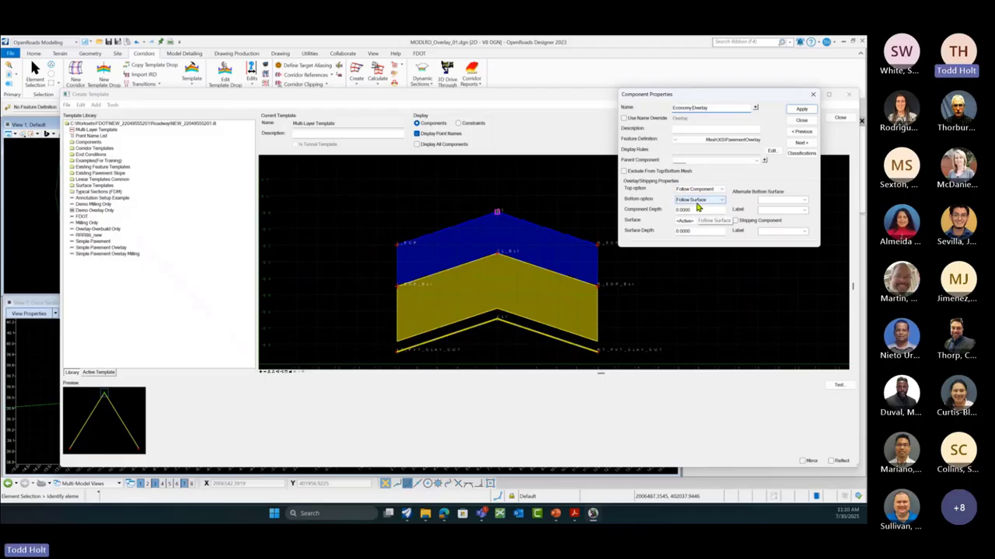
left_click(800, 111)
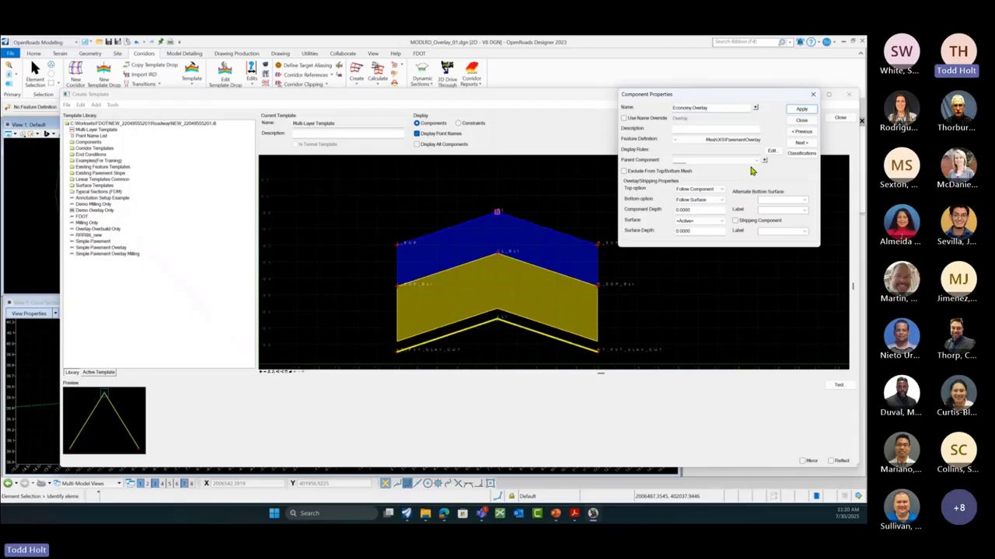
left_click(801, 120)
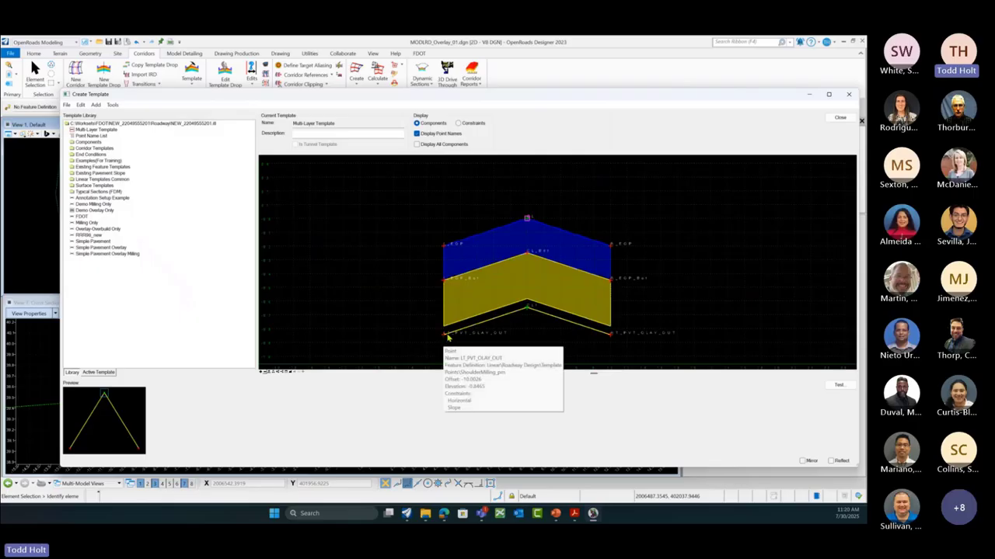
mouse_move(530, 311)
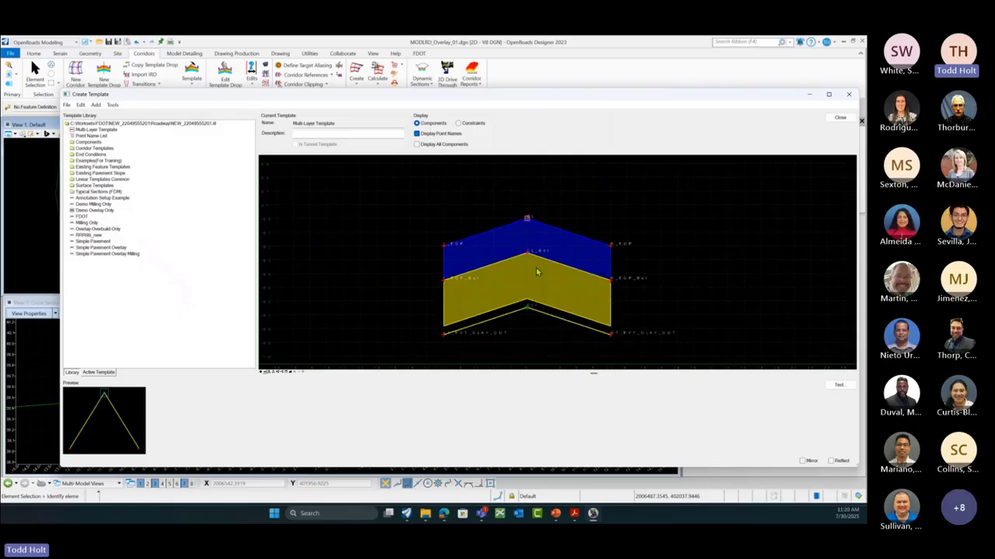
mouse_move(528, 257)
mouse_move(446, 283)
mouse_move(443, 339)
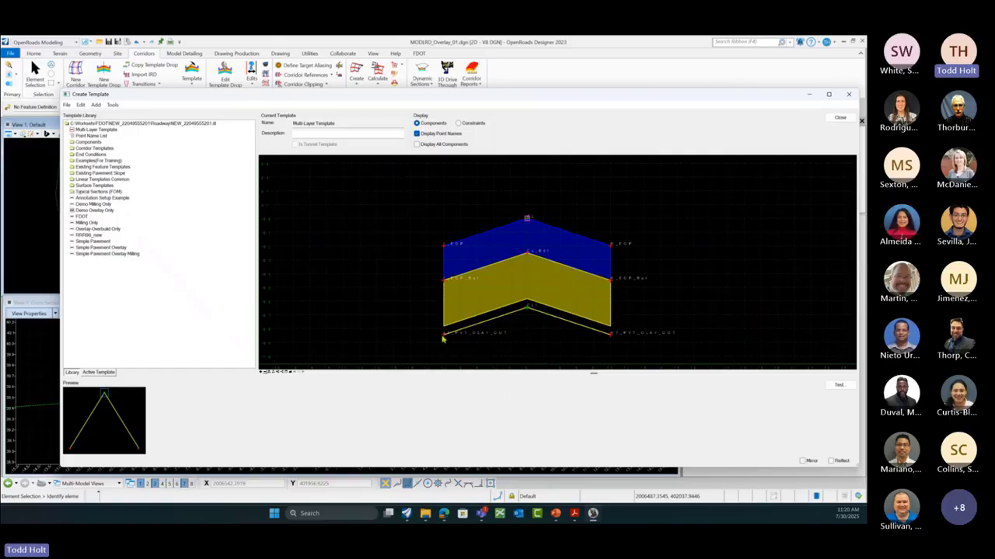
Step: Add a vertical constraint placing CL1 -0.3333 below the apex point
right_click(528, 311)
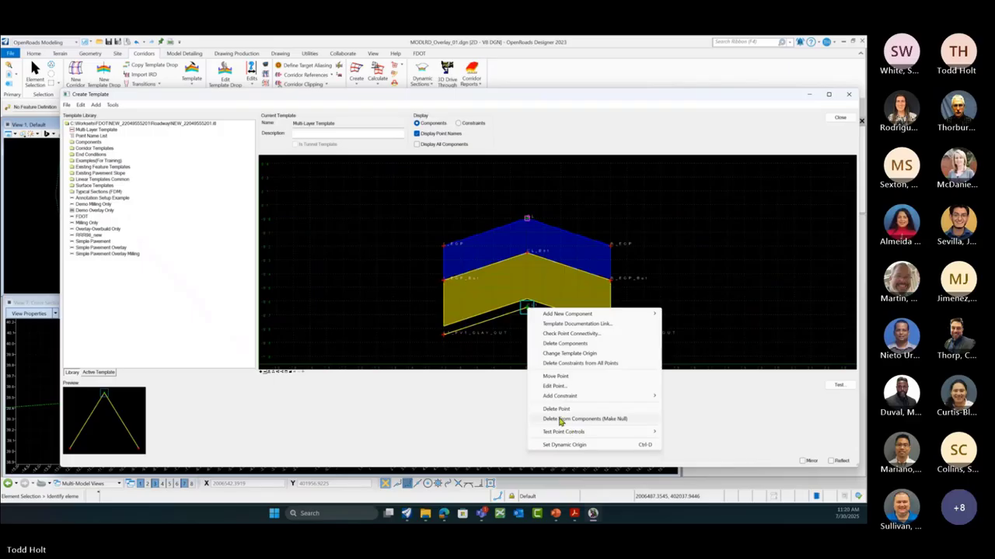
mouse_move(562, 400)
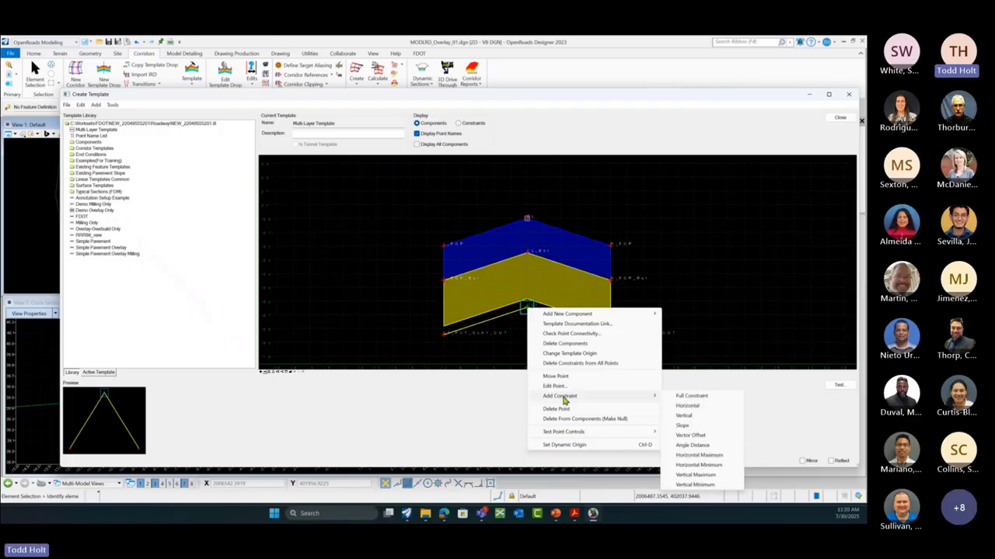
left_click(687, 417)
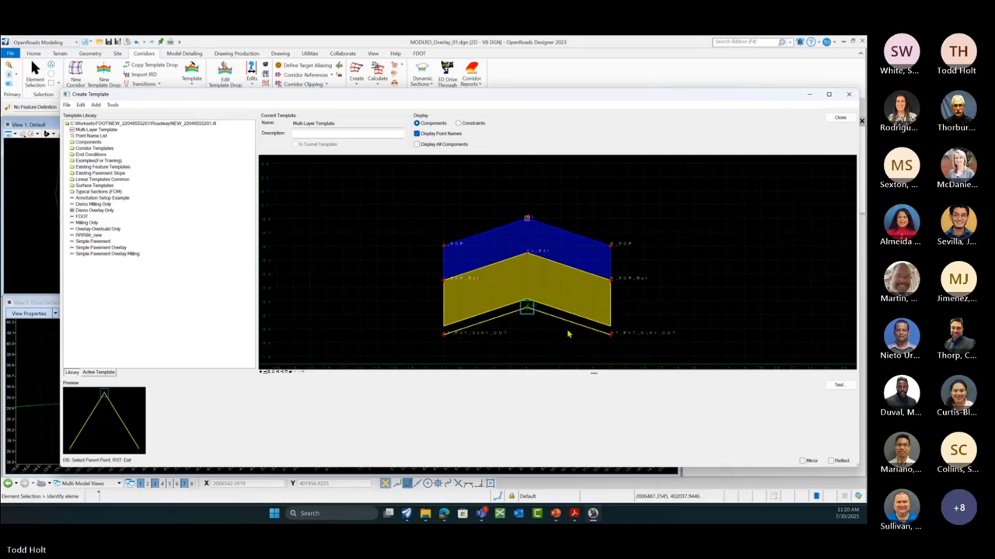
left_click(527, 257)
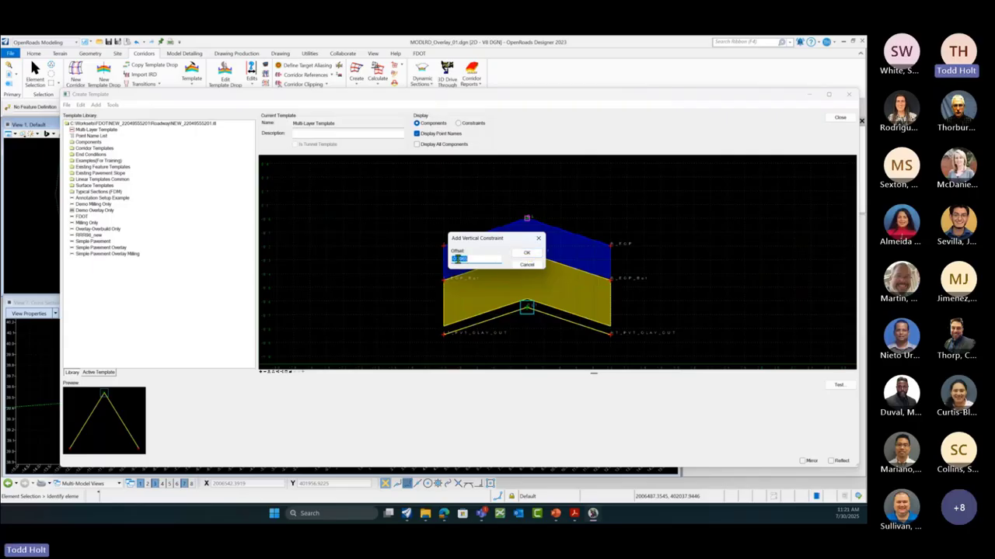
left_click_drag(459, 261, 474, 261)
type("3333")
left_click(525, 254)
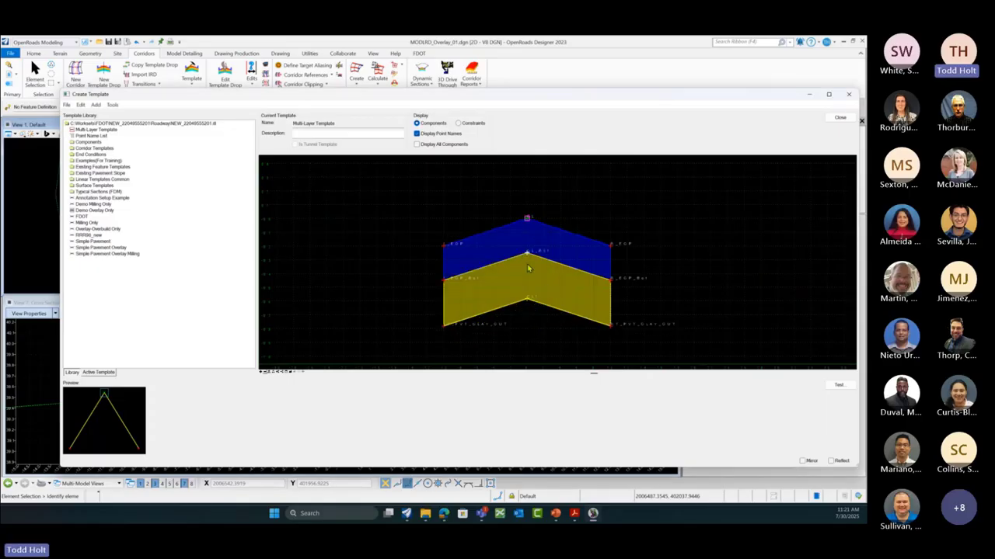
mouse_move(527, 305)
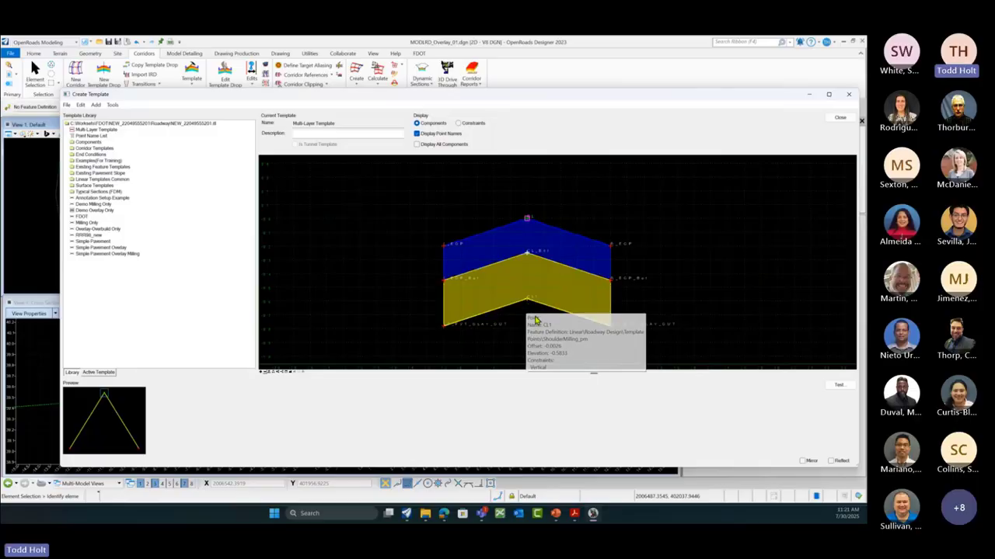
Step: Give RT_PVT_OLAY_OUT a vertical constraint of -0.3333 from parent R_EOP_Bot and apply it
mouse_move(611, 331)
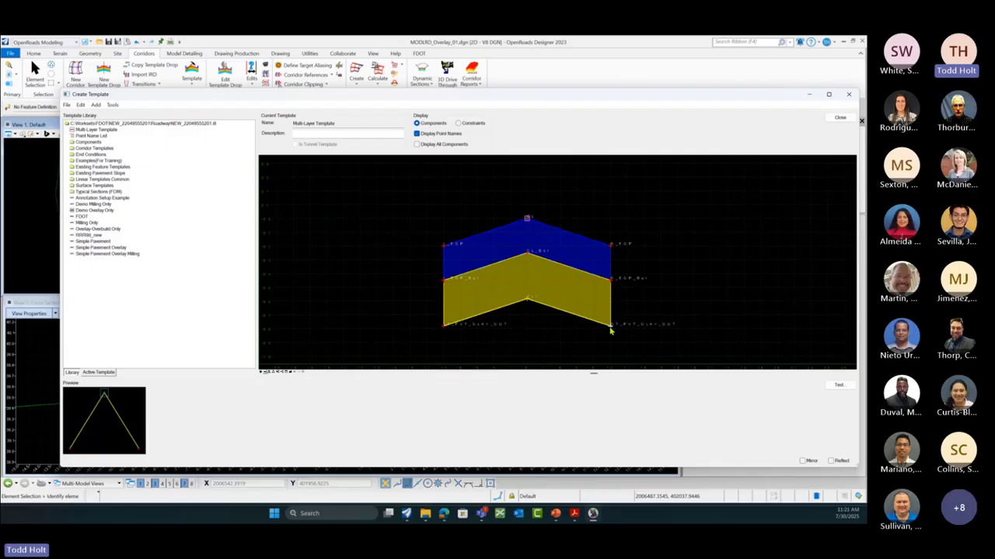
double_click(611, 331)
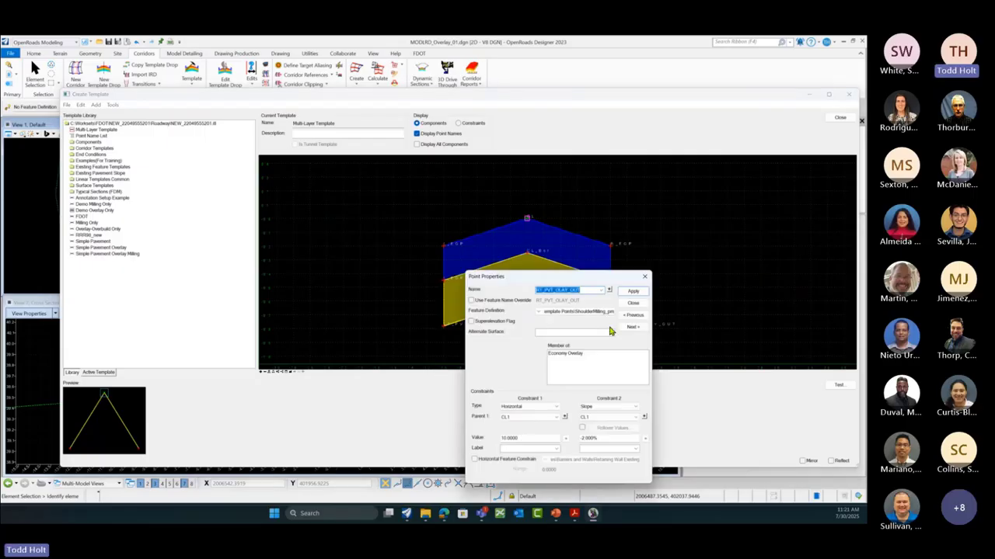
left_click_drag(579, 276, 745, 210)
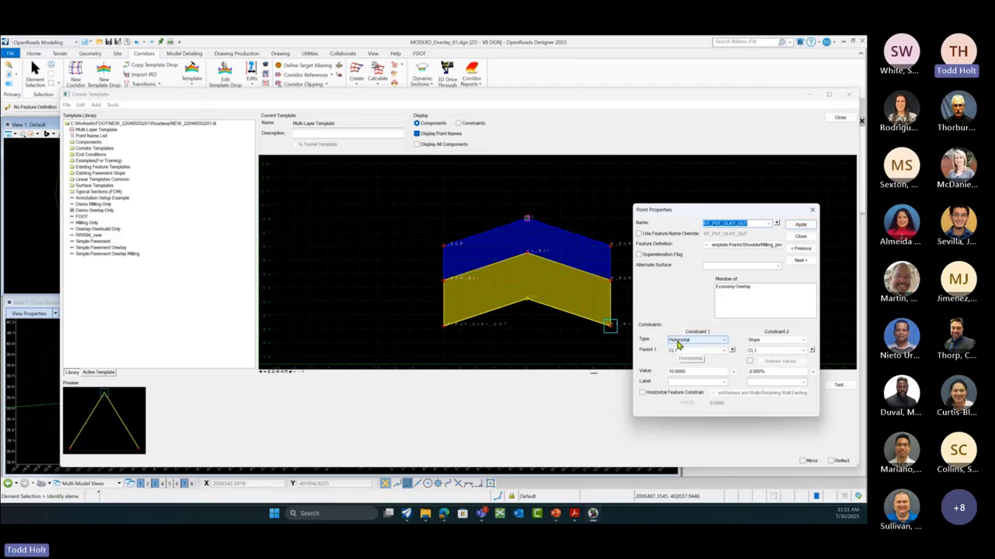
left_click(718, 343)
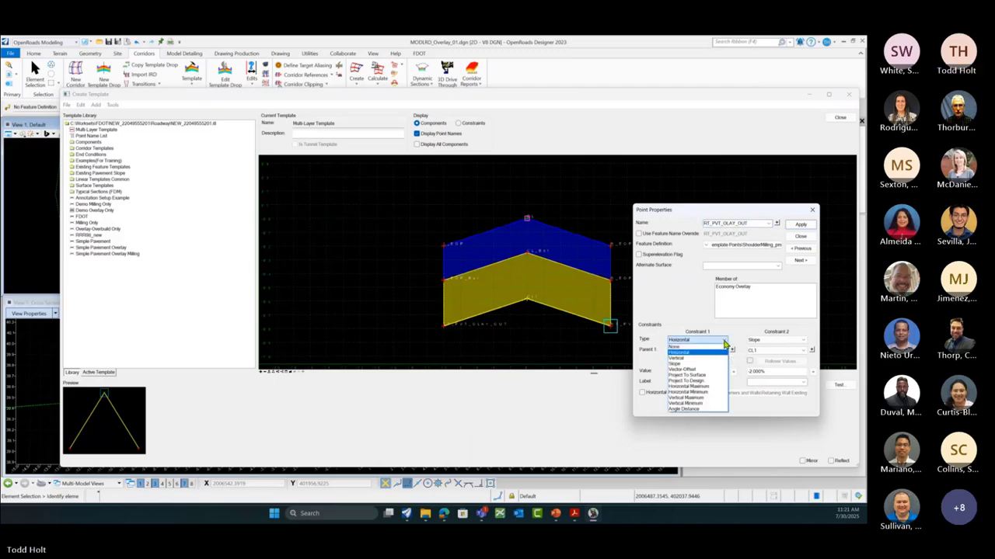
left_click(687, 359)
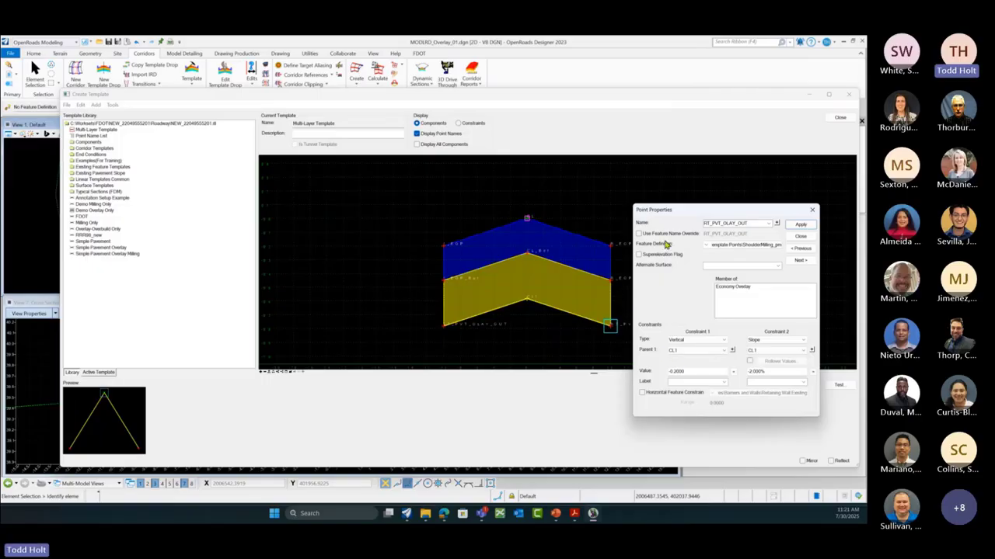
left_click_drag(685, 213, 726, 204)
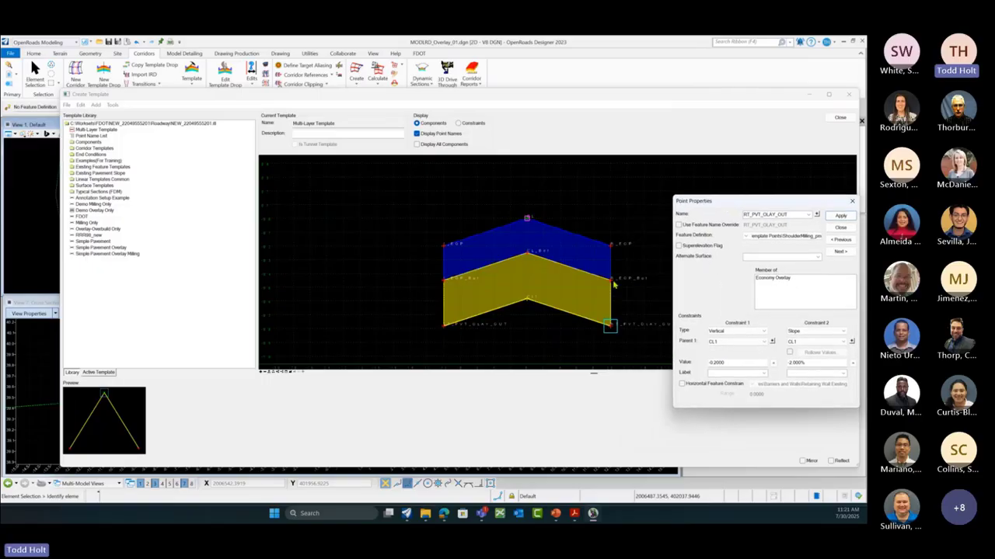
left_click(766, 344)
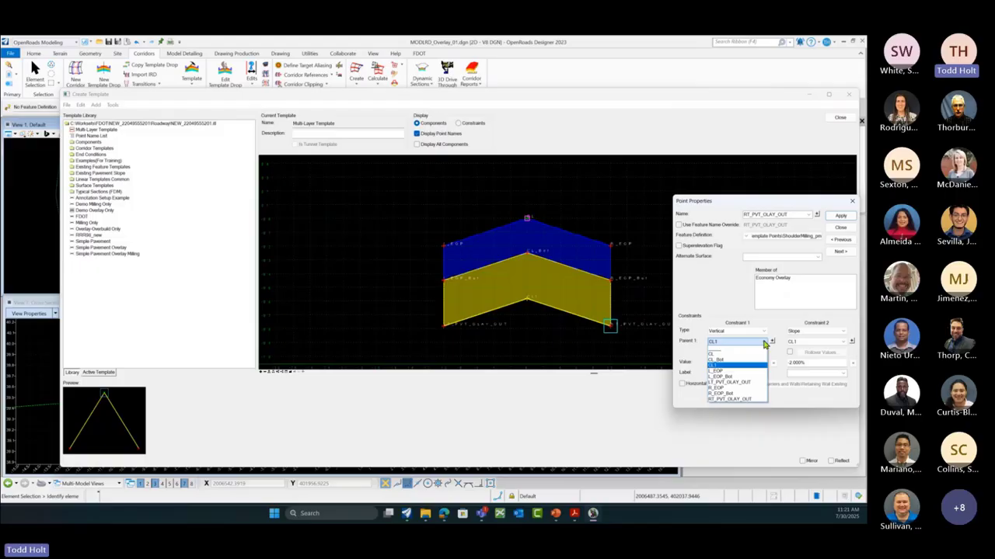
left_click(734, 395)
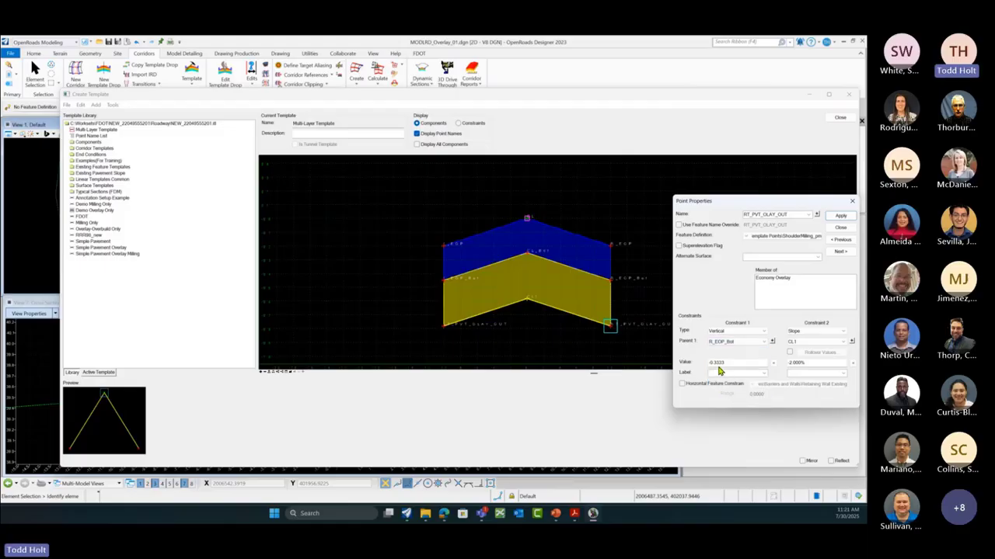
left_click(841, 216)
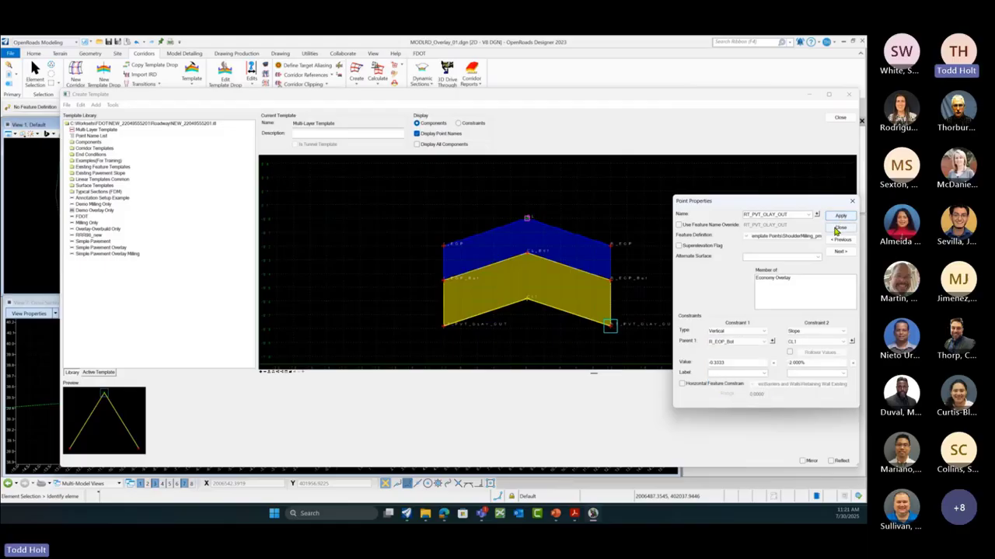
mouse_move(446, 330)
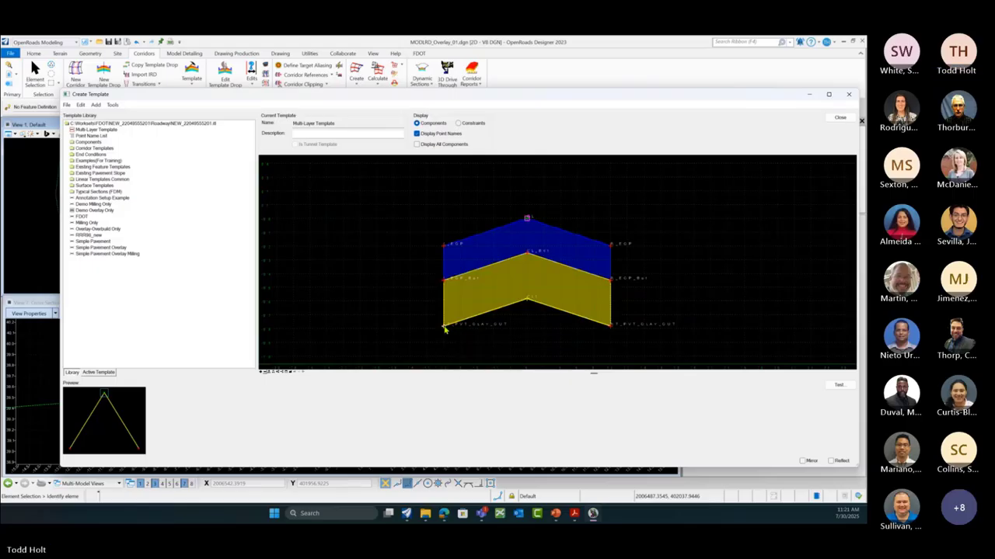
Step: Constrain LT_PVT_OLAY_OUT vertically -0.3333 below parent L_EOP_Bot, then apply and close
right_click(444, 329)
left_click(432, 333)
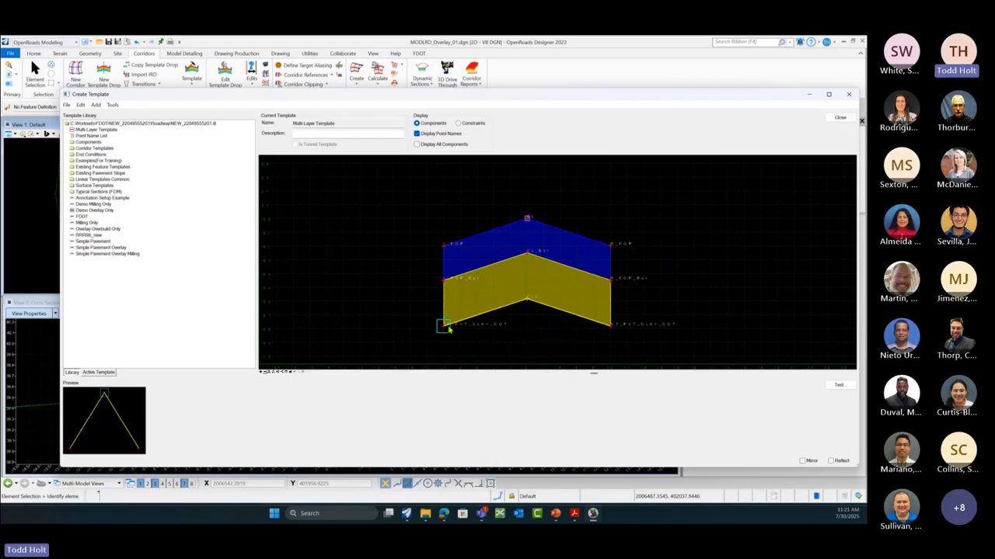
mouse_move(446, 329)
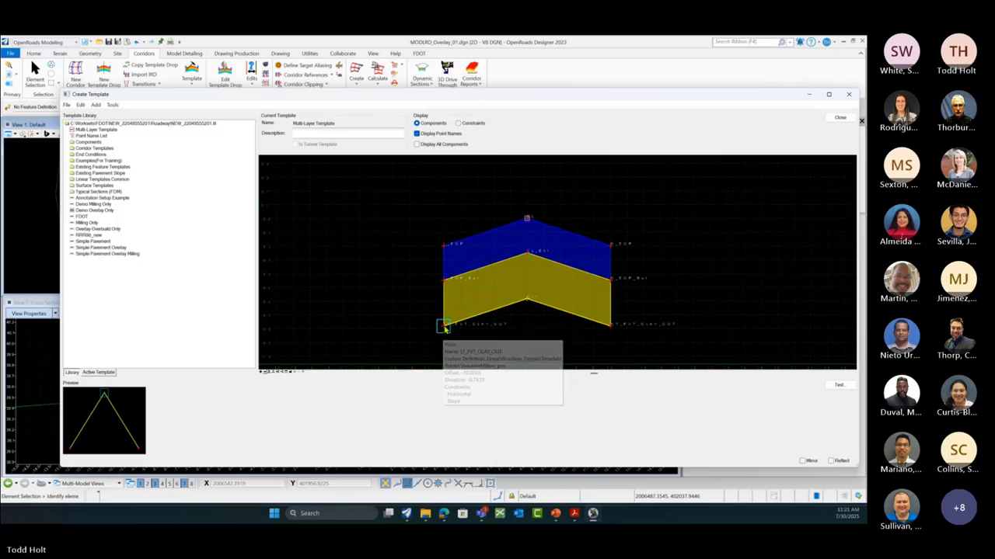
double_click(445, 329)
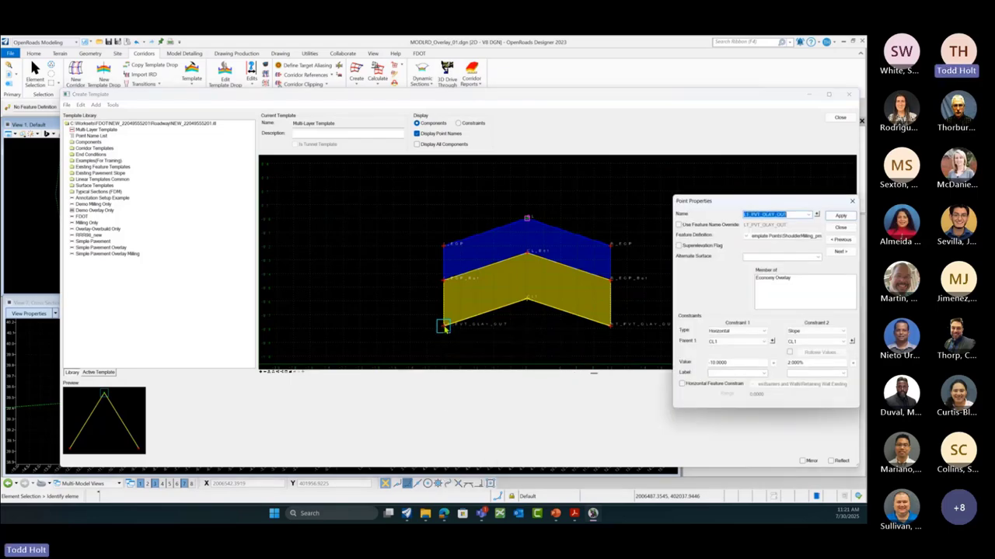
left_click(764, 334)
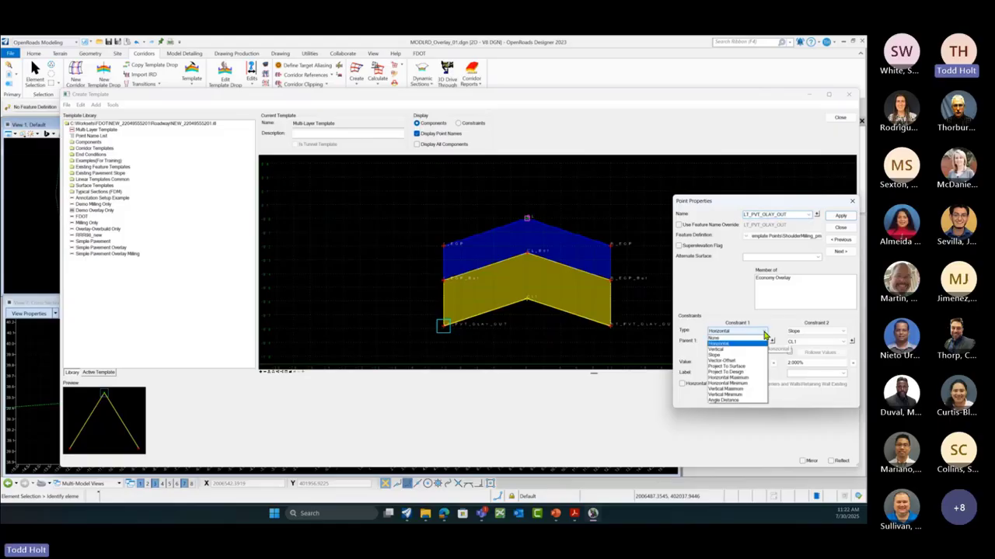
left_click(718, 349)
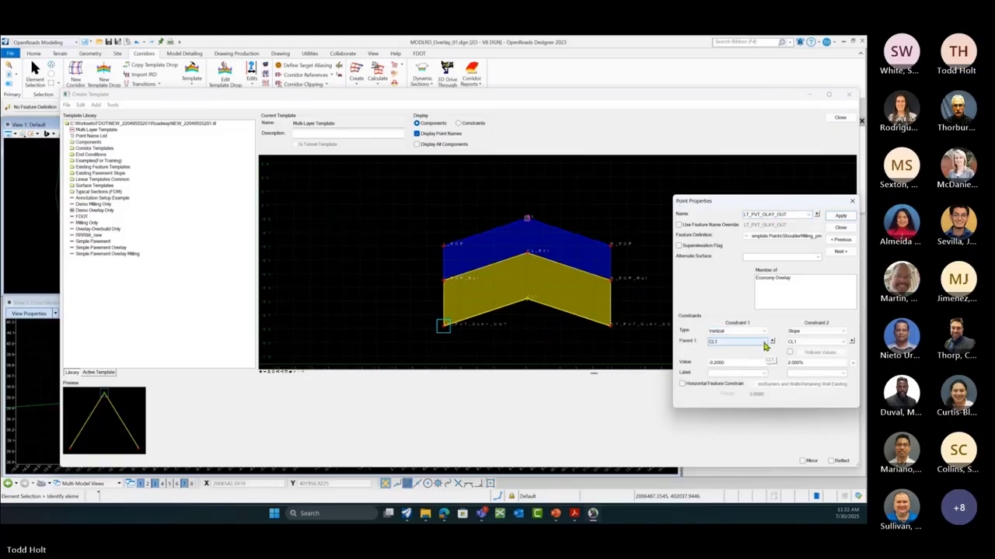
left_click(772, 343)
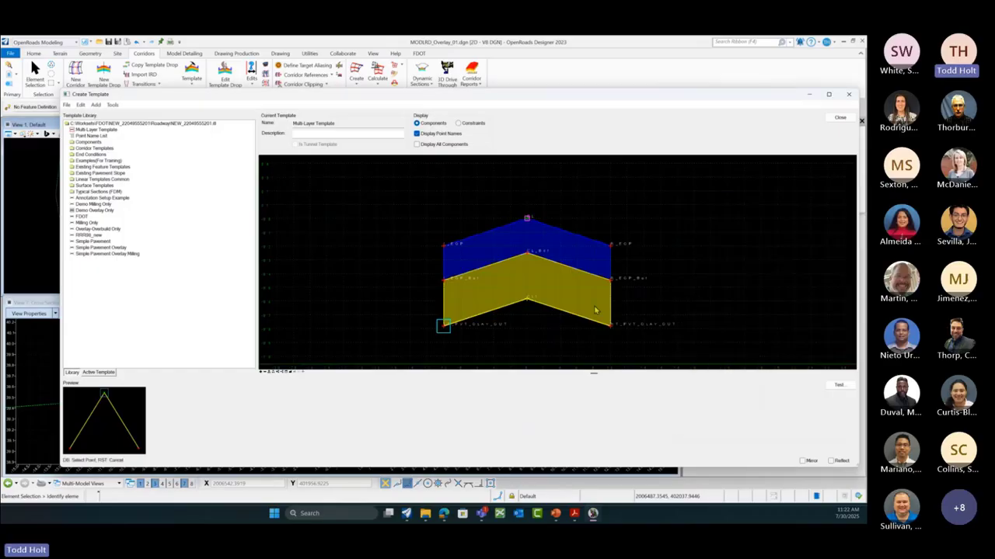
left_click(445, 284)
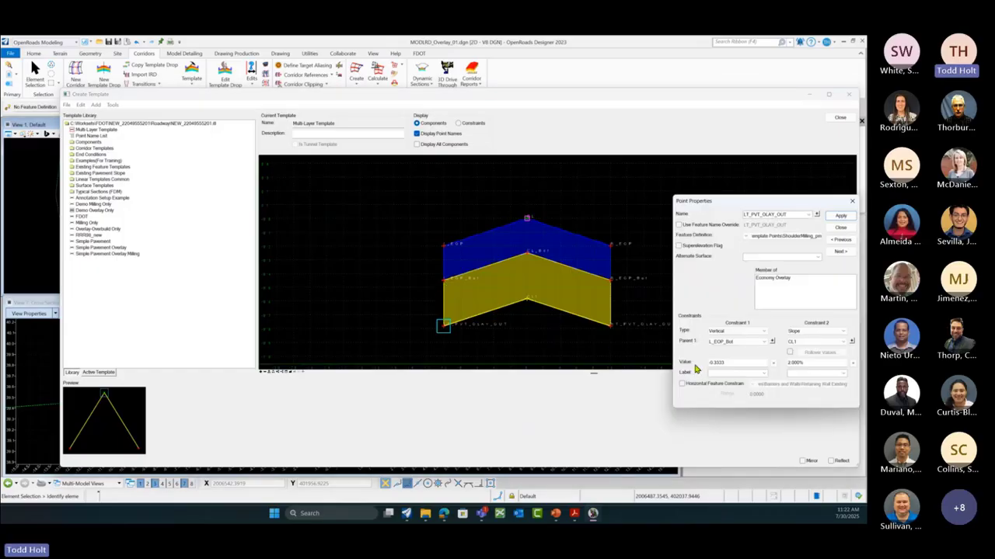
left_click(841, 216)
left_click(840, 227)
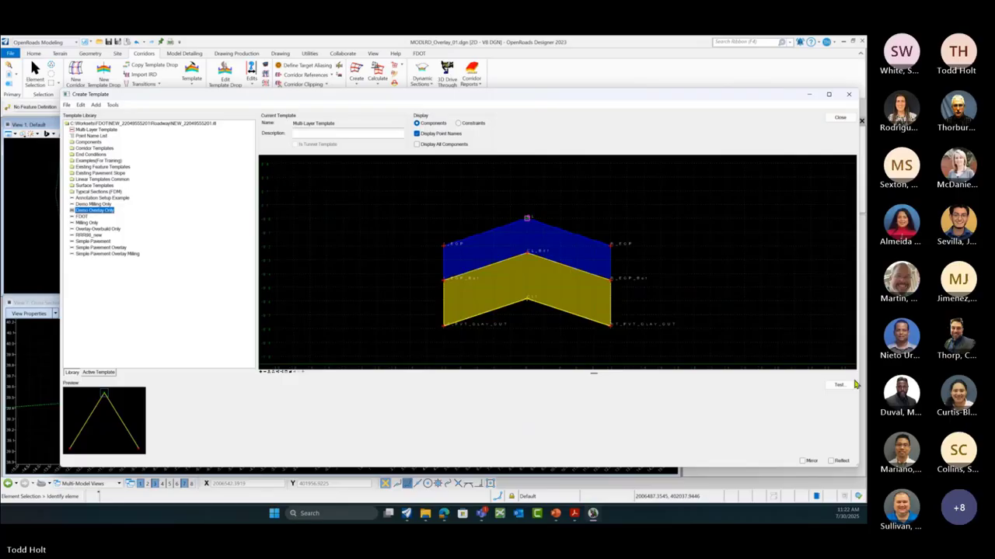
mouse_move(527, 304)
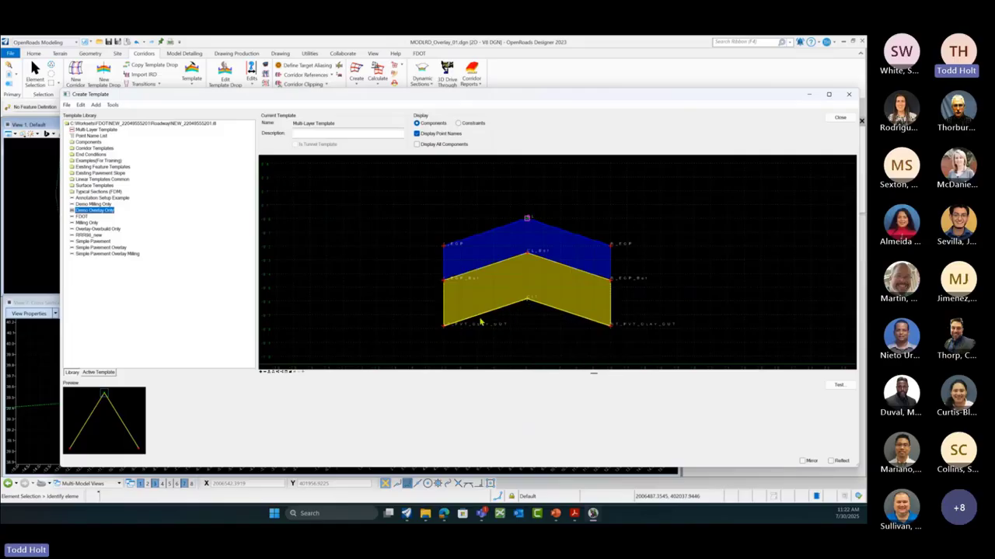
Step: Run Test End Conditions on the overlay template and draw a sloped test surface beneath it
mouse_move(480, 322)
left_click(840, 388)
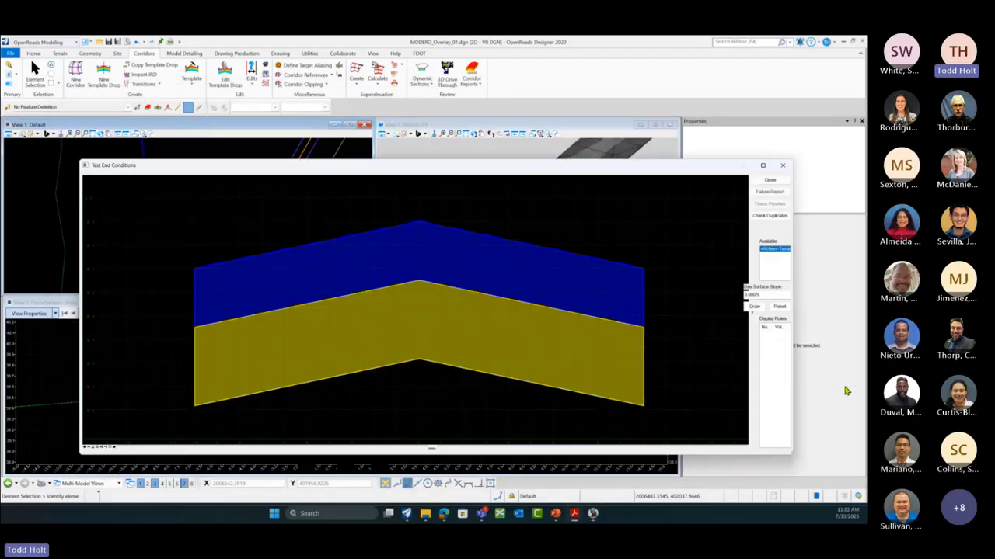
scroll(408, 296, "down", 2)
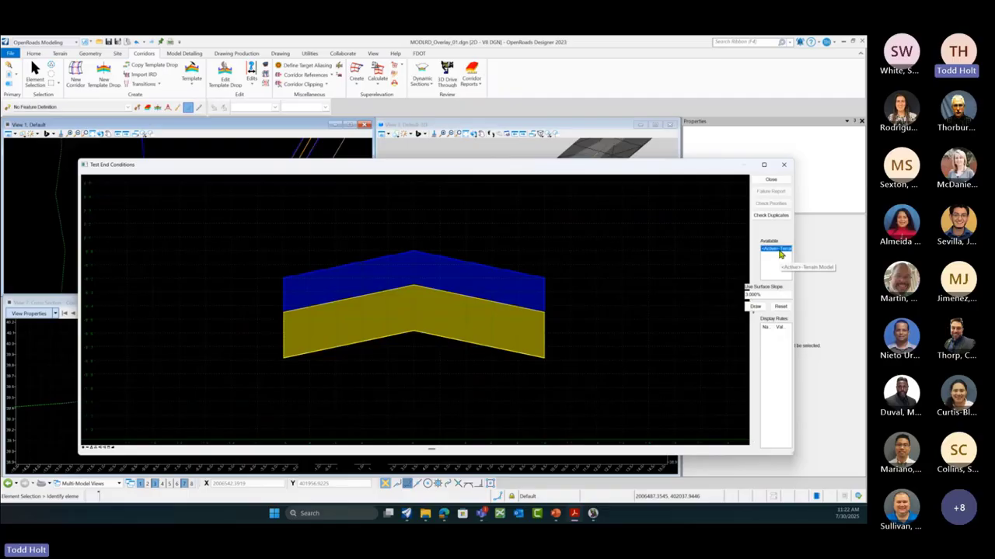
left_click(755, 306)
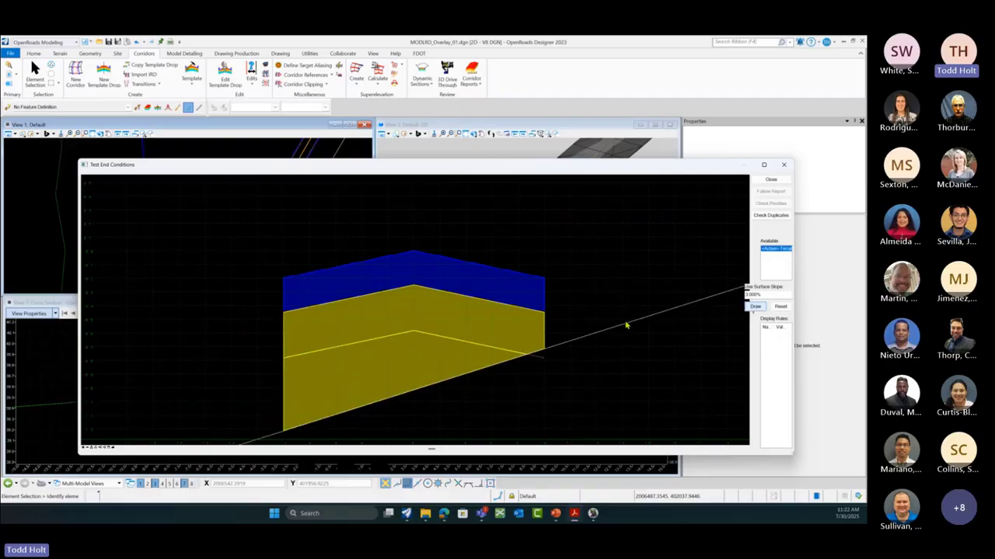
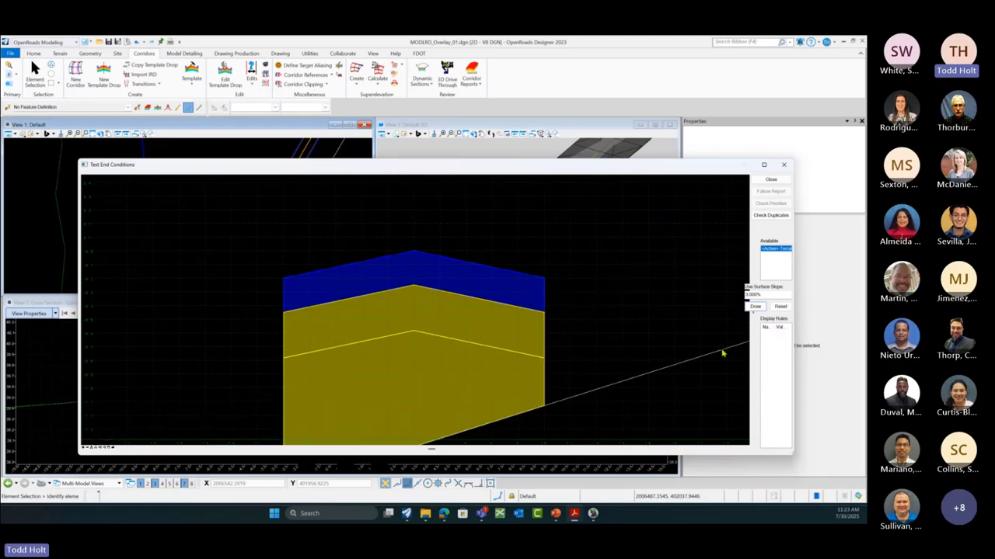
Step: Reset the end-condition test preview and close the Test End Conditions window
left_click(780, 306)
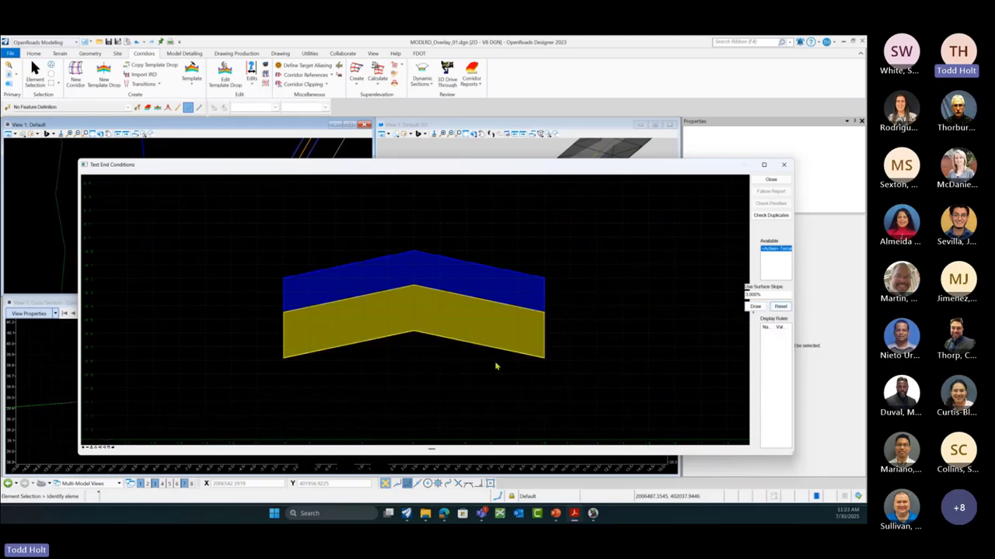
left_click(771, 181)
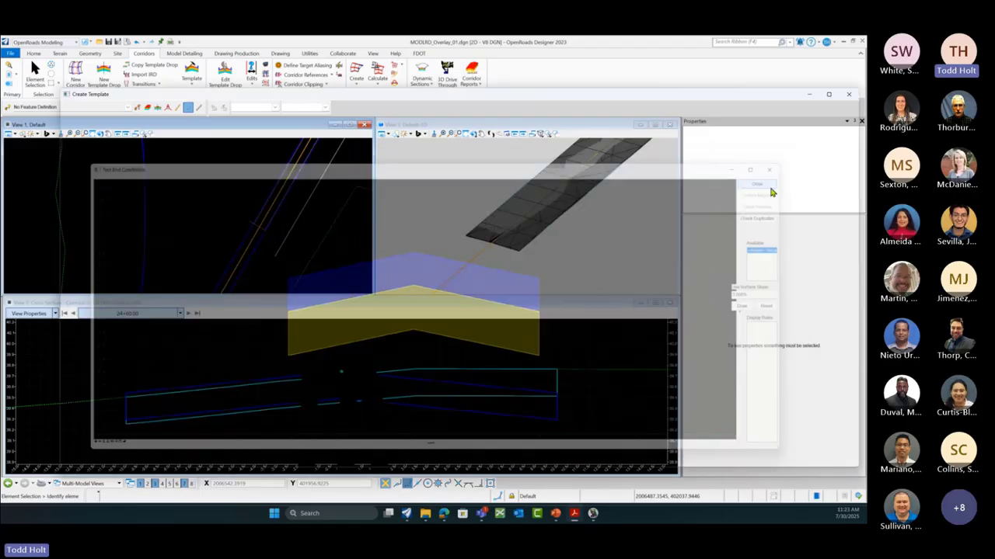
Step: Review the template points, save the template library with File > Save, and close Create Template
mouse_move(528, 302)
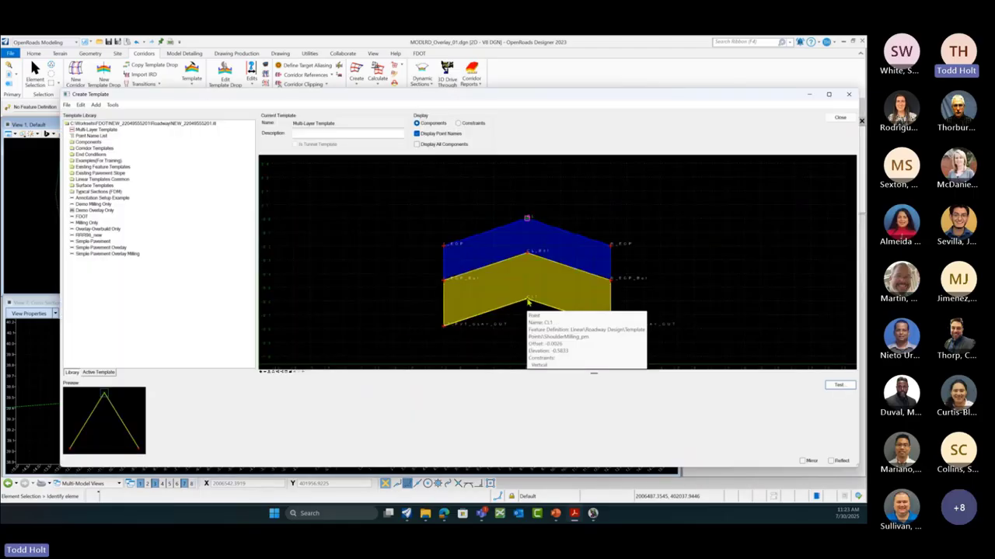
mouse_move(528, 256)
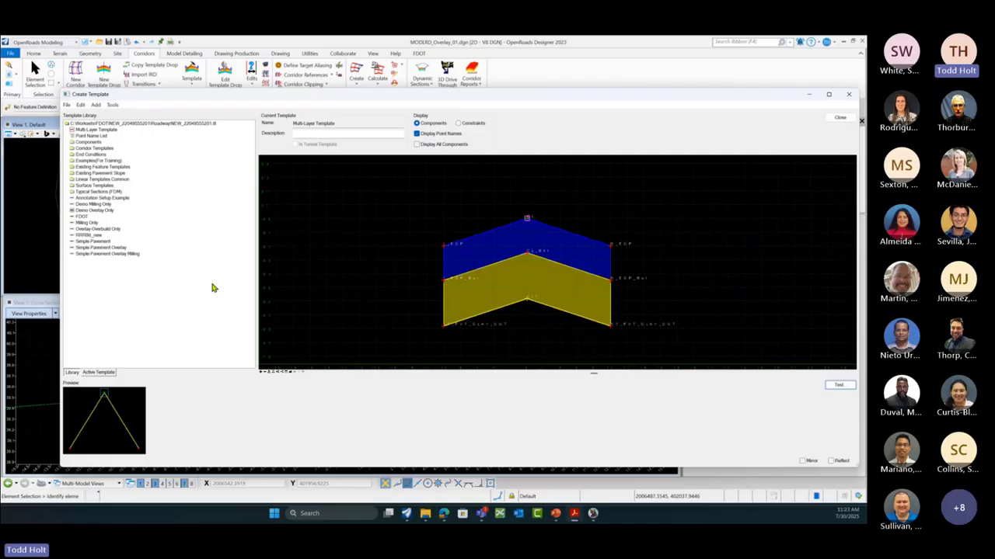
left_click(67, 106)
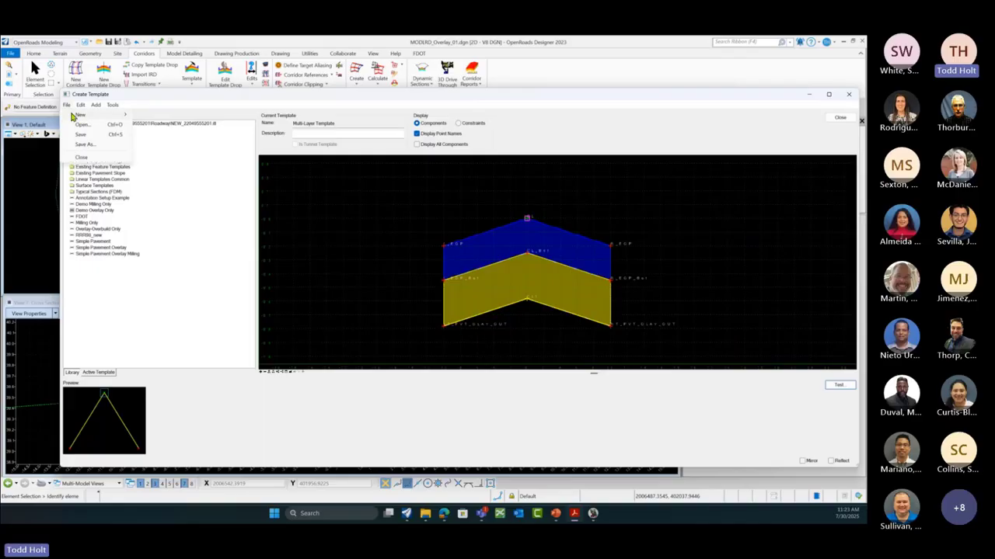
left_click(81, 137)
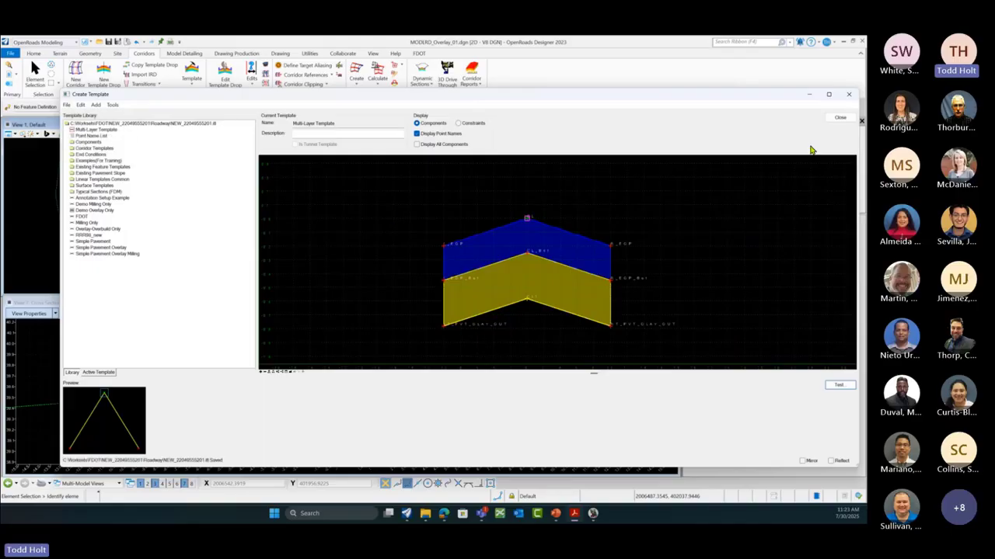
left_click(839, 119)
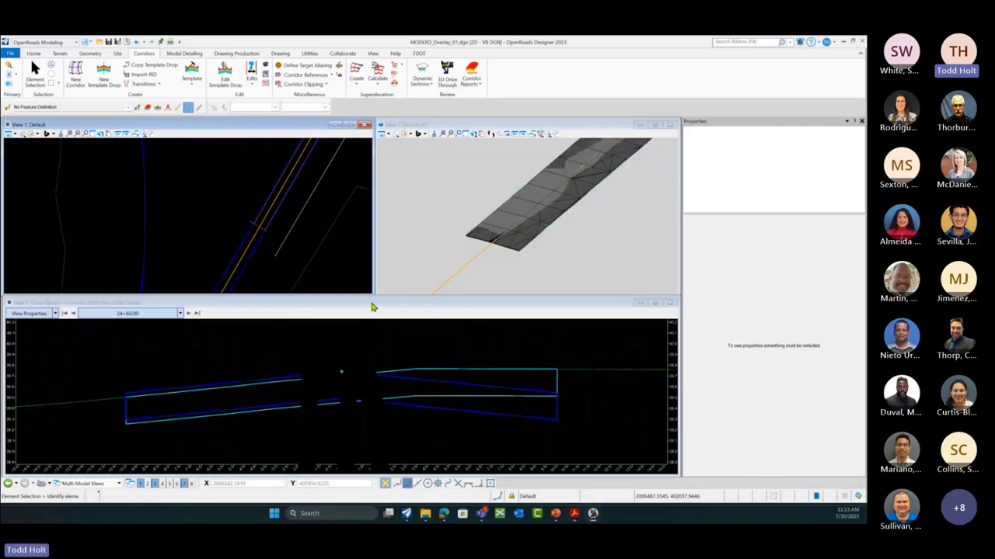
Step: Change the 24+50.00–43+62.35 template drop from Simple Pavement Overlay Milling to Multi-Layer Template
left_click(248, 223)
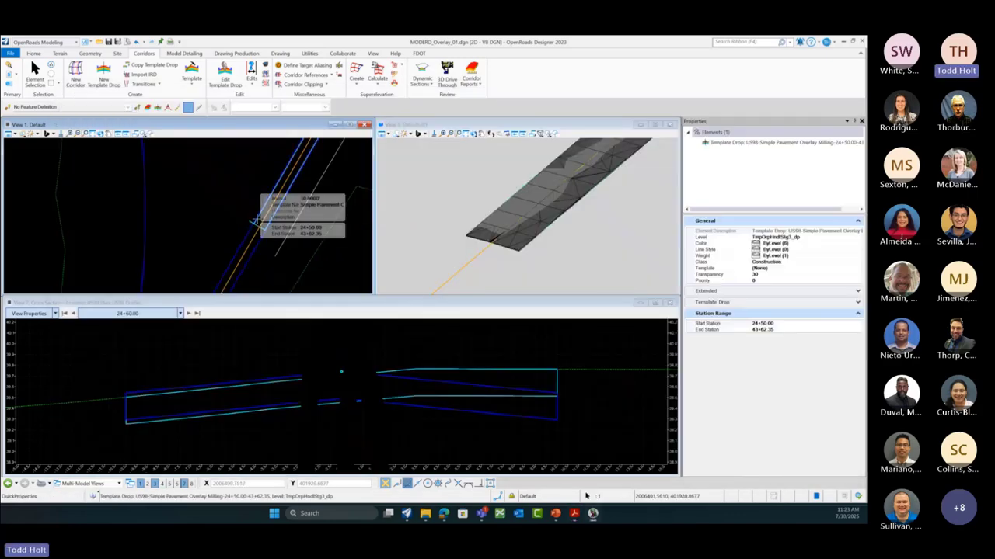
left_click(339, 207)
left_click(339, 207)
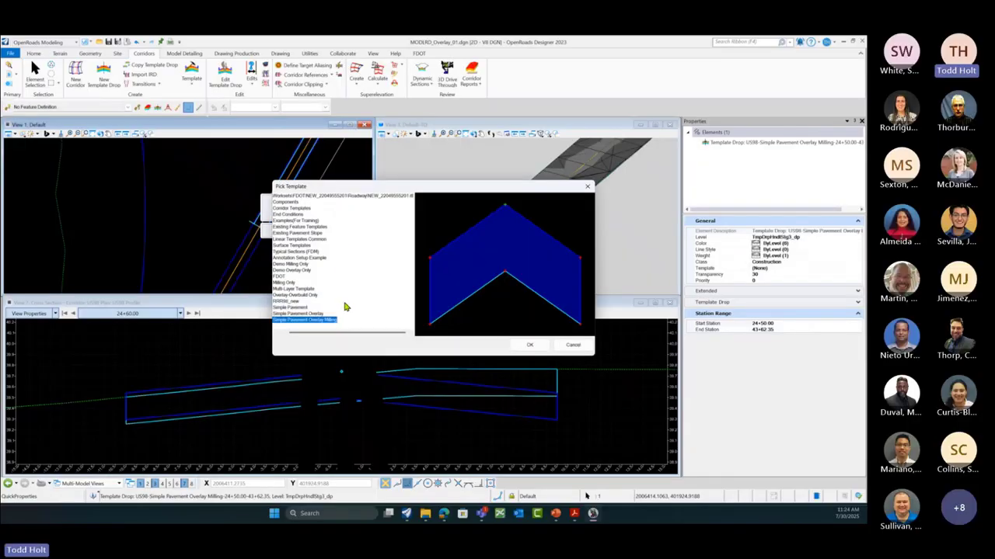
left_click_drag(333, 334, 322, 335)
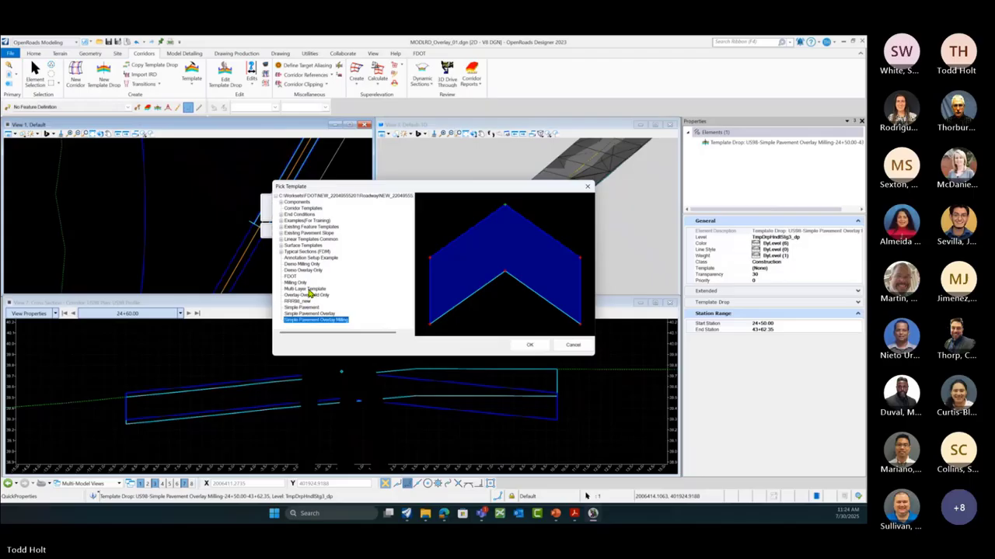
left_click(310, 290)
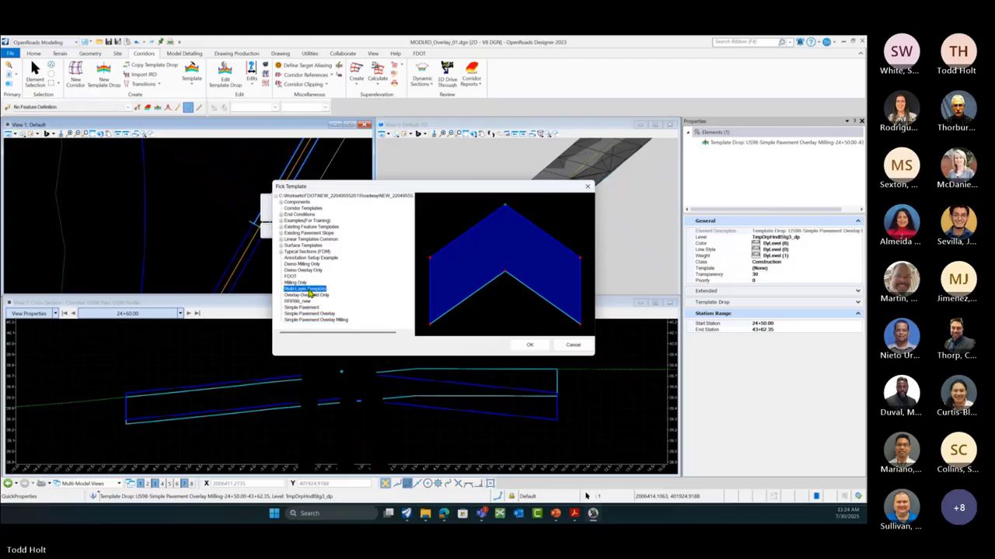
left_click(528, 346)
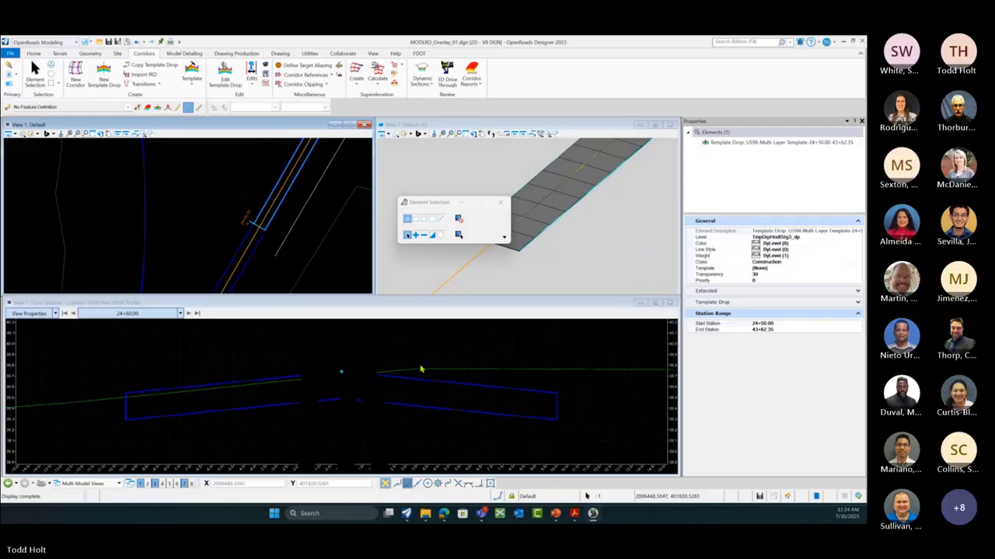
Step: Select corridor US98 and set its Use Active Profile to False
scroll(447, 375, "down", 2)
scroll(450, 377, "down", 1)
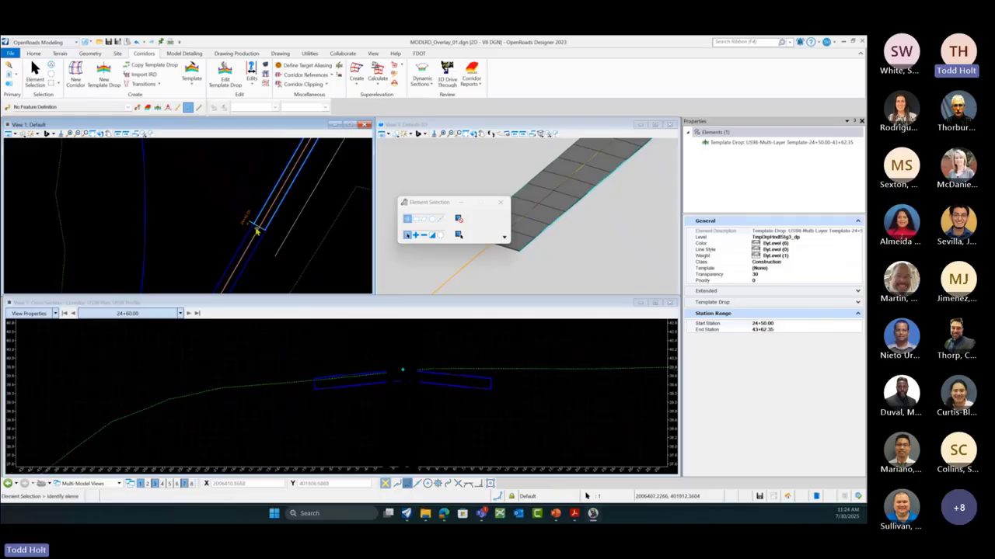
left_click(233, 230)
scroll(238, 225, "up", 2)
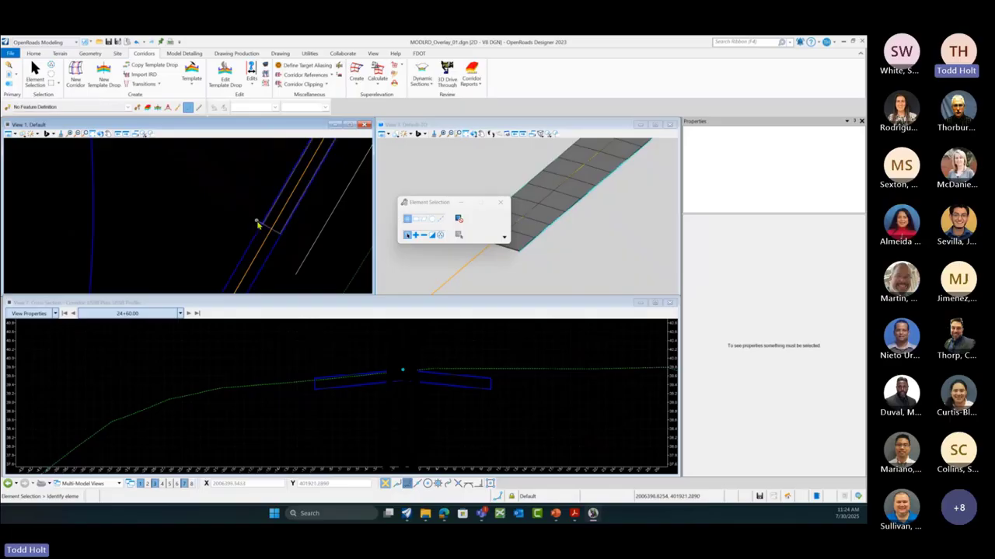
left_click(258, 223)
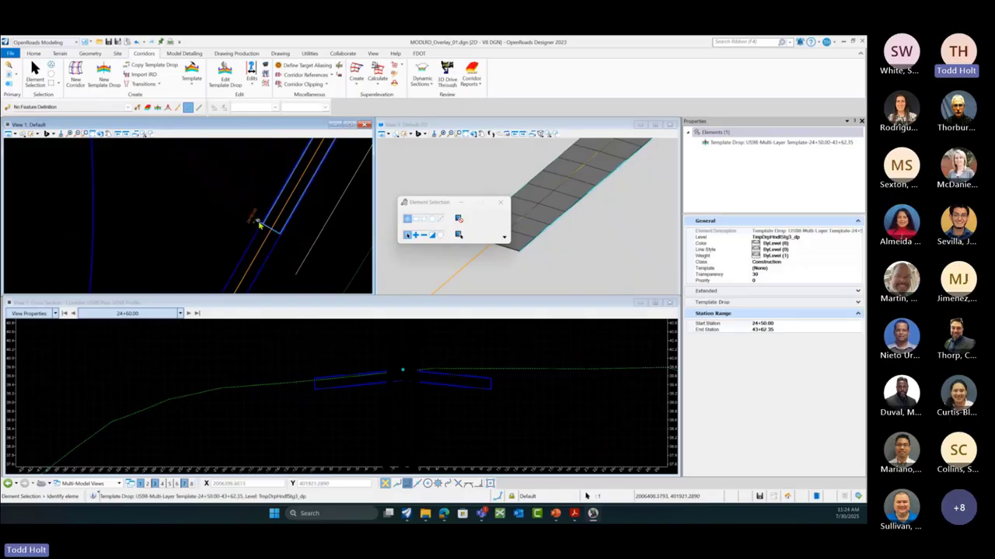
left_click(285, 240)
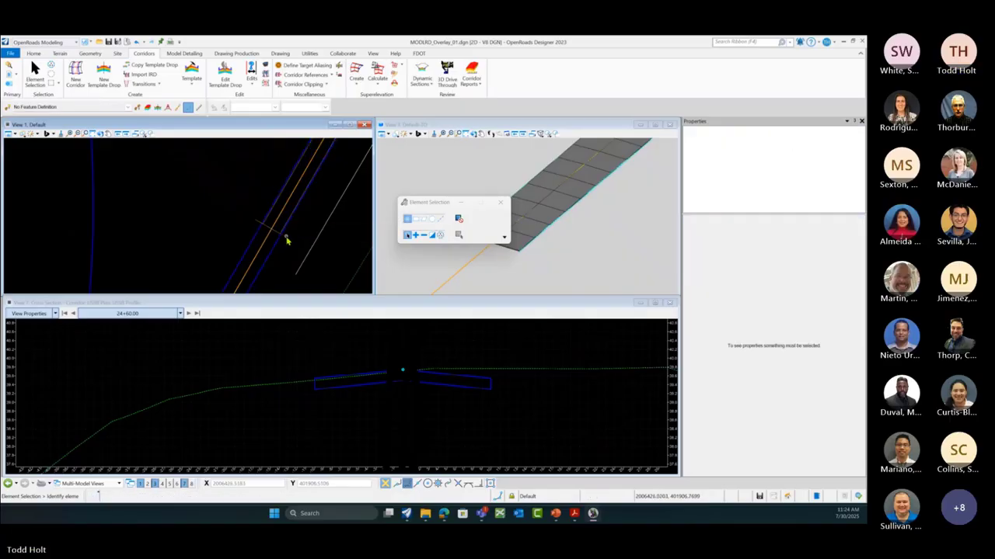
left_click(285, 240)
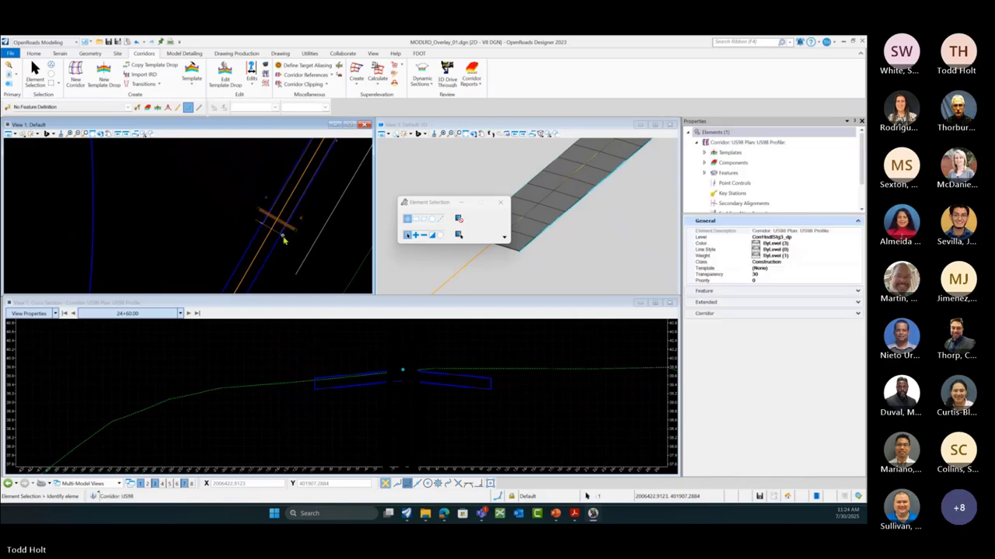
mouse_move(300, 243)
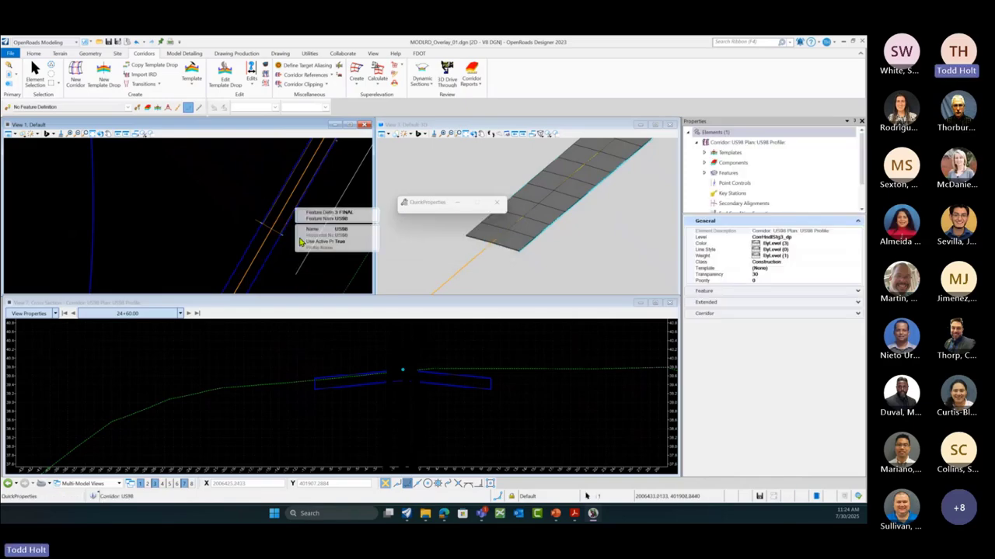
left_click(369, 242)
left_click(374, 242)
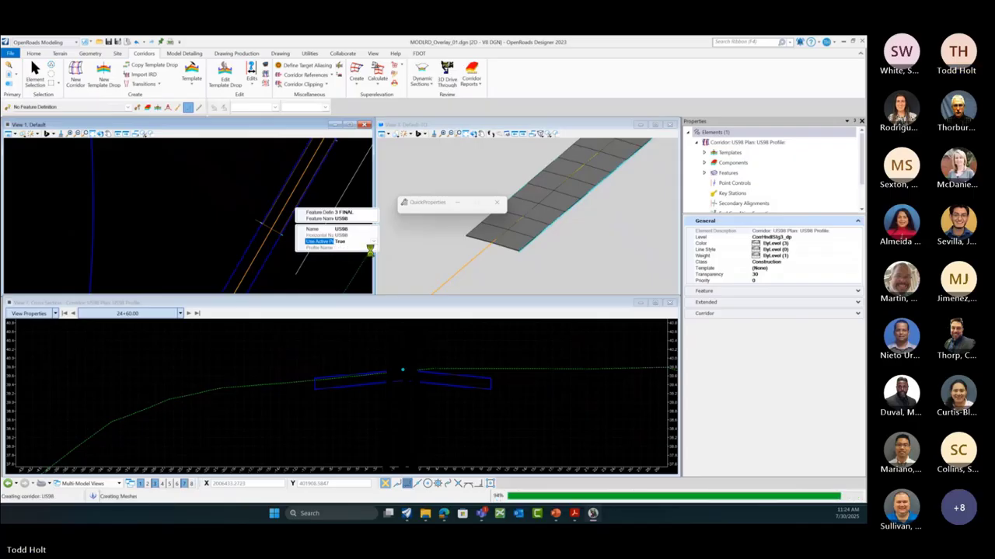
left_click(371, 254)
Step: Check profile BL_ALT in the list, then set Use Active Profile back to True and start Synchronize Template
left_click(373, 250)
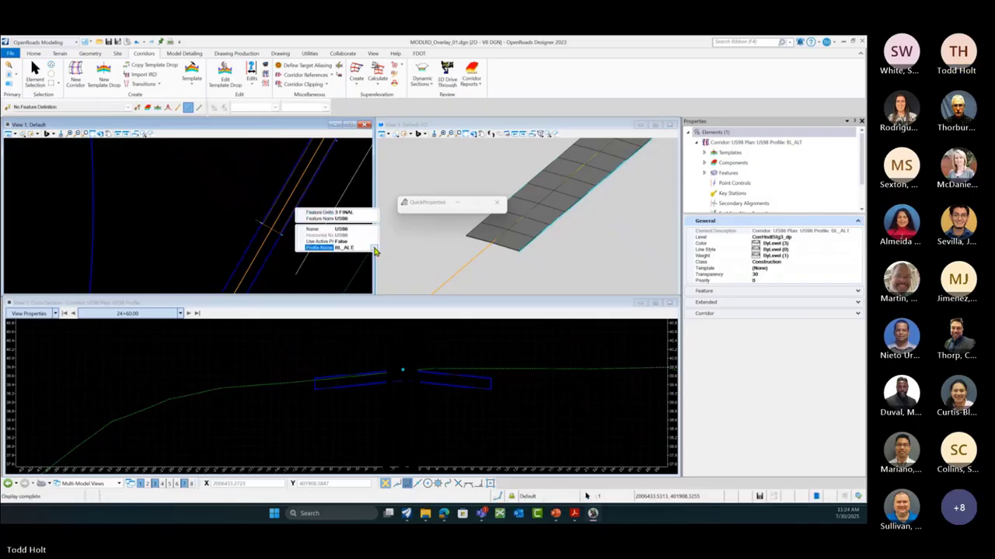
left_click(374, 249)
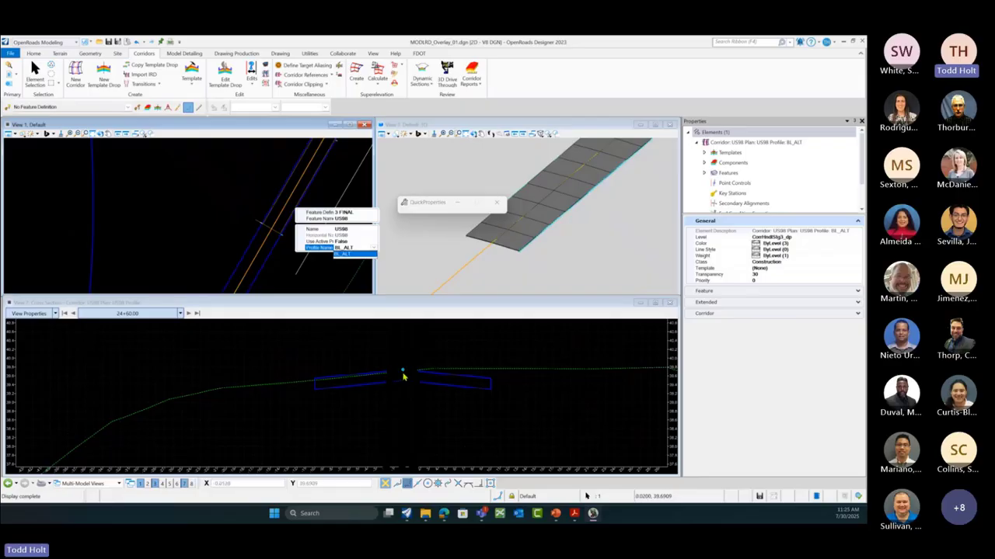
left_click(373, 243)
left_click(373, 242)
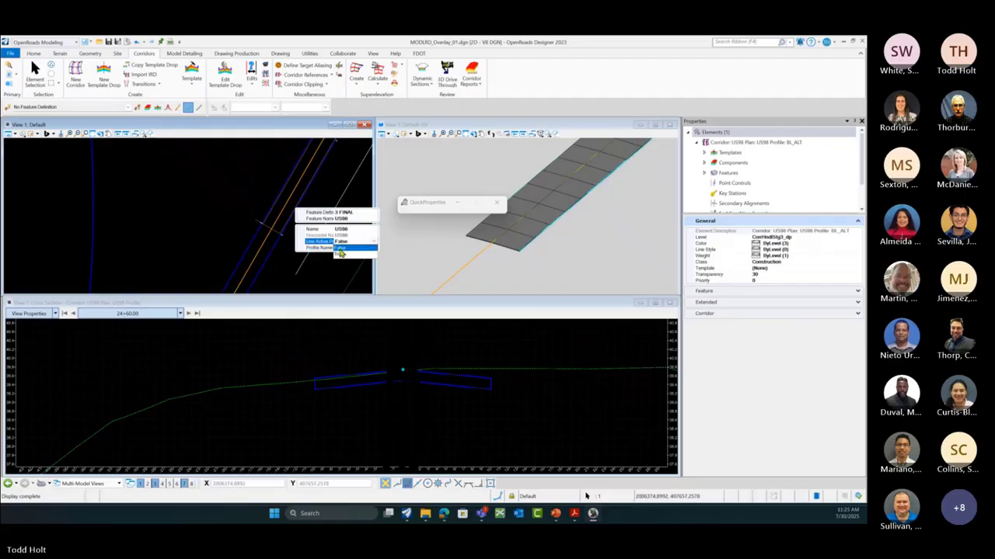
left_click(340, 253)
left_click(273, 264)
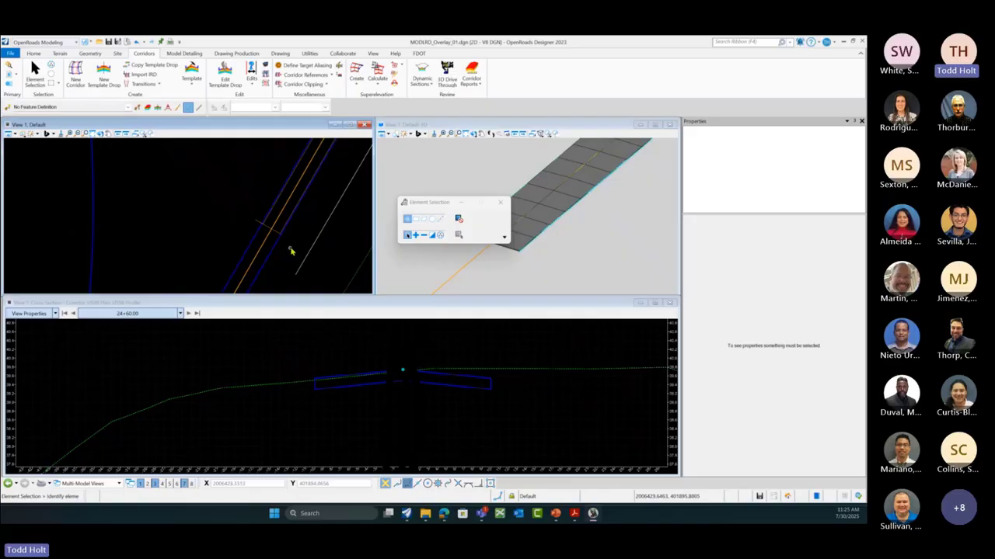
left_click(340, 68)
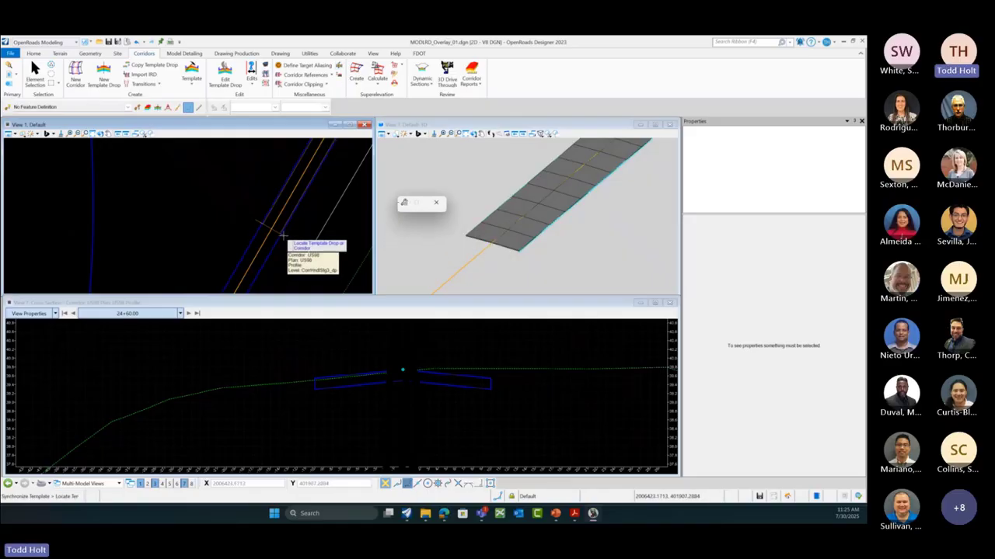
Step: Step the cross section from station 24+80.00 through 25+60.00 and 26+30.00 to 26+70.00
left_click(189, 313)
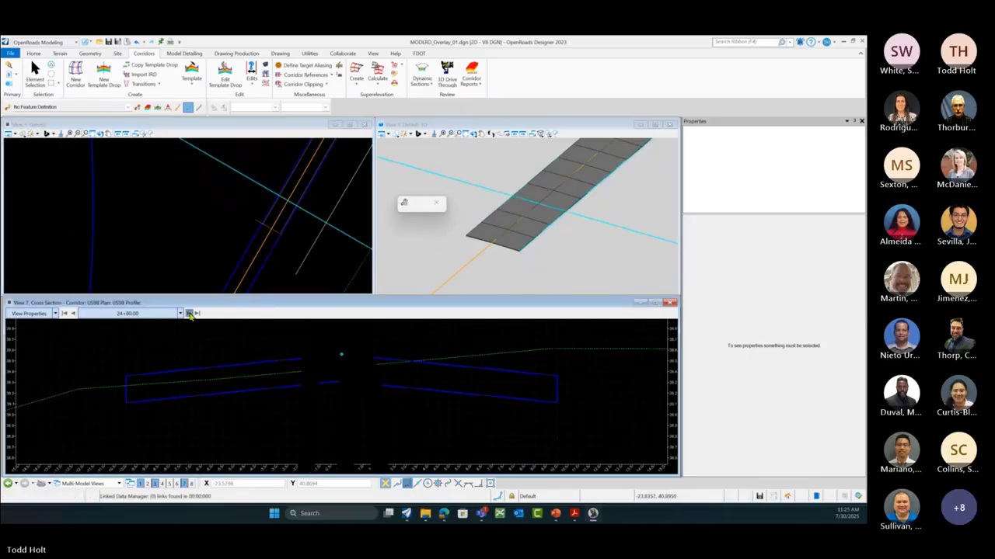
left_click(189, 314)
left_click(190, 314)
left_click(190, 314)
left_click(189, 314)
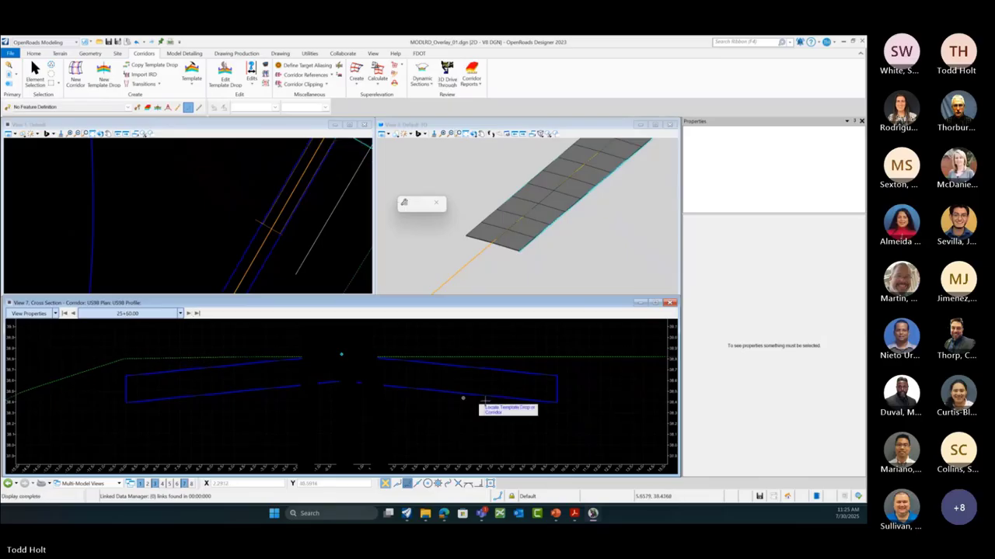
scroll(550, 398, "down", 4)
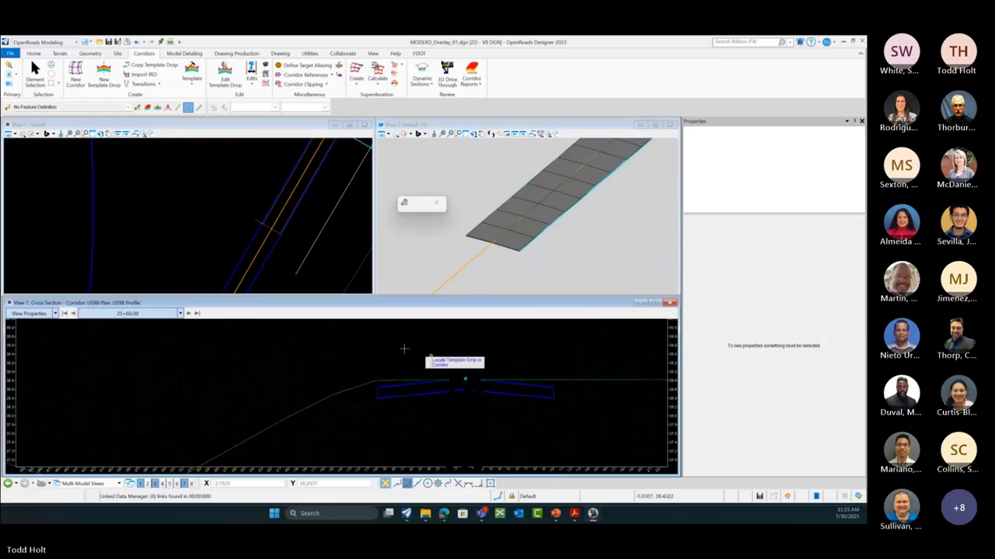
left_click(189, 314)
left_click(190, 314)
left_click(190, 314)
left_click(190, 313)
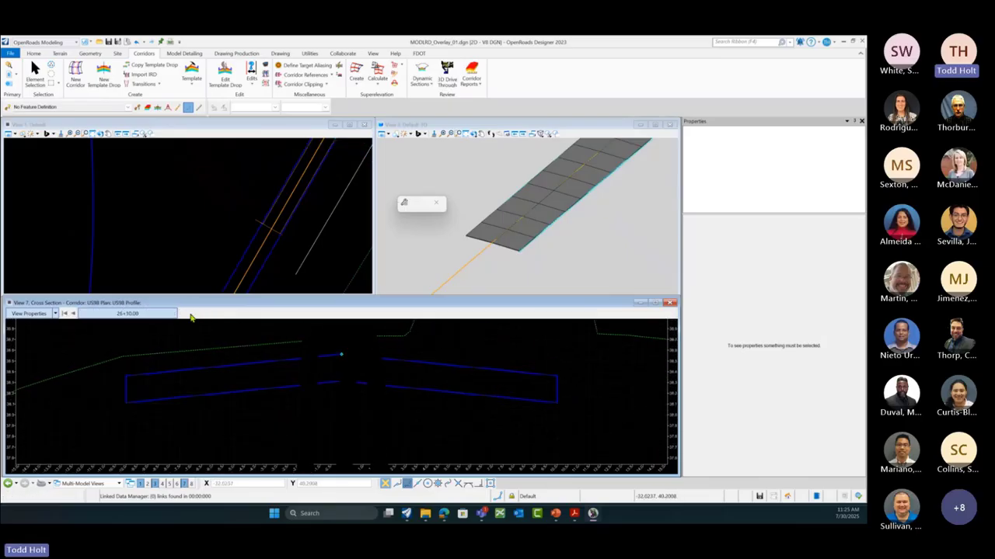
left_click(189, 314)
left_click(190, 314)
left_click(189, 314)
left_click(190, 314)
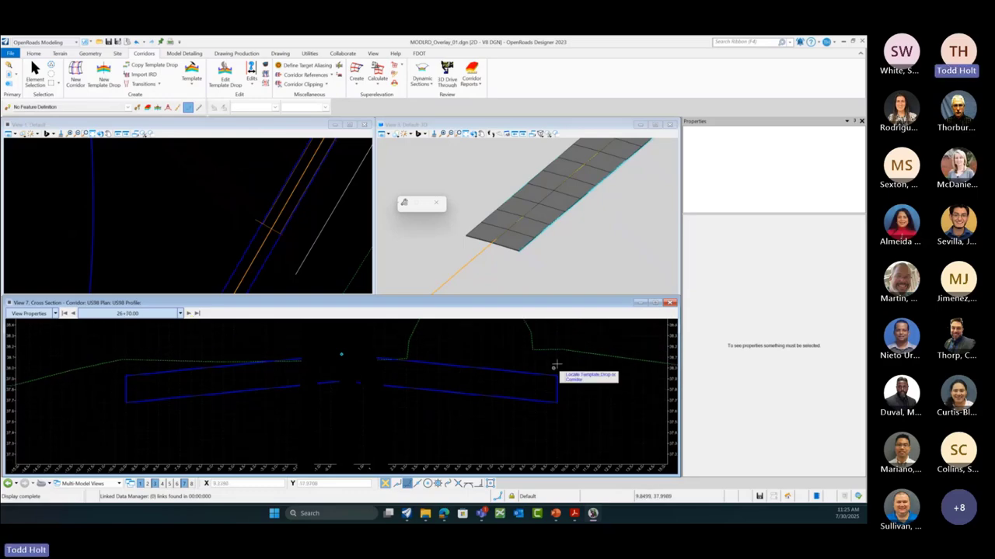
Step: End the corridor locate command and make View 1 the active view
key("Escape")
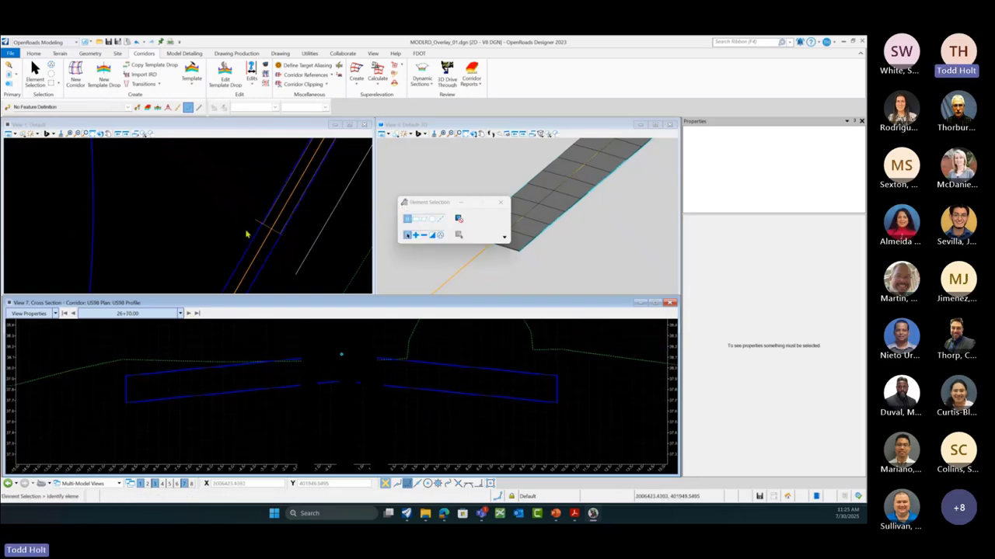
scroll(254, 228, "up", 2)
left_click(242, 208)
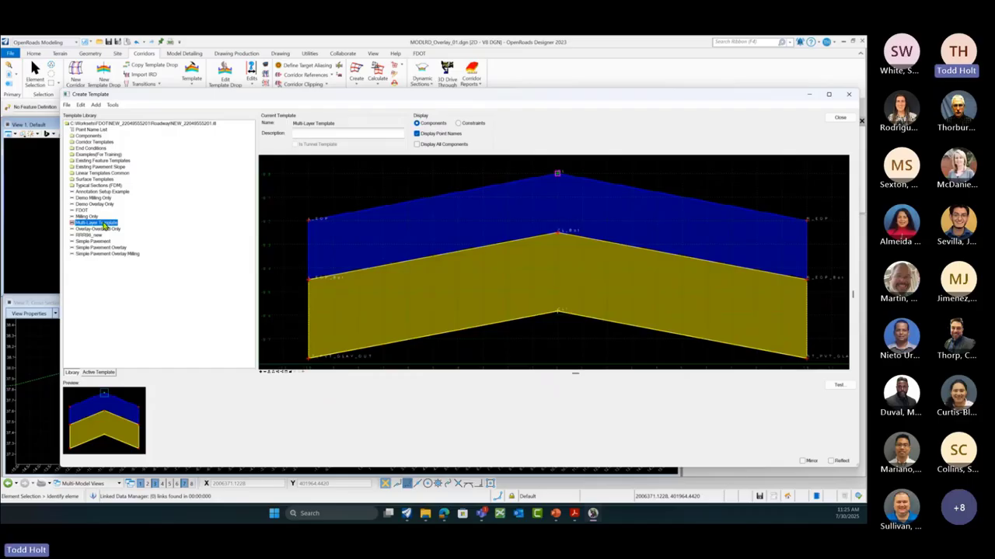
Step: Check points CL and CL_Bot, preview the Milling Only template, and zoom out the template view
mouse_move(558, 174)
mouse_move(559, 236)
left_click(86, 217)
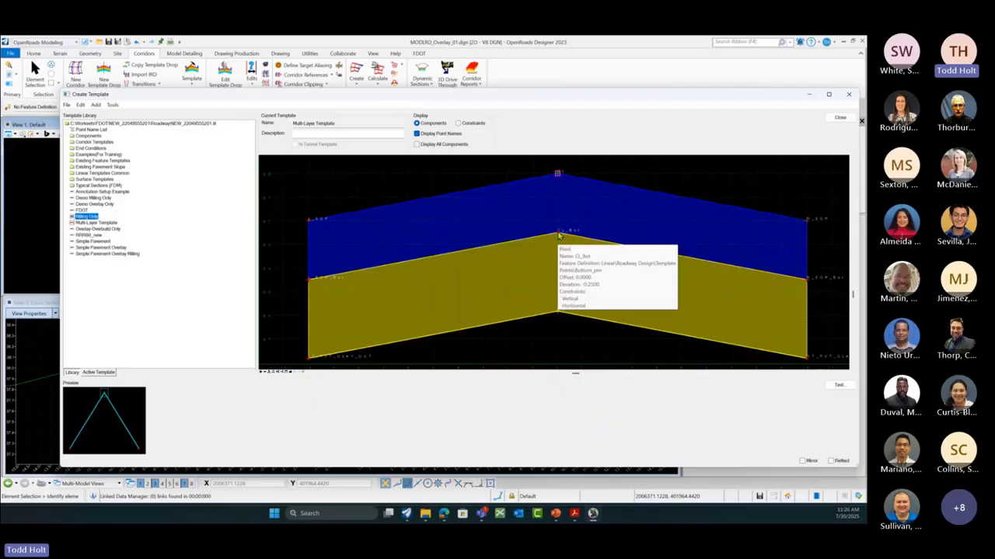
scroll(559, 235, "down", 2)
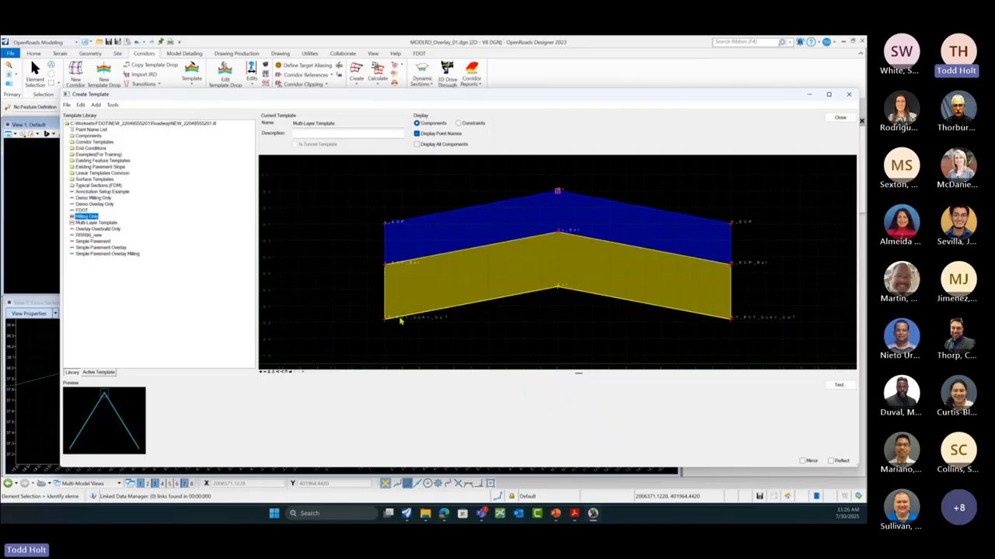
mouse_move(400, 321)
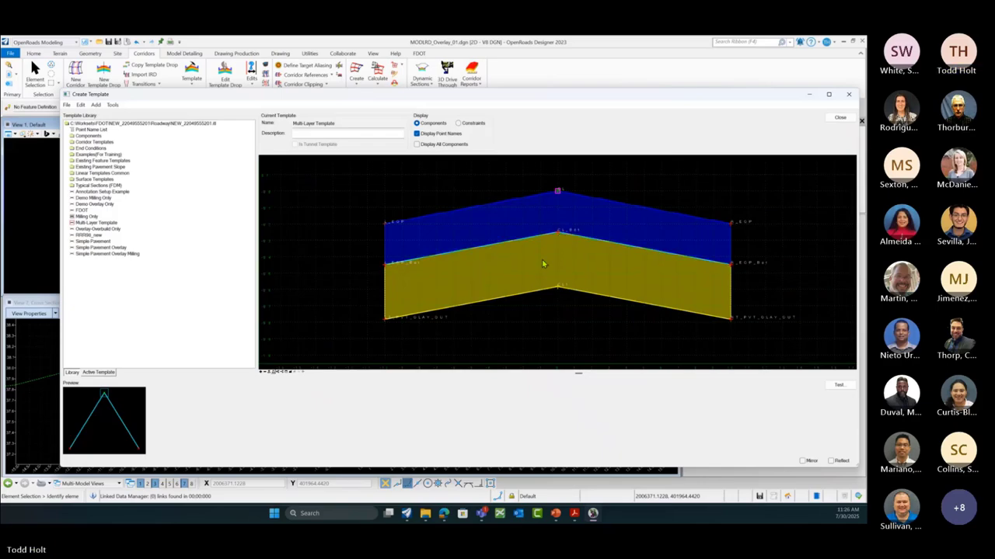
Step: Test the Multi-Layer Template's end conditions against a 3% surface slope, then reset and close
left_click(839, 386)
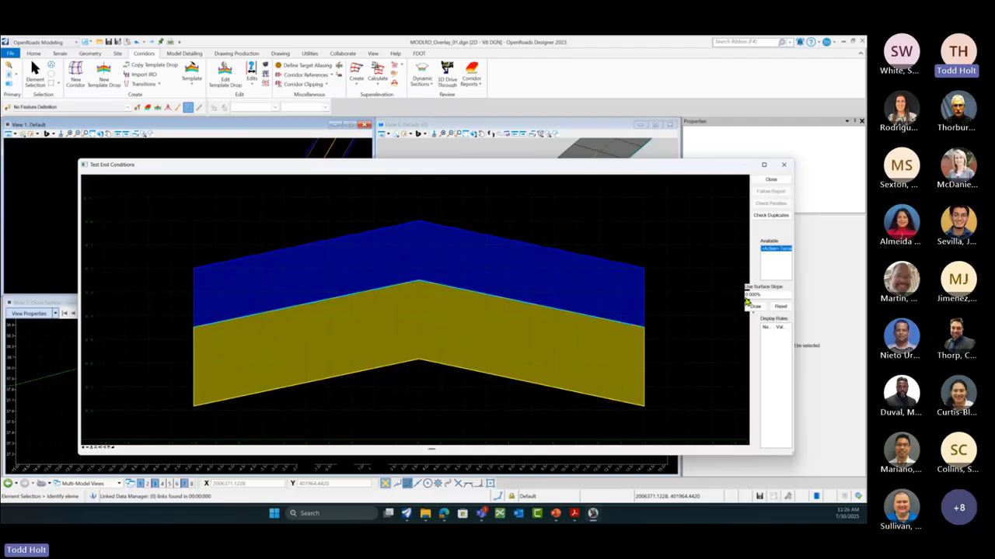
left_click_drag(758, 295, 737, 297)
type("3")
left_click(750, 306)
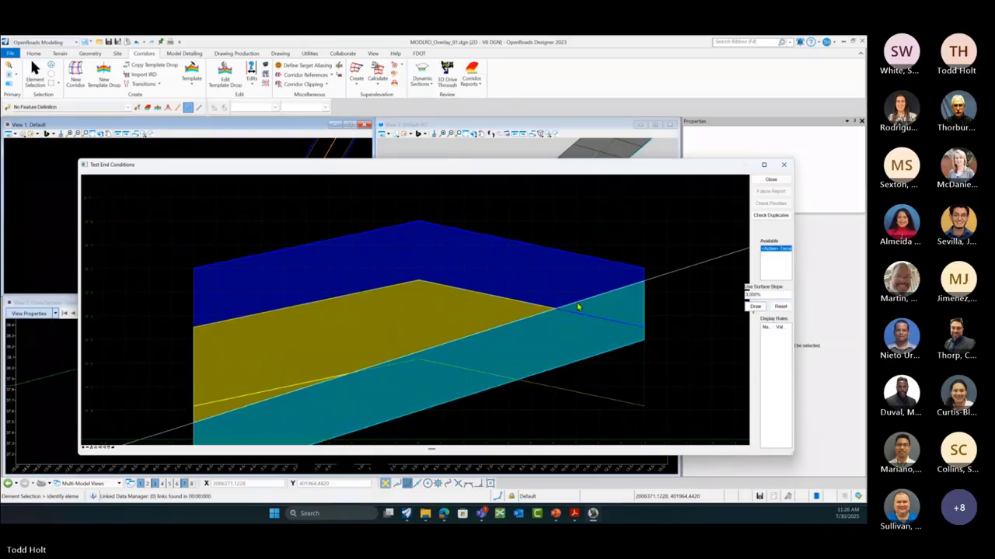
scroll(578, 282, "down", 2)
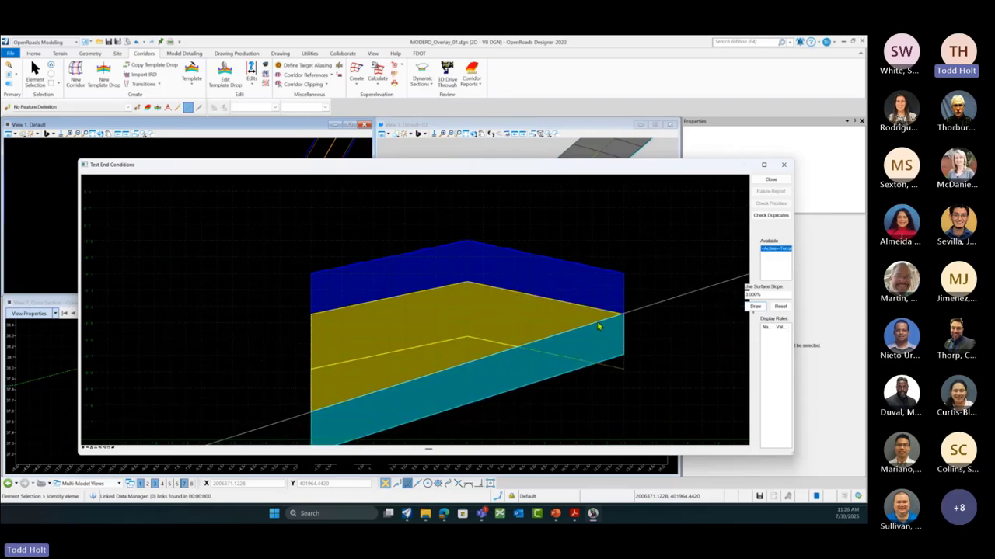
scroll(598, 326, "down", 1)
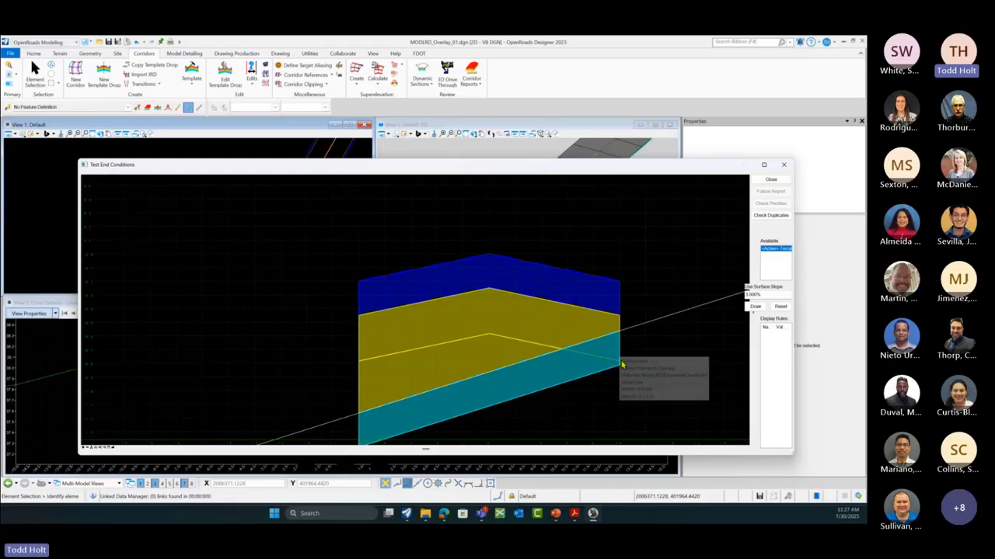
left_click(780, 307)
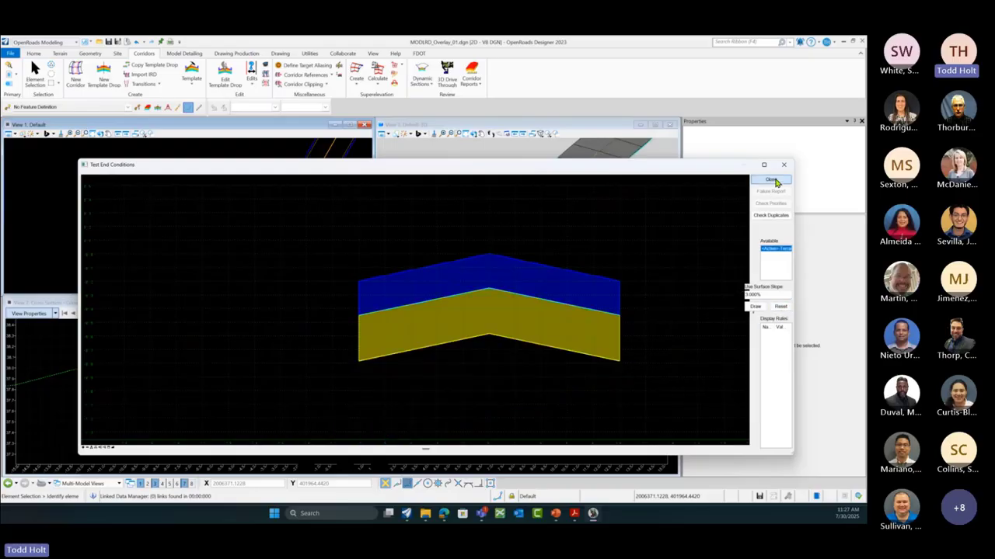
left_click(771, 179)
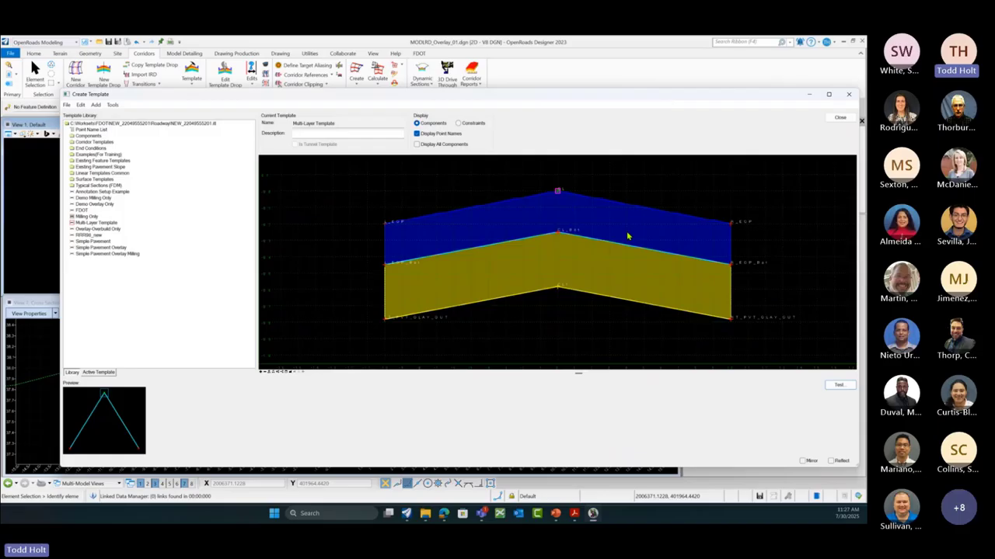
Step: Change the Milling component's surface depth from 0.2500 to 0.3333 and apply it
left_click(474, 254)
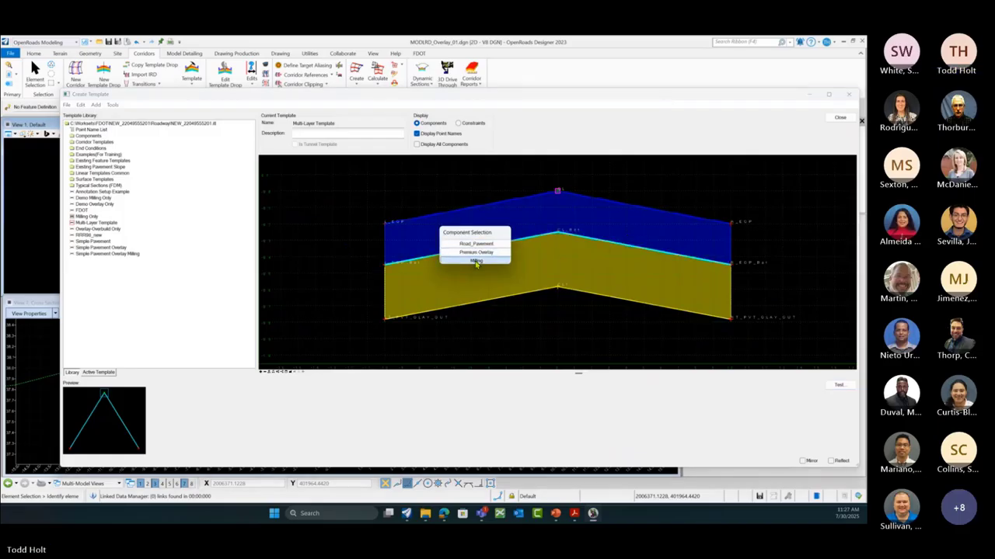
left_click(476, 261)
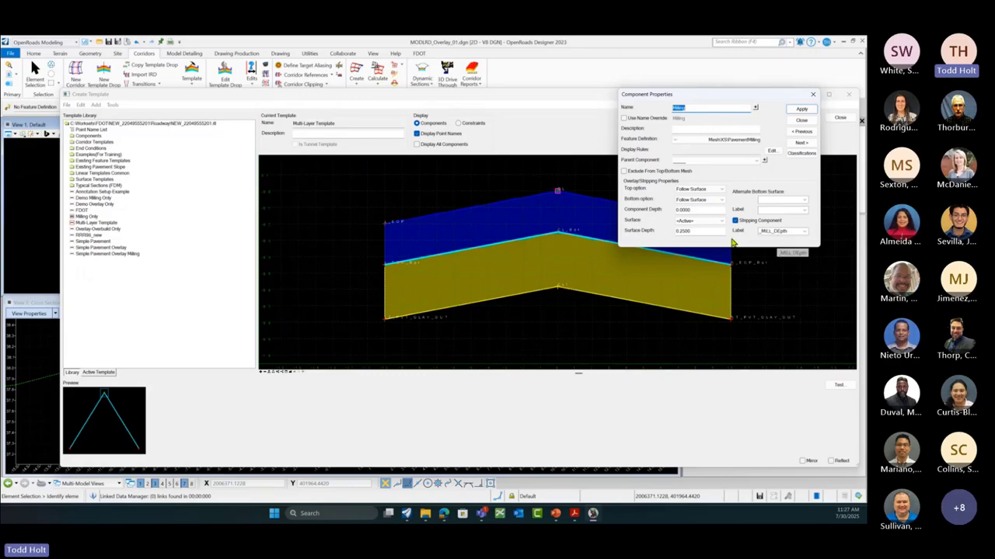
double_click(693, 232)
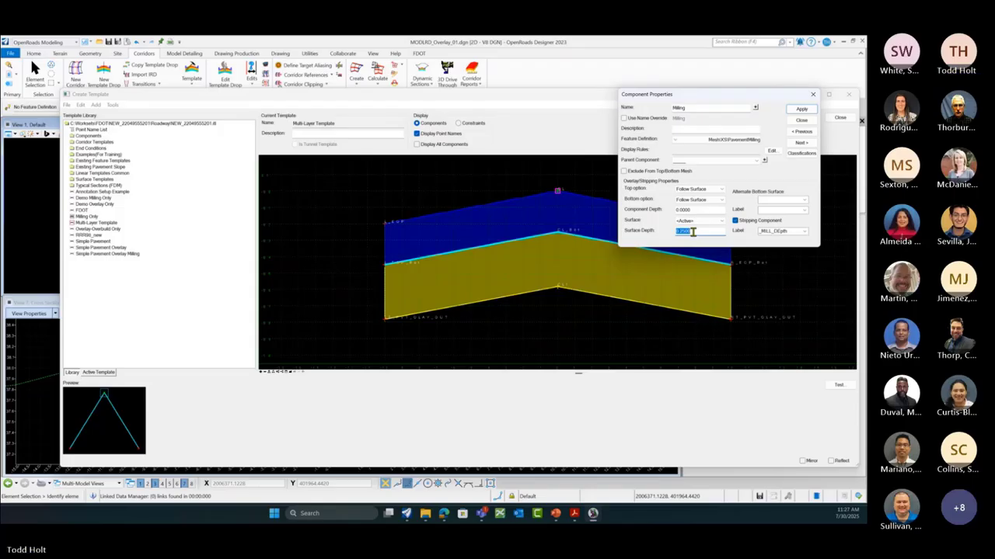
type(".3333")
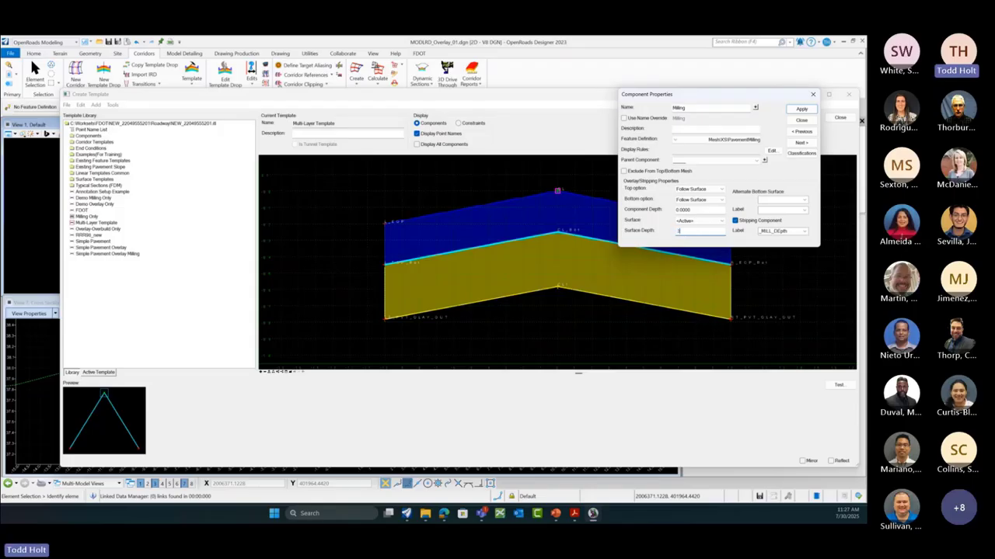
left_click(802, 108)
left_click(802, 120)
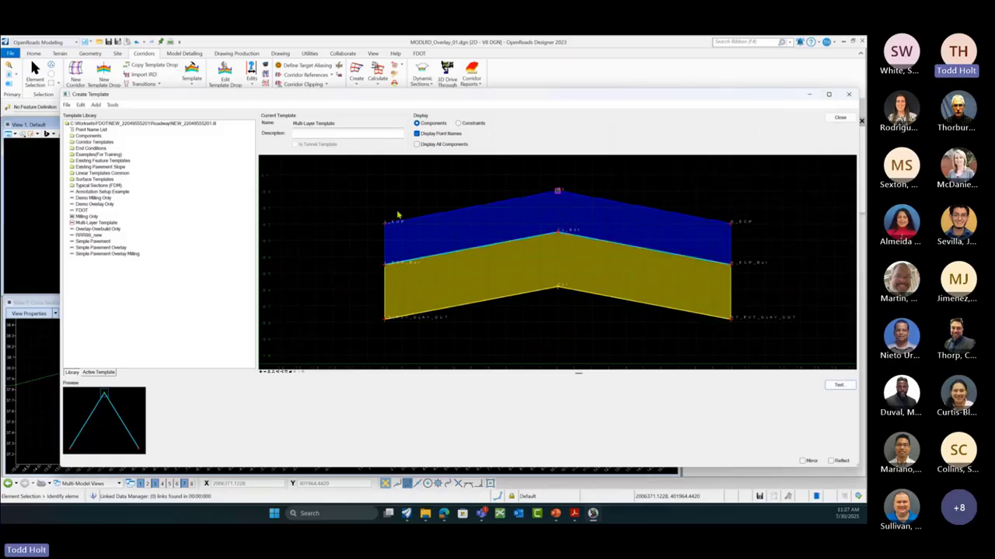
Step: Save the template library and close the Create Template editor
left_click(67, 105)
left_click(88, 136)
left_click(839, 118)
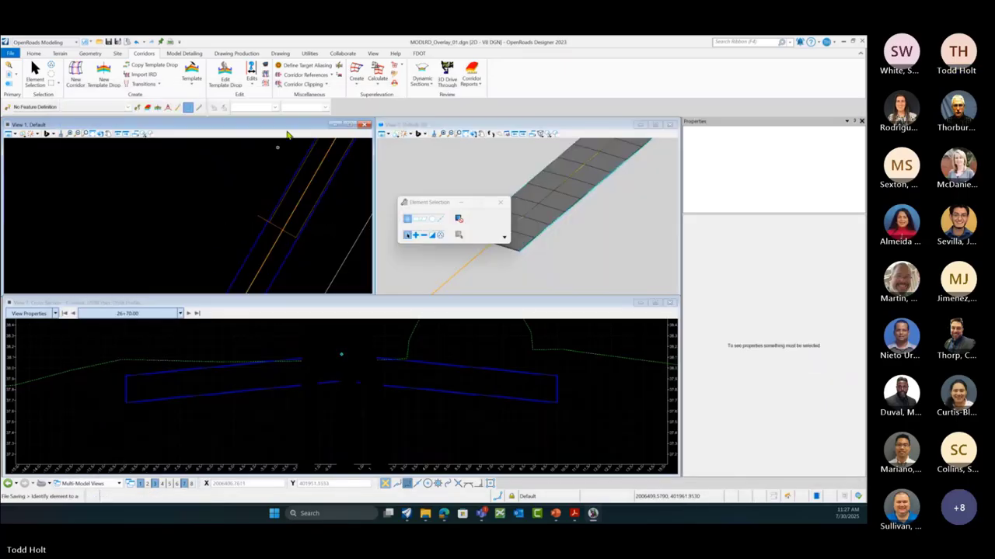
Step: Synchronize the corridor's template drop with the edited template, then return to the Home tab
left_click(339, 70)
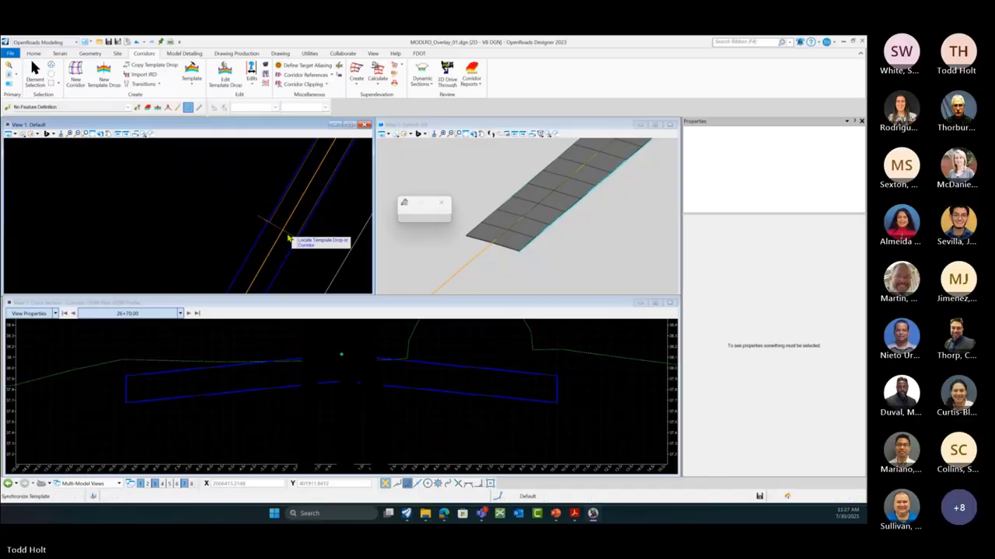
scroll(436, 381, "down", 2)
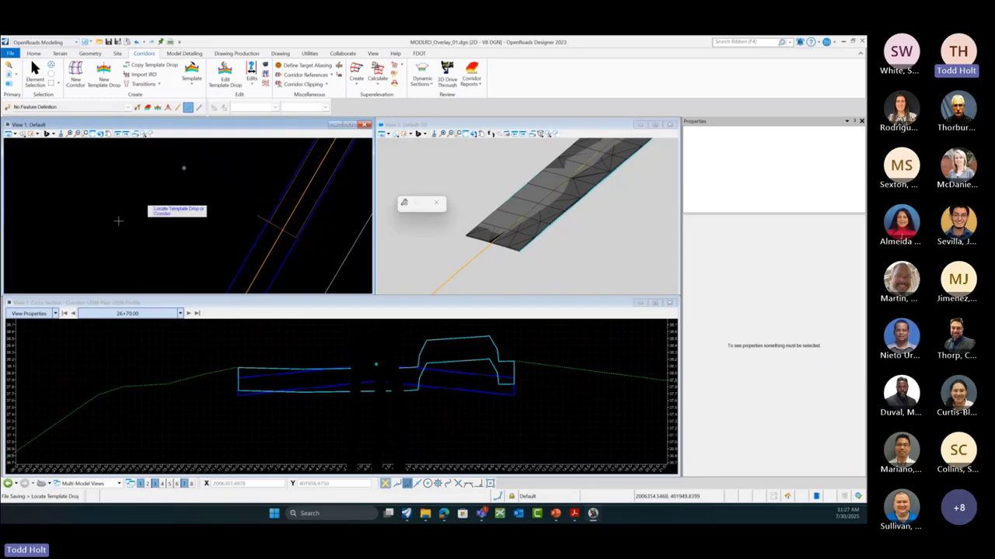
scroll(247, 254, "down", 2)
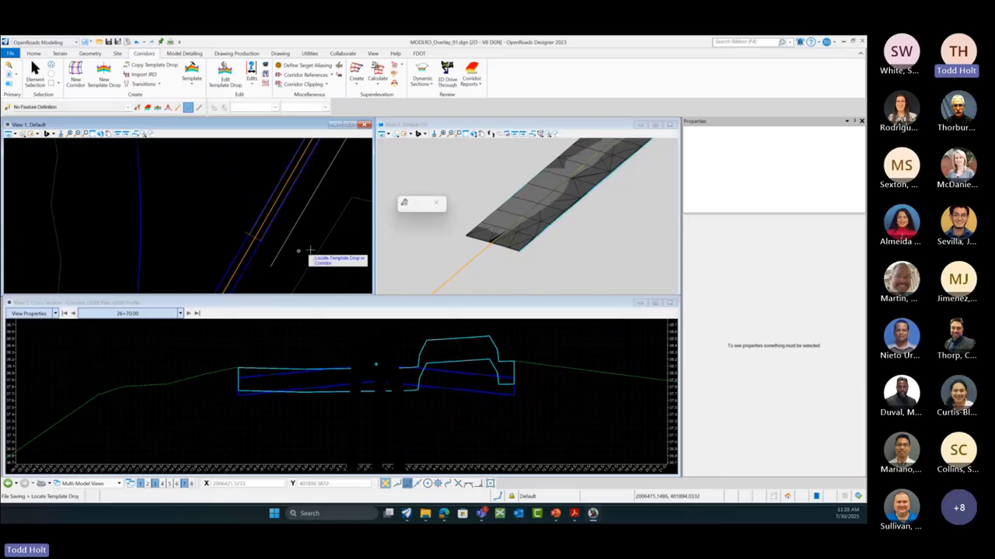
key("Escape")
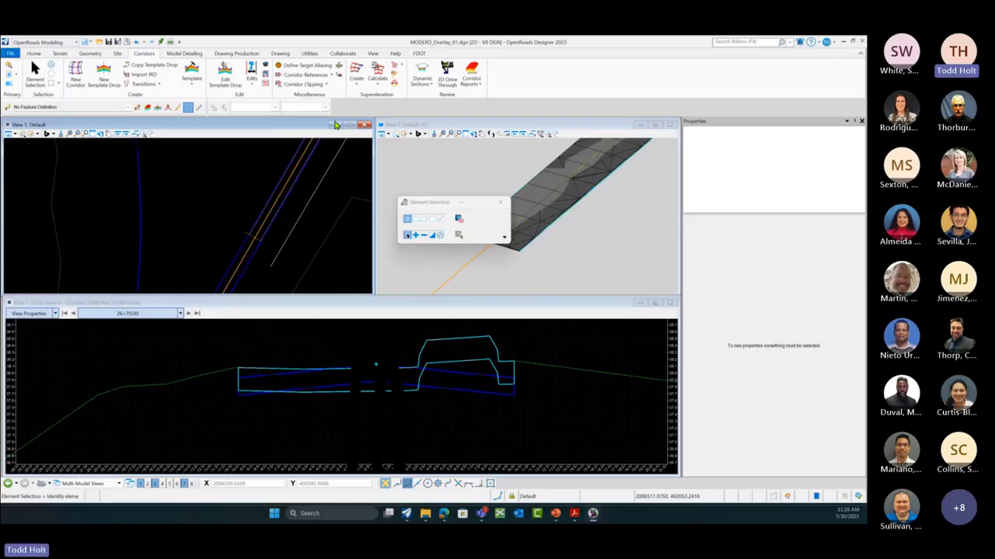
left_click(34, 53)
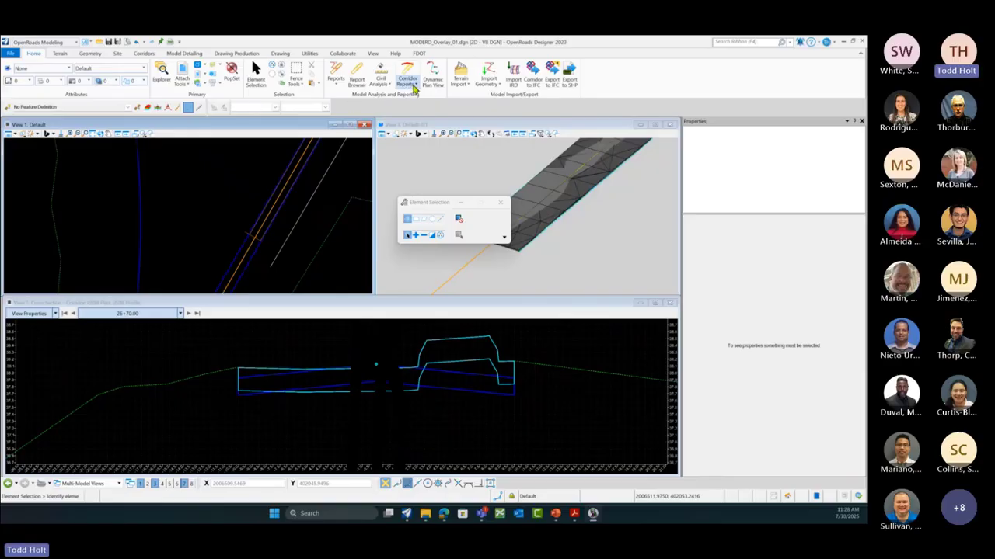
left_click(414, 87)
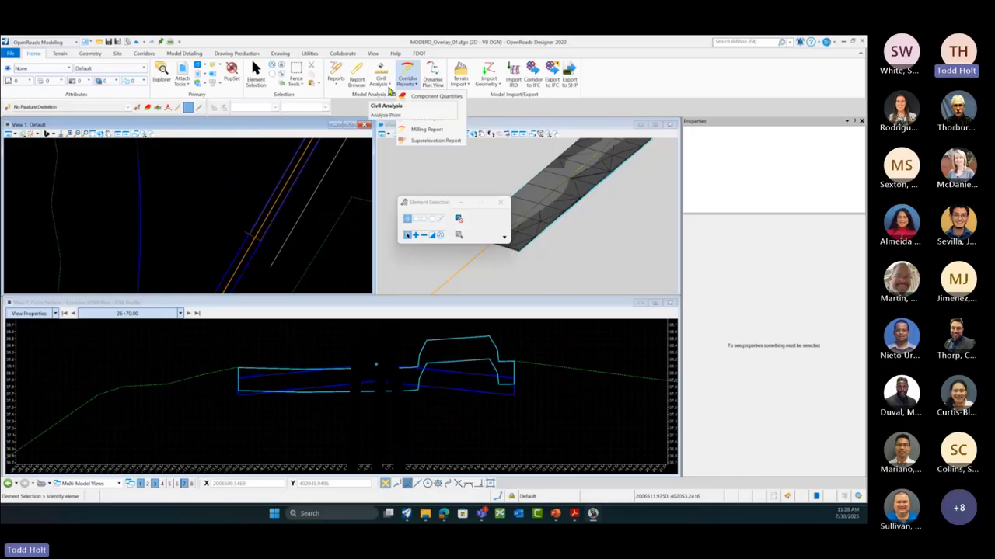
left_click(387, 87)
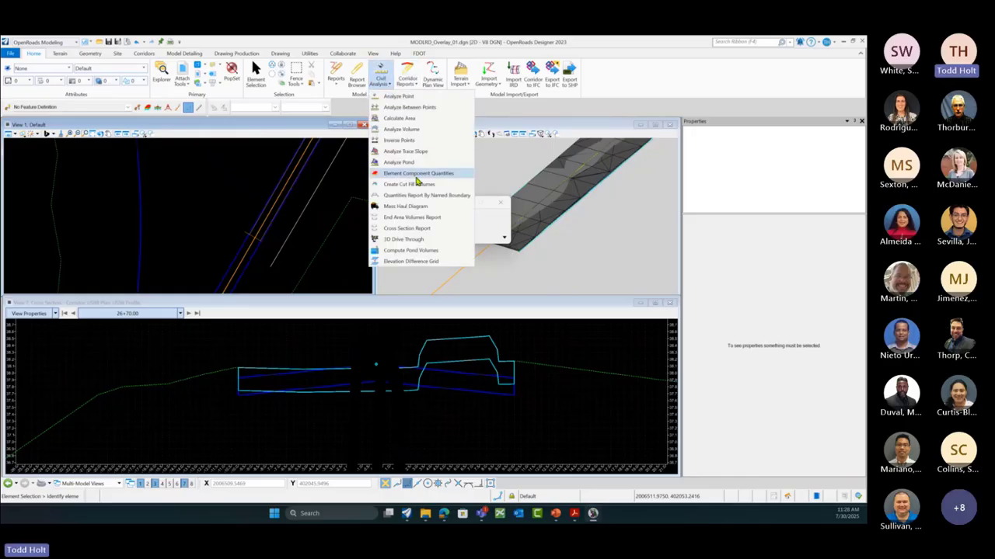
left_click(417, 173)
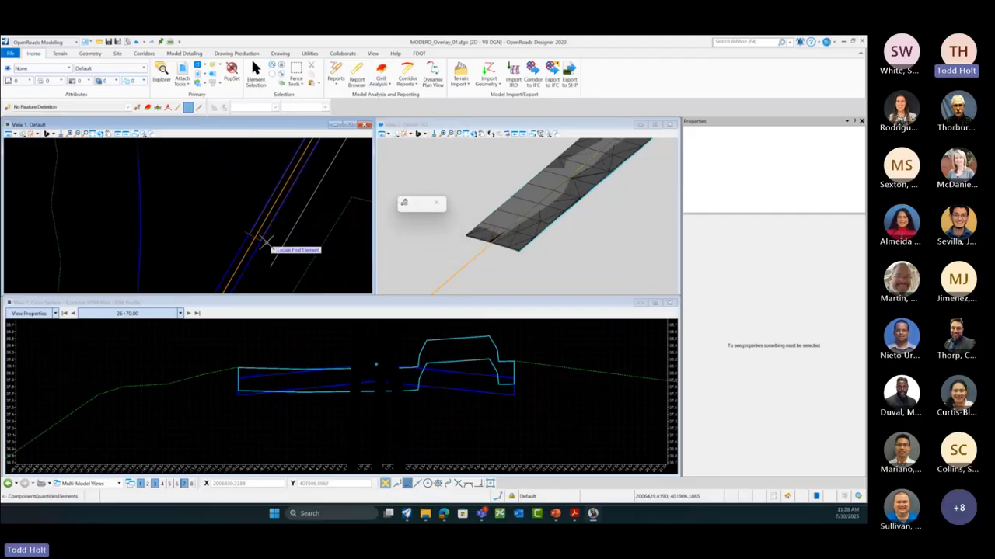
left_click(261, 245)
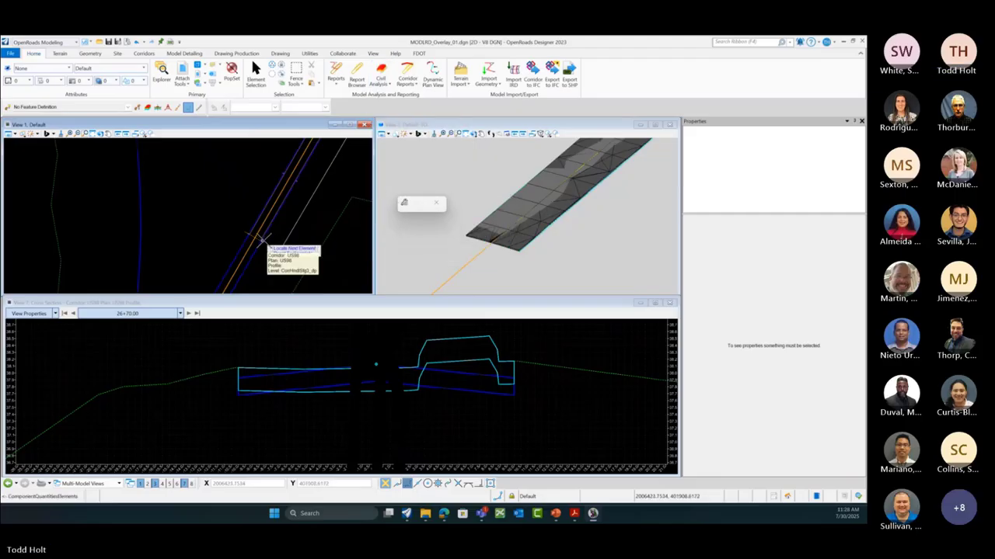
right_click(275, 232)
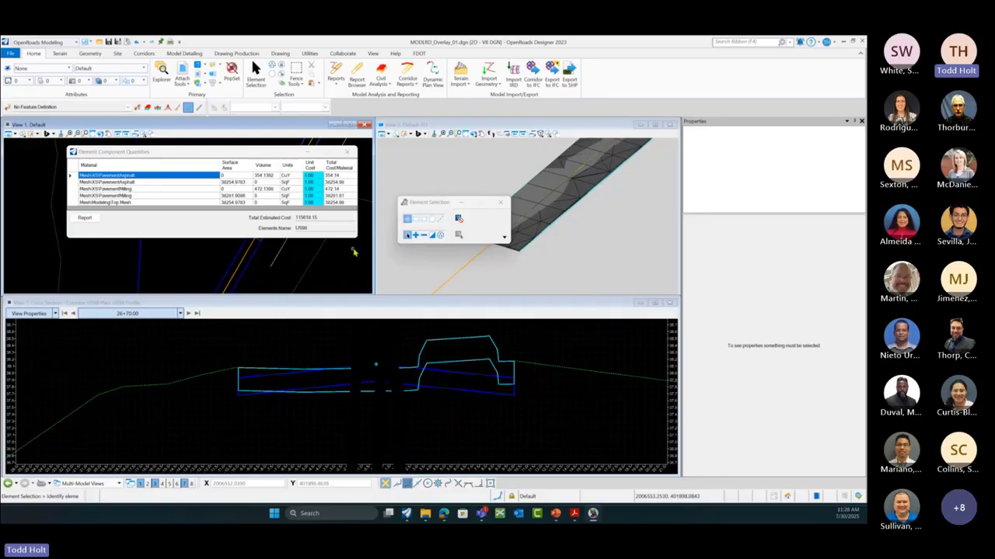
left_click_drag(356, 238, 636, 327)
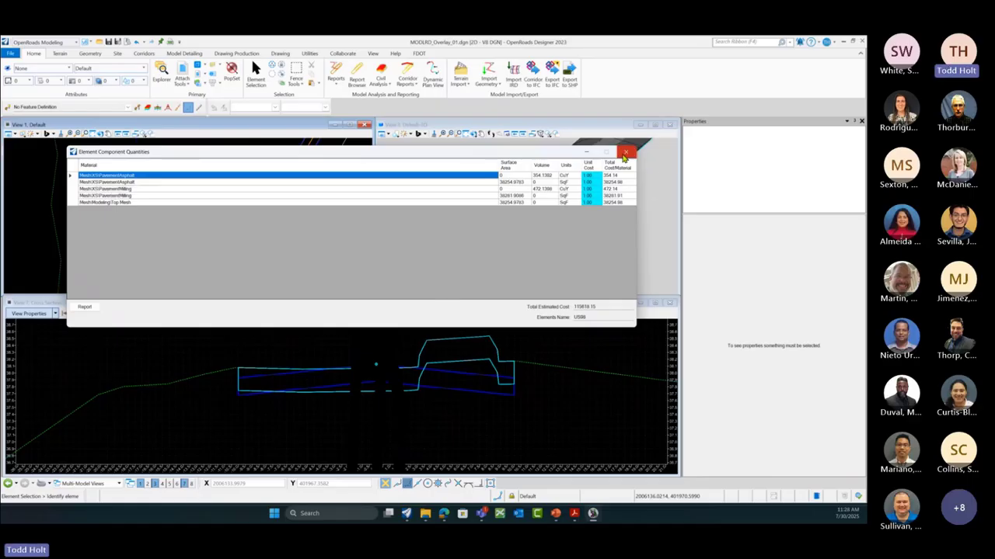
left_click(626, 151)
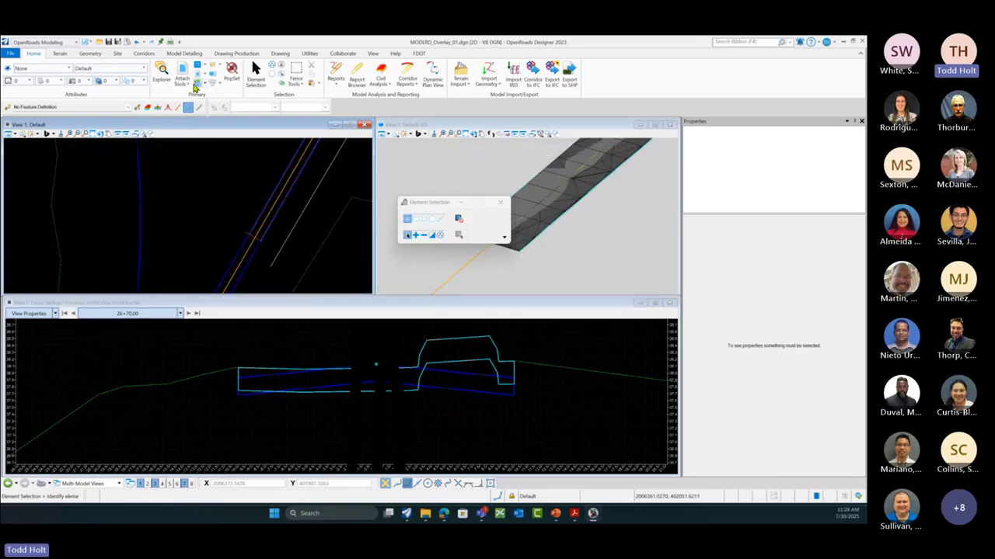
Step: Open the Create Template editor from the Corridors tab's Template commands
left_click(144, 54)
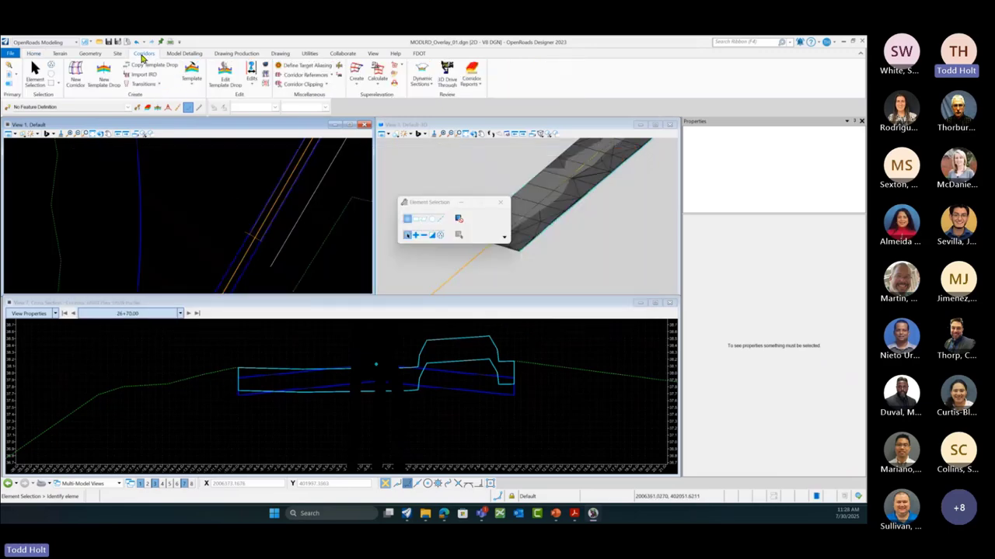
left_click(191, 81)
left_click(210, 99)
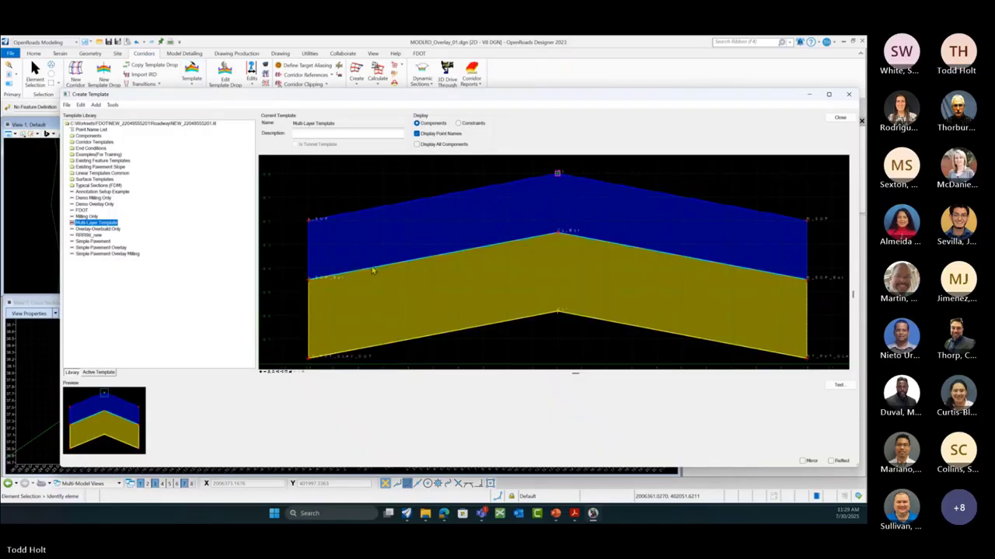
Step: Review the blue pavement and Premium Overlay components' properties, including the Premium Overlay feature definition
double_click(361, 216)
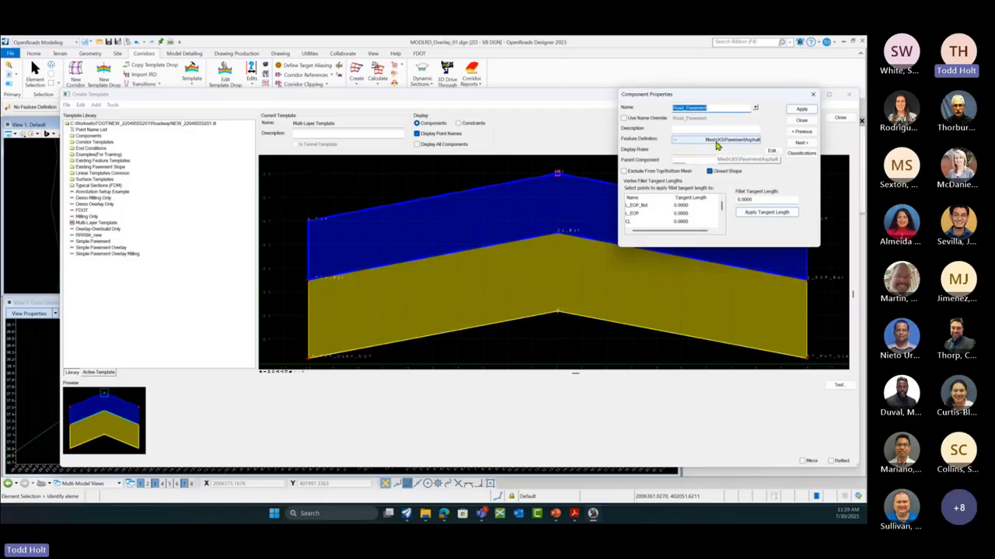
left_click(801, 122)
left_click(455, 251)
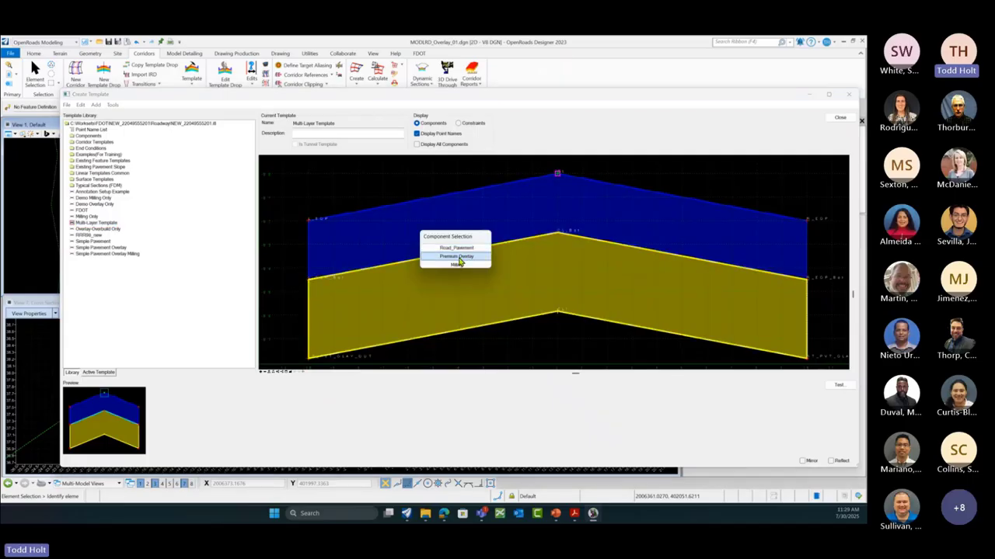
left_click(458, 261)
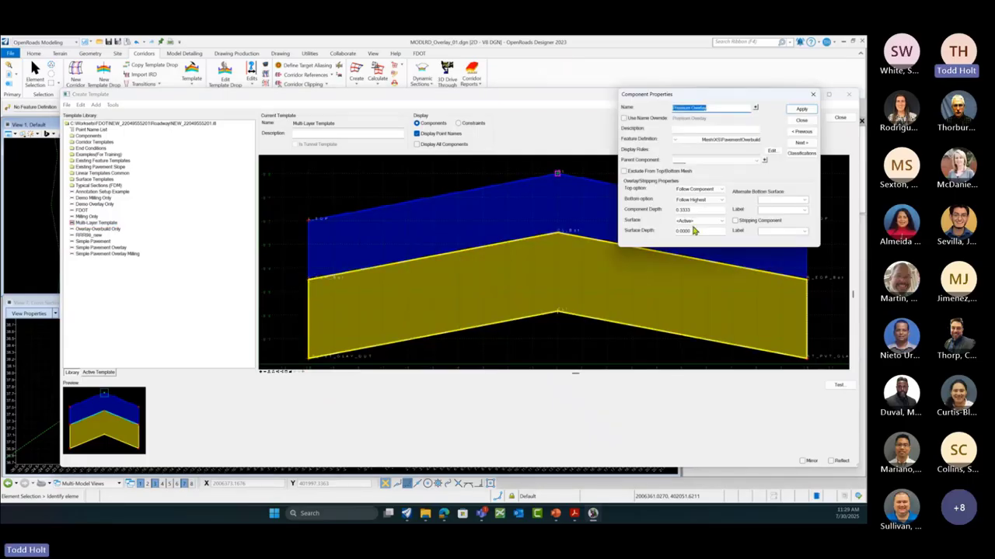
left_click(701, 143)
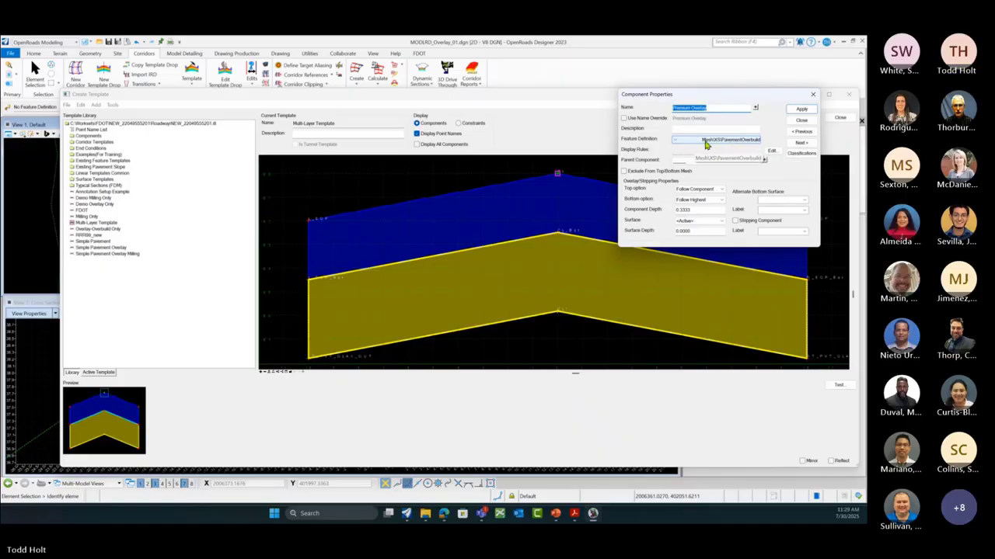
left_click(801, 109)
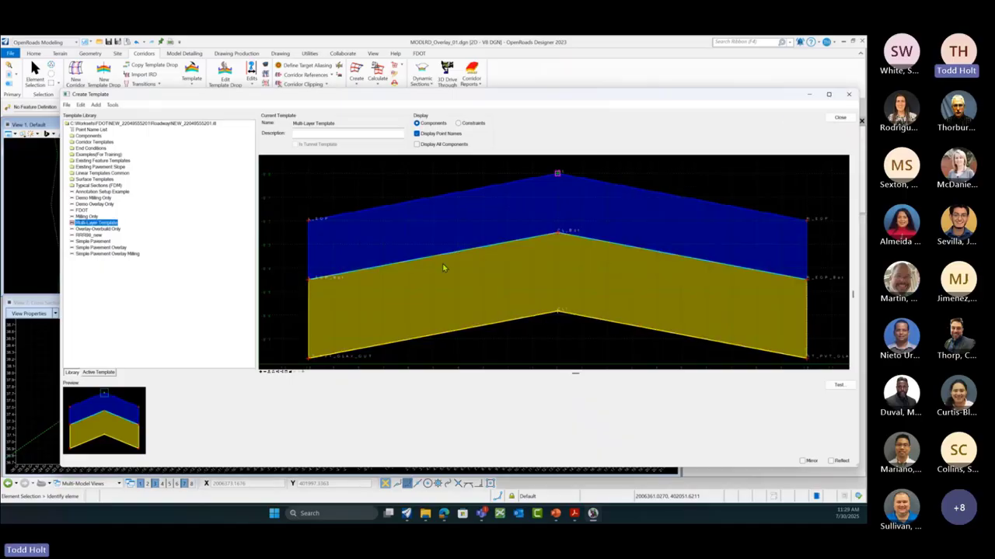
Step: Confirm the Milling component keeps PavementMilling as its feature definition
left_click(373, 266)
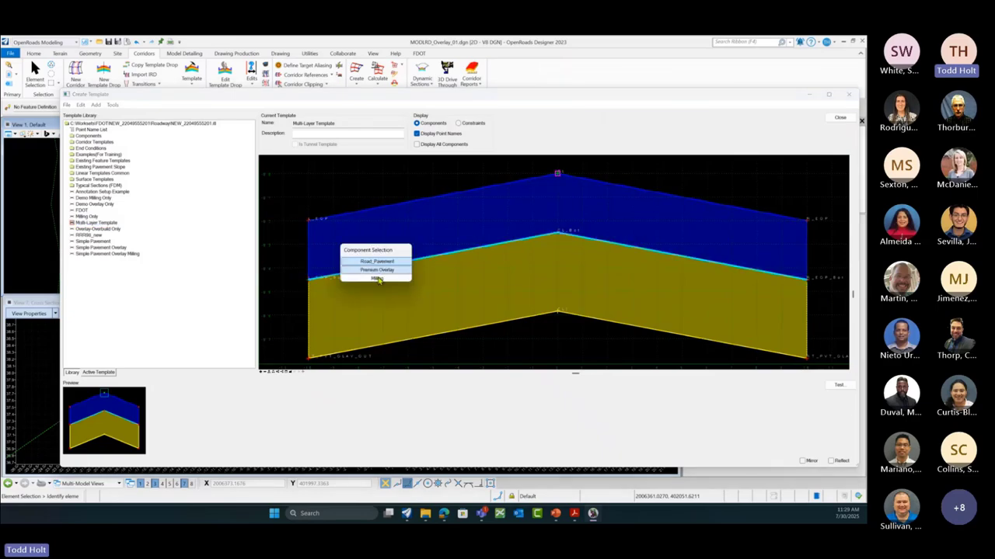
left_click(377, 278)
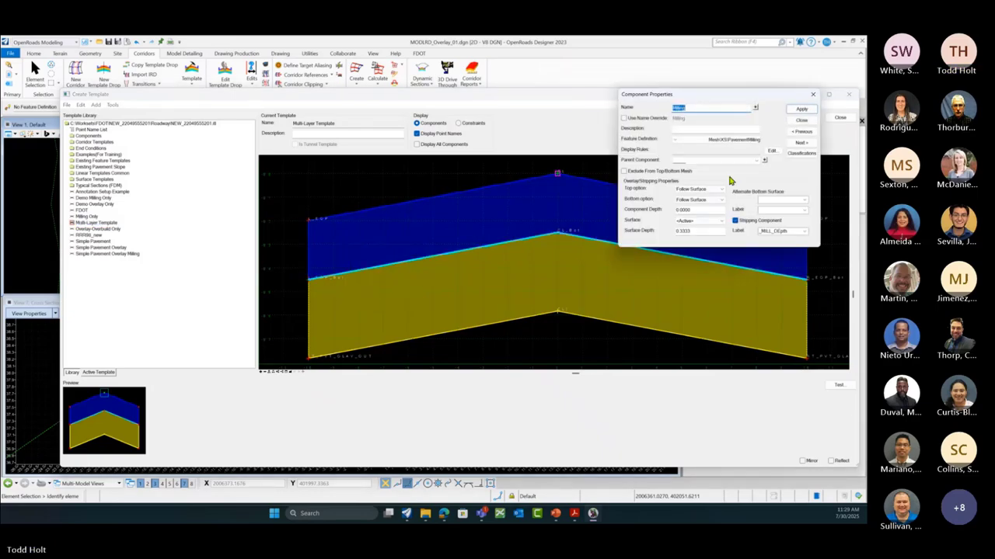
left_click(678, 141)
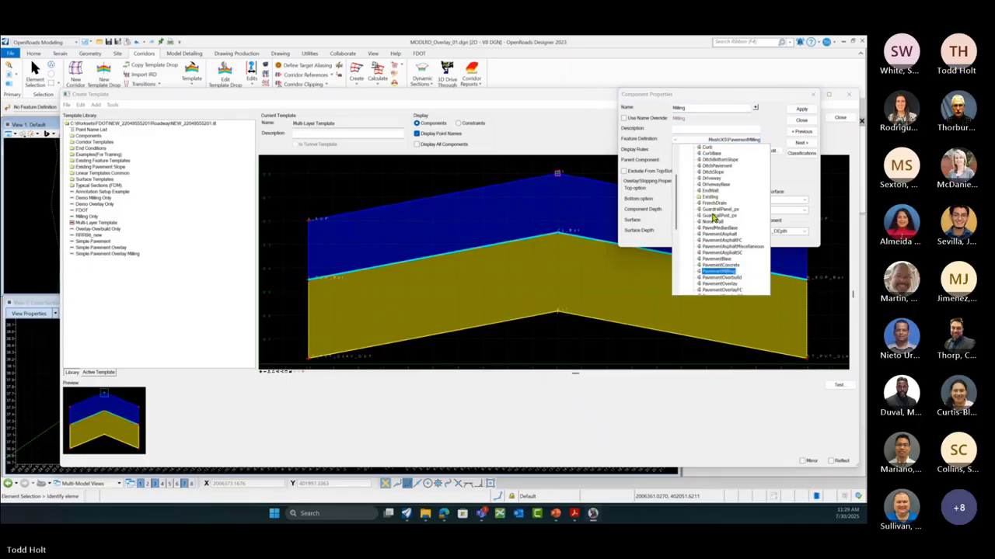
scroll(712, 219, "down", 2)
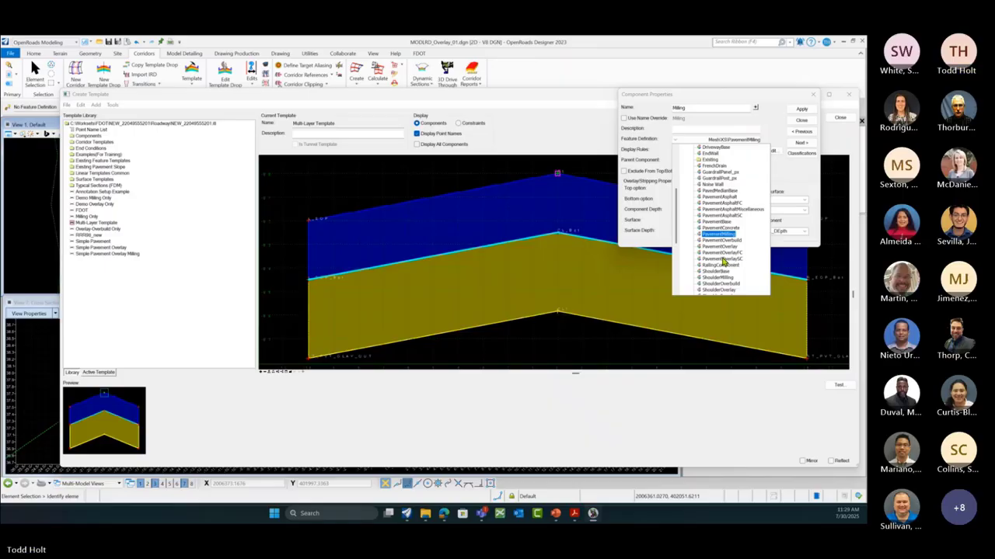
left_click(718, 236)
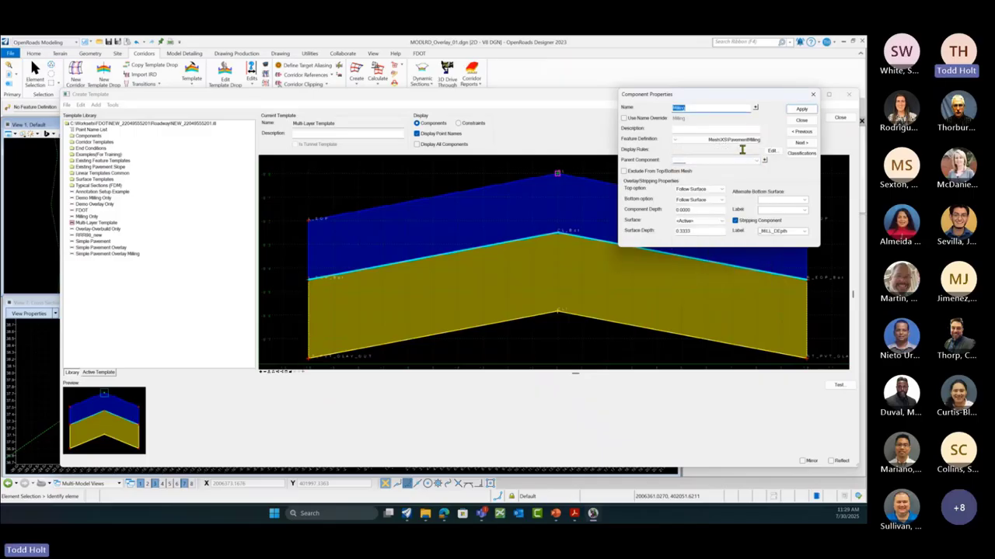
left_click(798, 122)
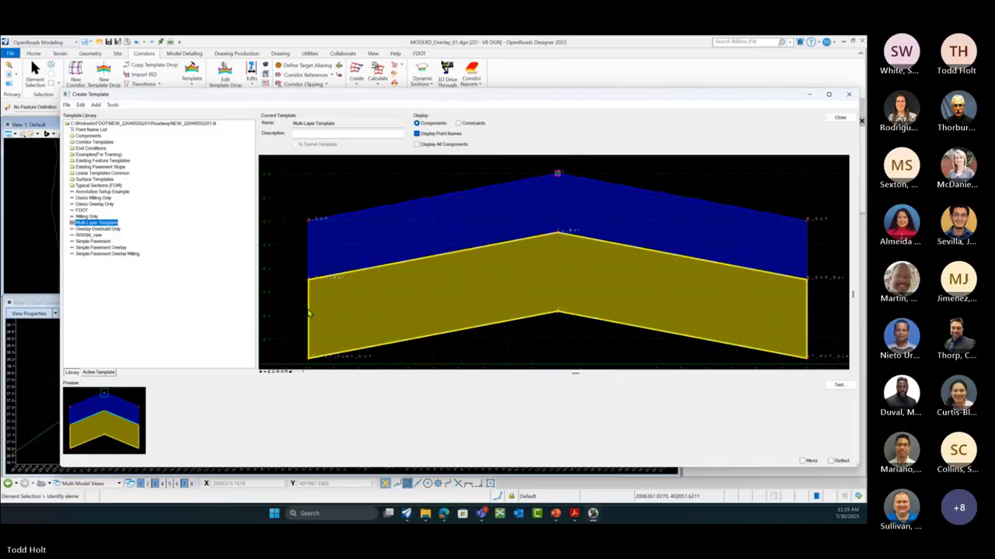
Step: Set the Premium Overlay component's feature definition to PavementOverlayFC
double_click(308, 313)
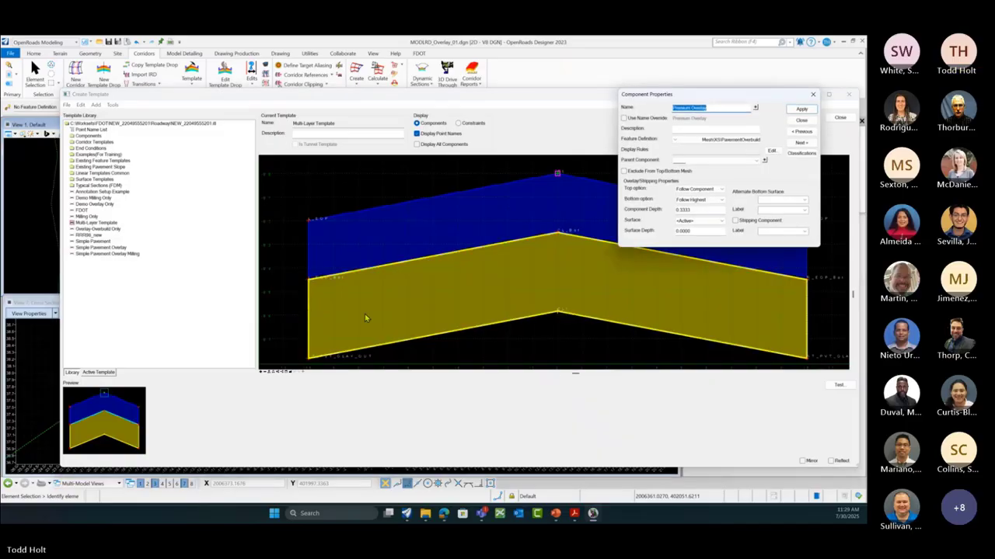
left_click(675, 140)
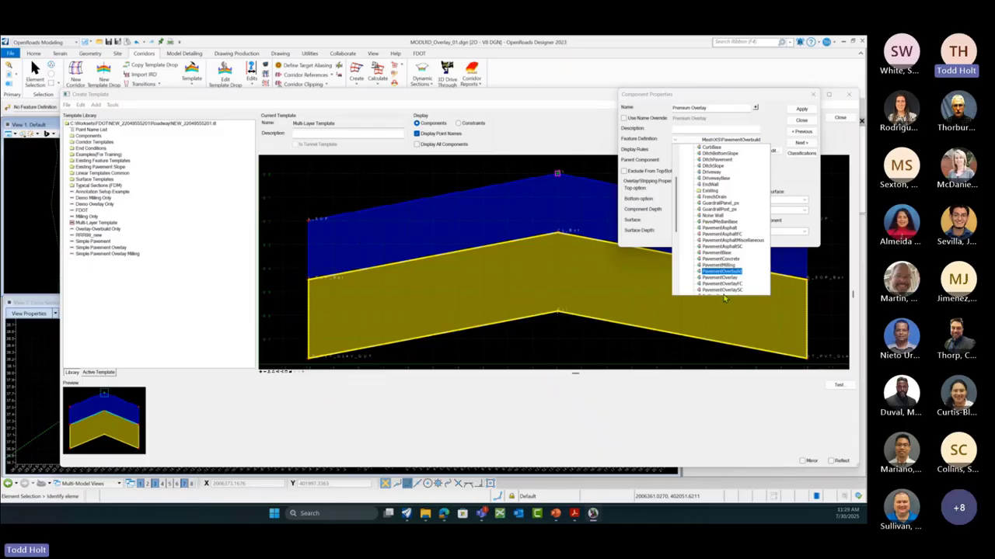
scroll(728, 293, "down", 1)
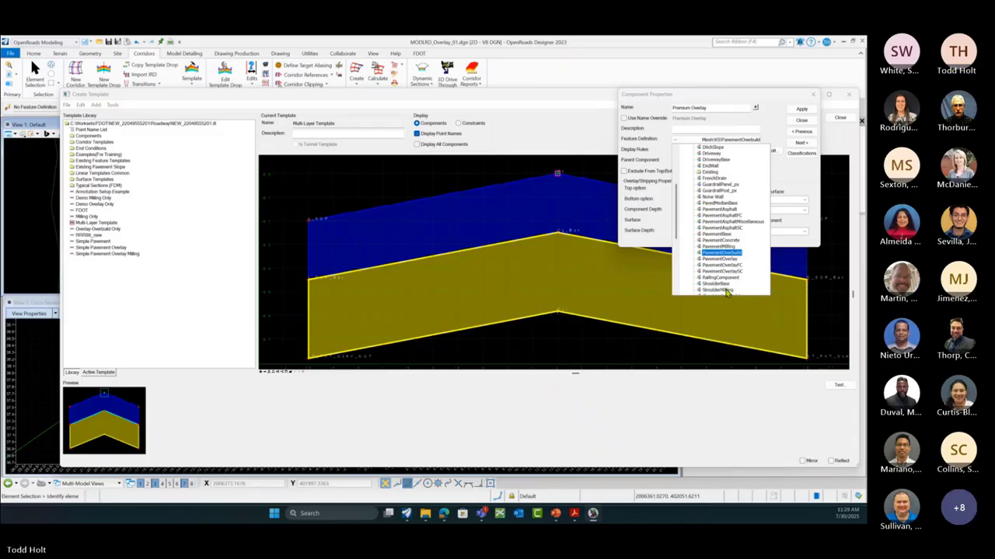
left_click(734, 266)
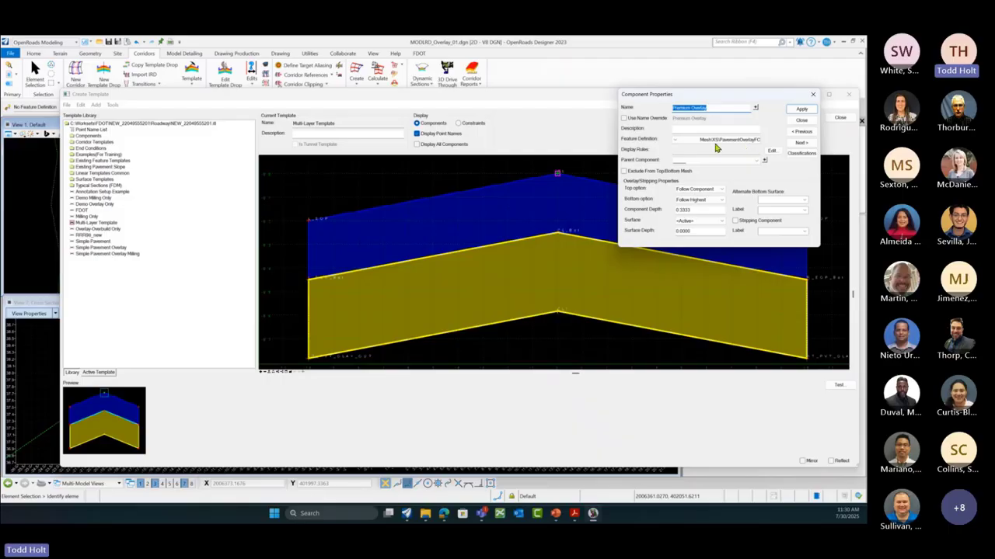
left_click(801, 109)
left_click(801, 122)
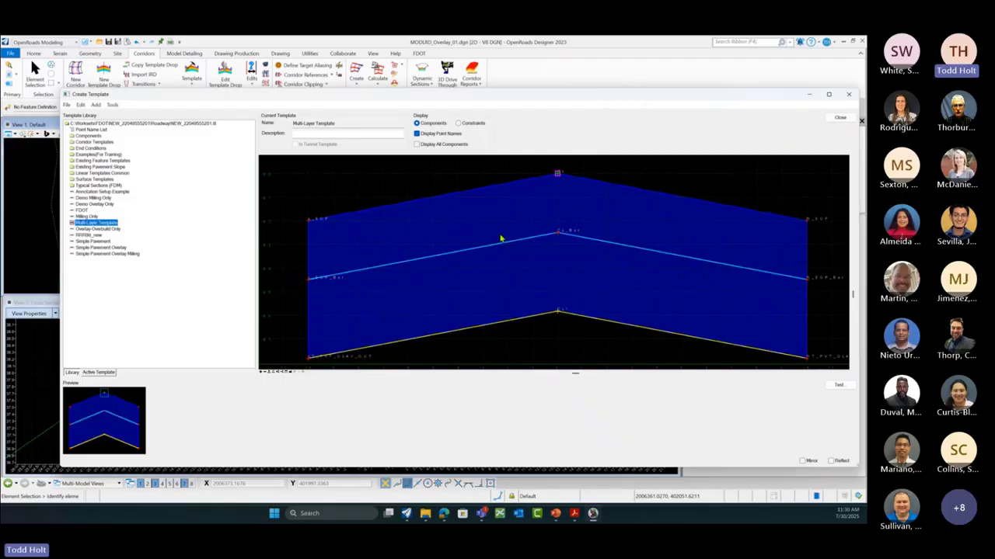
Step: Set the Economy Overlay component's feature definition to PavementOverlaySC
left_click(391, 348)
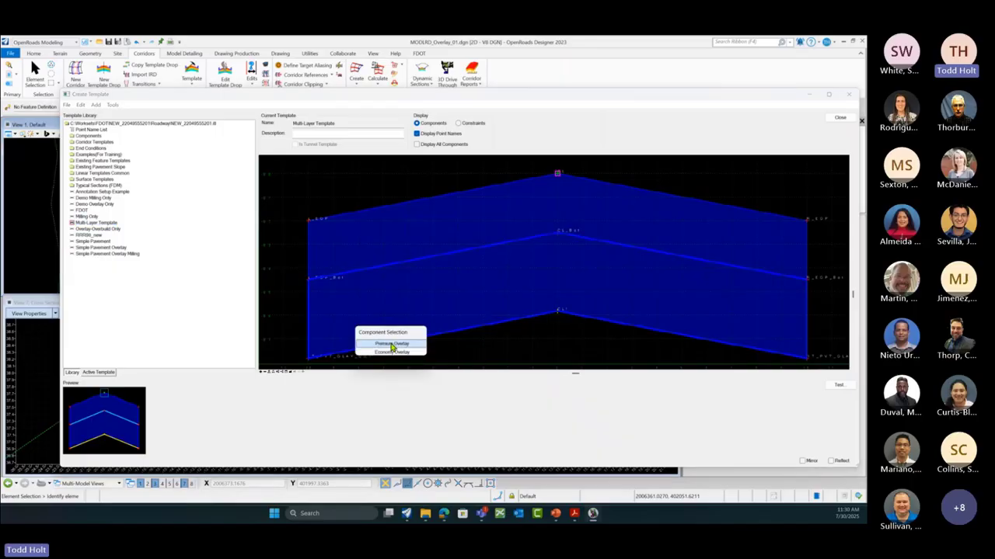
left_click(392, 352)
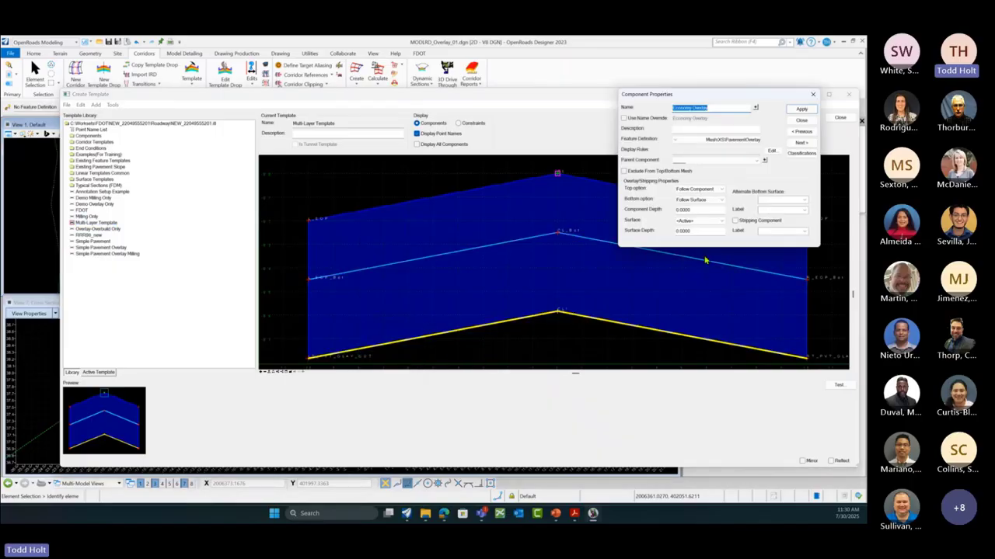
left_click(685, 140)
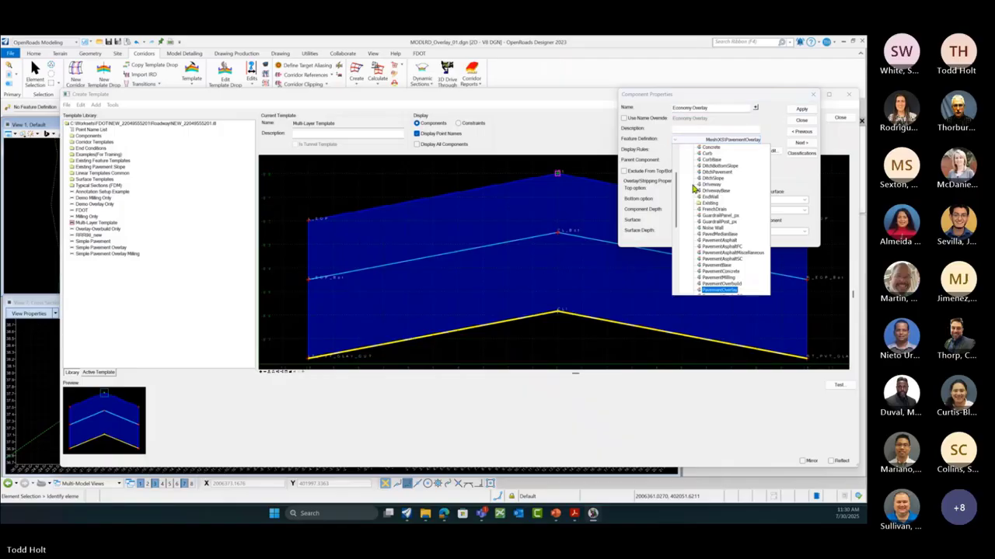
scroll(700, 208, "down", 2)
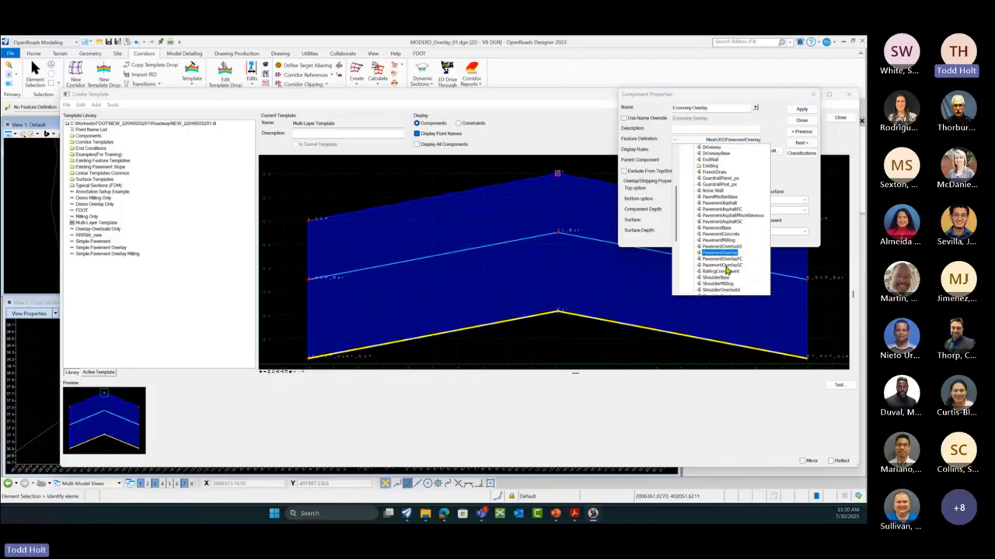
left_click(722, 278)
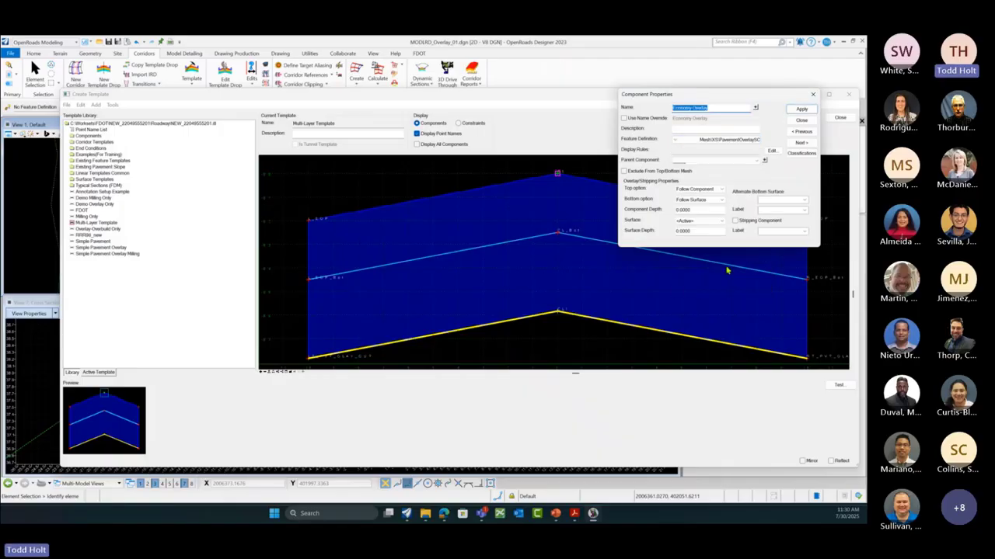
left_click(801, 109)
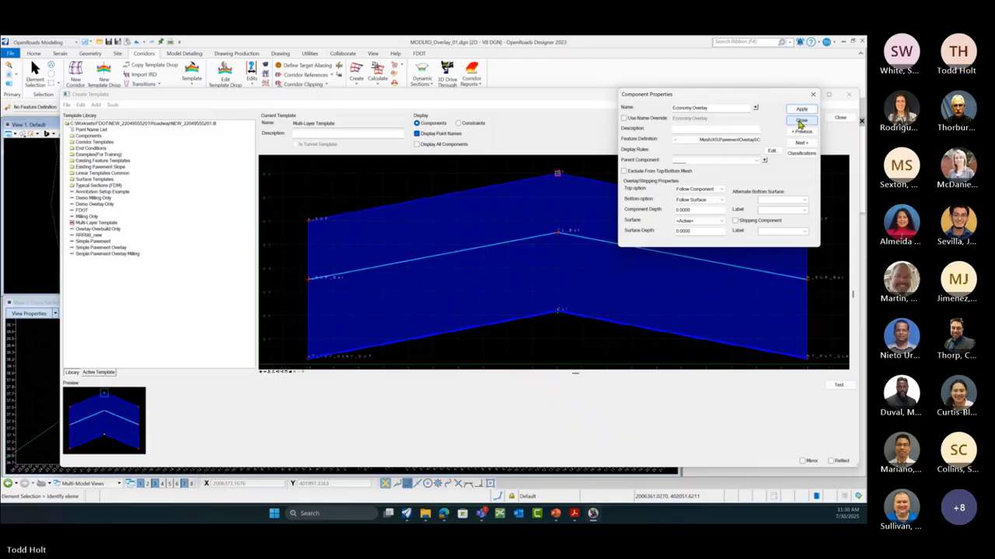
left_click(801, 121)
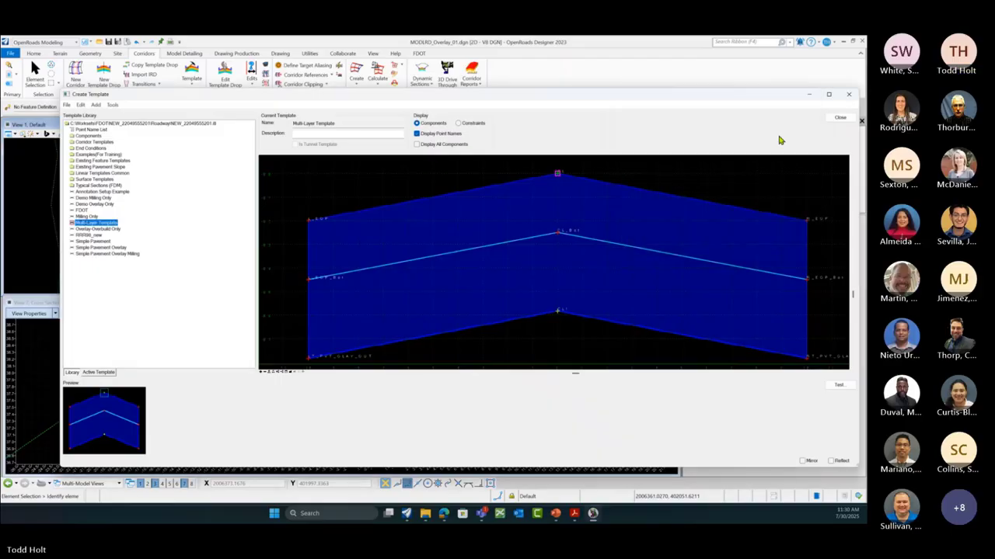
Step: Save the template library and close the template editor
left_click(67, 104)
left_click(81, 131)
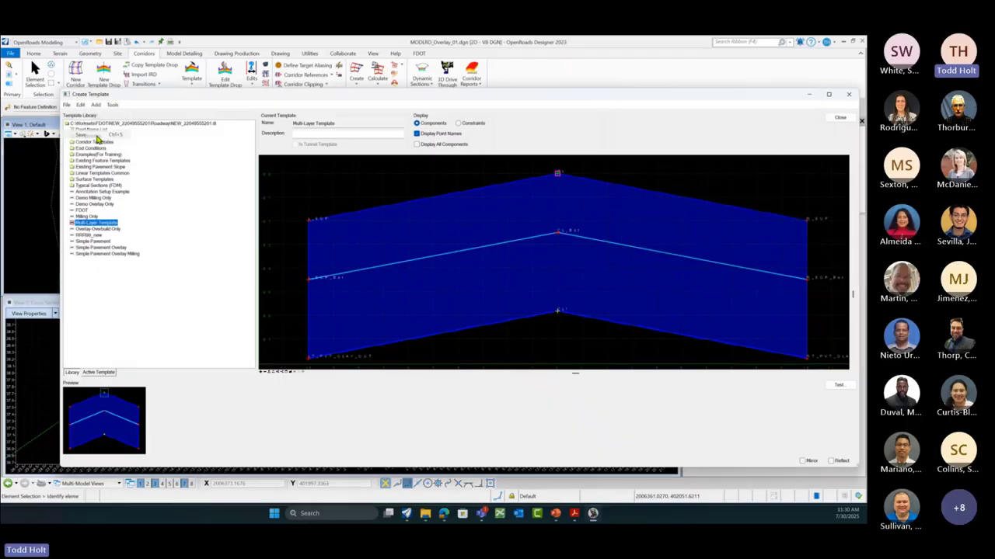
left_click(847, 118)
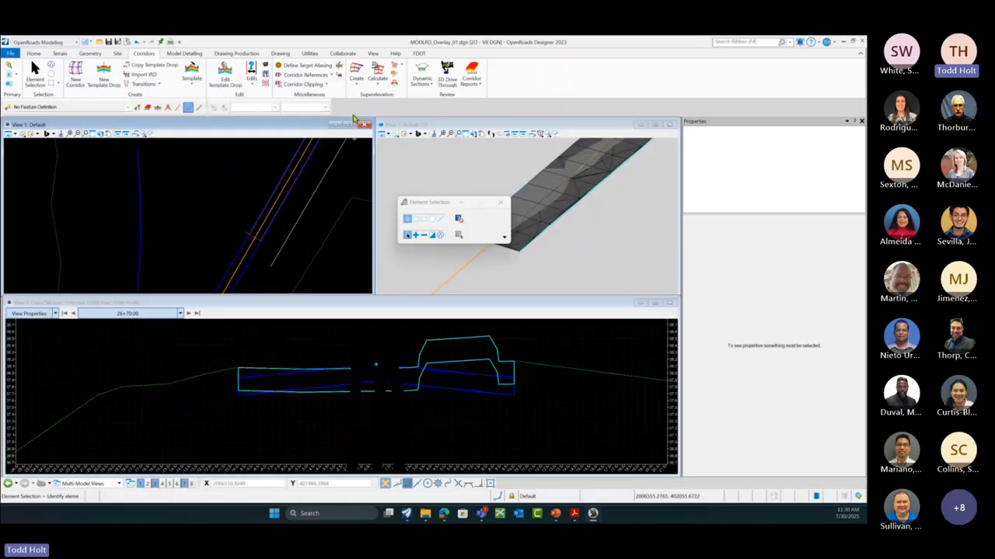
left_click(264, 79)
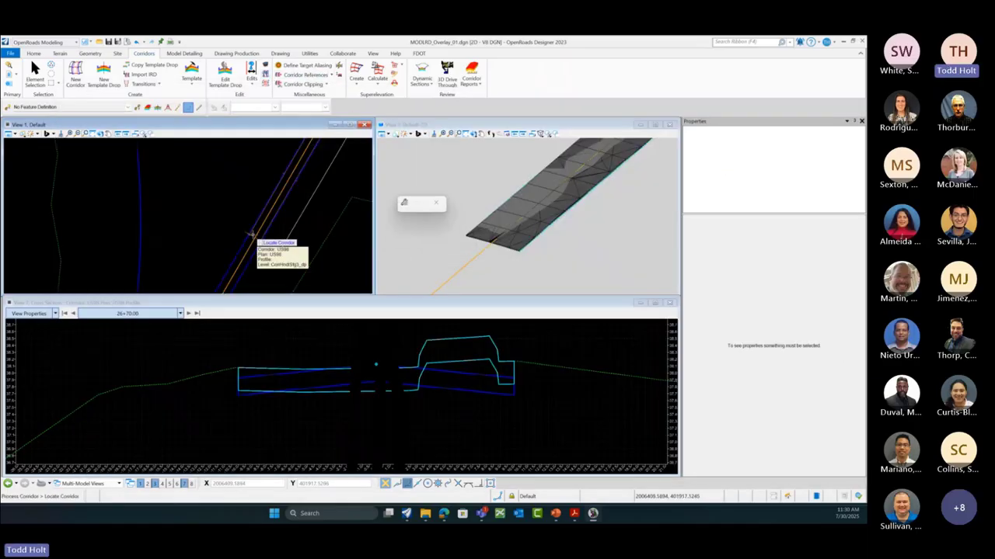
scroll(249, 233, "up", 2)
left_click(237, 229)
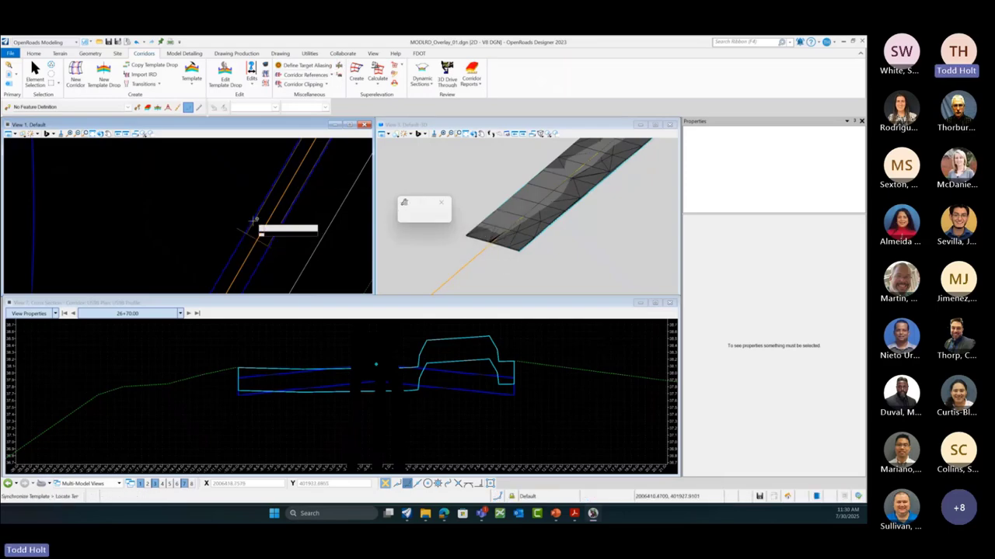
left_click(241, 230)
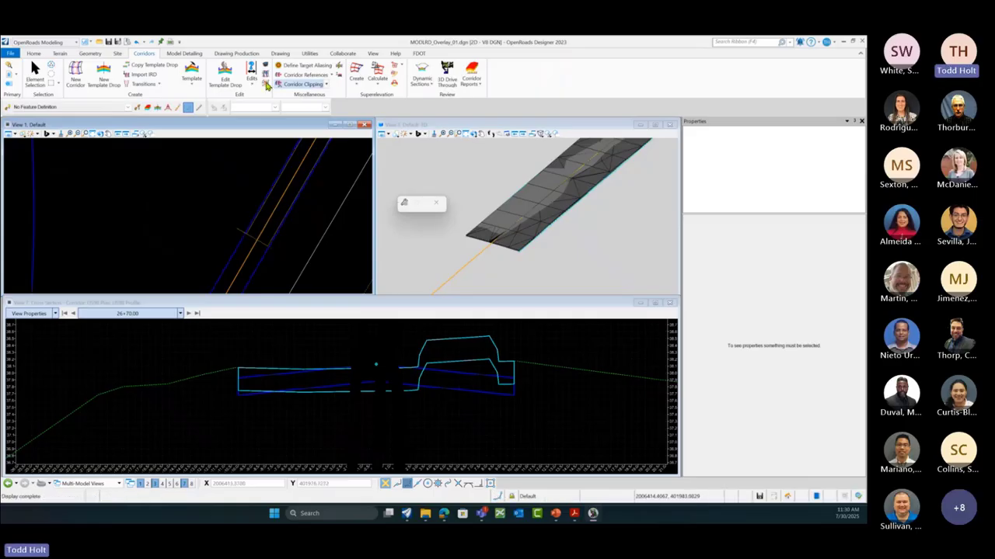
left_click(34, 53)
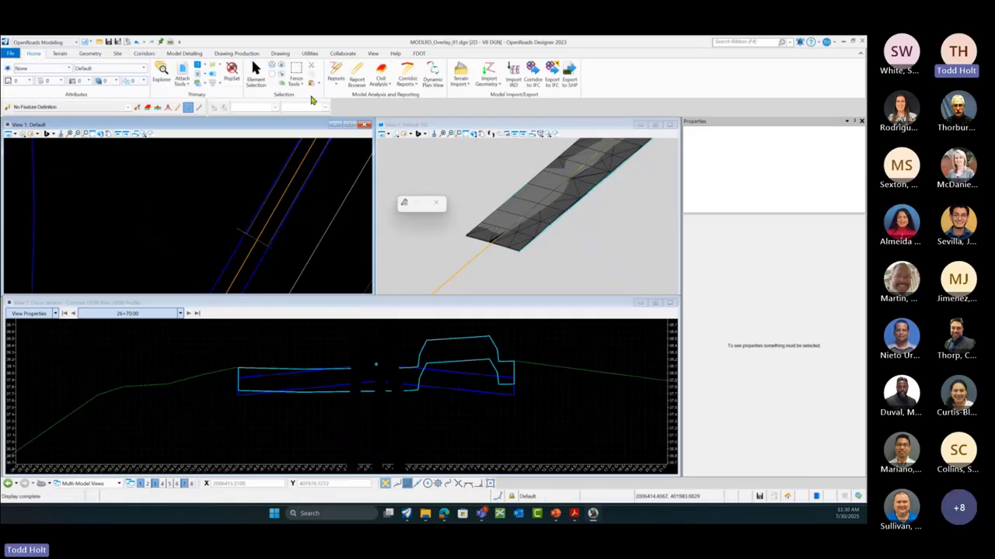
left_click(380, 74)
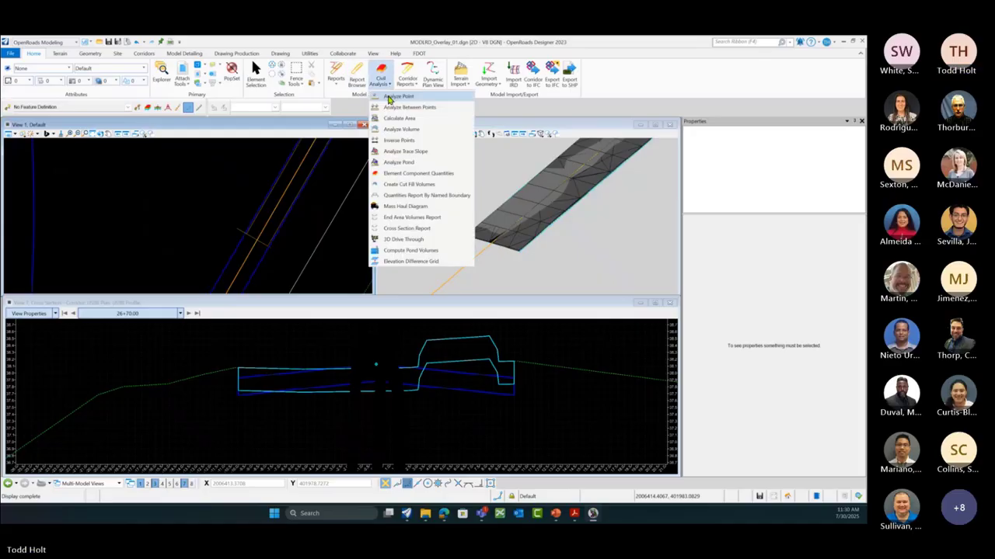
left_click(419, 174)
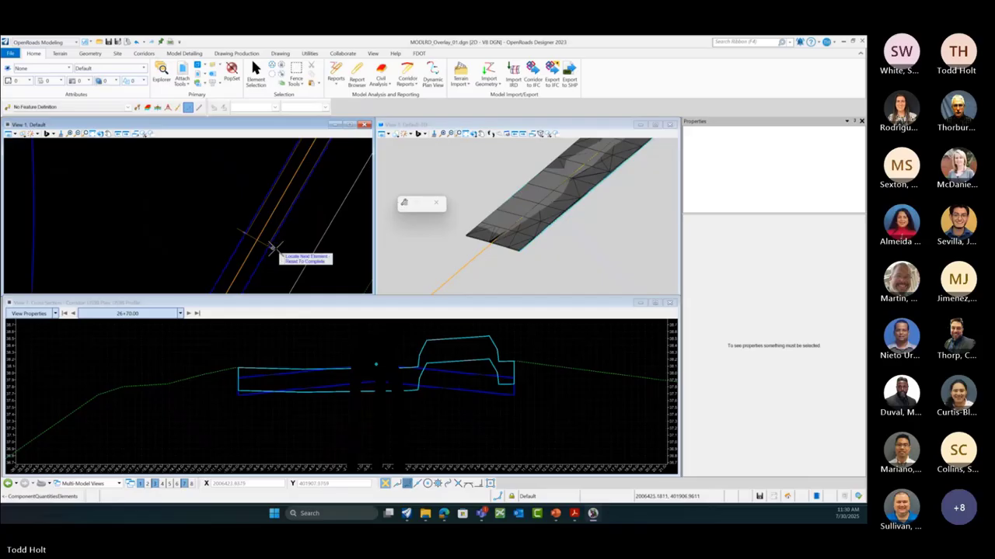
left_click(278, 249)
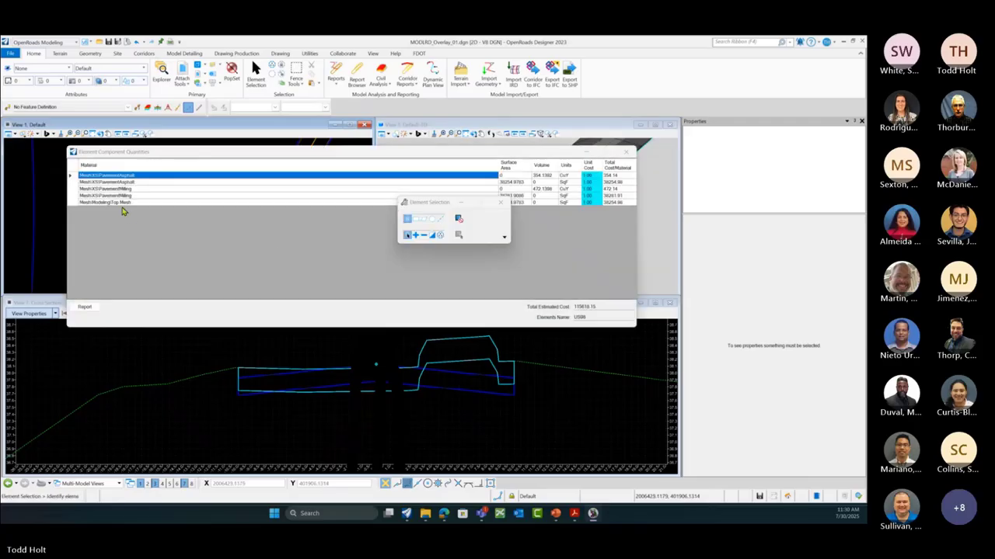
left_click(499, 202)
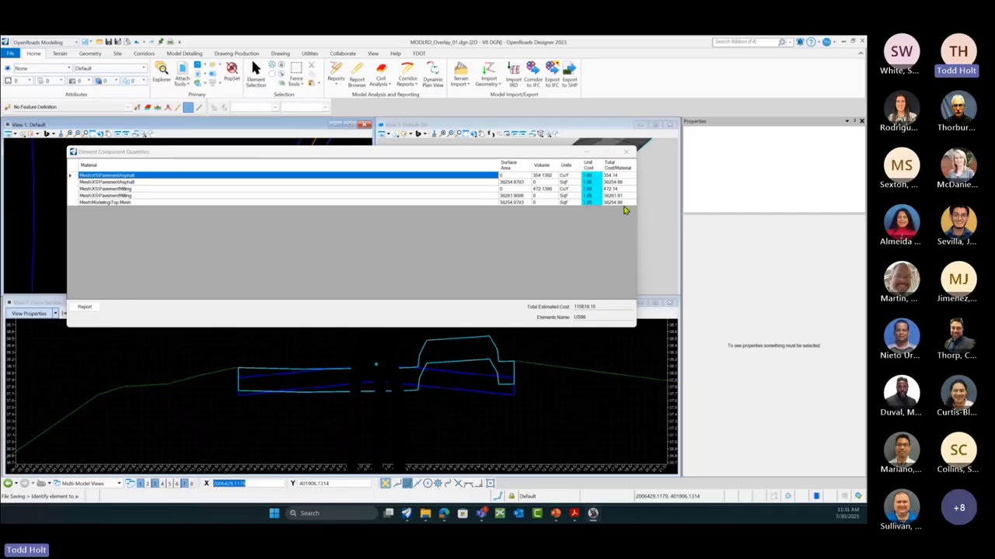
left_click(626, 152)
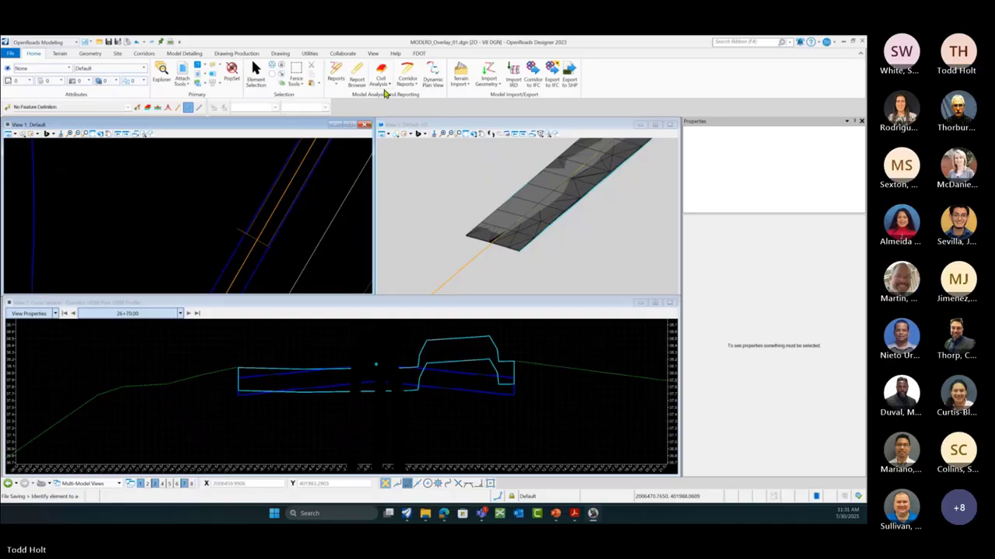
left_click(362, 88)
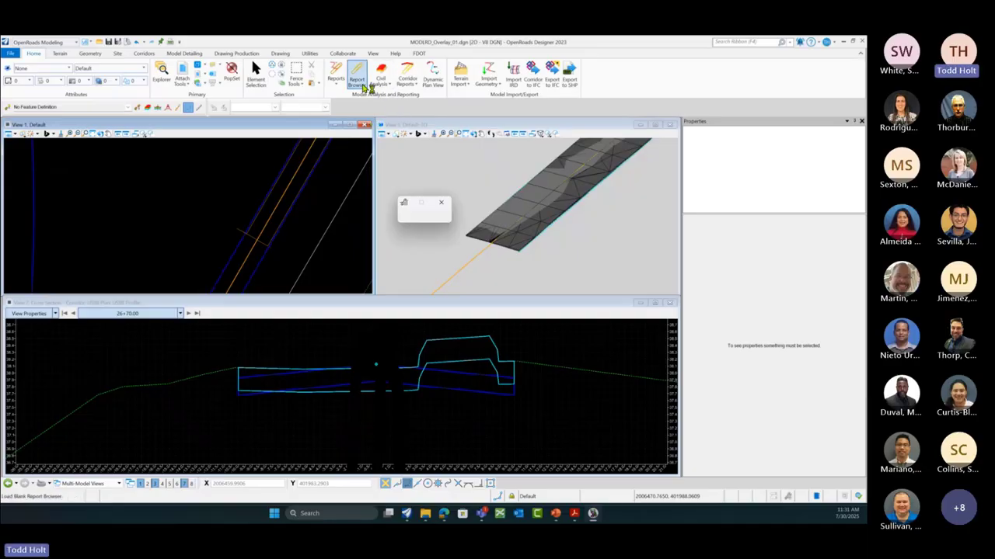
left_click(412, 87)
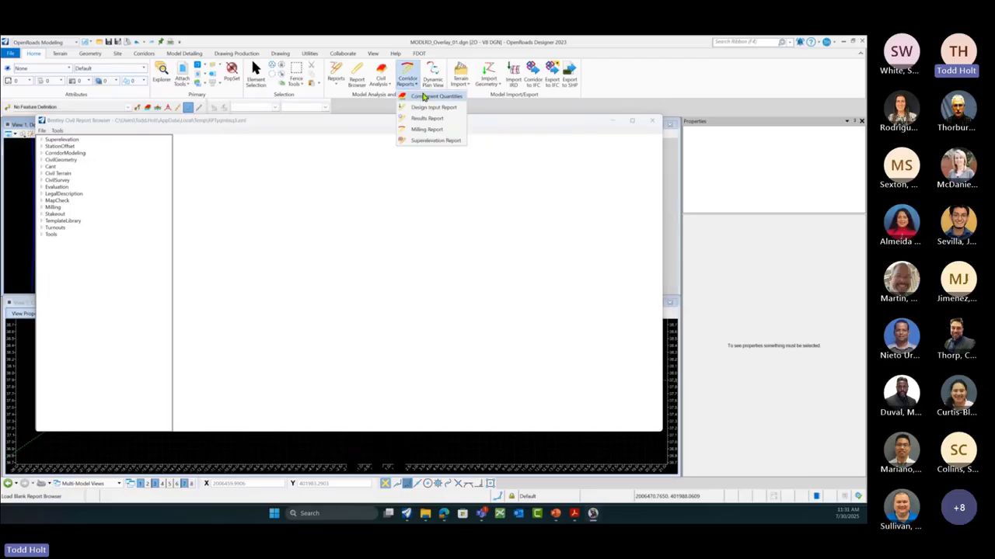
left_click(651, 121)
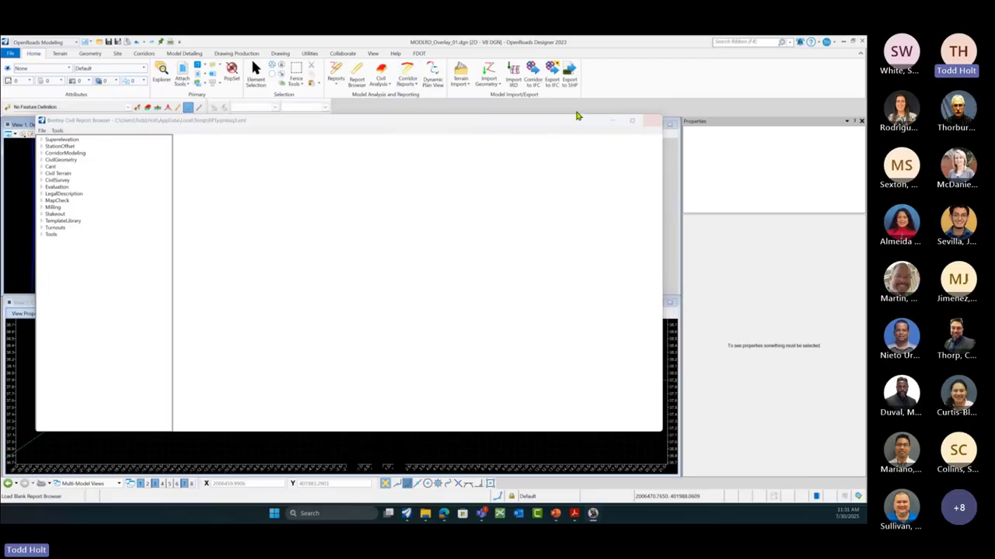
left_click(409, 83)
left_click(428, 131)
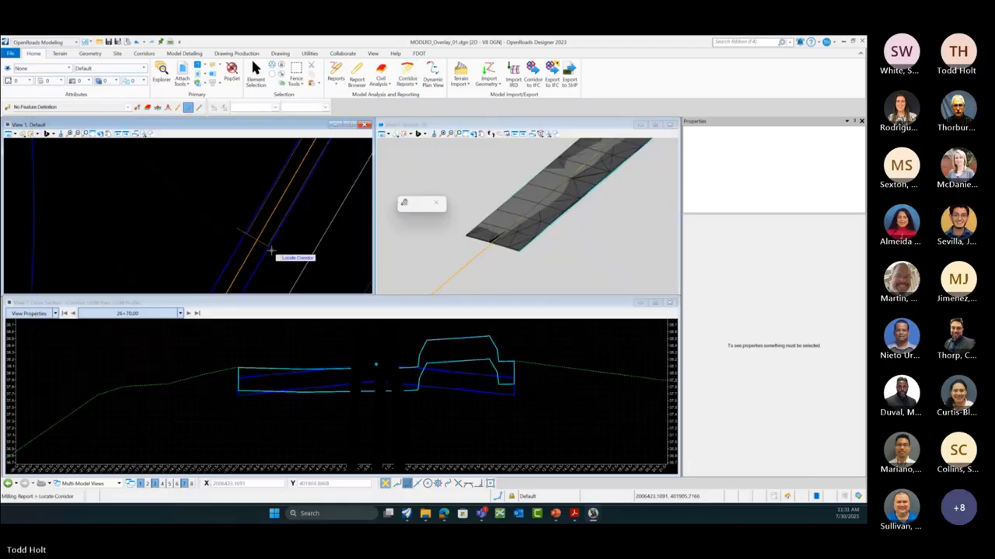
left_click(279, 251)
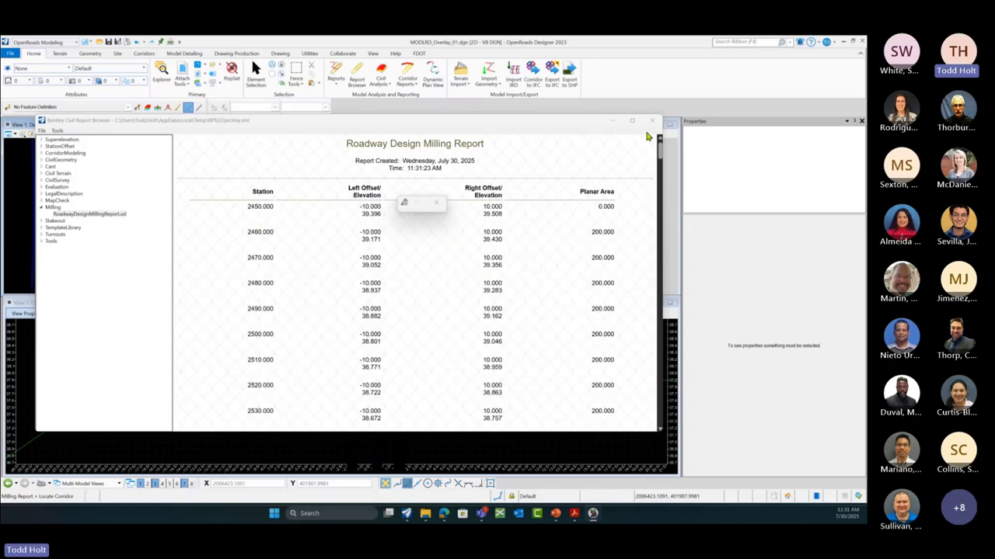
left_click(652, 120)
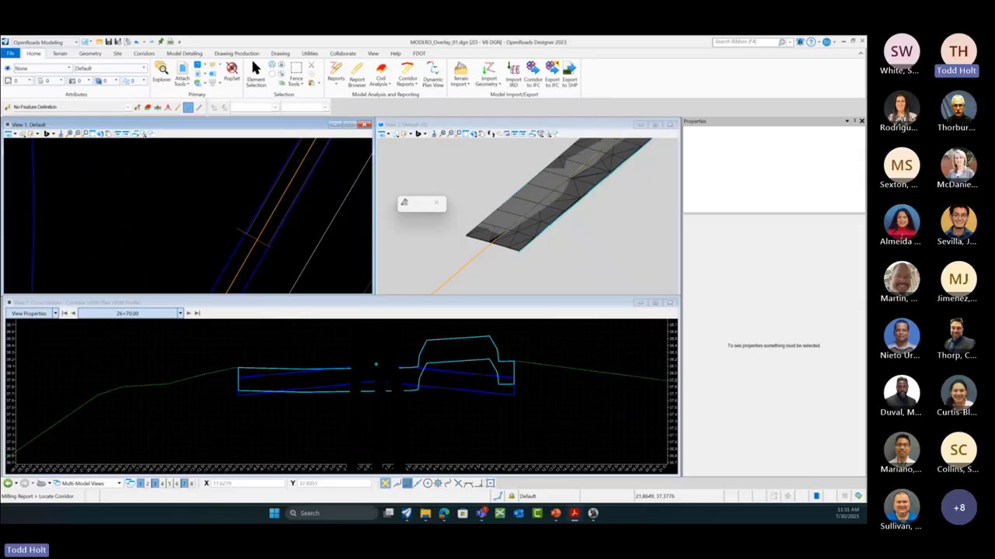
scroll(571, 387, "down", 1)
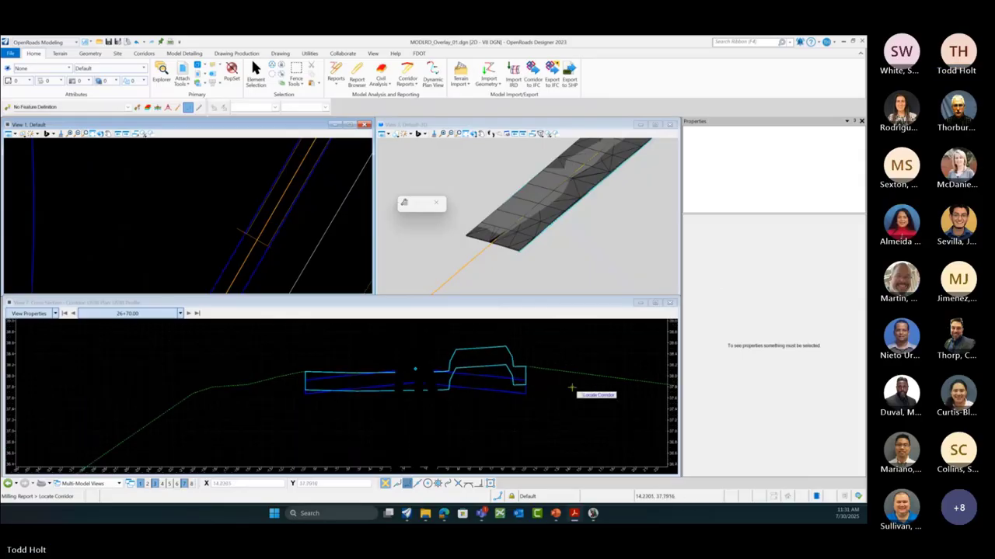
scroll(571, 387, "down", 1)
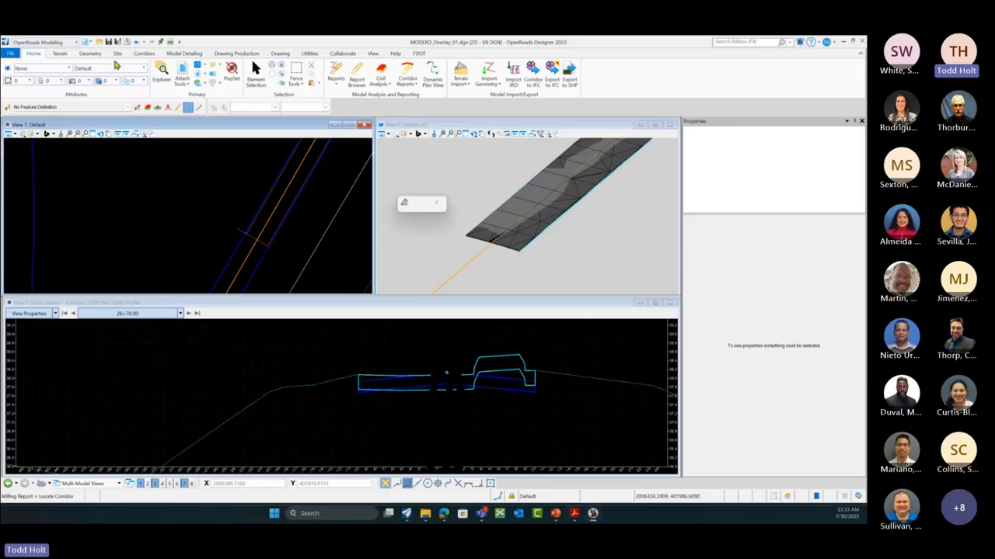
Step: Launch Create Template from the Corridors tab and enlarge the editor window
left_click(145, 56)
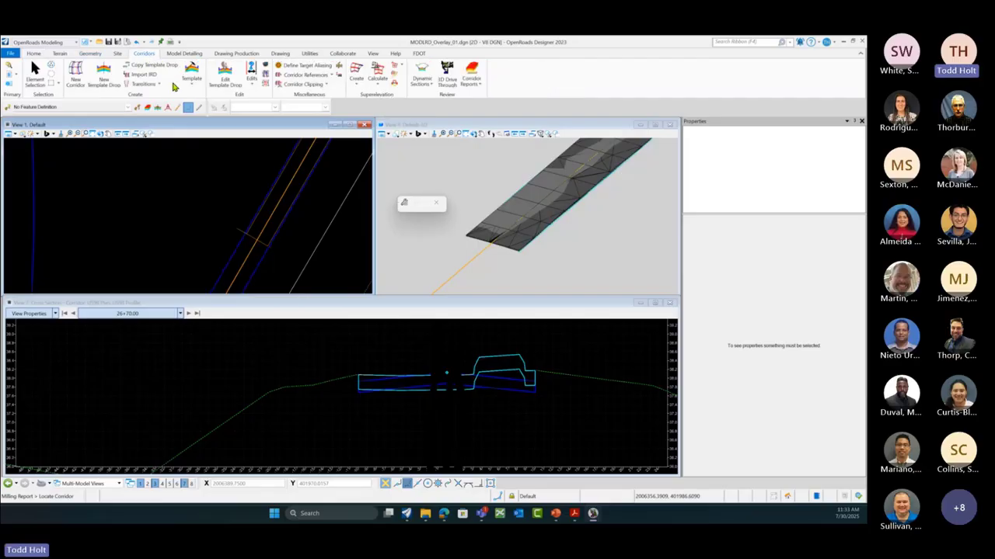
left_click(191, 79)
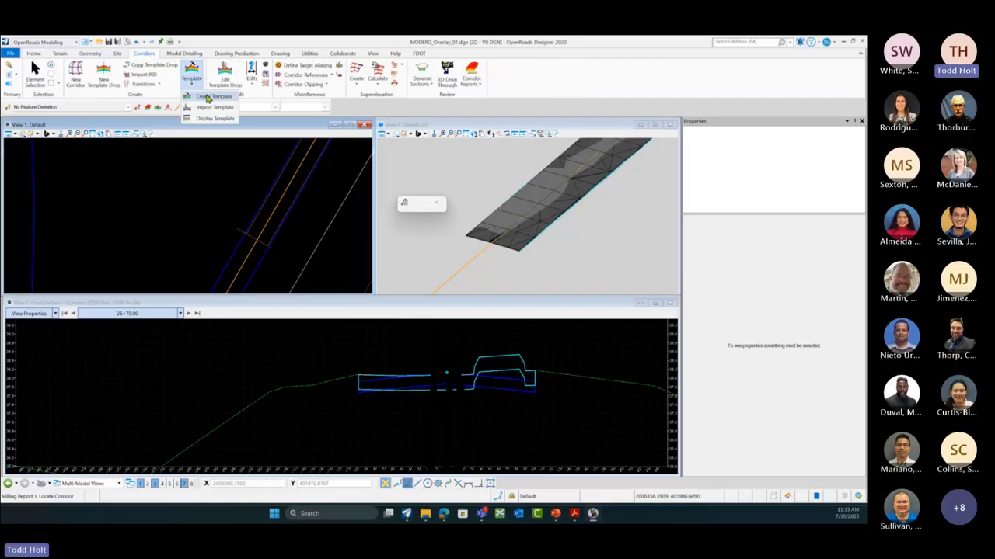
left_click(206, 97)
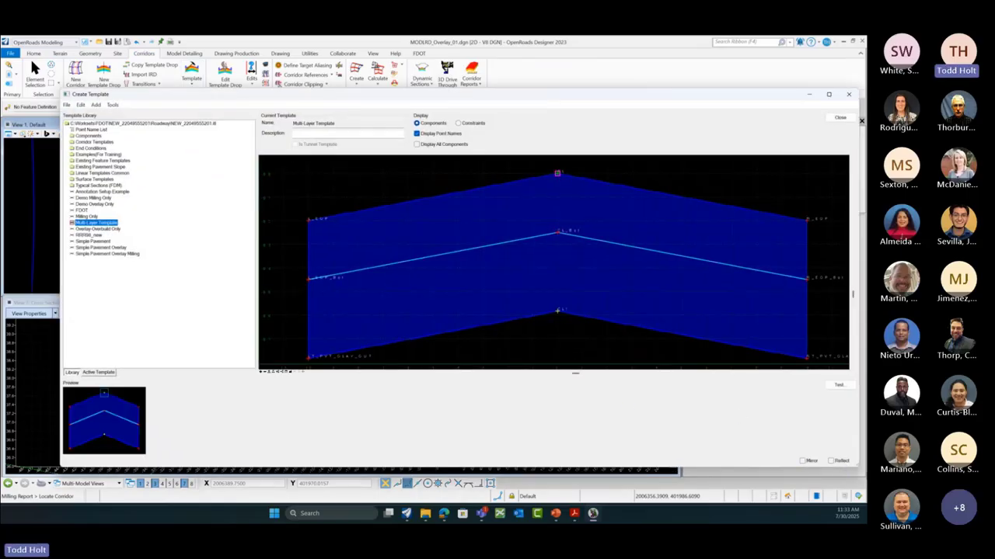
left_click_drag(858, 469, 855, 498)
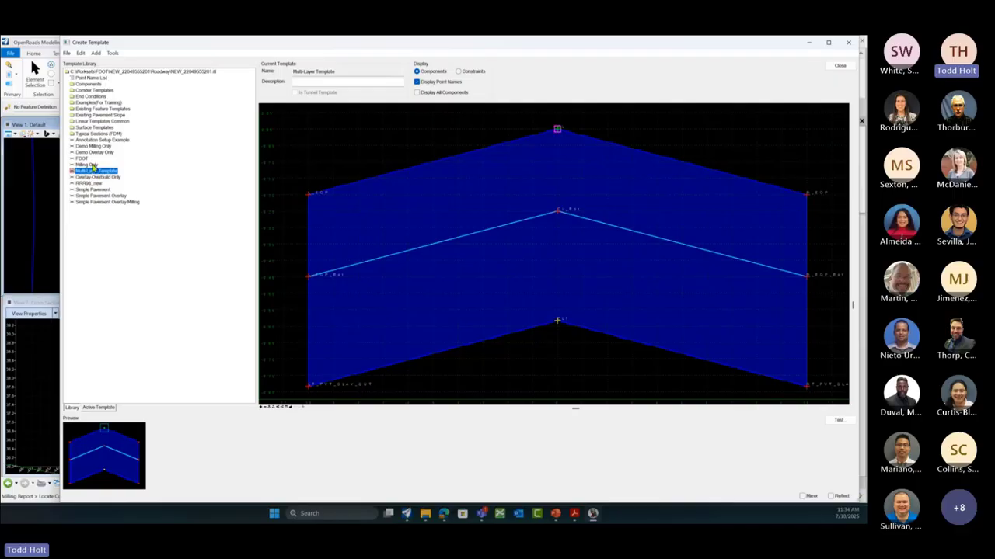
Step: Load the Demo Overlay Only template and bring up its Overlay component's properties
left_click(92, 164)
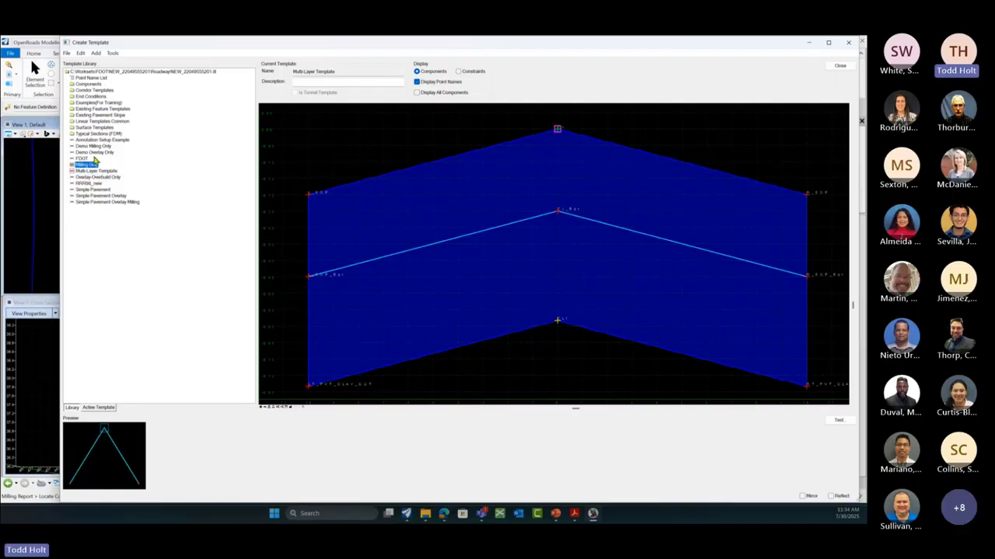
left_click(97, 153)
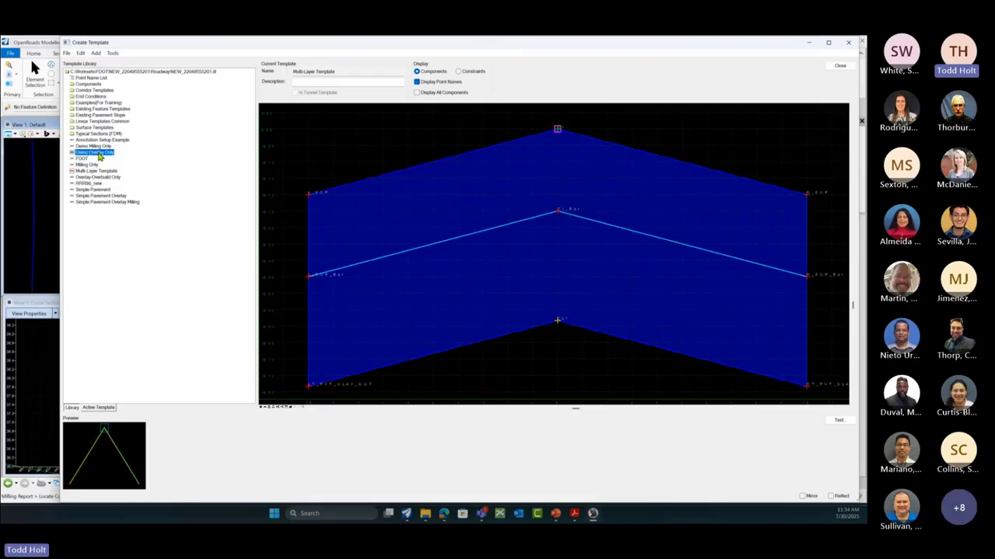
double_click(97, 153)
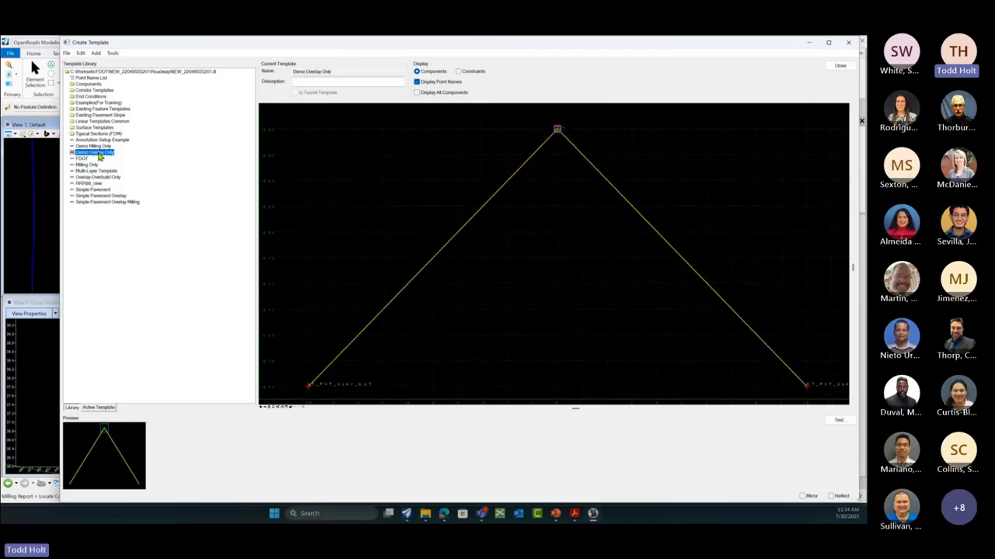
double_click(487, 205)
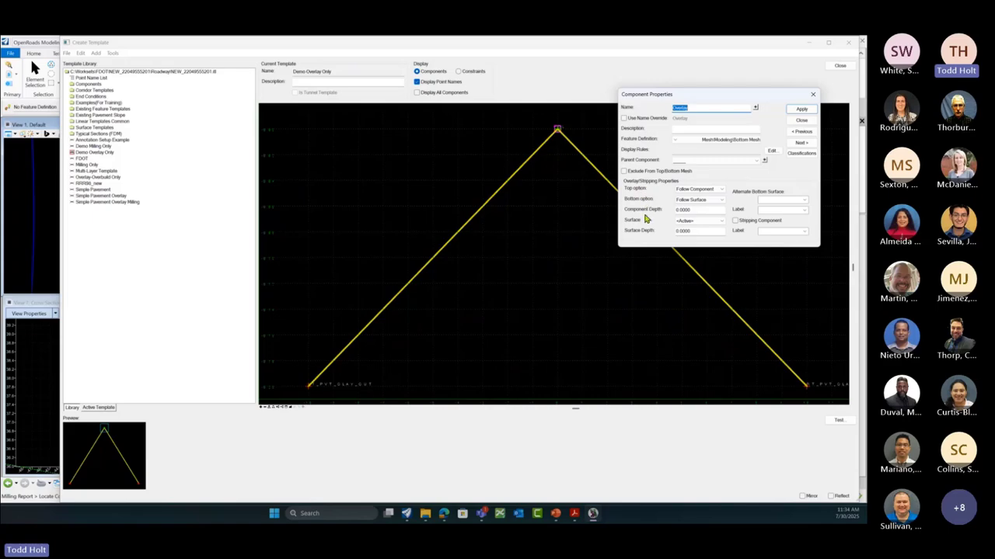
Step: Review the Overlay component's Bottom and Top options without changing them, then close its properties
left_click(720, 202)
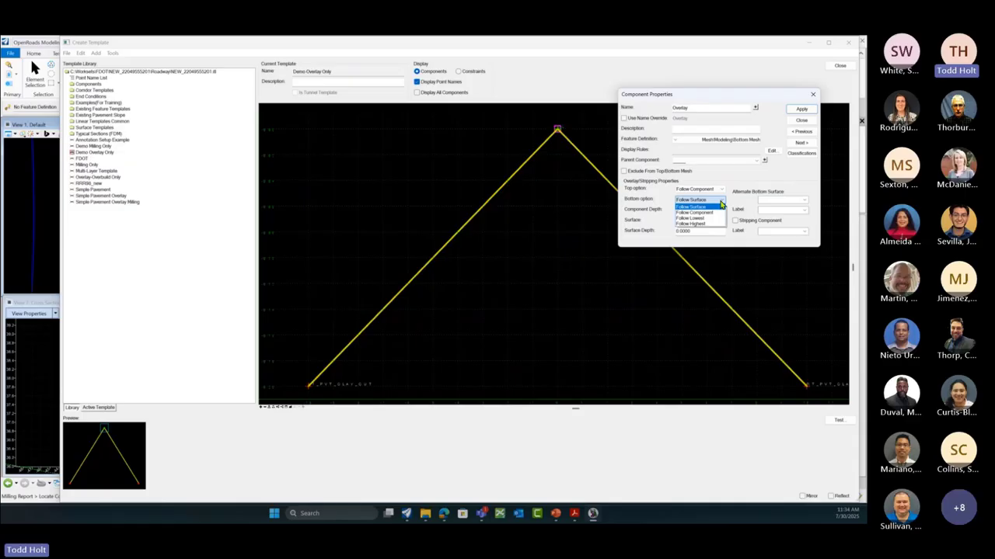
left_click(722, 193)
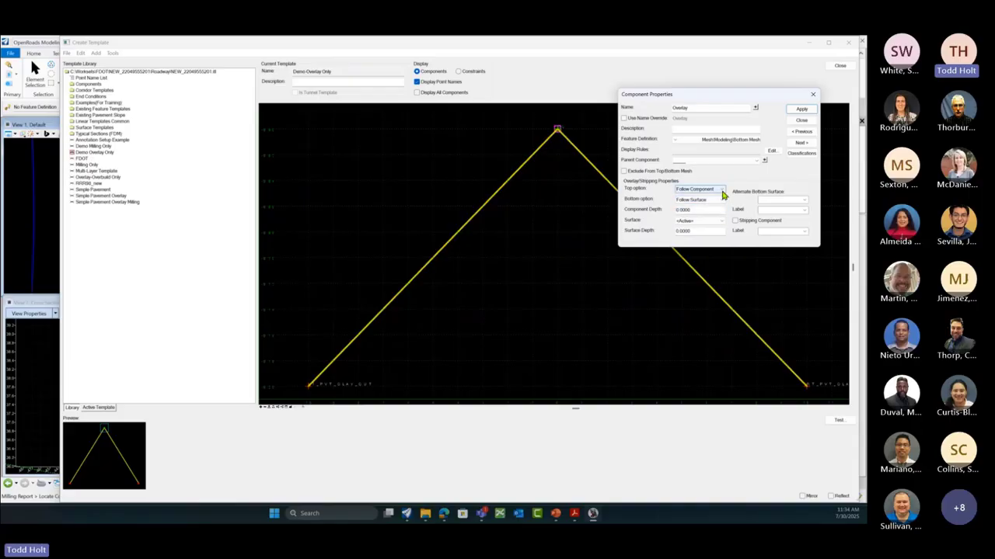
left_click(722, 191)
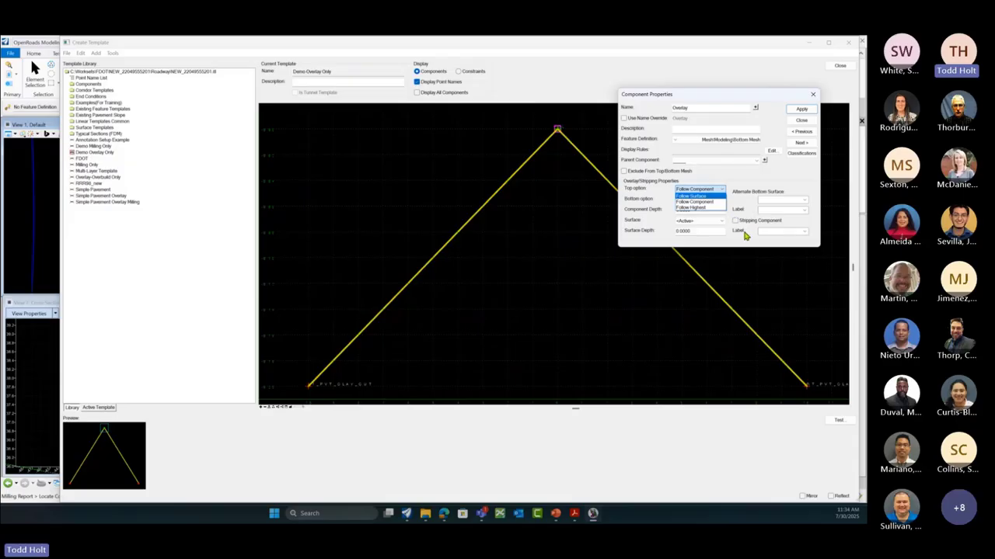
left_click(734, 227)
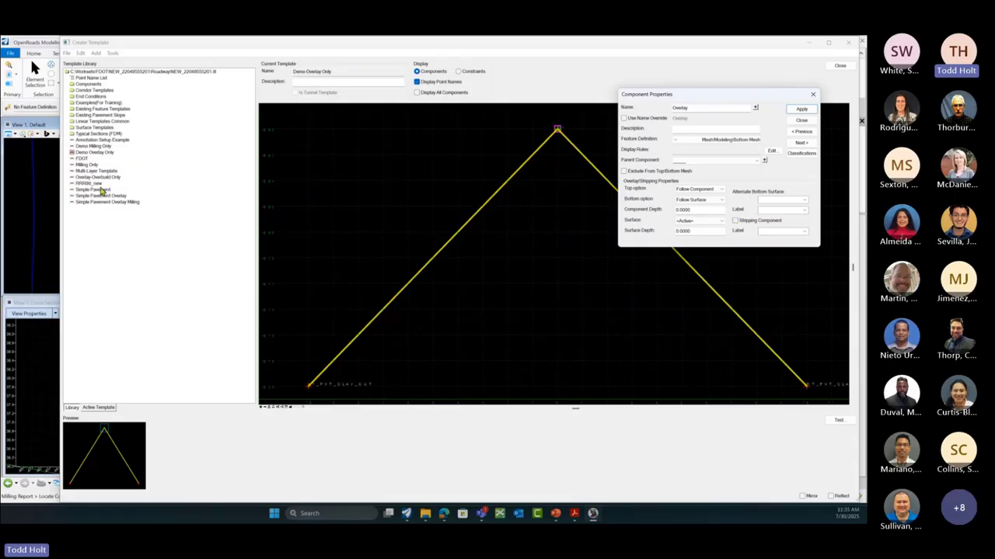
left_click(800, 121)
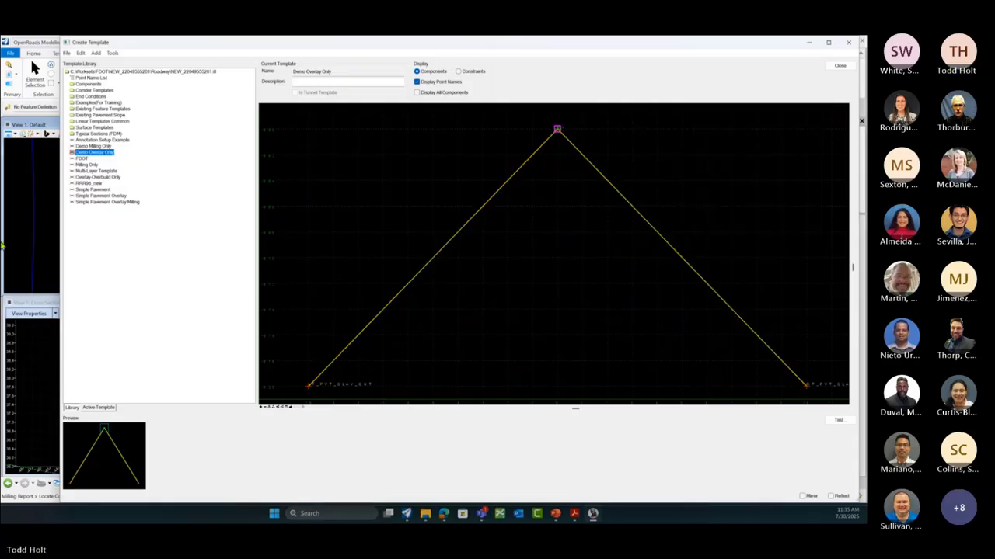
double_click(96, 171)
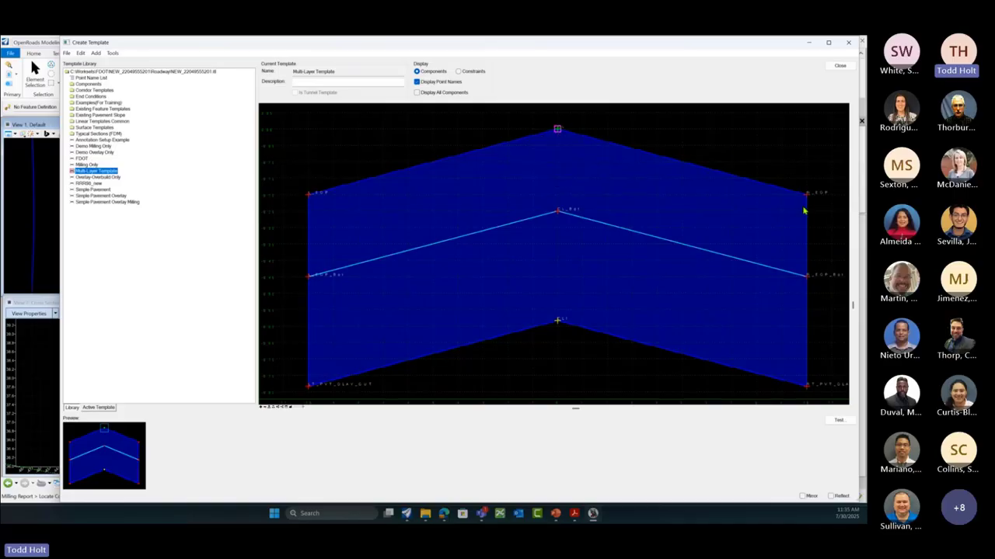
mouse_move(806, 201)
scroll(482, 203, "down", 3)
scroll(482, 203, "down", 1)
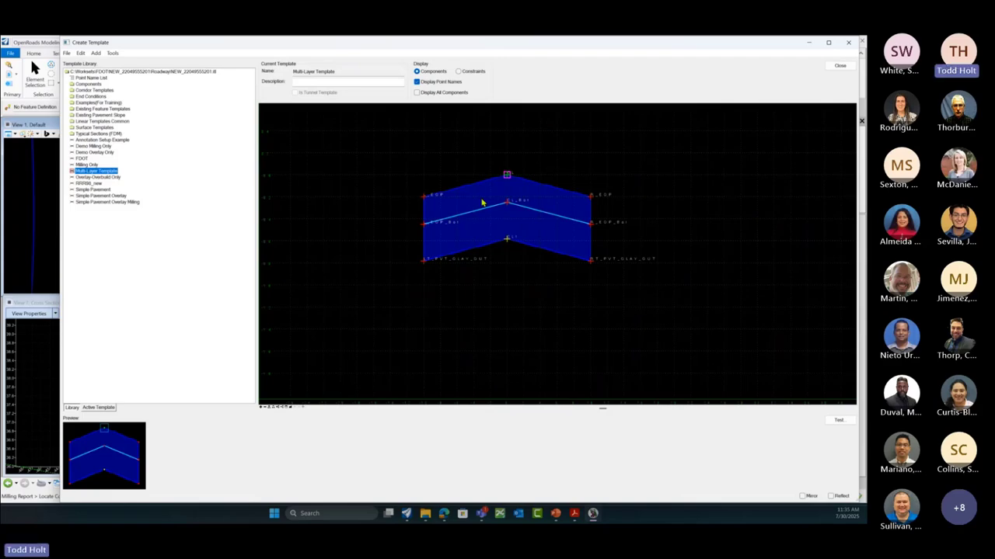
right_click(512, 289)
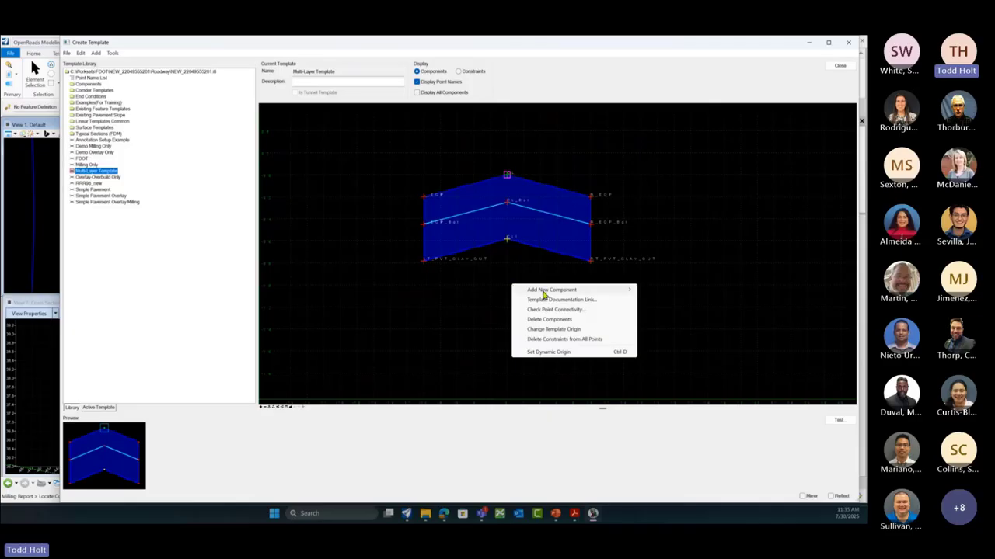
mouse_move(544, 292)
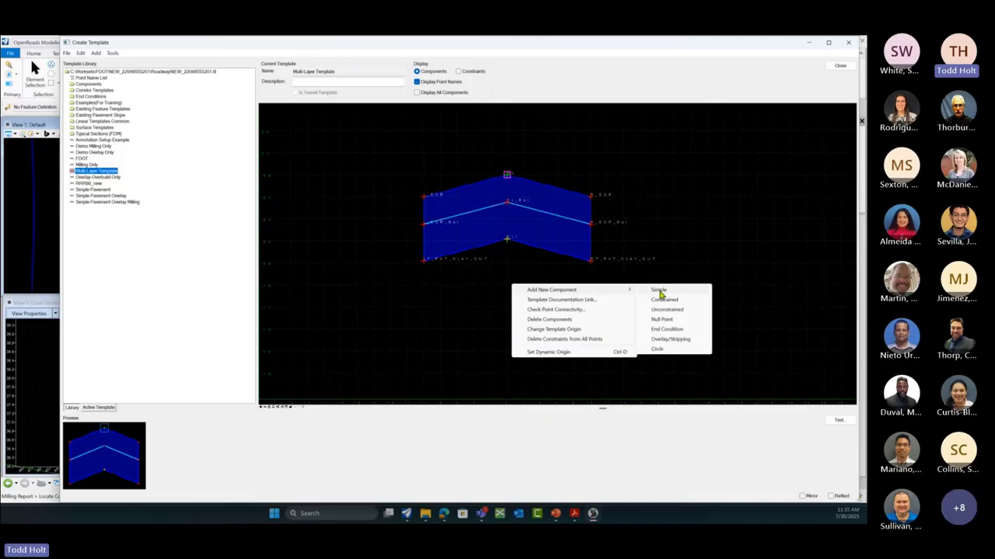
left_click(201, 299)
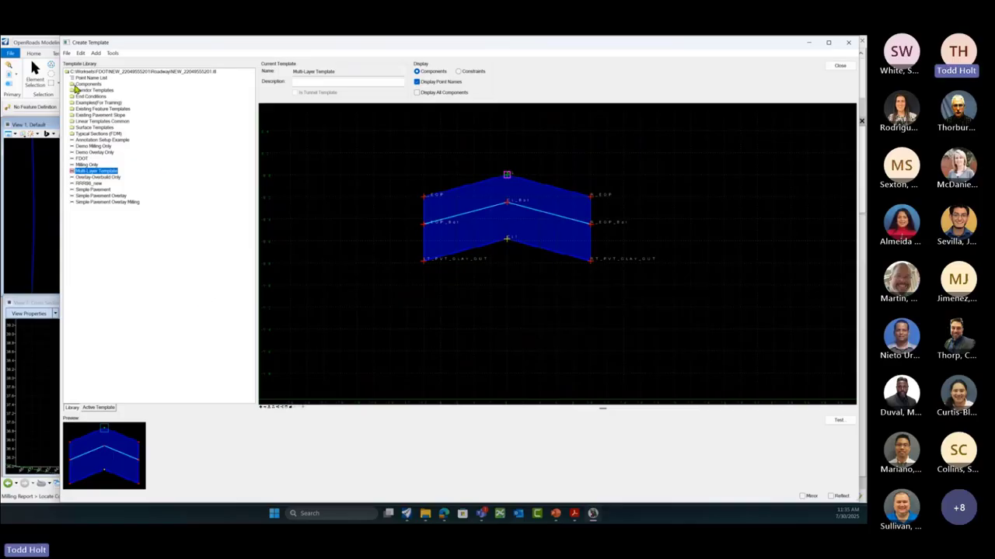
Step: Attach Pvt Widening Right from Components > Resurfacing > Widening at the right edge of pavement
double_click(75, 85)
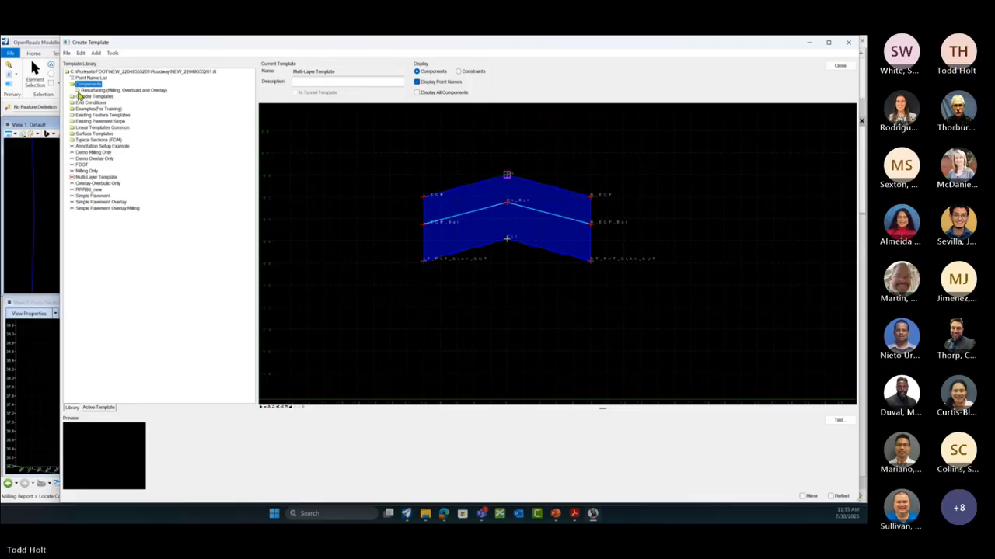
double_click(80, 91)
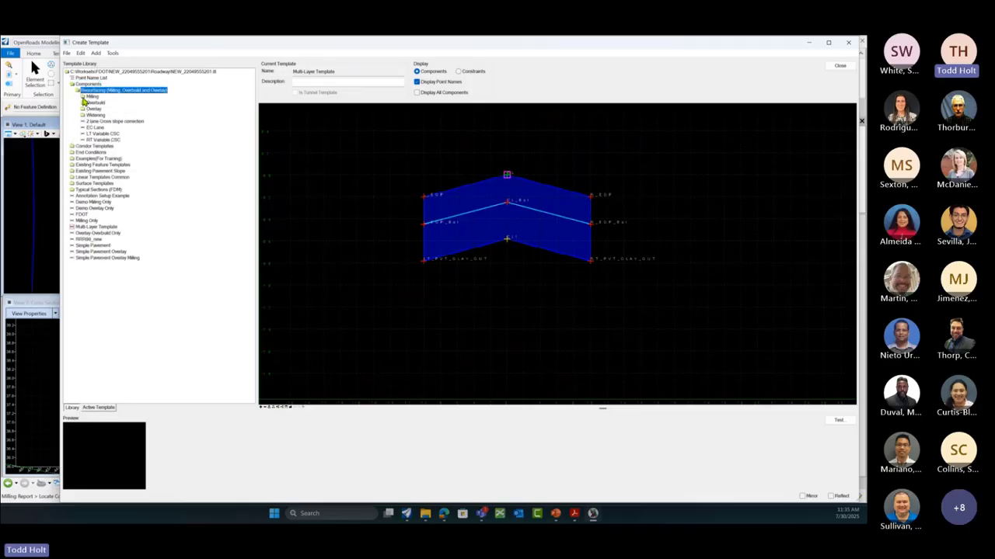
double_click(89, 115)
left_click(90, 122)
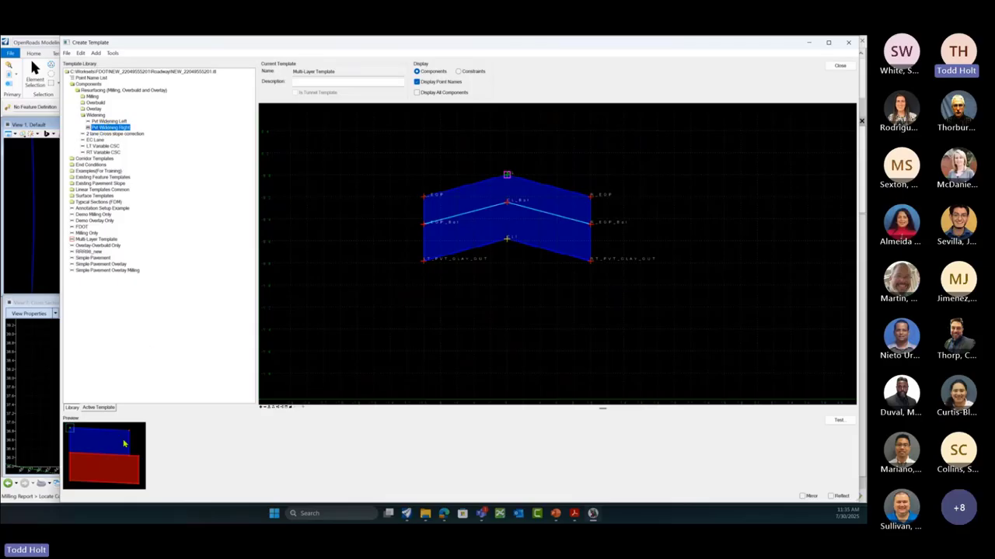
left_click_drag(135, 442, 590, 201)
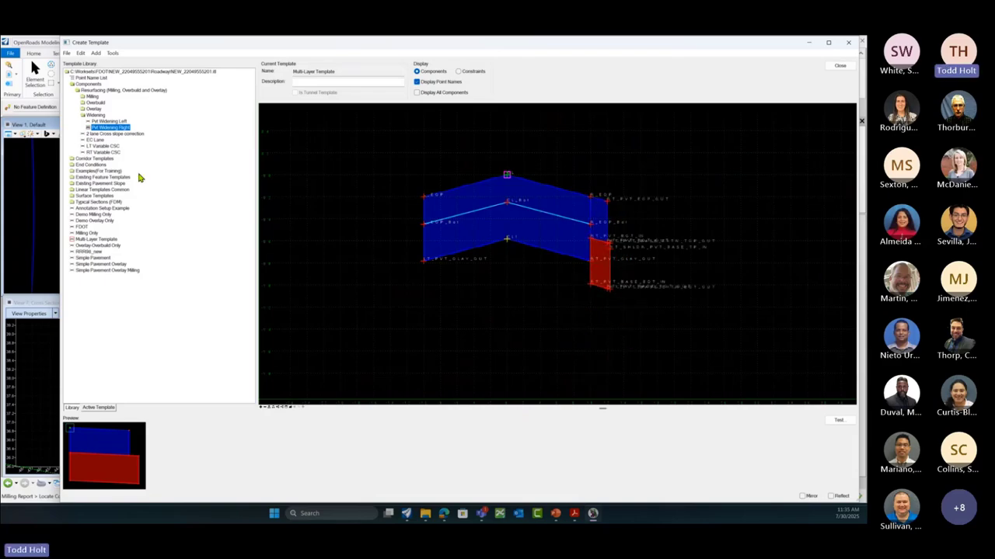
Step: Attach Pvt Widening Left at the left edge of pavement
left_click(109, 122)
left_click_drag(128, 421, 423, 202)
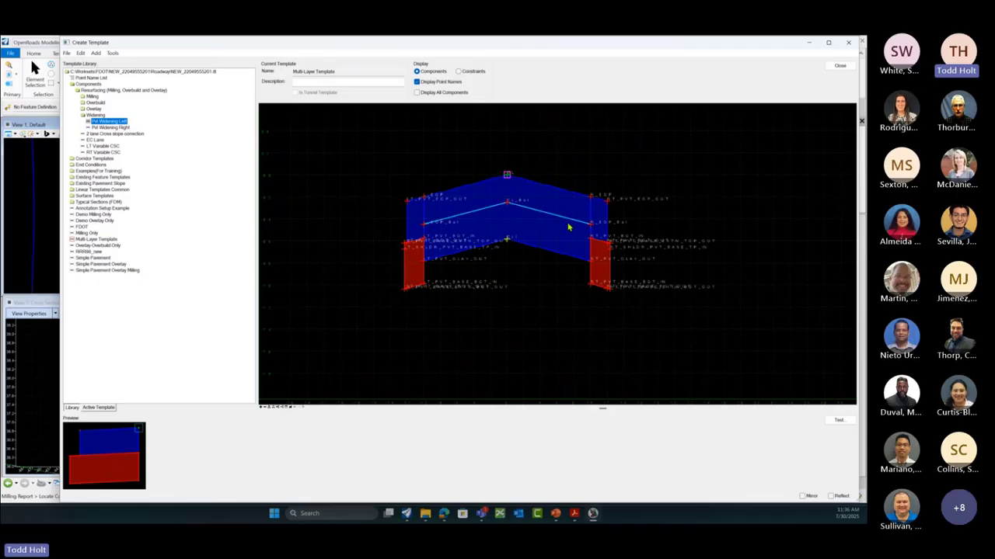
scroll(414, 287, "down", 1)
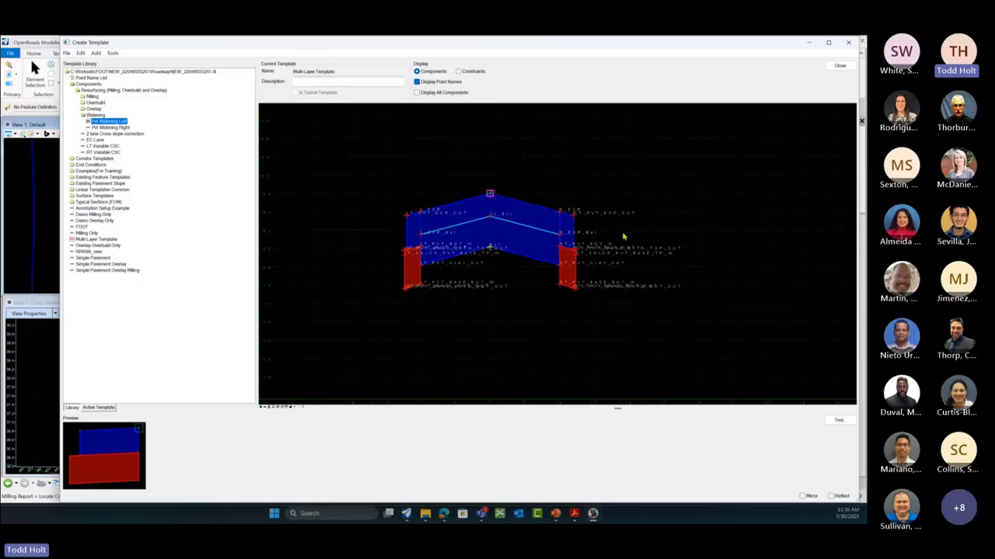
right_click(588, 186)
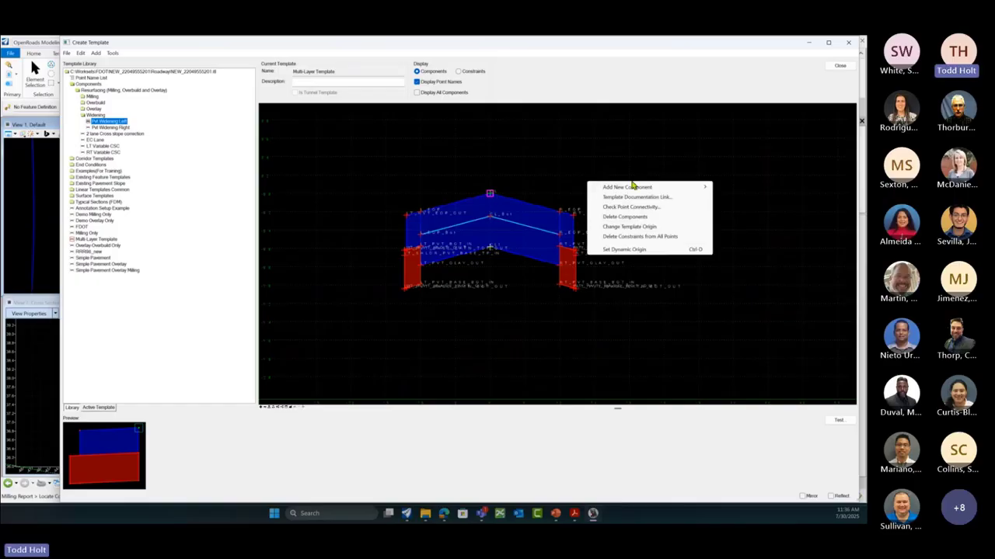
Step: Start a new simple component, browse the XS feature definitions, then cancel its placement
mouse_move(633, 187)
left_click(732, 192)
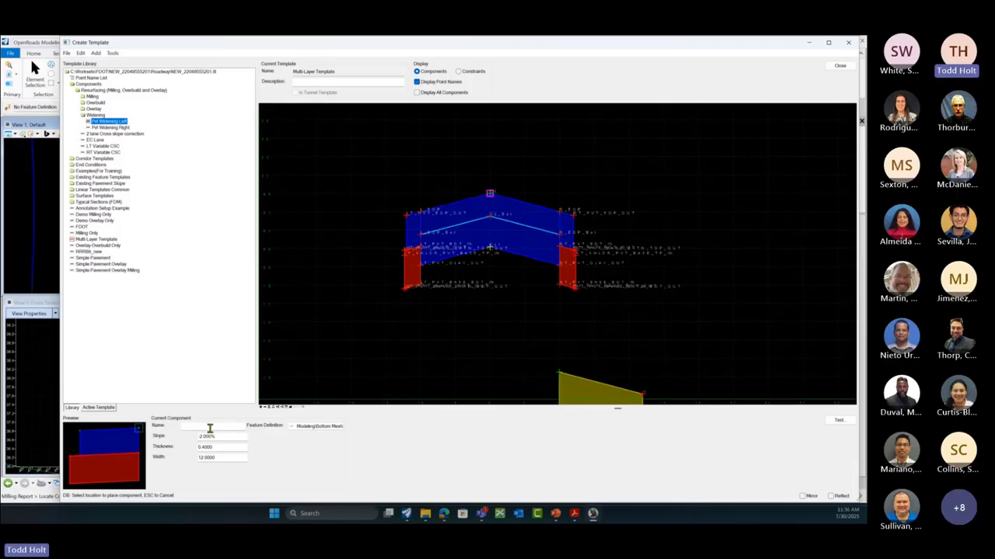
left_click(293, 427)
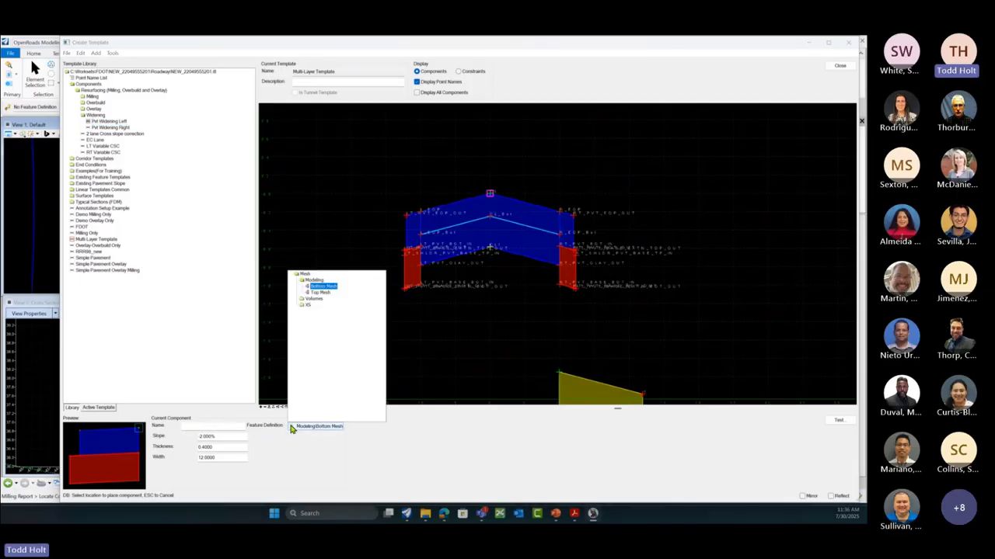
left_click(302, 306)
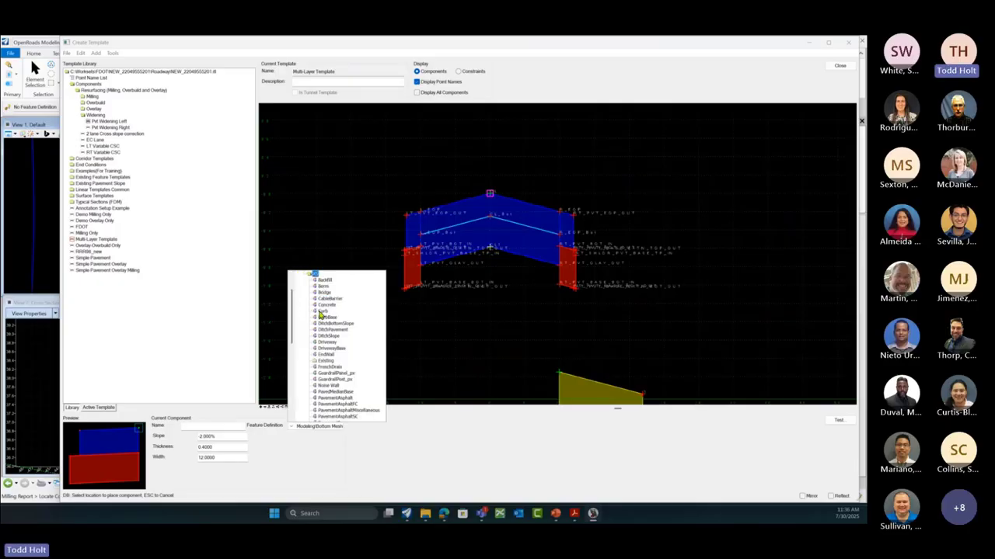
scroll(340, 412, "down", 1)
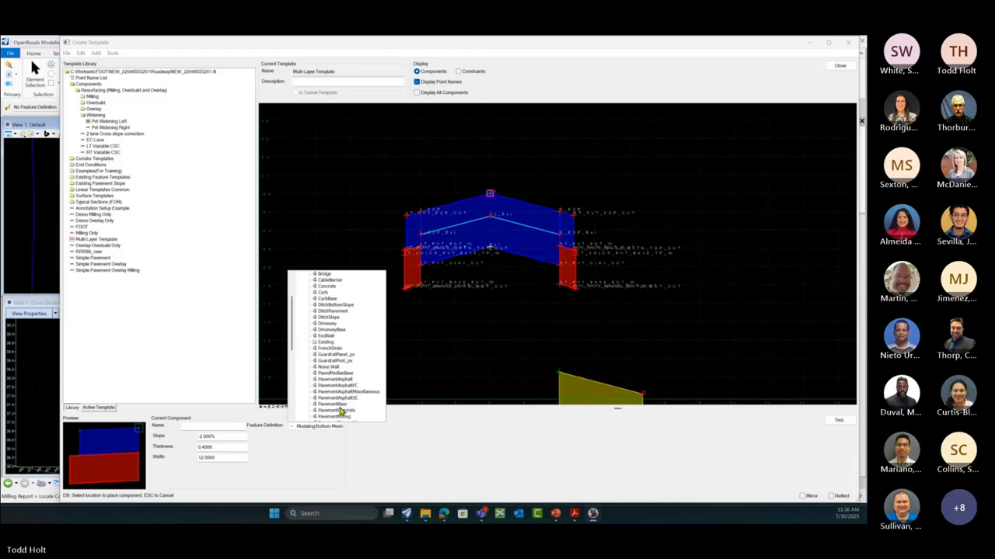
scroll(340, 412, "down", 2)
scroll(344, 413, "down", 2)
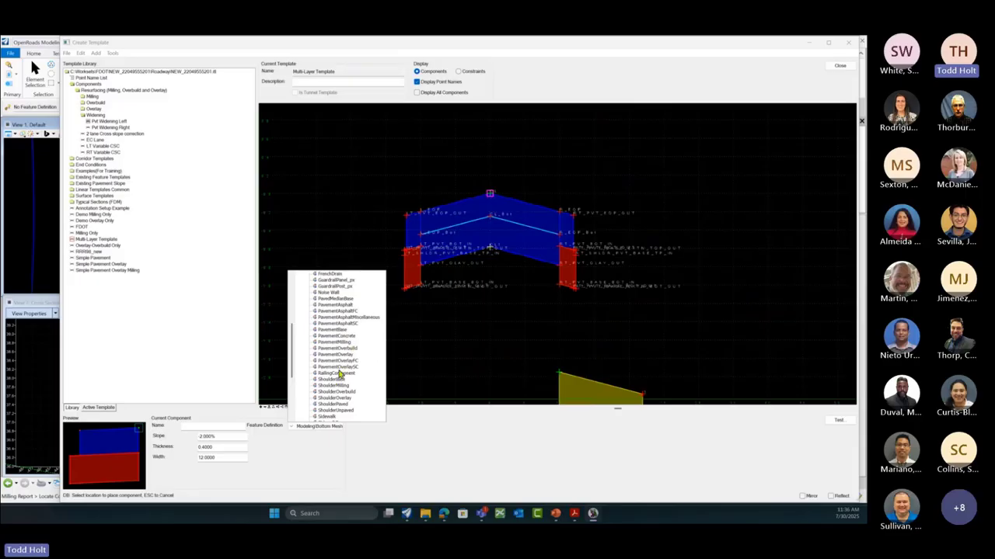
left_click(442, 372)
right_click(395, 351)
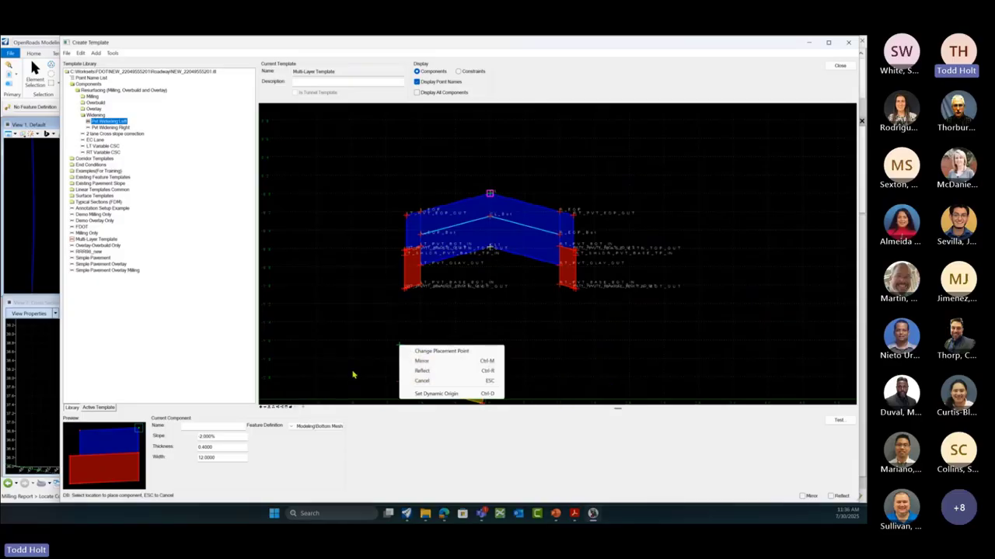
left_click(421, 381)
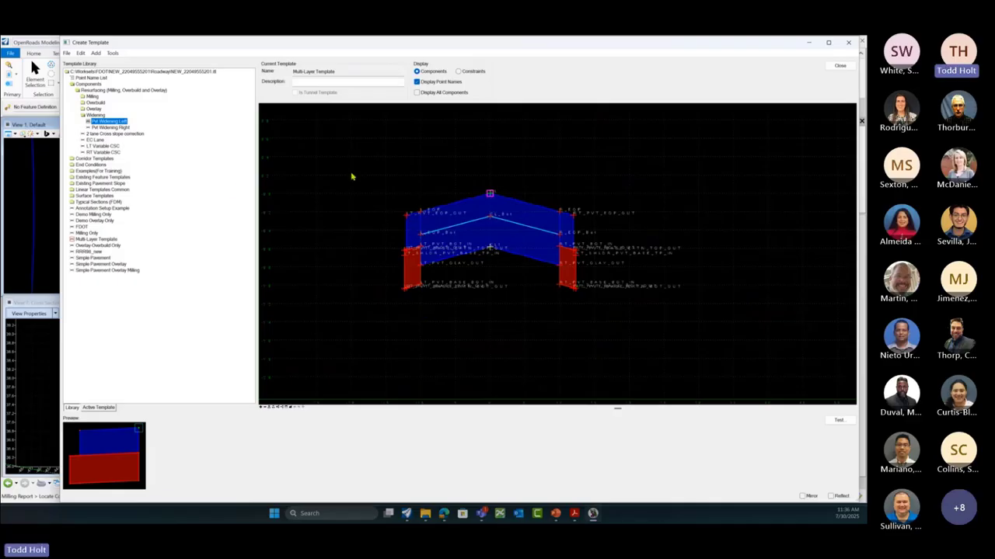
Step: Save the template library changes and synchronize the corridor's template drop with the updated template
left_click(841, 66)
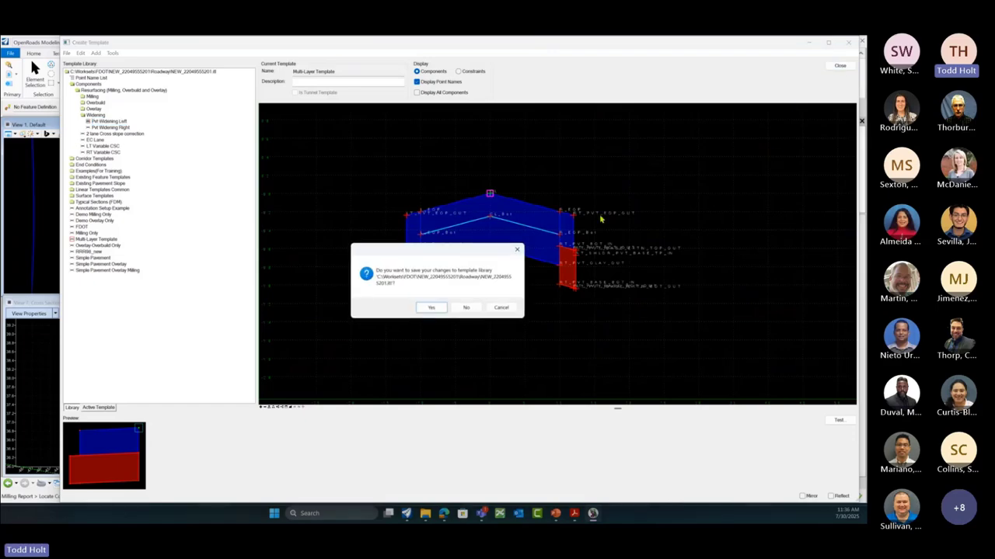
left_click(434, 309)
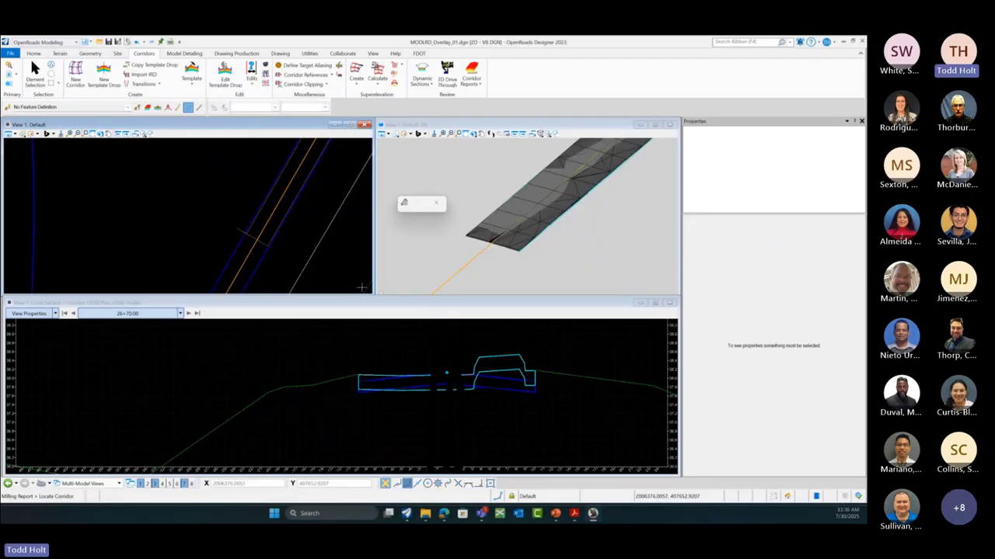
left_click(226, 70)
left_click(242, 231)
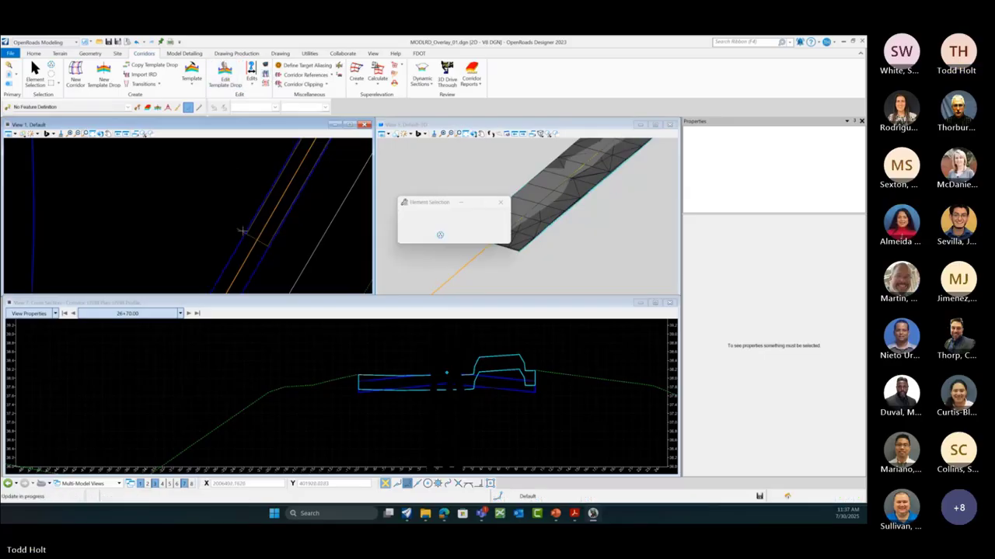
left_click(333, 75)
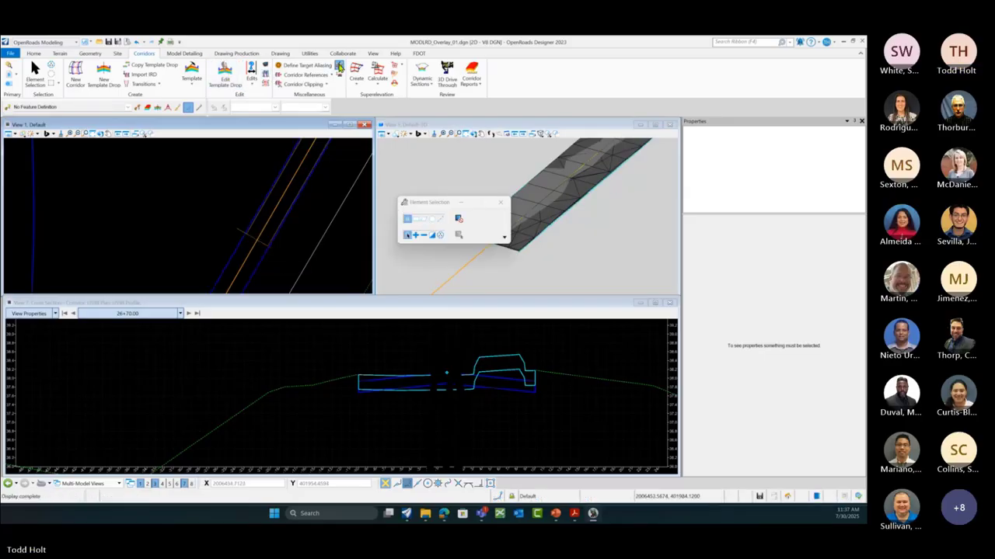
left_click(271, 247)
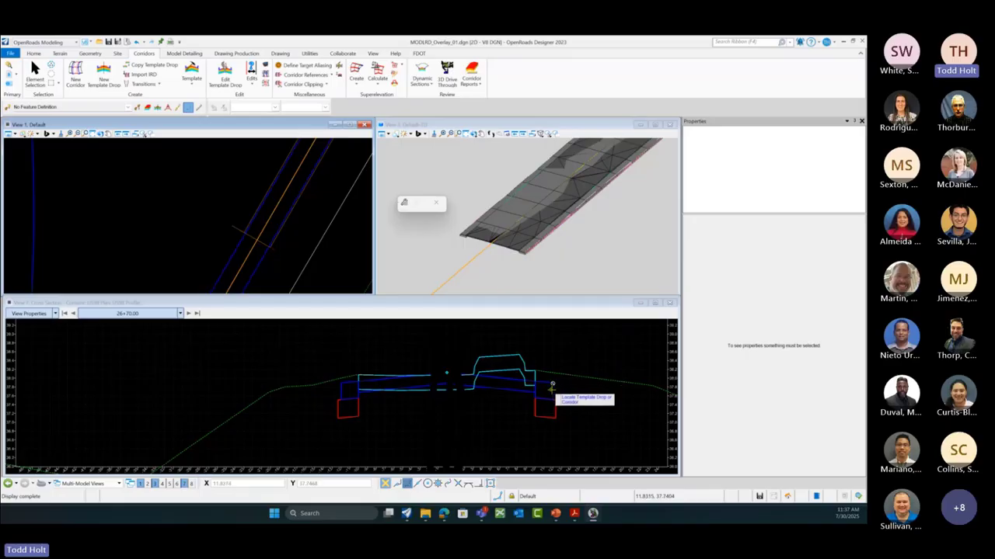
mouse_move(551, 383)
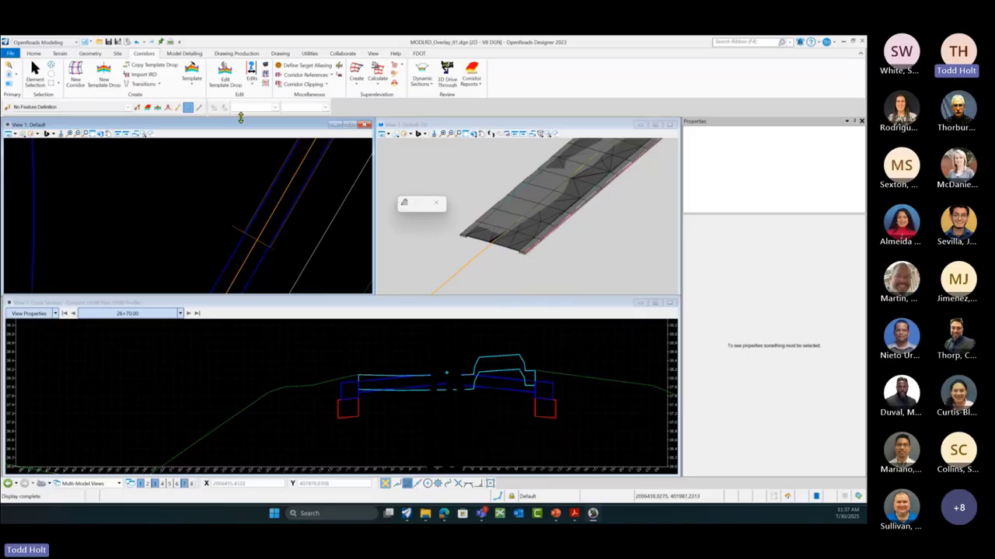
Step: Reopen Create Template and preview RRR88_OVERBUILD, the cross slope correction template, then RRR88 from the course guide examples
left_click(191, 78)
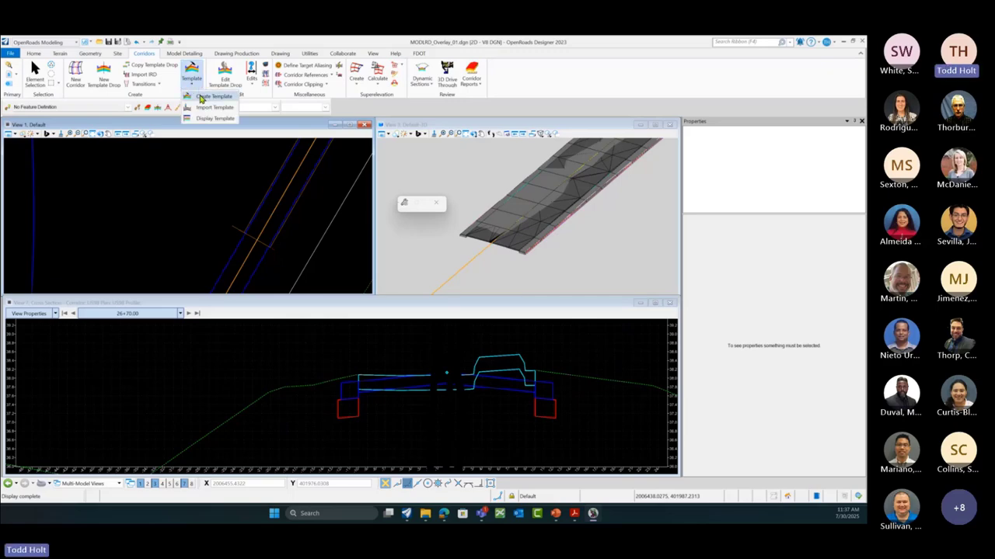
left_click(202, 96)
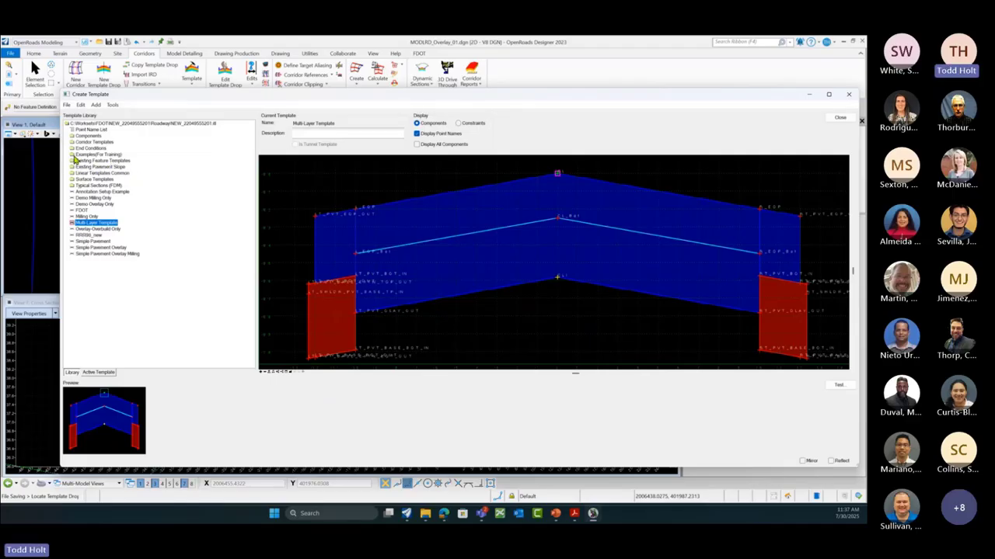
double_click(74, 156)
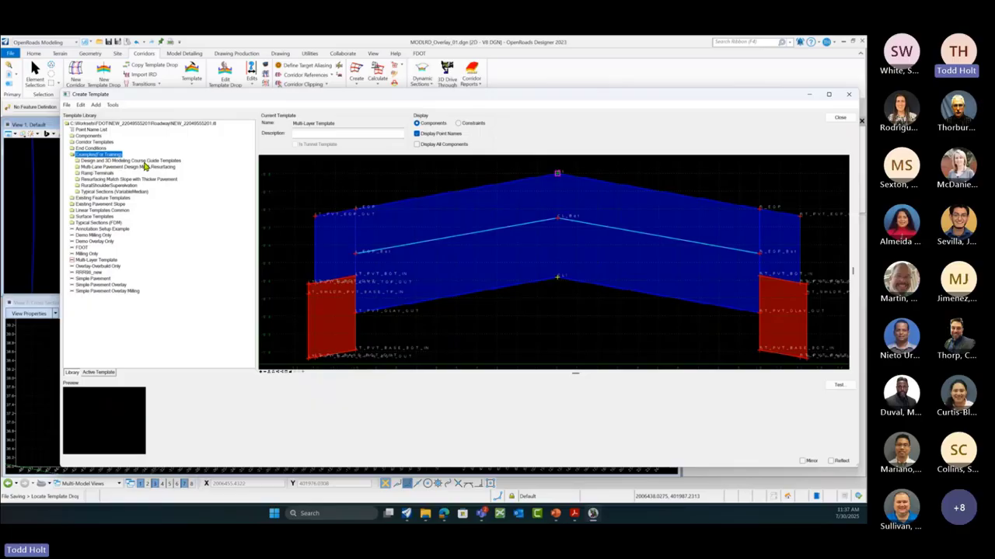
left_click(78, 162)
left_click(78, 163)
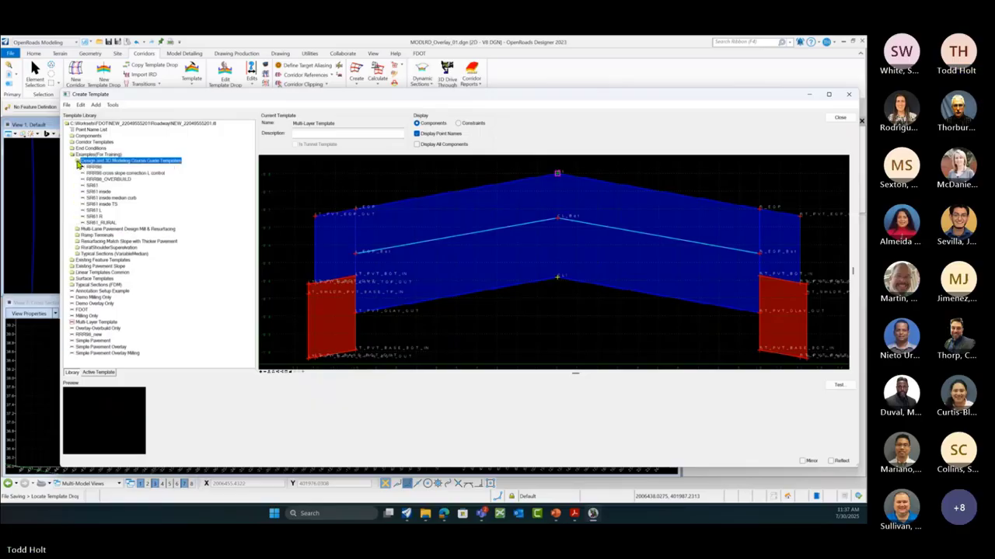
left_click(101, 180)
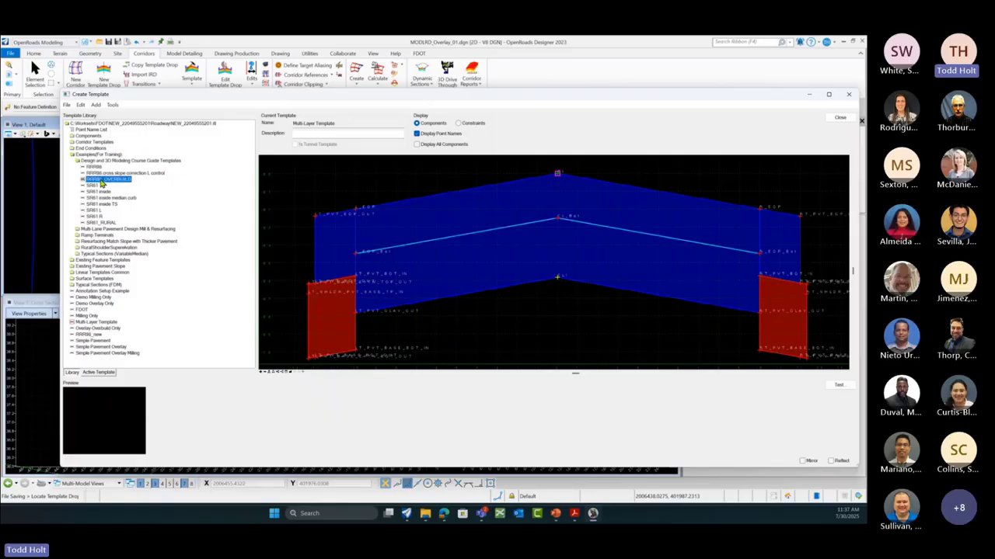
left_click(105, 173)
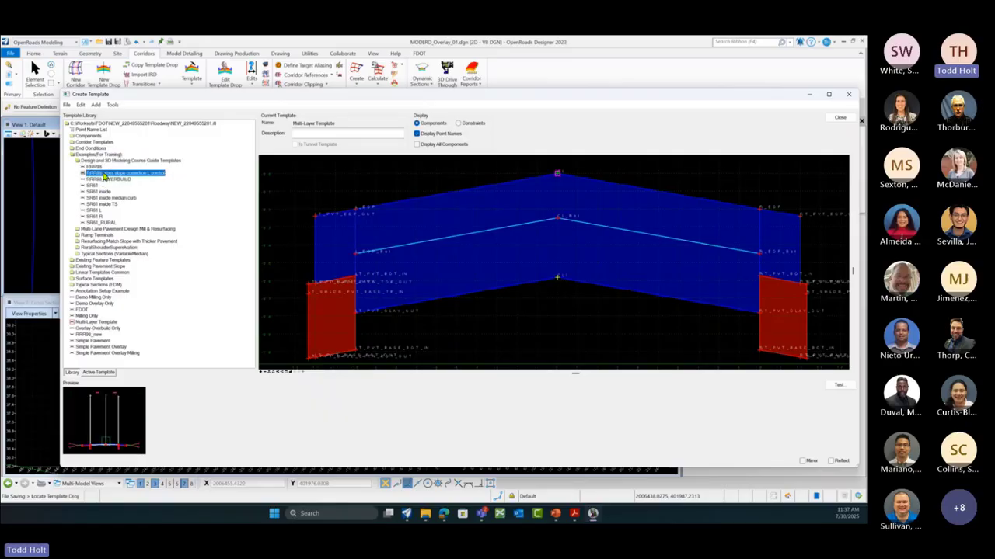
left_click(94, 167)
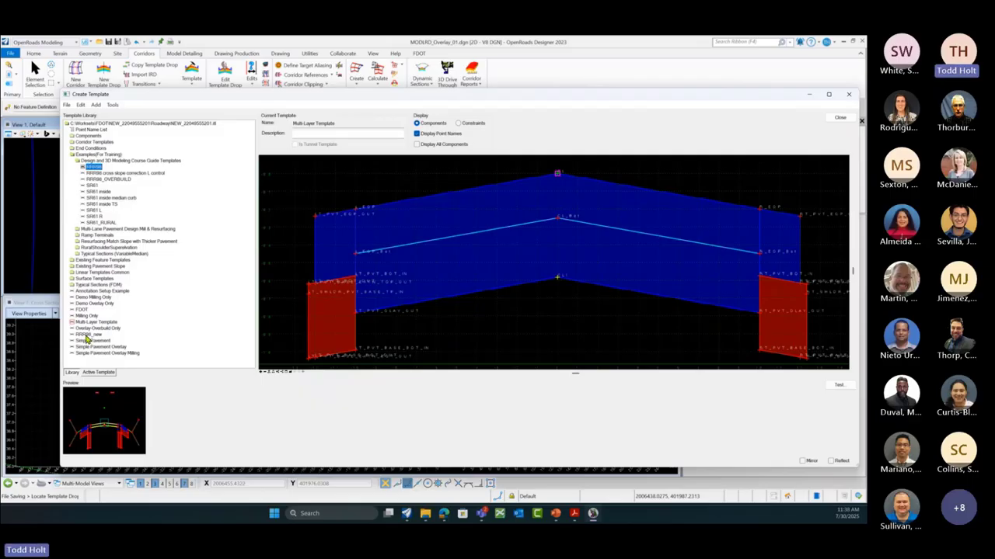
double_click(93, 168)
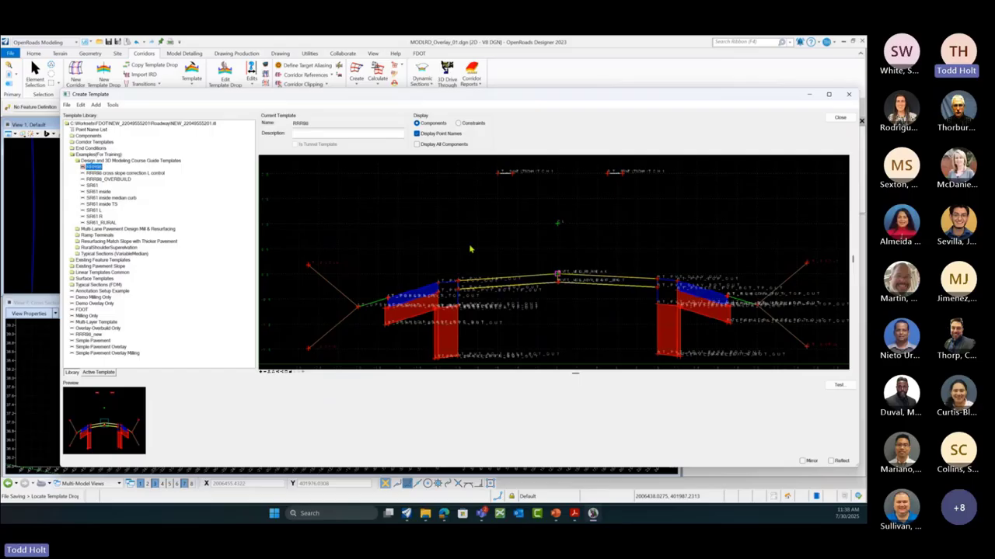
scroll(470, 248, "down", 2)
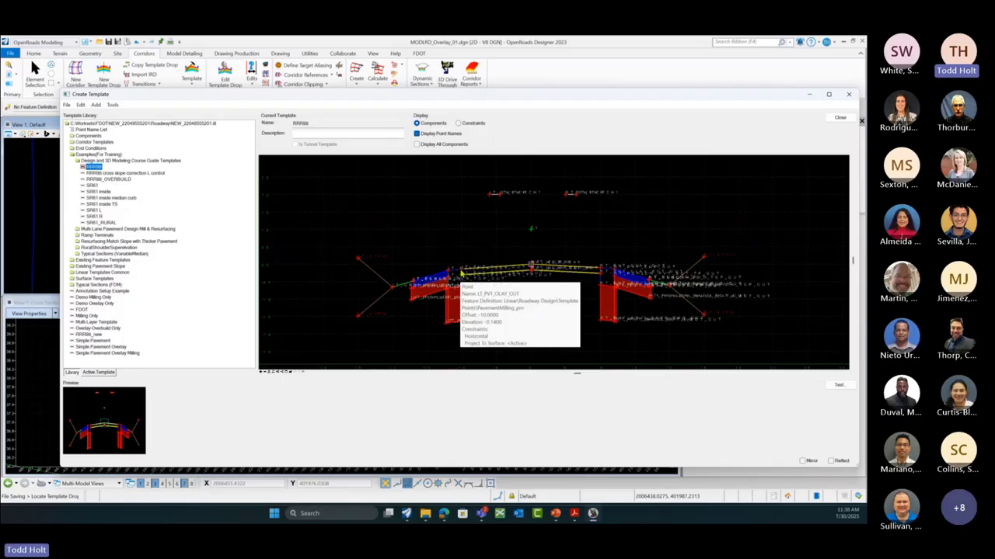
scroll(547, 275, "up", 1)
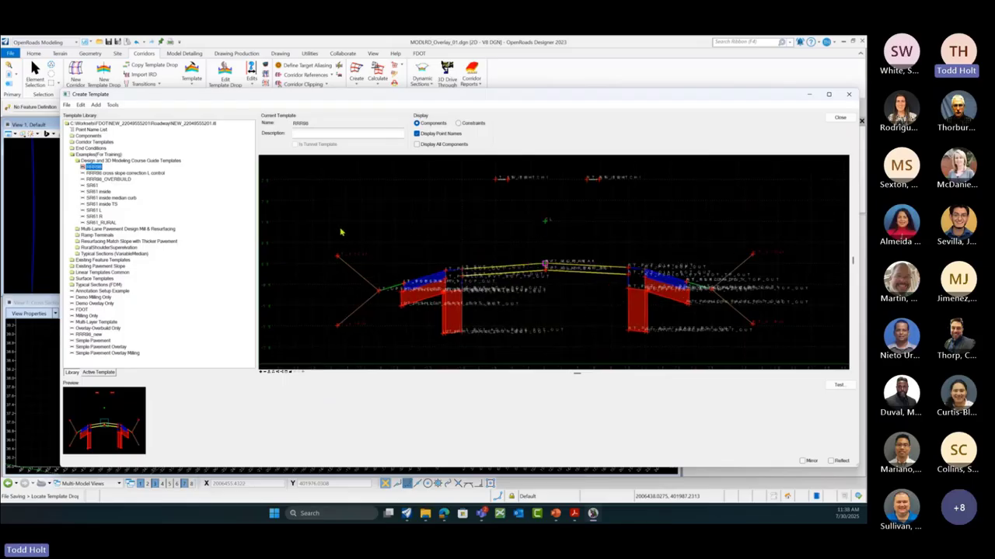
scroll(330, 230, "down", 1)
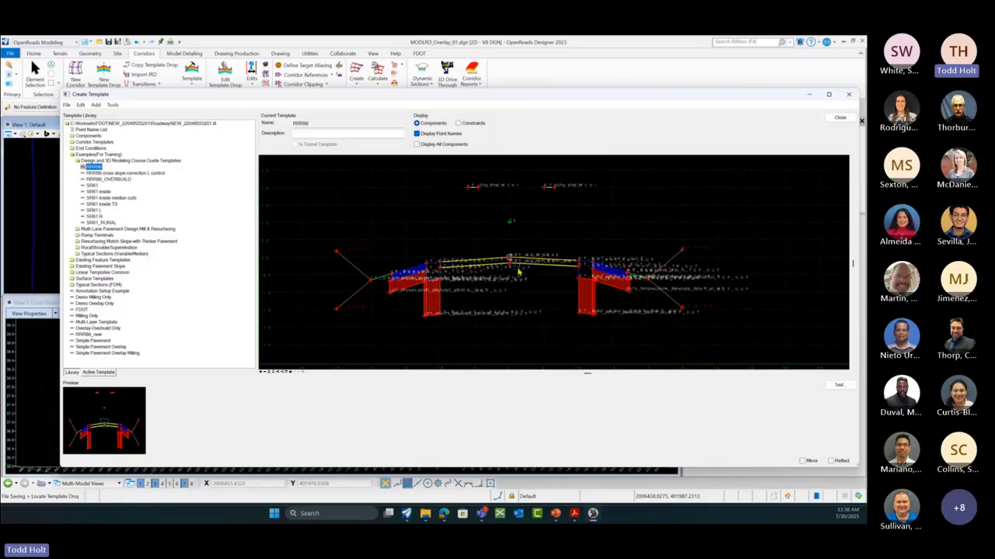
scroll(433, 270, "up", 3)
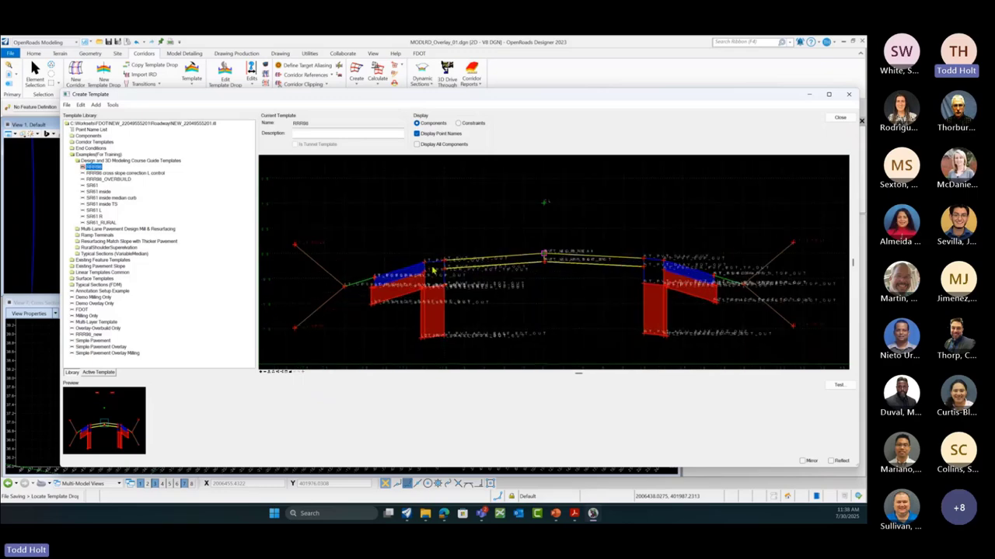
mouse_move(450, 265)
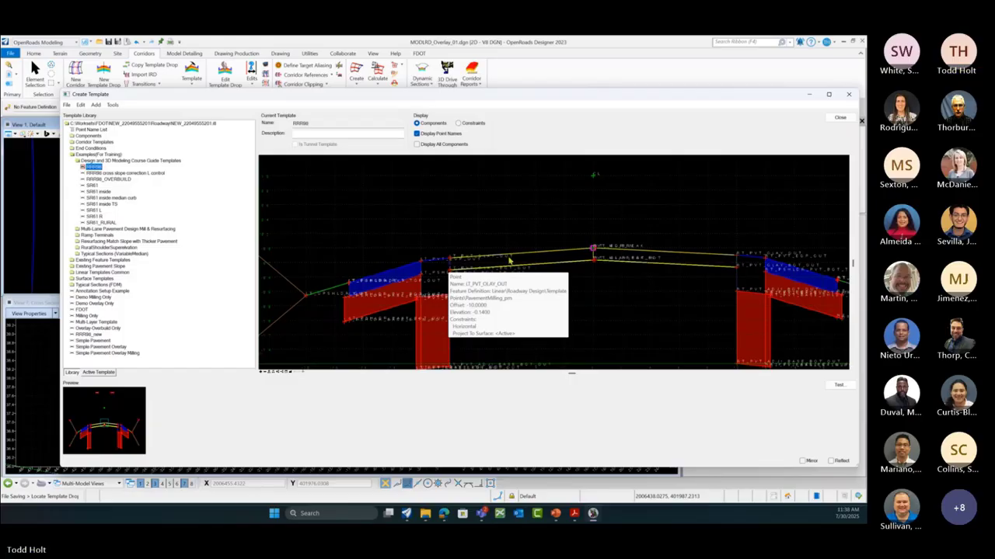
double_click(577, 255)
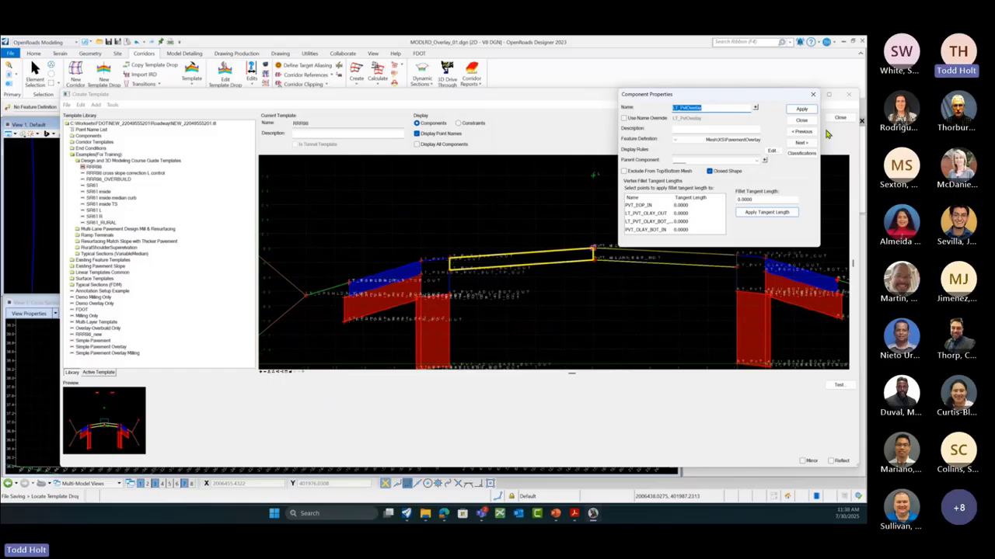
left_click(802, 120)
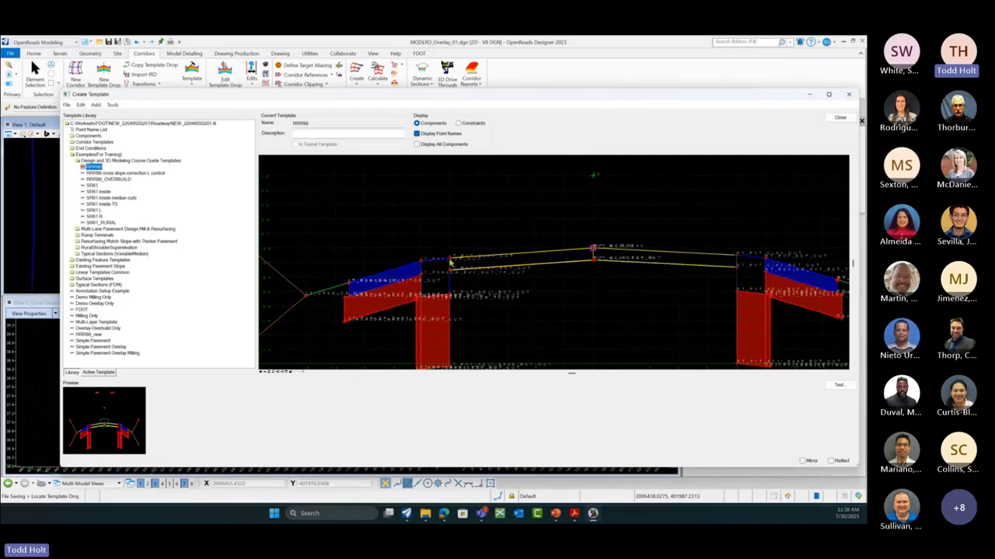
scroll(449, 264, "up", 1)
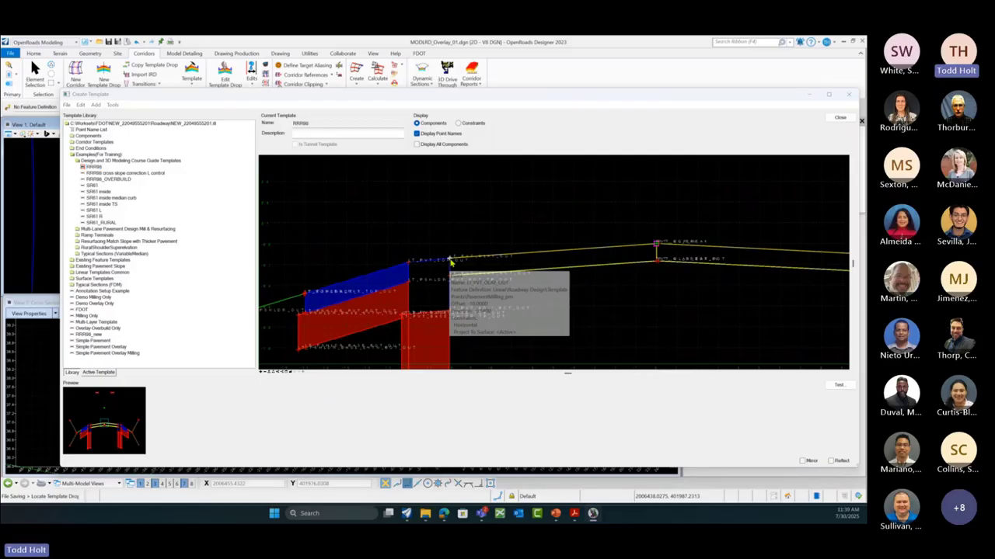
double_click(449, 262)
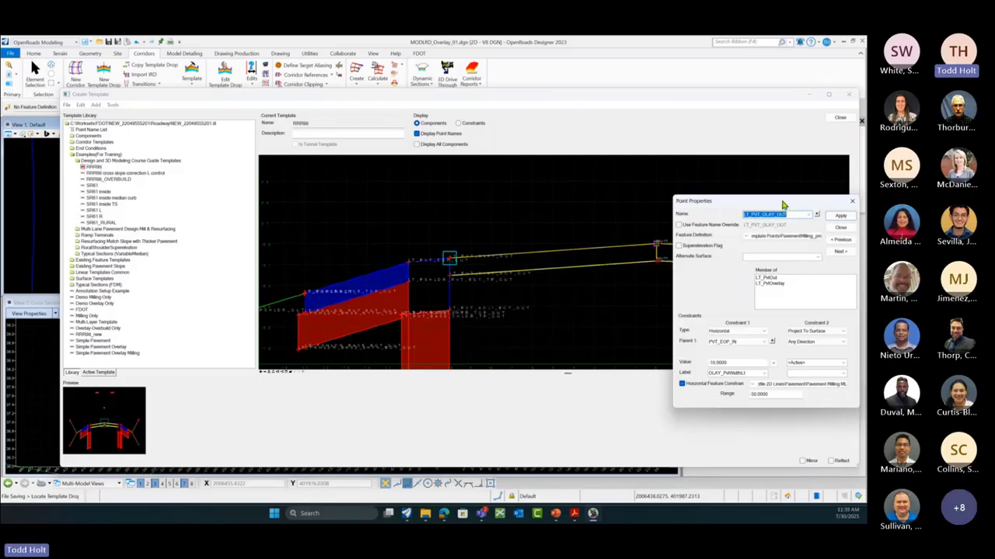
left_click_drag(784, 201, 647, 170)
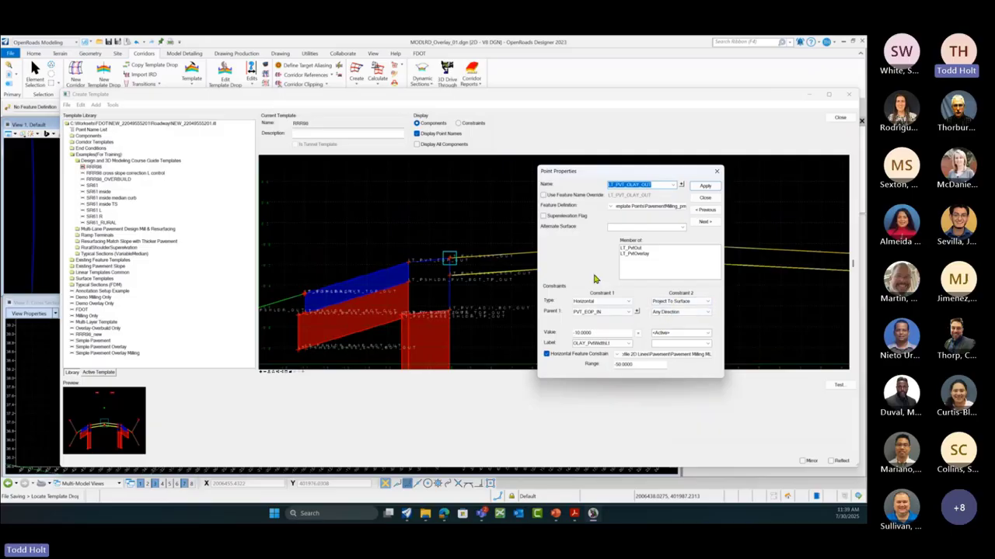
left_click(701, 199)
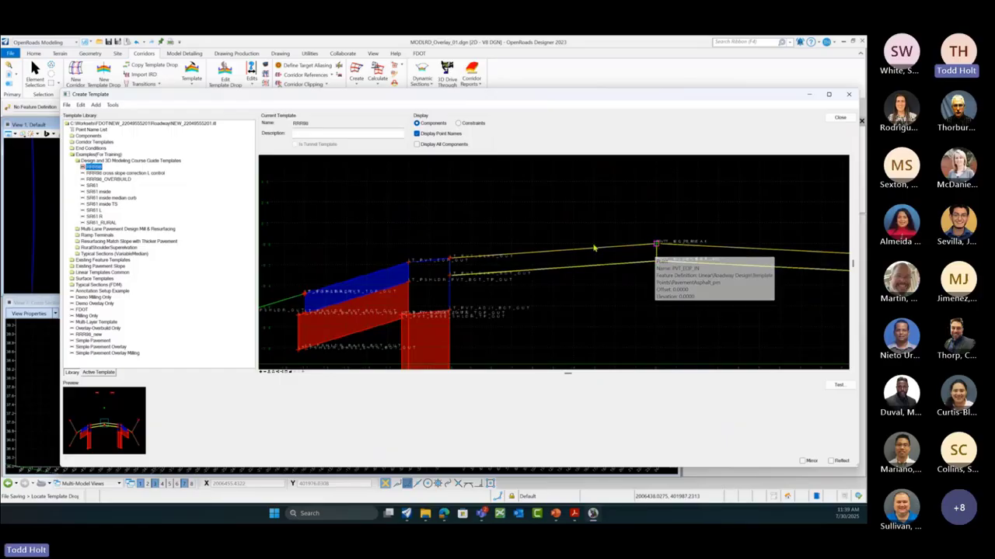
mouse_move(449, 263)
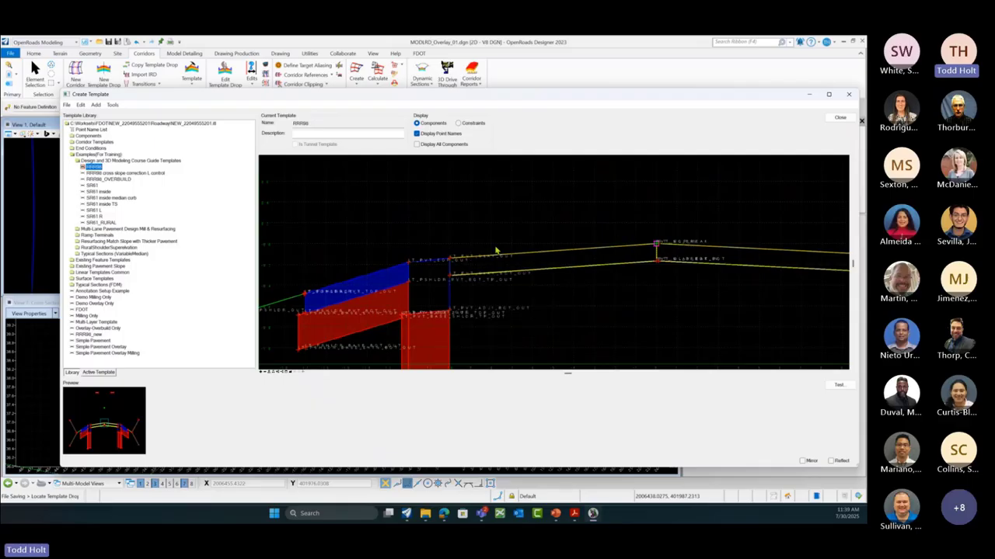
mouse_move(614, 253)
scroll(469, 233, "down", 2)
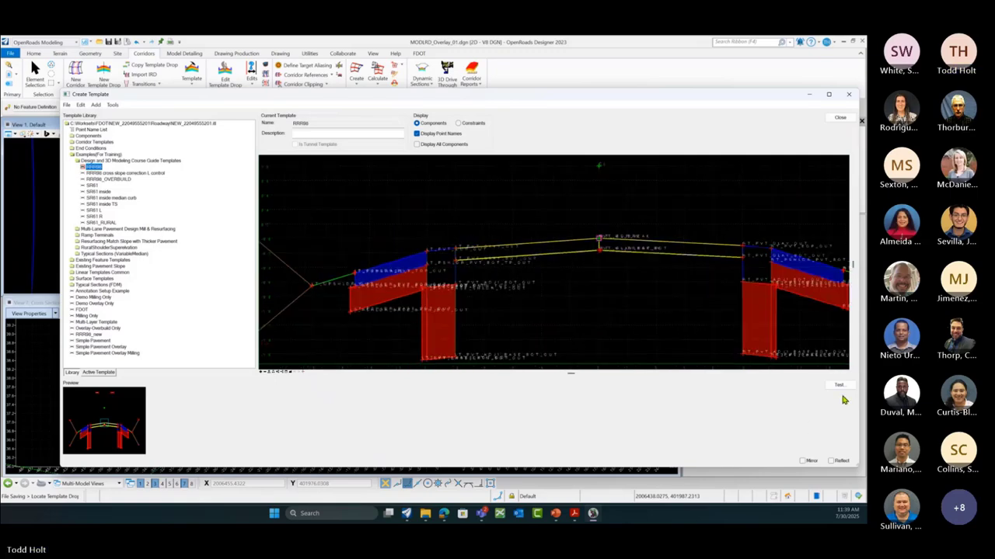
left_click(839, 387)
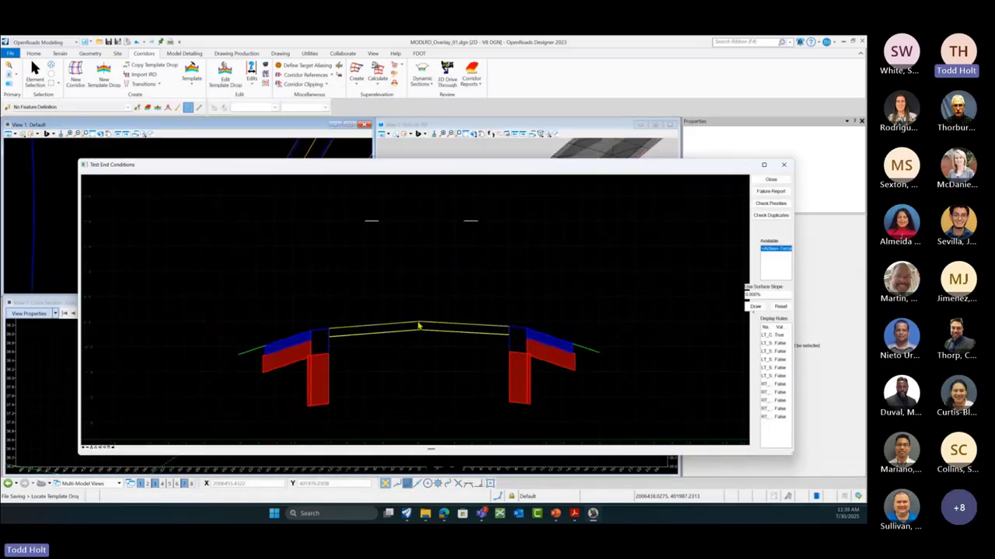
mouse_move(418, 325)
left_click(755, 307)
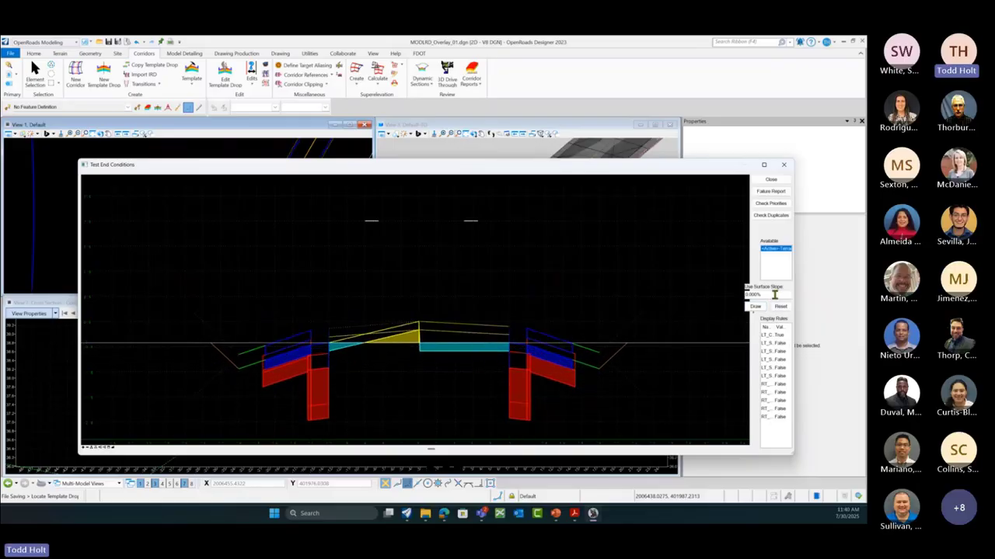
double_click(774, 294)
type("1")
left_click(754, 306)
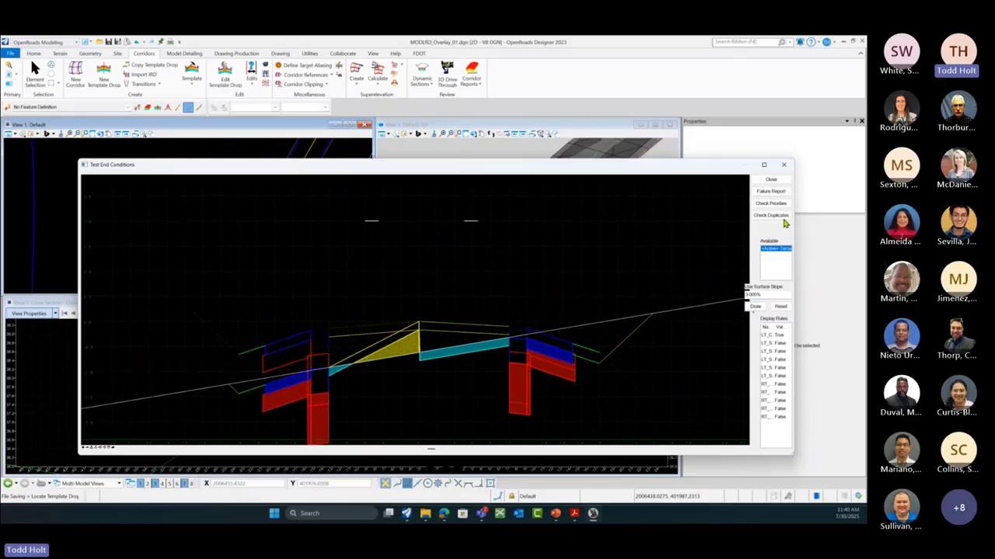
left_click(771, 179)
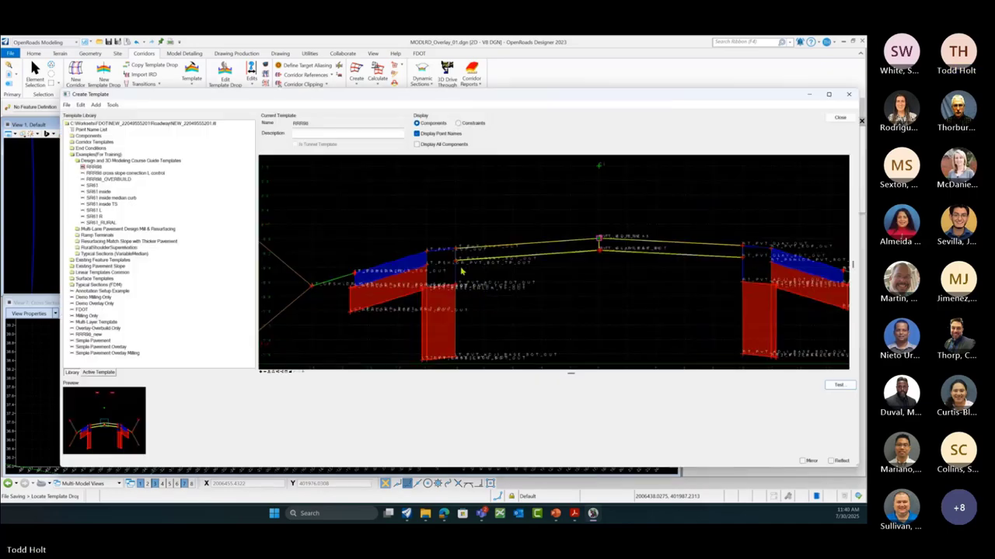
Step: Make RRR86_new the current template and bring up its LT_PVT_OLAY_OUT point properties
double_click(89, 336)
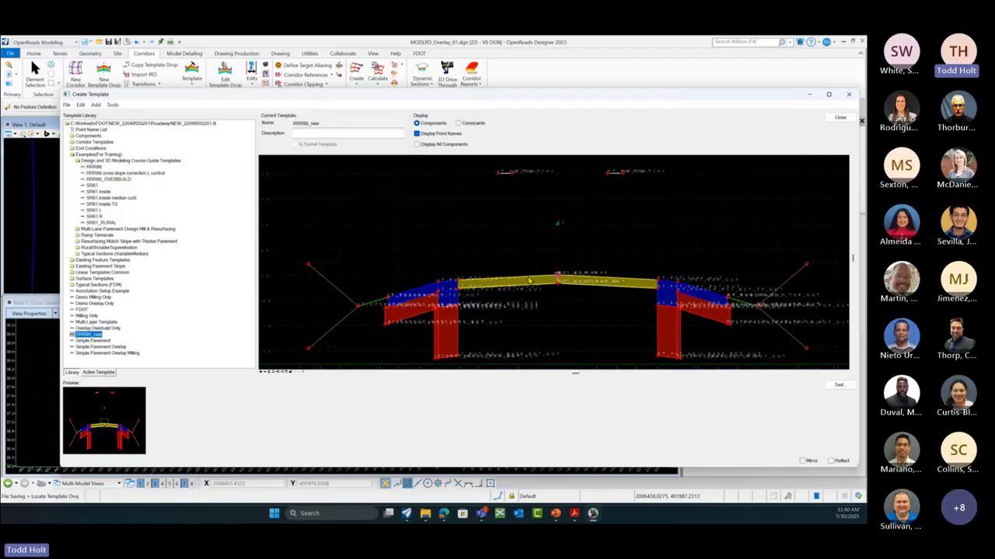
mouse_move(458, 285)
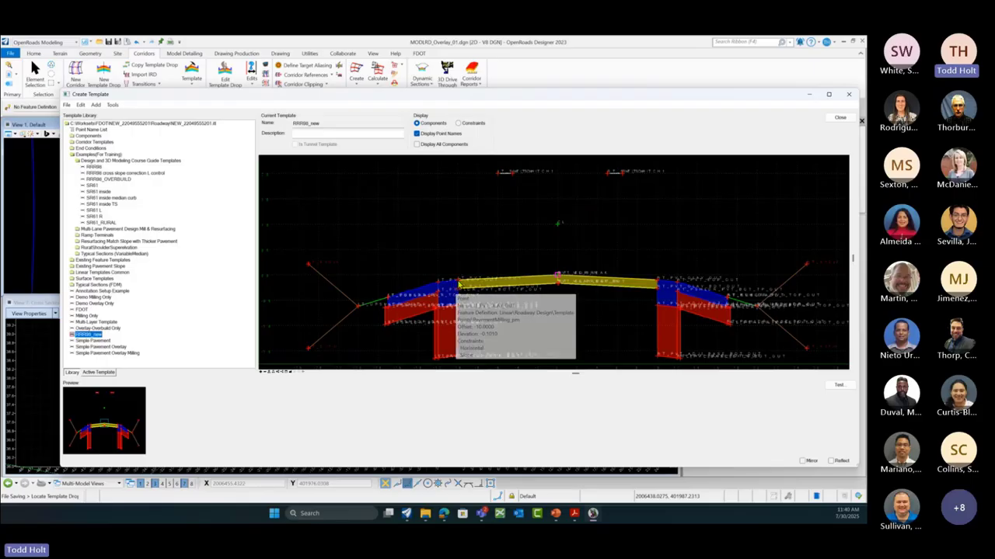
double_click(457, 285)
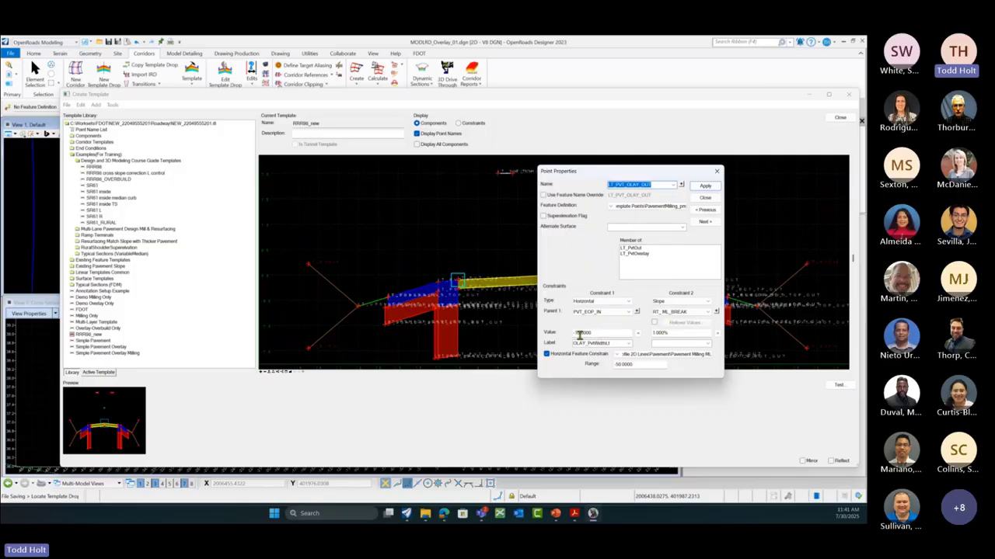
Step: Change LT_PVT_OLAY_OUT's second constraint slope to 2.000%
left_click(655, 333)
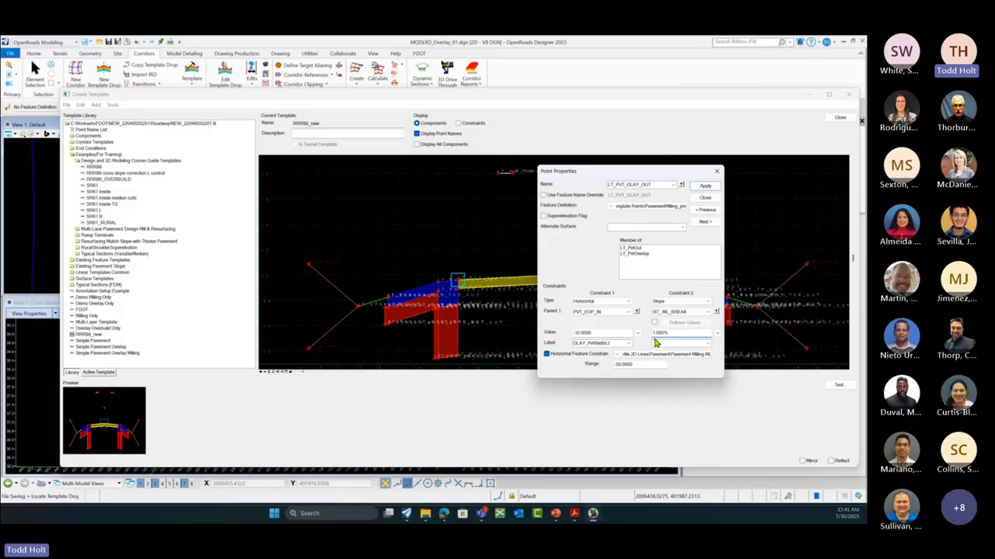
type("2")
left_click(702, 187)
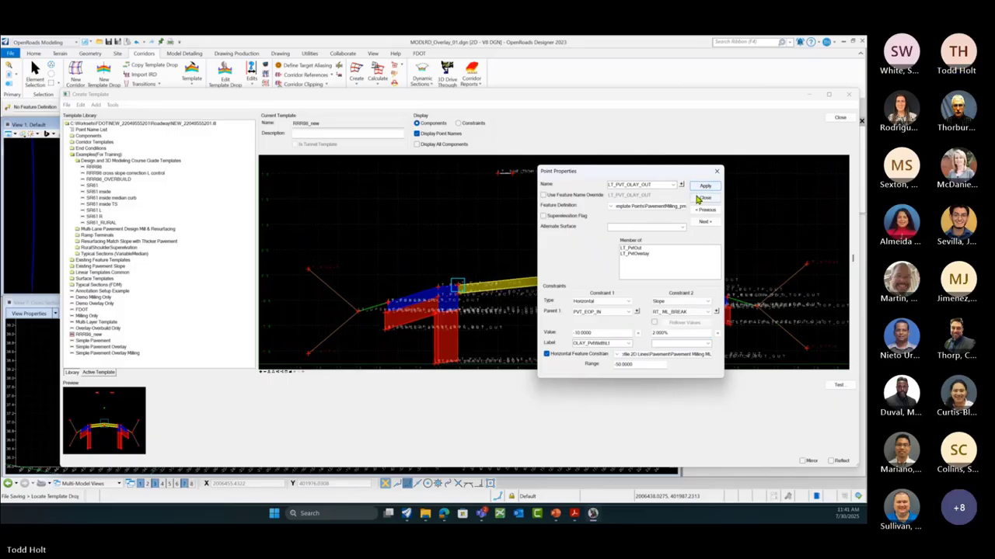
left_click(705, 197)
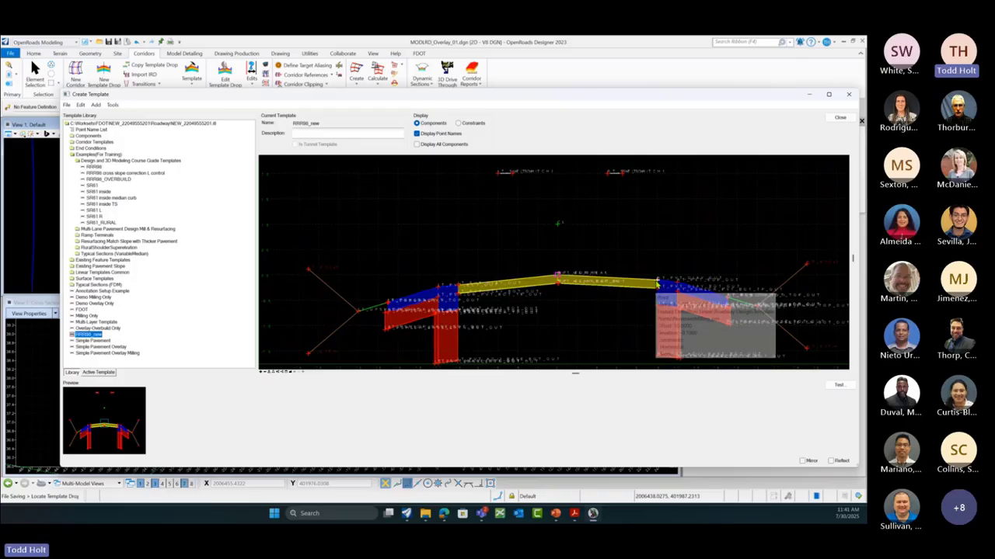
Step: Set RT_PVT_OLAY_OUT's second constraint slope to -2.000%
double_click(659, 285)
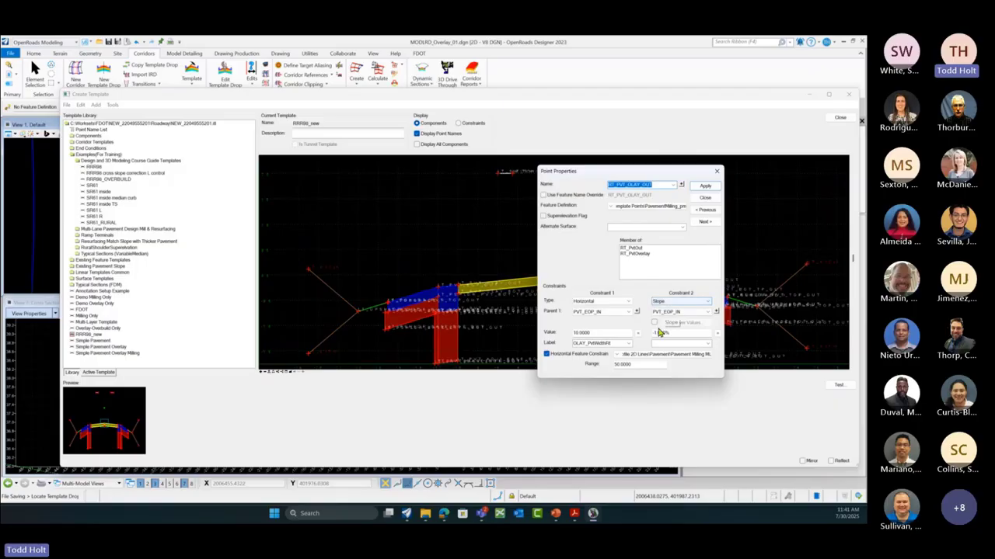
left_click(655, 333)
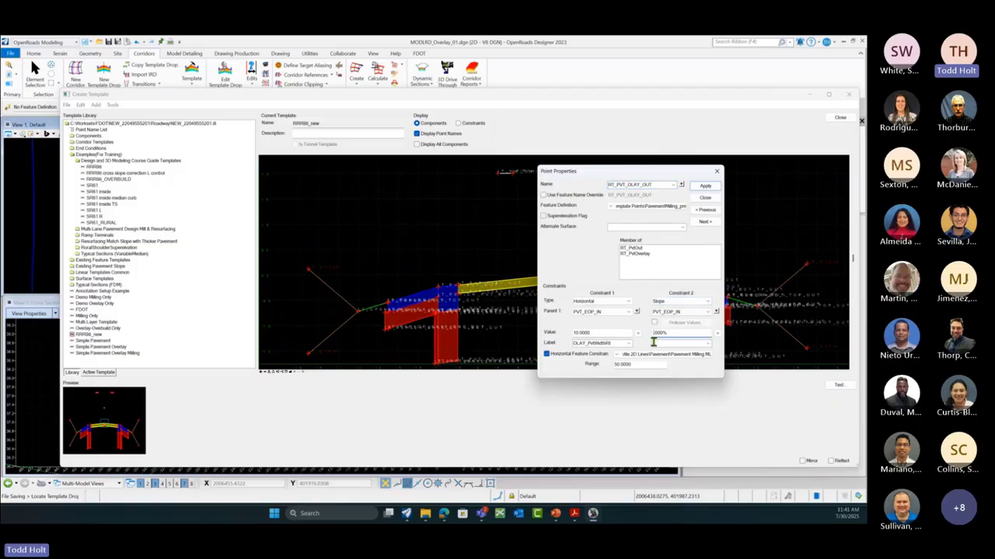
type("2")
left_click(716, 187)
left_click(711, 199)
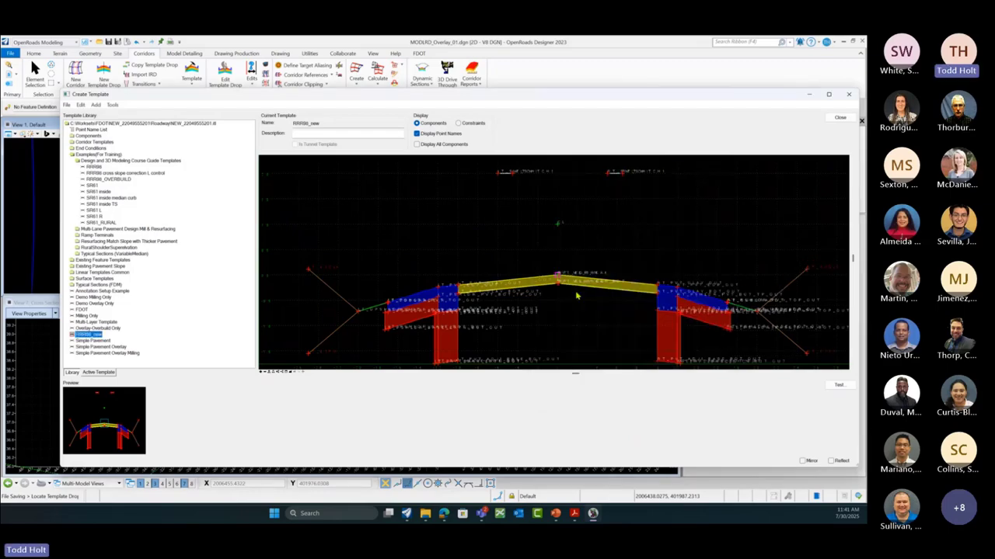
Step: Inspect the RT_ML_BREAK crown point unchanged, then start testing the template's end conditions
scroll(554, 275, "up", 5)
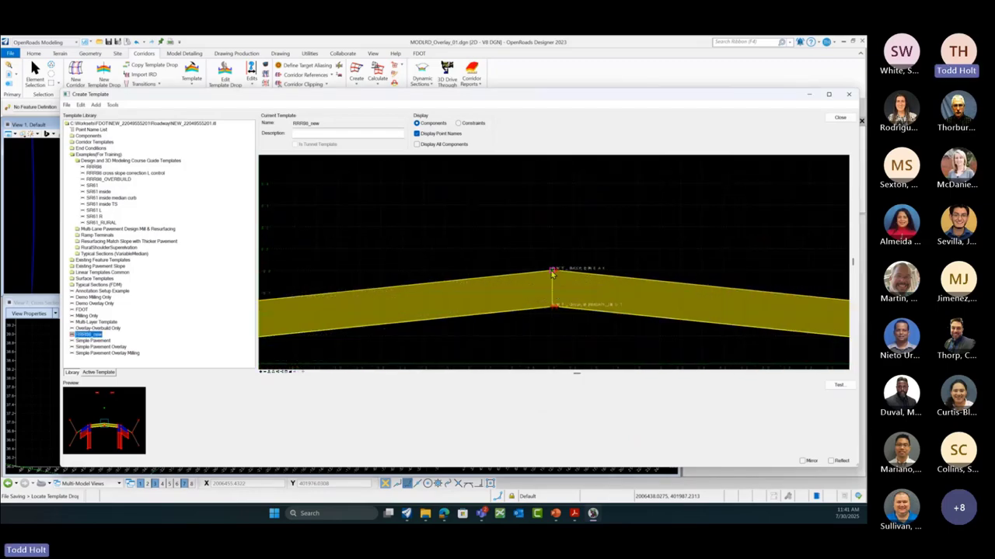
scroll(553, 274, "up", 3)
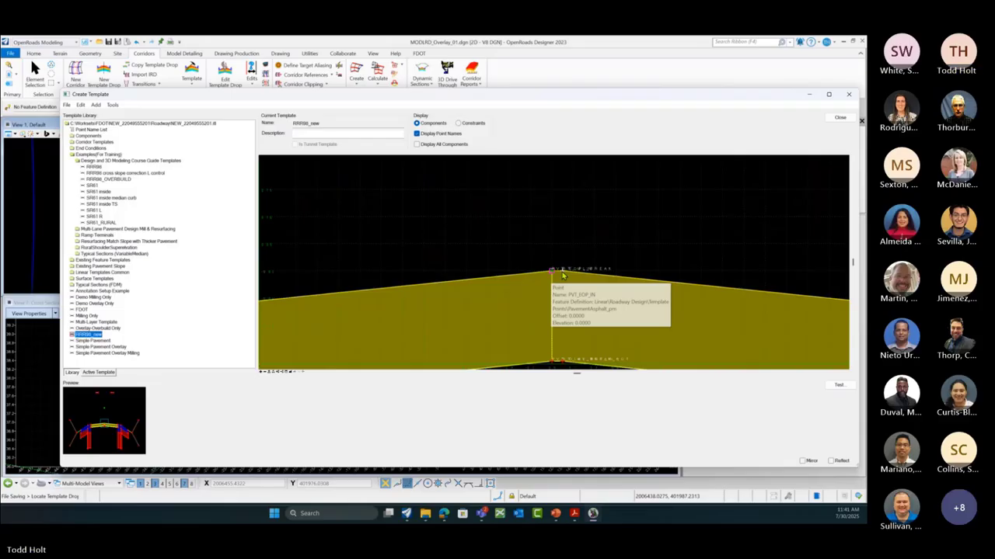
double_click(563, 273)
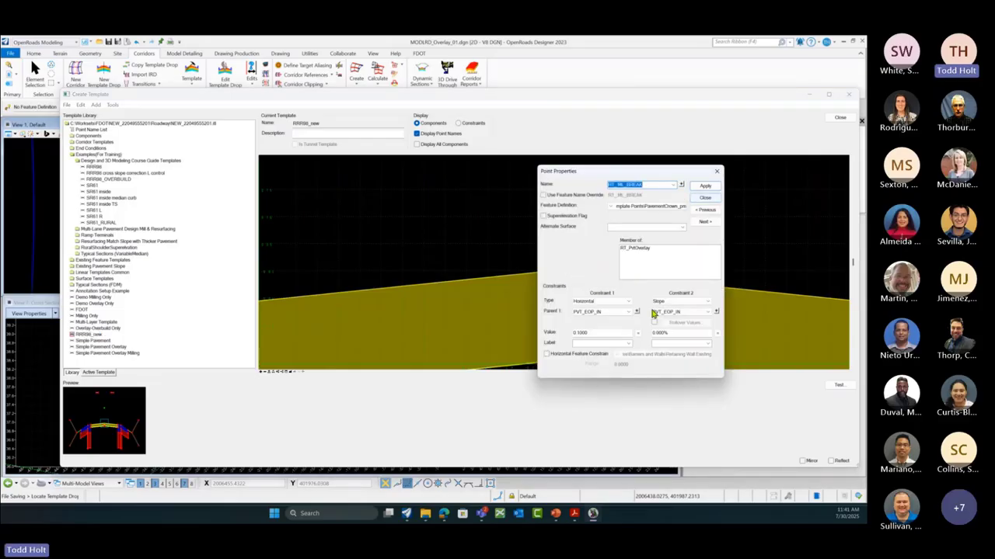
left_click(706, 198)
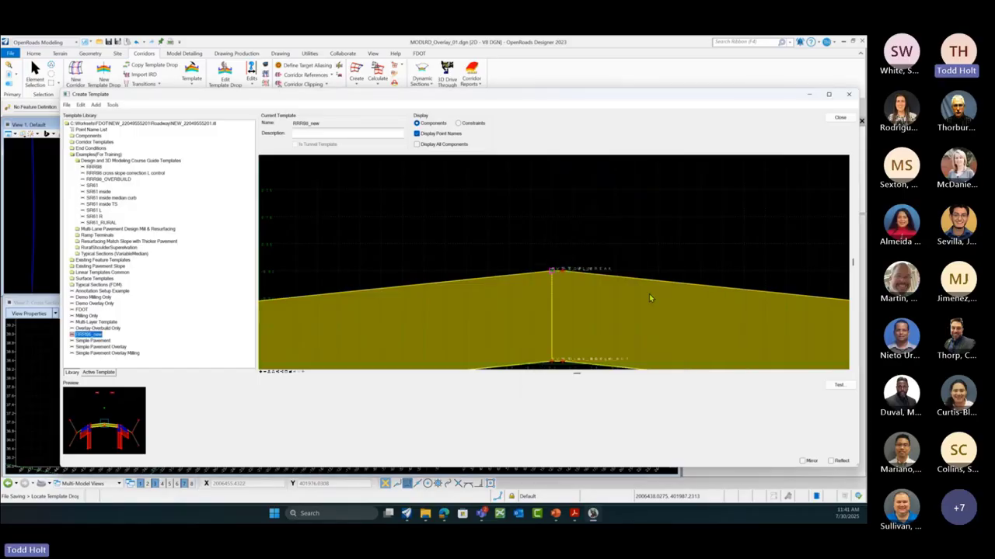
scroll(572, 269, "down", 2)
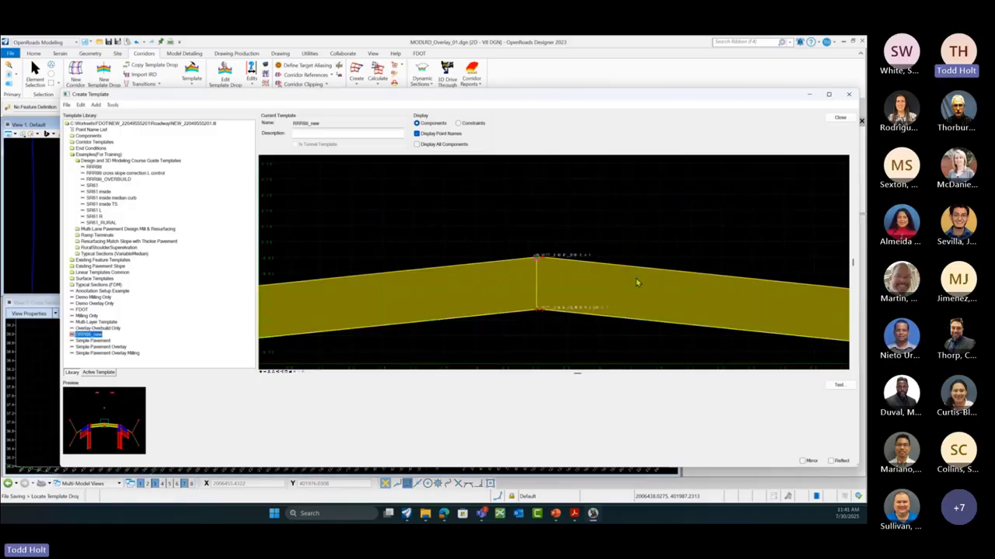
scroll(602, 284, "down", 3)
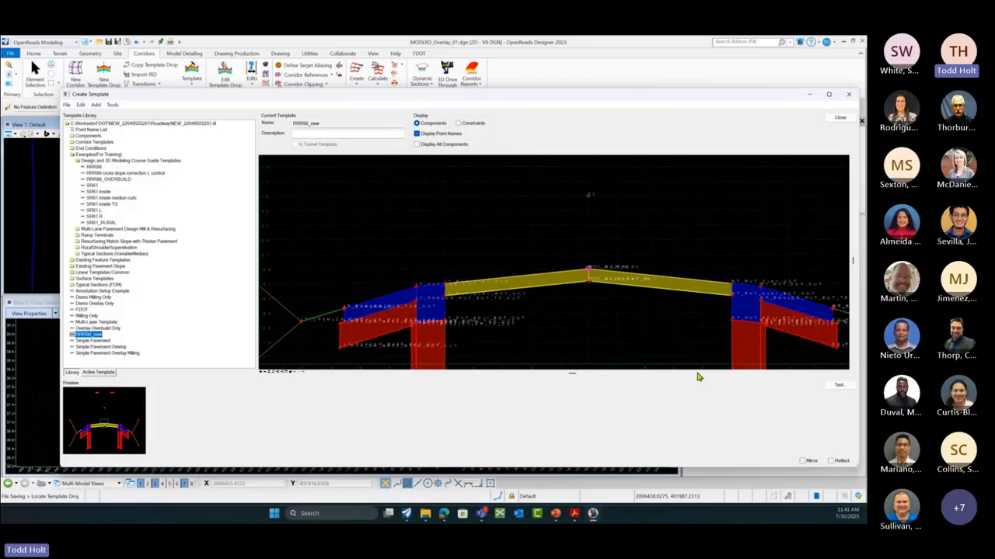
left_click(838, 385)
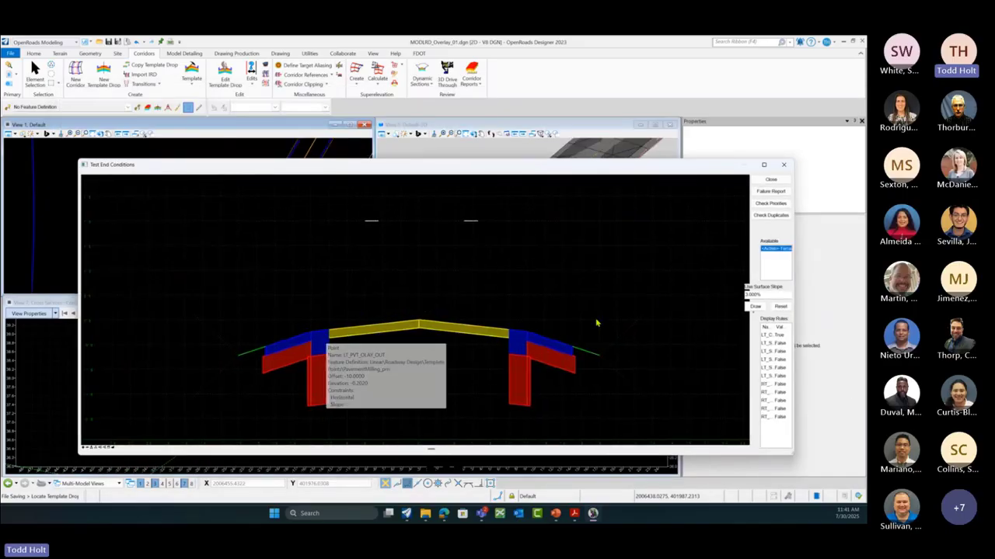
Step: Draw a 0.000% slope test surface, raise it to check end conditions, then reset and close
left_click(755, 306)
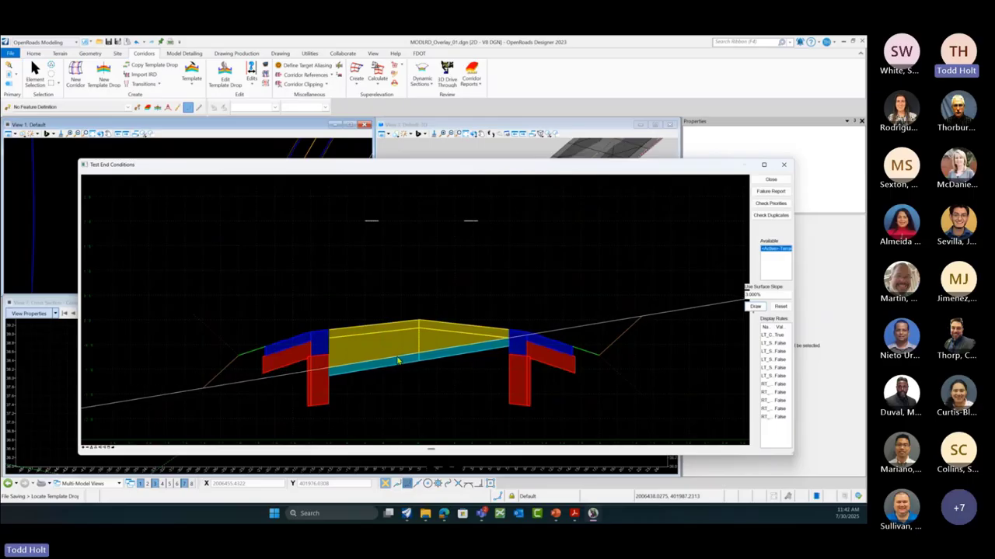
double_click(750, 295)
type("0")
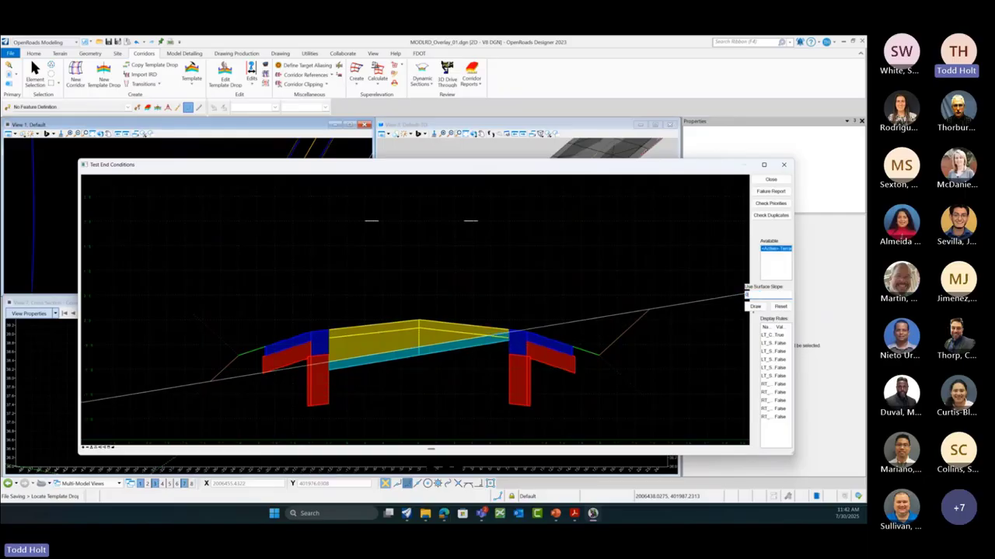
left_click(755, 306)
left_click_drag(461, 356, 455, 342)
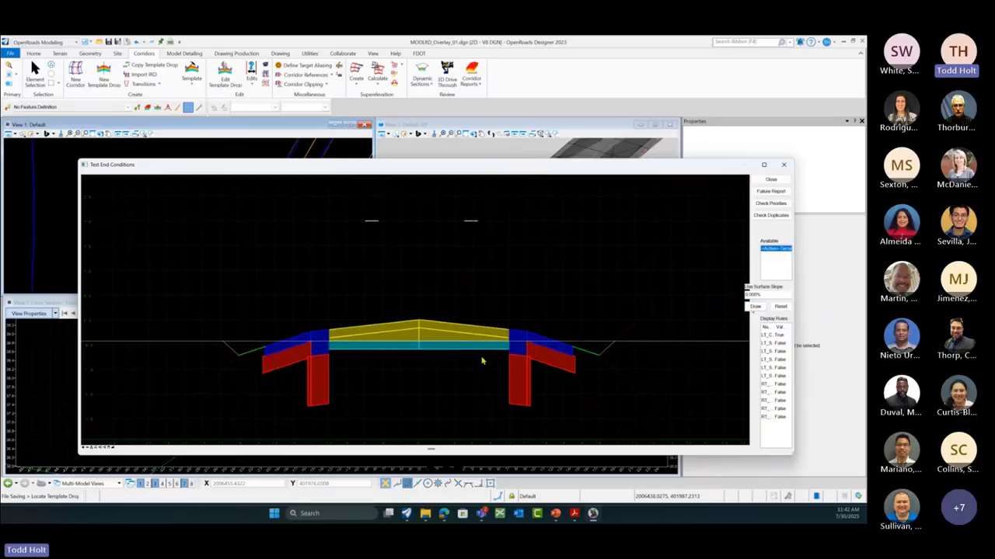
left_click(780, 306)
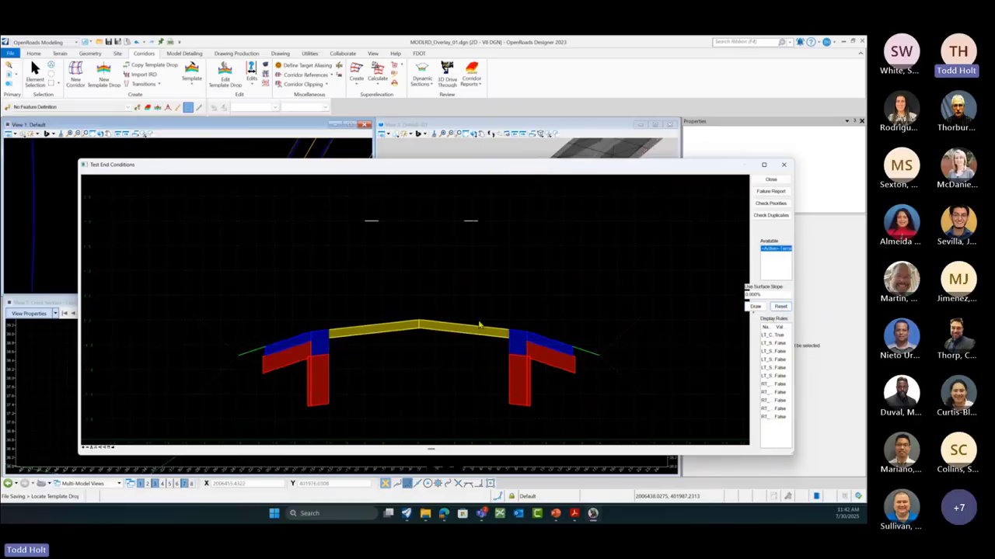
left_click(771, 180)
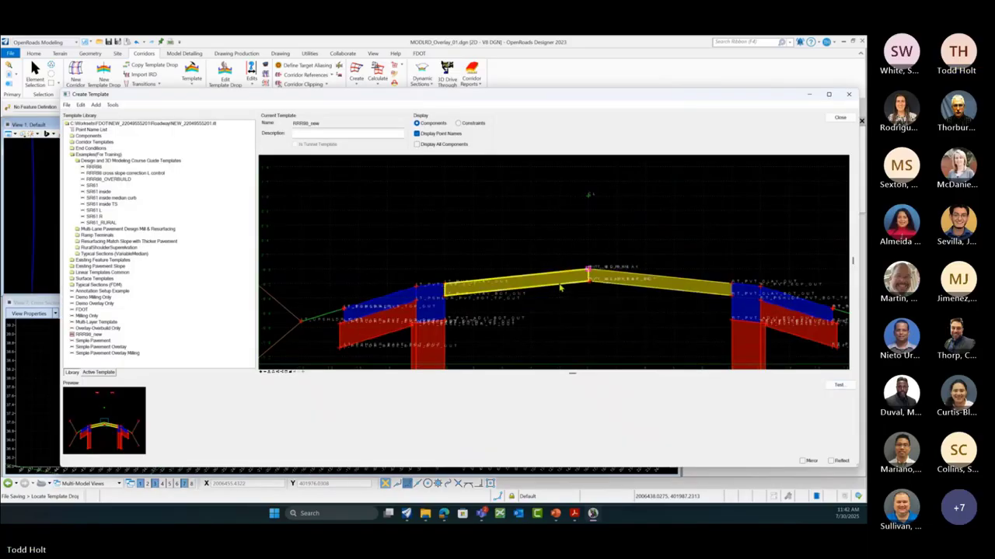
left_click(559, 287)
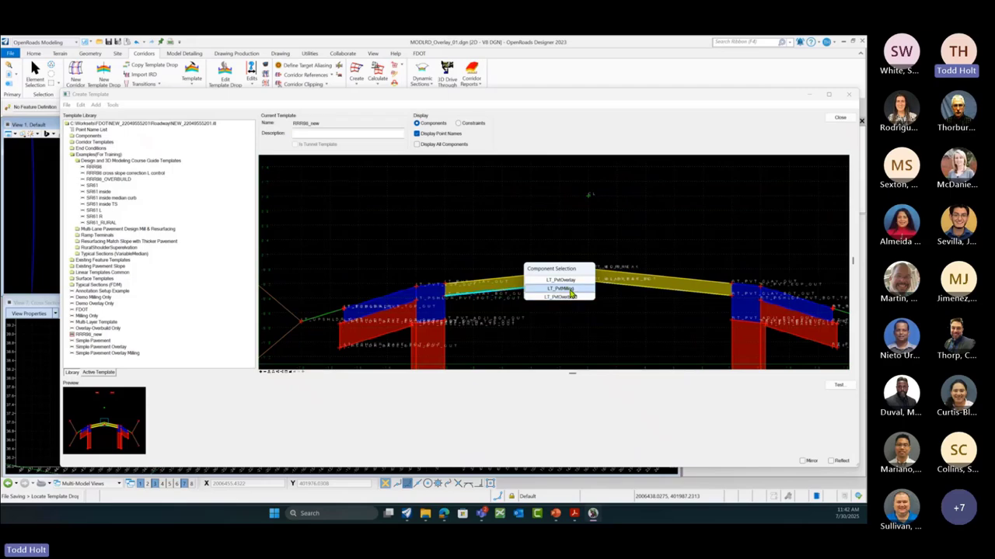
left_click(570, 291)
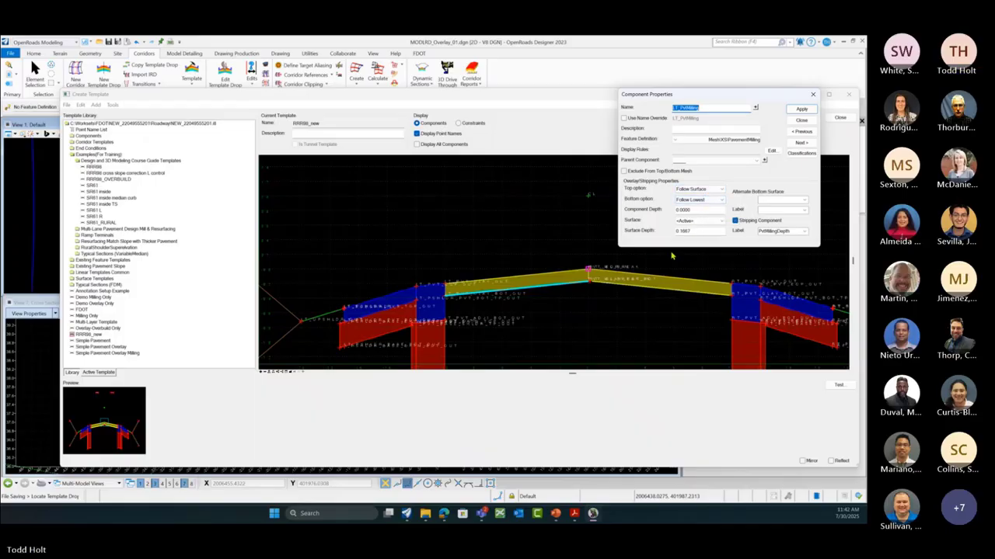
left_click(707, 200)
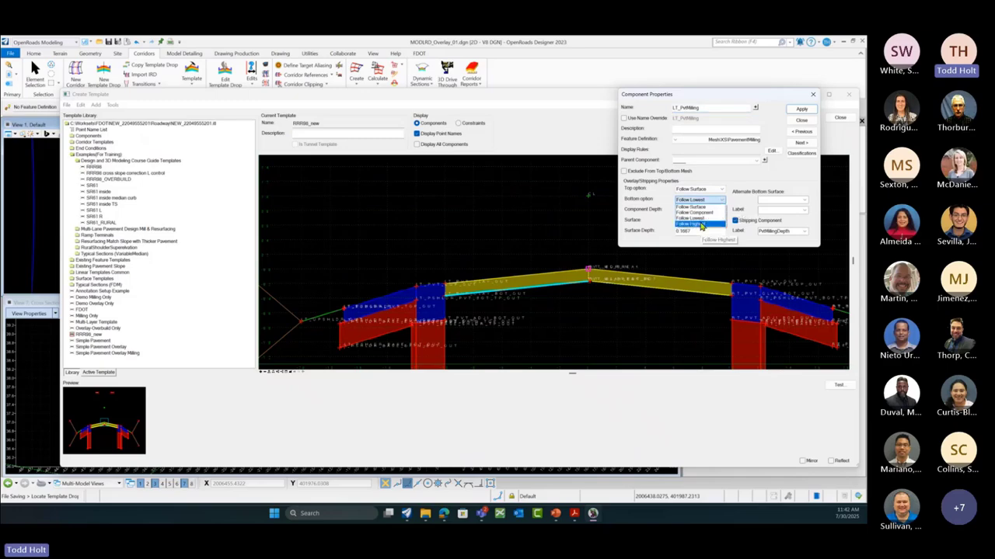
left_click(701, 224)
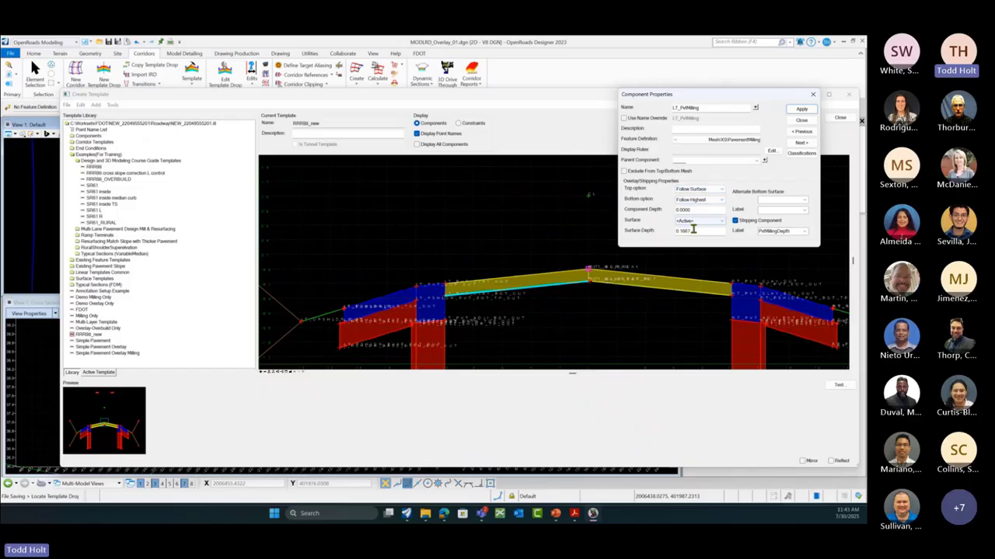
left_click(703, 200)
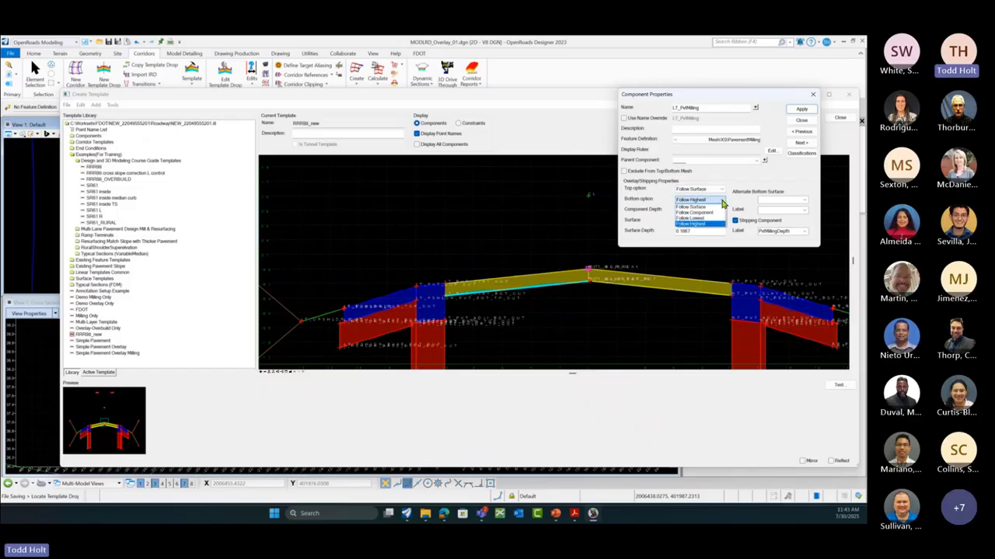
left_click(698, 220)
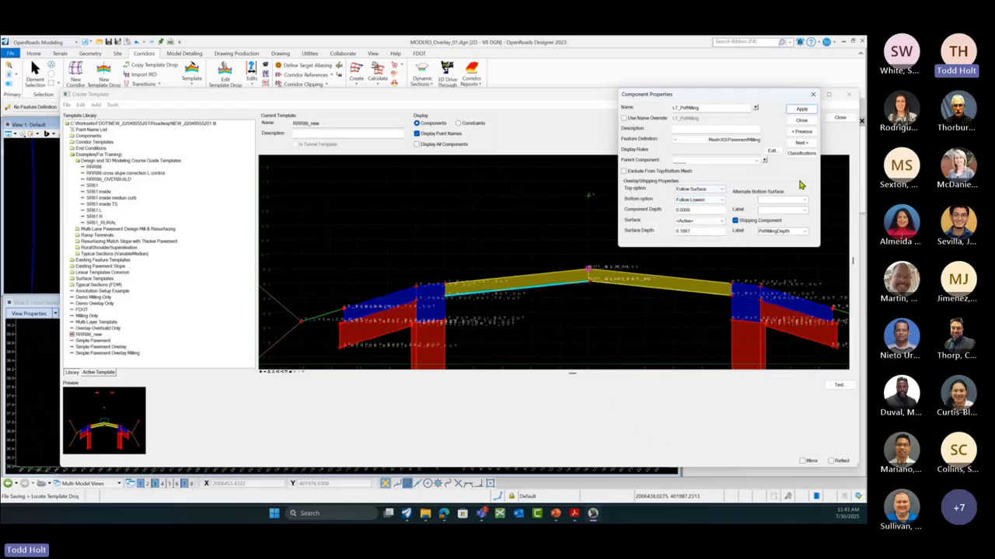
left_click(799, 109)
left_click(801, 119)
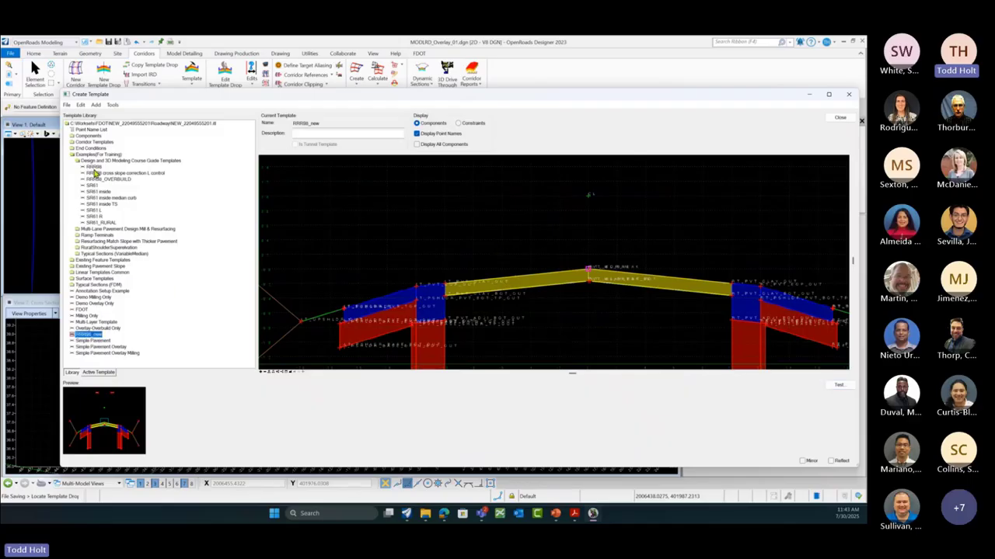
left_click(94, 169)
Step: Reselect RRR98_new, save the template library, close the editor, and select the plan-view template drop
left_click(88, 334)
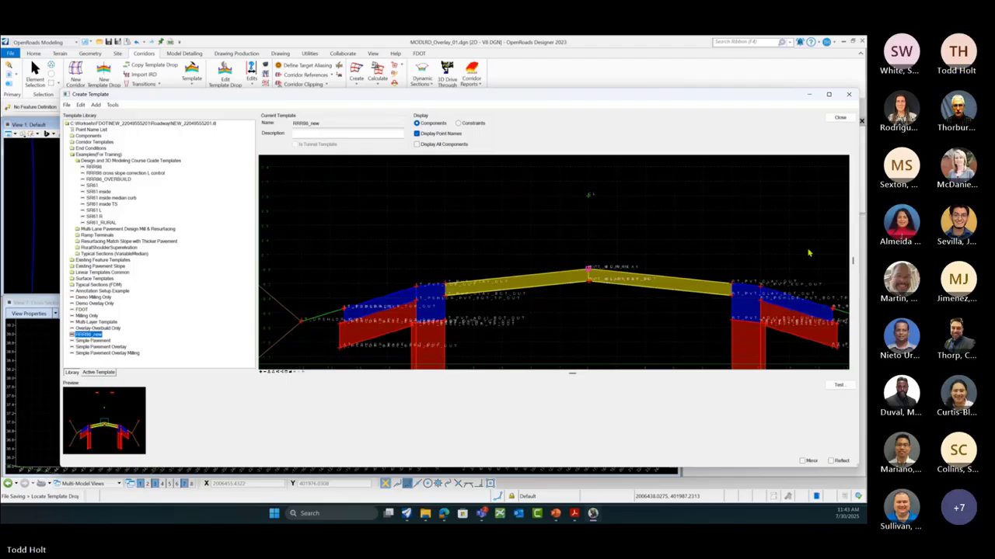
left_click(839, 118)
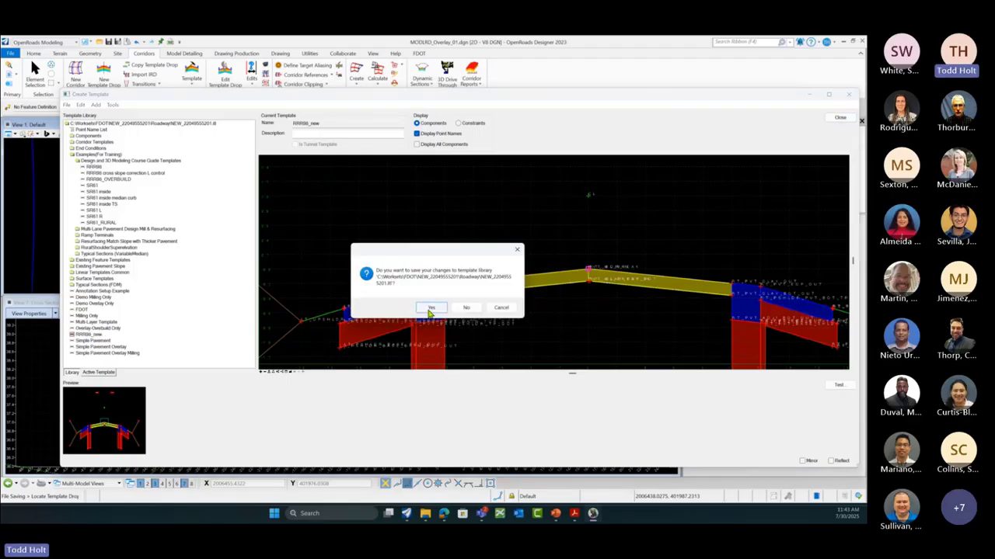
left_click(429, 308)
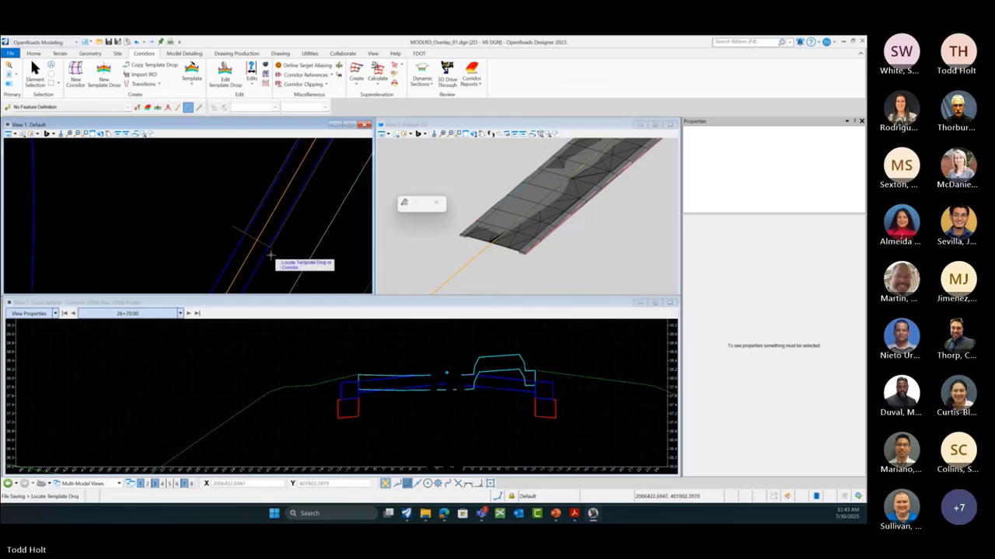
key("Escape")
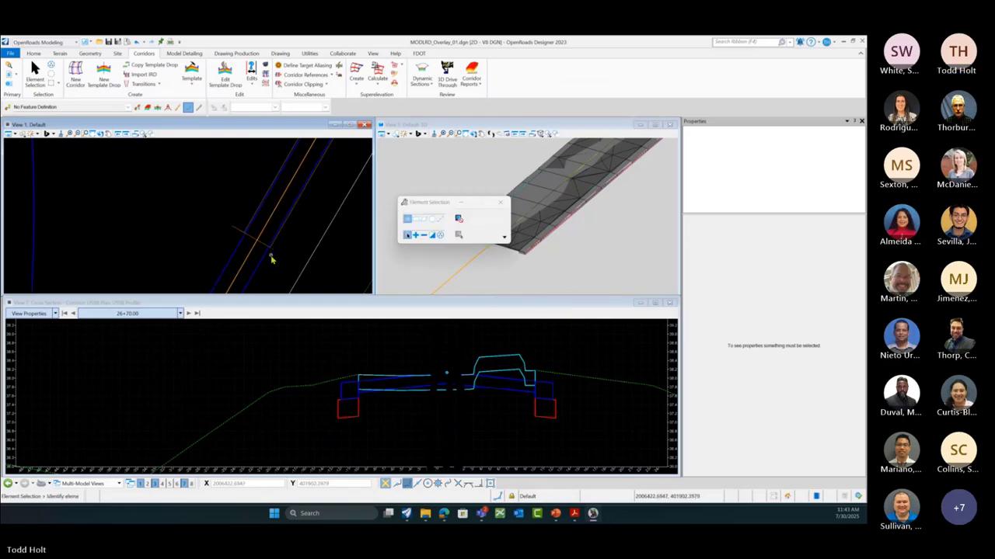
left_click(237, 230)
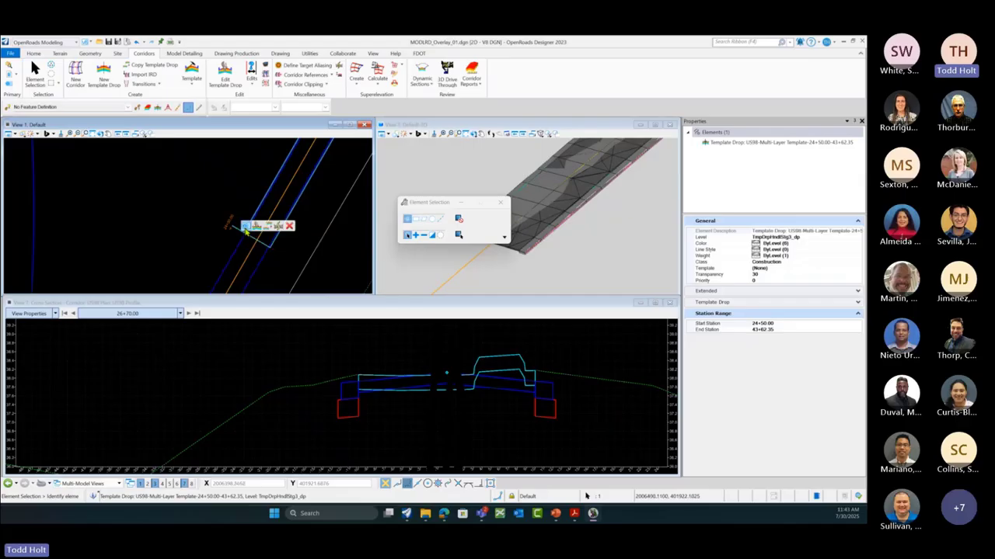
Step: Change the 24+50.00–43+62.35 template drop's Template Name to RRR98_new in Quick Properties
left_click(248, 228)
left_click(348, 214)
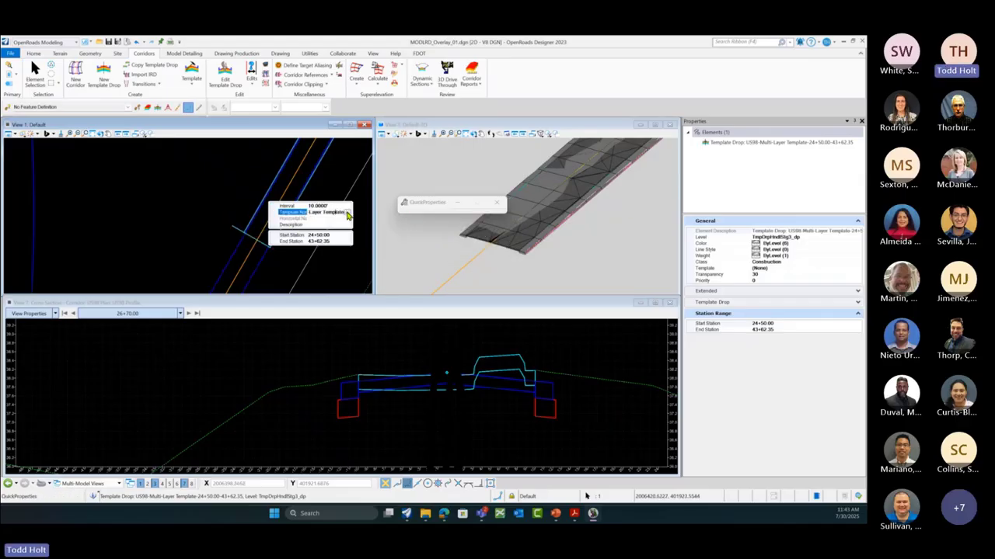
left_click(348, 215)
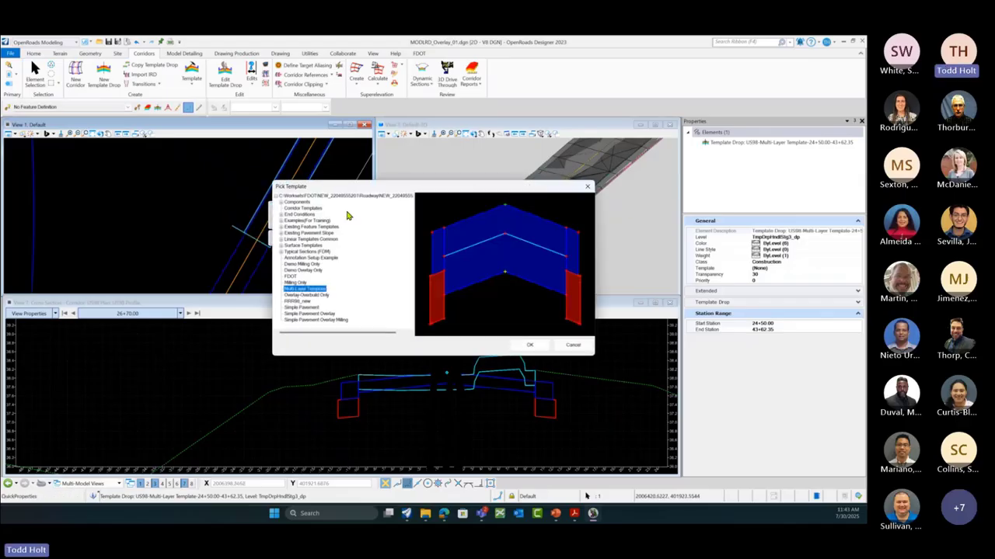
left_click(303, 302)
left_click(544, 346)
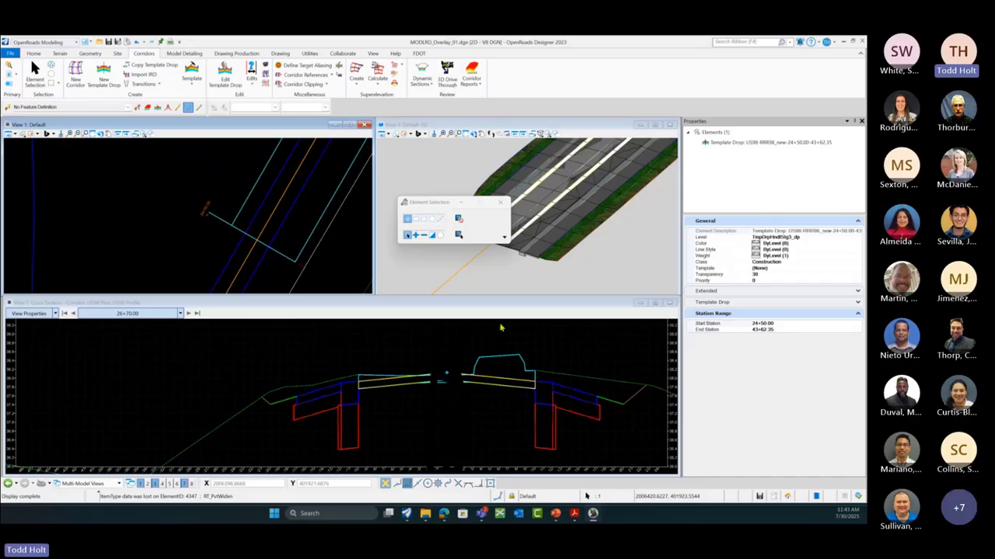
Step: Zoom to review the rebuilt corridor, then close Element Selection
scroll(595, 264, "down", 4)
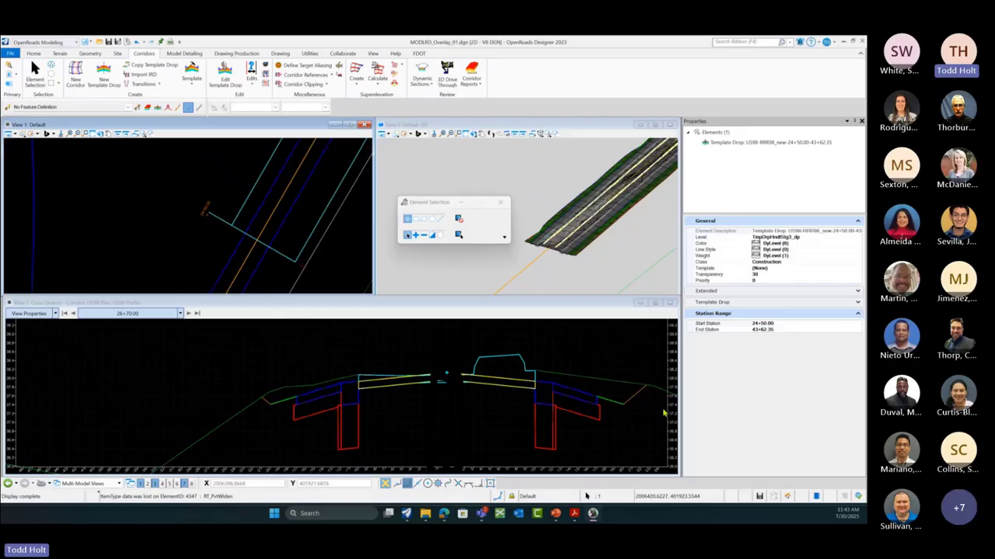
scroll(319, 384, "down", 2)
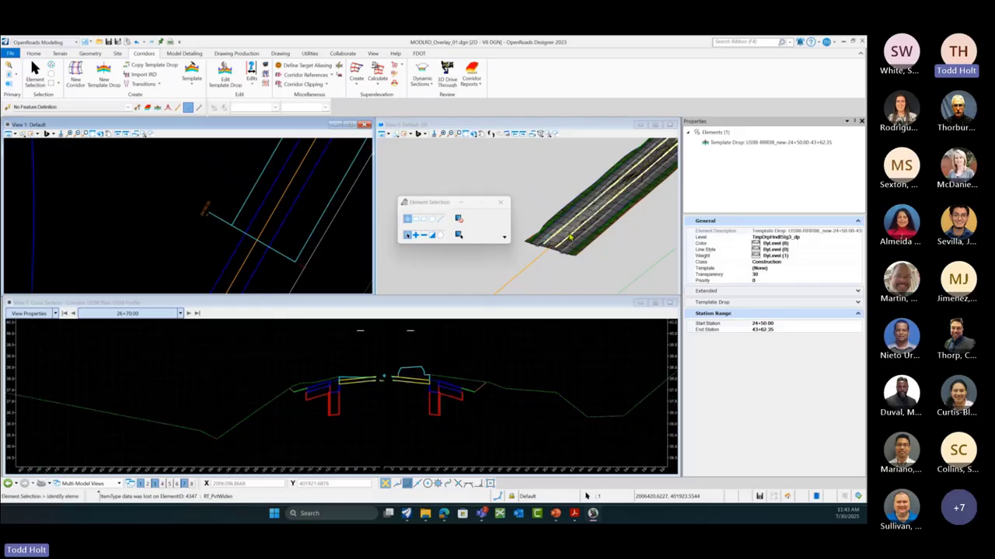
scroll(511, 210, "up", 3)
left_click(501, 202)
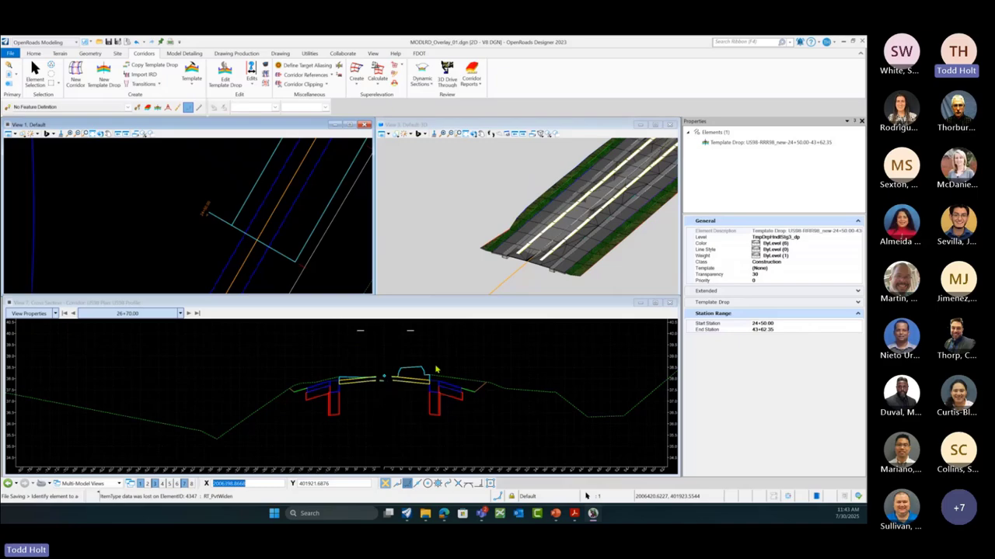
left_click(12, 54)
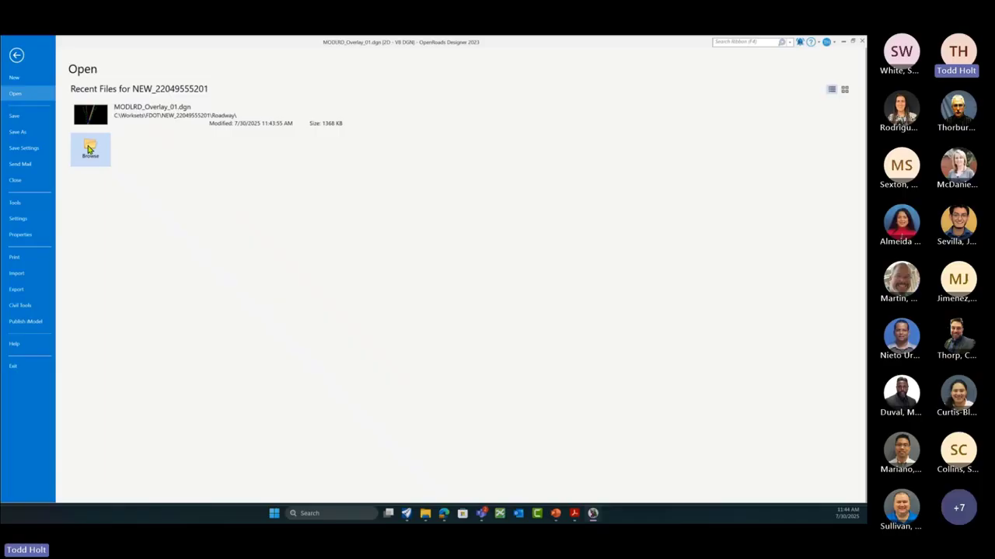
left_click(16, 54)
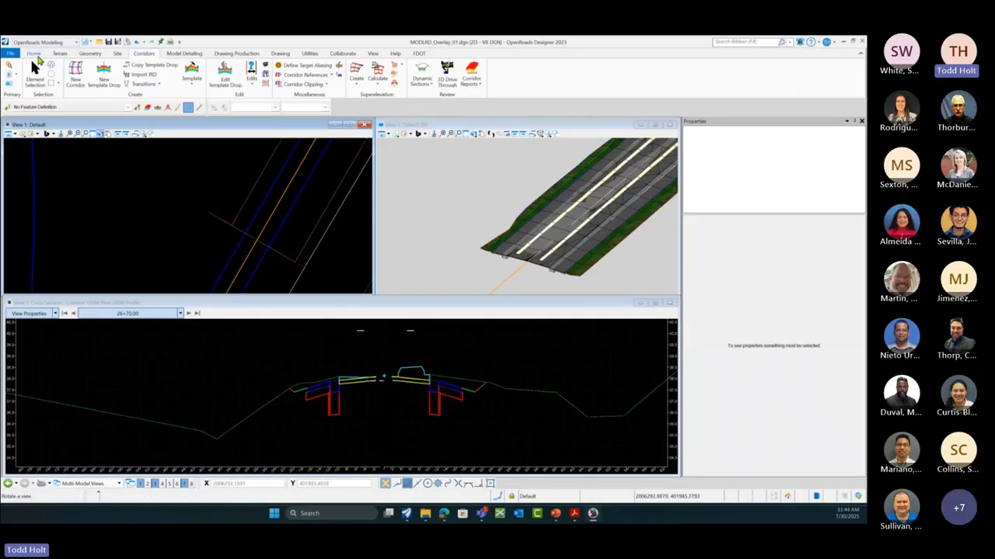
left_click(34, 54)
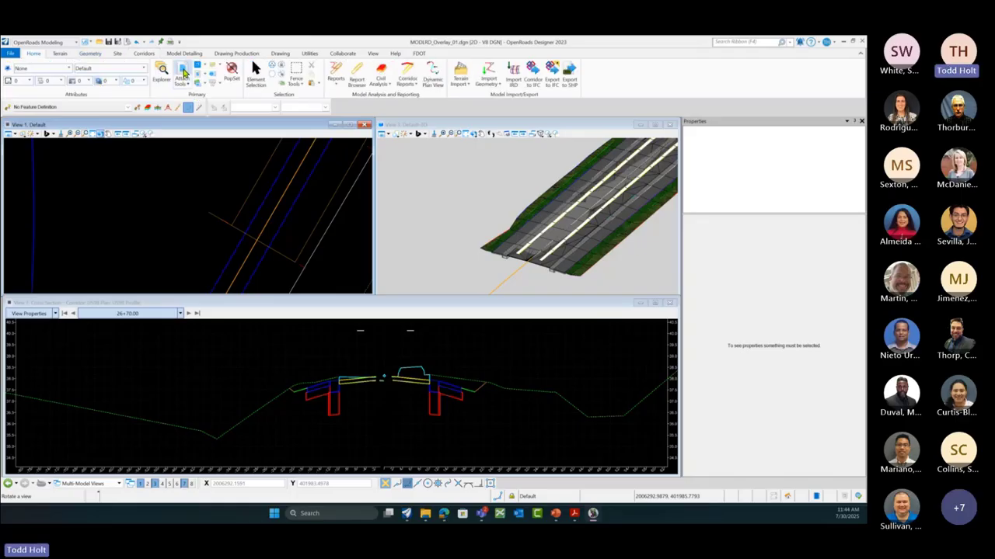
left_click(183, 73)
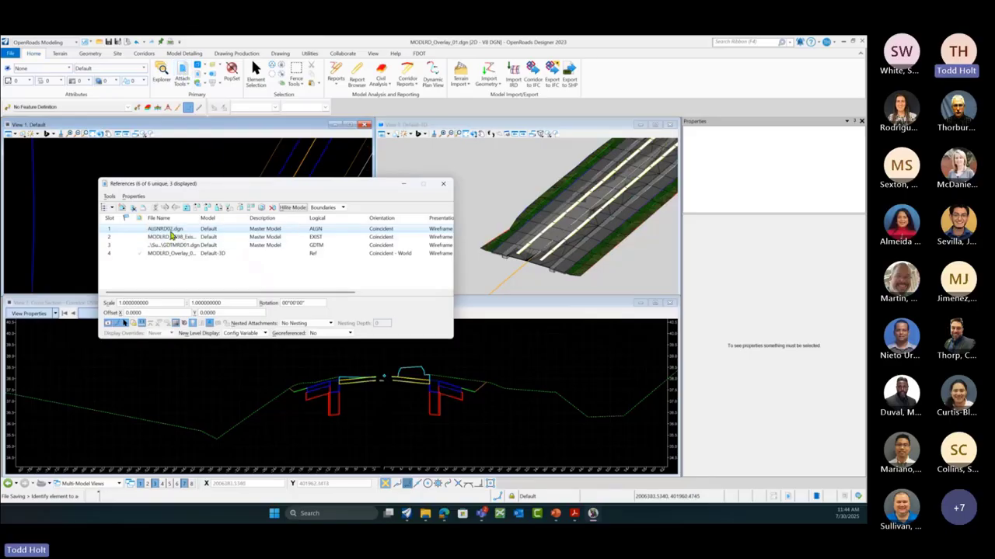
left_click(446, 189)
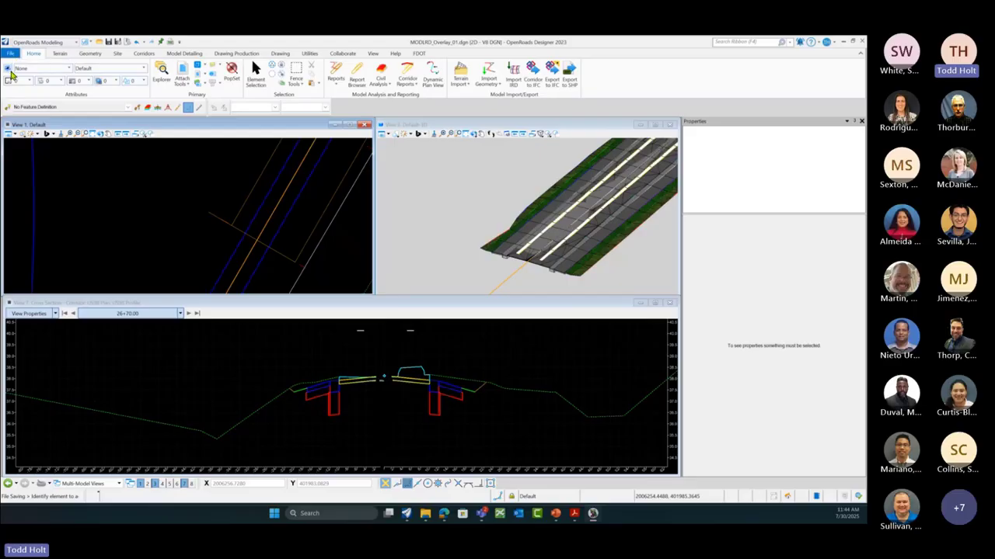
Step: Open ALGNRD02.dgn from File > Open, close Element Selection, and zoom out in View 1
left_click(12, 56)
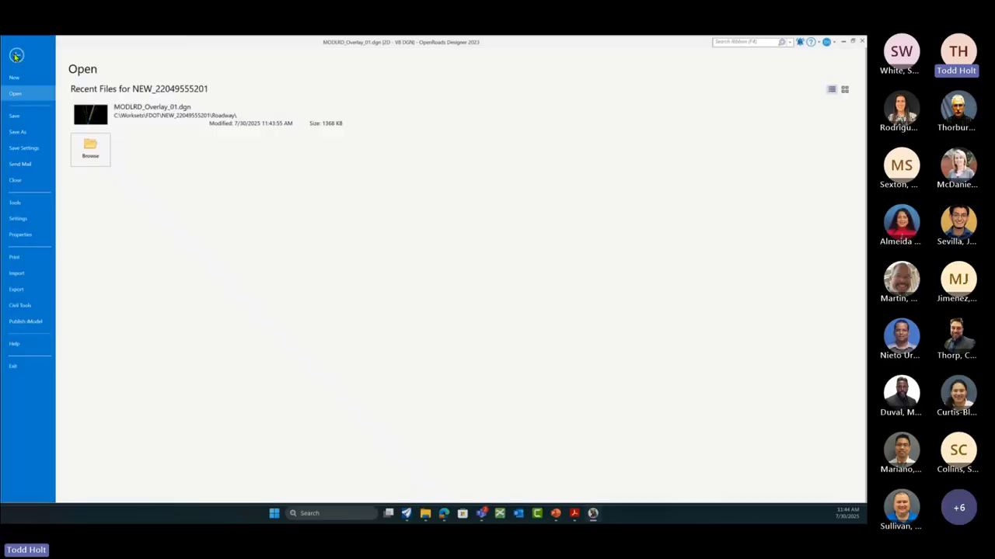
left_click(92, 150)
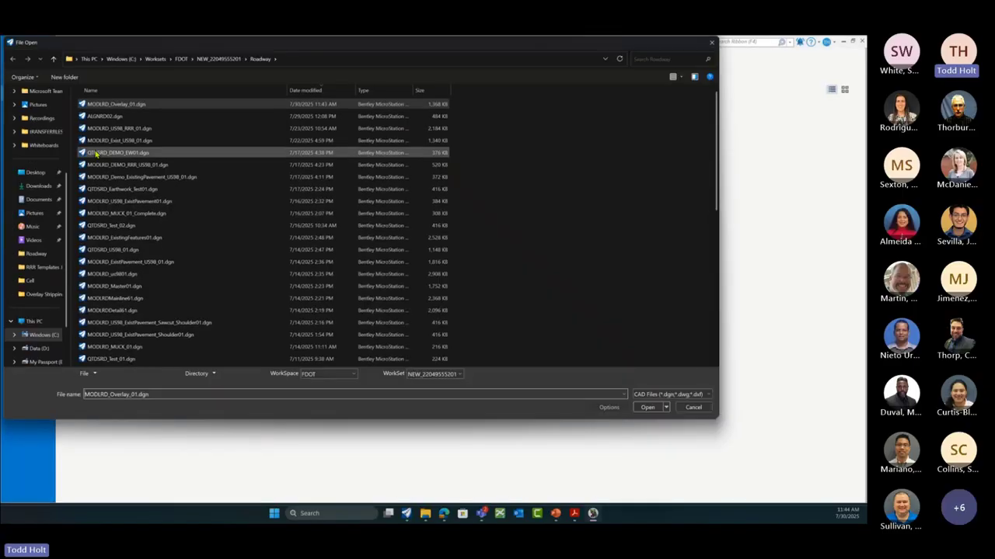
left_click(110, 117)
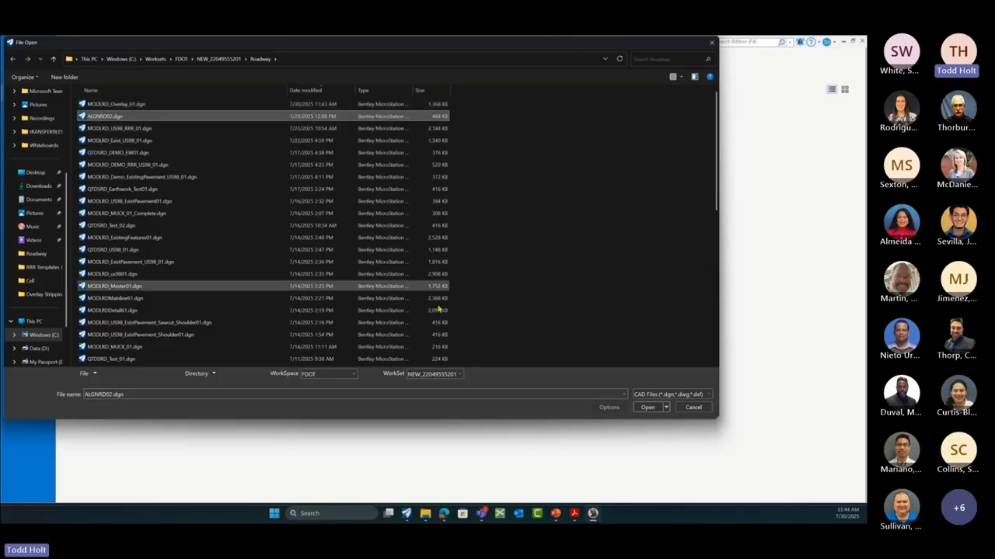
left_click(650, 407)
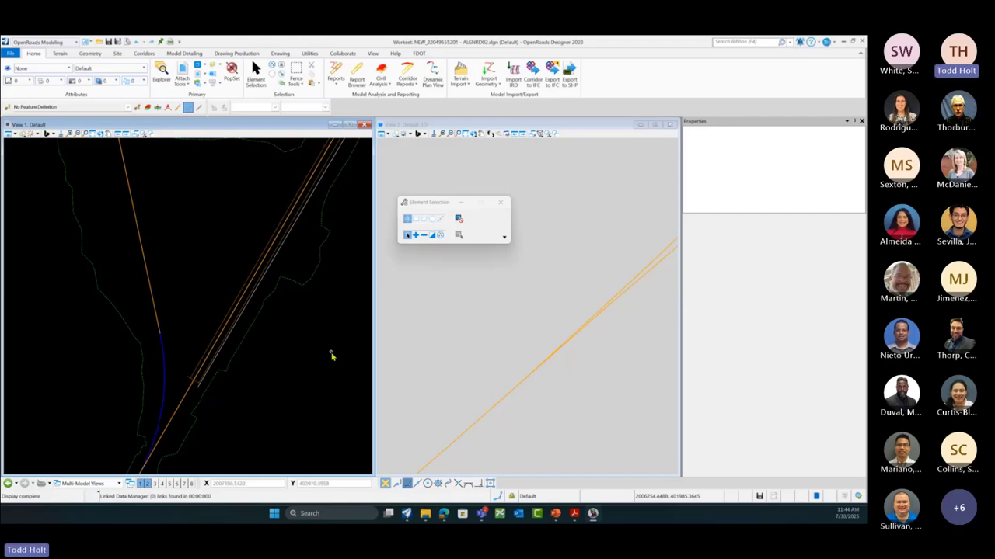
left_click(500, 202)
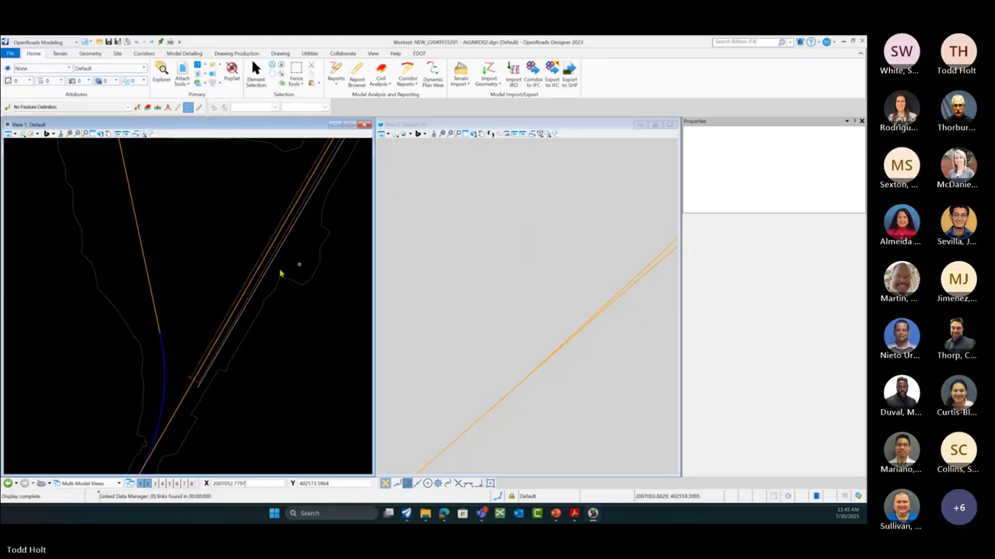
scroll(155, 330, "down", 2)
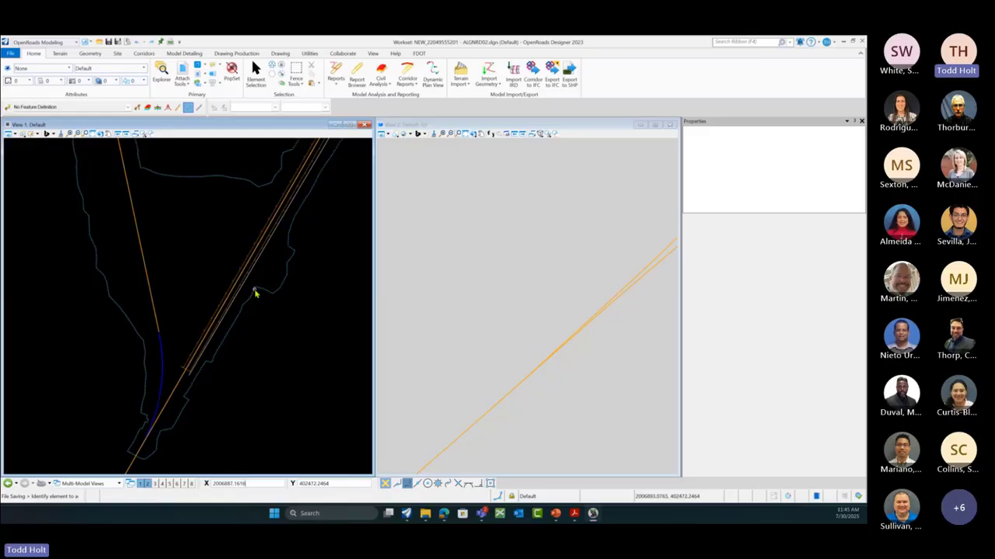
Step: Switch to the 3 Views Plan/Profile/3D layout and show the US98 alignment's dynamic profile
right_click(310, 241)
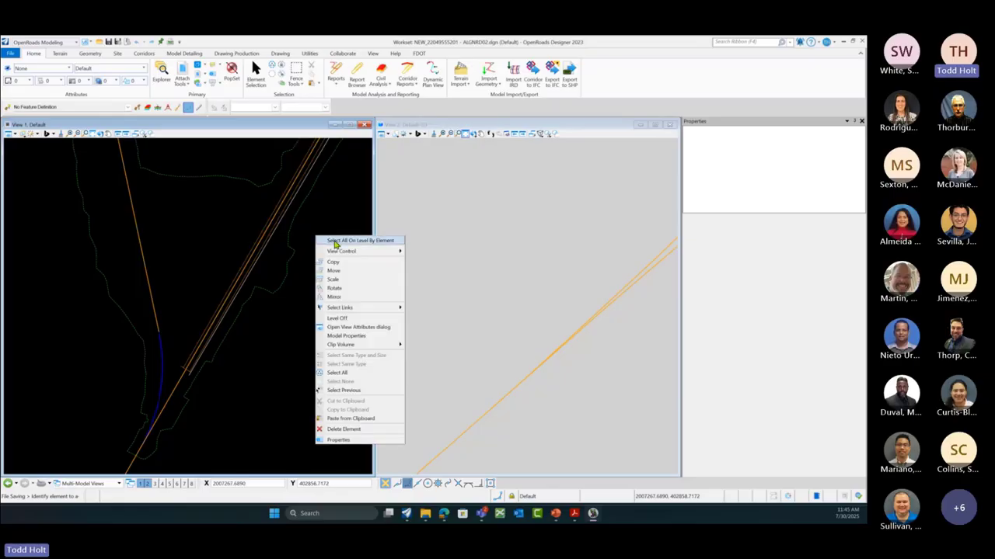
mouse_move(349, 254)
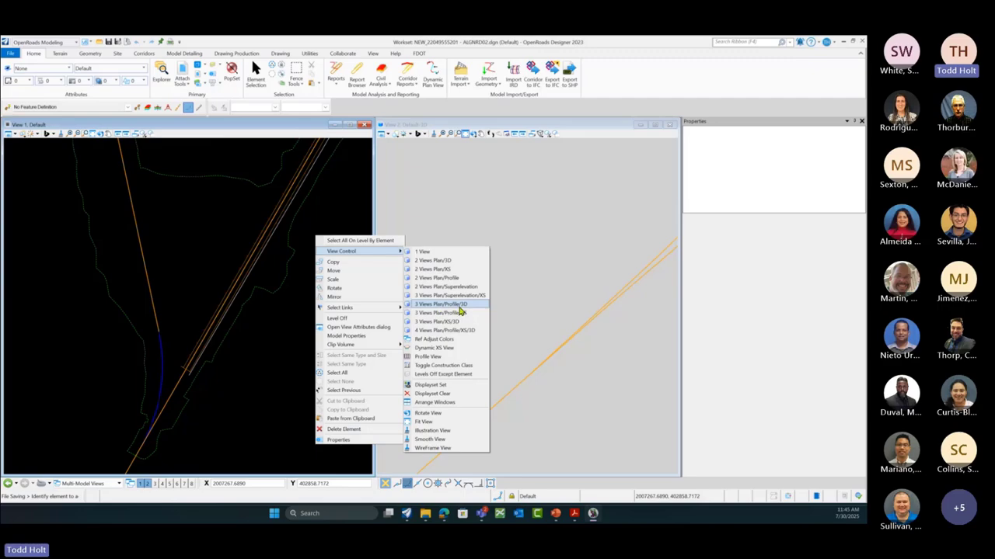
left_click(460, 311)
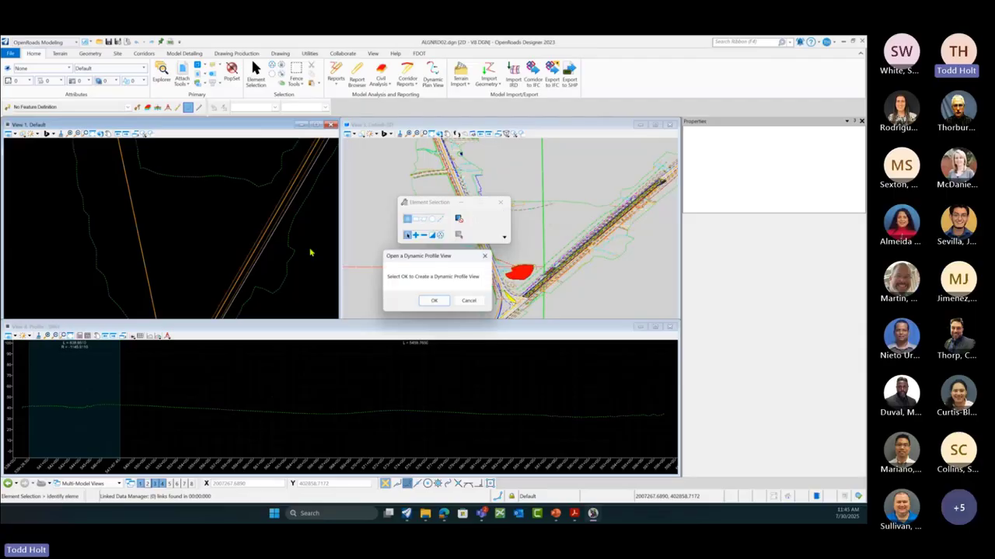
left_click(439, 302)
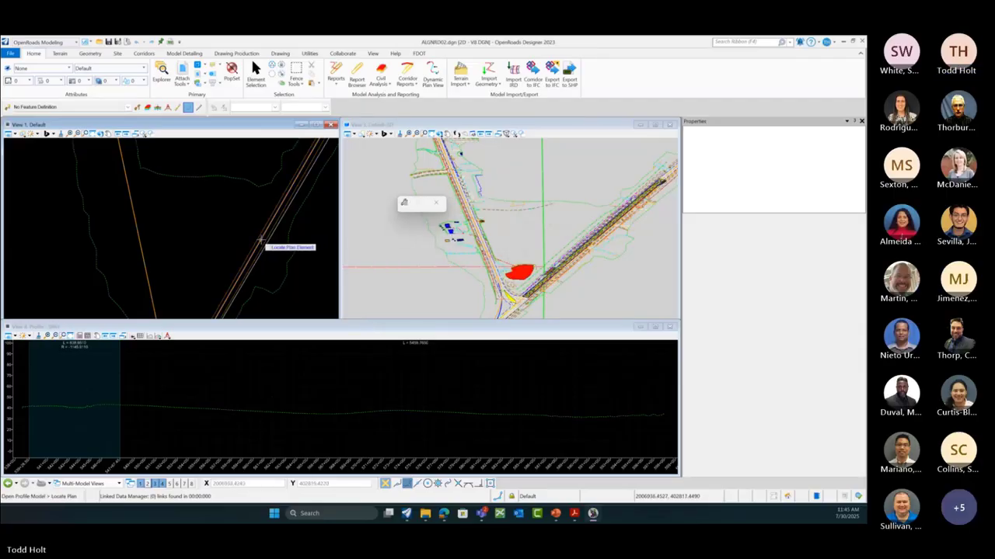
left_click(261, 239)
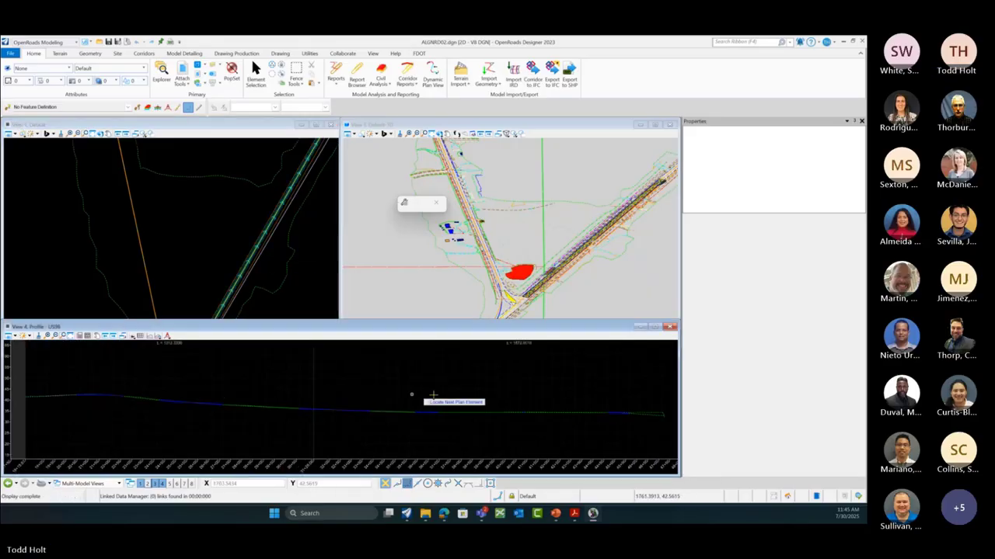
right_click(536, 408)
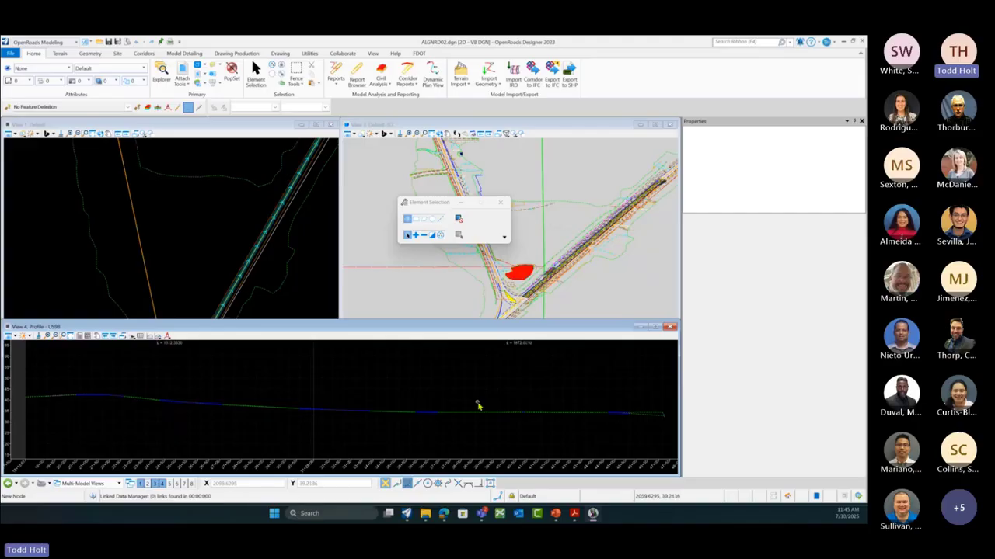
left_click(500, 202)
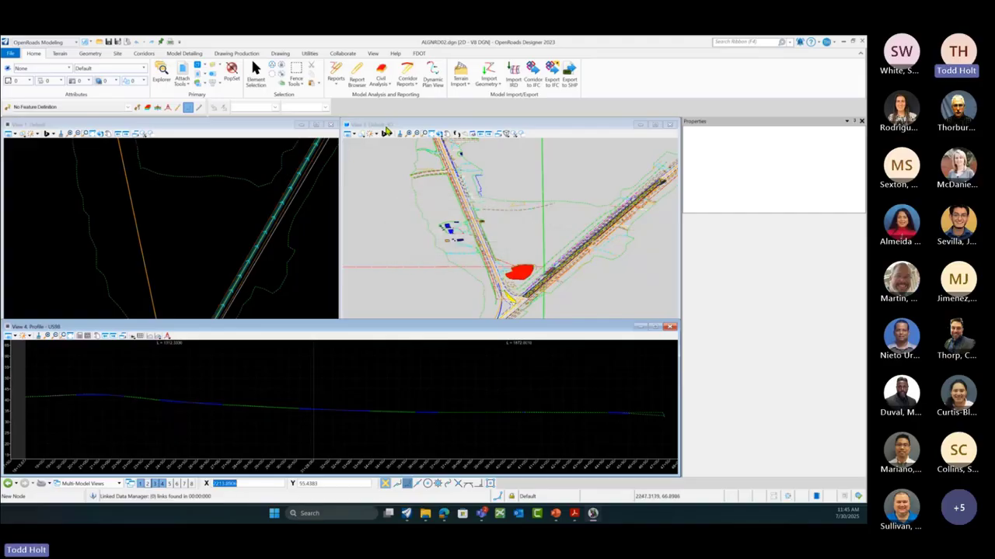
left_click(387, 127)
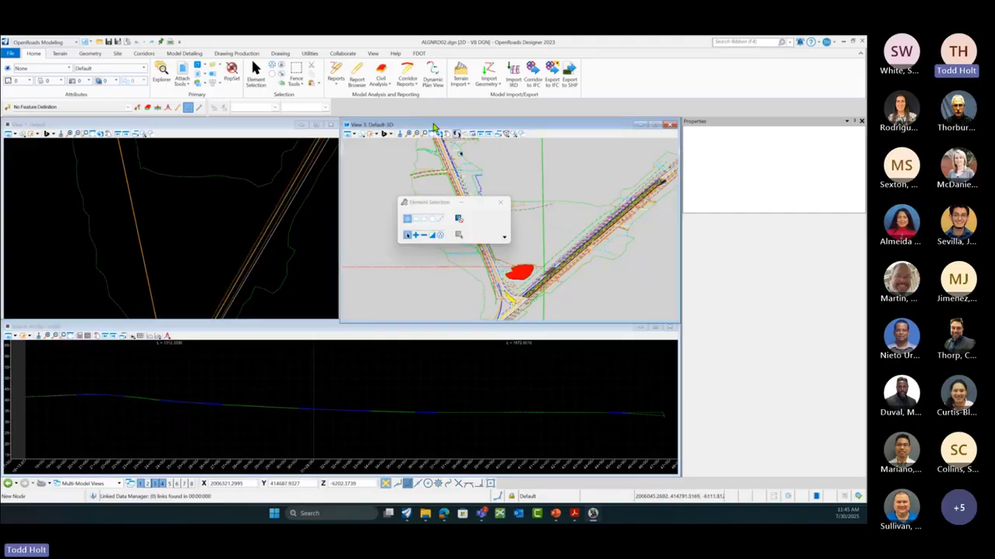
Step: In View 3's Level Display, turn off all SURVRD01 levels except DTM_ex
left_click(212, 75)
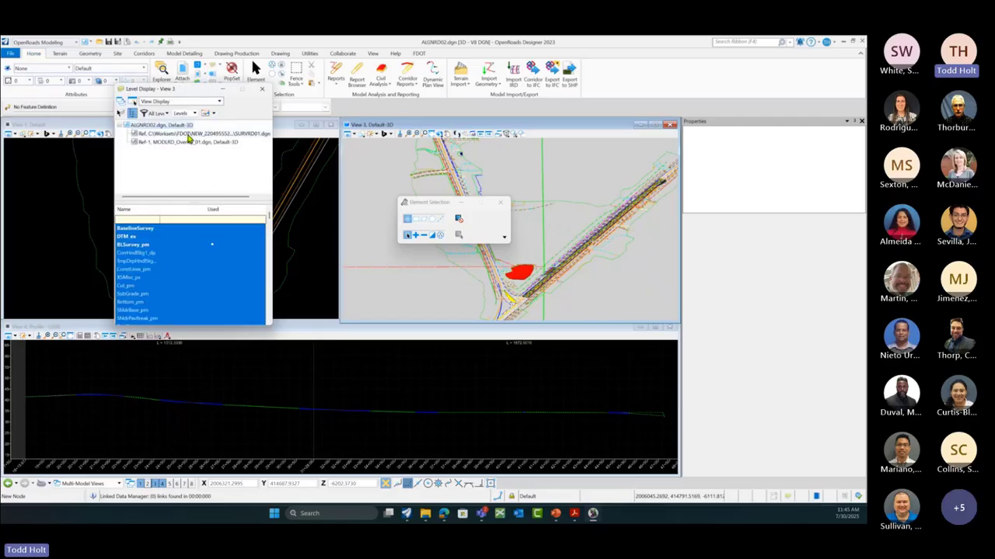
left_click(187, 135)
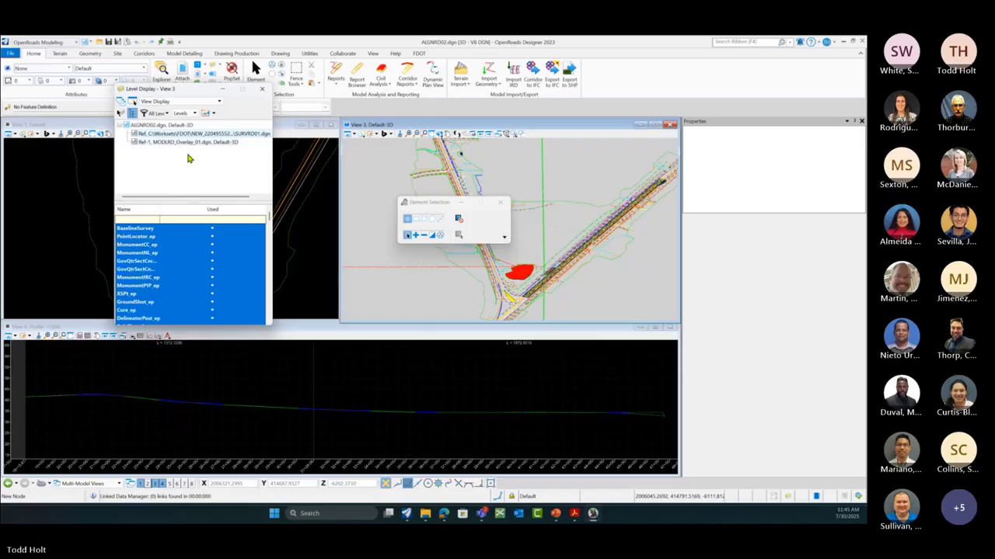
right_click(194, 241)
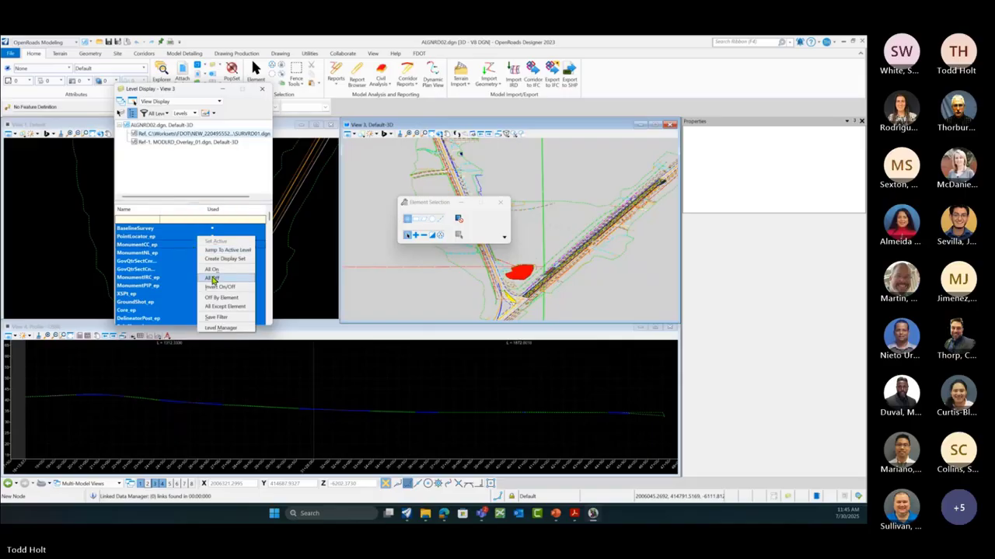
left_click(212, 277)
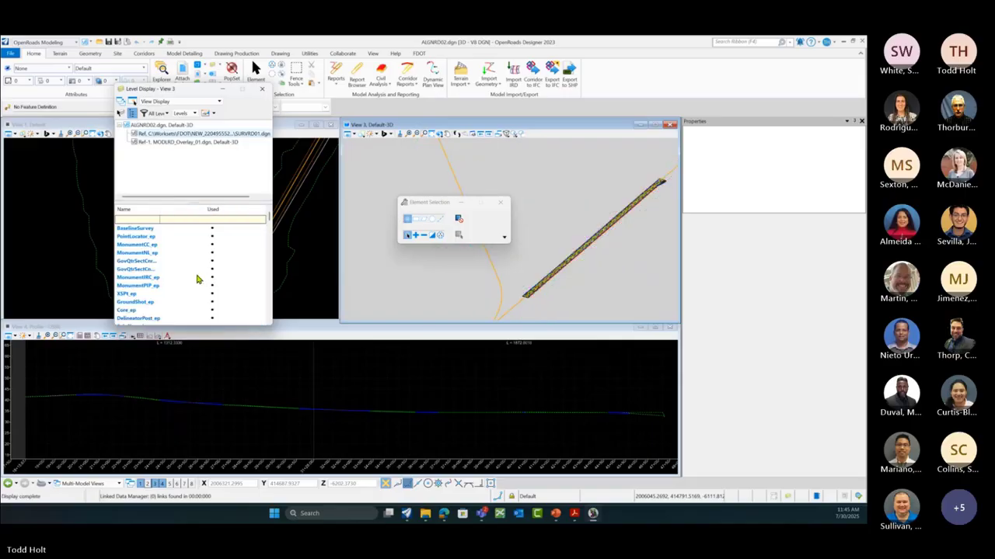
scroll(196, 273, "down", 3)
scroll(196, 273, "down", 6)
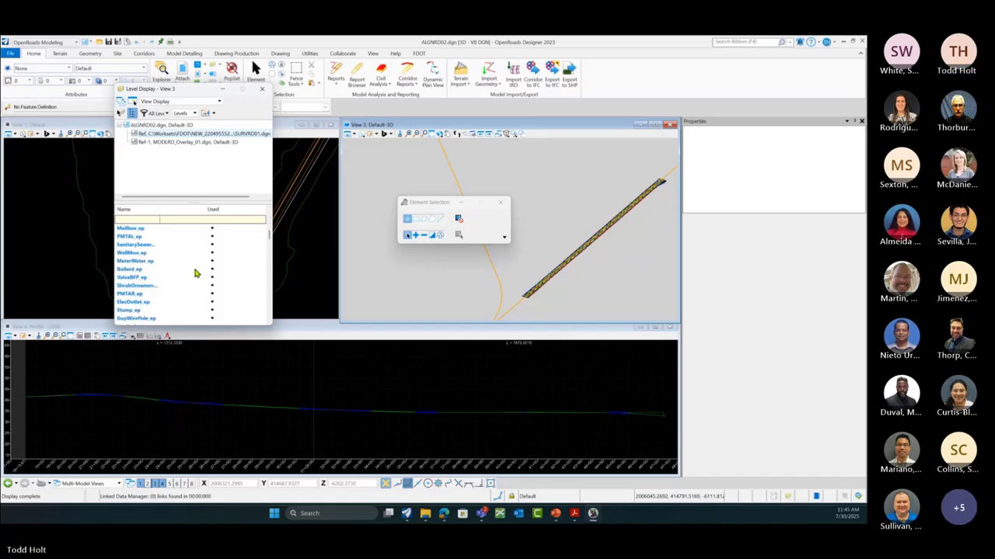
scroll(196, 273, "down", 6)
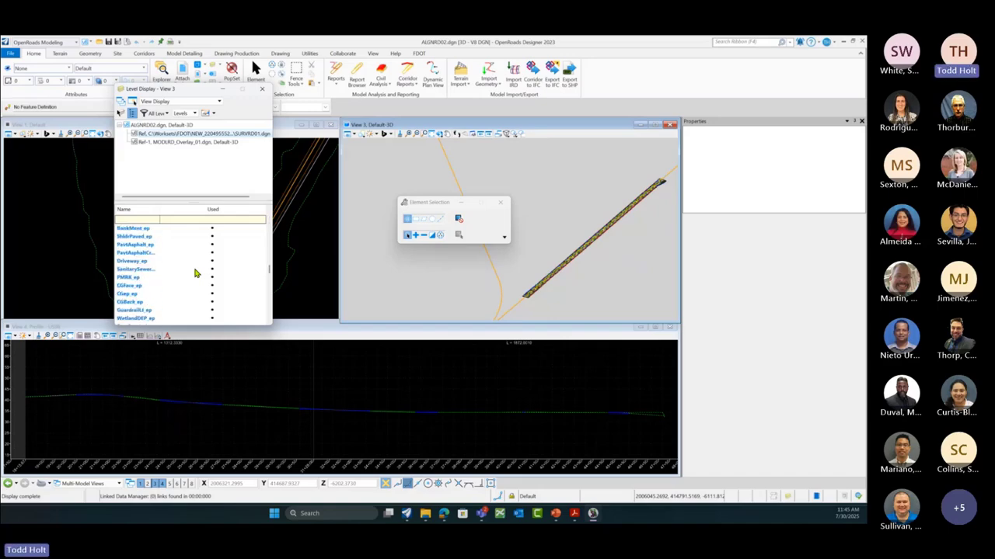
scroll(196, 272, "down", 3)
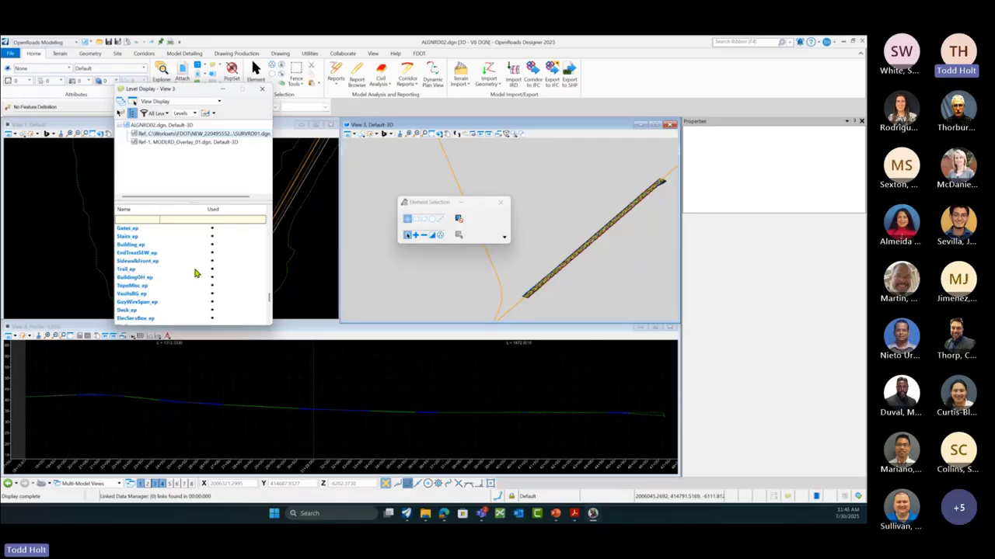
scroll(196, 272, "down", 2)
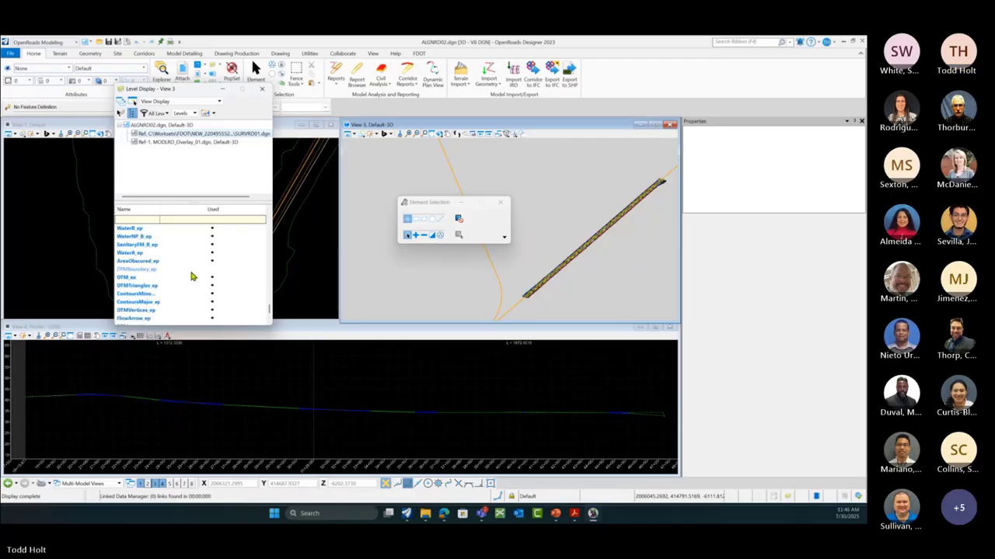
left_click(124, 279)
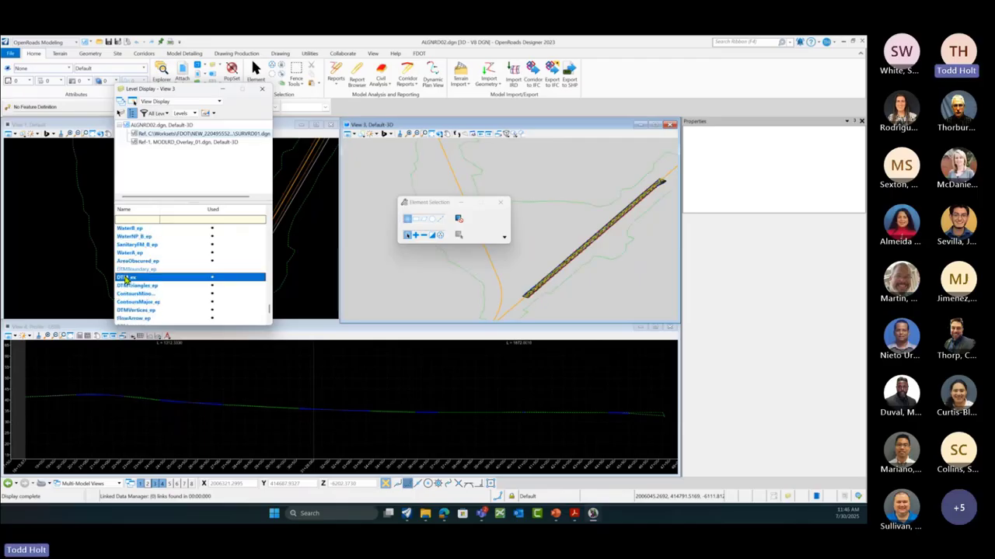
left_click(262, 88)
left_click(501, 203)
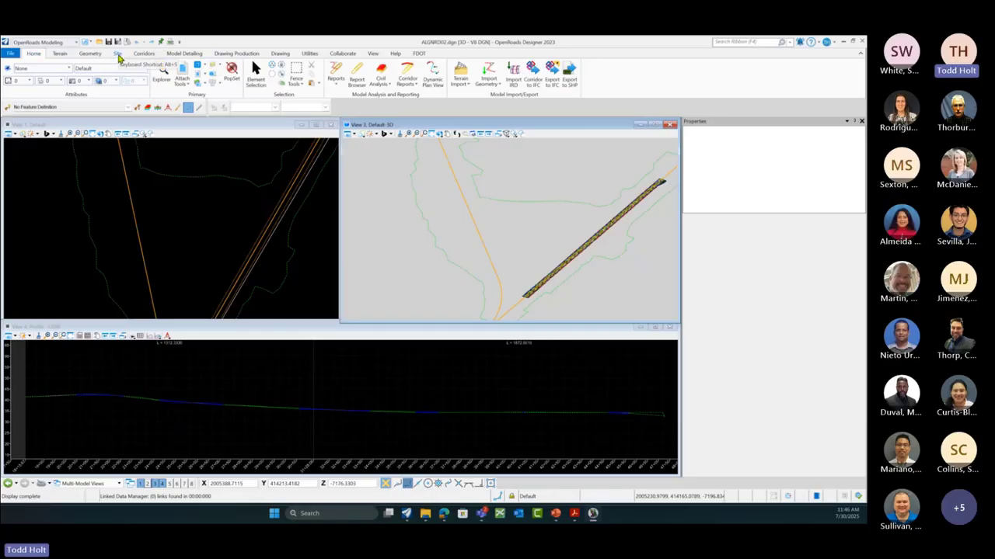
Step: Look through the Site tab's Profiles options, then move to the Corridors tab
left_click(118, 53)
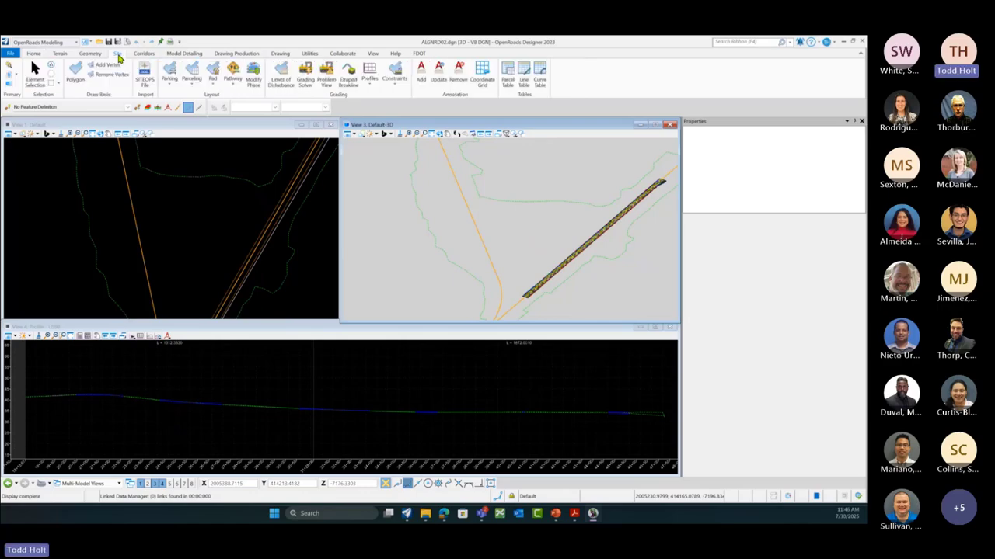
left_click(372, 89)
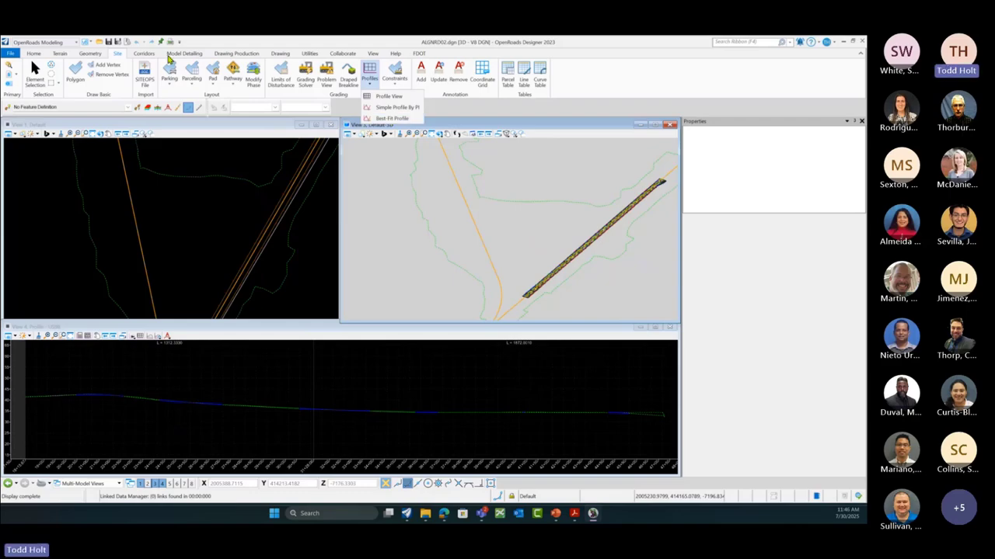
left_click(144, 54)
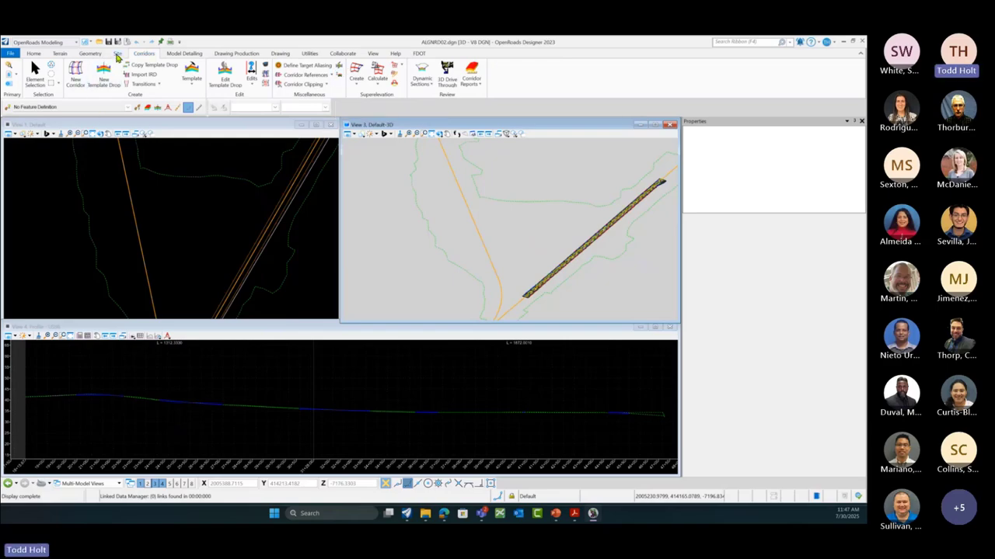
Step: Show the Site tab's Profiles dropdown listing Best-Fit Profile and other creation tools
left_click(118, 54)
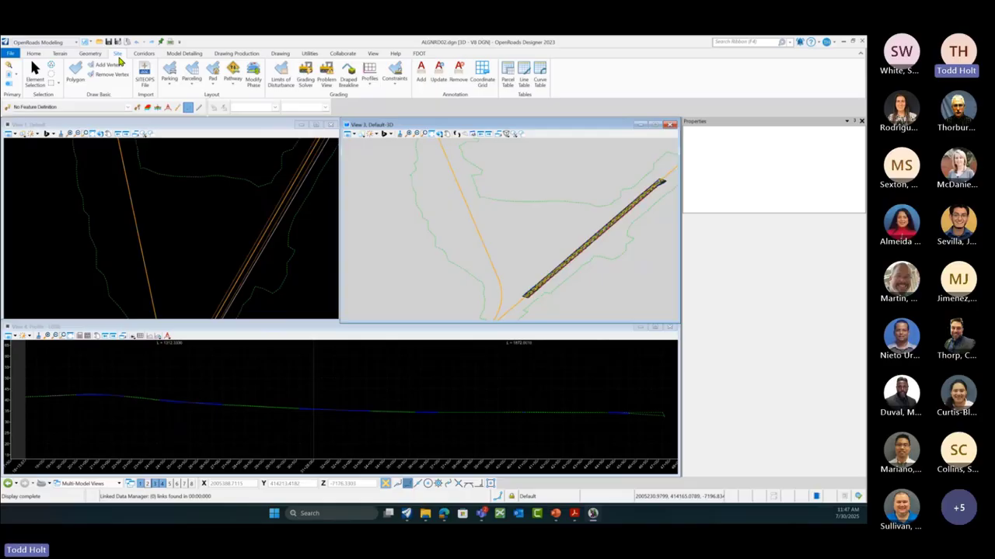
left_click(370, 83)
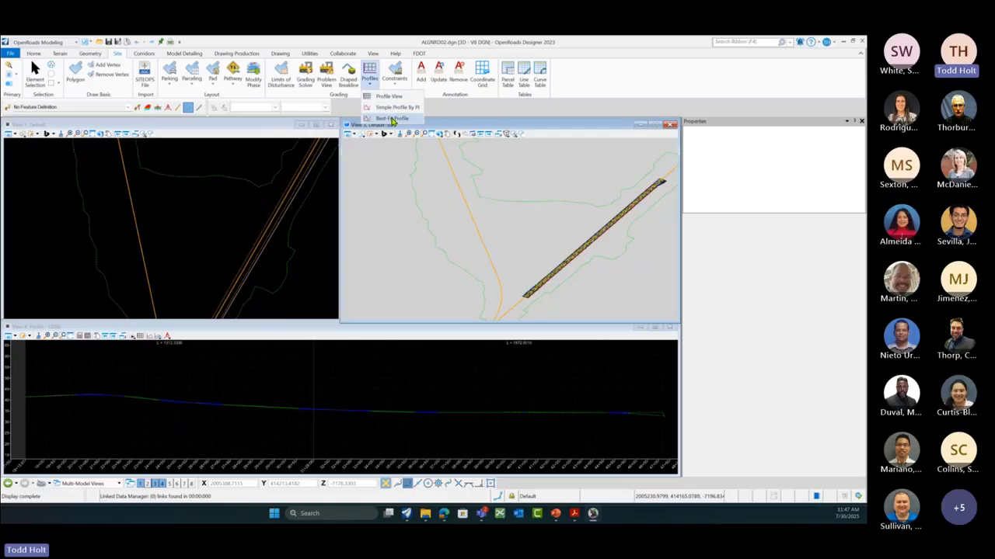
Step: Start a Best-Fit Profile in the profile view with Minimum Z 0.1 and Maximum Z 5
left_click(392, 119)
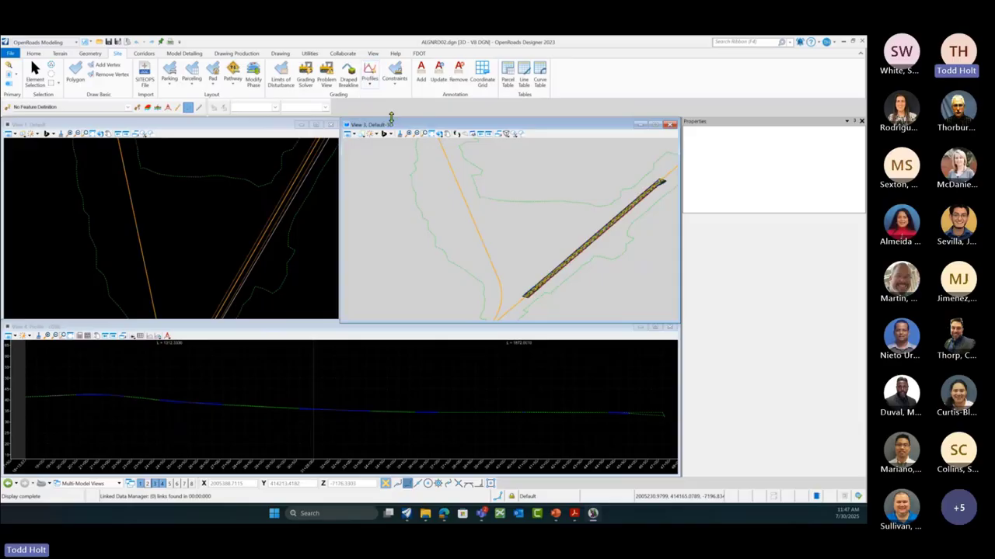
left_click(308, 327)
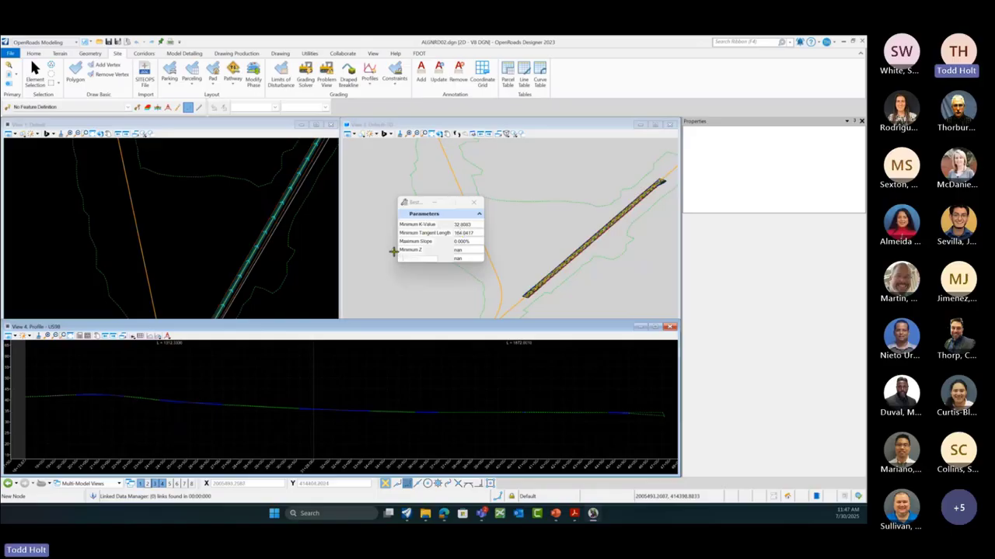
left_click(457, 250)
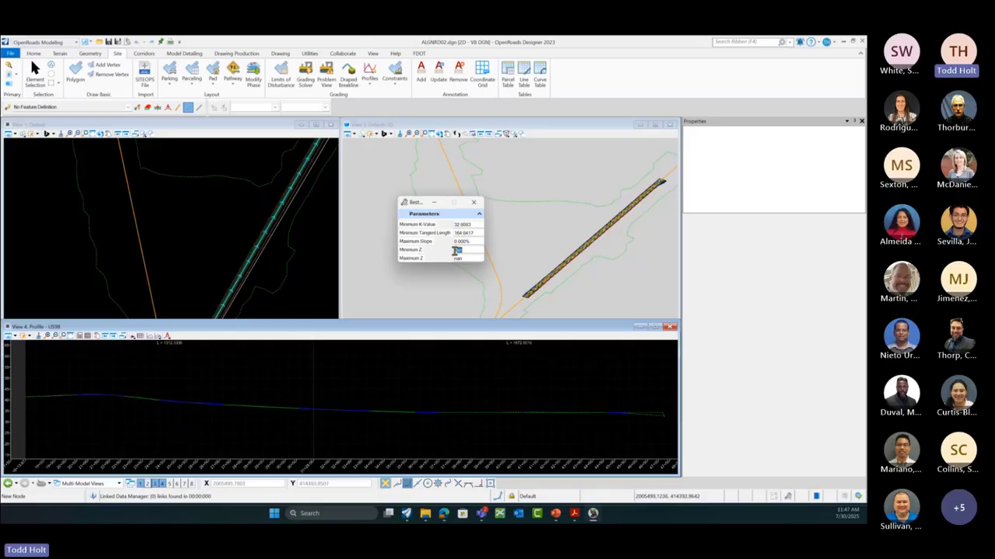
type("0")
left_click(456, 258)
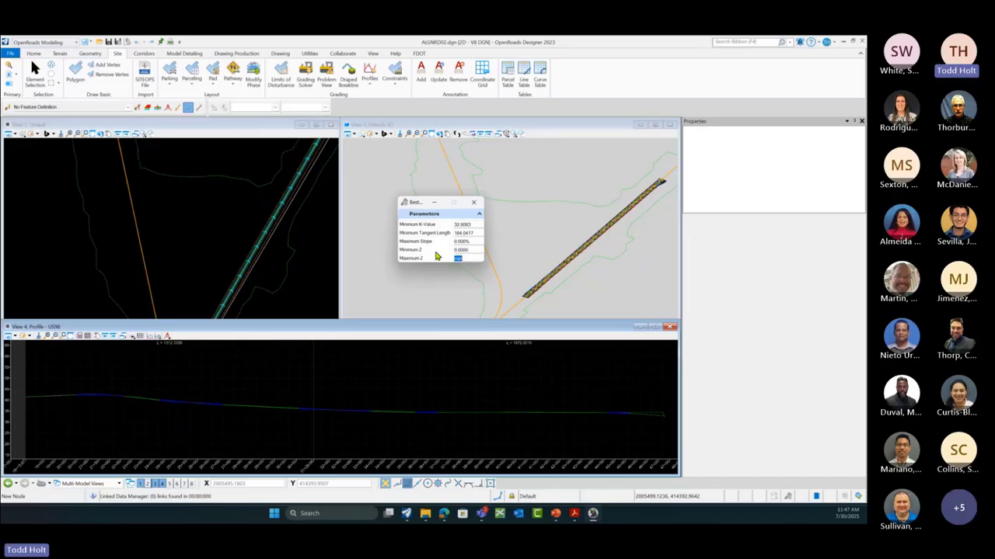
left_click(469, 251)
left_click(460, 259)
type("5")
left_click(467, 251)
key("BackSpace")
key("Tab")
Step: Set Minimum Tangent Length to 200 and Minimum K-Value to 150
left_click_drag(476, 233, 448, 238)
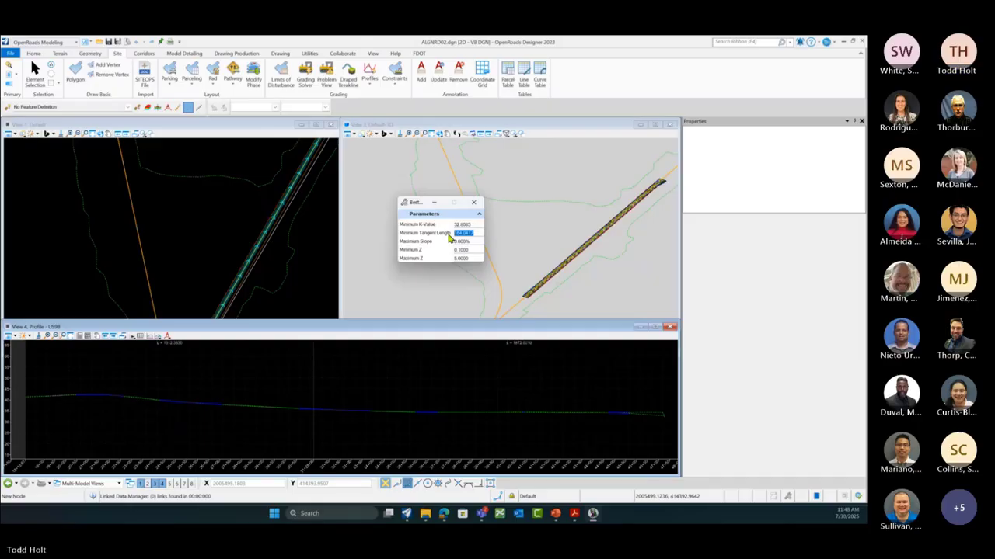
type("200.0000")
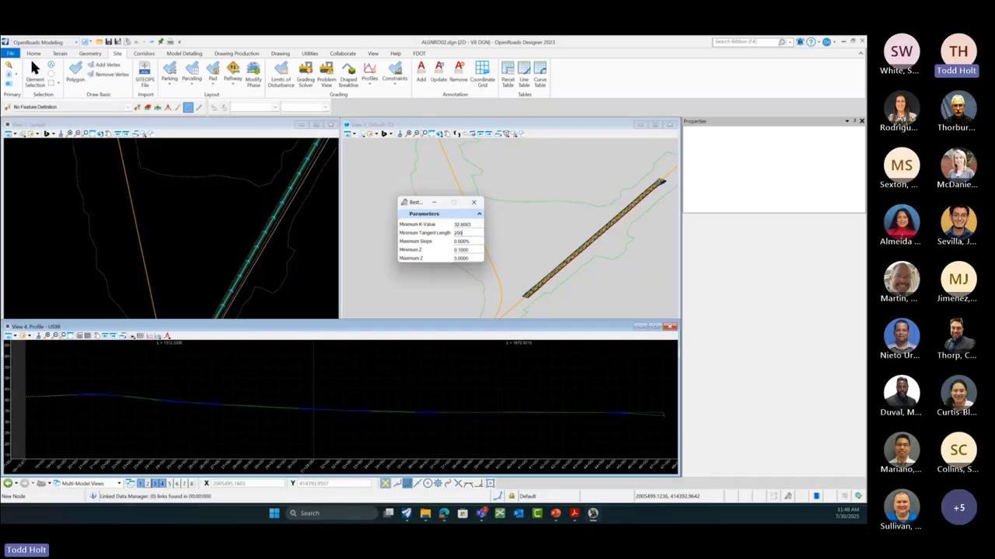
left_click(458, 225)
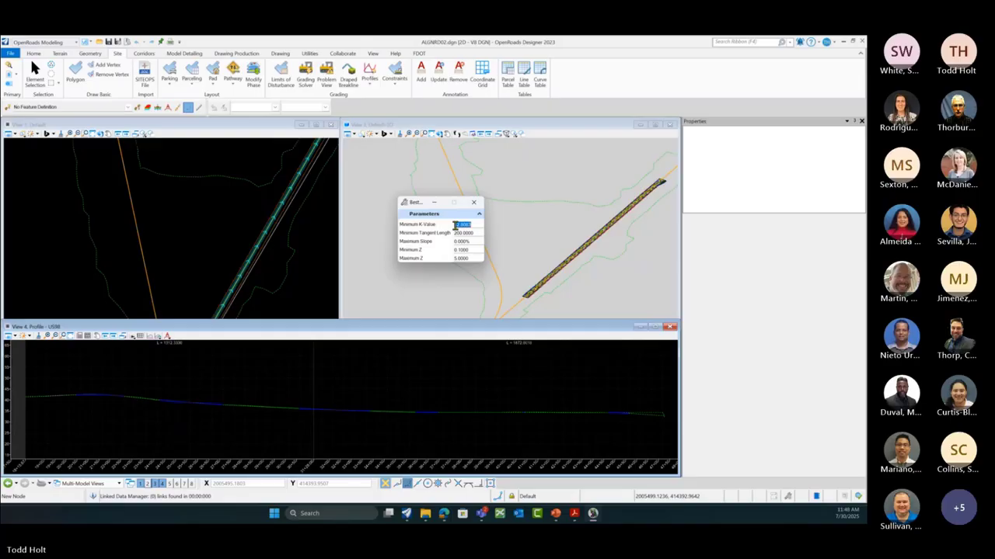
type("15")
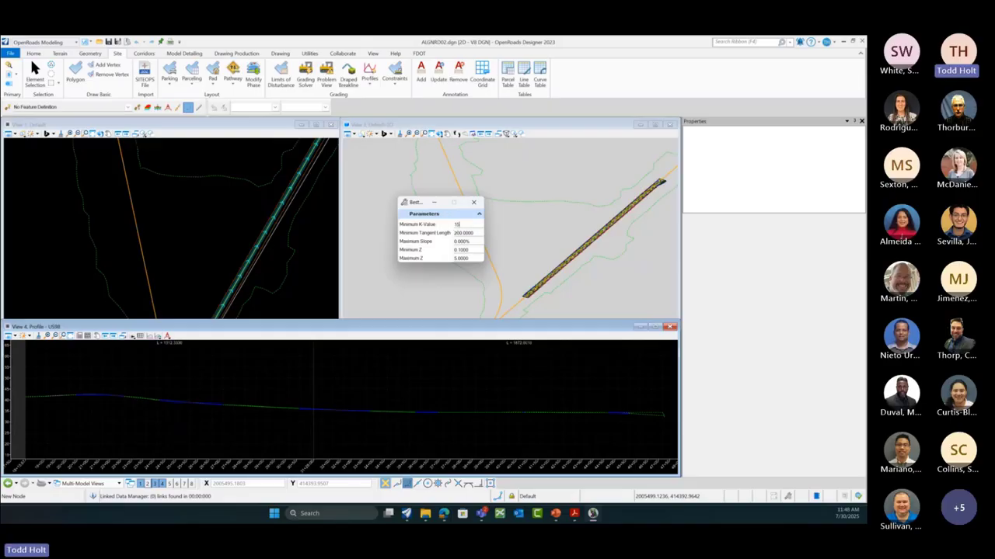
type("0")
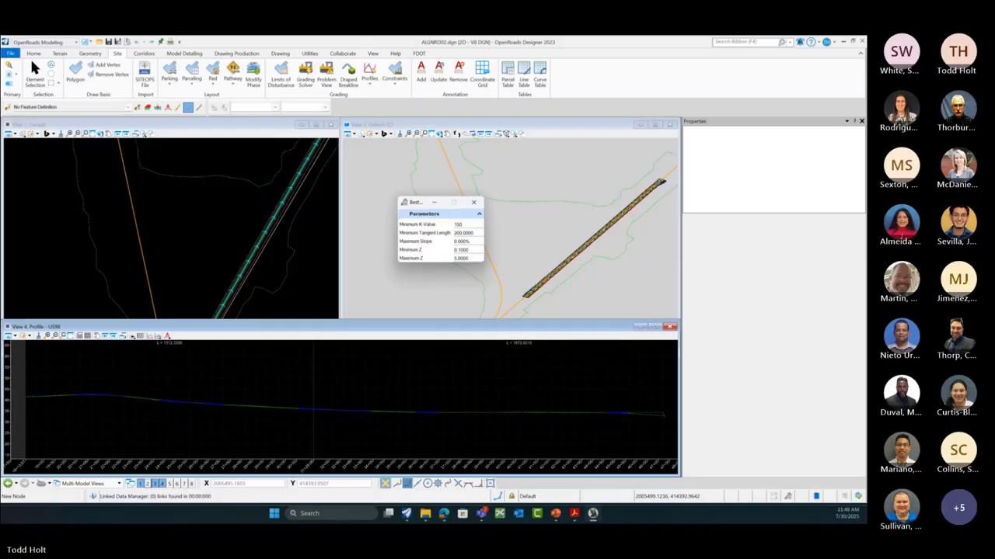
key("Tab")
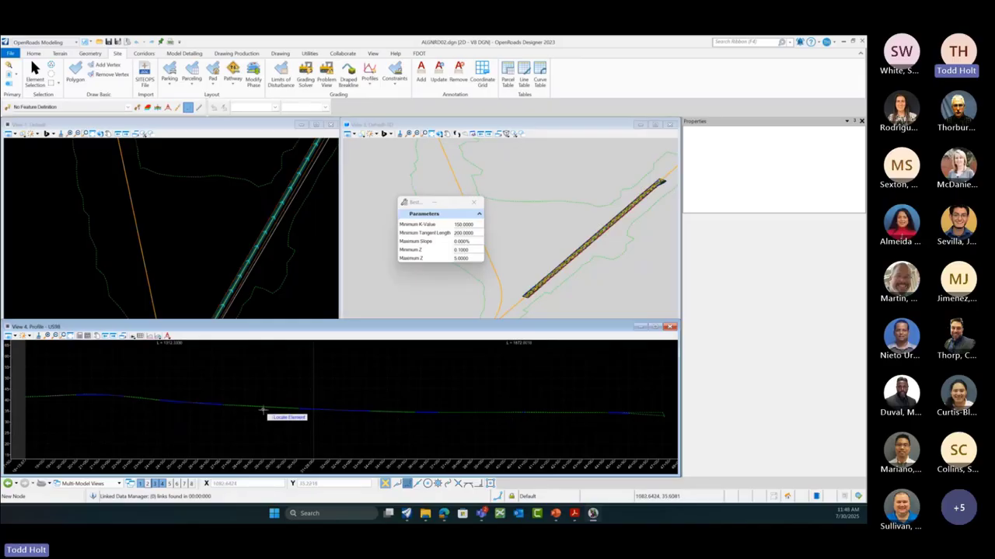
Step: Fit the picked existing profile using K-value 150 and tangent 200, then close the preview
scroll(104, 404, "up", 4)
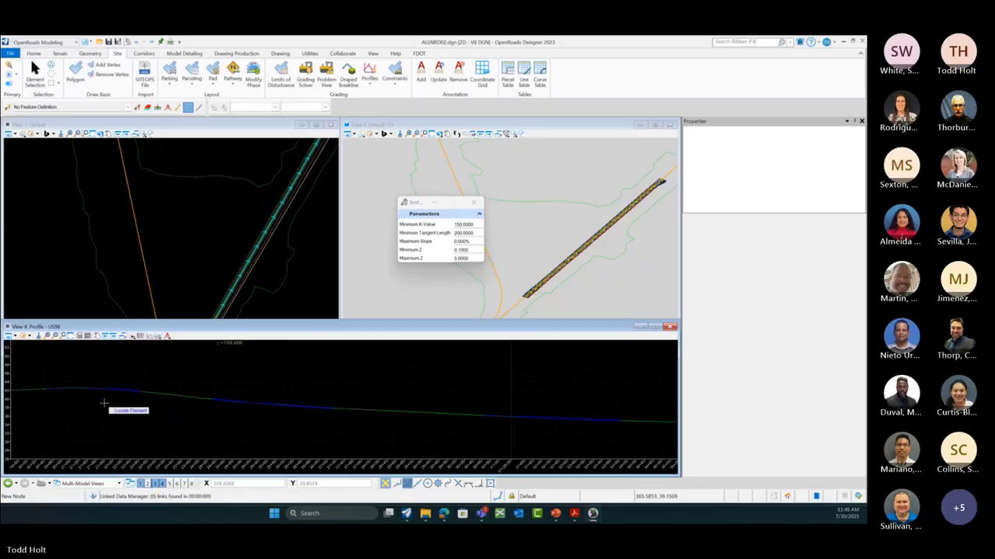
scroll(54, 394, "up", 2)
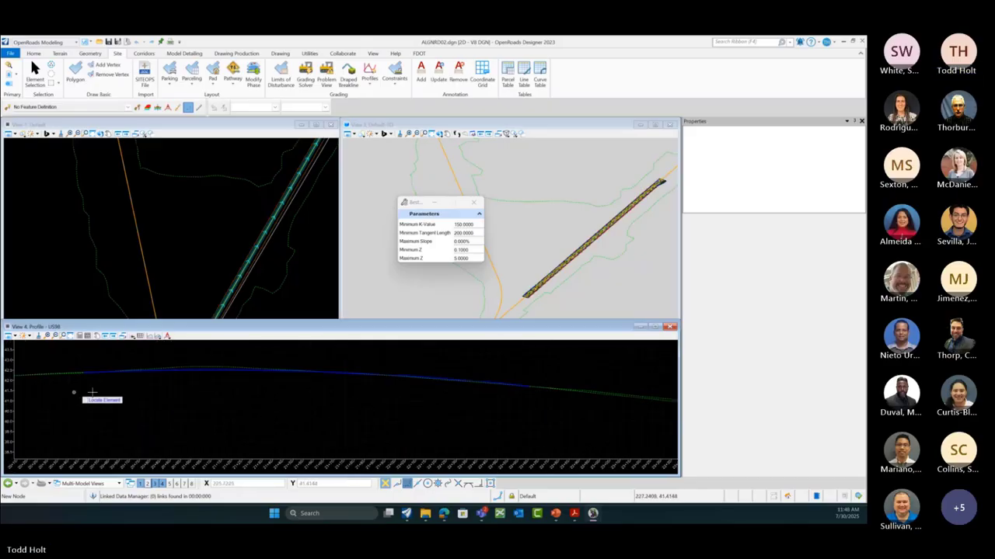
left_click(216, 367)
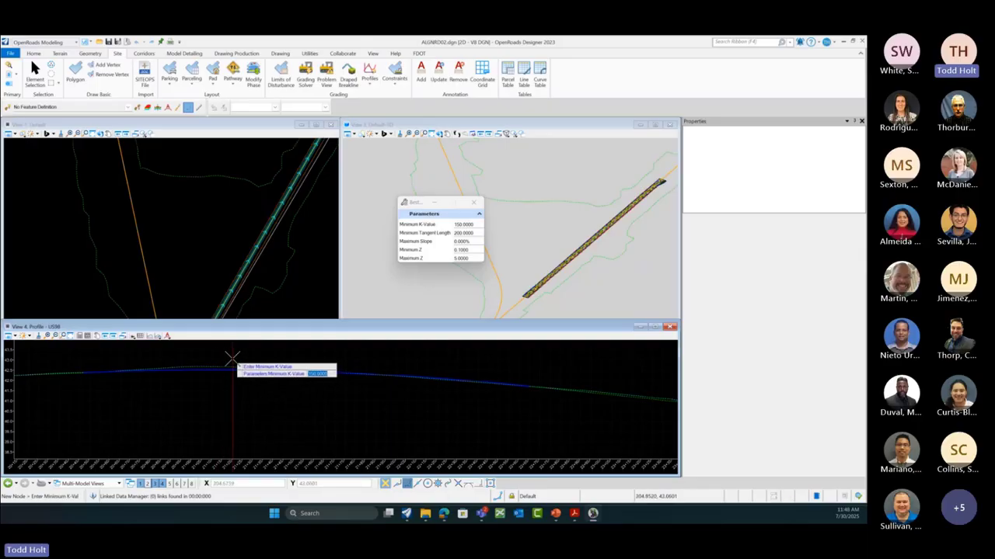
left_click(421, 366)
left_click(419, 366)
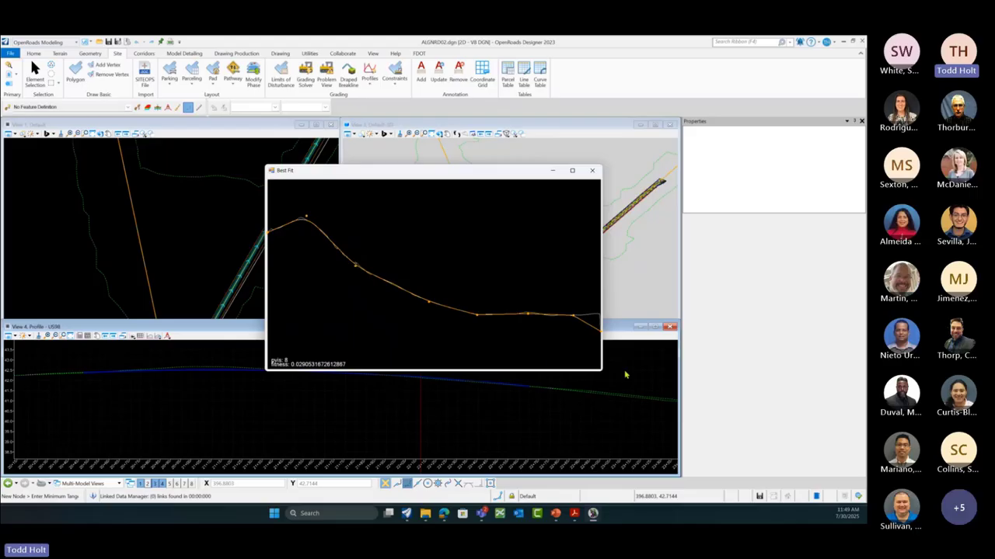
left_click(593, 171)
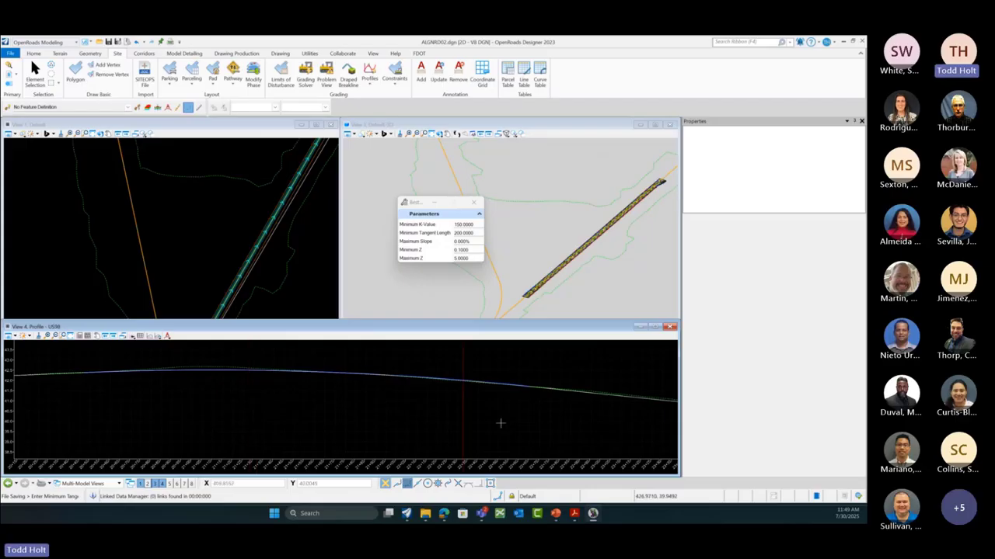
Step: End the command and inspect the new Simple PI Profile spanning the full alignment
key("Escape")
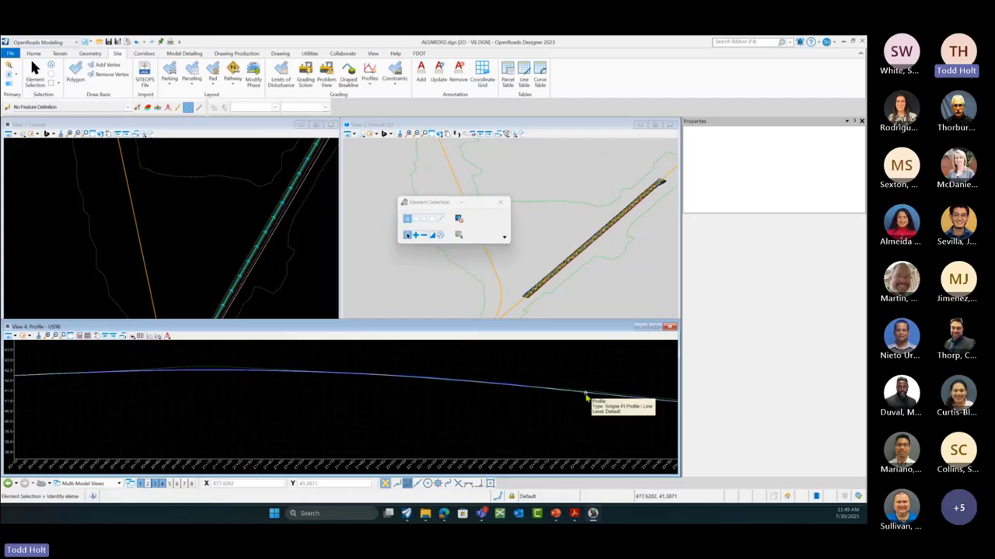
left_click(586, 398)
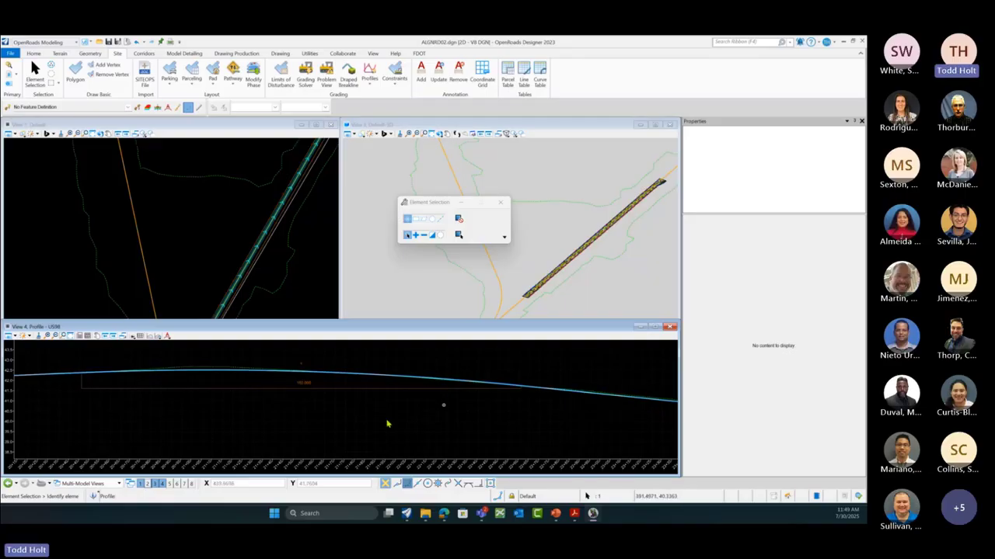
scroll(518, 407, "down", 2)
mouse_move(315, 387)
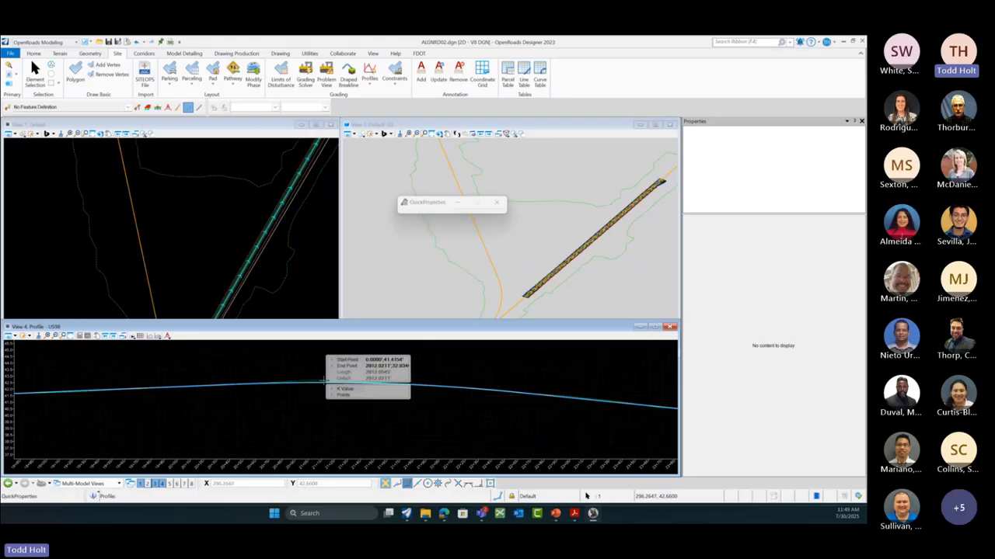
left_click(272, 367)
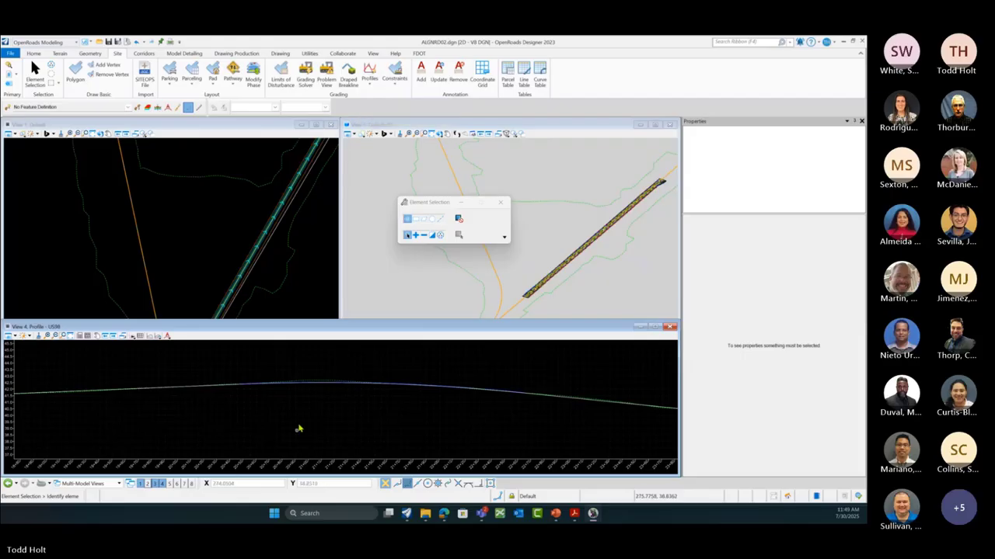
mouse_move(322, 386)
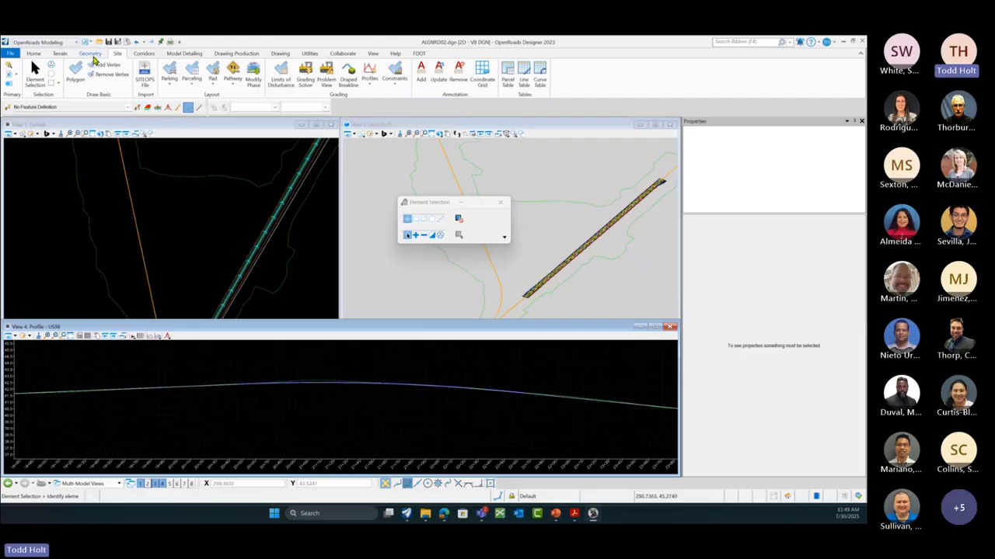
Step: Assign the Alignment > Baseline feature definition and name BL_DEmo to the profile in View 4
left_click(92, 55)
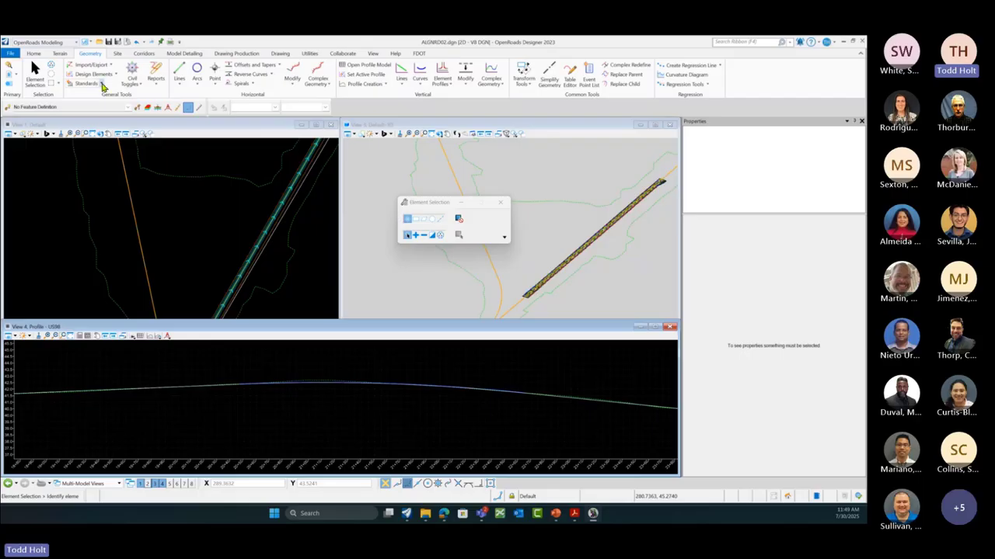
left_click(101, 84)
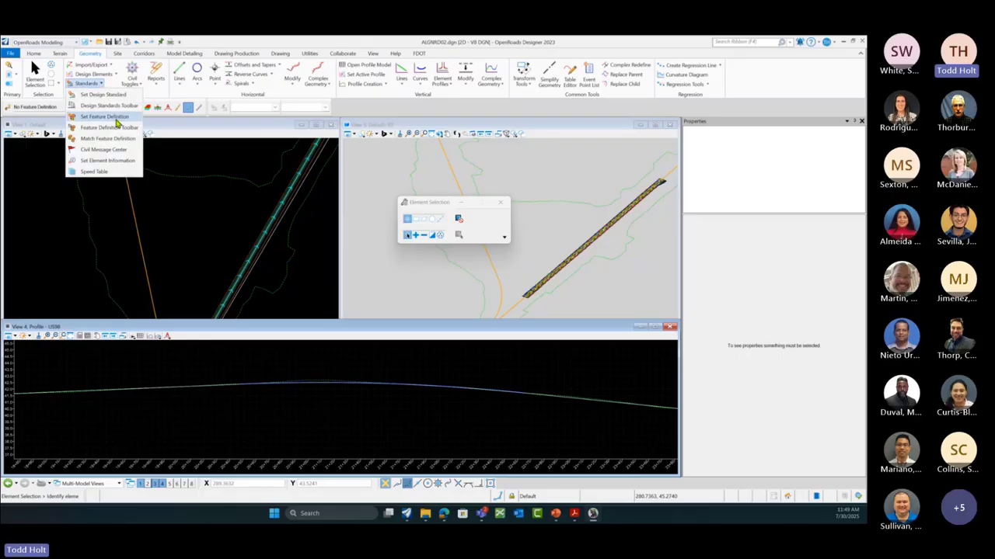
left_click(105, 116)
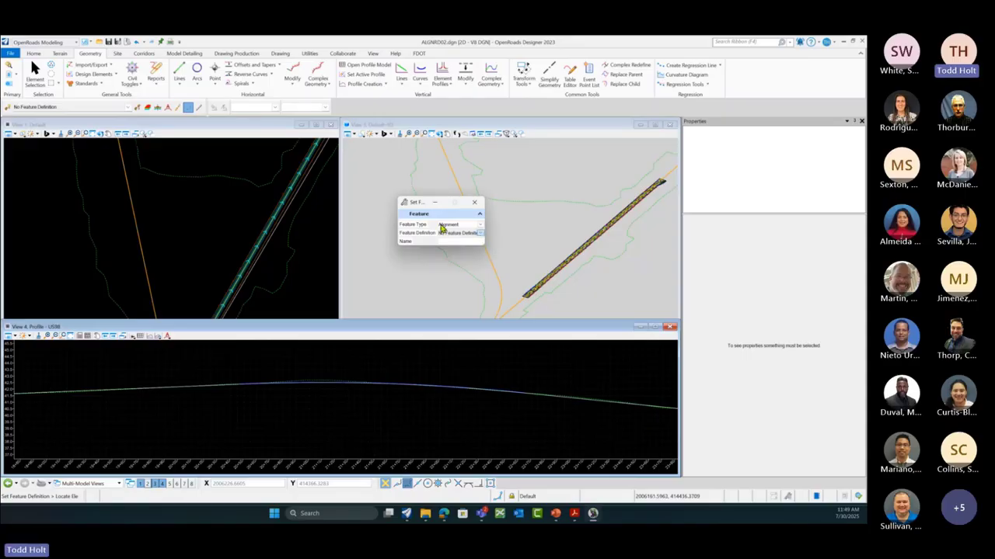
left_click(472, 232)
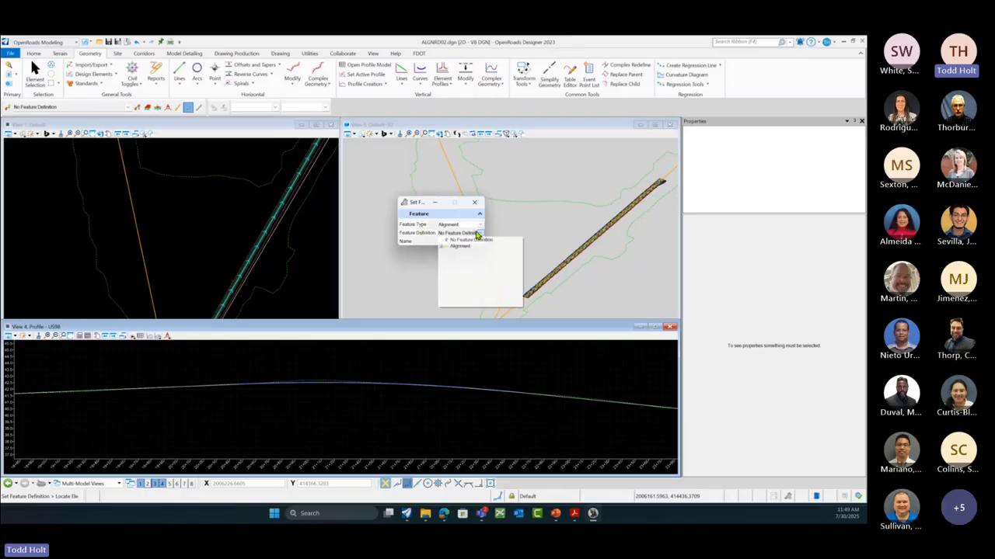
left_click(444, 246)
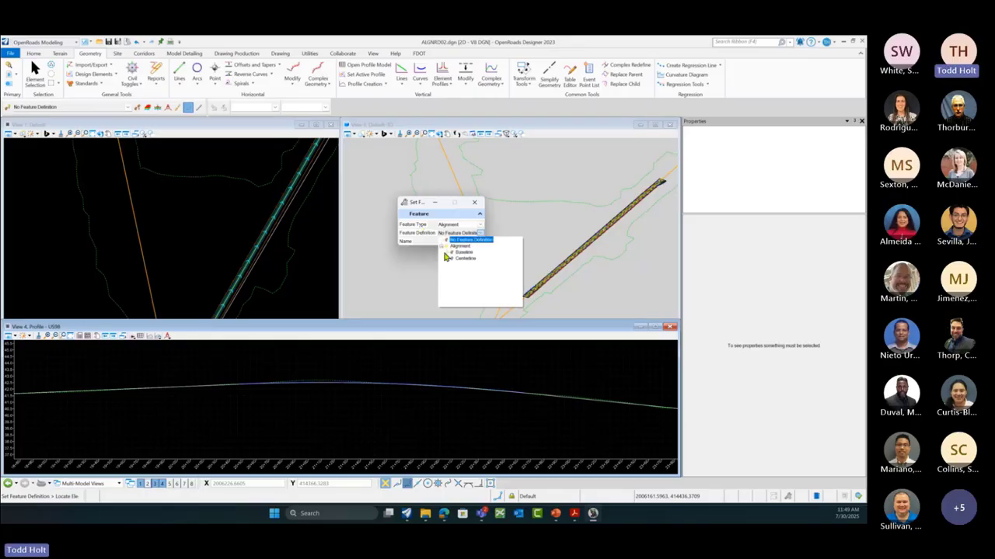
left_click(455, 256)
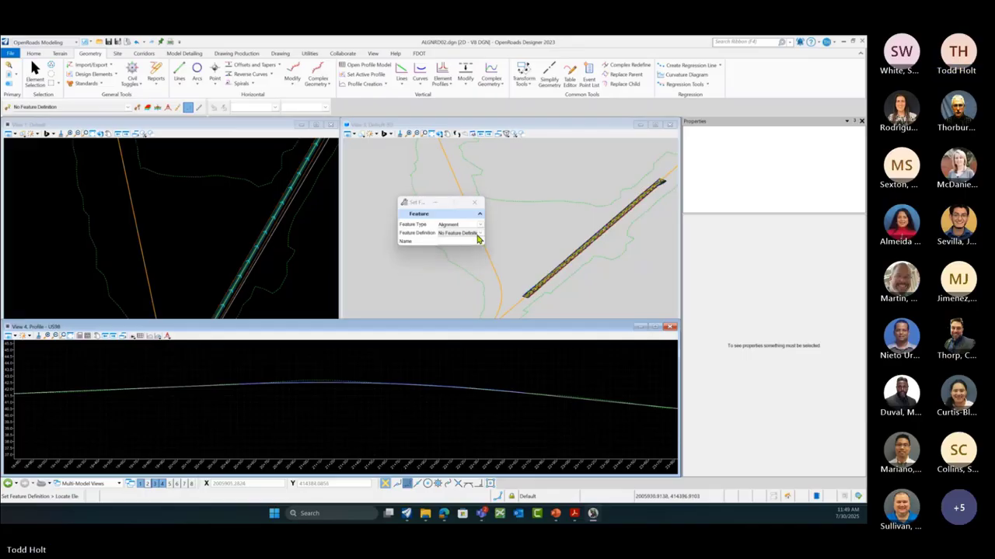
left_click(479, 234)
left_click(444, 246)
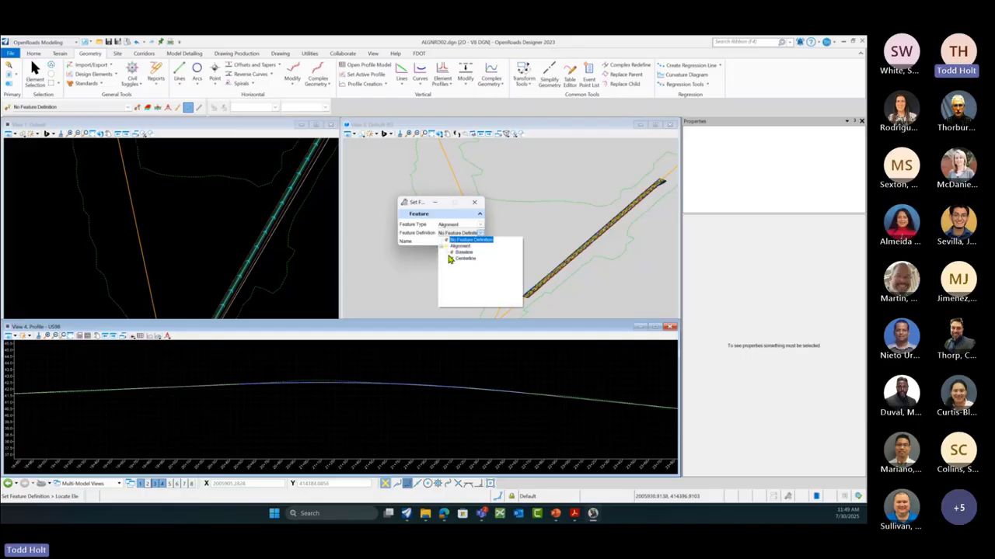
left_click(455, 253)
left_click(472, 240)
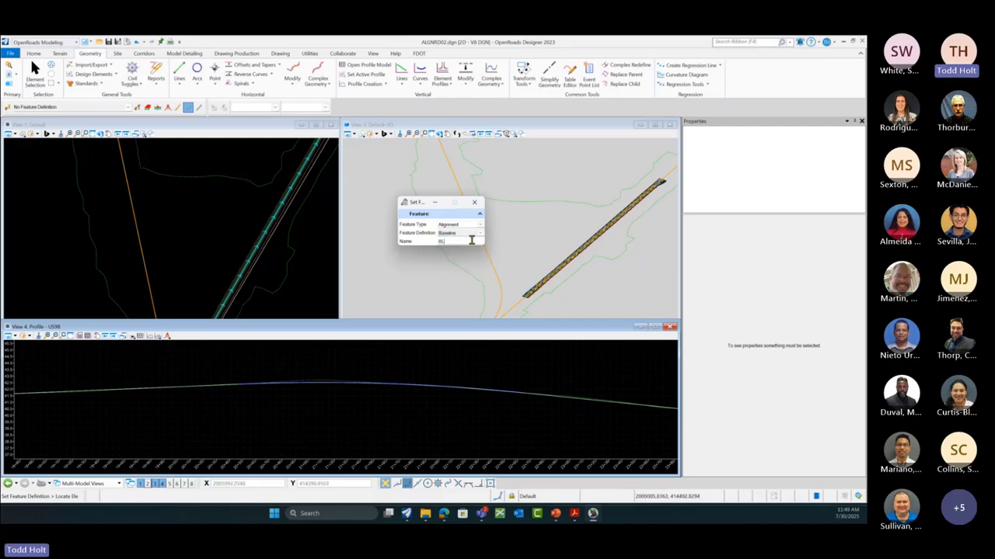
type("_Demo")
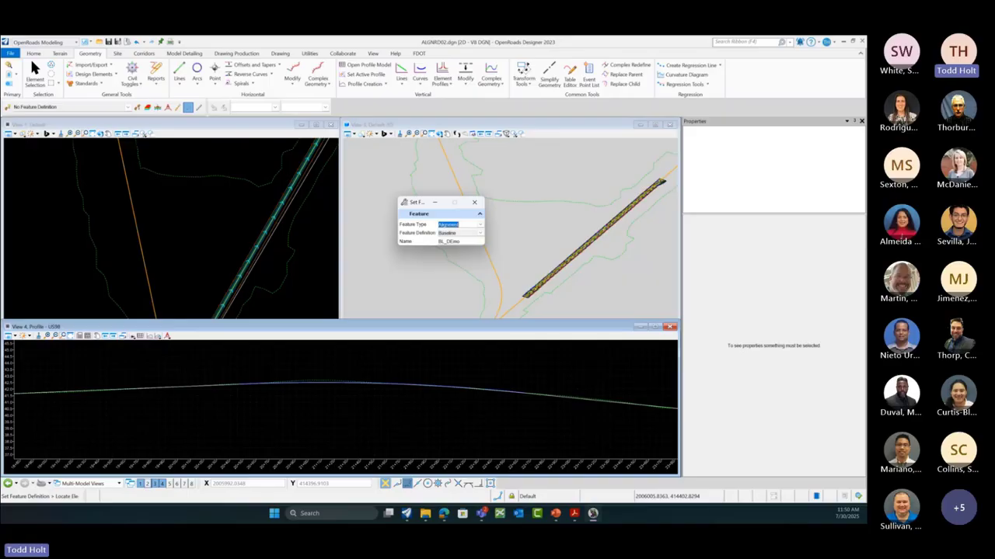
left_click(314, 401)
Step: Exit the feature tool and verify the selected profile is named BL_DEmo, then deselect
right_click(314, 401)
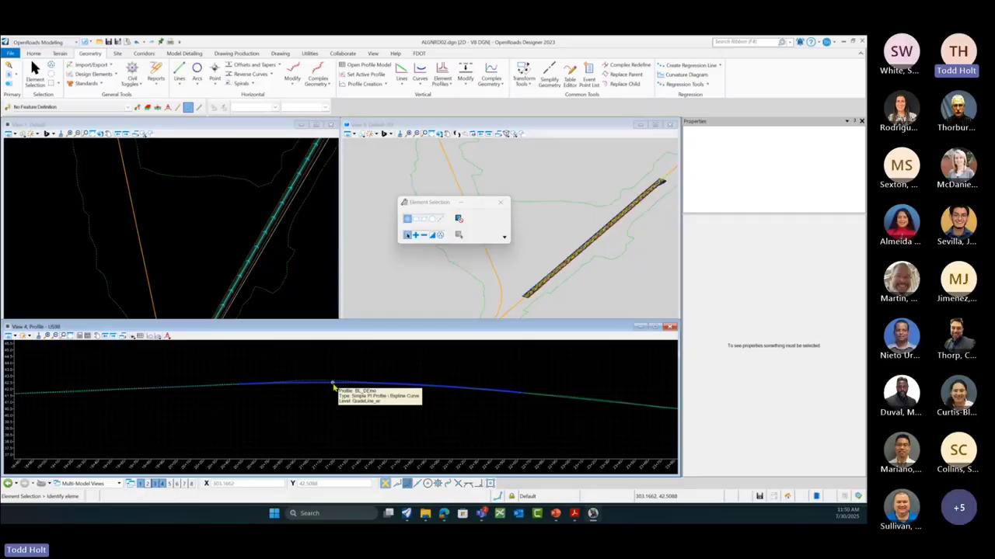
left_click(332, 386)
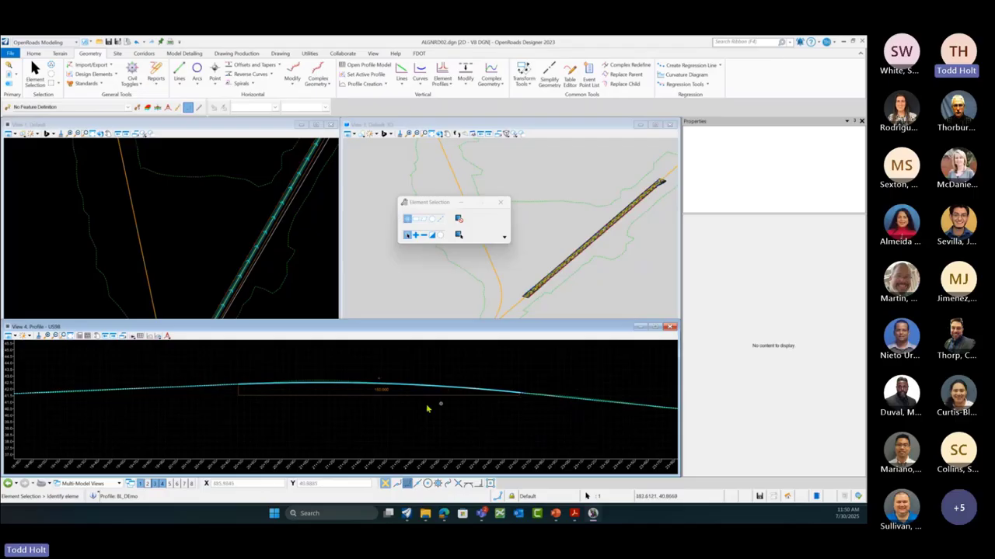
mouse_move(380, 378)
scroll(415, 427, "down", 2)
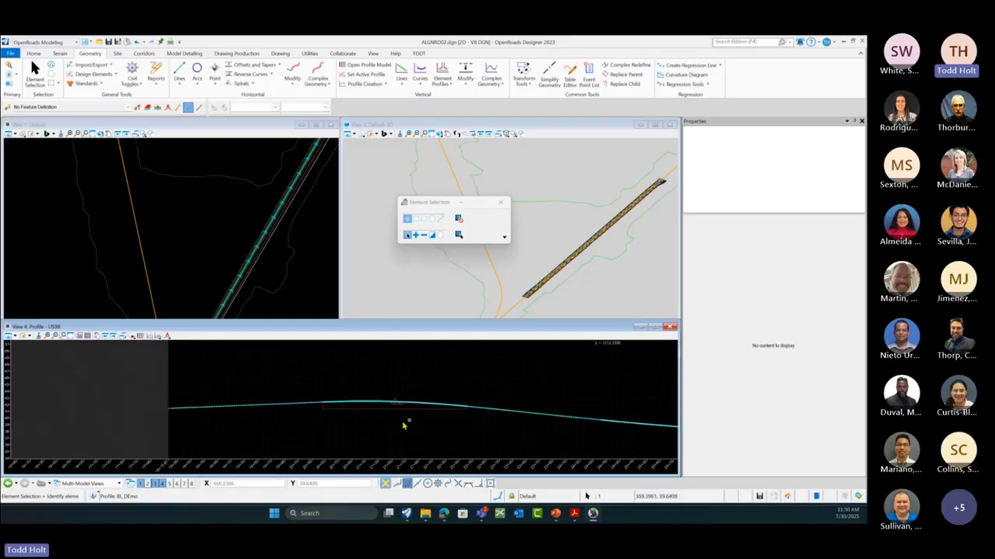
left_click(253, 422)
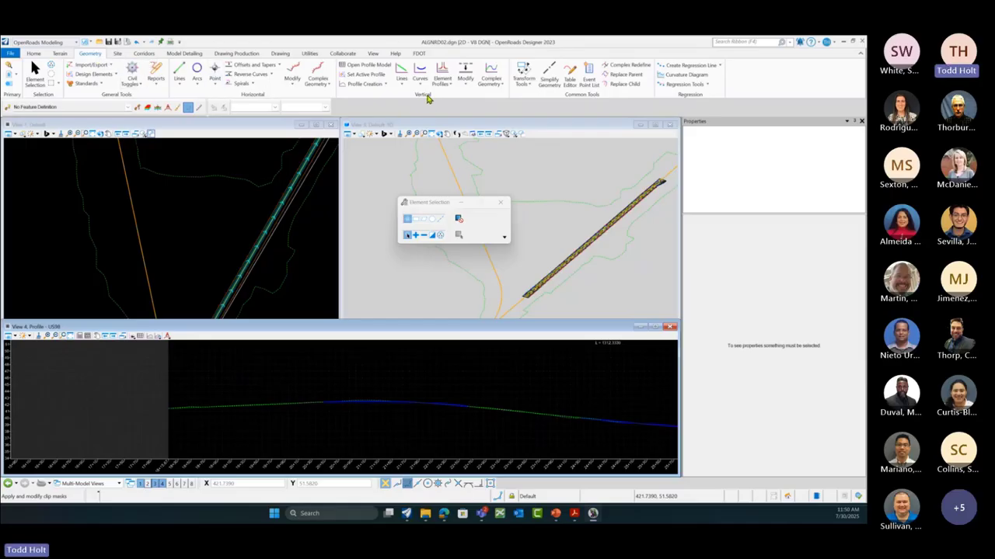
Step: Choose Define Profile By Best Fit from the Vertical group's Complex Geometry list
left_click(498, 84)
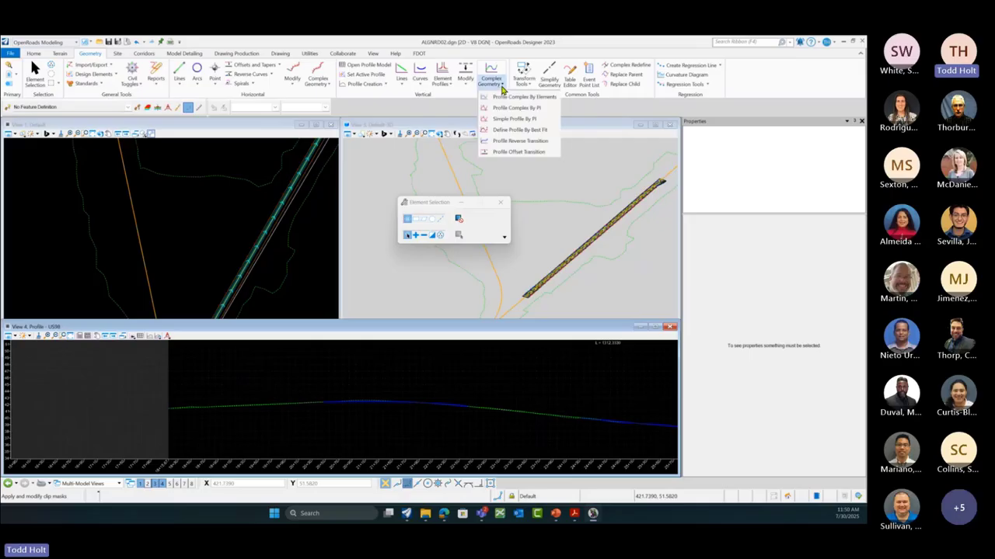
left_click(532, 135)
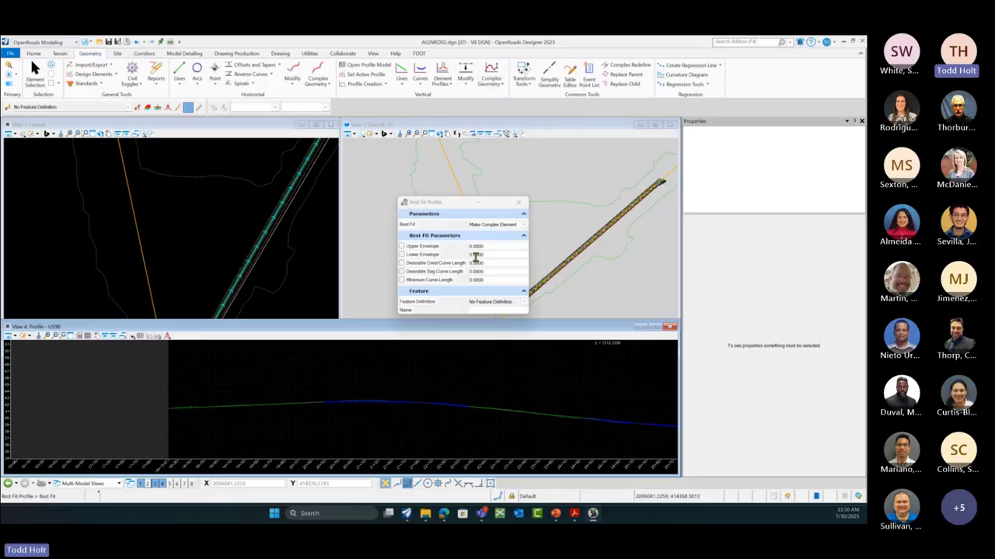
Step: Use the Baseline feature definition with a new profile name and Upper Envelope 1
left_click(525, 302)
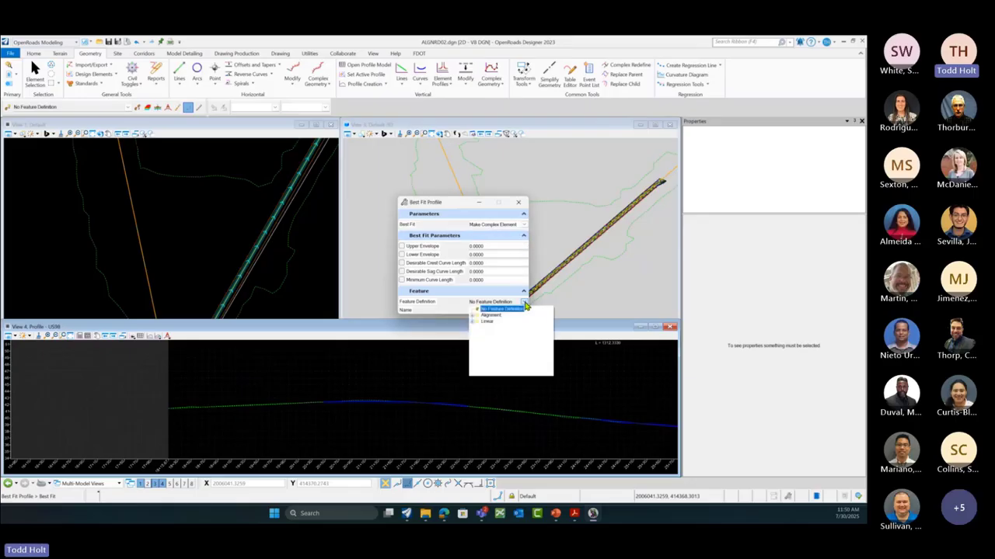
left_click(475, 315)
left_click(491, 321)
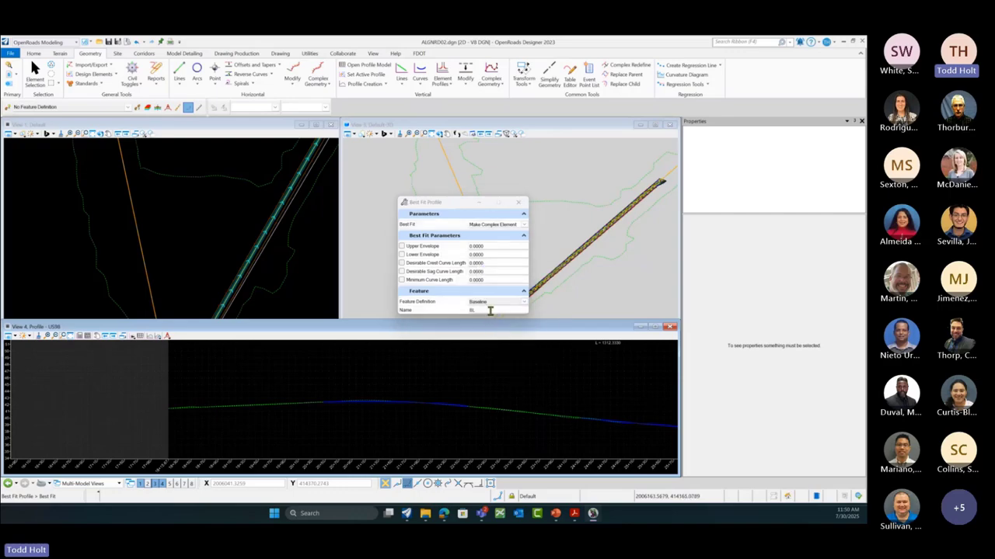
left_click(490, 310)
type("_DE")
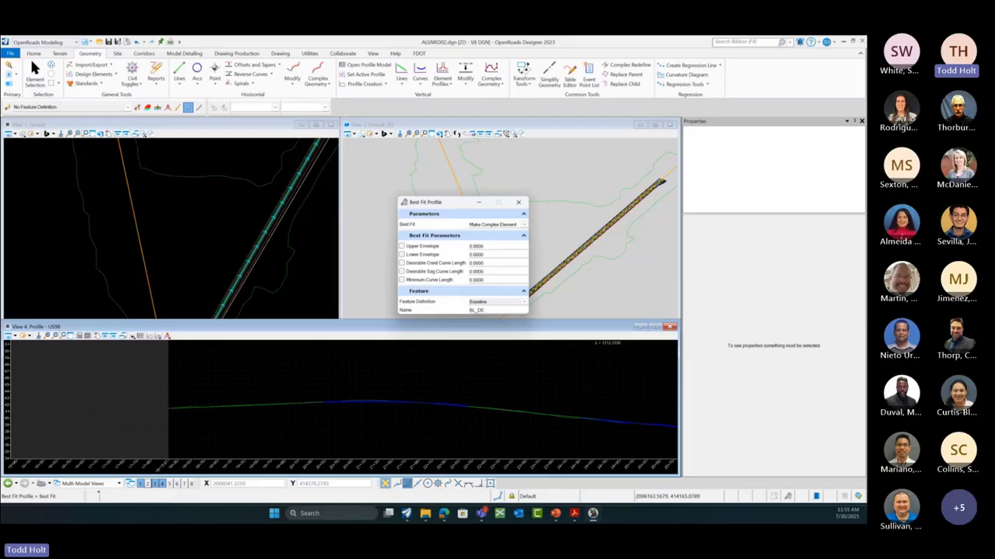
type("Davis_ALT 1")
double_click(475, 246)
type("5")
double_click(471, 247)
type("5")
key("Return")
Step: Enable Lower Envelope 0, crest and sag curve lengths 150, and minimum curve length 125
left_click(402, 255)
left_click(402, 263)
left_click(402, 272)
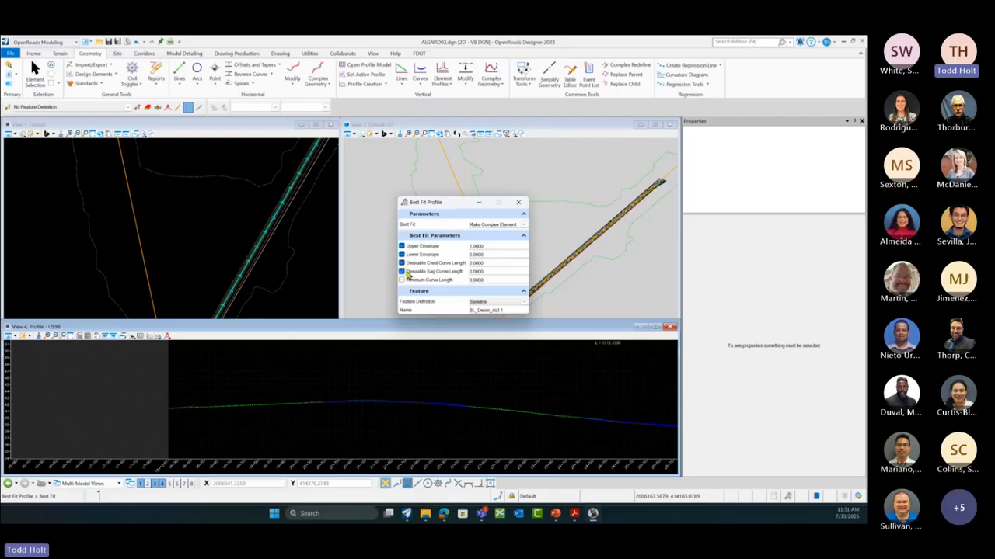
double_click(486, 264)
type("150")
key("Caps_Lock")
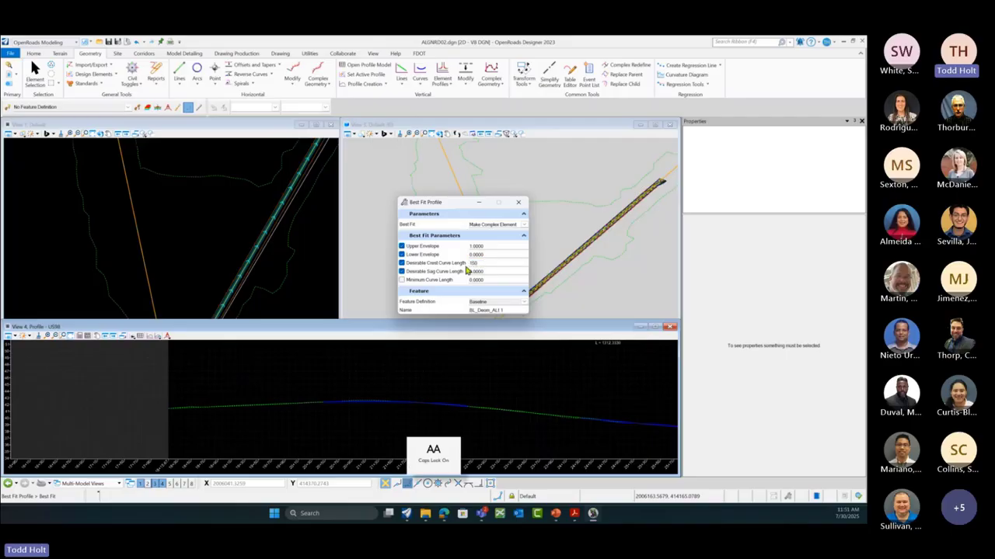
key("Caps_Lock")
key("Tab")
type("15")
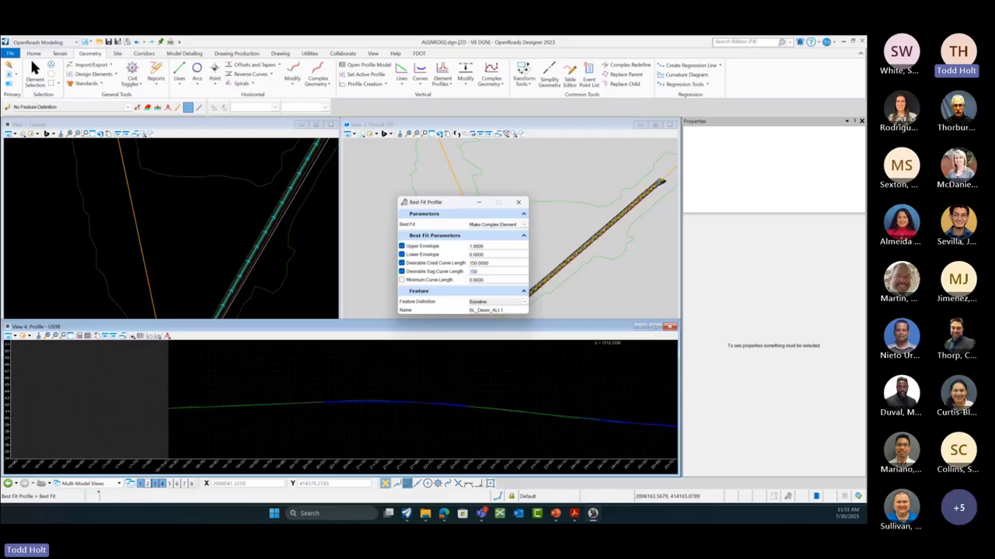
type("0000")
key("Tab")
type("5")
key("Tab")
Step: Fit a new best-fit profile to BL_DEmo, accepting the envelope and curve-length values
left_click(416, 365)
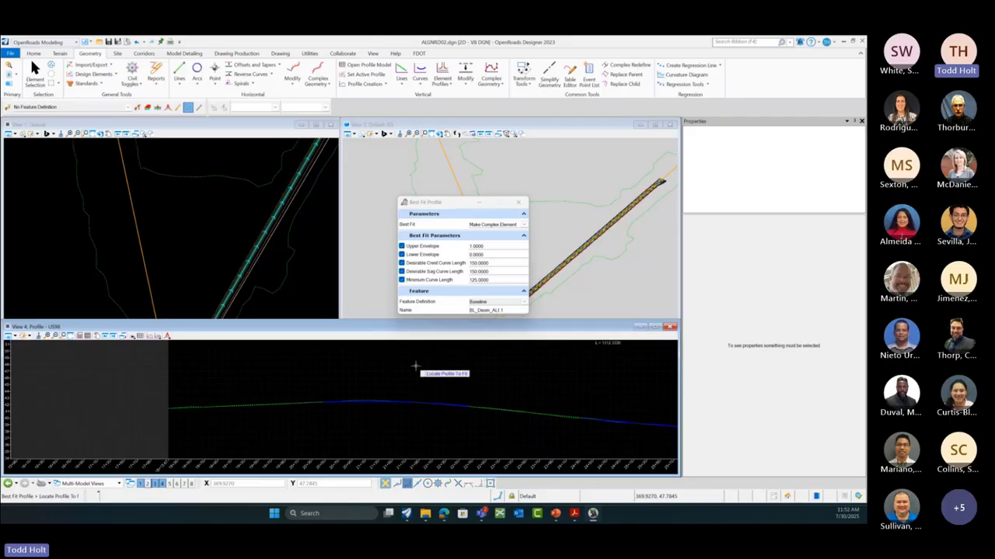
left_click(370, 392)
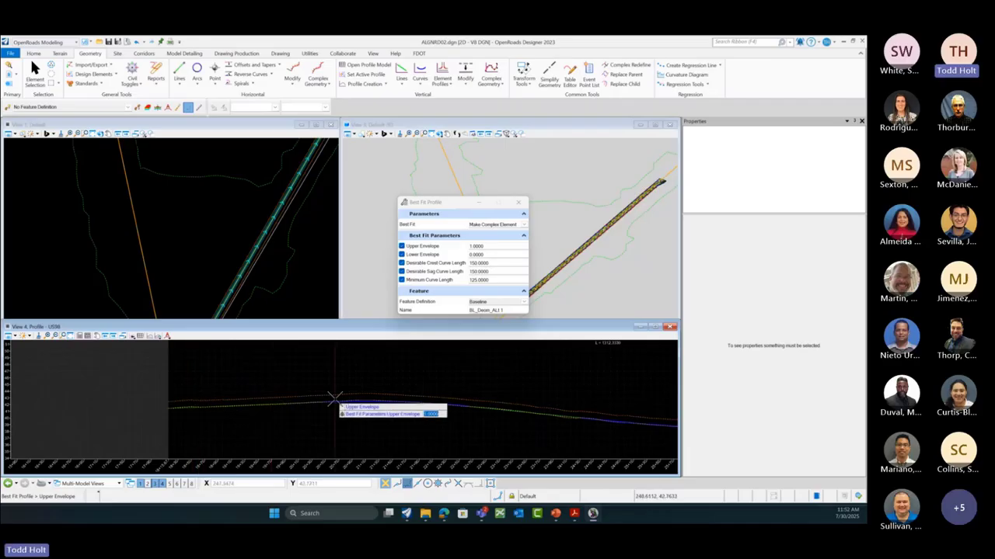
scroll(336, 397, "up", 2)
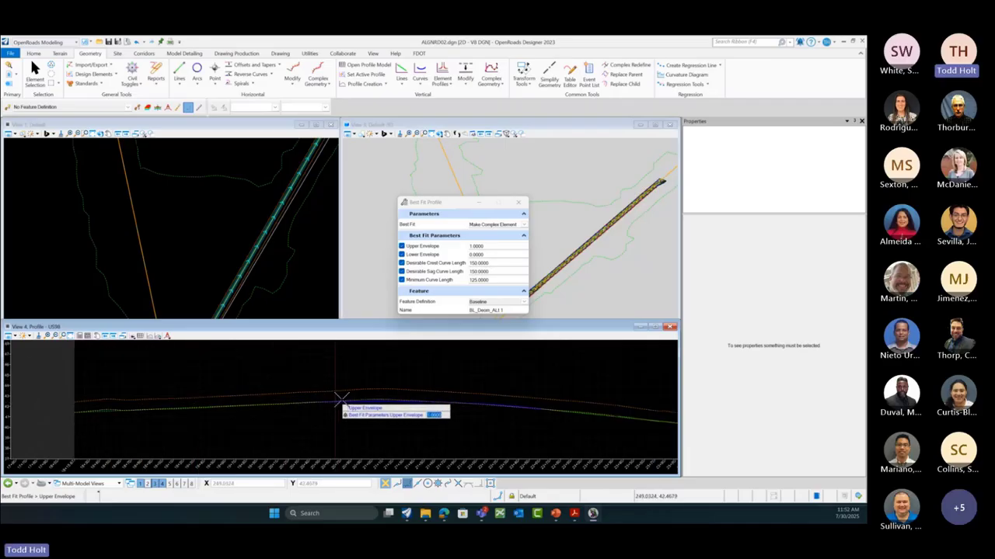
left_click(401, 371)
left_click(401, 371)
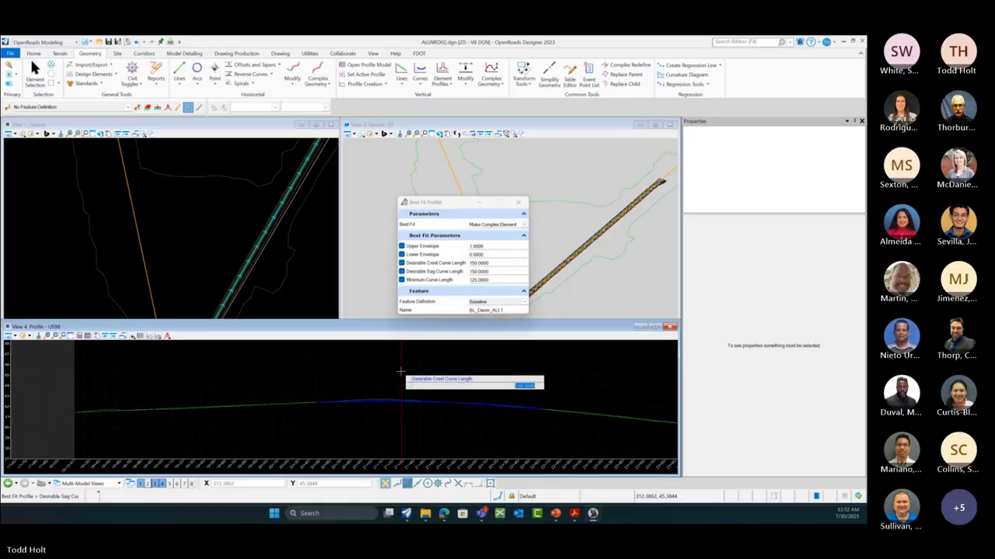
left_click(401, 371)
left_click(401, 372)
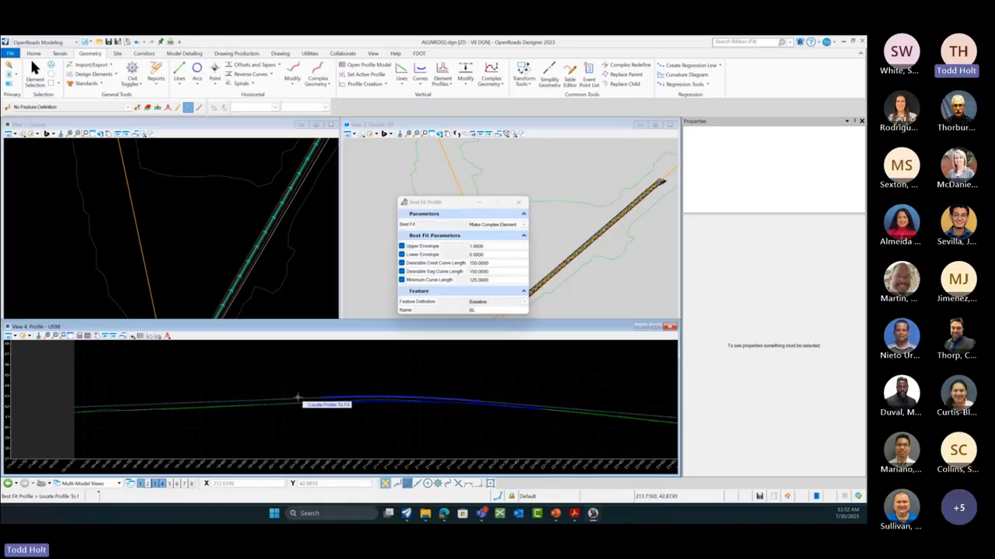
Step: Convert the new best-fit profile to a profile rule and deselect it
left_click(35, 84)
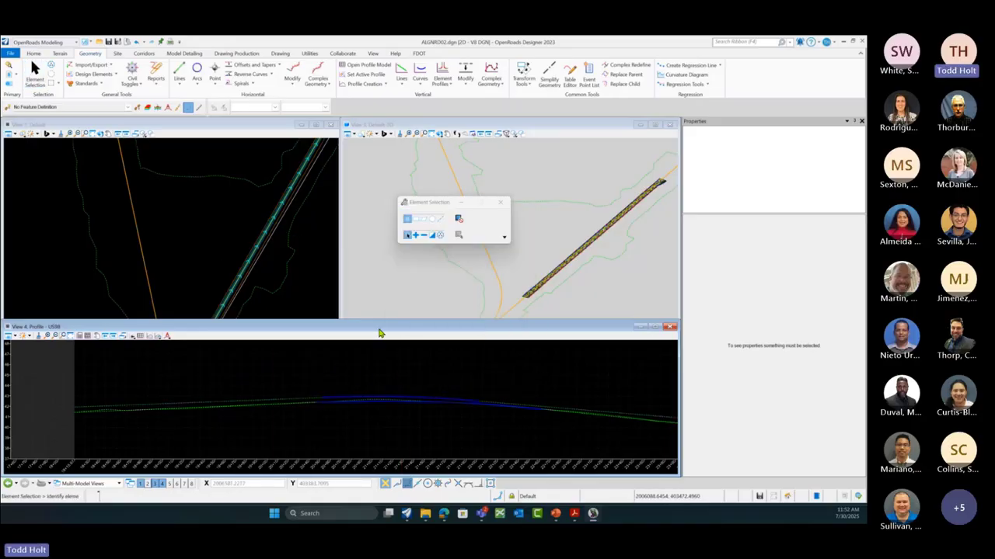
left_click(362, 399)
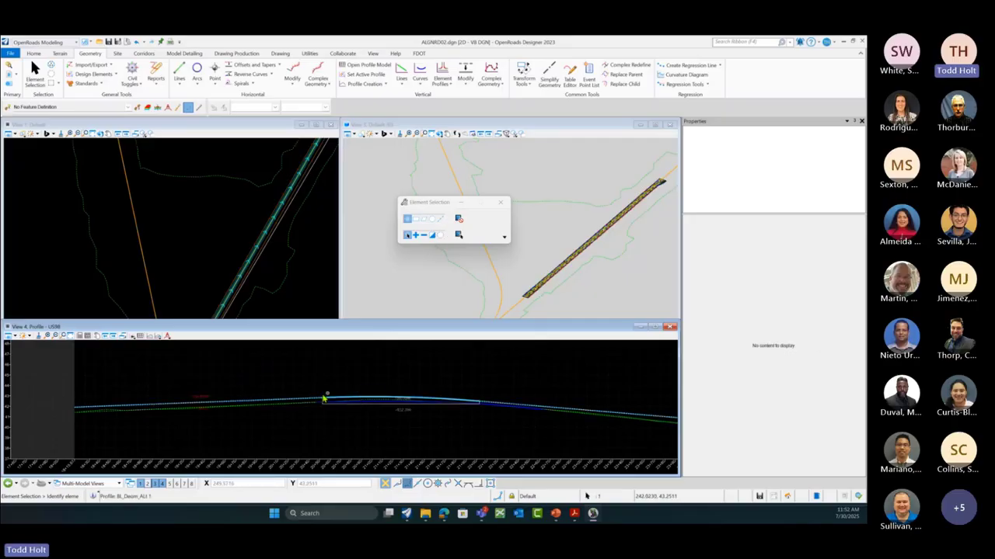
mouse_move(326, 399)
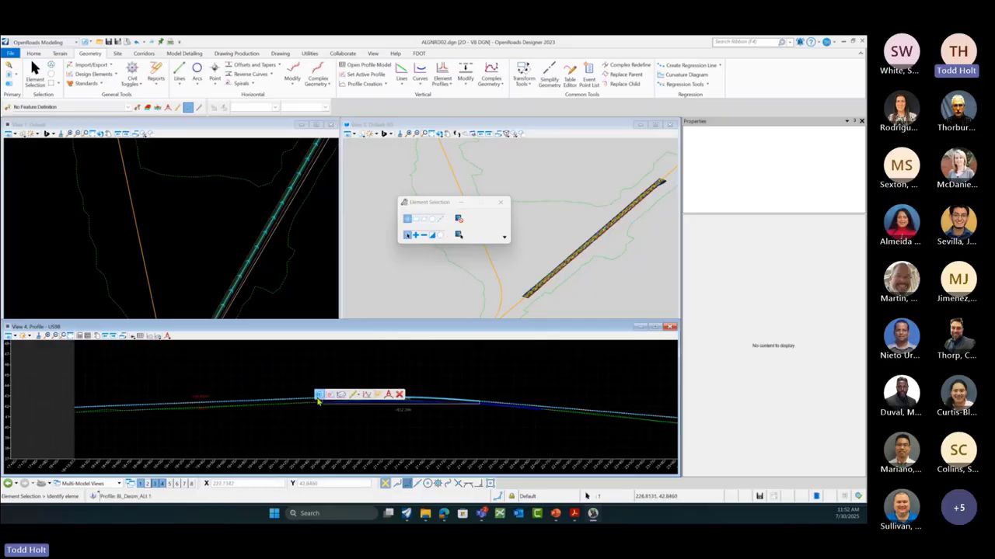
left_click(368, 396)
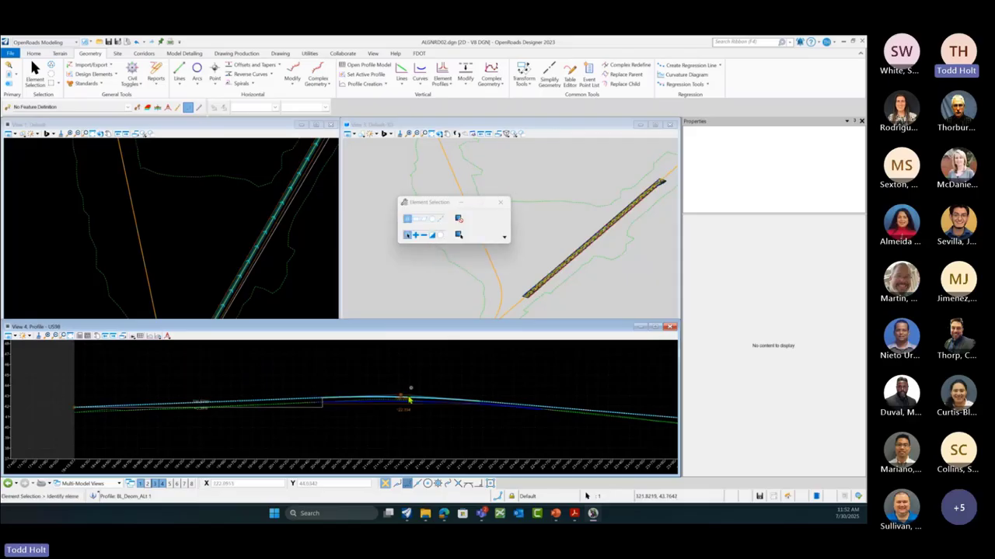
left_click(286, 385)
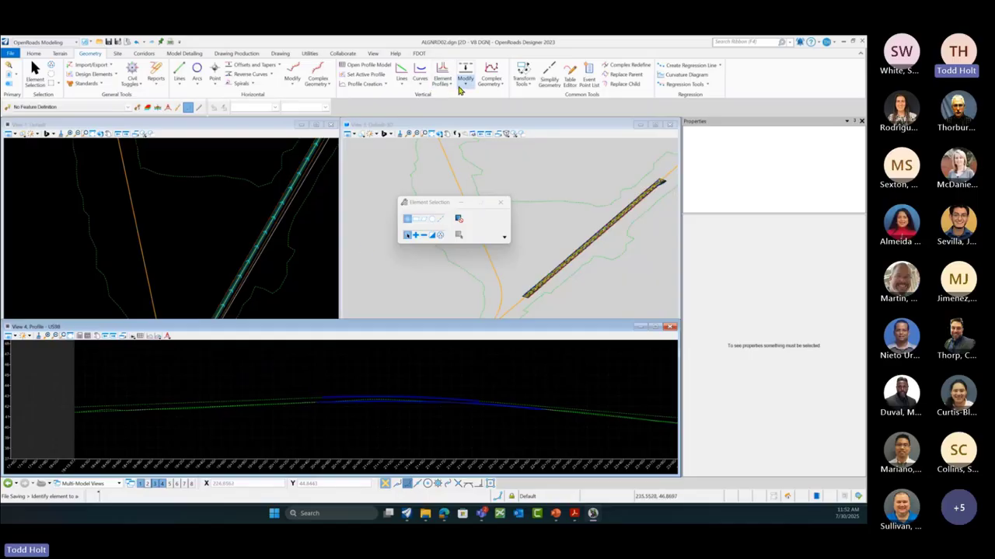
Step: Glance at the Site Profiles list, then bring up the Corridors tab tools
left_click(117, 54)
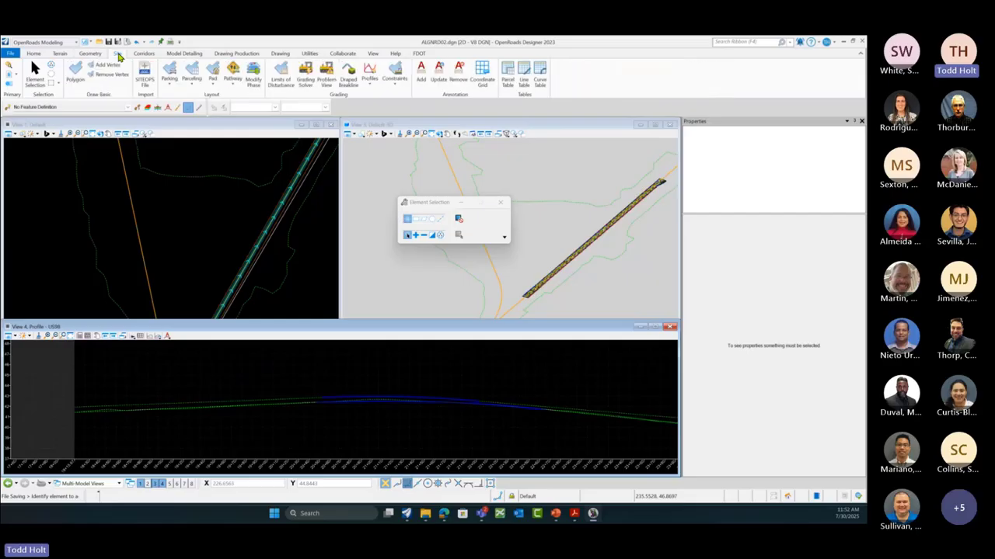
left_click(370, 81)
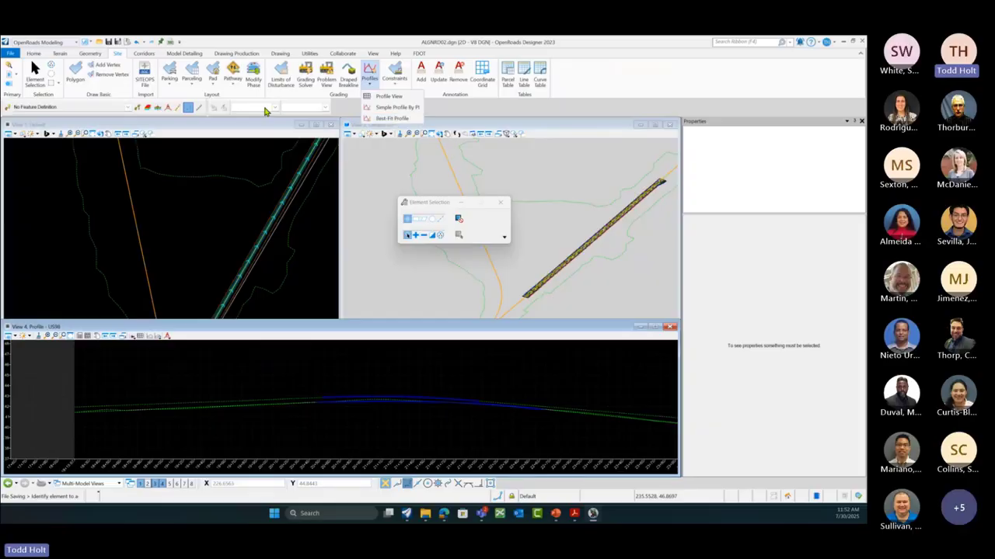
left_click(92, 54)
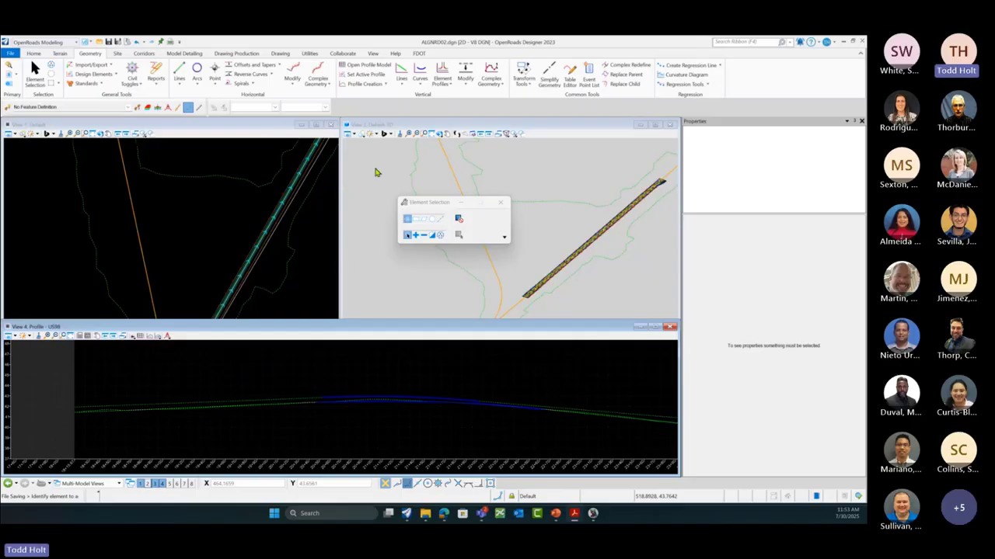
left_click(145, 54)
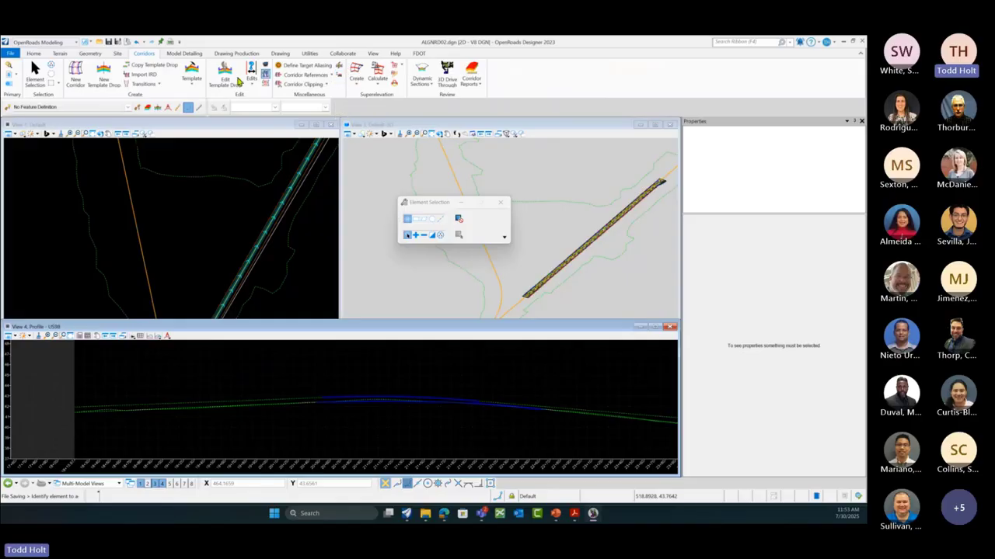
Step: Start Overlay Vertical Adjustment on corridor US98 (10+15.67 to 50+00.00) and bring the course PDF over
left_click(267, 273)
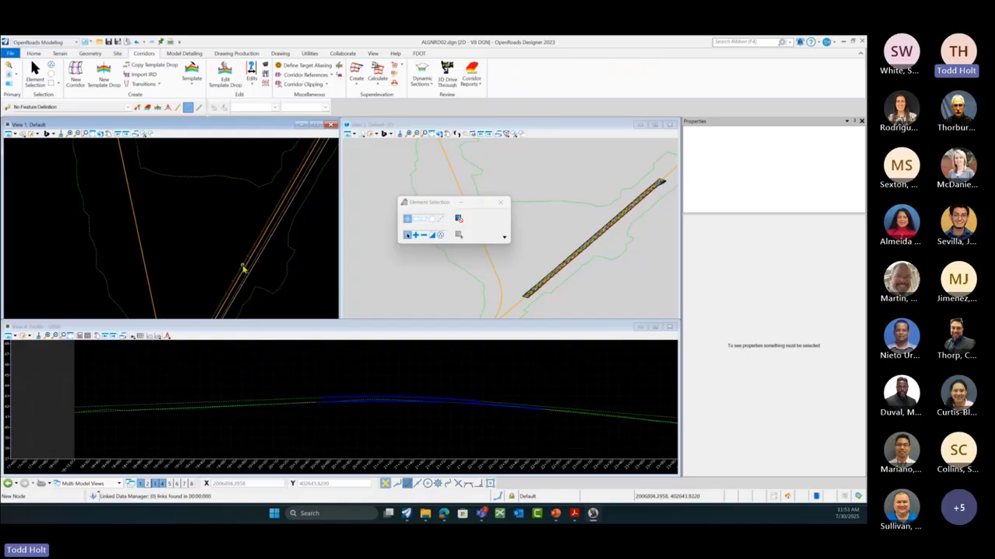
mouse_move(243, 269)
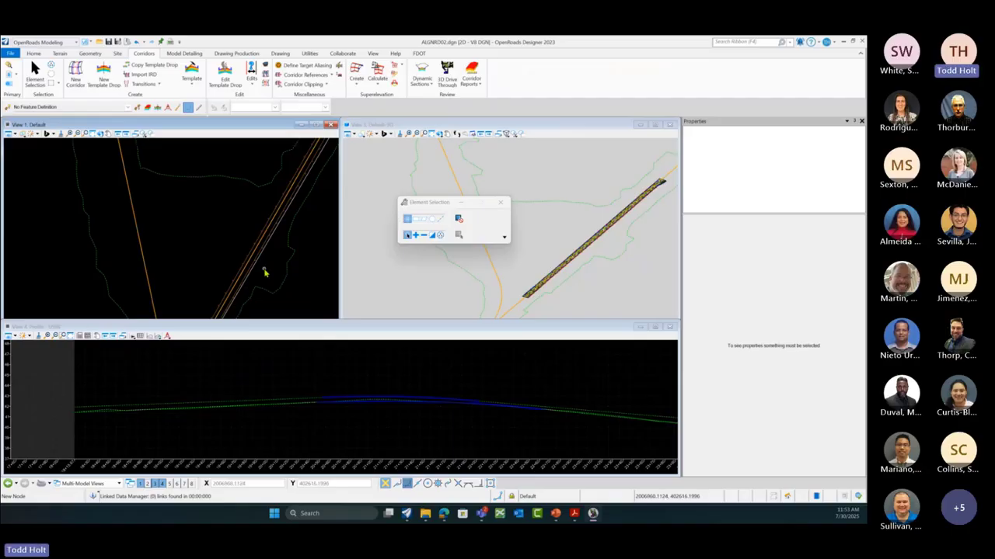
left_click(340, 78)
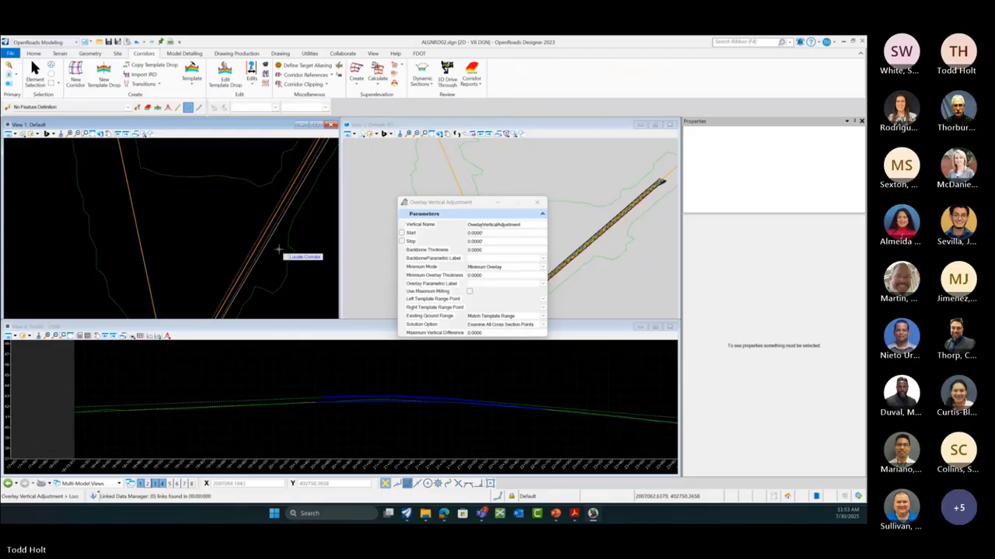
scroll(280, 250, "up", 3)
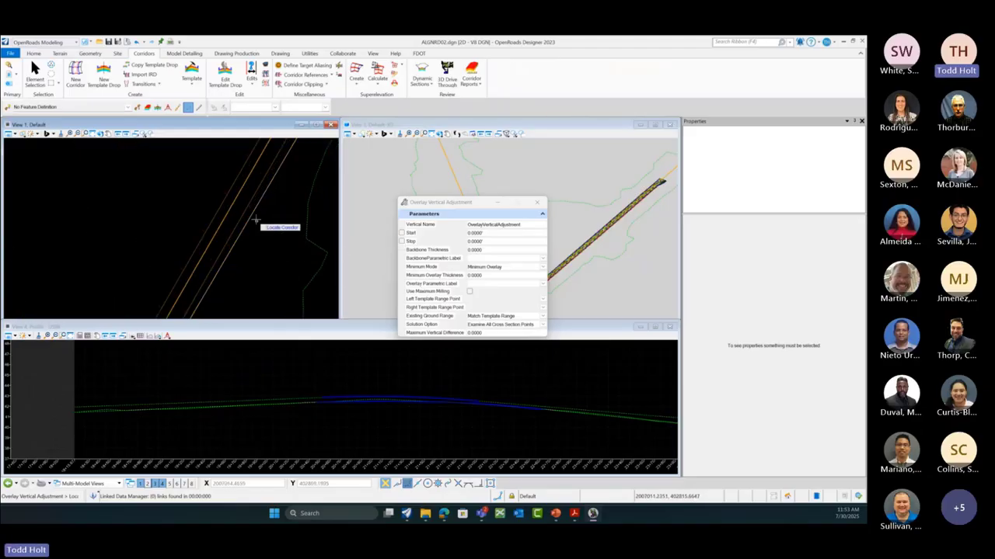
mouse_move(250, 208)
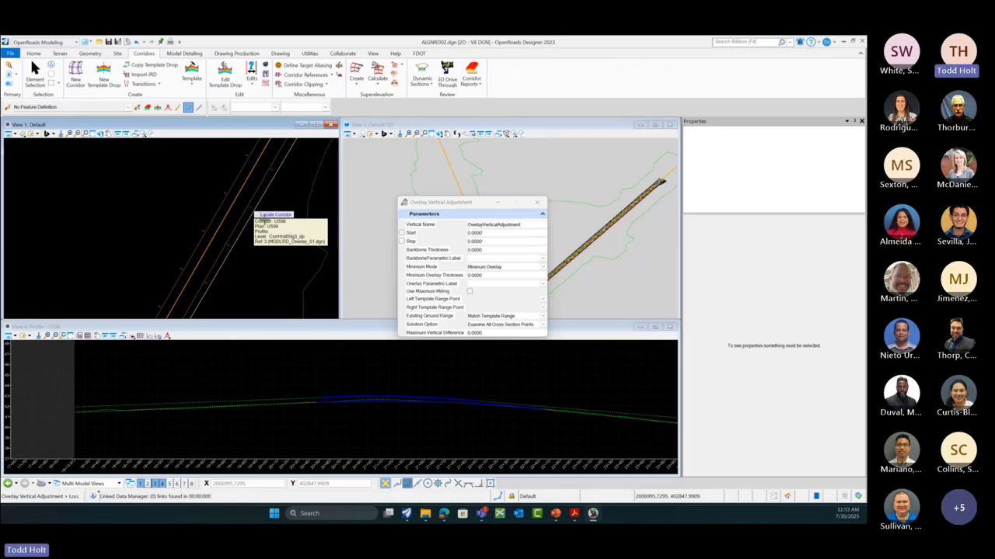
left_click(264, 219)
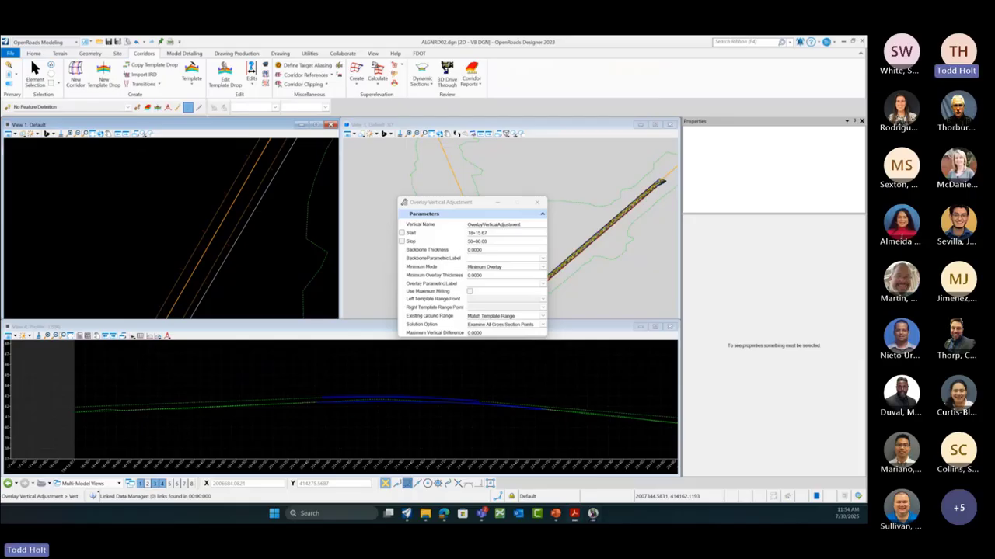
left_click_drag(866, 153, 428, 115)
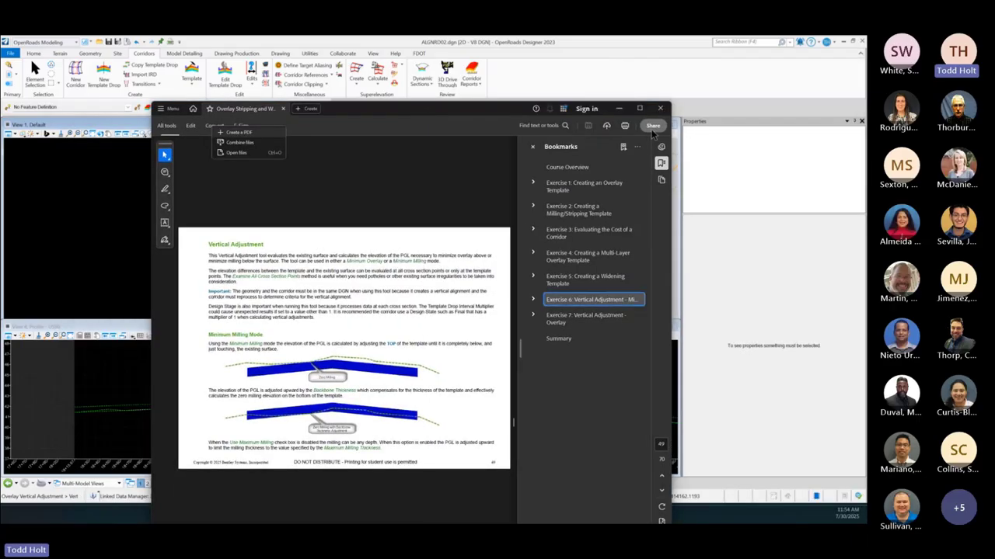
Step: Maximize the course PDF, read vertical adjustment pages 49–52, then move it to the other monitor
left_click(638, 108)
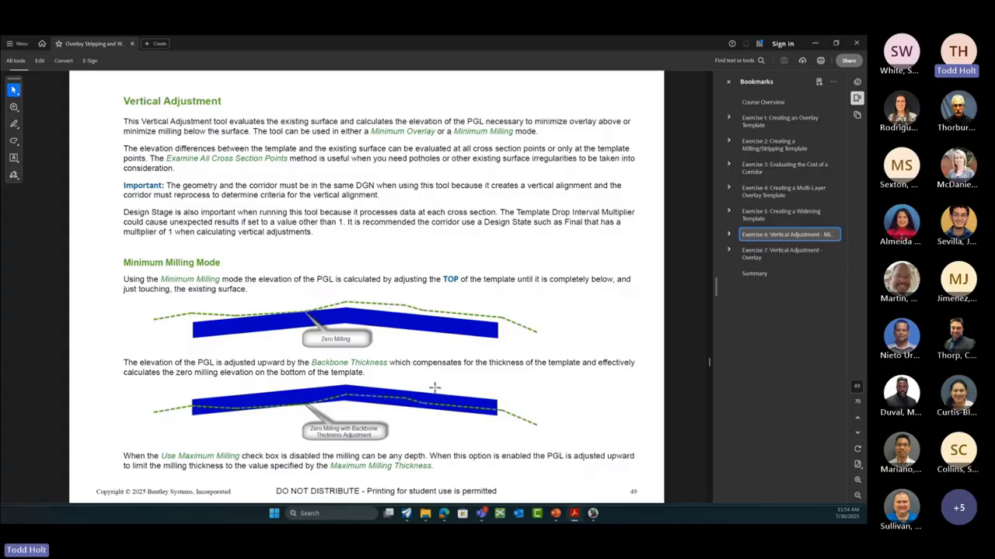
scroll(508, 378, "down", 2)
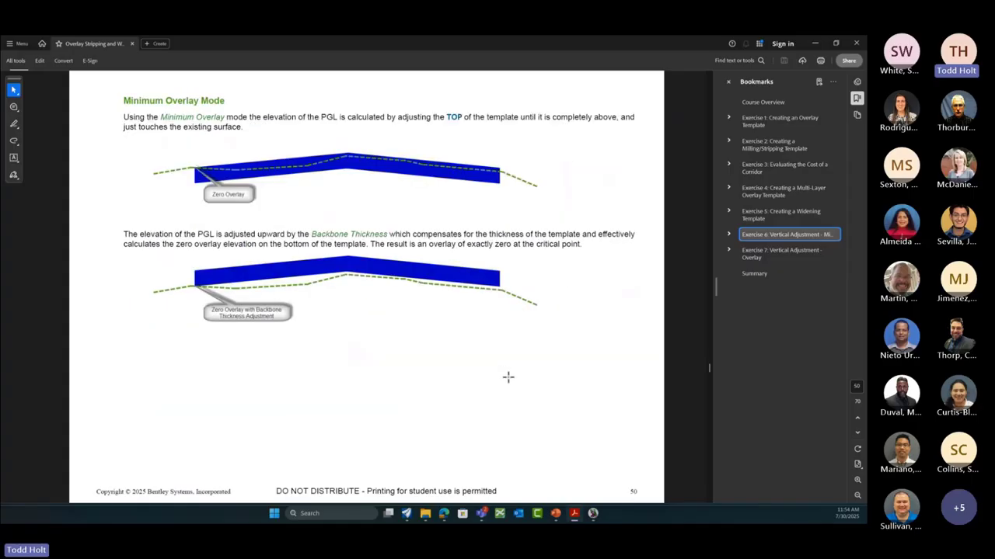
scroll(508, 377, "down", 2)
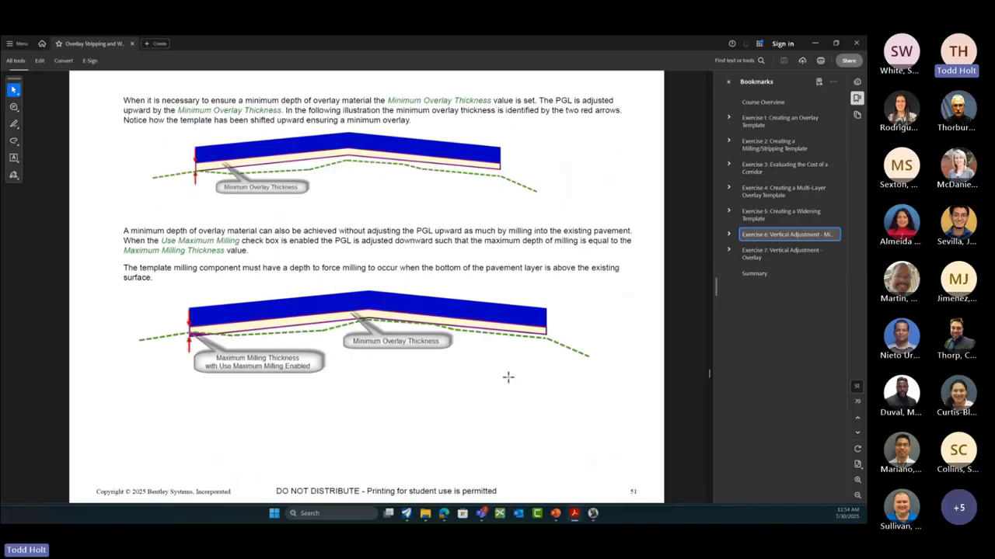
scroll(508, 378, "down", 2)
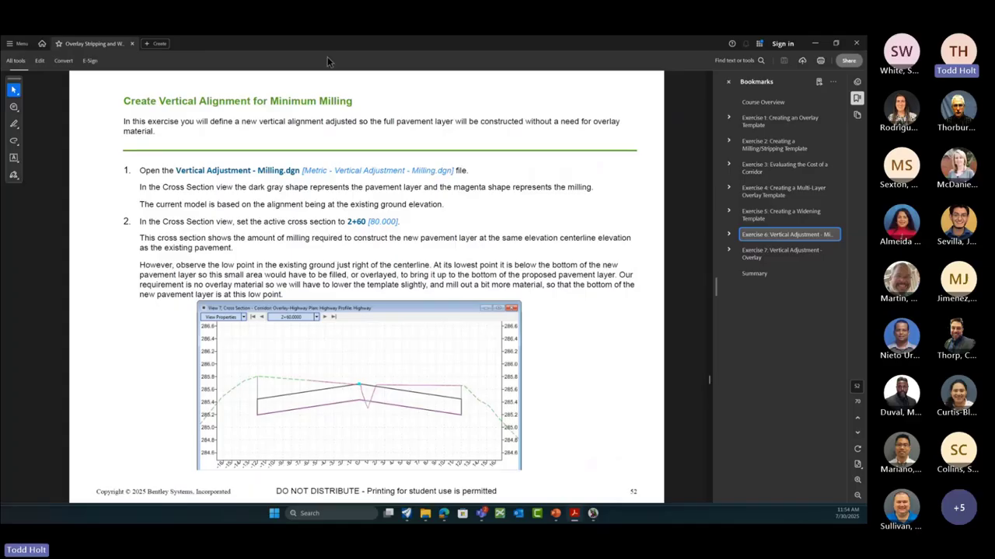
left_click_drag(297, 48, 867, 135)
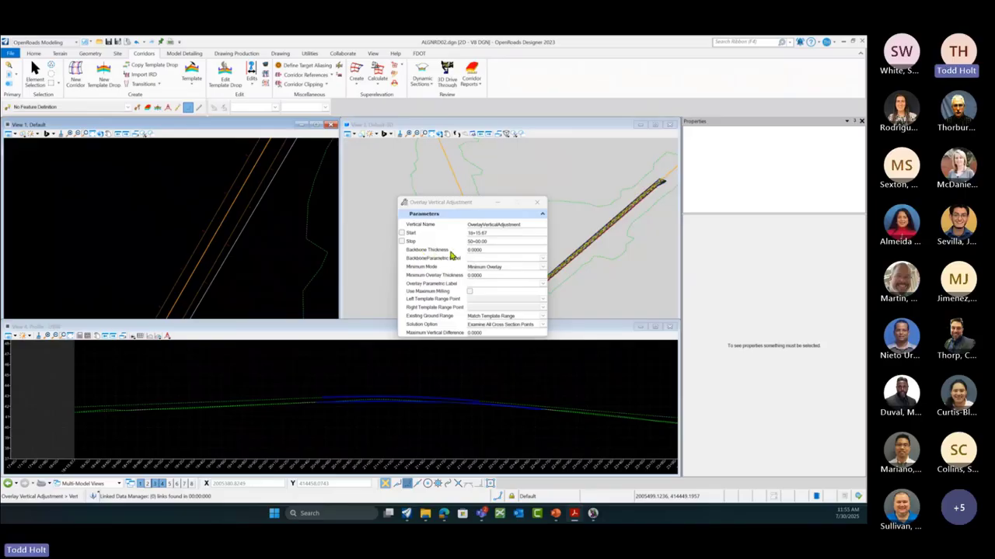
Step: Set Backbone Thickness to 0.25 and Minimum Mode to Minimum Milling
left_click(486, 250)
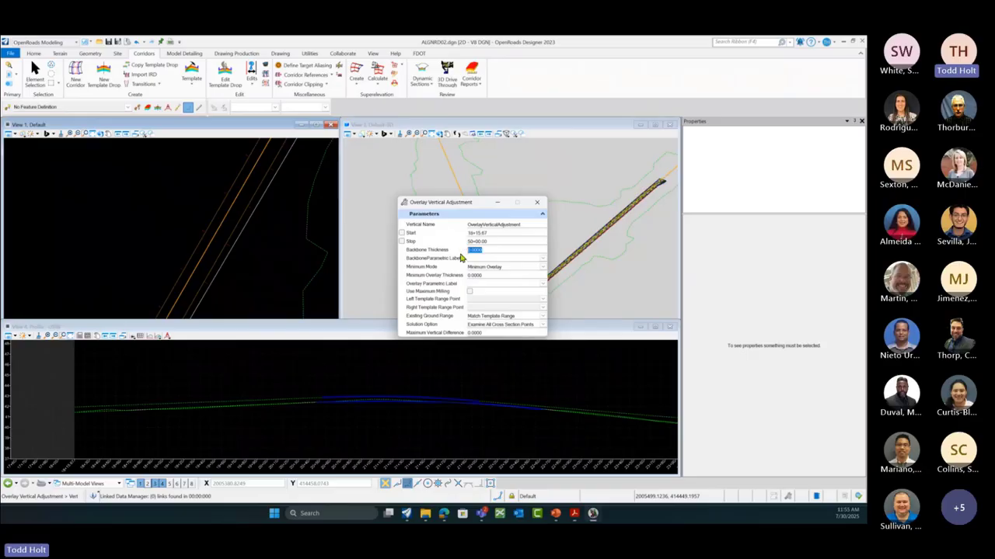
key("BackSpace")
type("25")
left_click(543, 268)
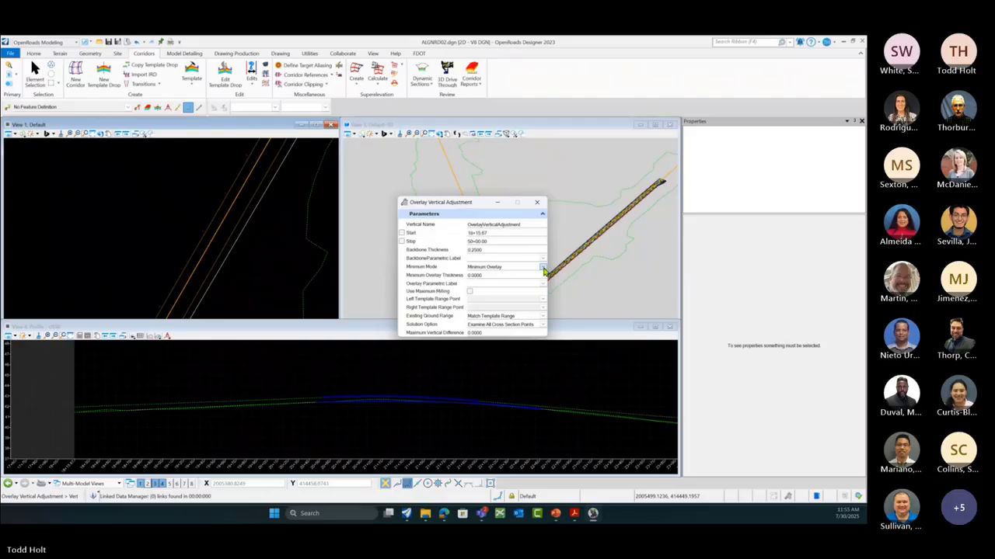
left_click(543, 269)
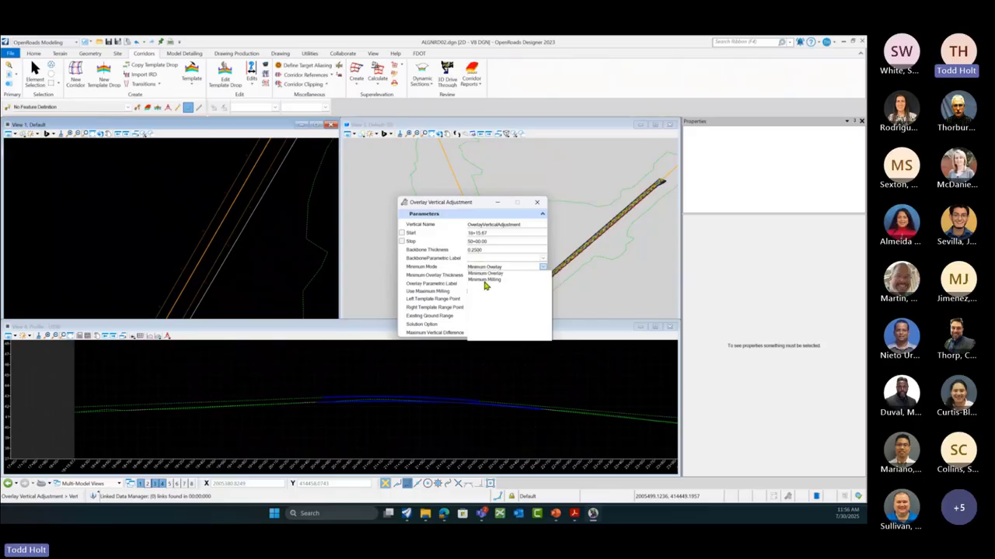
left_click(484, 279)
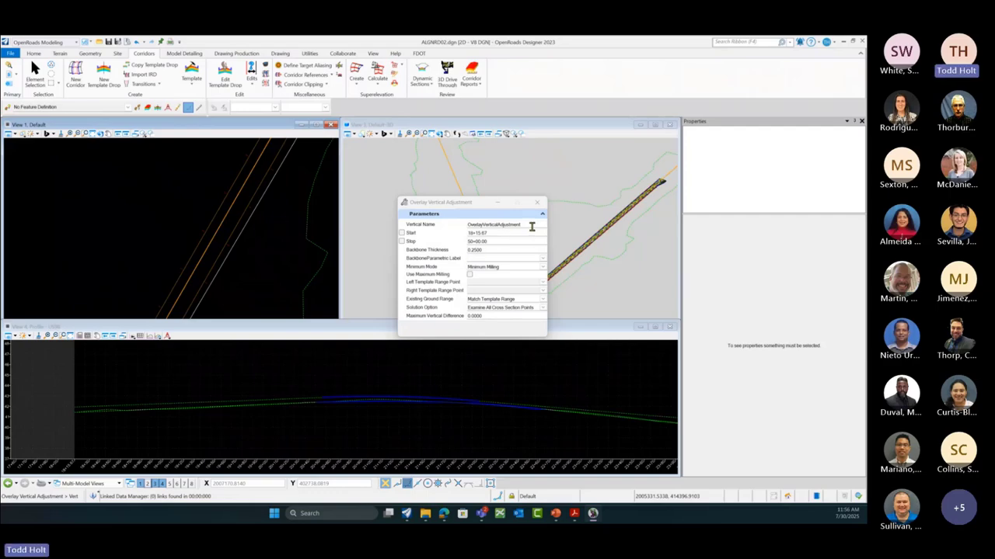
left_click_drag(527, 225, 464, 225)
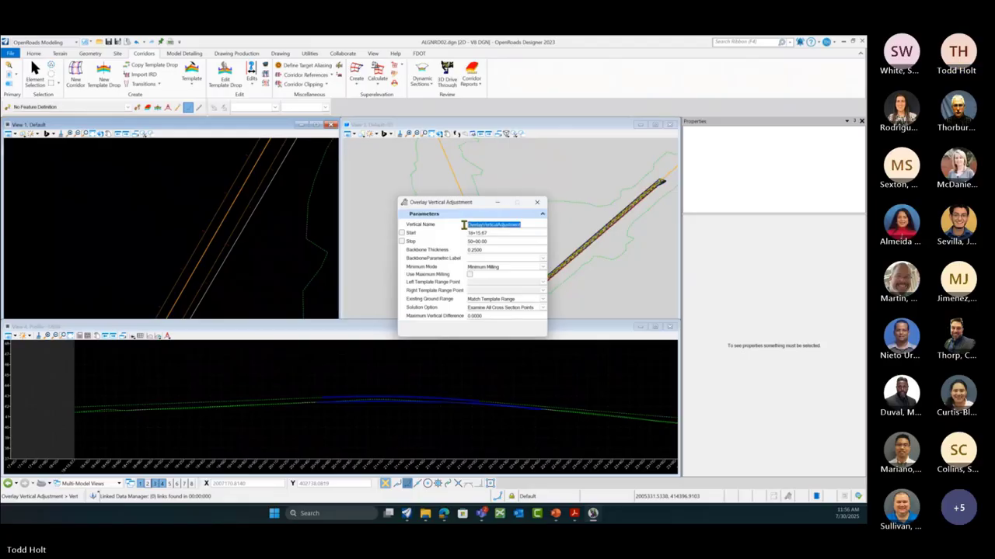
Step: Enter 'Minimum Milling' as the Vertical Name
type("Min")
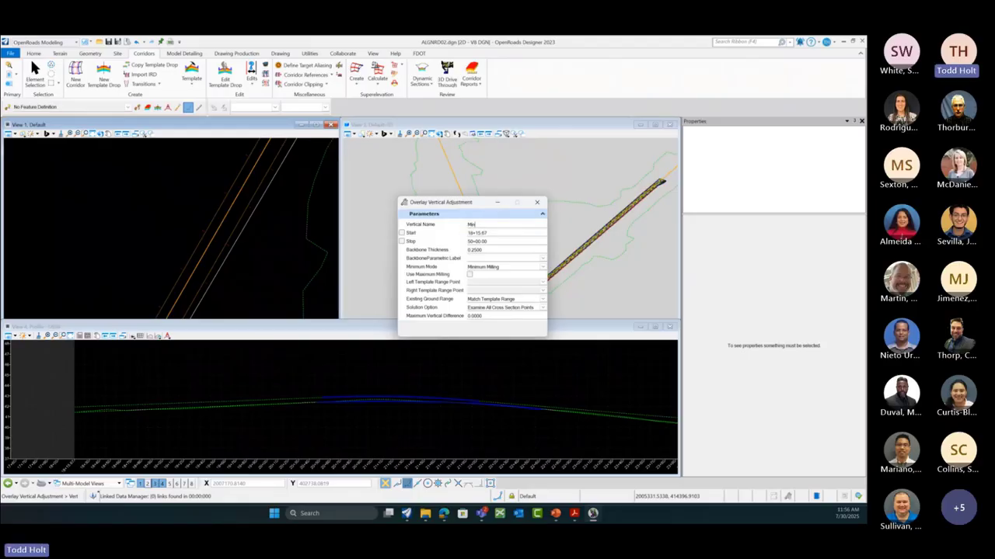
type("i")
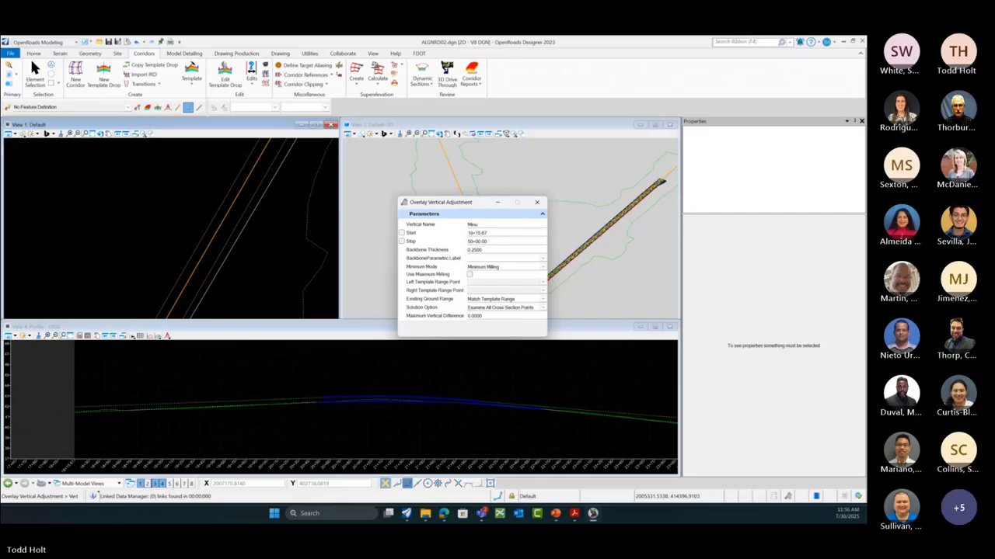
type("mum Milling")
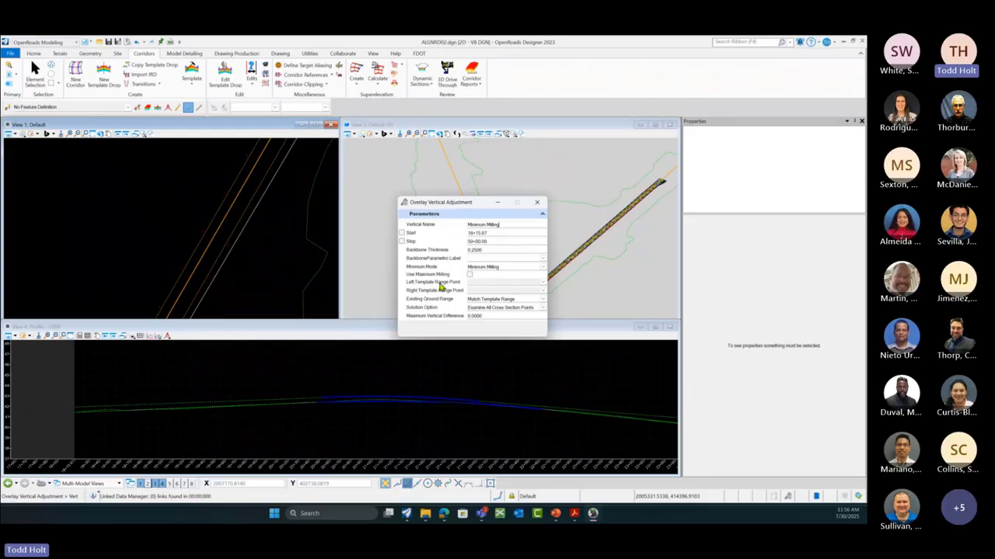
left_click(543, 283)
Step: Set the adjustment from 24+52.03 to 43+84.61, accepting 0.2500 thickness with maximum milling off
left_click(543, 282)
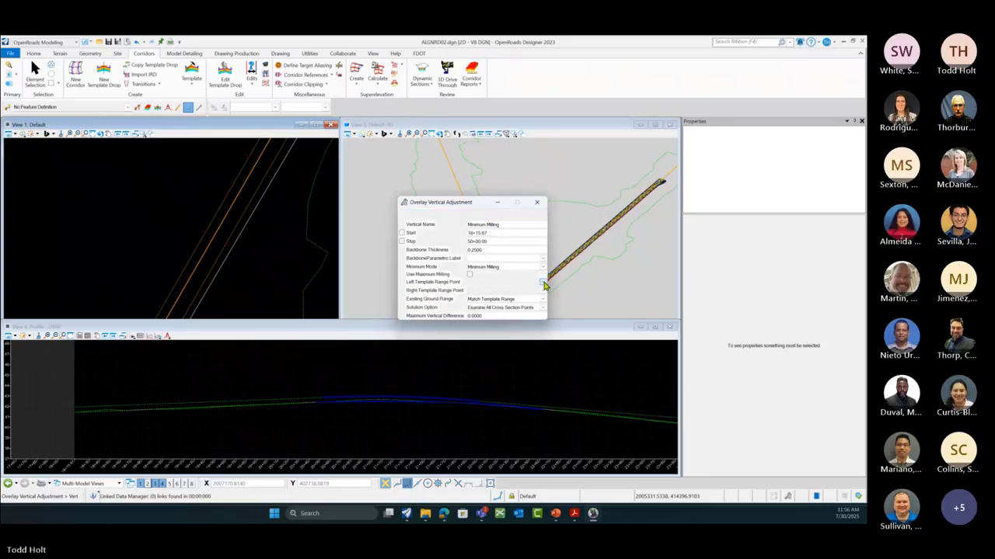
left_click(278, 261)
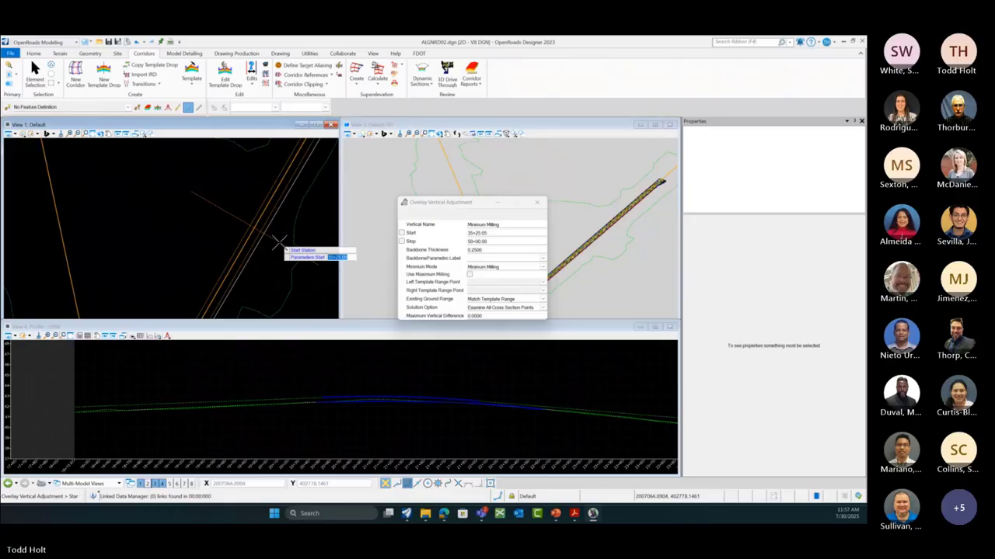
scroll(280, 243, "down", 4)
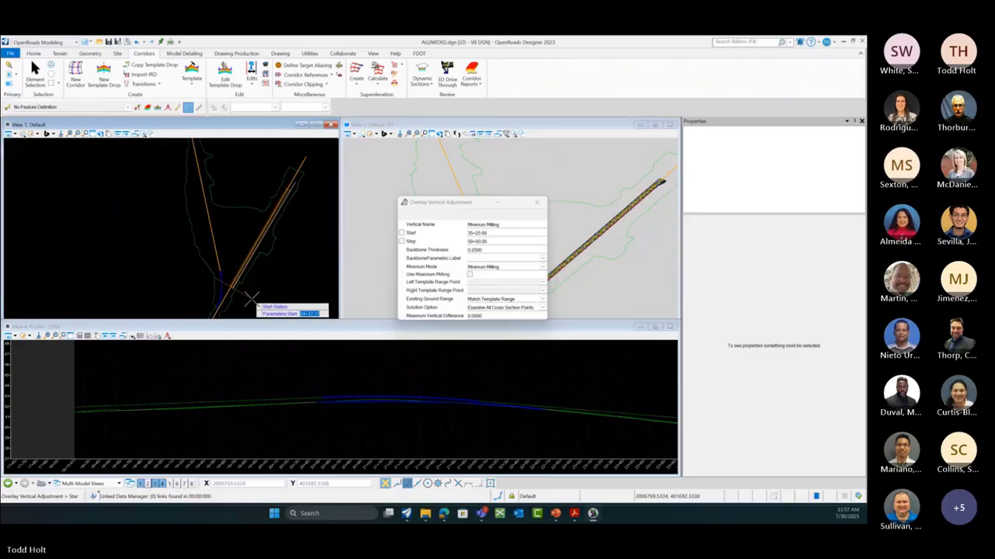
left_click(254, 295)
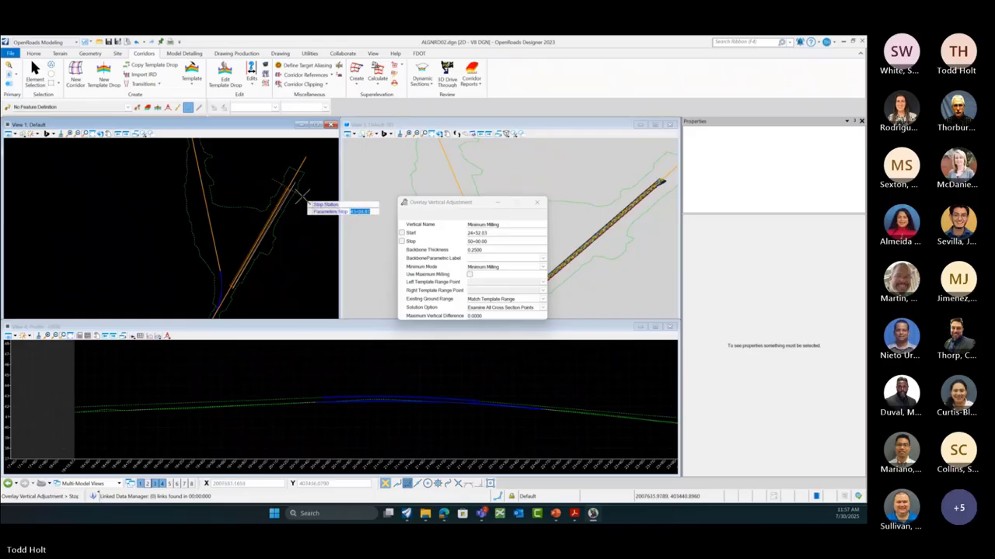
left_click(302, 197)
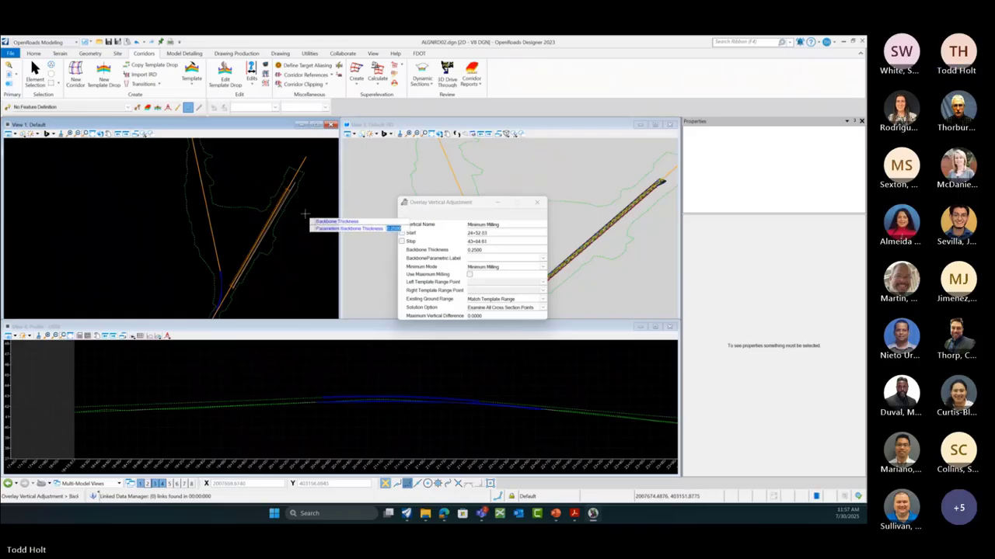
left_click(305, 212)
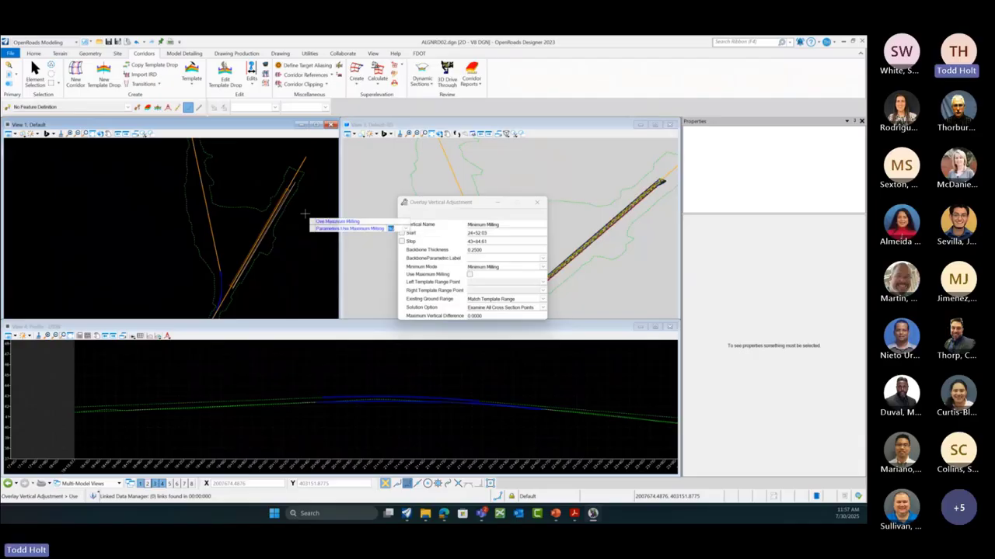
left_click(305, 213)
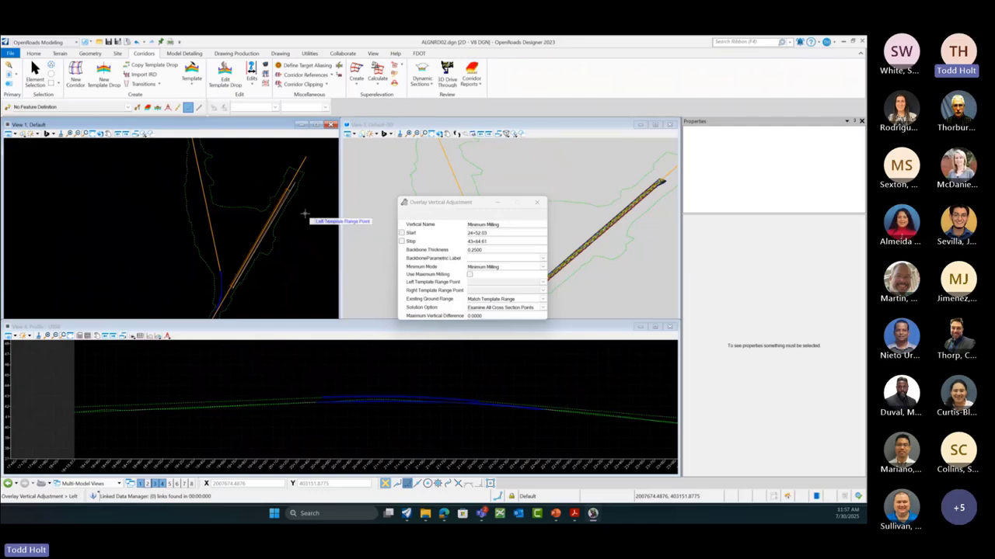
Step: Set the Left Template Range Point to LT_PVT_OLAY_OUT
left_click(543, 283)
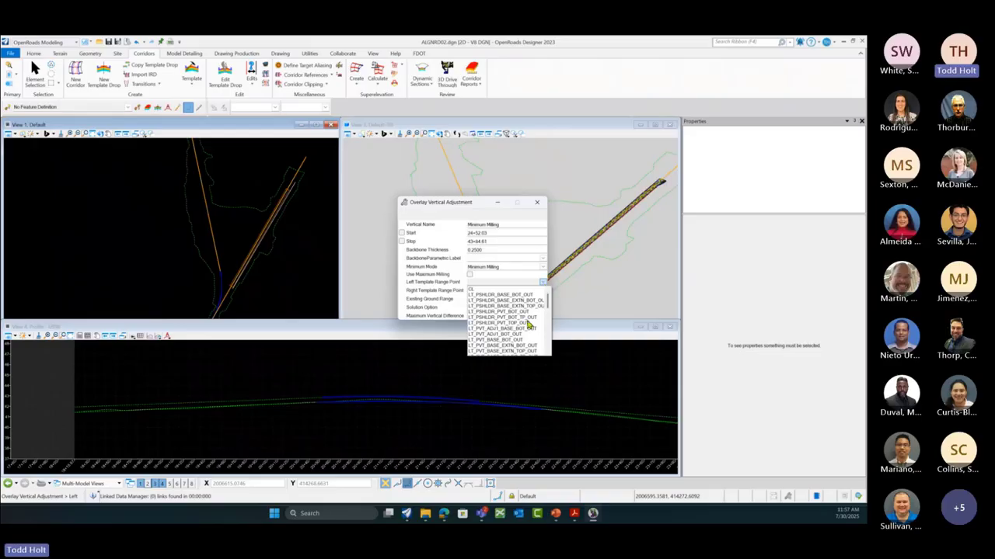
left_click(543, 285)
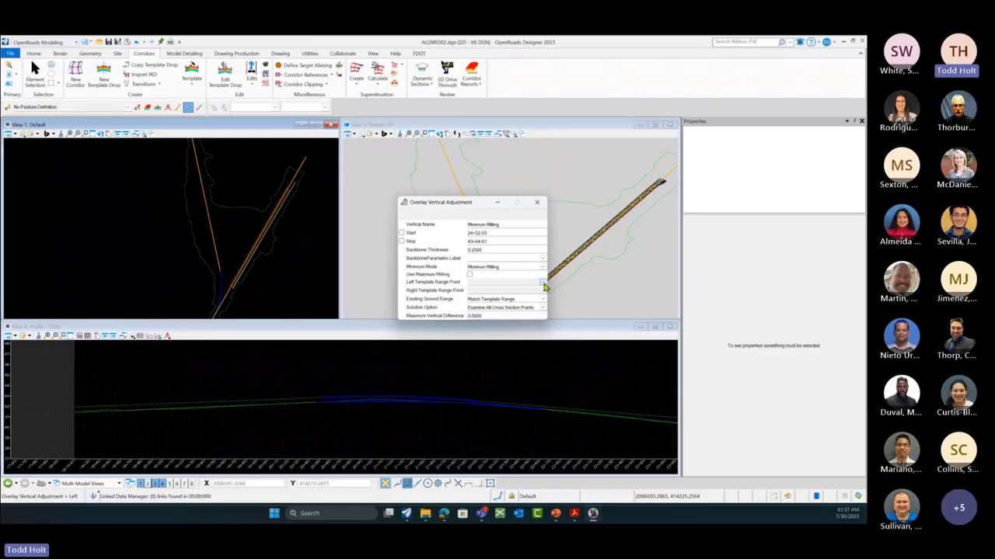
left_click(544, 285)
mouse_move(548, 300)
left_mouse_down()
mouse_move(548, 347)
mouse_move(554, 315)
left_mouse_up()
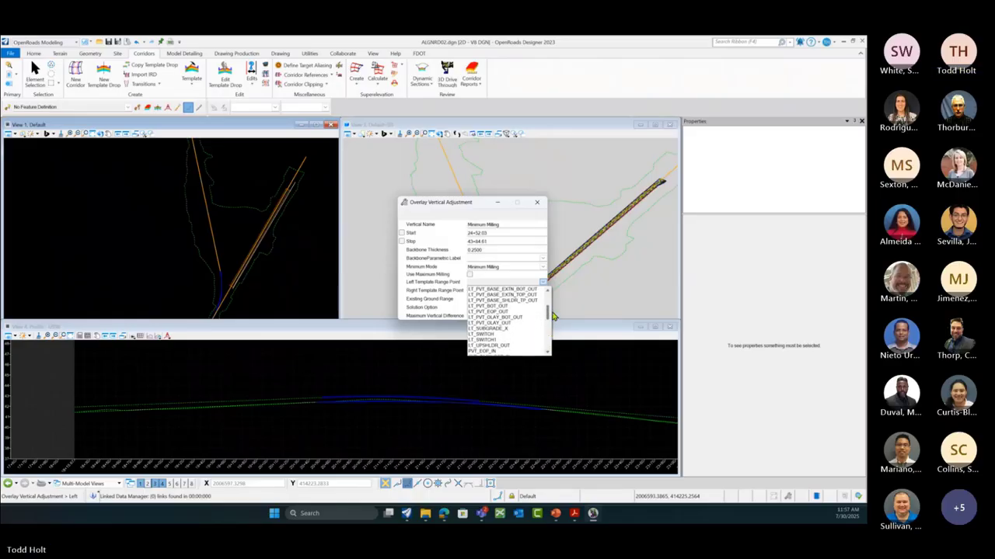
left_click(494, 324)
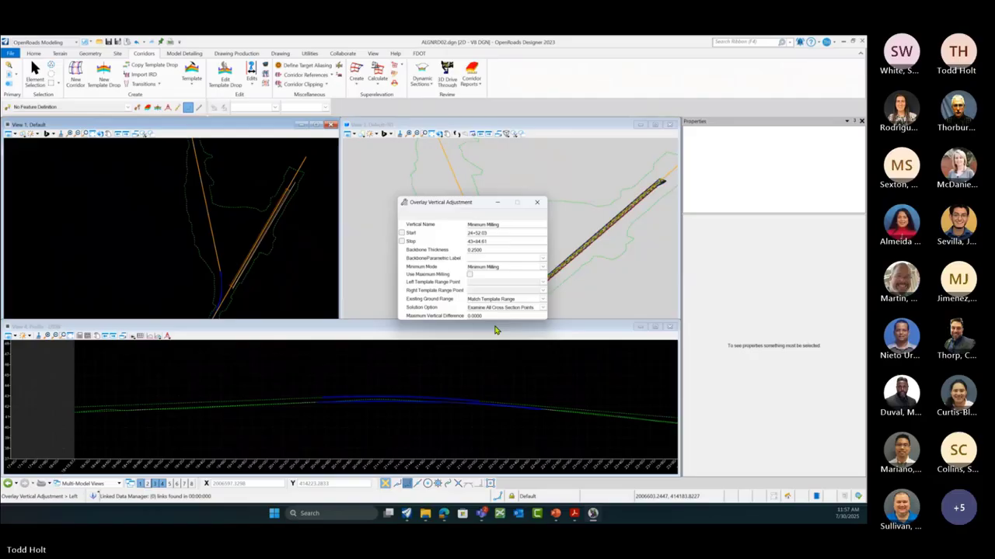
left_click(543, 285)
left_click_drag(548, 300, 548, 311)
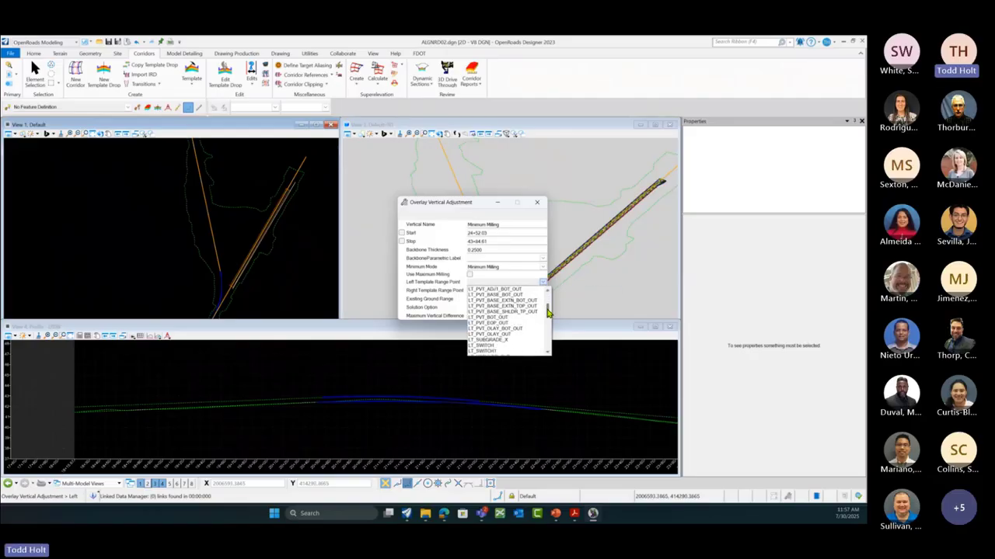
left_click(484, 335)
Step: Set the Right Template Range Point to RT_PVT_OLAY_OUT
left_click(543, 291)
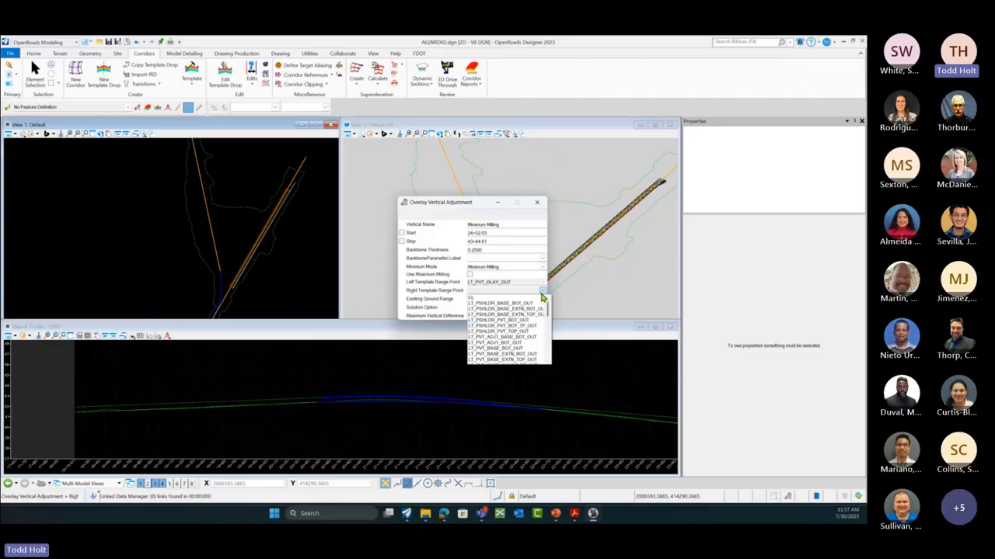
left_click_drag(548, 312, 547, 332)
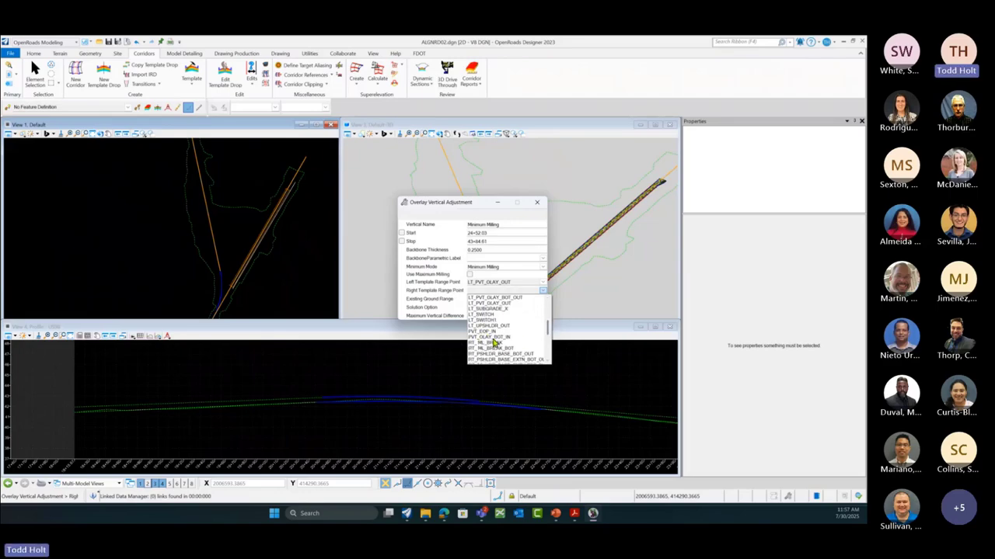
scroll(494, 342, "down", 2)
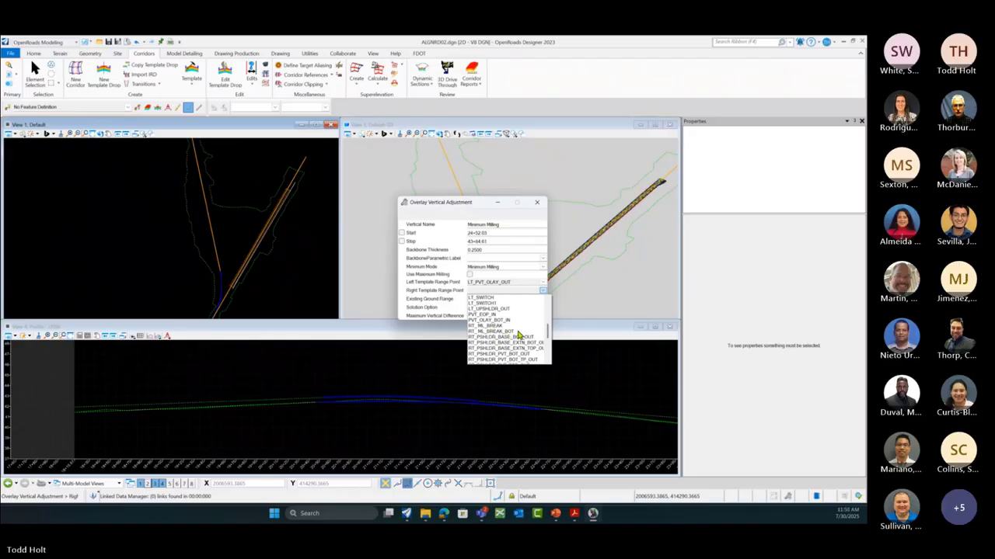
scroll(519, 334, "up", 4)
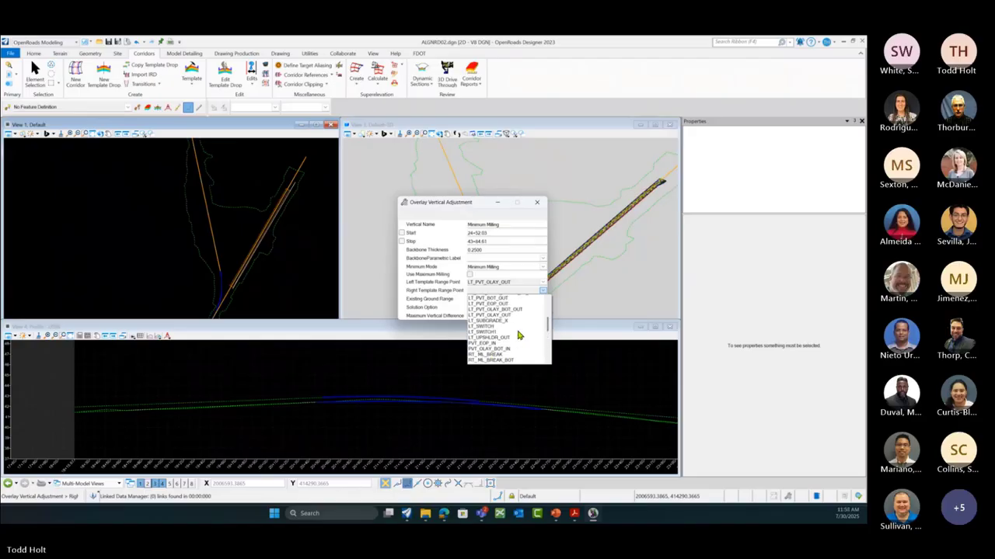
scroll(519, 335, "down", 5)
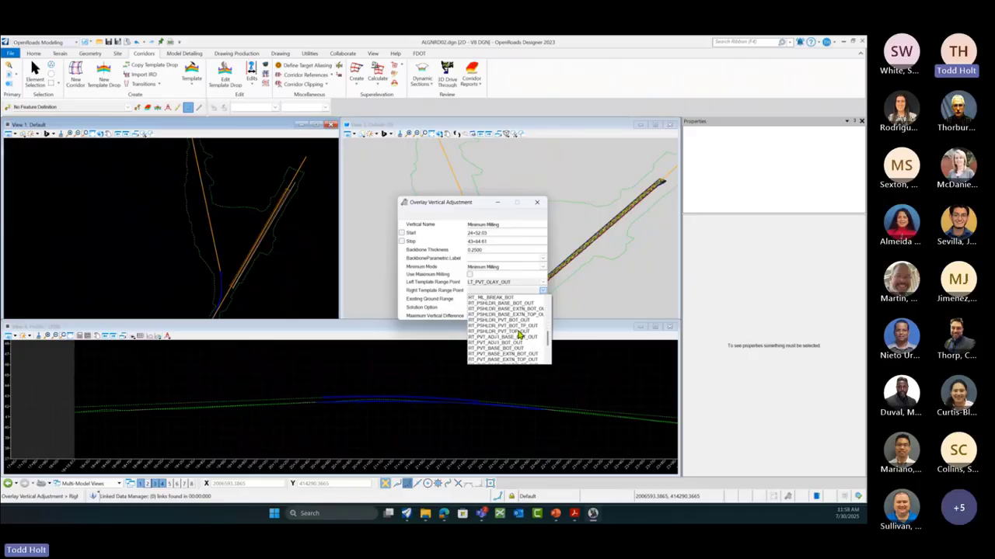
scroll(519, 334, "down", 2)
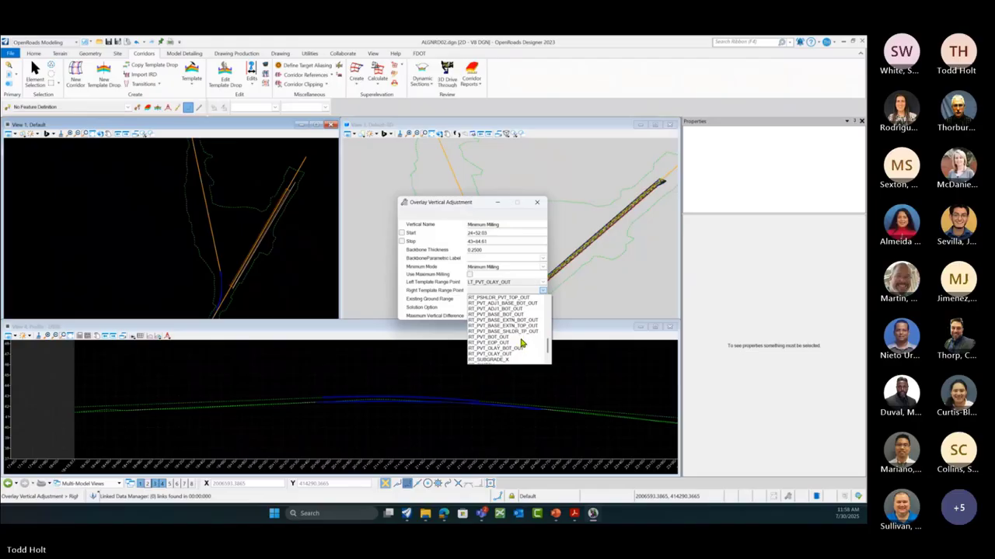
scroll(523, 342, "down", 1)
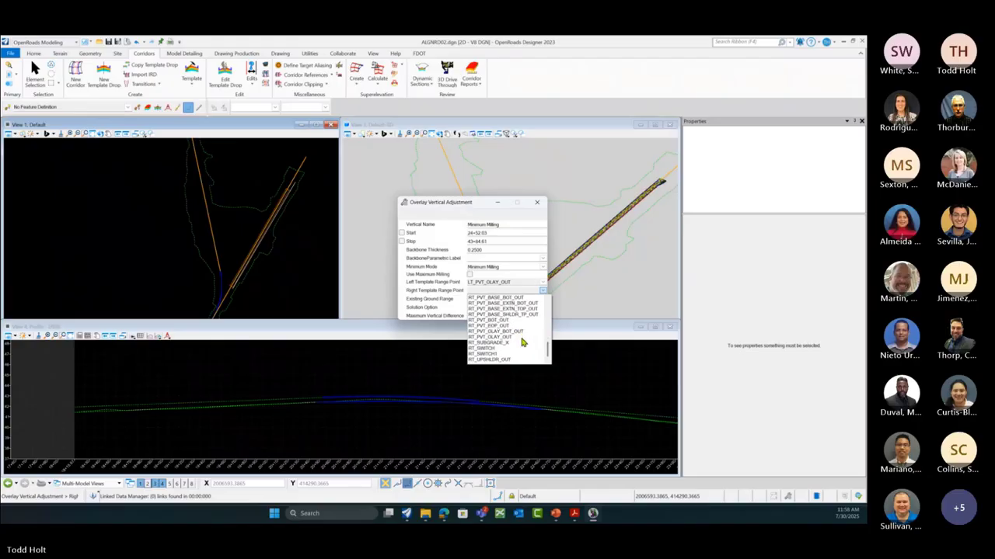
left_click(487, 340)
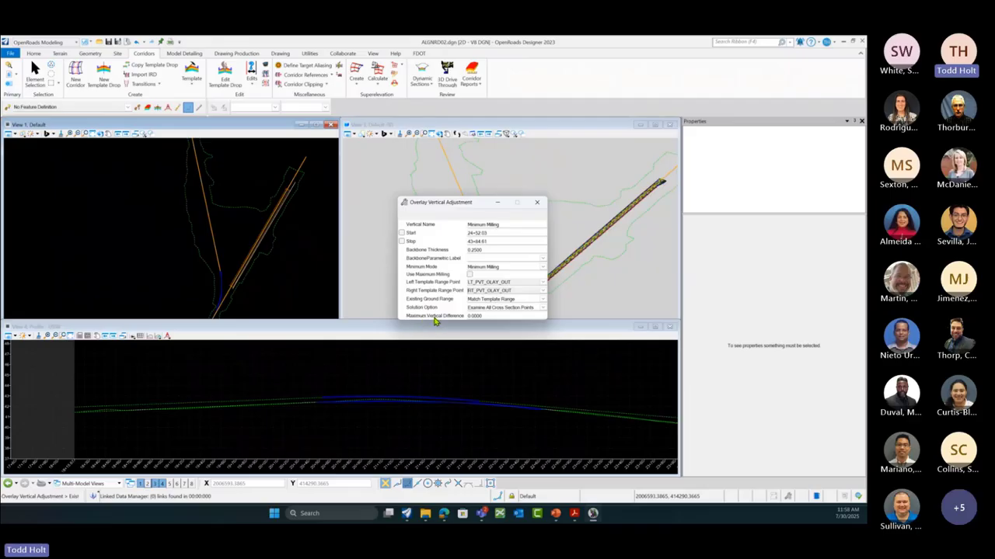
Step: Accept Match Template Range and Examine All Cross Section Points to apply the adjustment
left_click(308, 294)
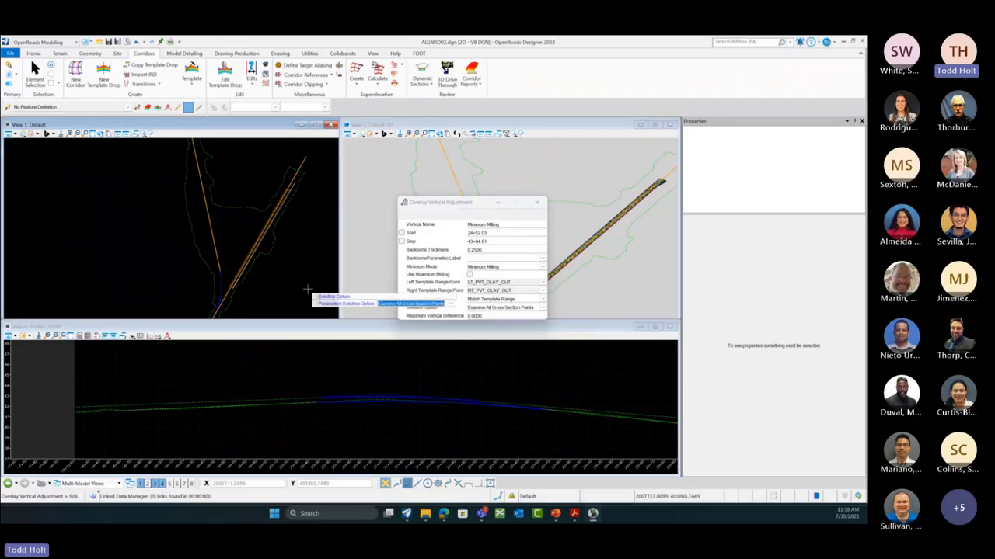
left_click(308, 290)
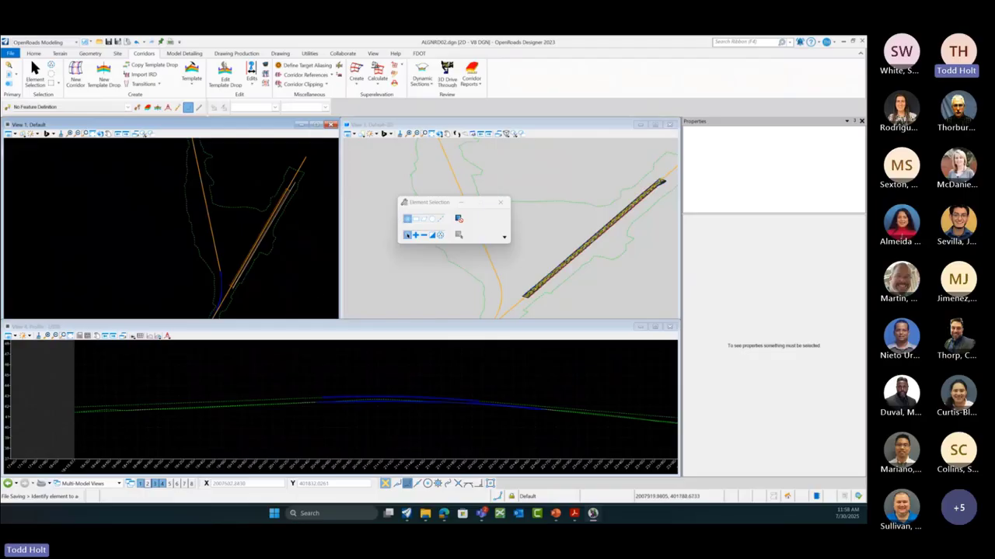
Step: Zoom View 4 until the blue overlay profiles separate from the green existing ground line
scroll(342, 410, "up", 2)
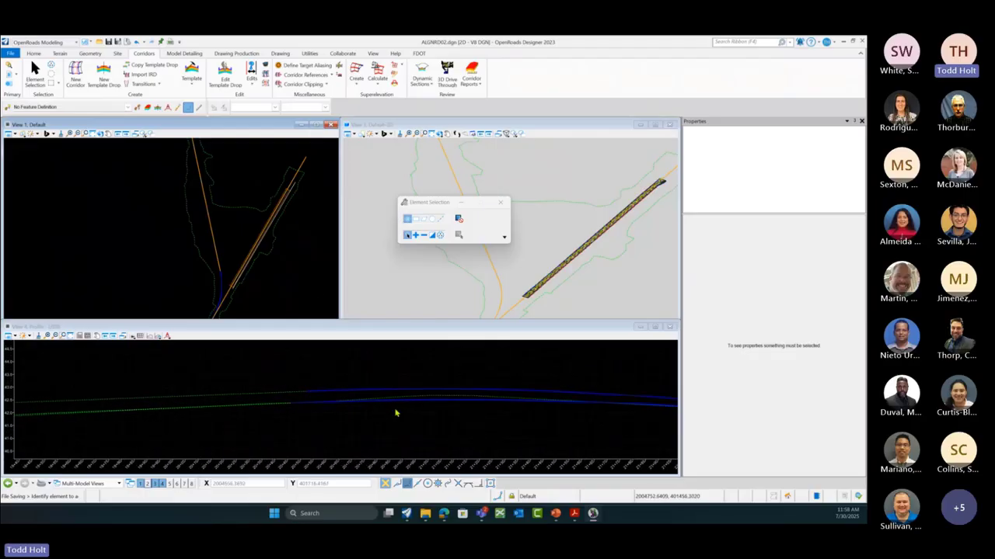
scroll(394, 413, "up", 2)
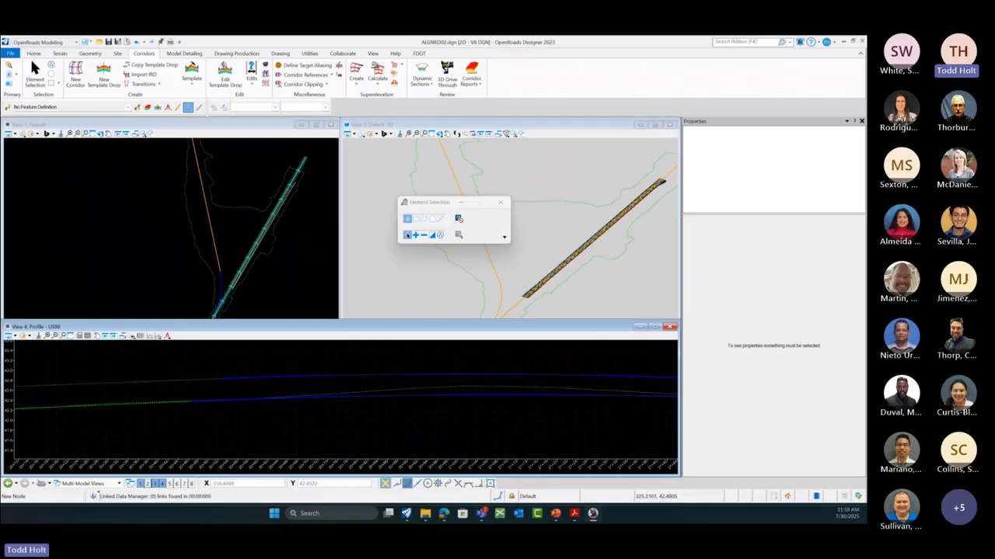
left_click(340, 77)
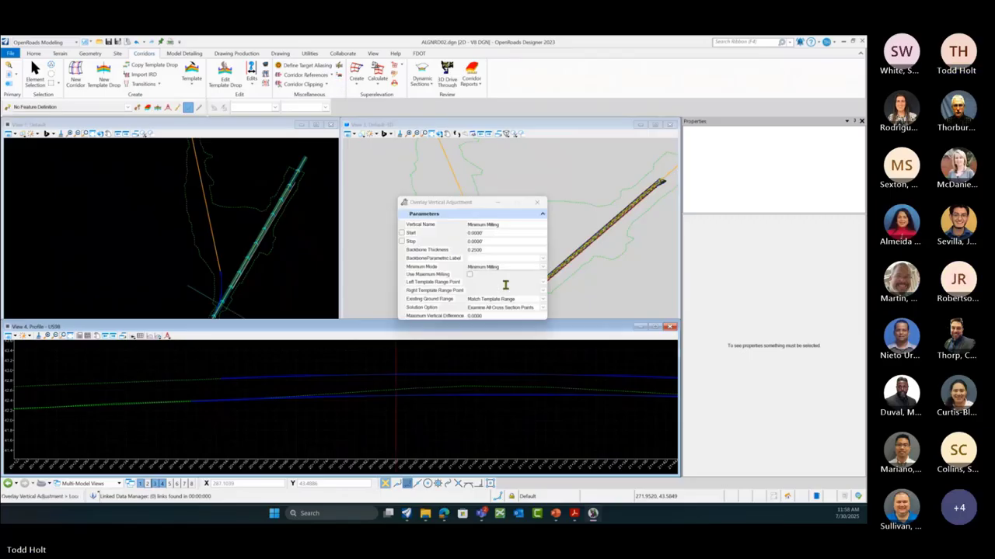
left_click(542, 266)
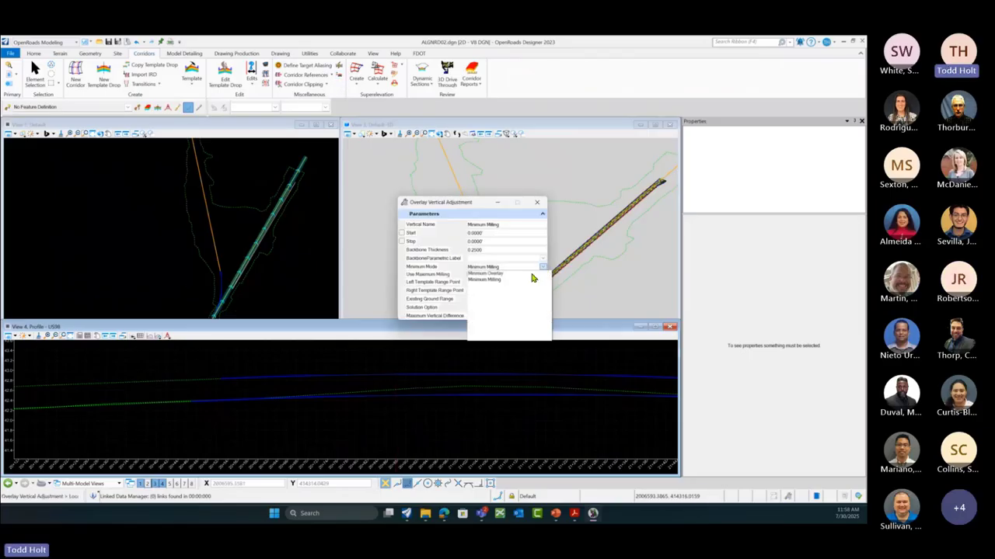
left_click(485, 273)
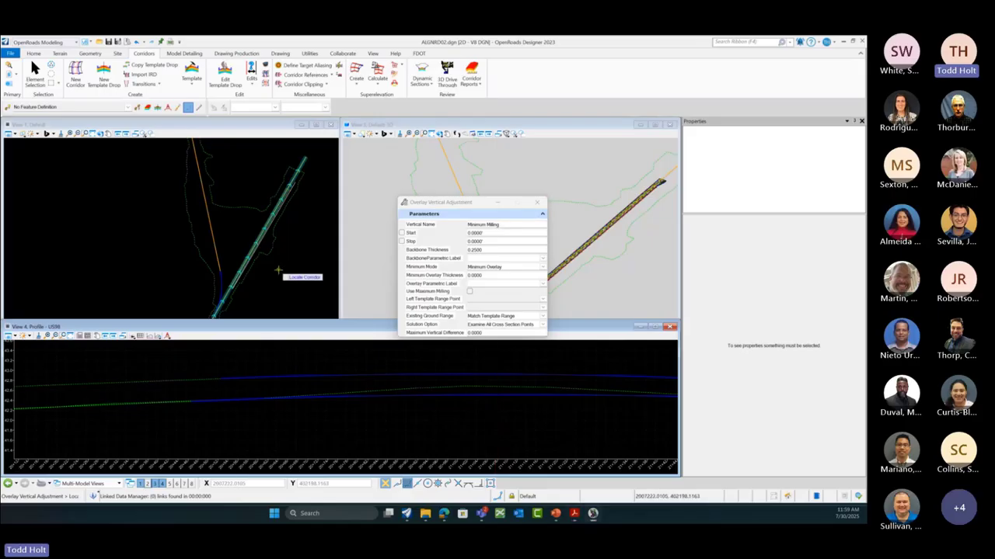
key("Escape")
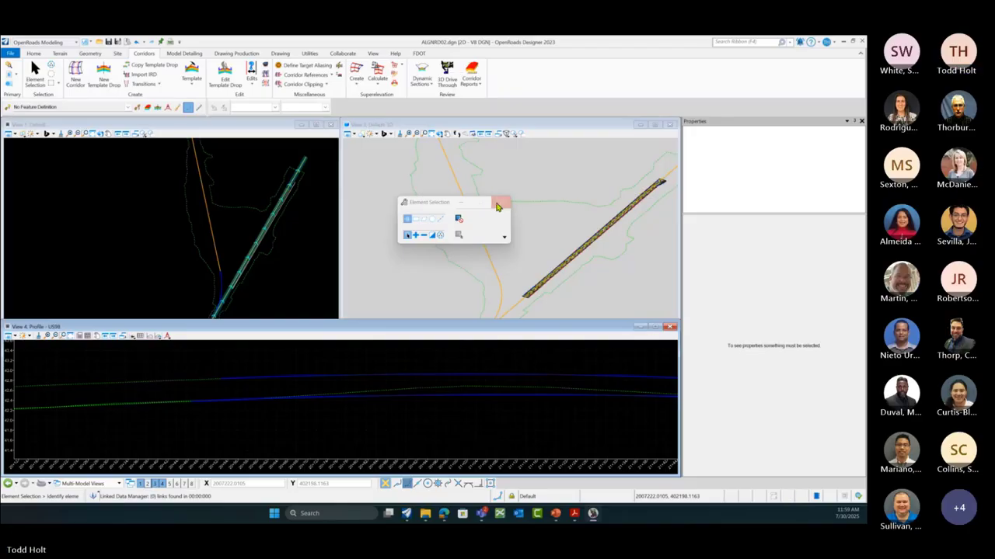
Step: Close Element Selection, clear the corridor selection, and go to the File Open page
left_click(500, 204)
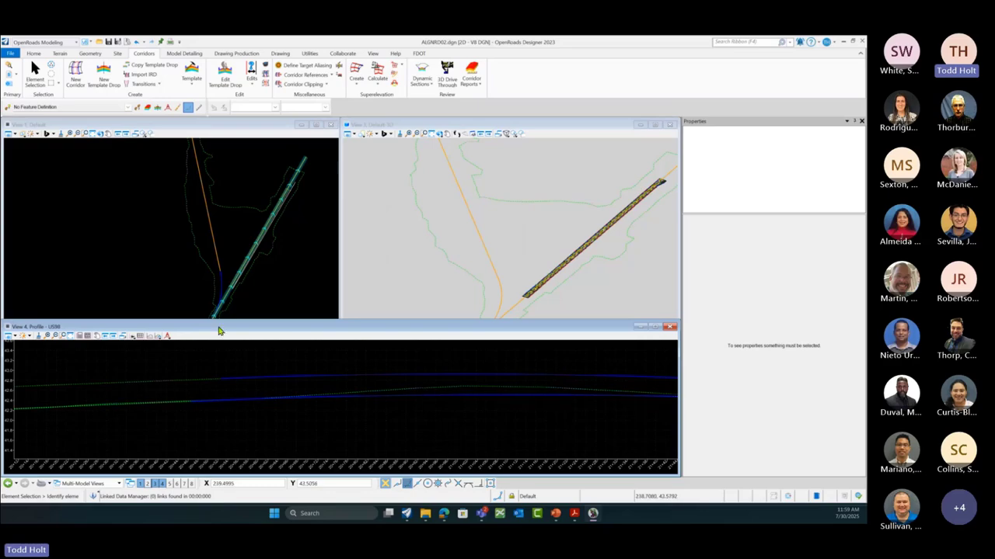
left_click(187, 301)
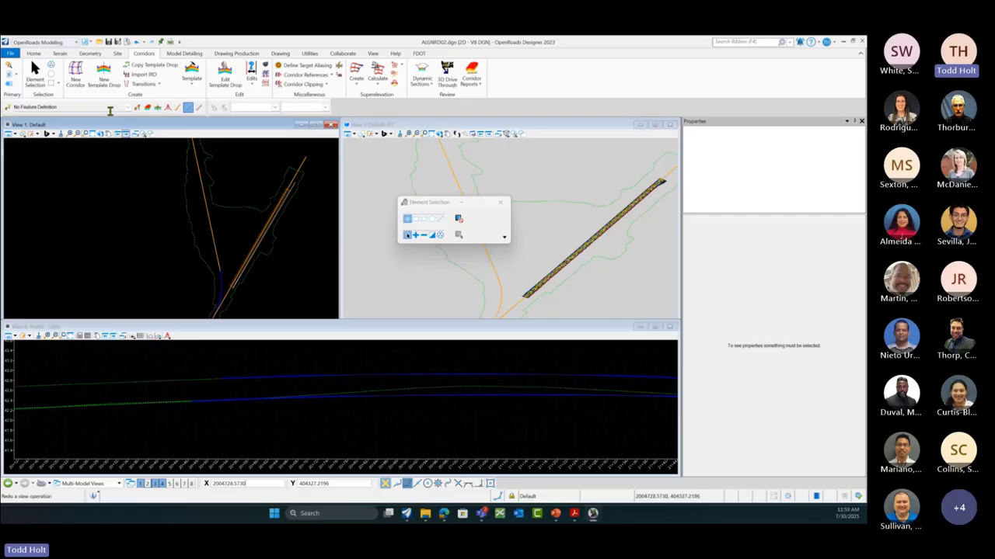
left_click(10, 54)
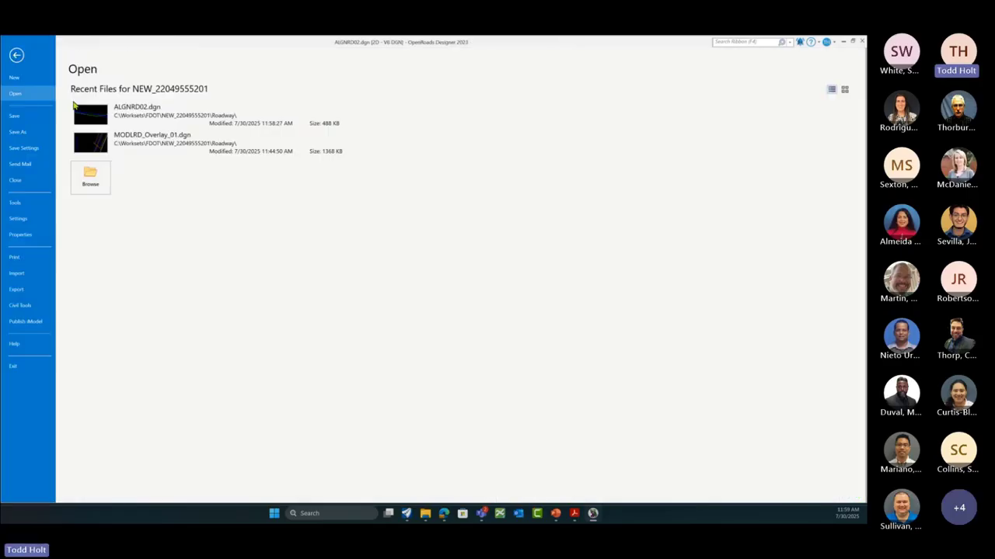
Step: Open MODLRD_Overlay_01.dgn from Recent Files, fit the view, and zoom in on the corridor
left_click(146, 141)
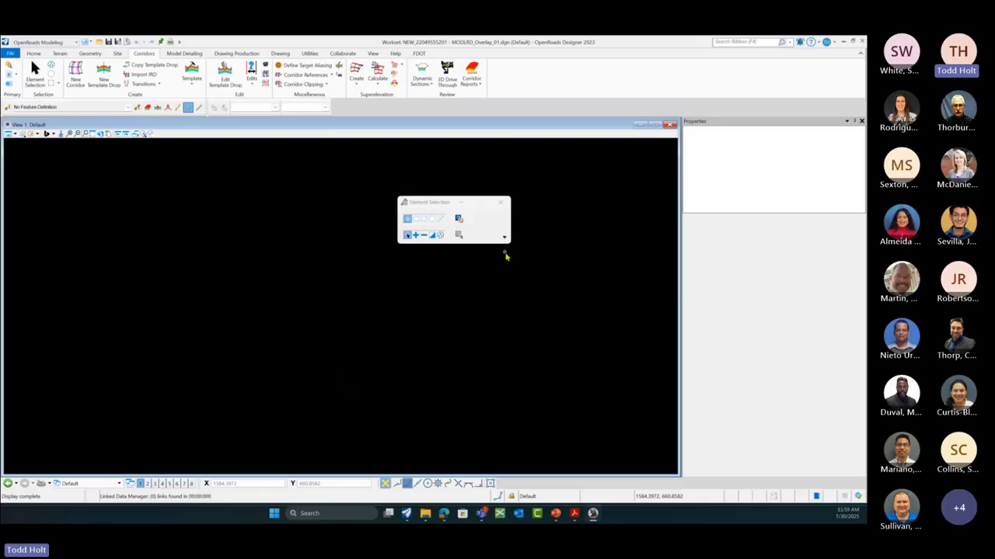
left_click(92, 137)
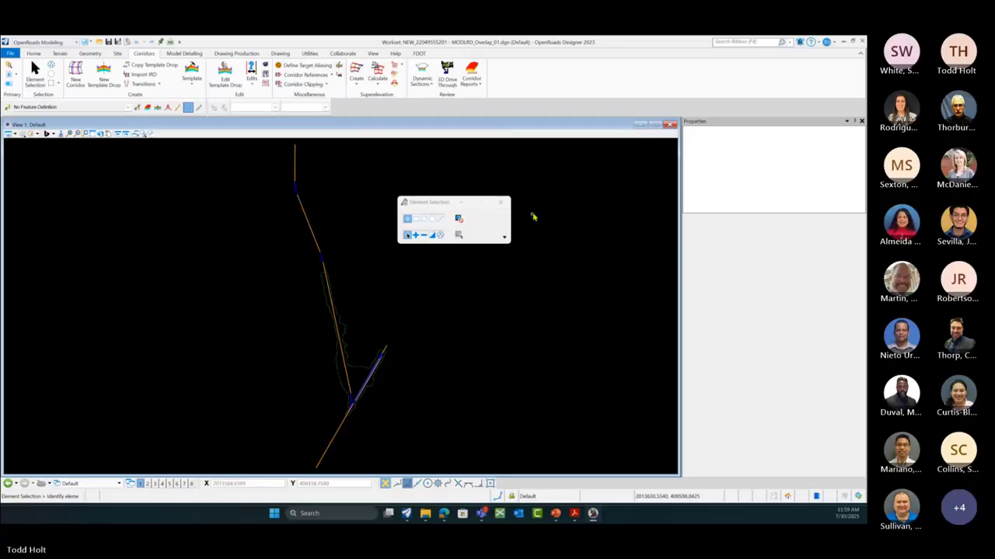
left_click(501, 206)
scroll(357, 412, "up", 5)
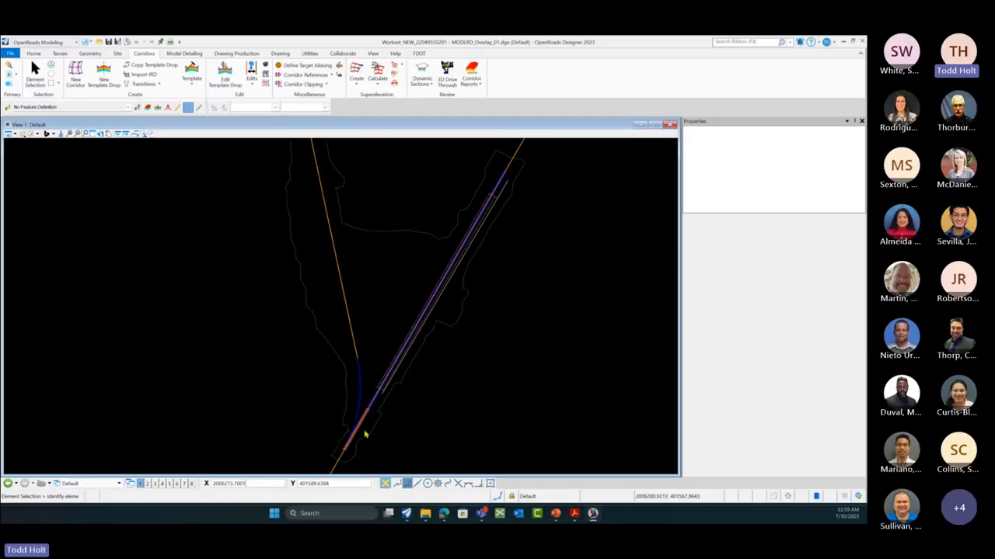
Step: Split the screen into plan, 3D and cross-section views
right_click(435, 356)
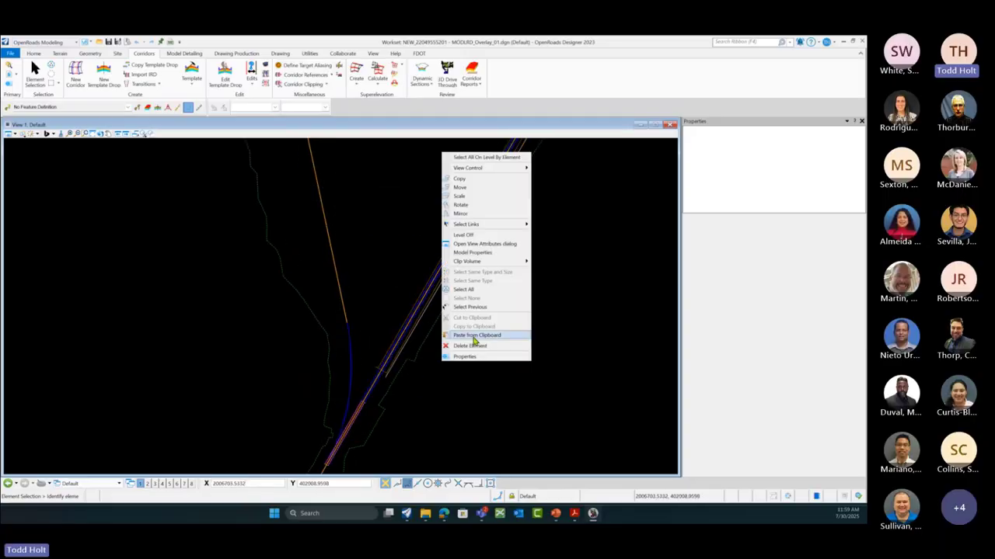
mouse_move(521, 174)
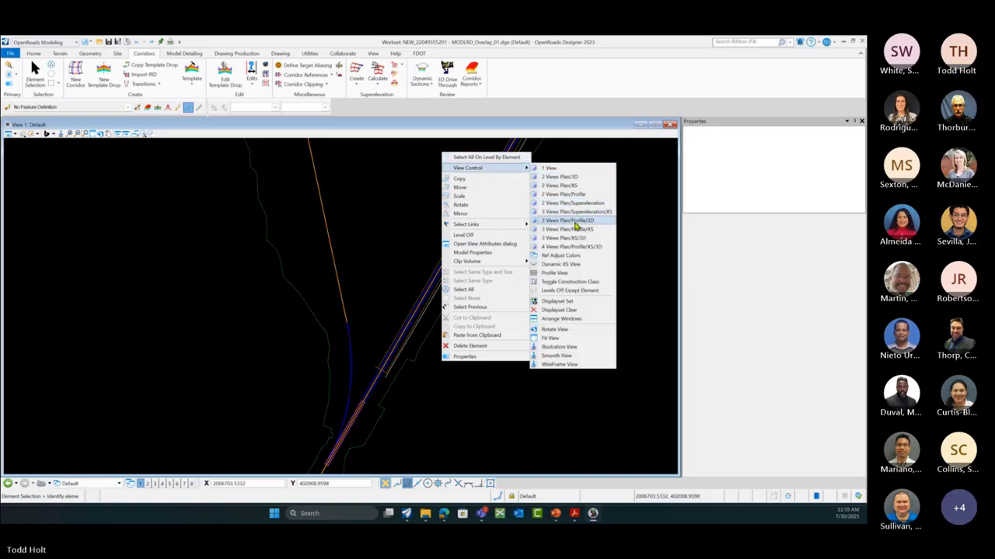
left_click(567, 239)
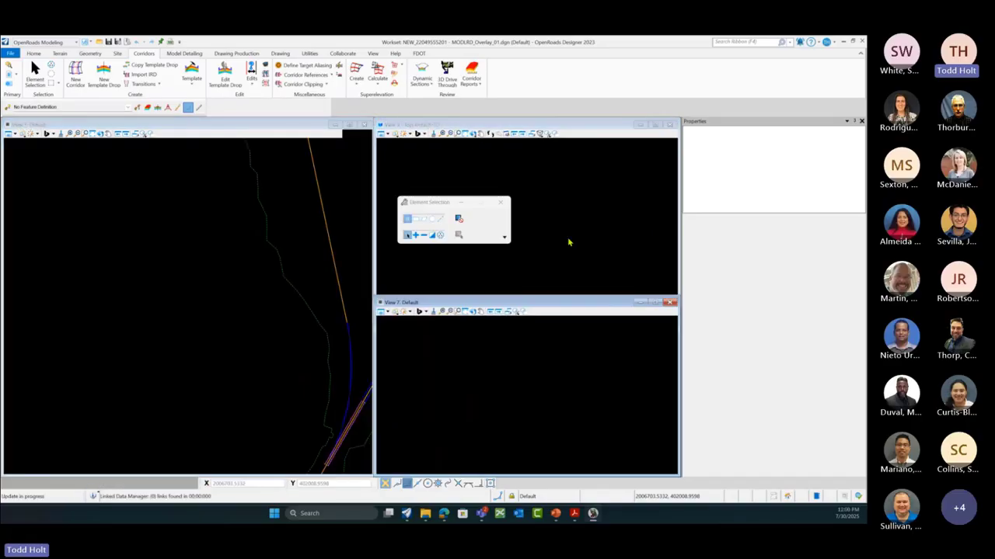
Step: Open a cross section of the US98 corridor at station 24+50.00 in the lower-right view
left_click(438, 304)
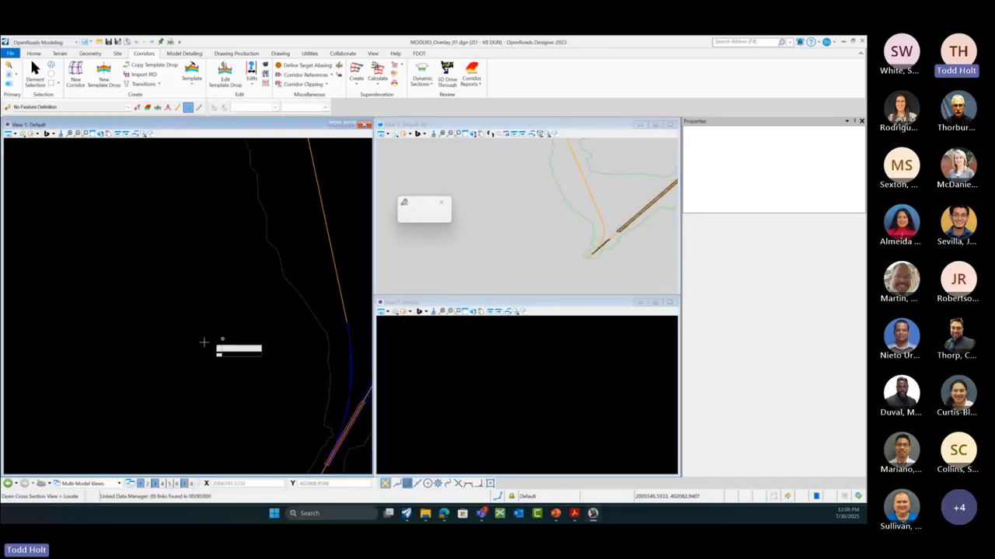
scroll(137, 344, "down", 3)
scroll(251, 350, "up", 4)
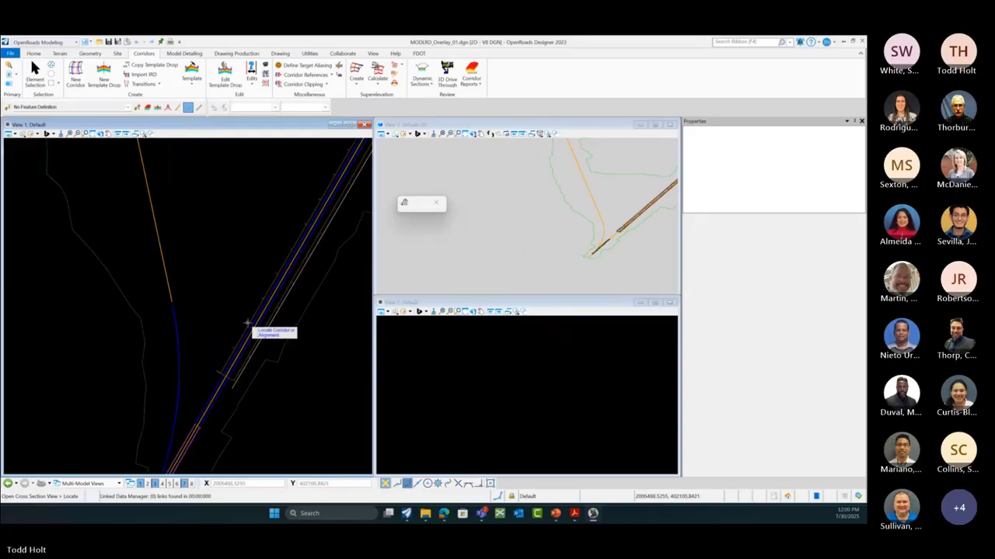
left_click(248, 320)
left_click(496, 357)
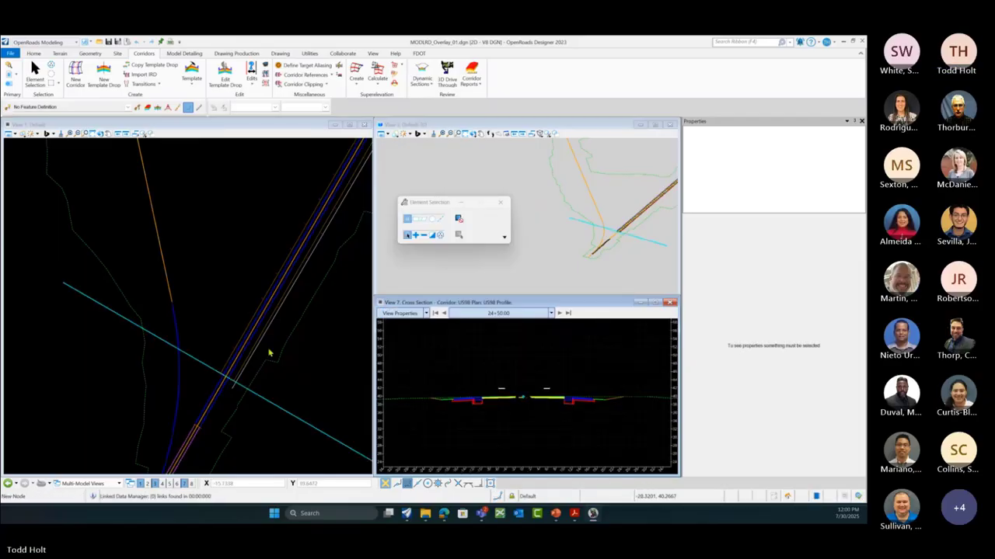
scroll(233, 332, "up", 1)
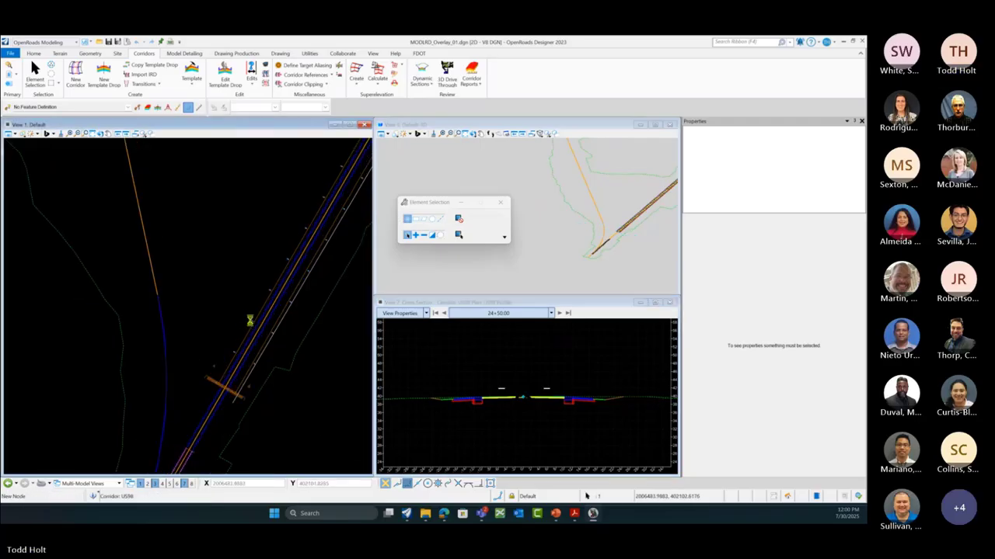
Step: Set corridor US98's Use Active Profile to False and its Profile Name to Minimum Milling
left_click(250, 320)
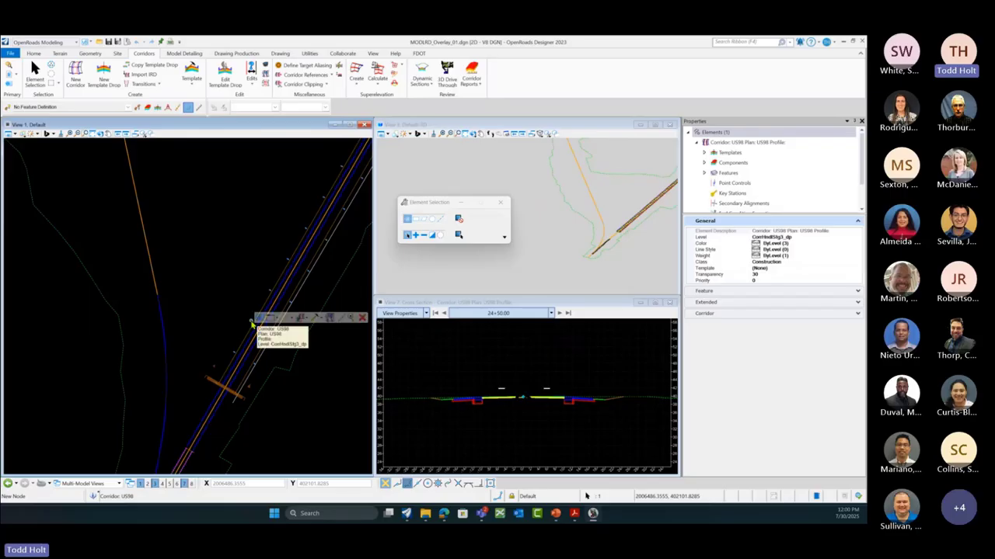
left_click(857, 314)
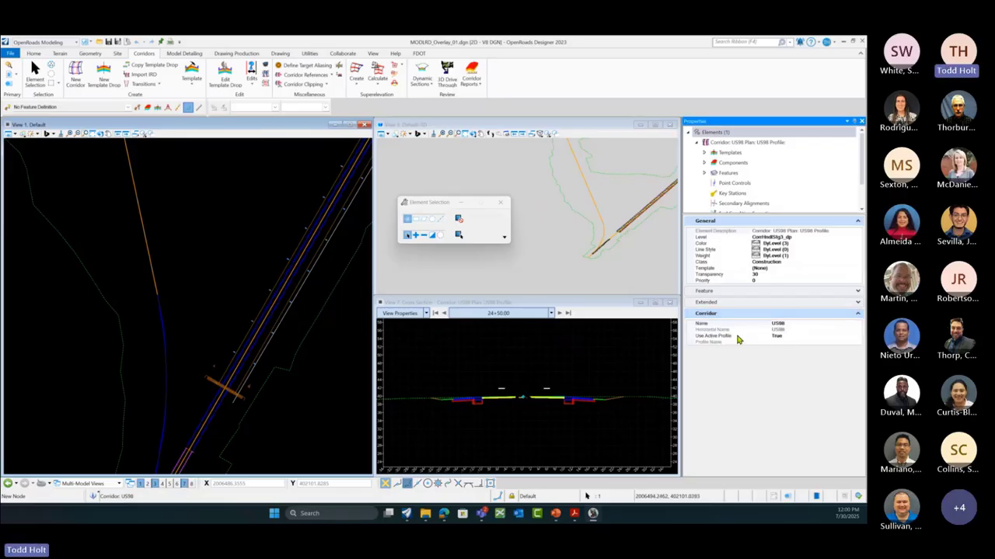
left_click(798, 336)
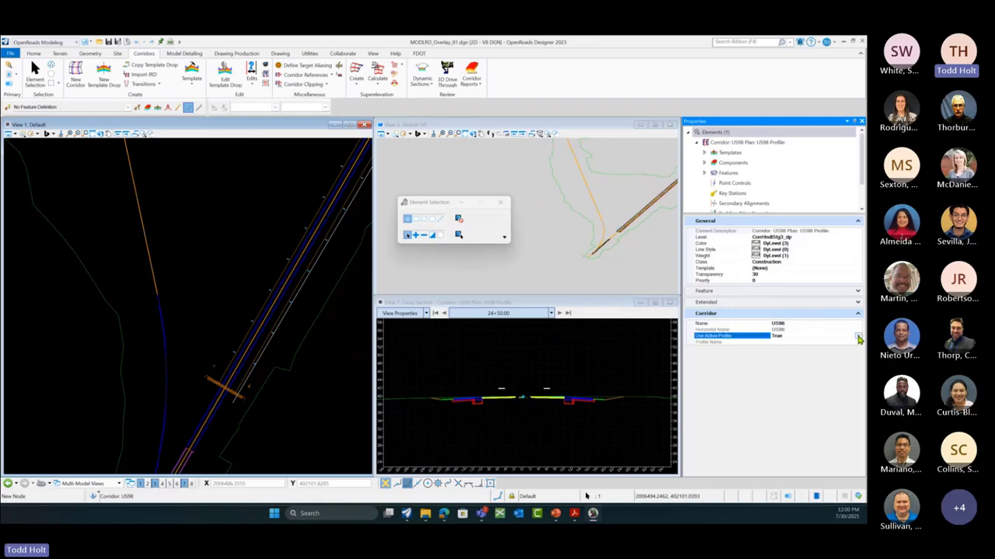
left_click(858, 336)
left_click(777, 342)
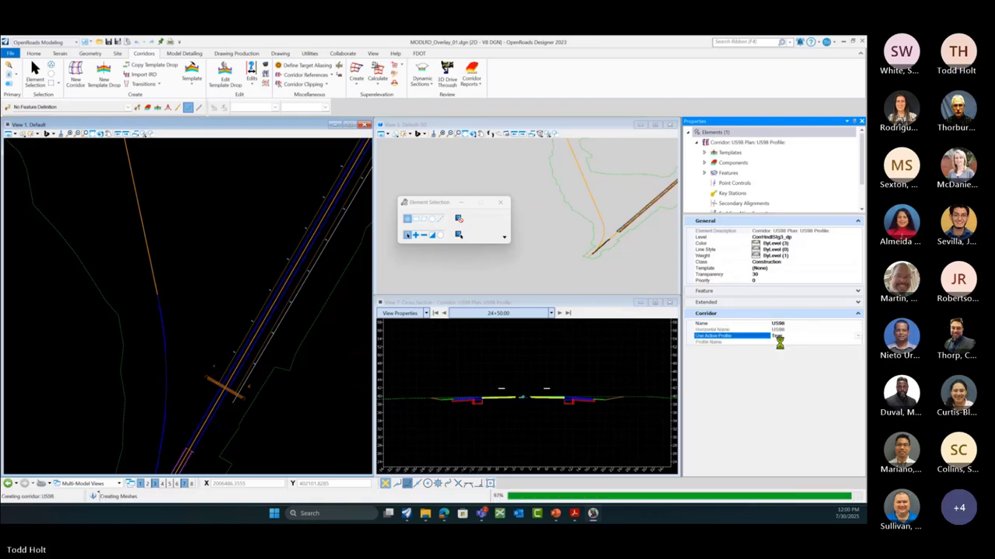
left_click(858, 345)
left_click(859, 345)
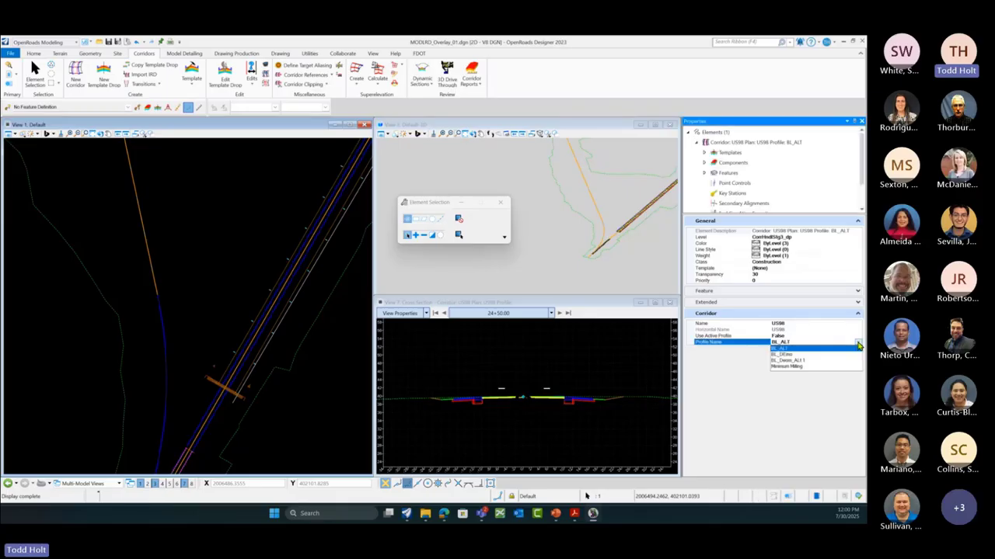
left_click(787, 367)
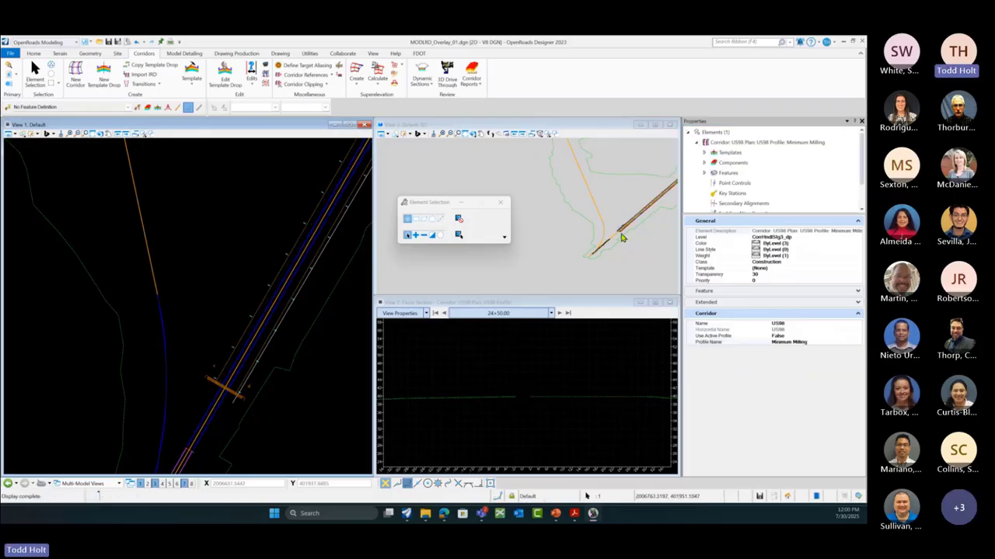
Step: Step the cross section to station 25+10.00 and reselect the US98 corridor
scroll(621, 236, "up", 3)
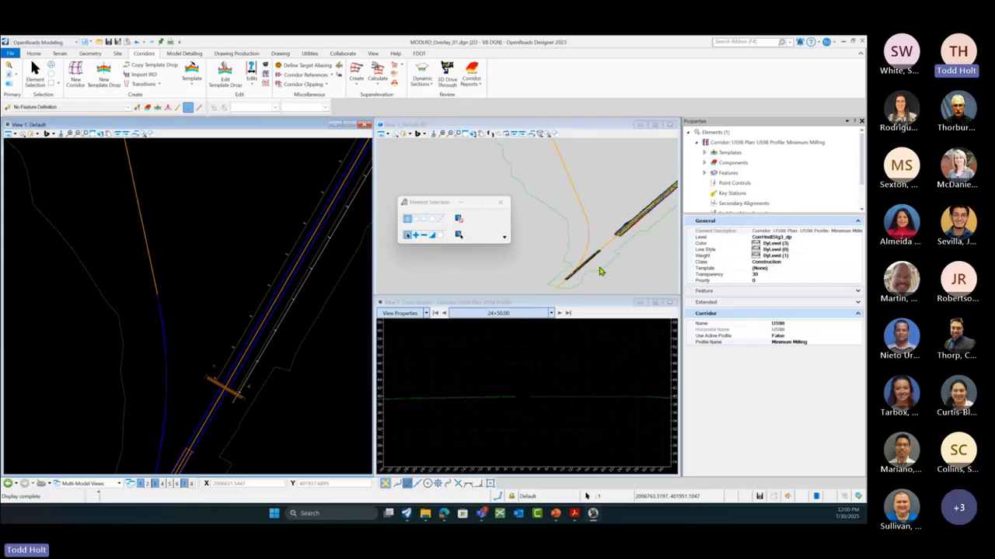
left_click(559, 313)
left_click(559, 313)
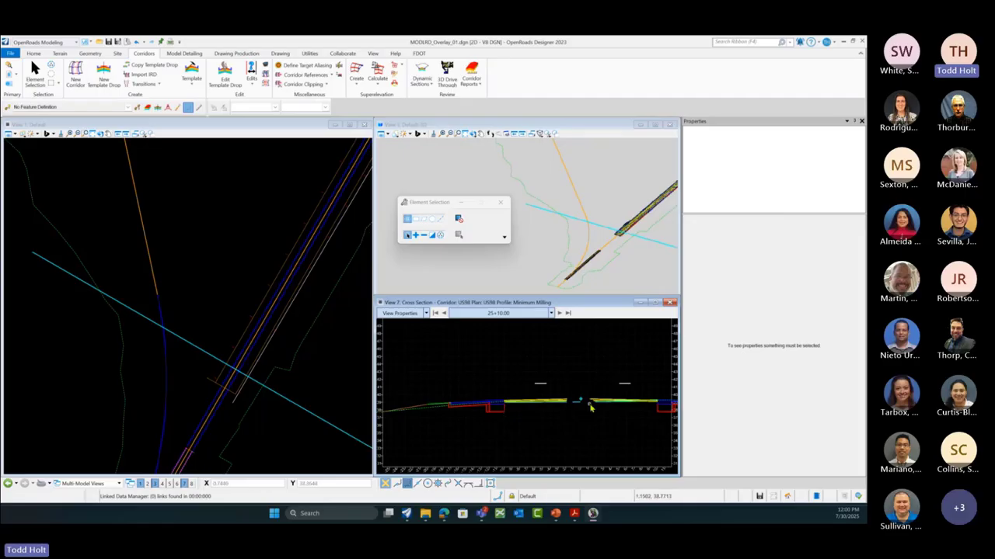
scroll(240, 380, "up", 1)
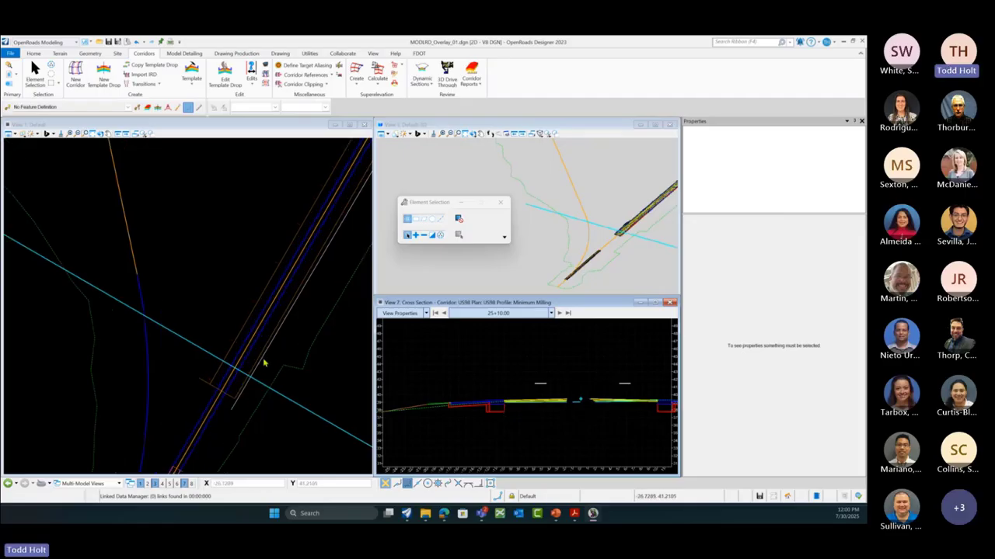
left_click(226, 340)
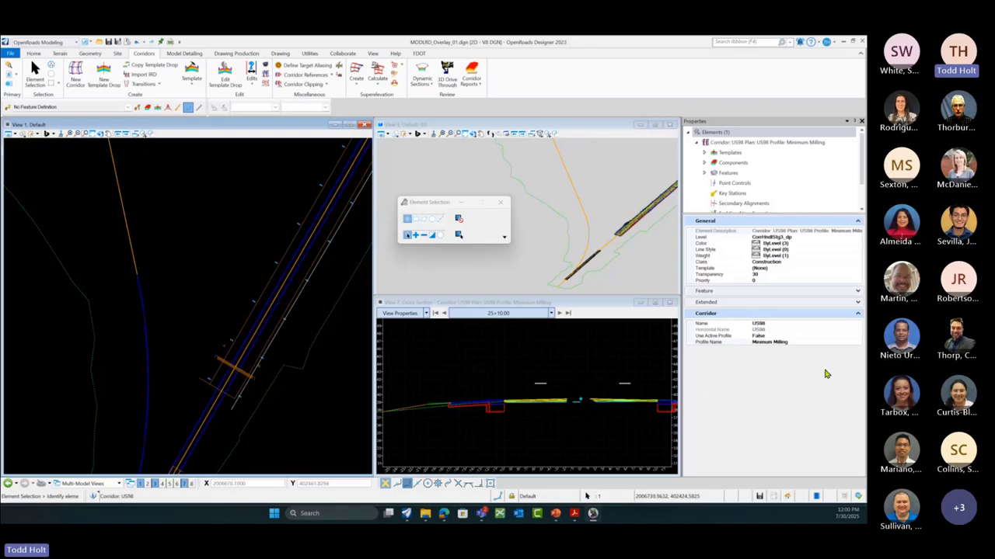
Step: Change corridor US98's Profile Name to BL_Deom_ALt 1
left_click(857, 343)
left_click(857, 343)
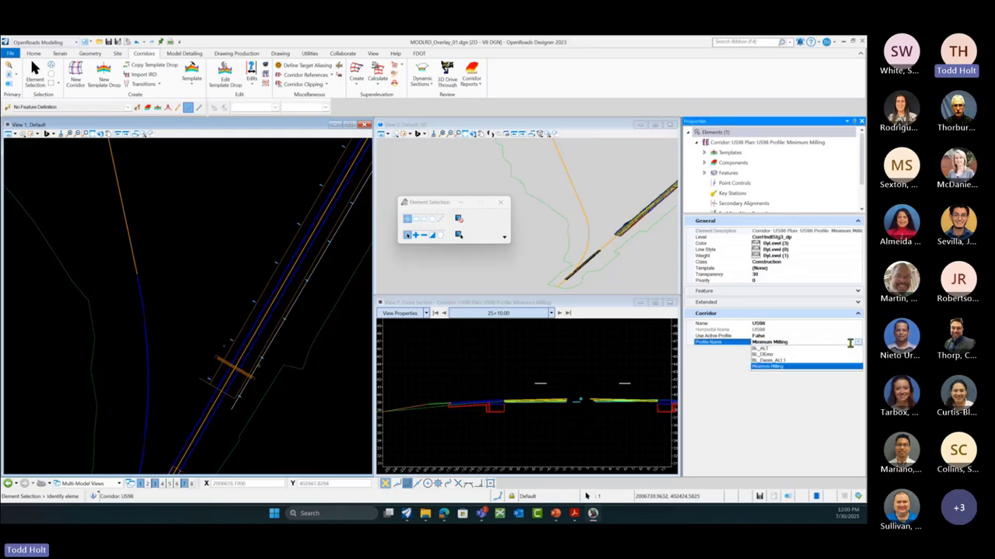
left_click(769, 366)
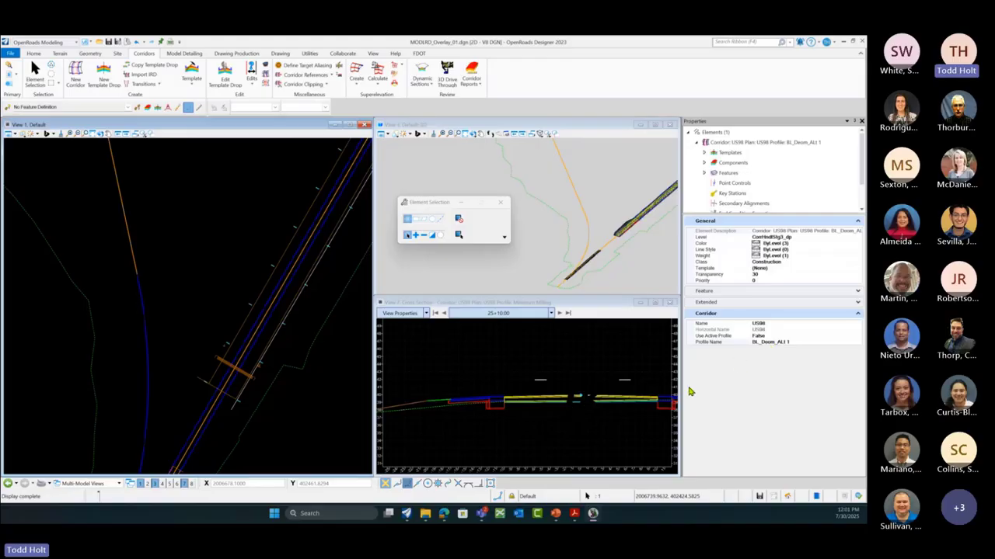
left_click(800, 343)
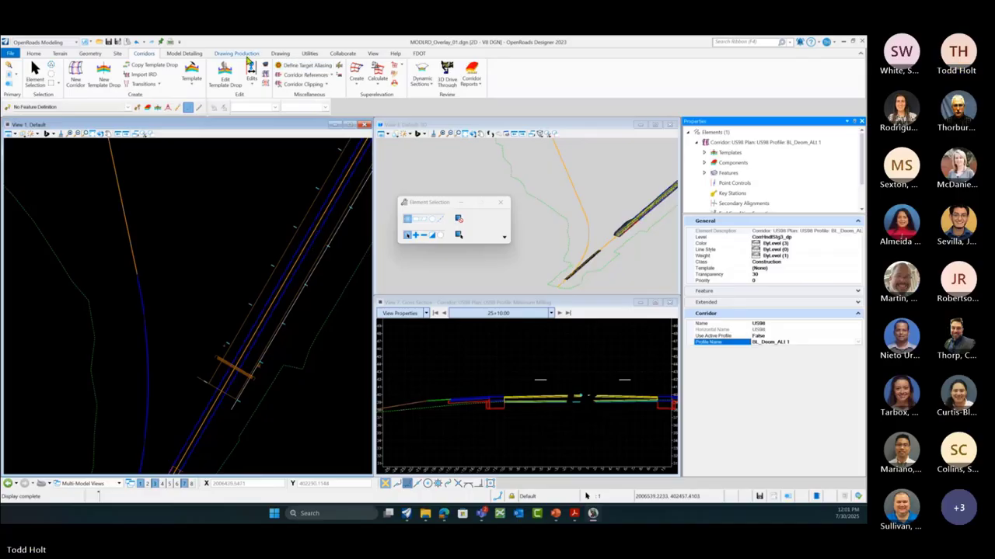
Step: Cycle through the Drawing Production and Corridors ribbon tabs back to Home
left_click(238, 54)
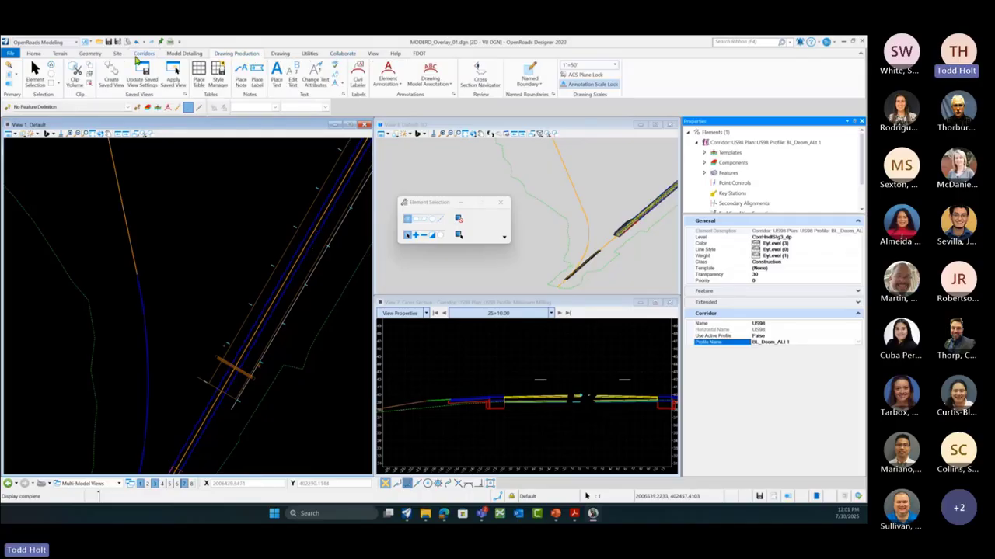
left_click(90, 56)
left_click(140, 56)
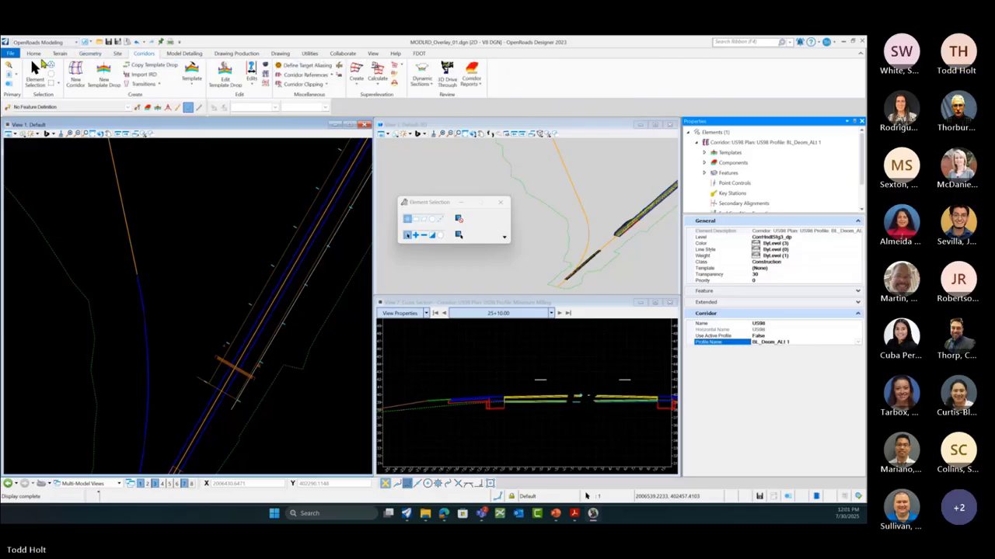
left_click(33, 54)
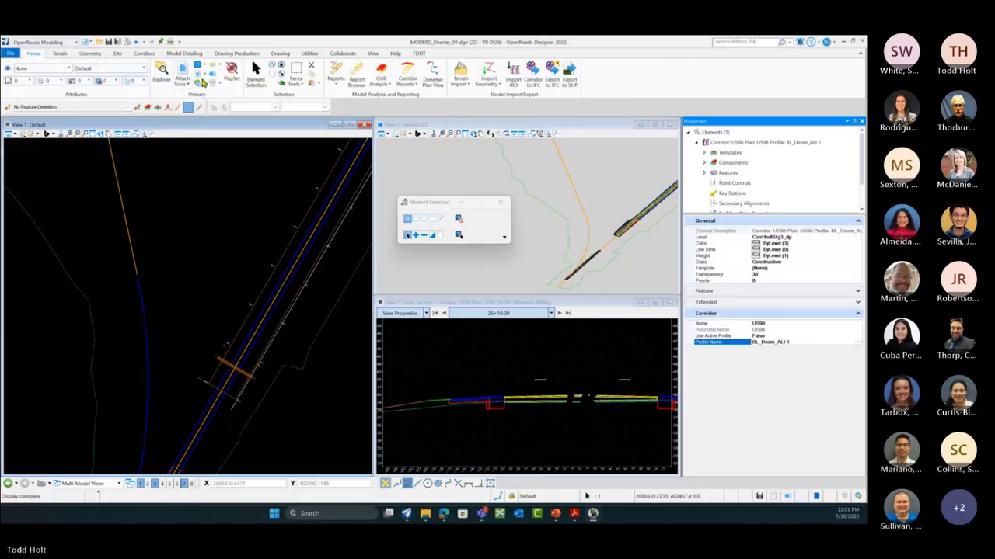
Step: Generate a Component Quantities report for corridor US98 with the pavement milling material selected
left_click(357, 77)
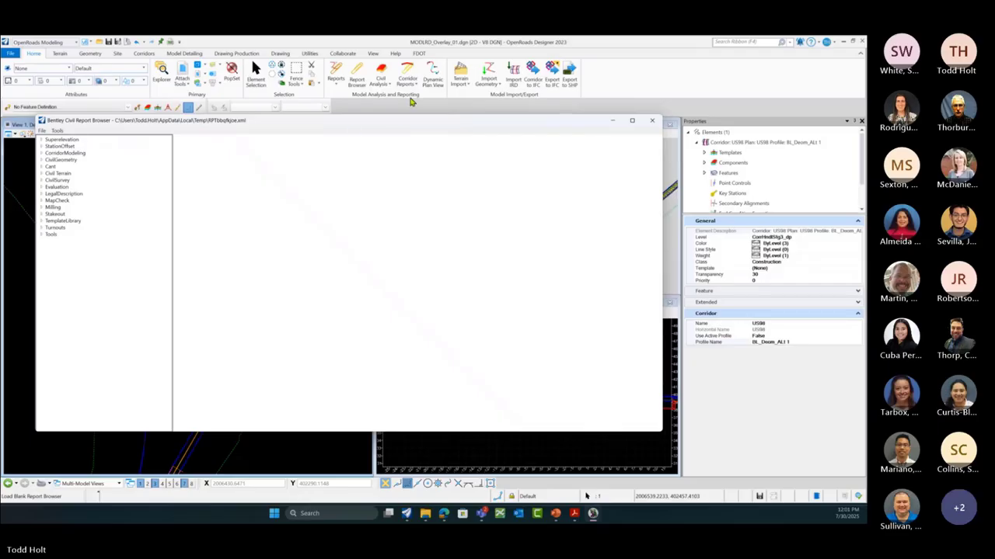
left_click(408, 76)
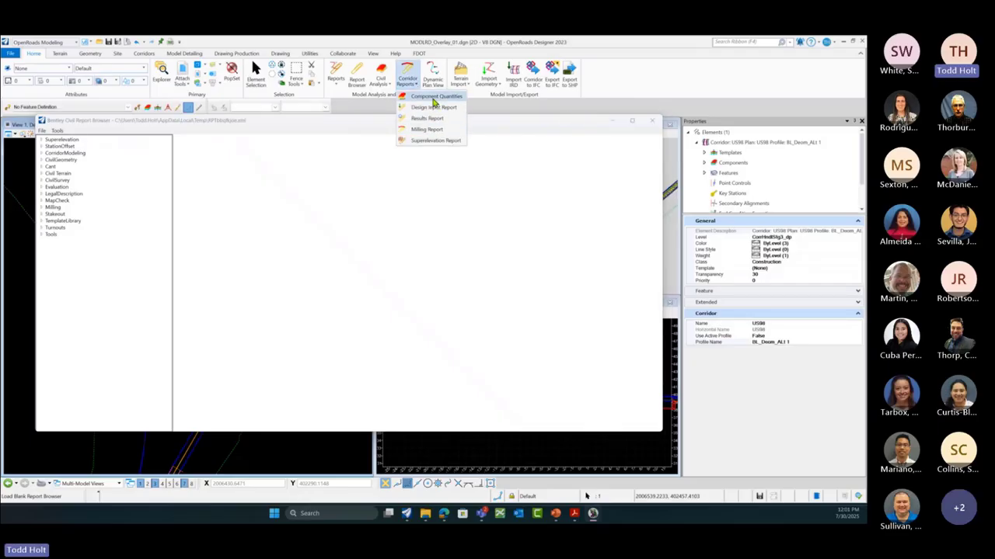
left_click(436, 129)
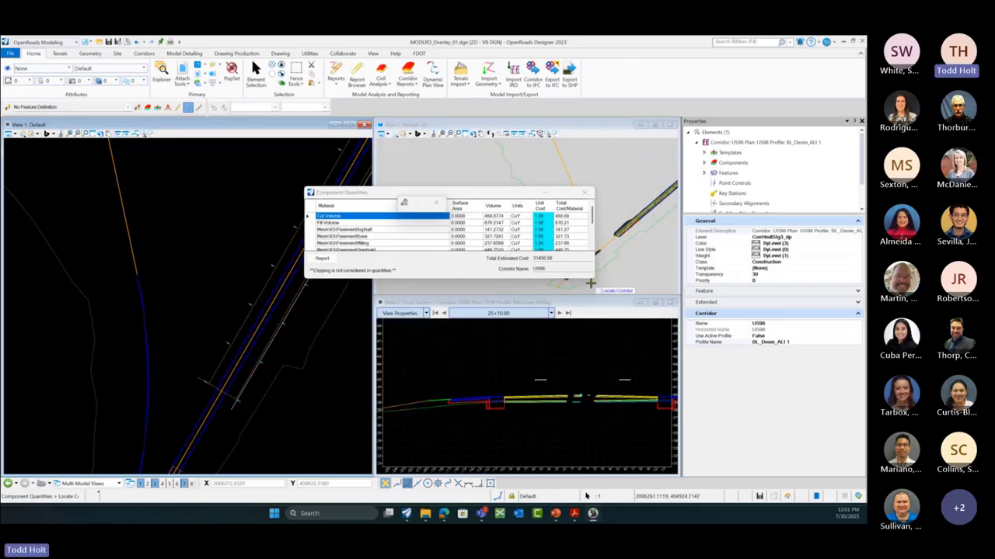
left_click_drag(592, 278, 686, 364)
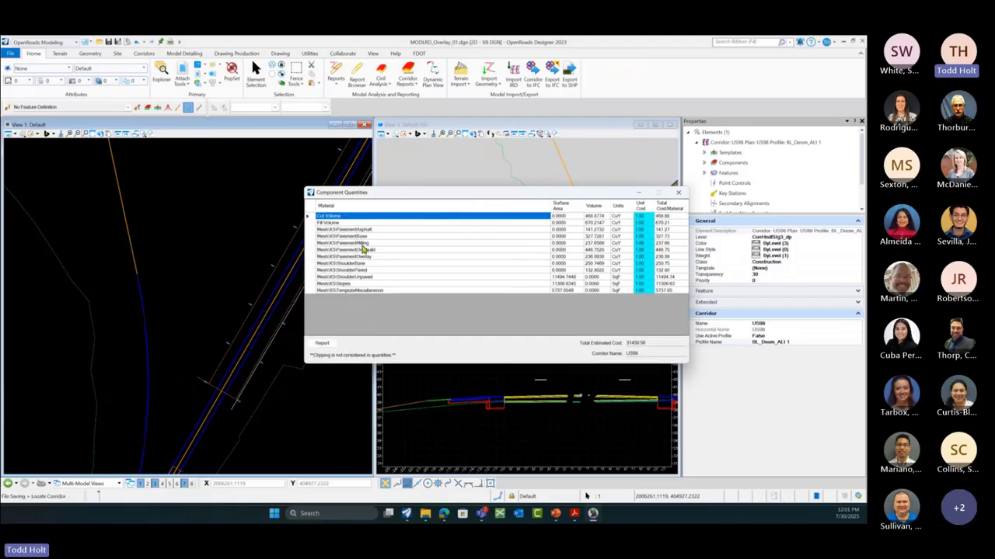
left_click(362, 243)
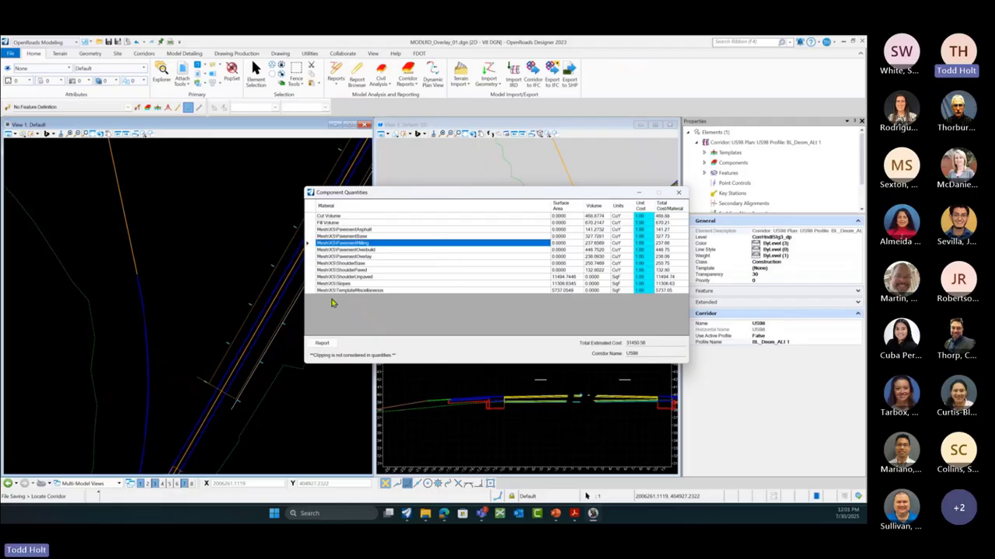
left_click(323, 344)
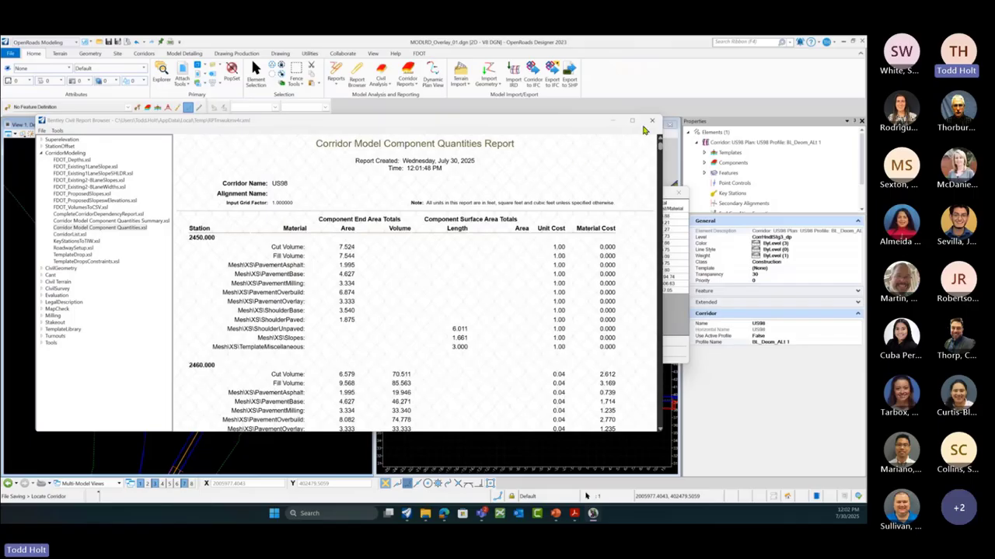
Step: Close the Report Browser, switch corridor US98 to the BL_DEmo profile, and close Component Quantities
left_click(652, 125)
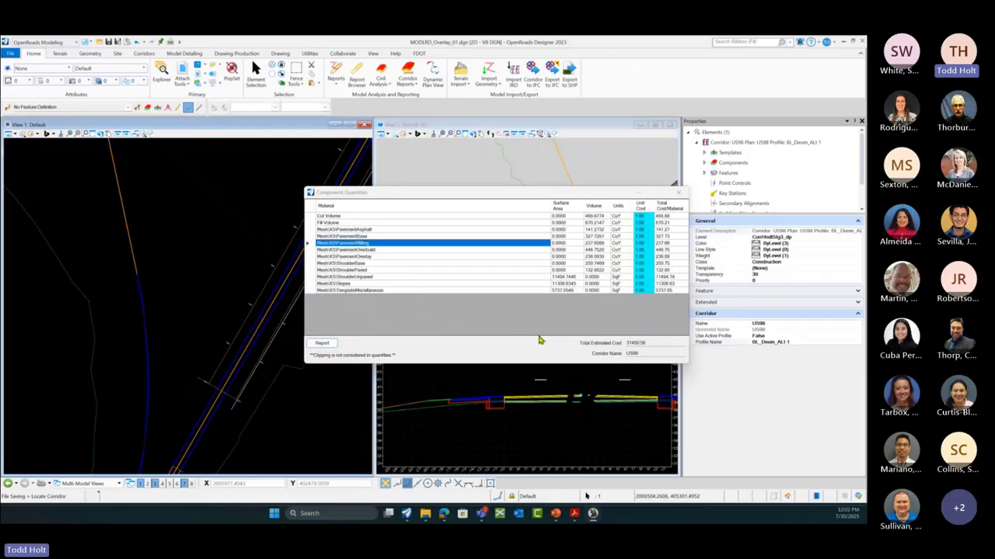
left_click(858, 343)
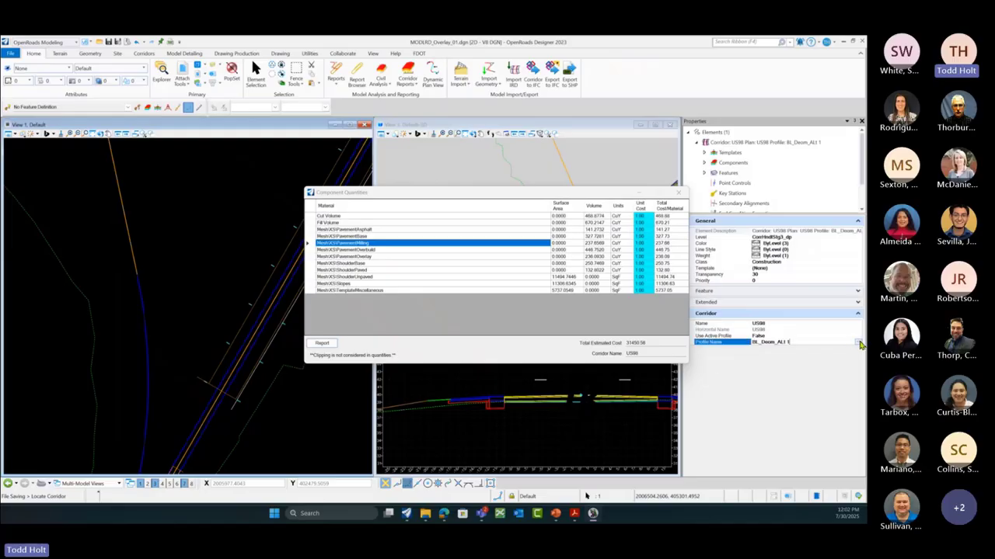
left_click(858, 343)
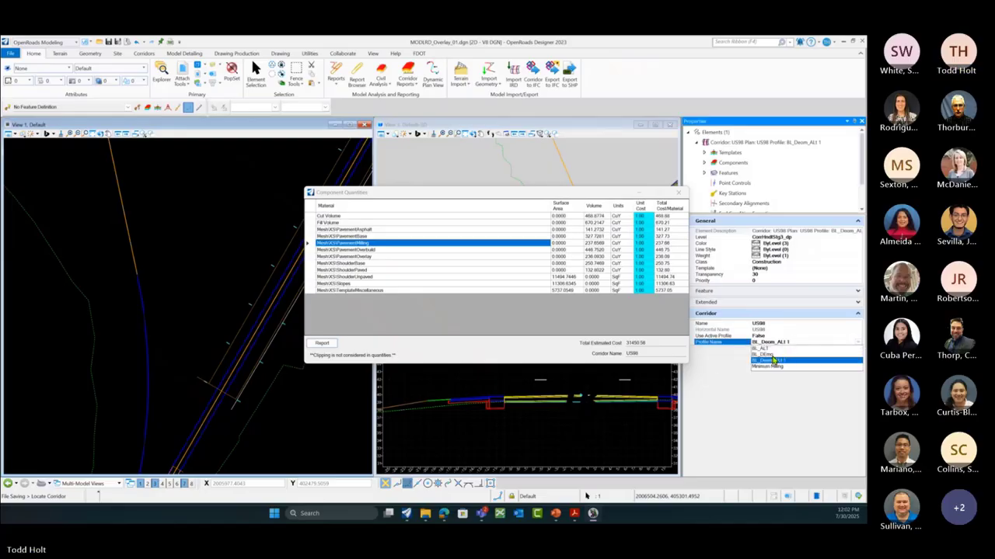
left_click(769, 360)
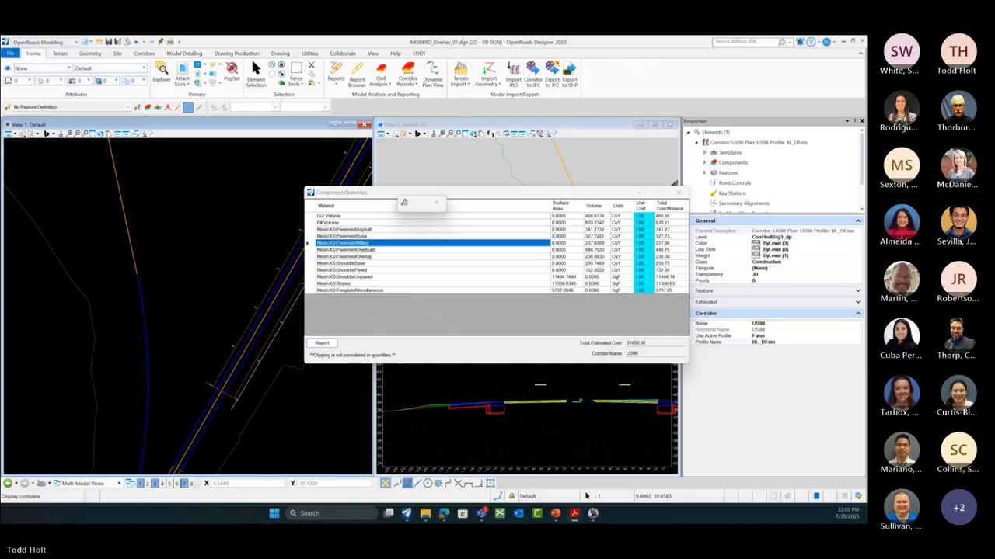
left_click(678, 198)
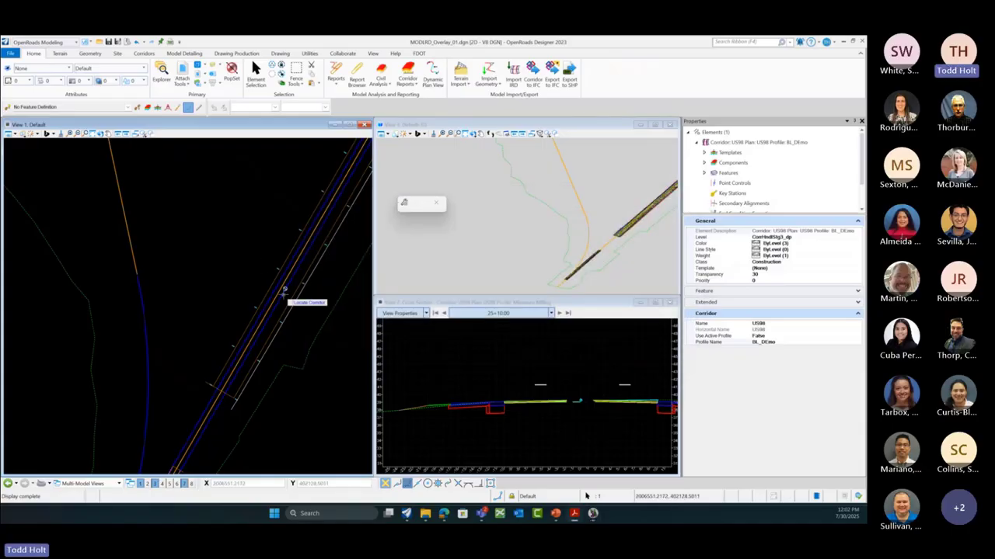